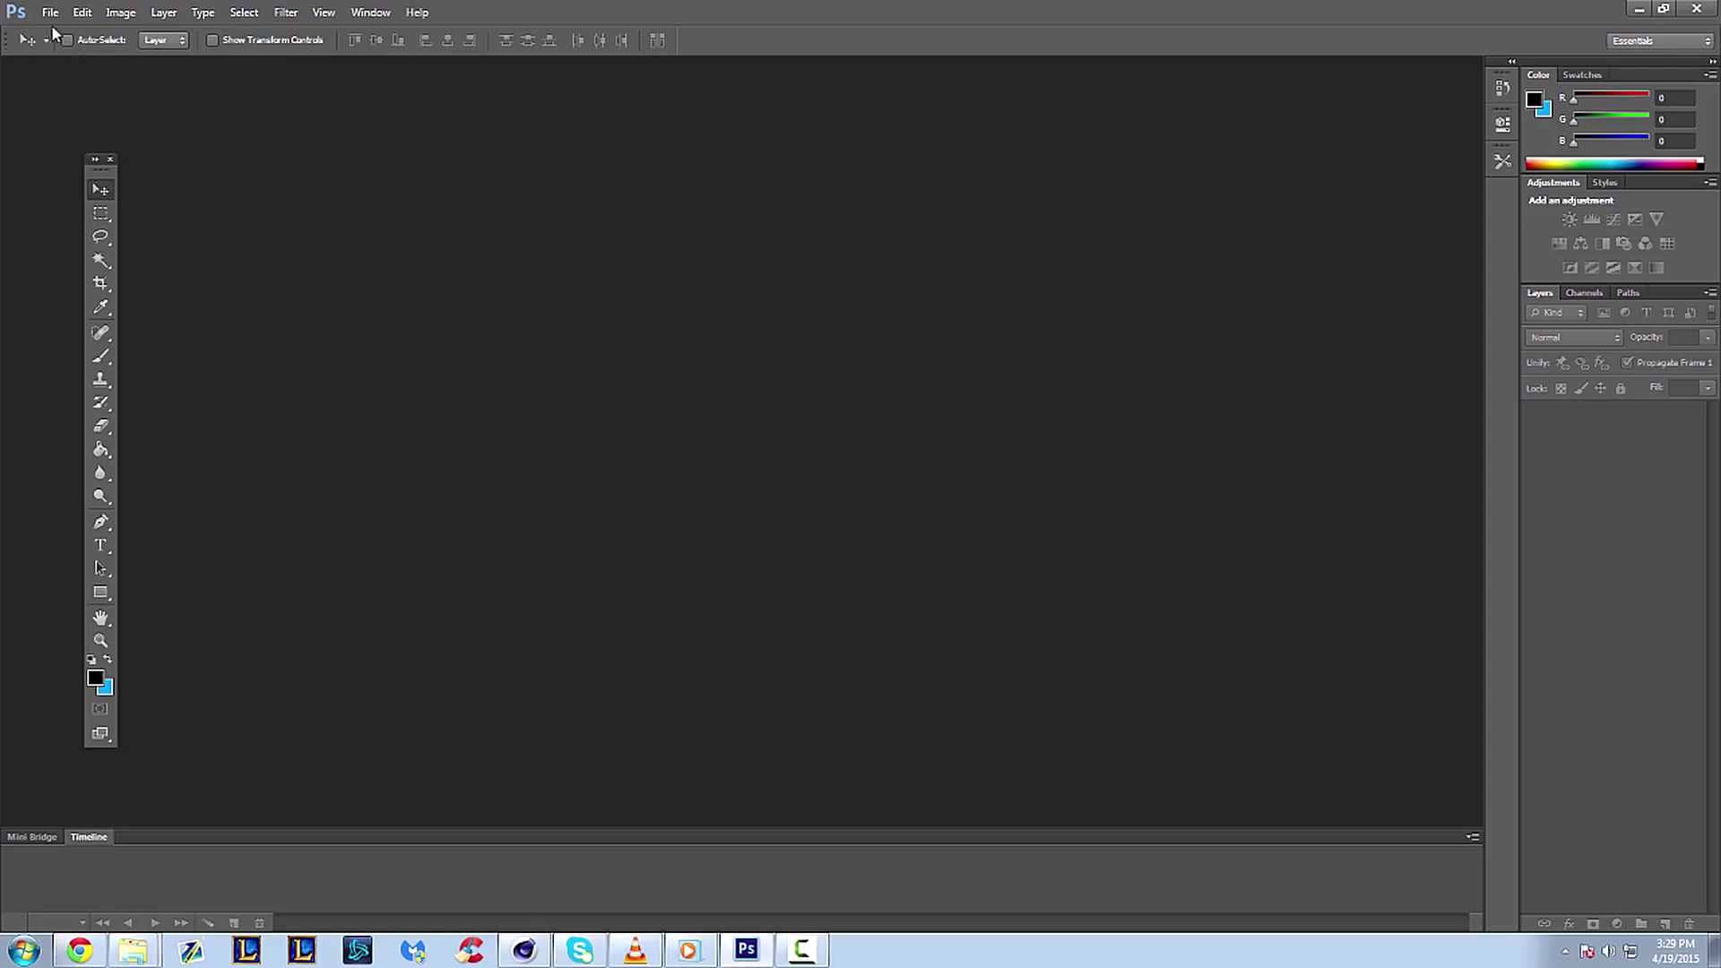
- Create a new 1920 × 1080 pixel RGB document at 300 pixels/inch with a white background
left_click(50, 12)
left_click(56, 31)
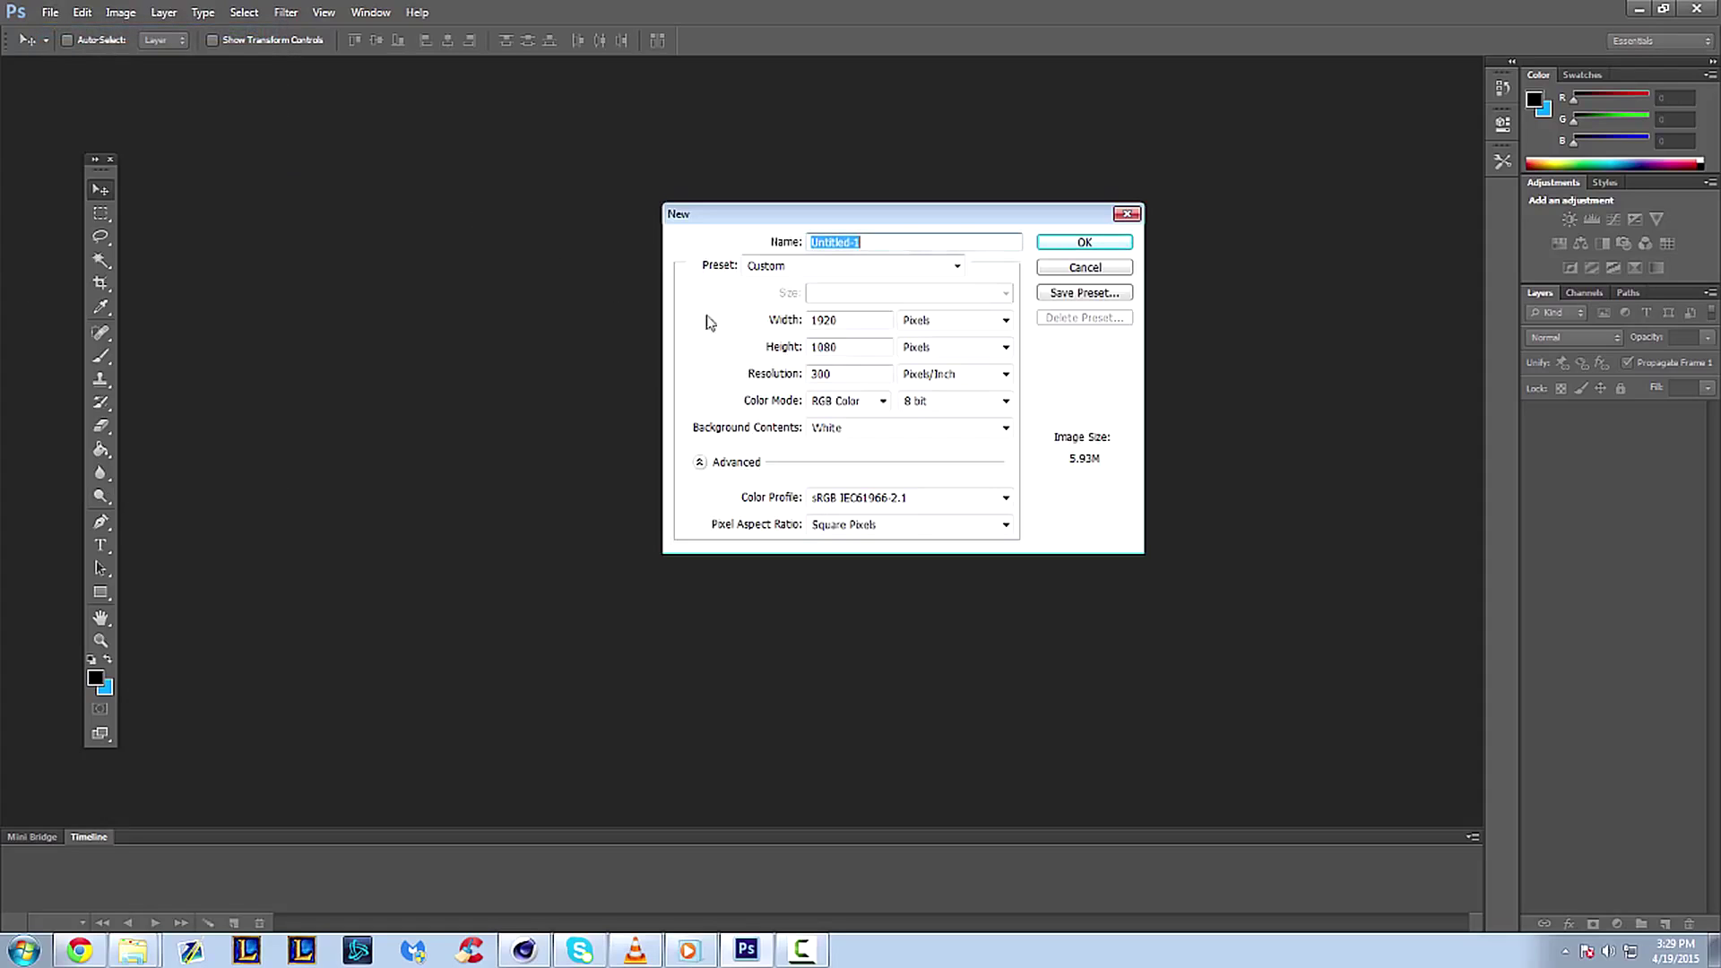
left_click(877, 317)
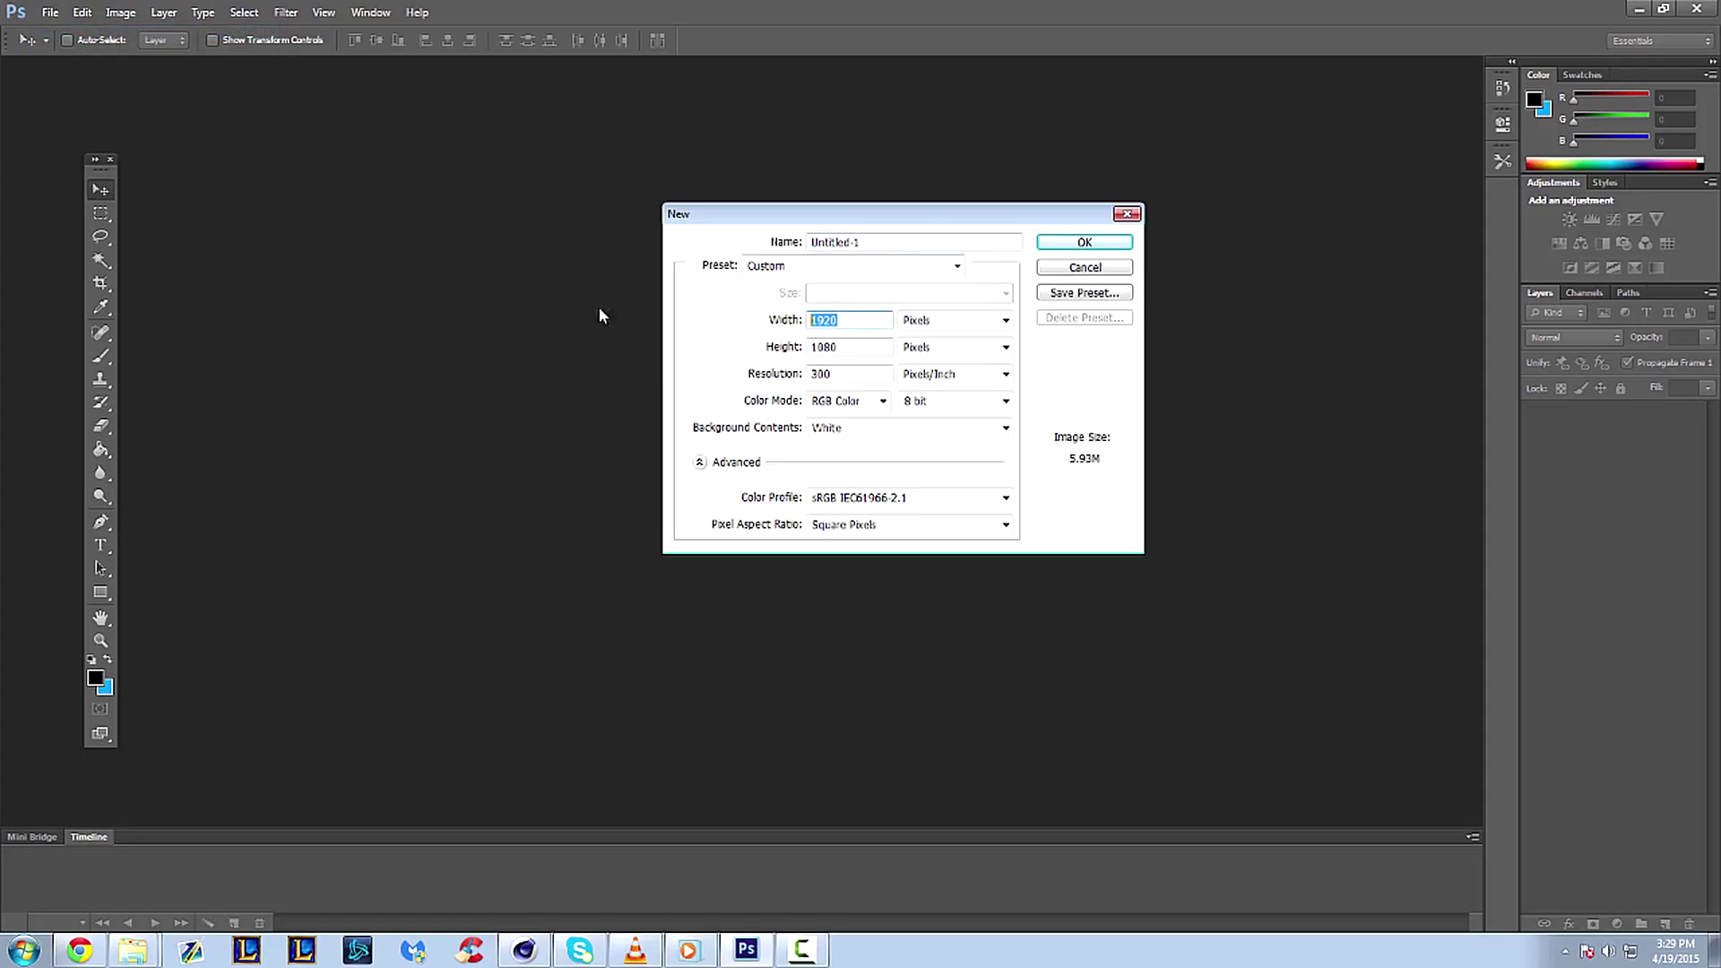
left_click(847, 321)
mouse_move(838, 212)
left_mouse_down()
mouse_move(708, 181)
mouse_move(828, 190)
left_mouse_up()
left_click(1000, 258)
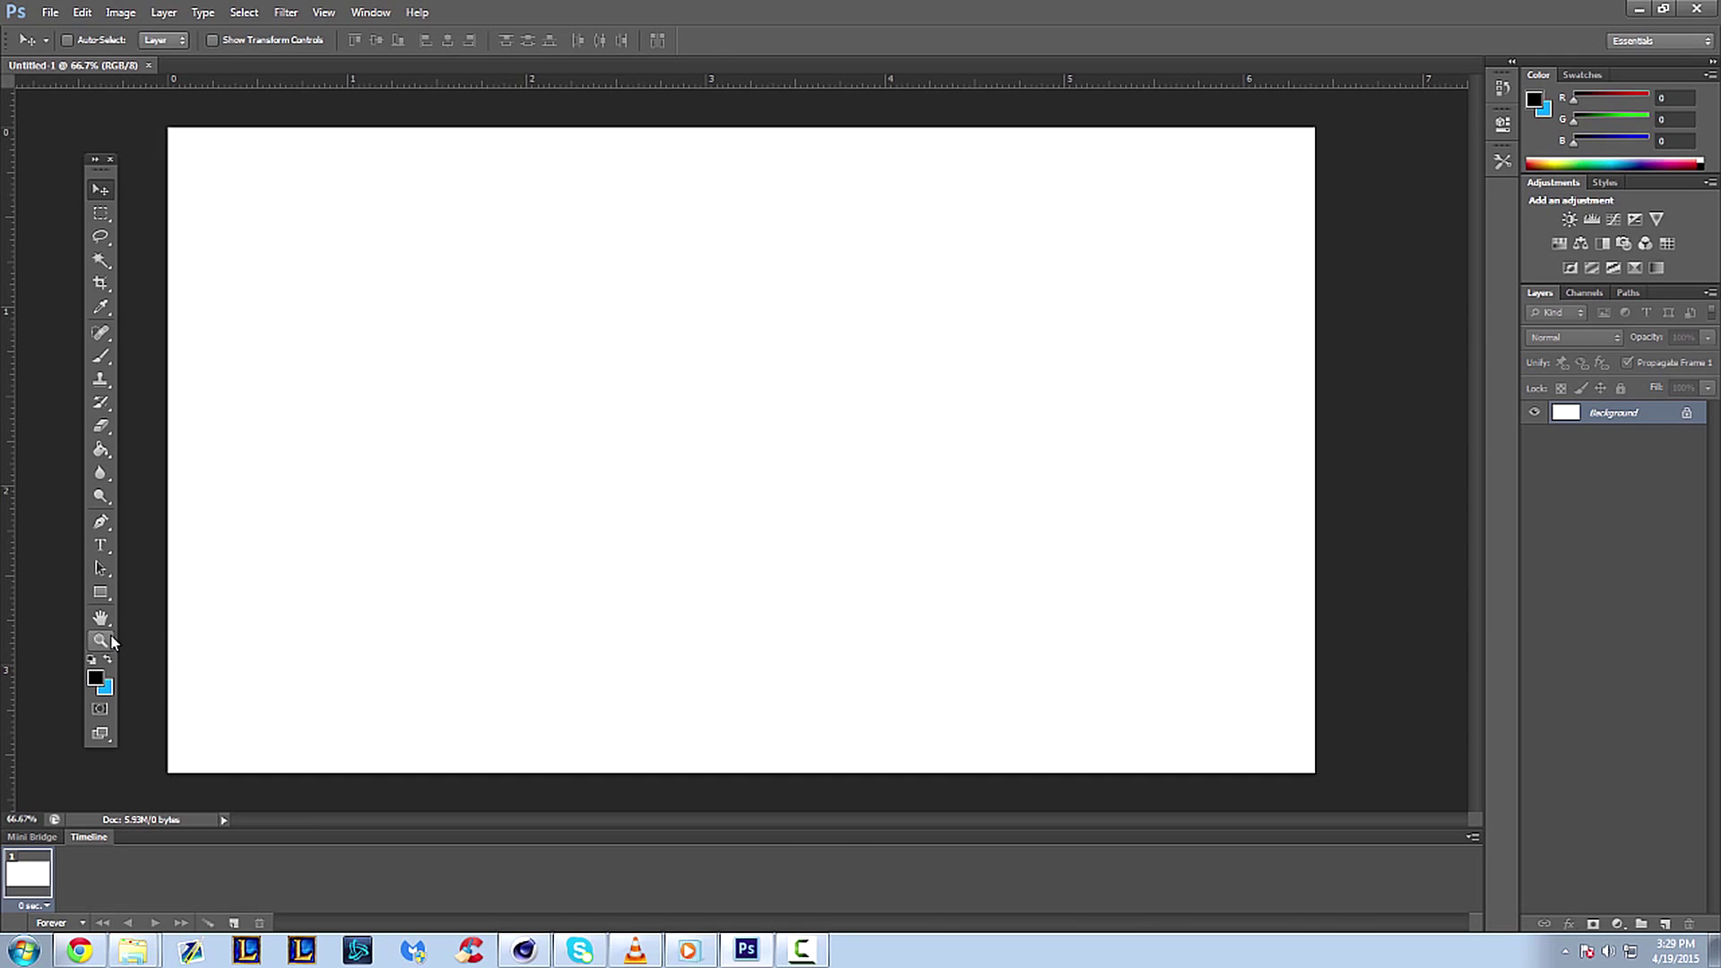
- Convert the Background into a regular layer and apply a black Color Overlay with Normal blend mode and 100% opacity
left_click(101, 640)
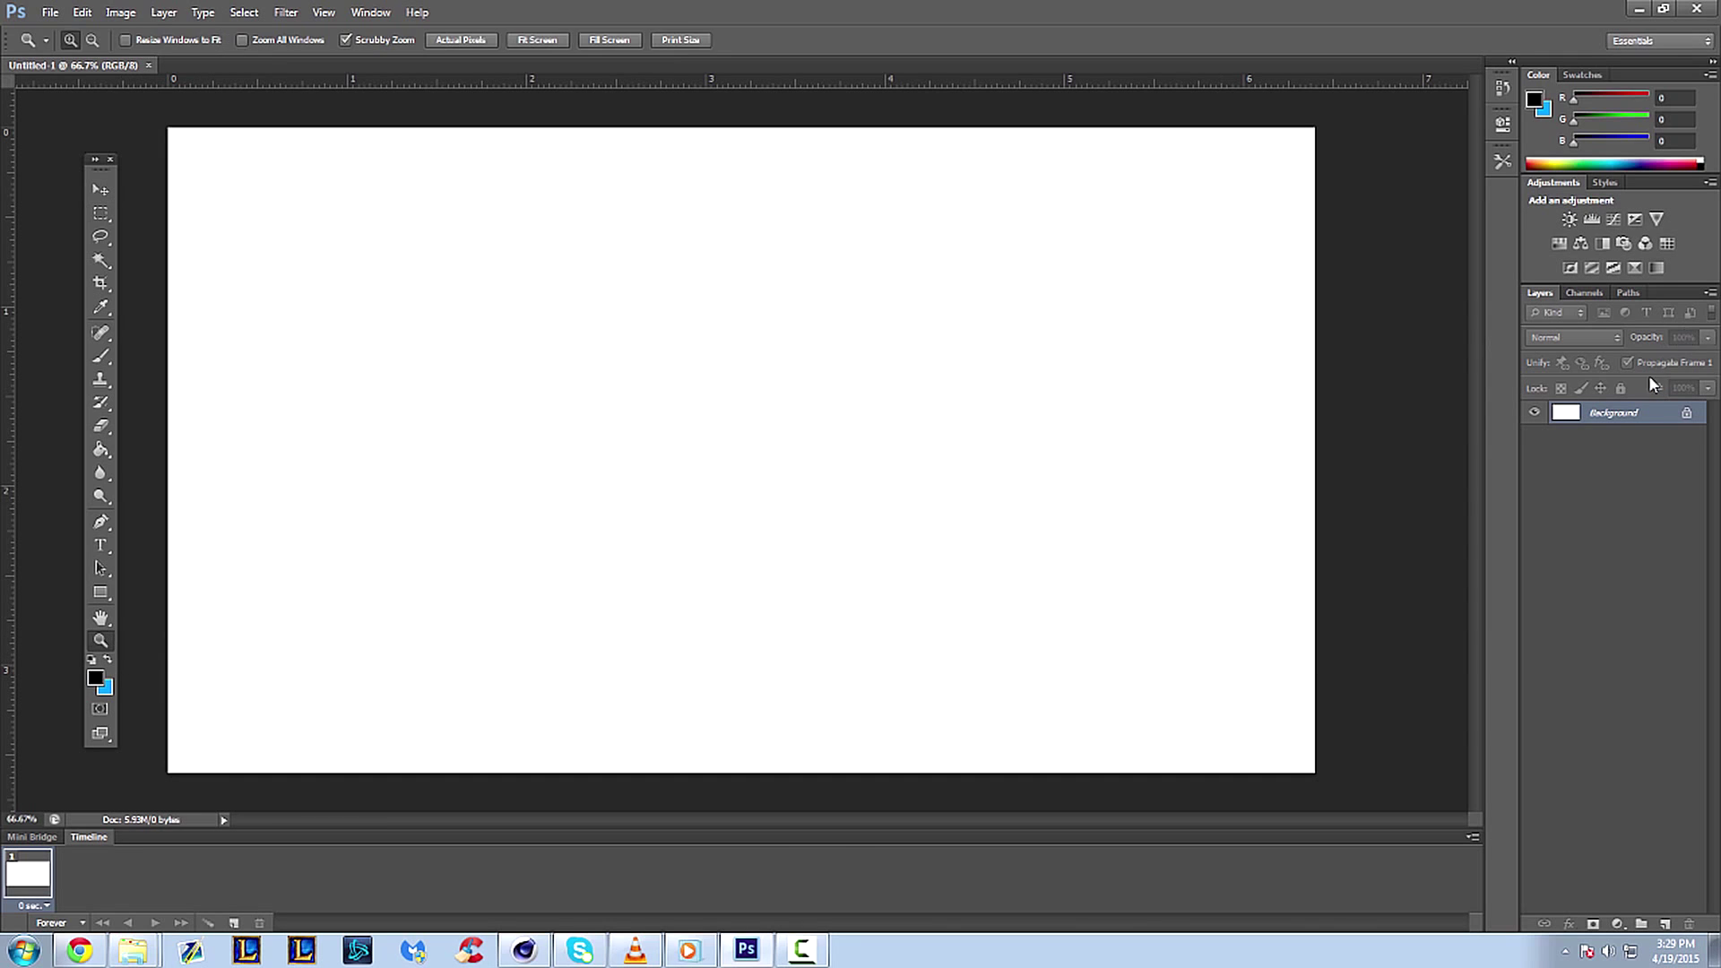
double_click(1655, 413)
left_click(1022, 303)
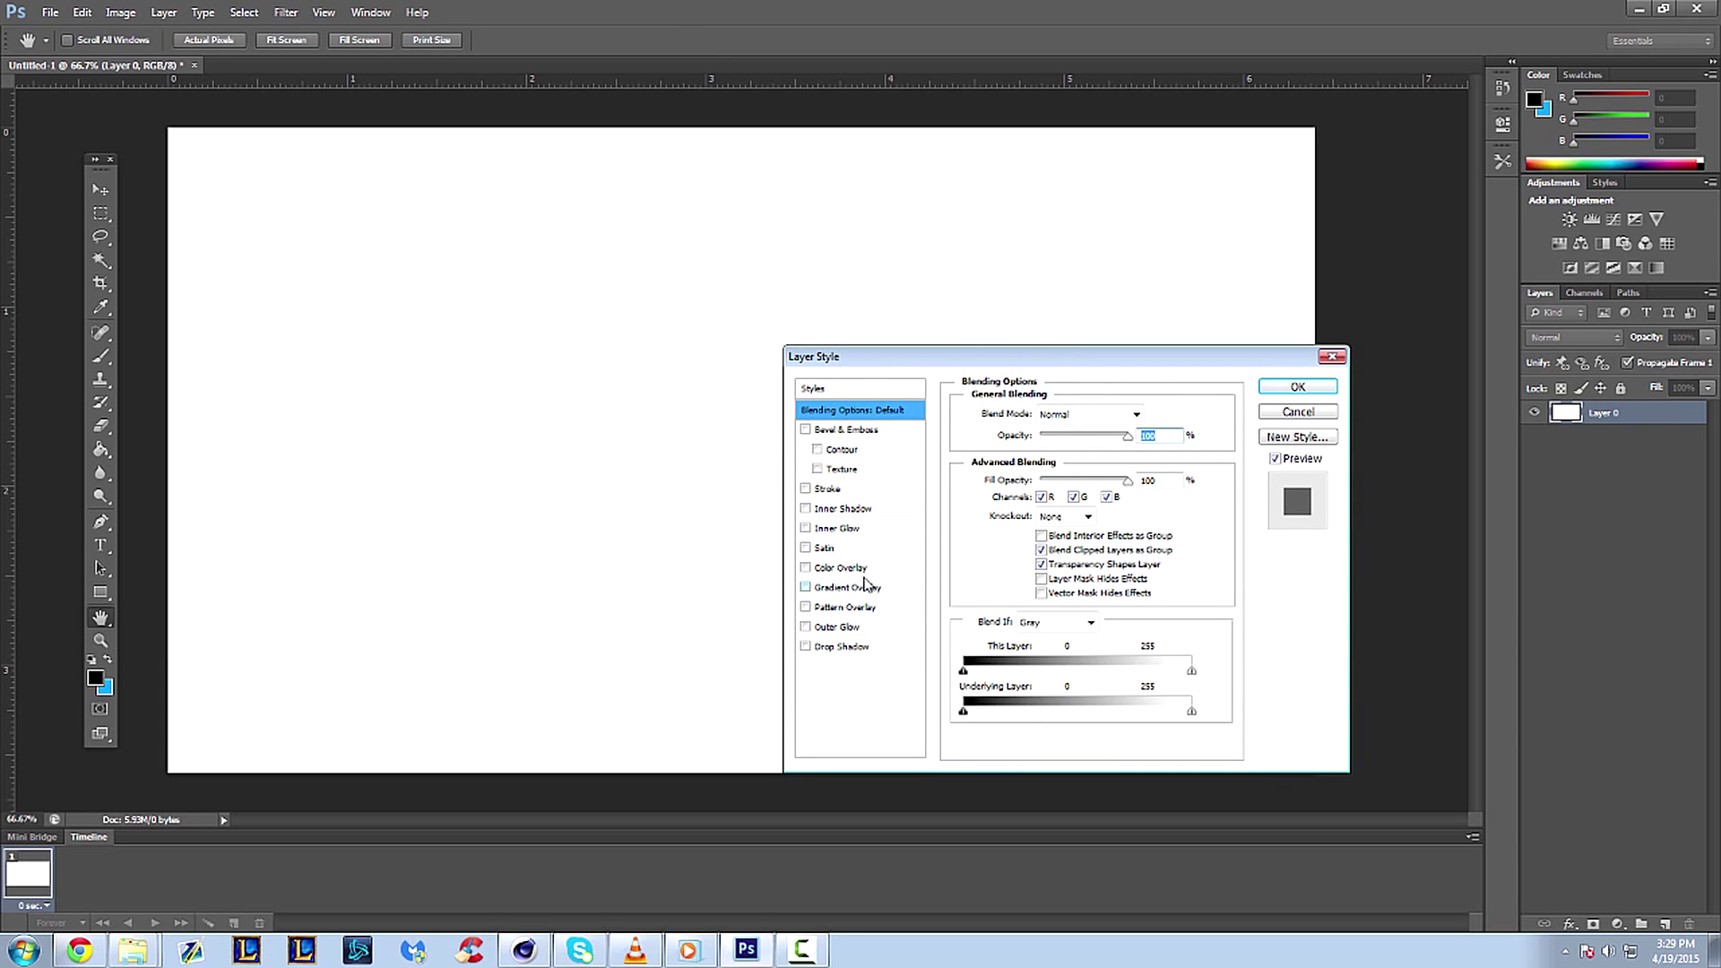
left_click(839, 567)
left_click(1151, 414)
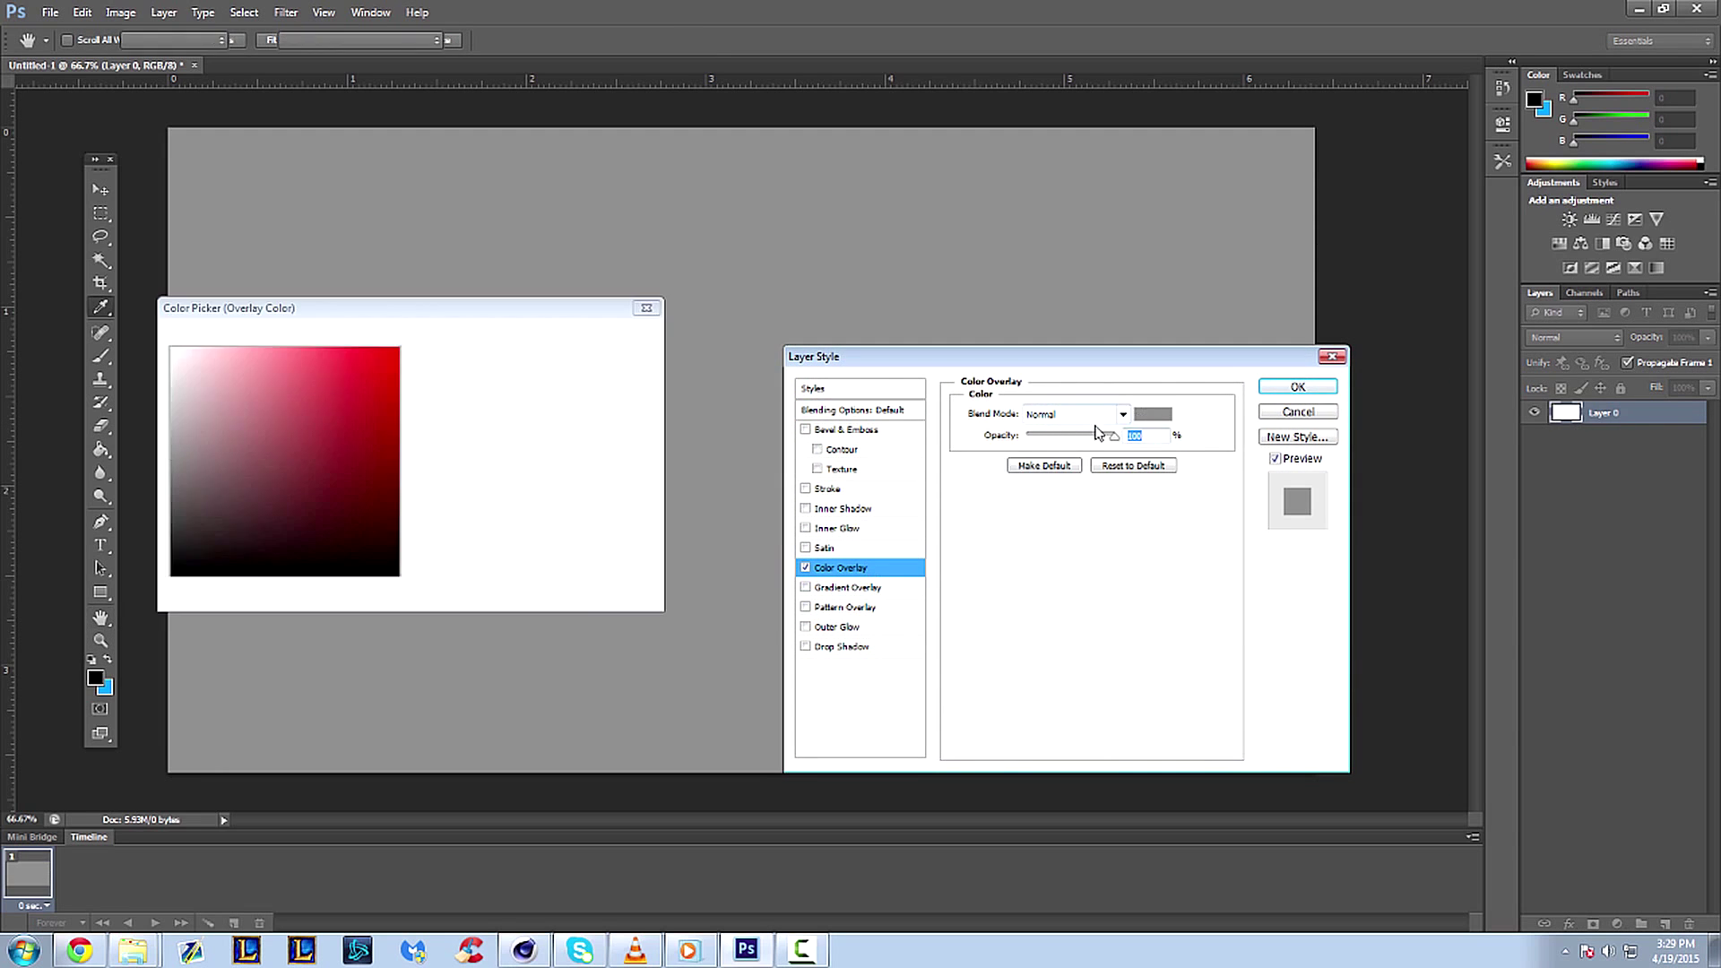
left_click_drag(180, 549, 118, 562)
left_click(596, 337)
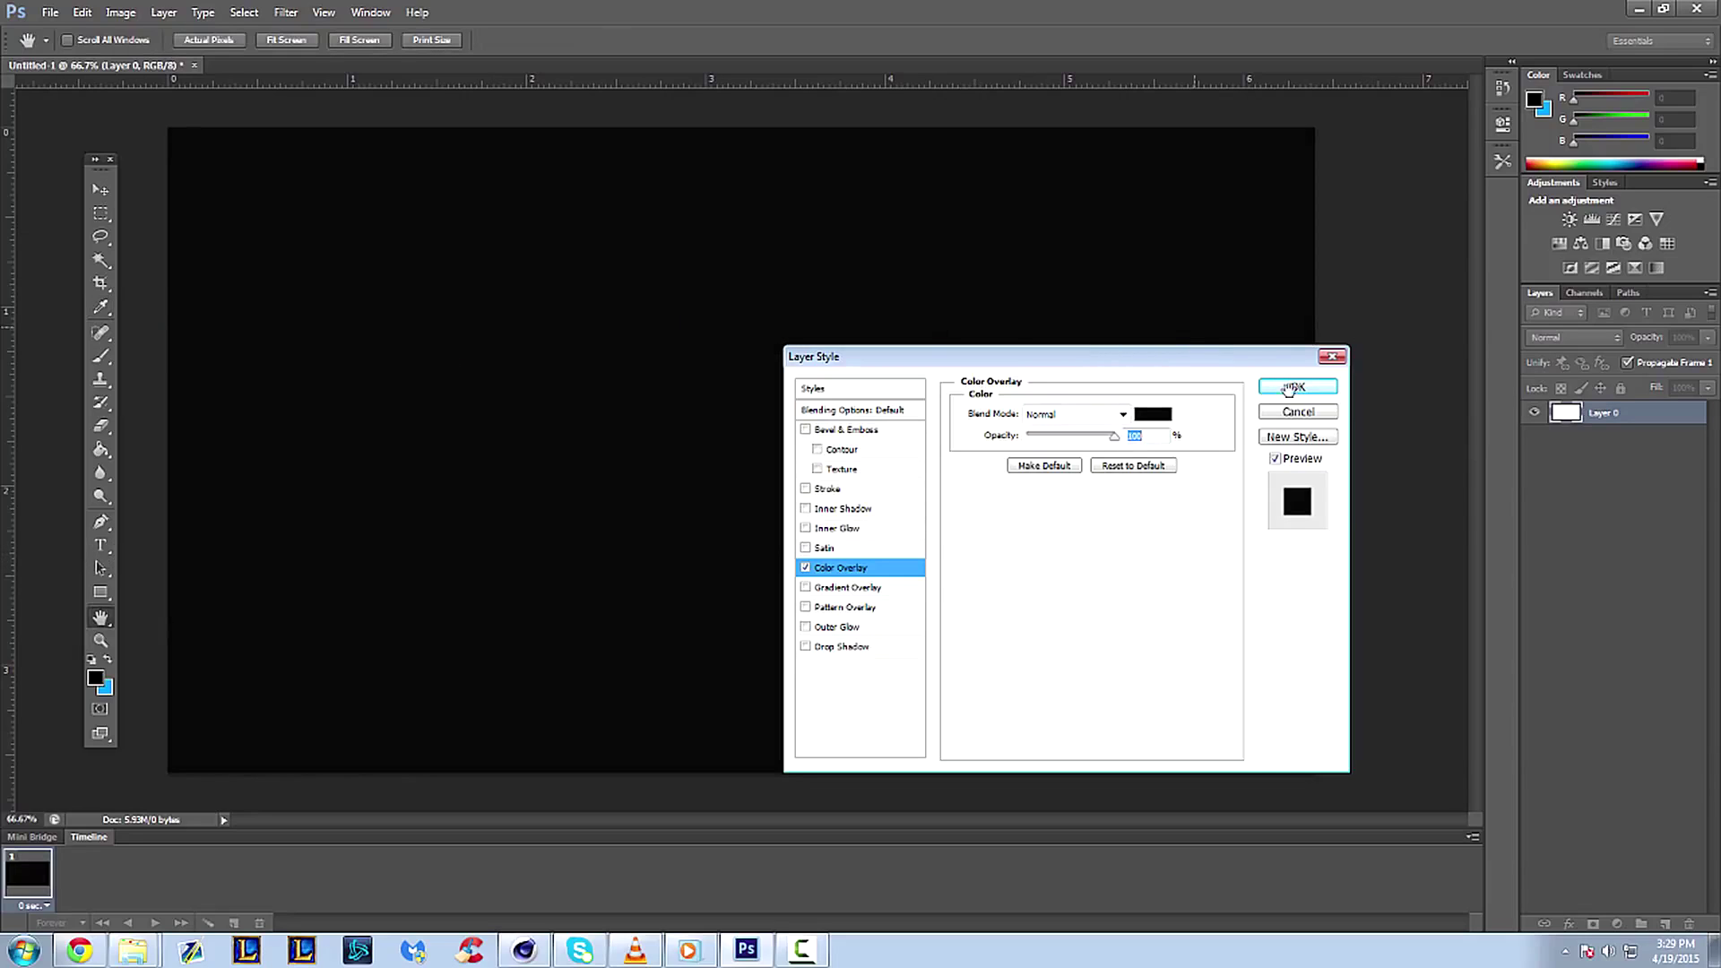
left_click(1298, 388)
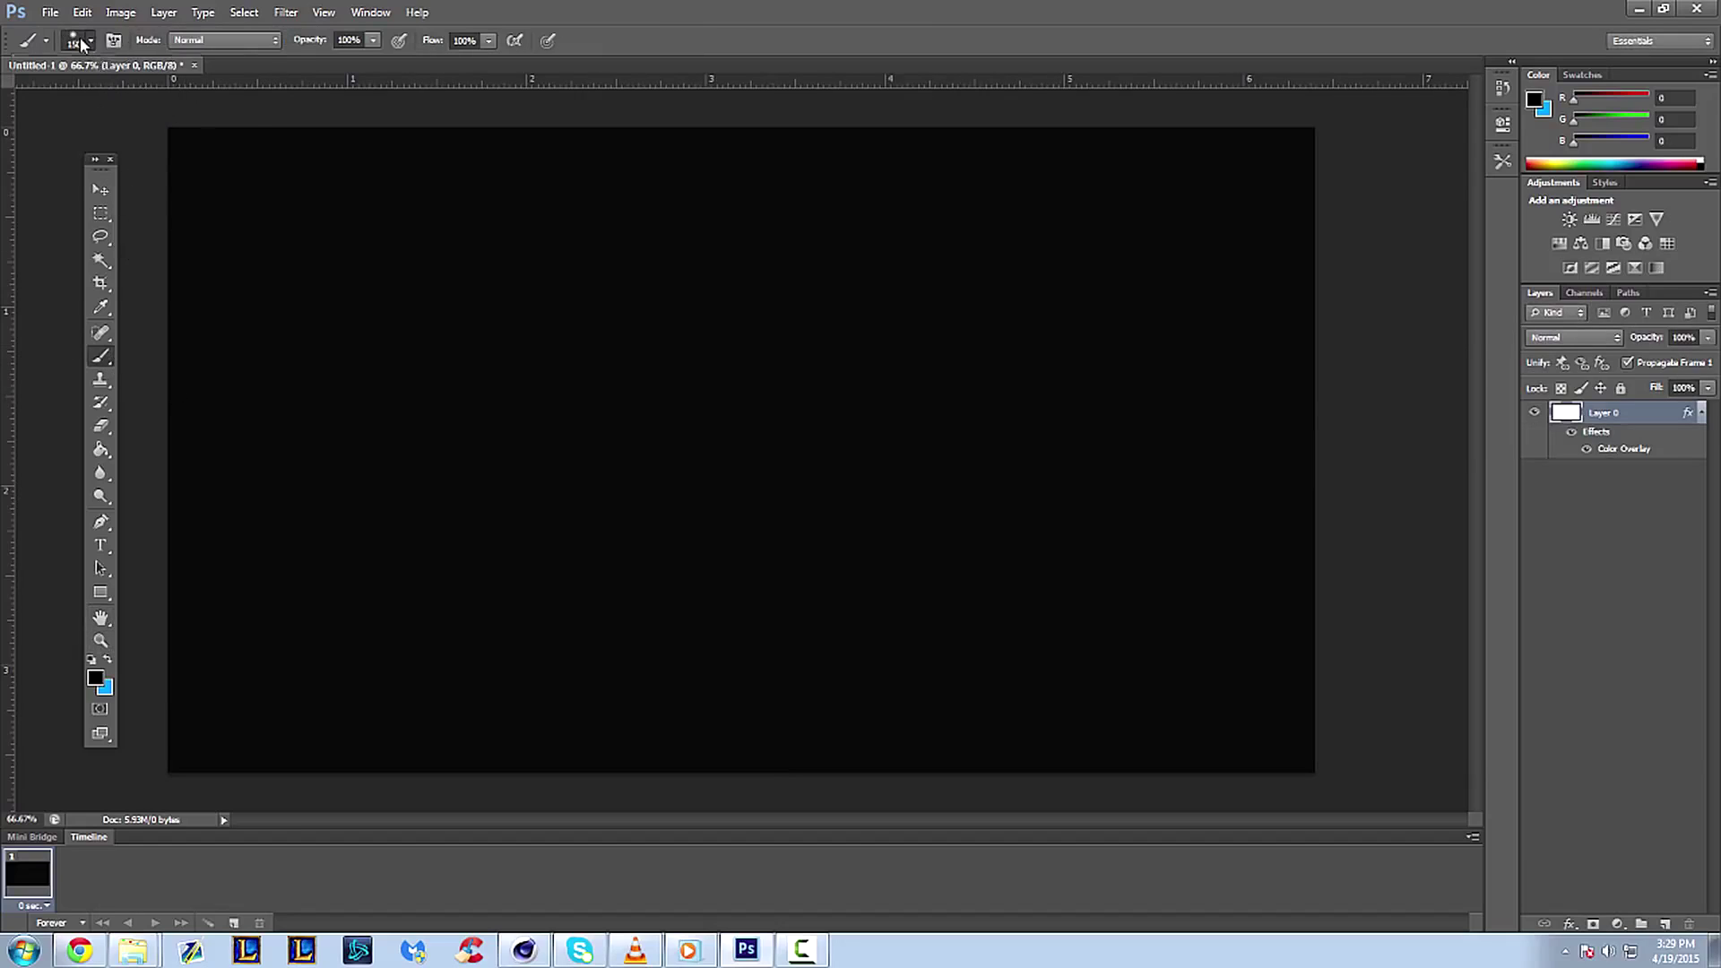
- Set the soft round Brush to a size of 1500 px
left_click(80, 41)
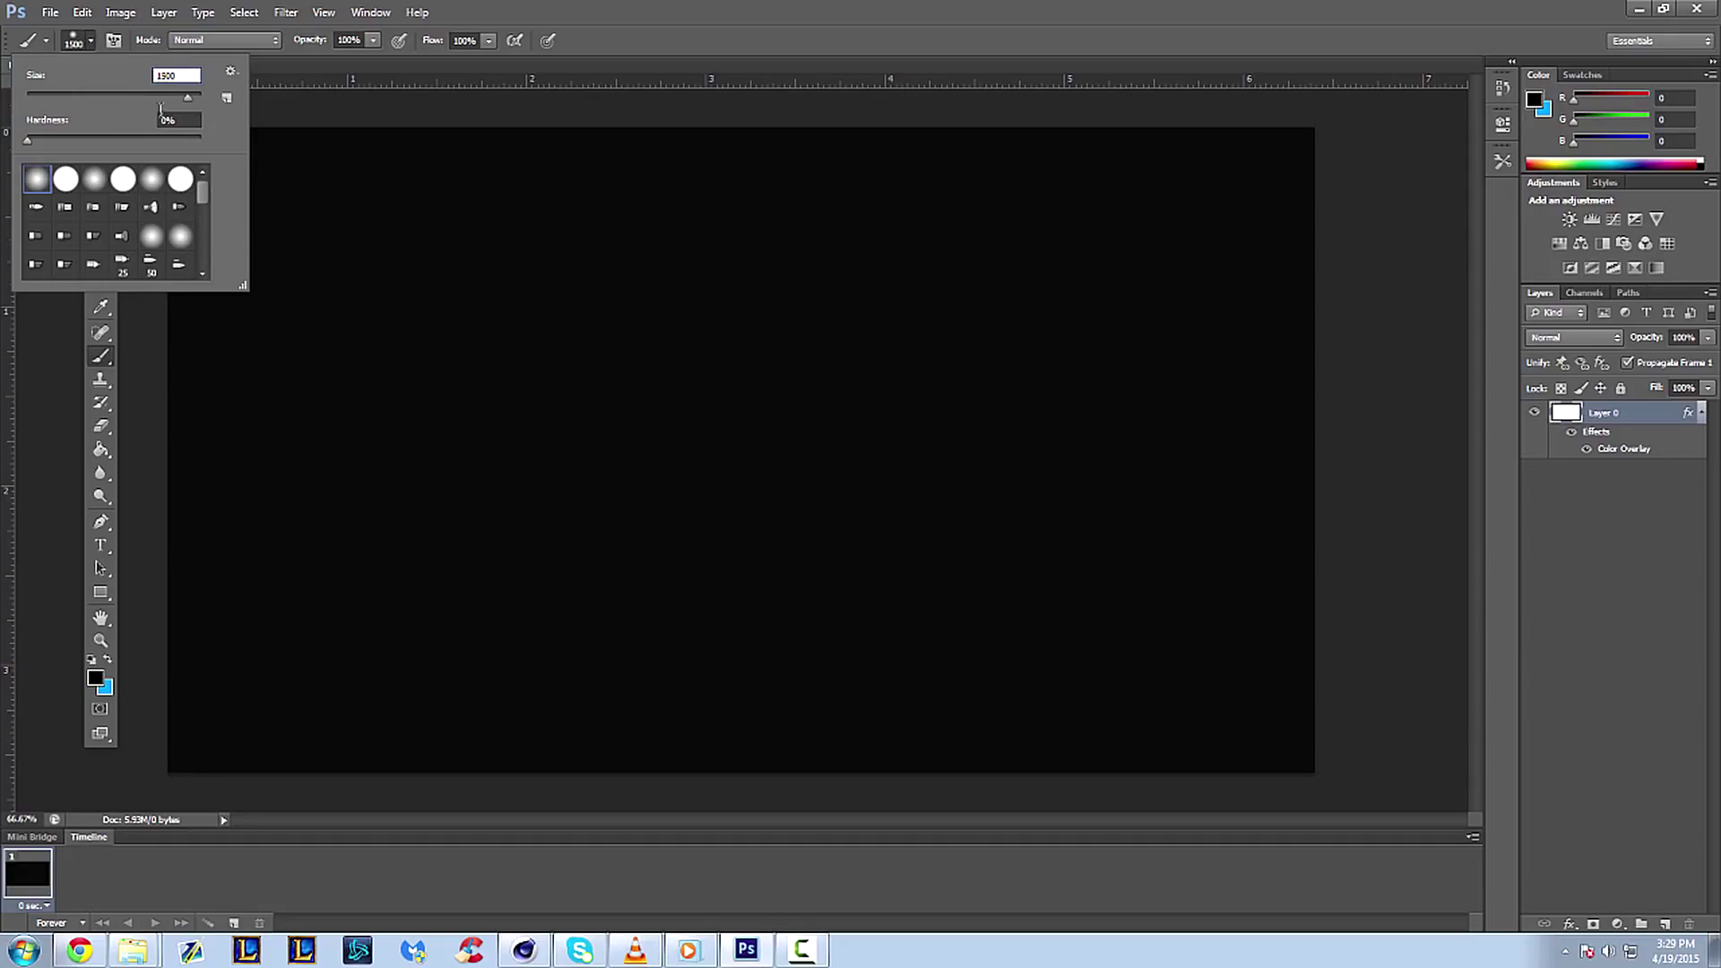
left_click(47, 82)
left_click(174, 69)
key("Return")
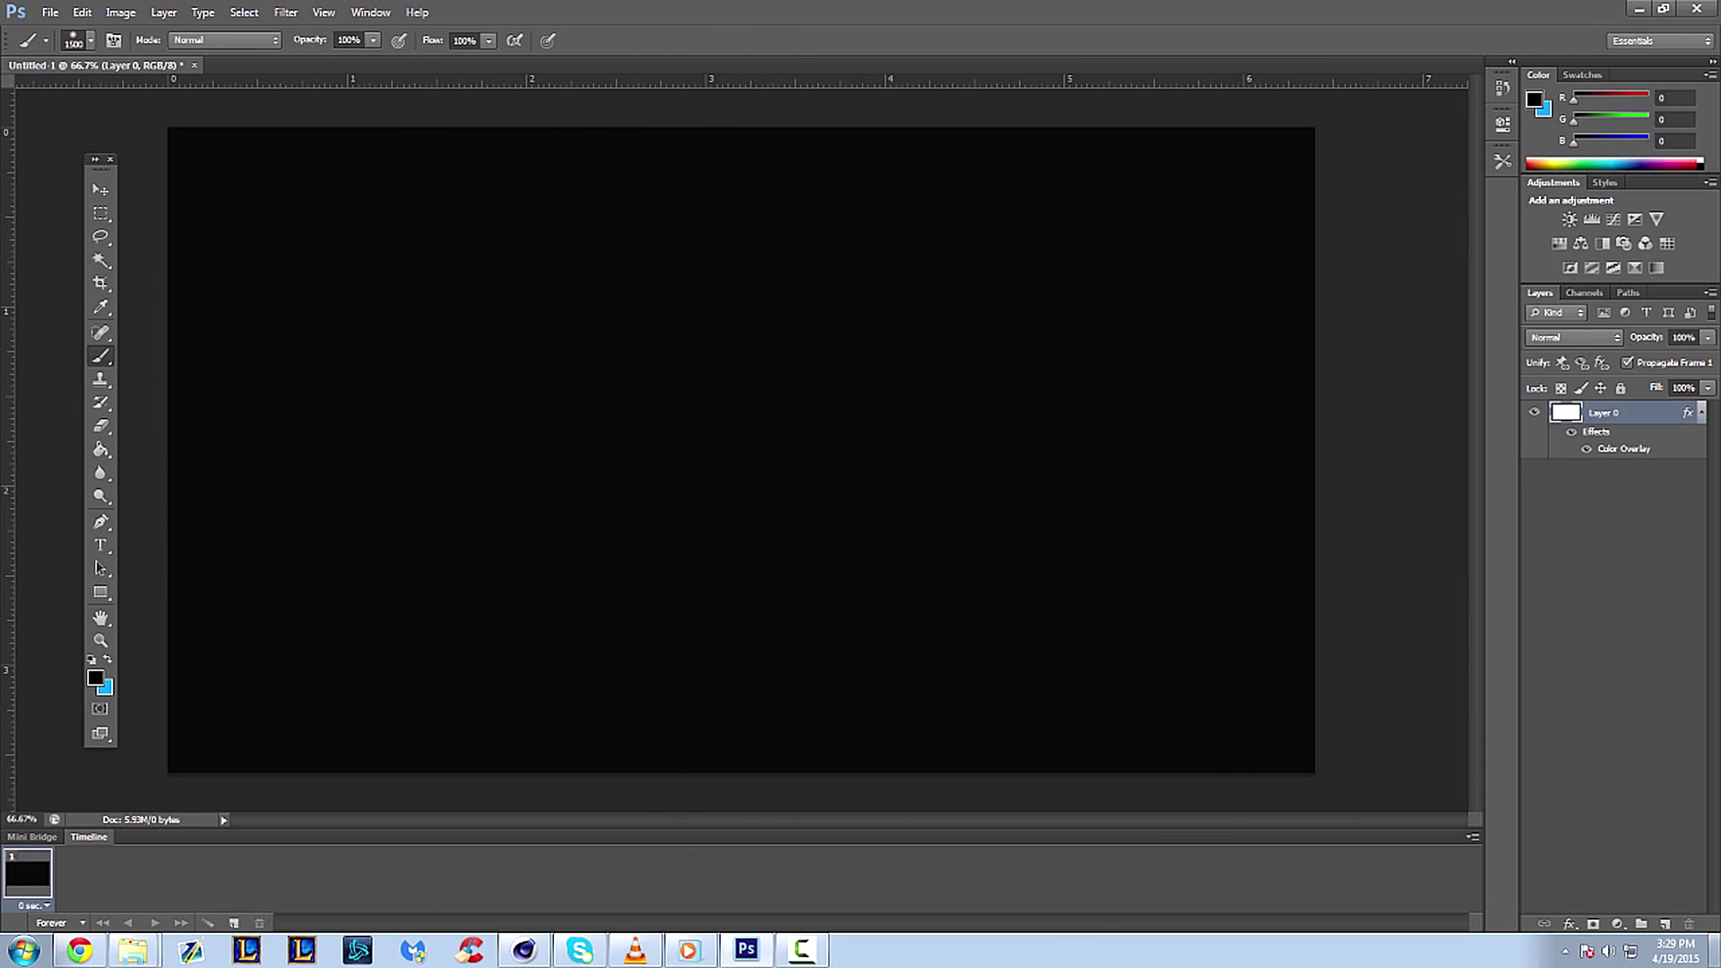
- Add a new layer above the black one and set the foreground color to white (ffffff) for the Brush
left_click(1665, 923)
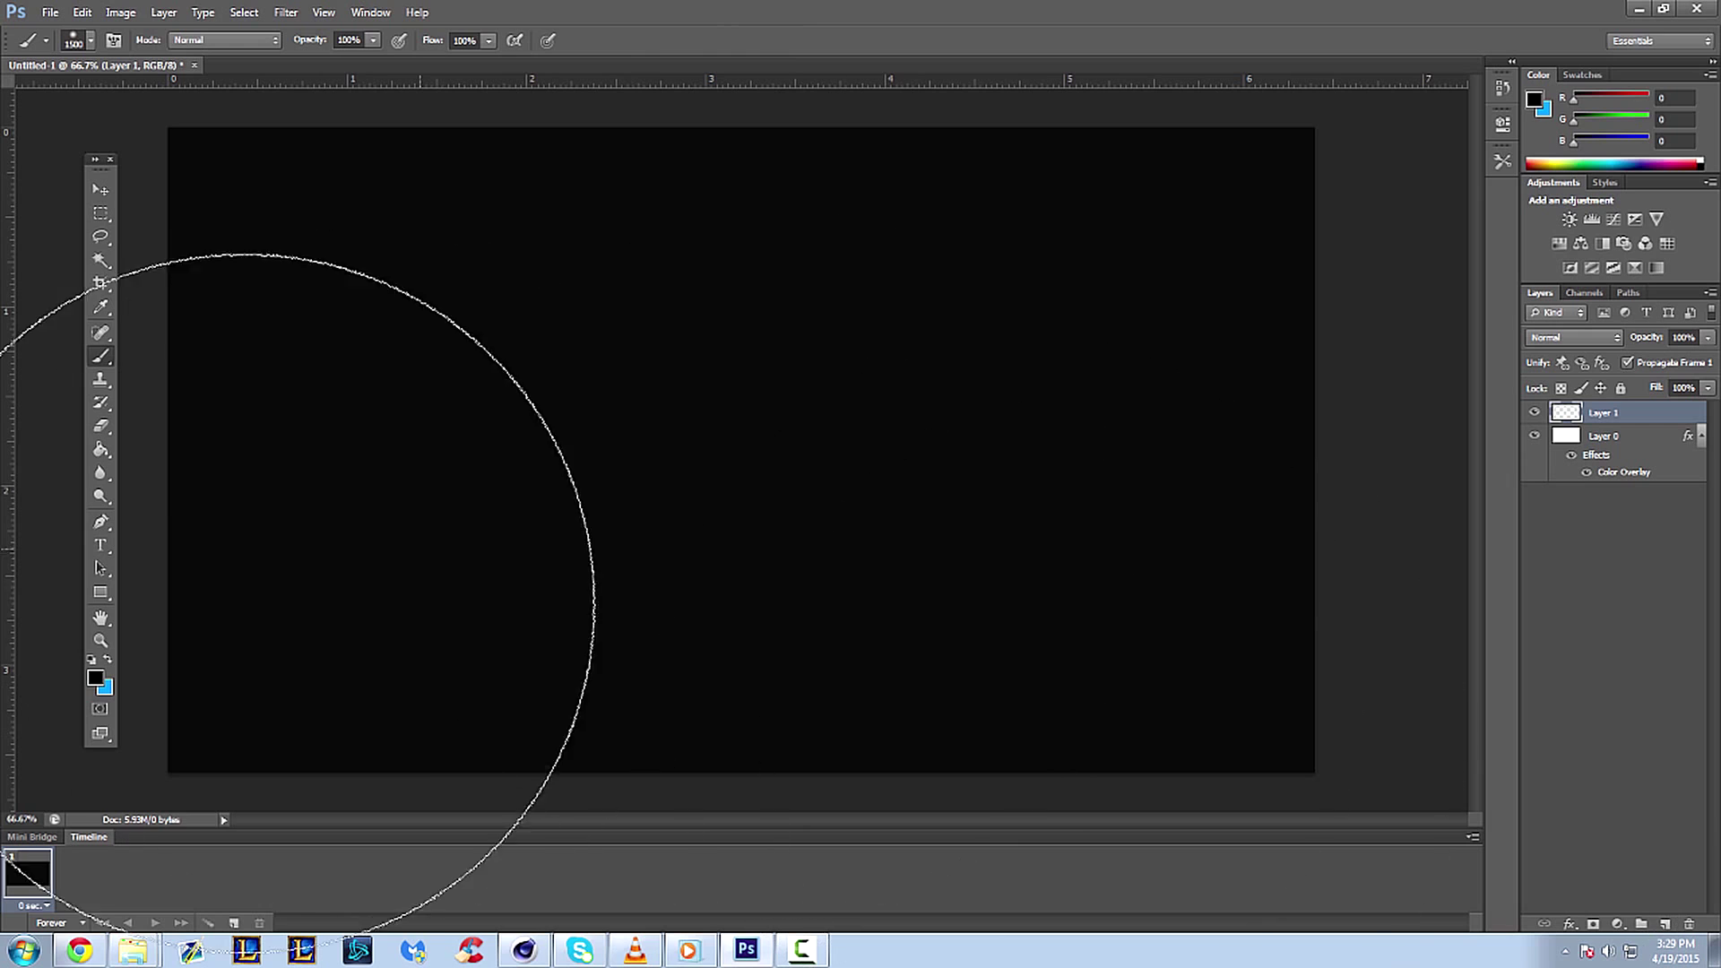
left_click(95, 679)
left_click(172, 349)
left_click(623, 339)
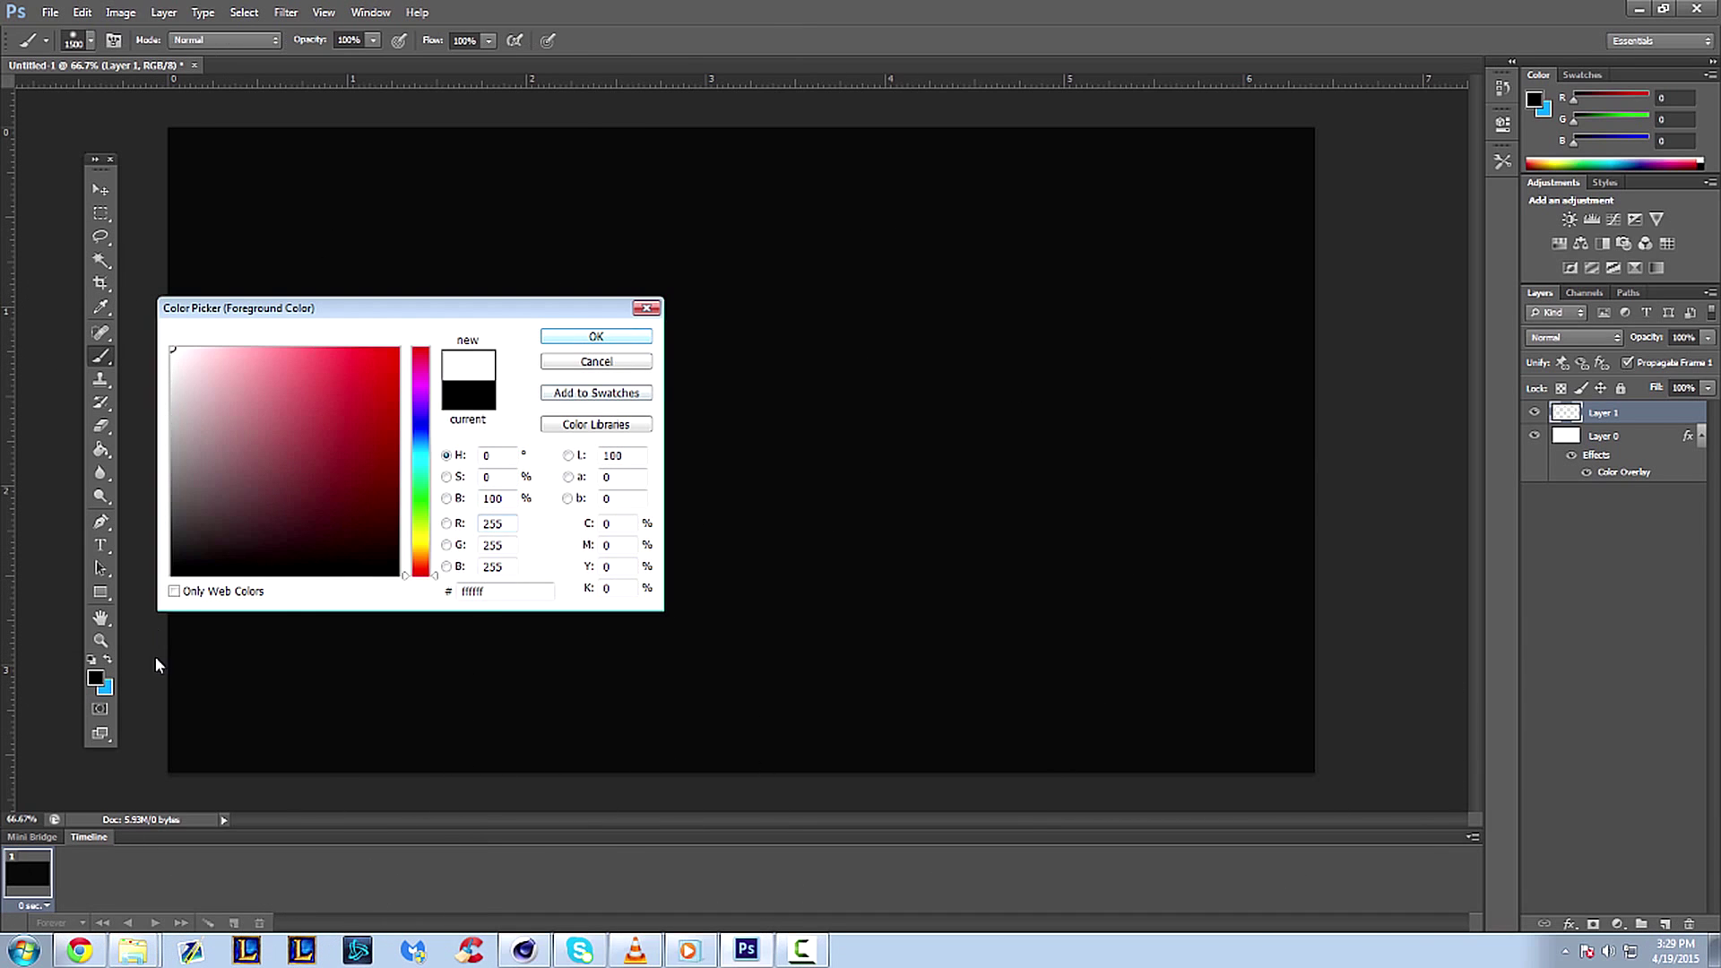
left_click(102, 642)
left_click_drag(484, 569, 435, 570)
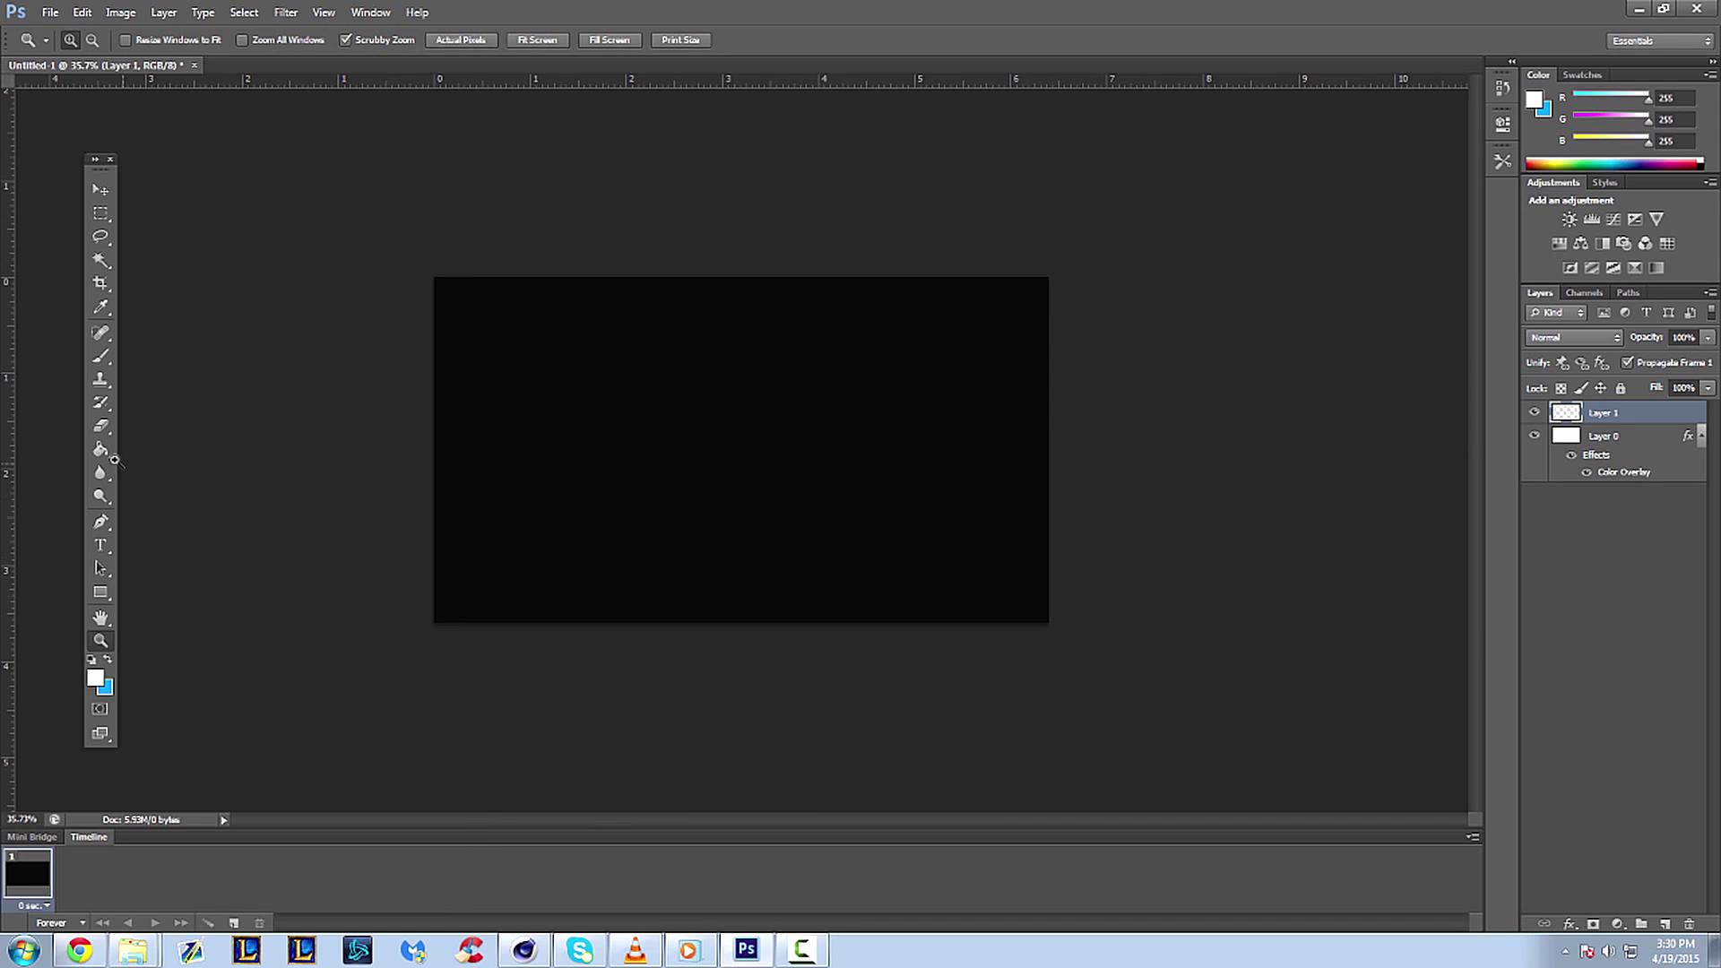
left_click(101, 356)
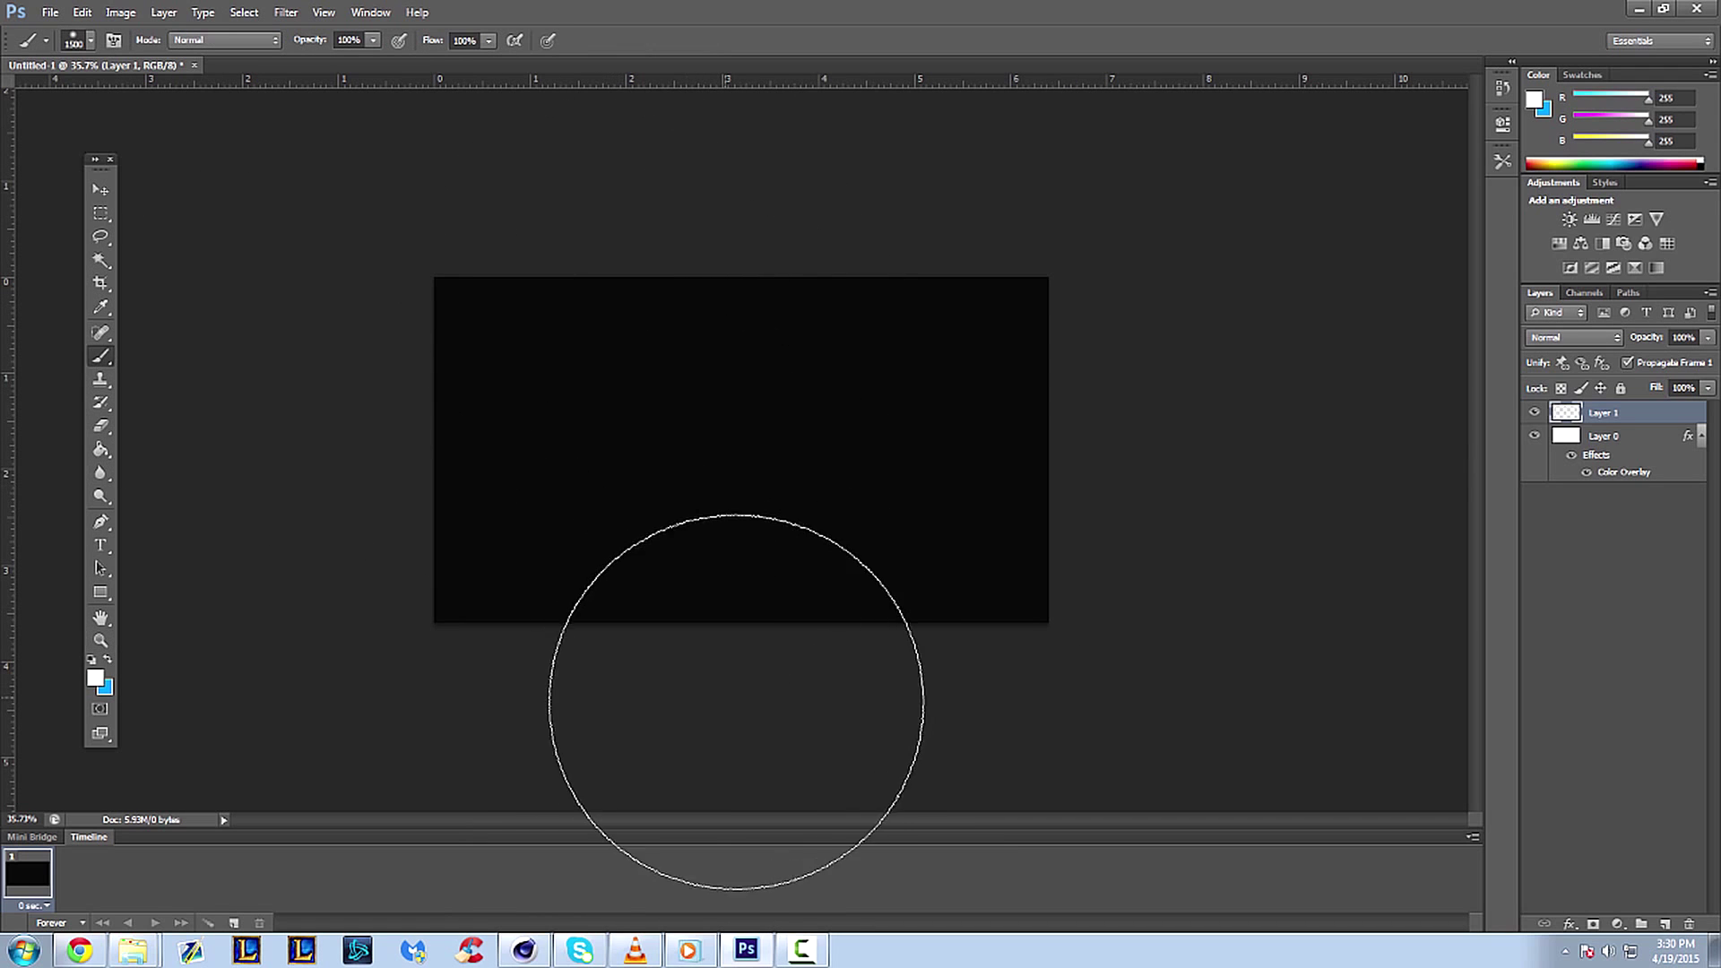
- Try single white brush dabs below the canvas's lower edge and outside its upper-left corner, undoing each one
left_click(763, 747)
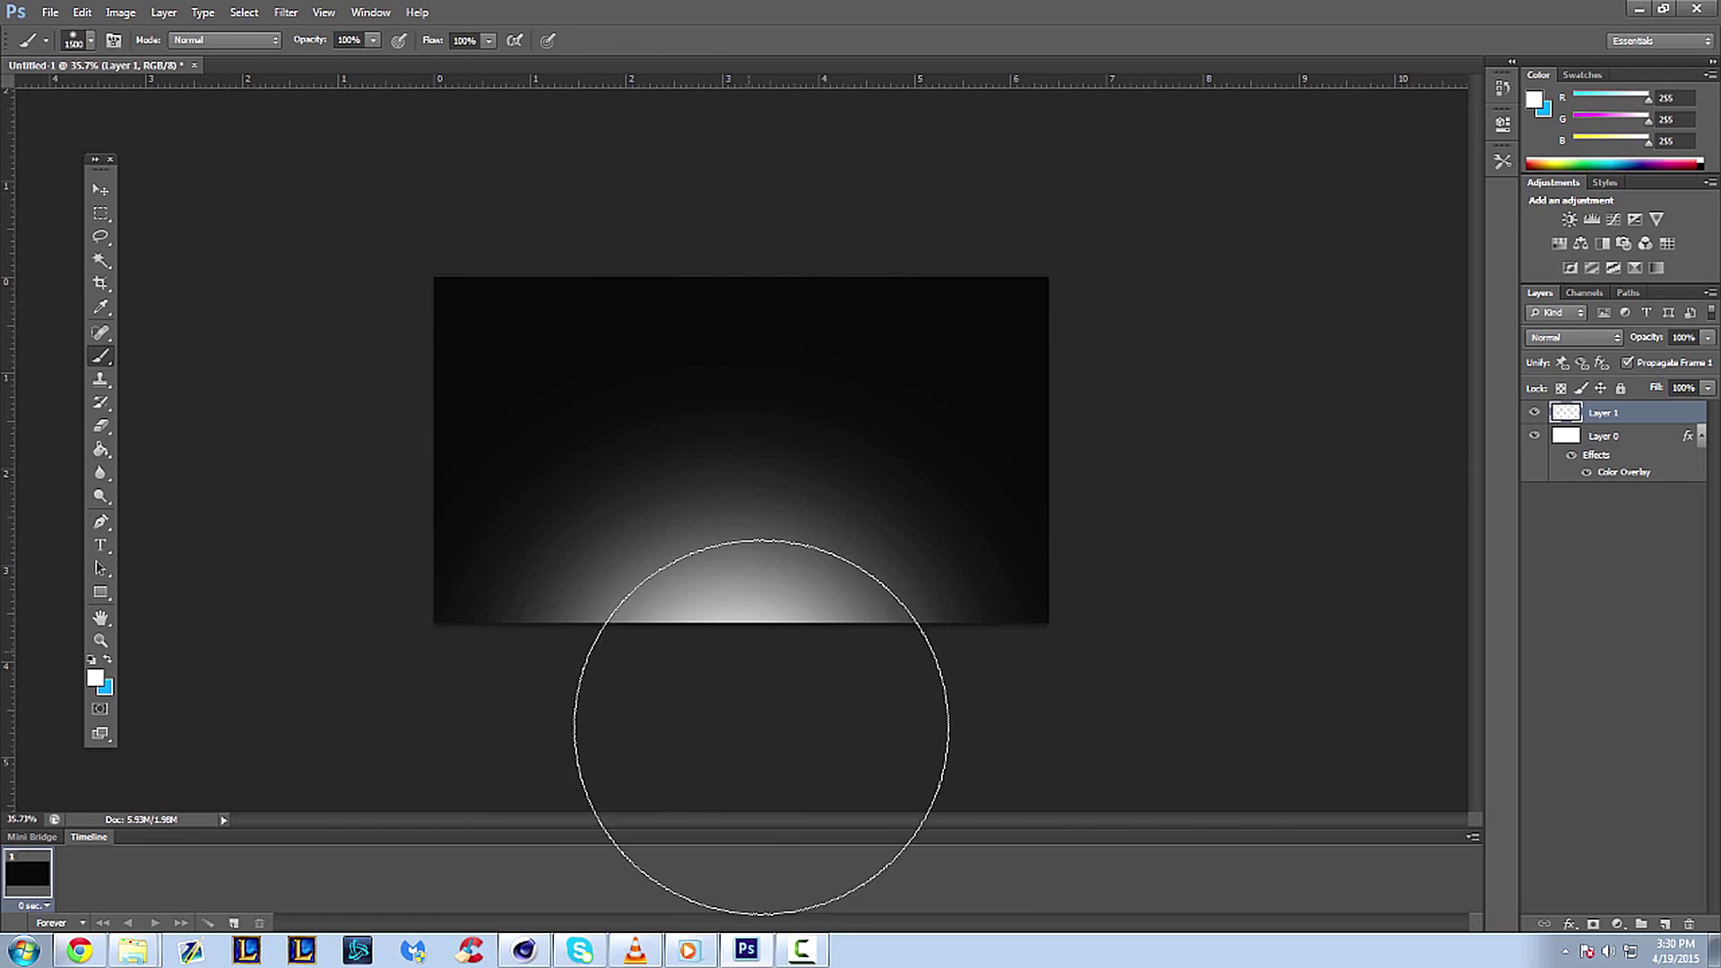
key("ctrl+z")
left_click(387, 224)
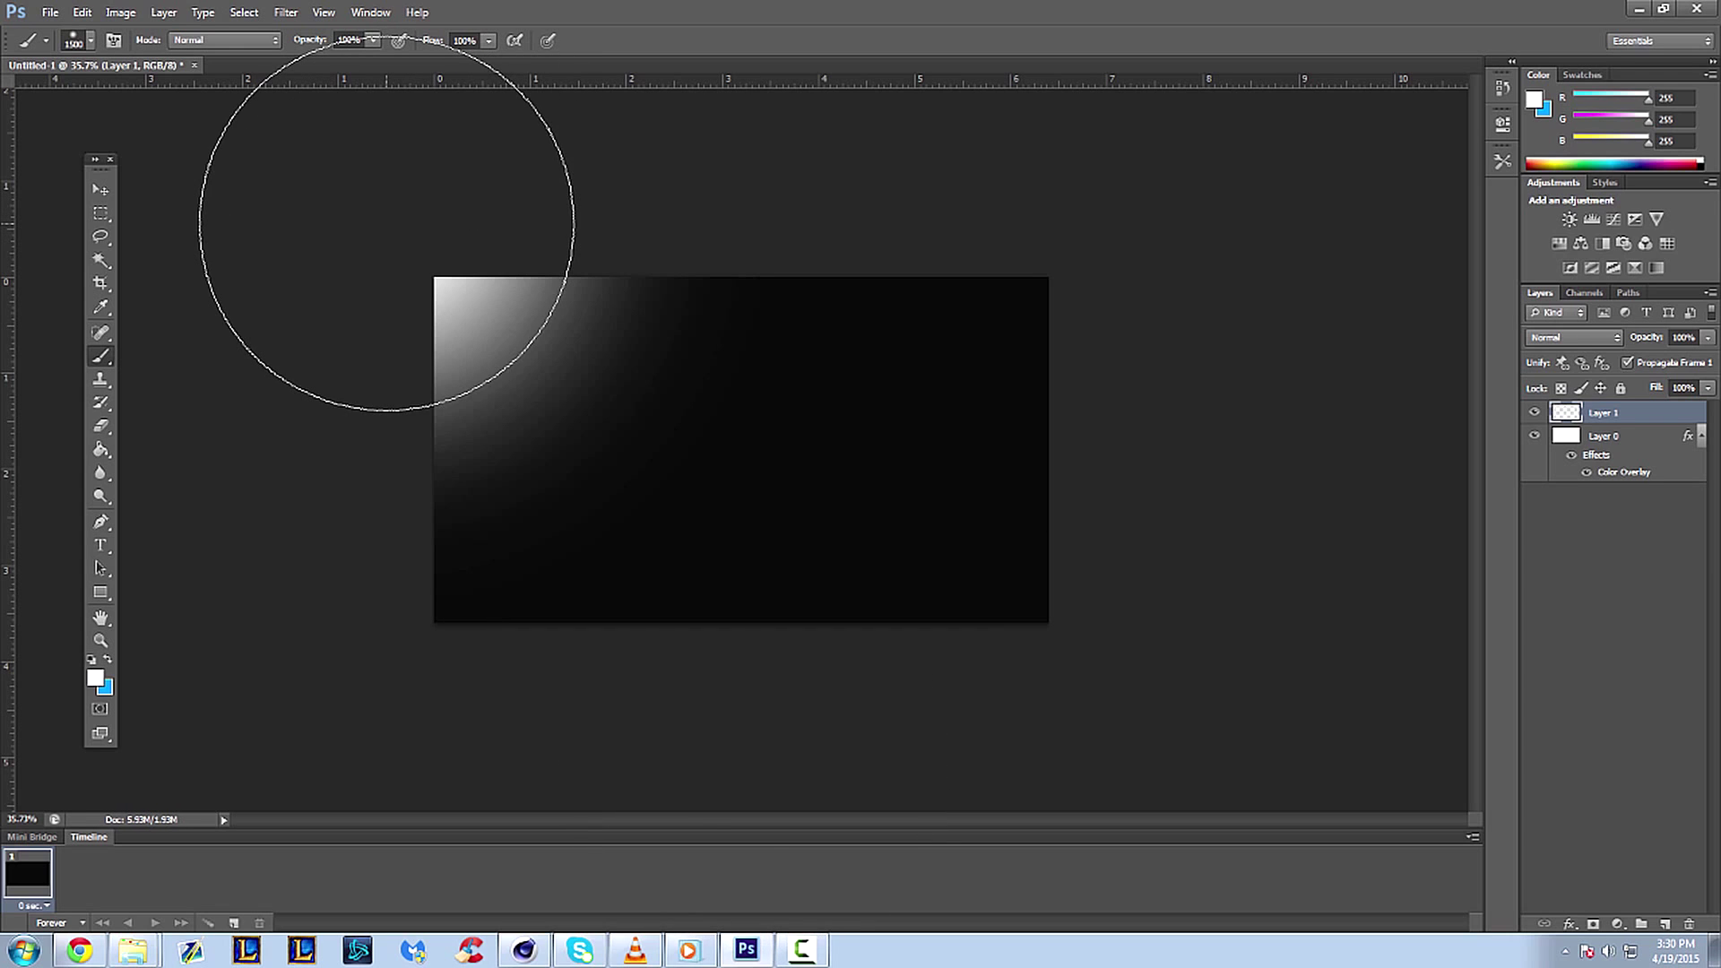
key("ctrl+z")
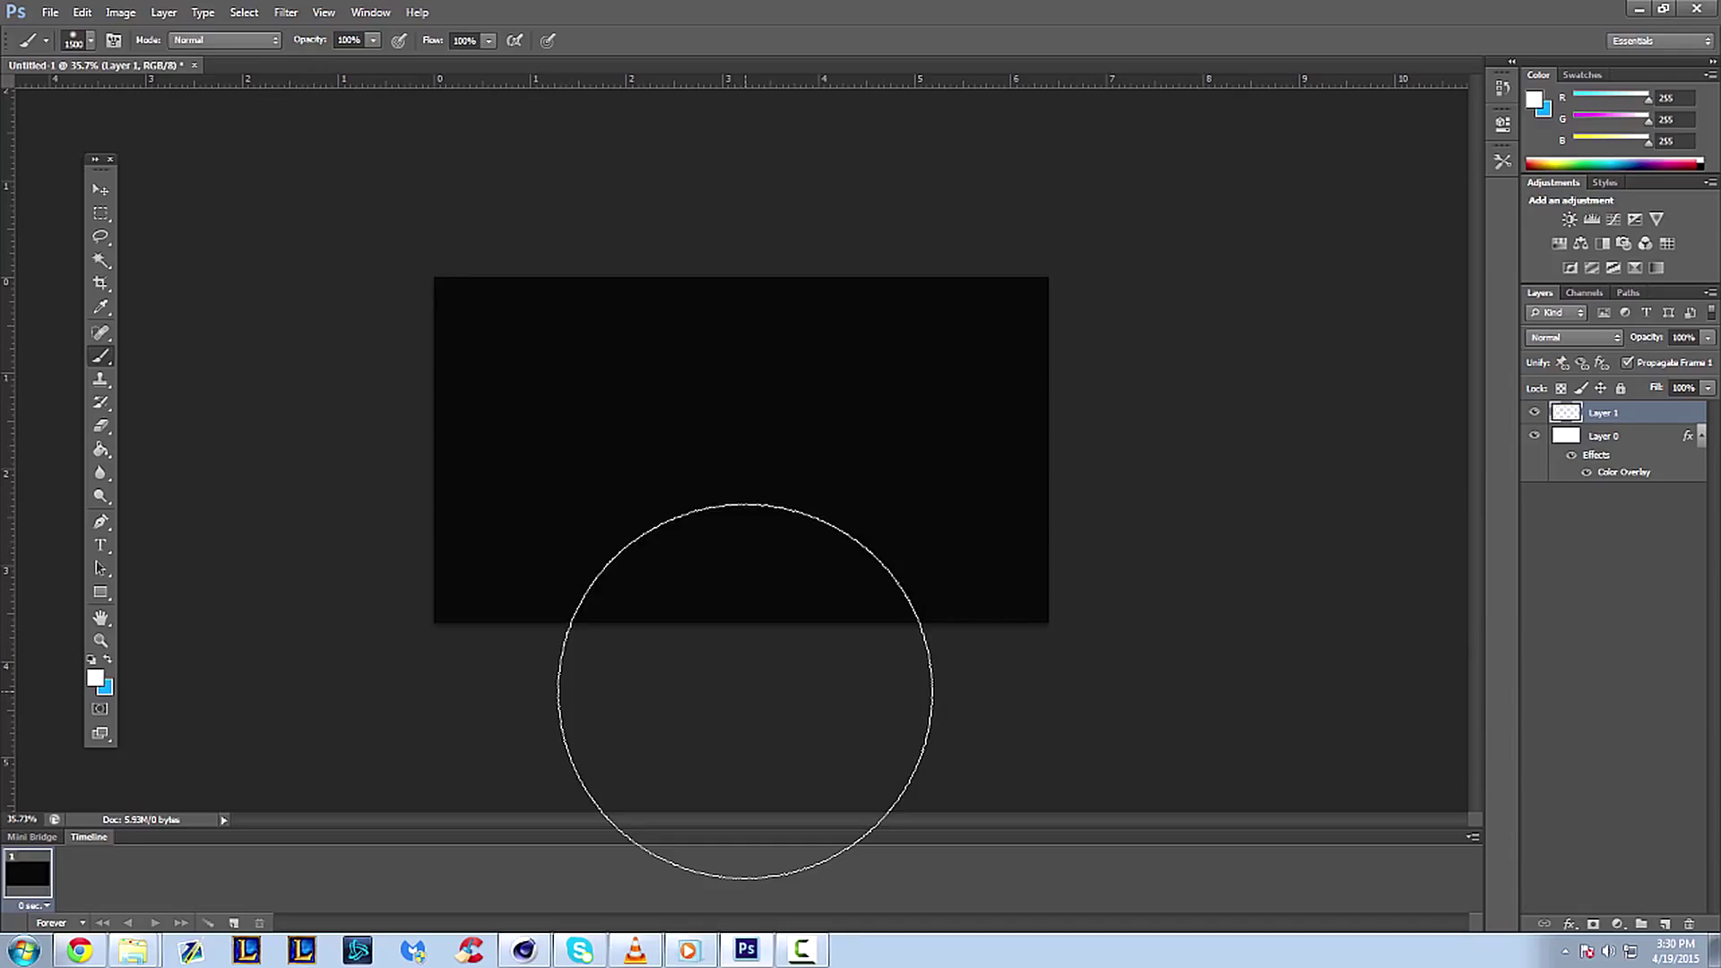
- Paint a white glow with one 1500 px brush dab centred just below the canvas's lower edge
left_click(745, 691)
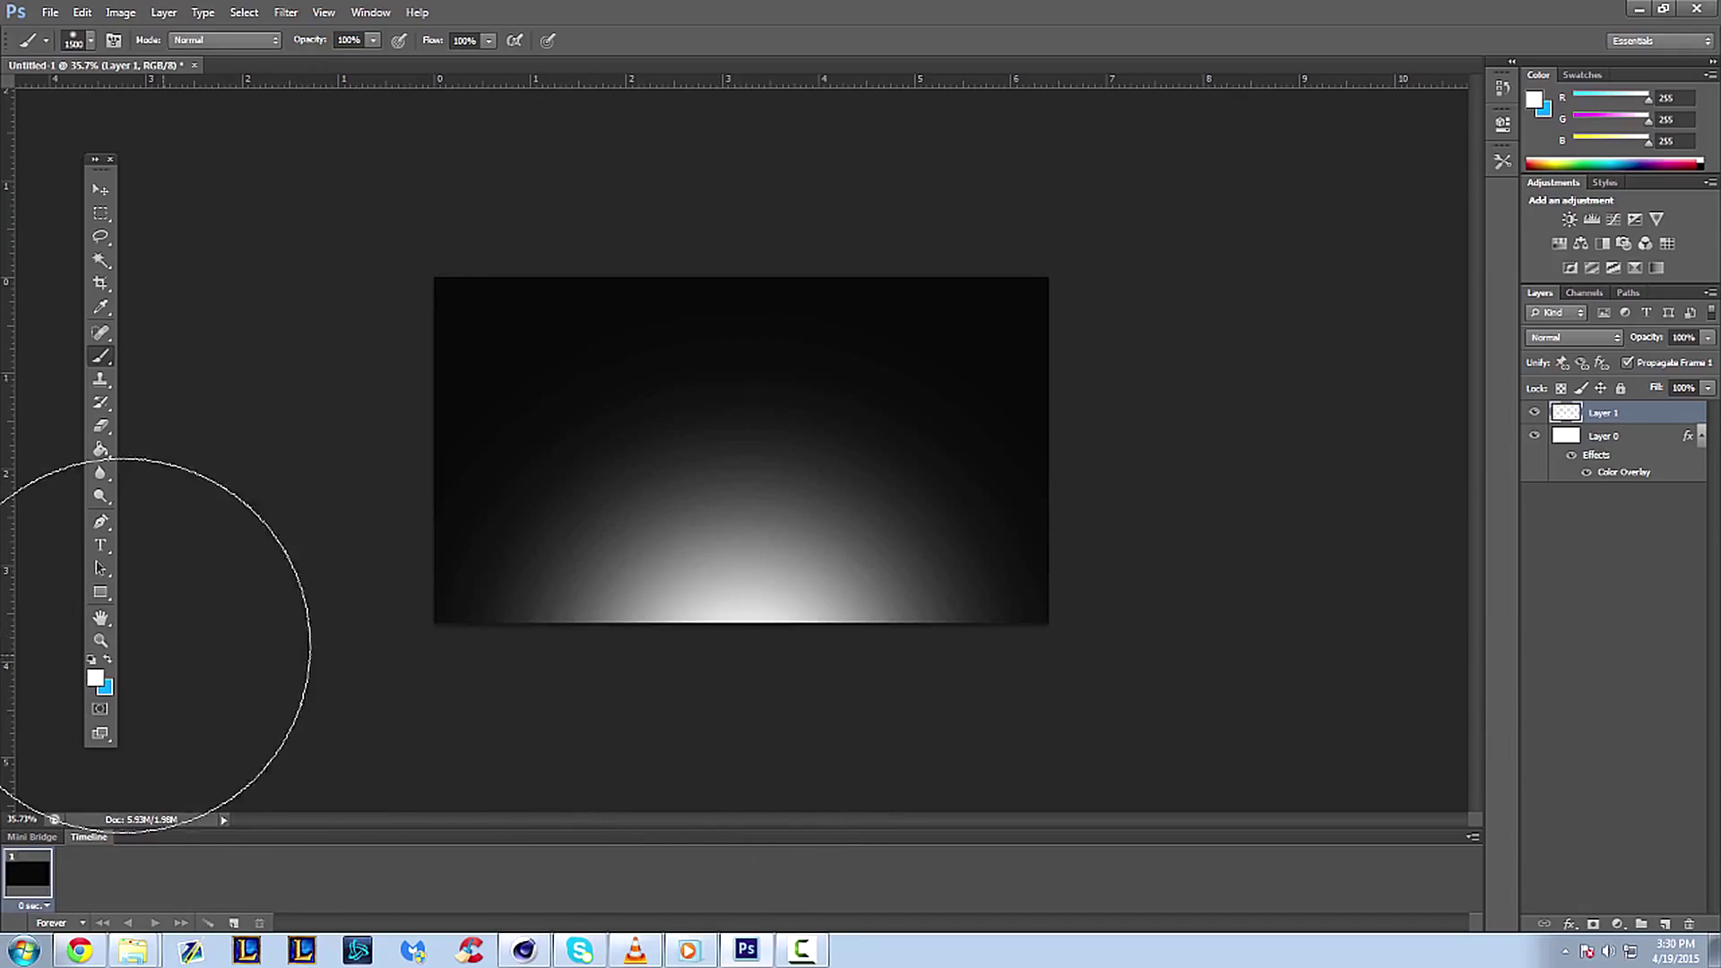
left_click(102, 642)
left_click_drag(434, 576, 485, 569)
left_click(100, 356)
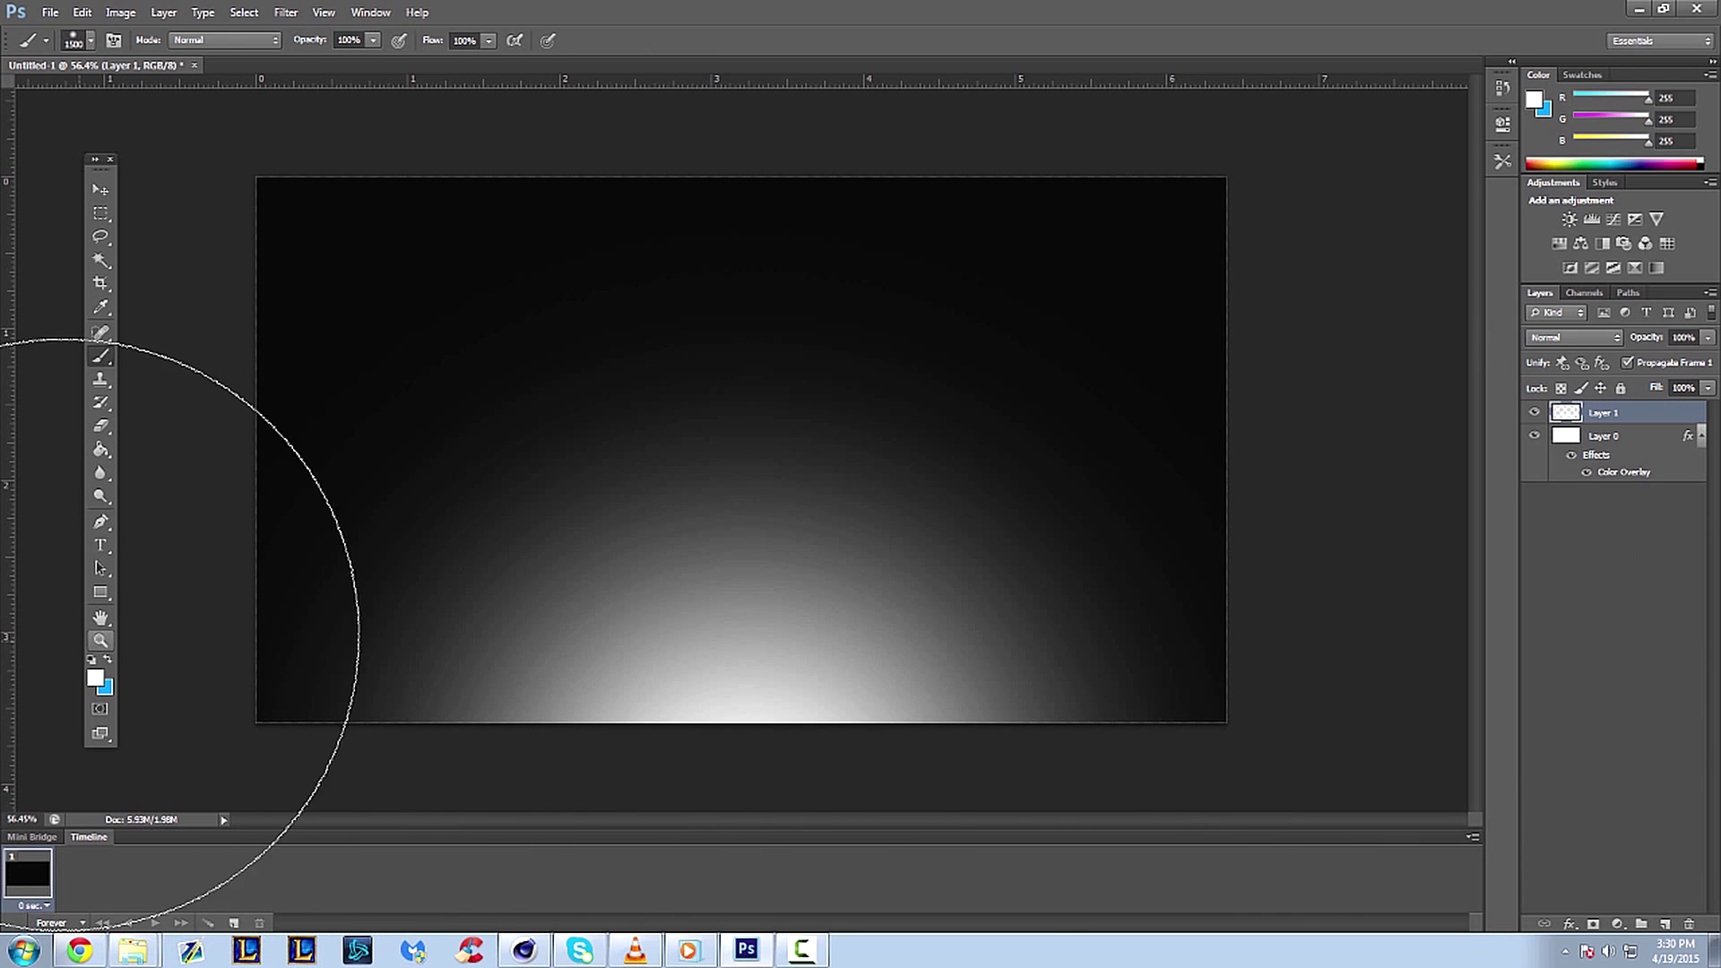
- Set the foreground color to black (000000)
left_click(94, 679)
left_click(227, 560)
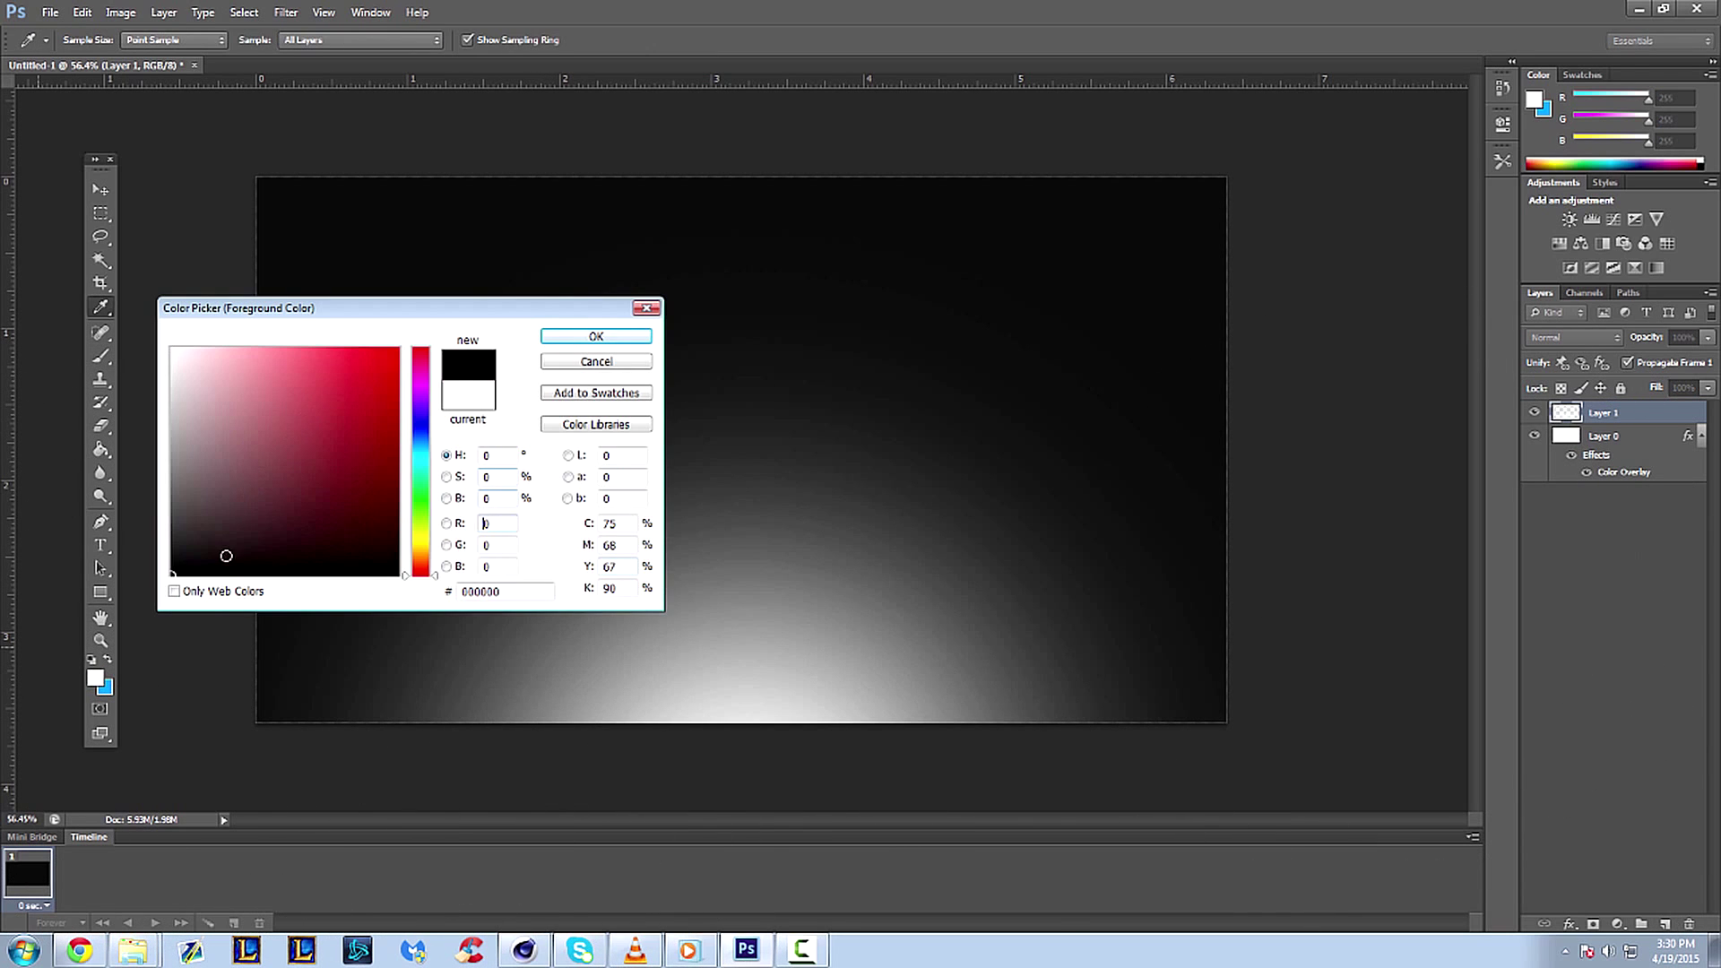
left_click(596, 336)
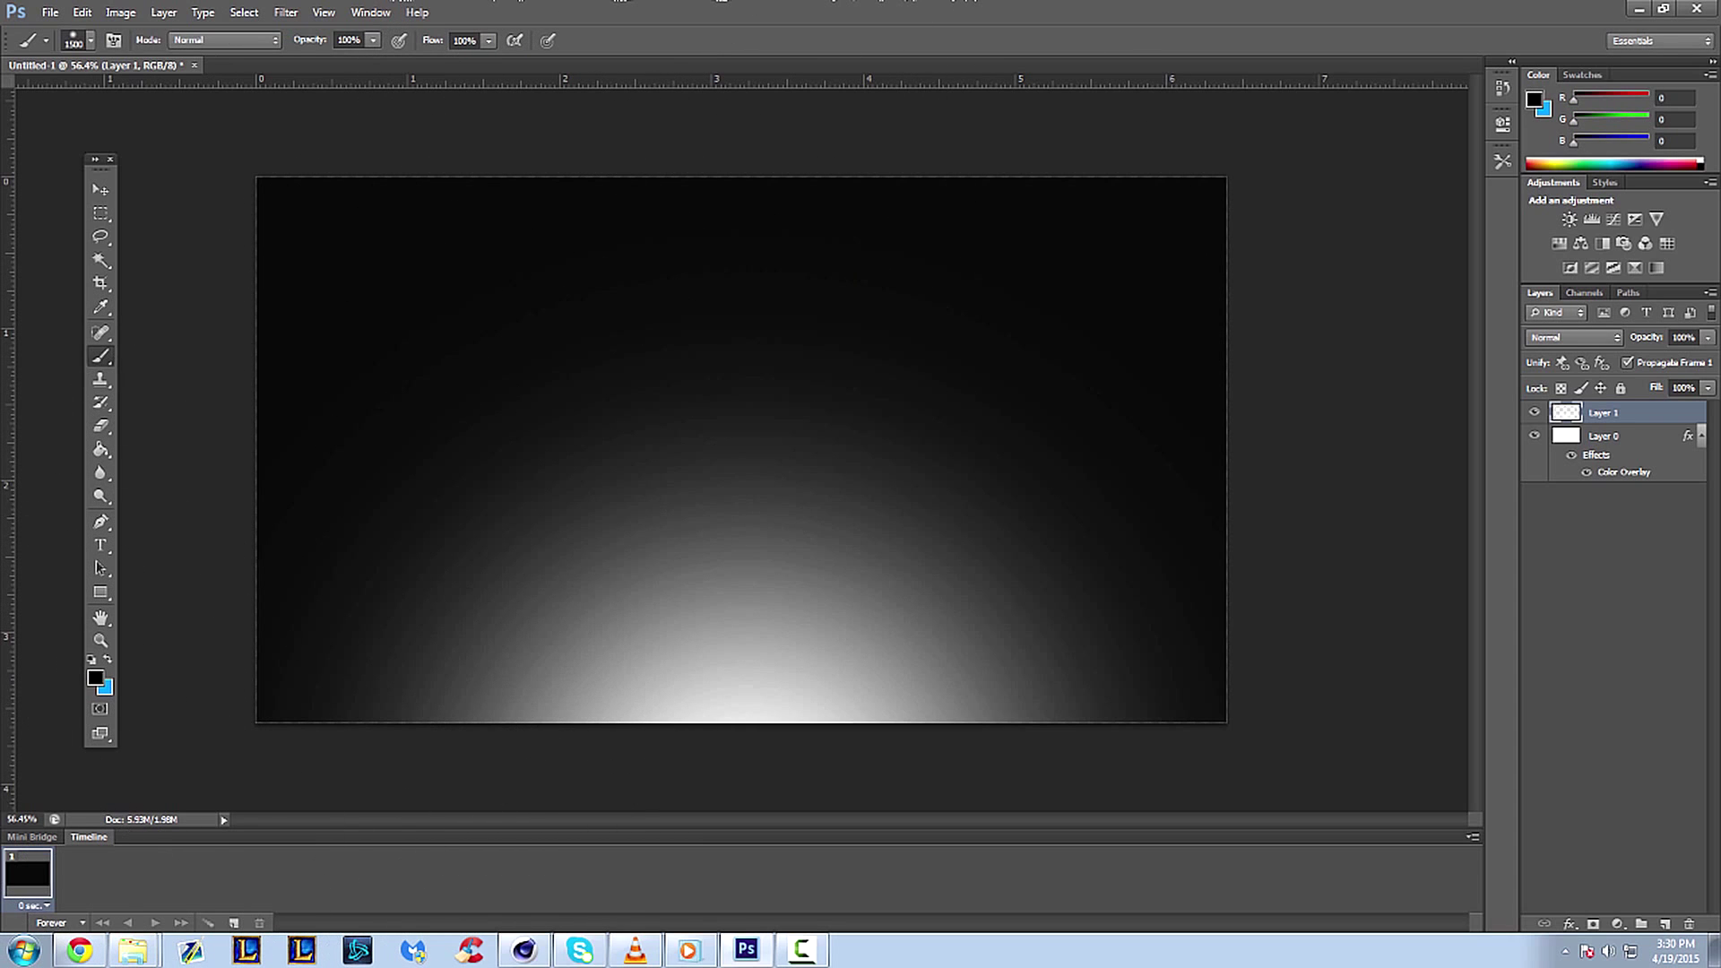
- Darken the upper part of the glow layer with a black 1500 px brush dab centred just above the canvas's upper edge
left_click(100, 642)
left_click_drag(475, 548, 340, 501)
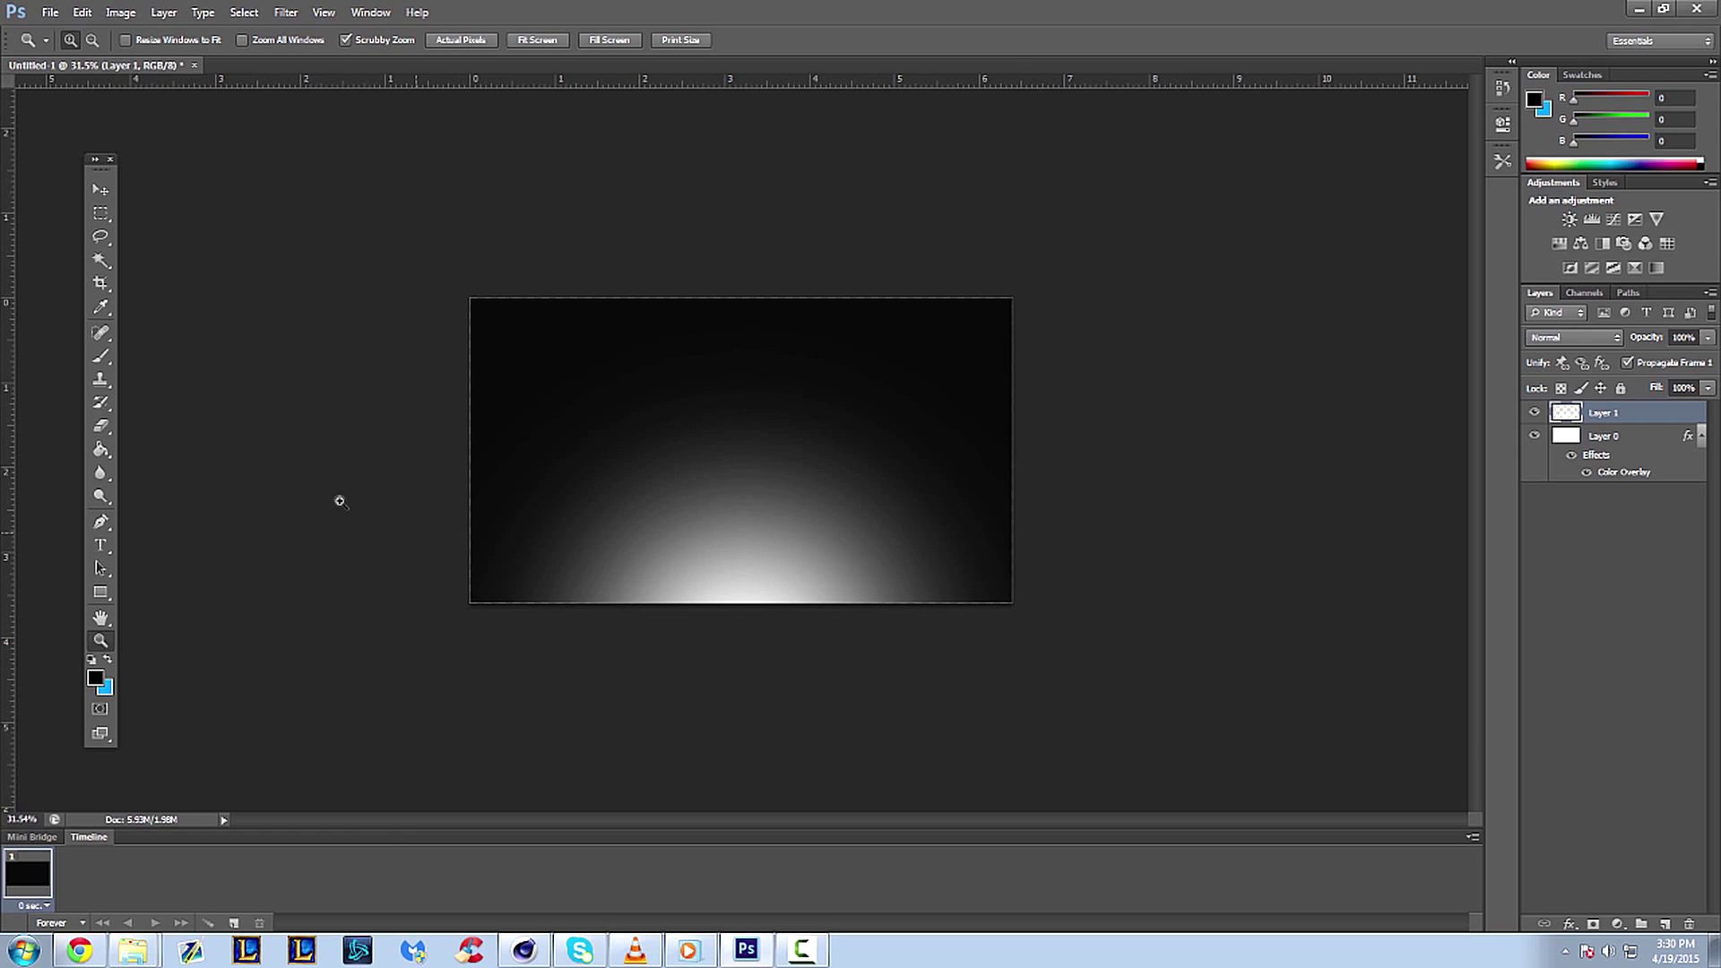
left_click(99, 359)
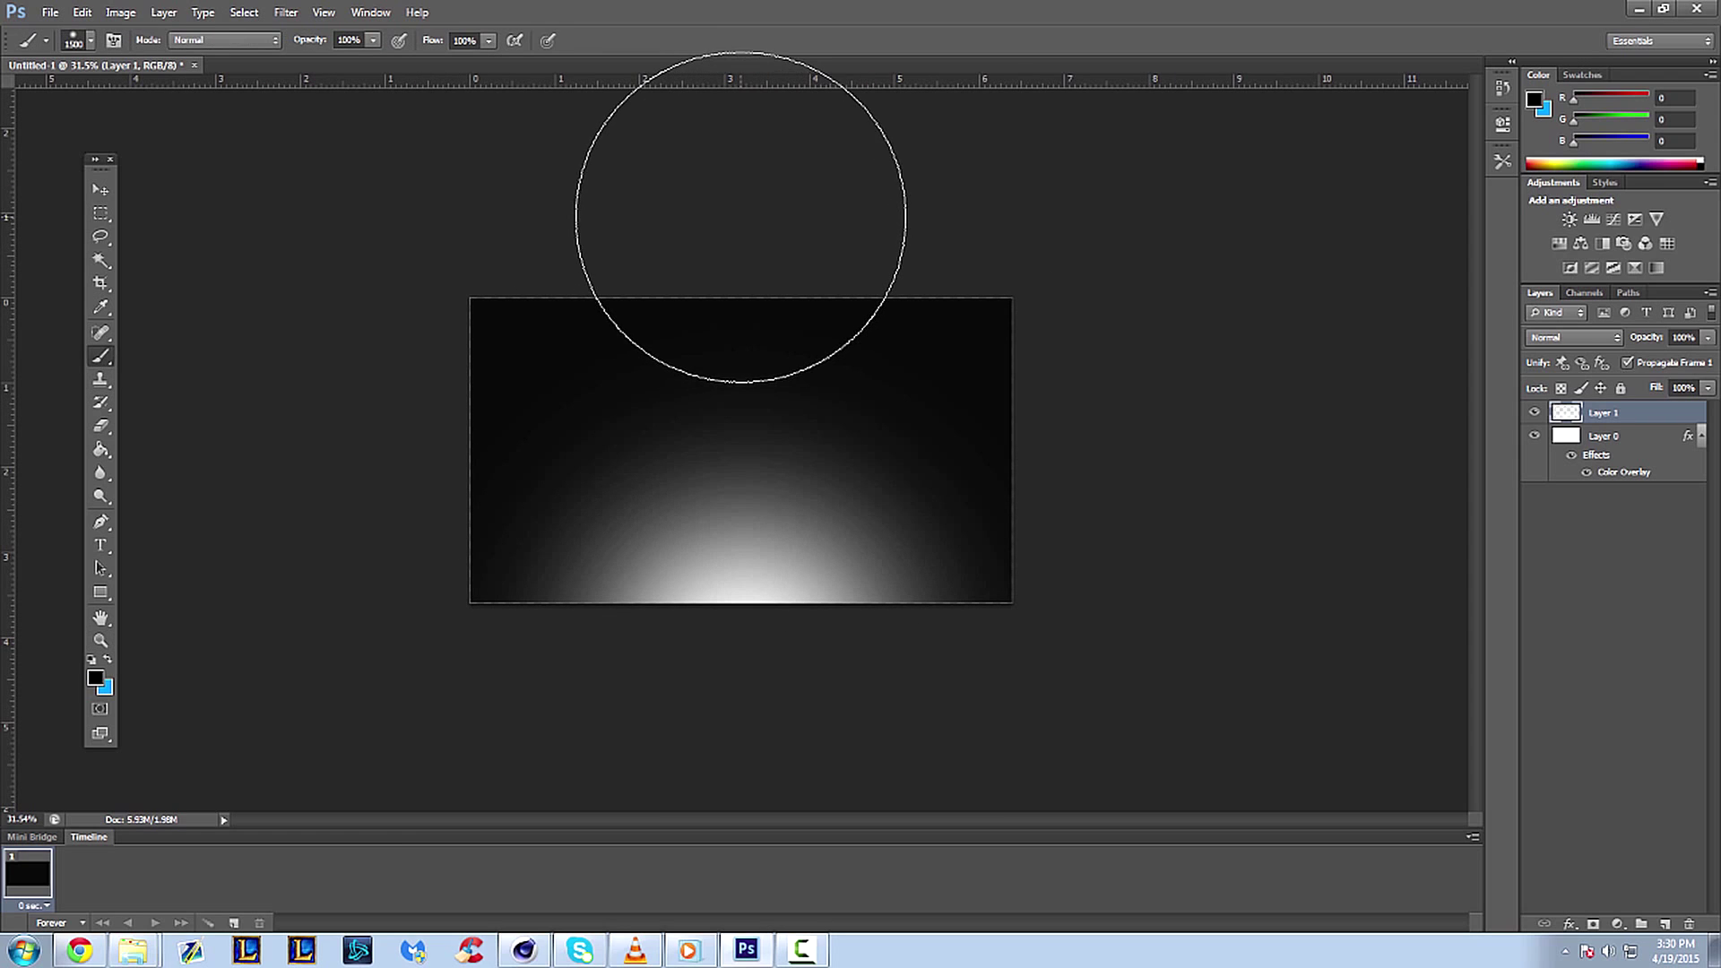
left_click(735, 212)
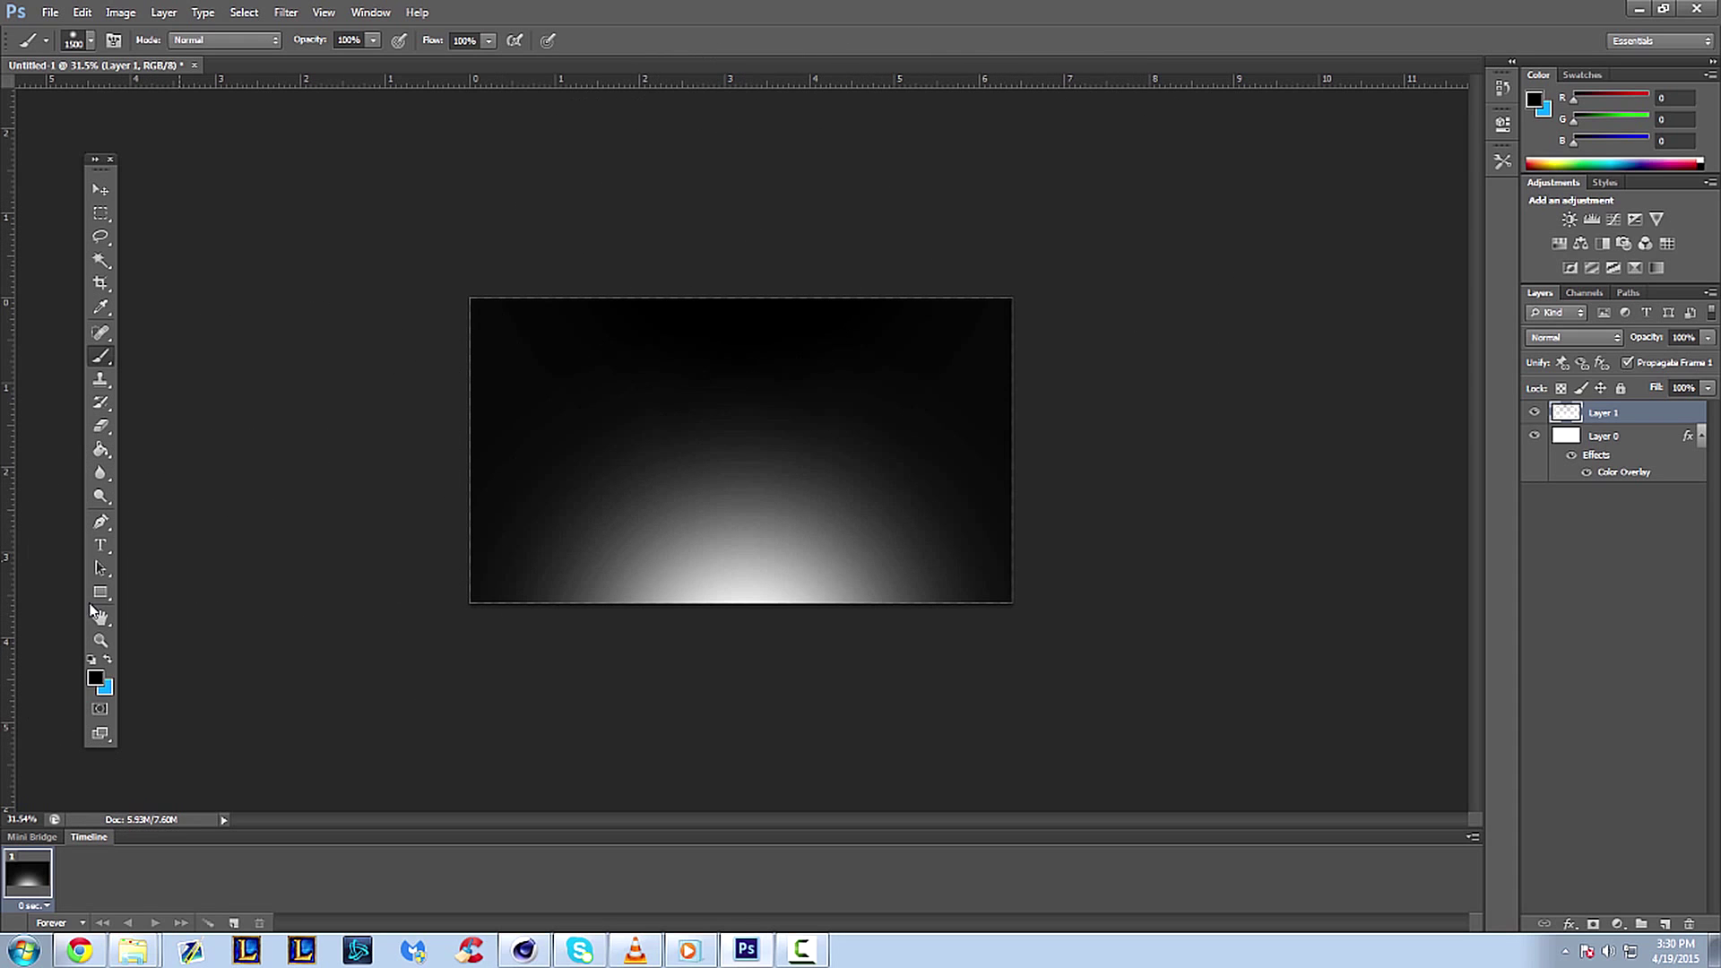
left_click(107, 646)
left_click_drag(565, 465, 595, 466)
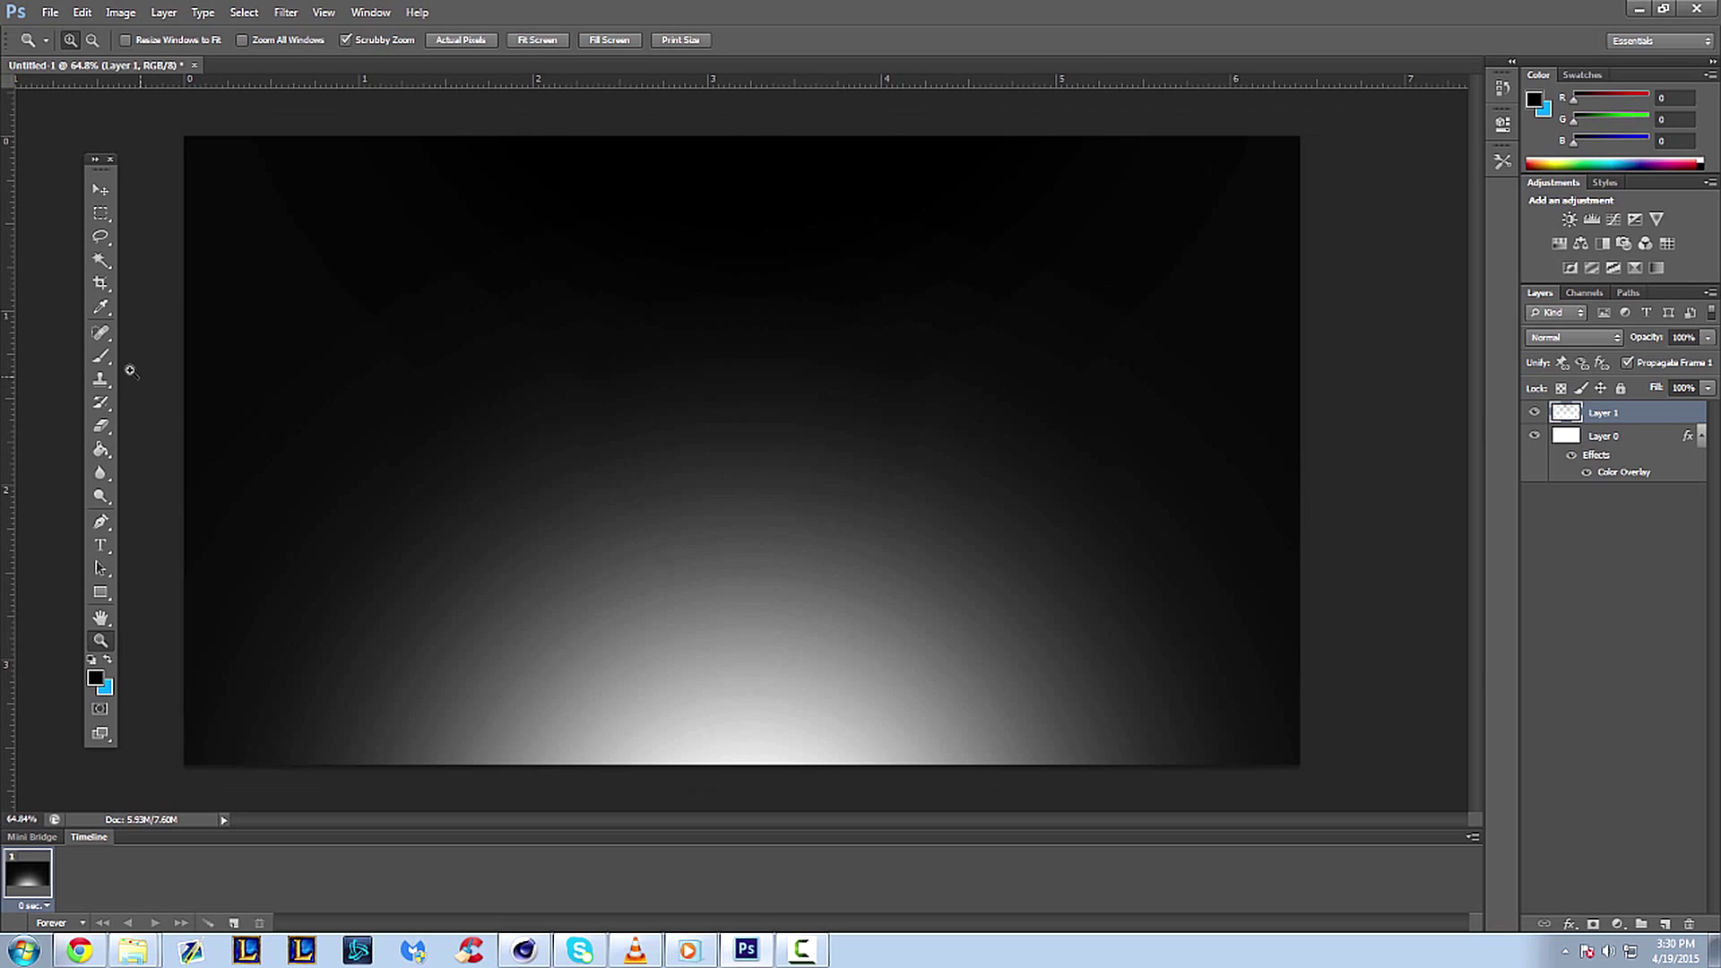
- Add a new layer above the glow layer and set the soft round Brush to a size of 250 px
key("b")
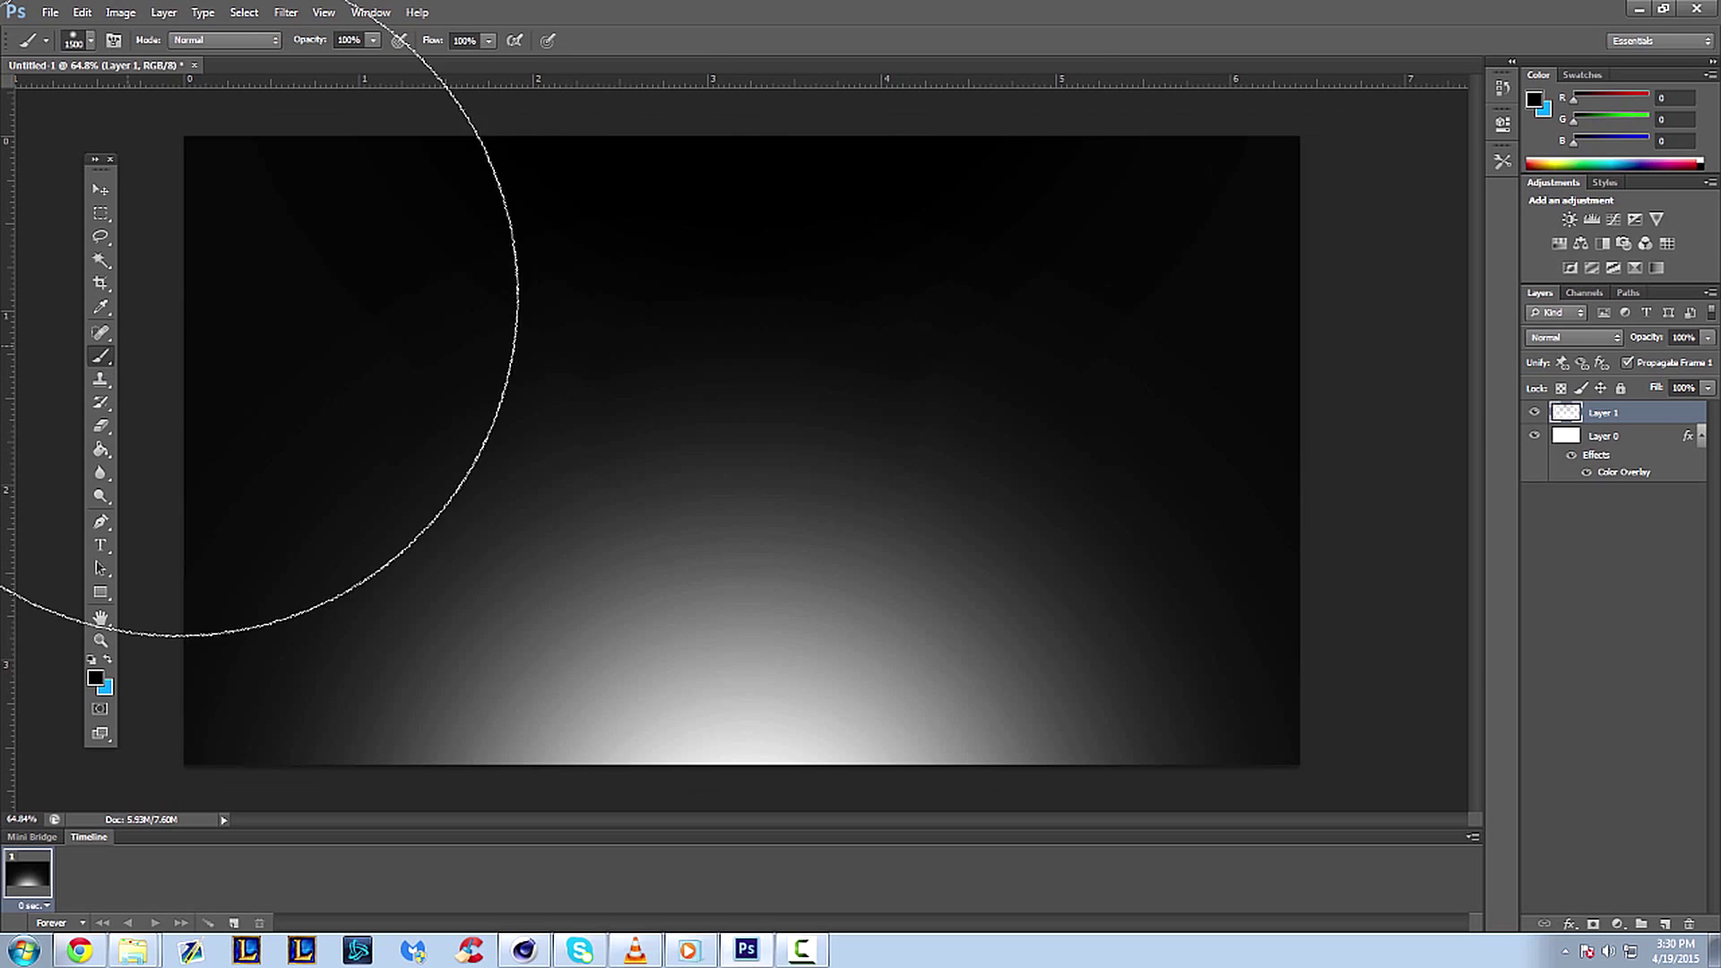
left_click(1669, 922)
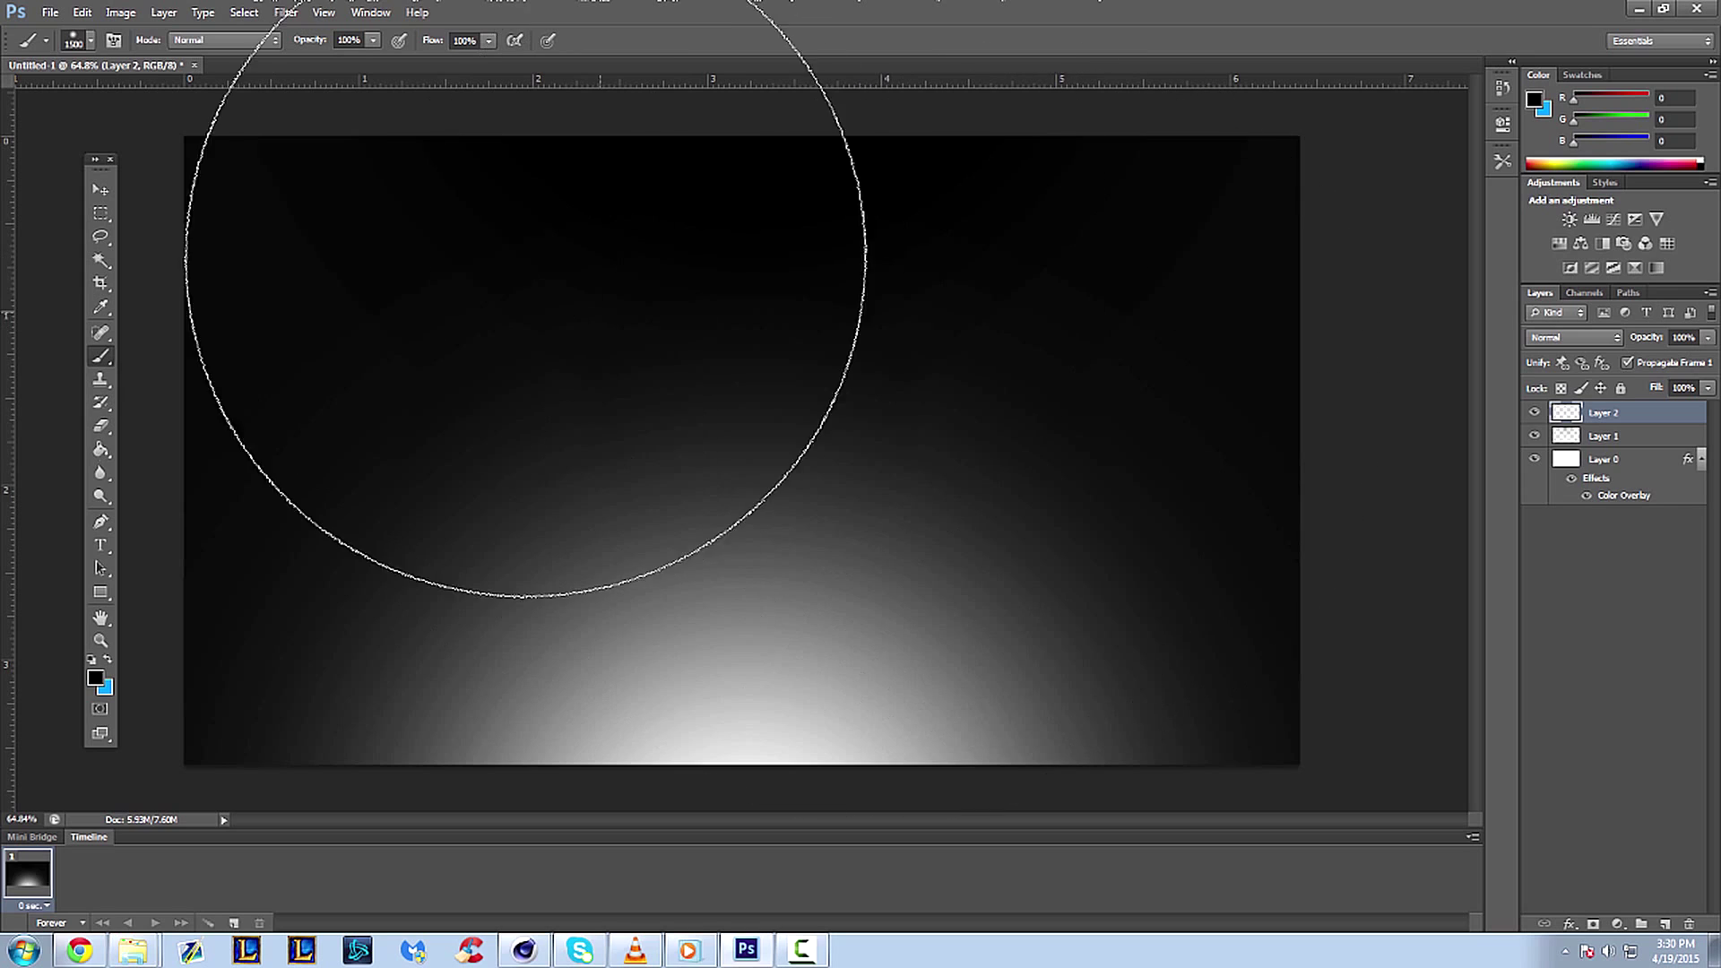
left_click(92, 39)
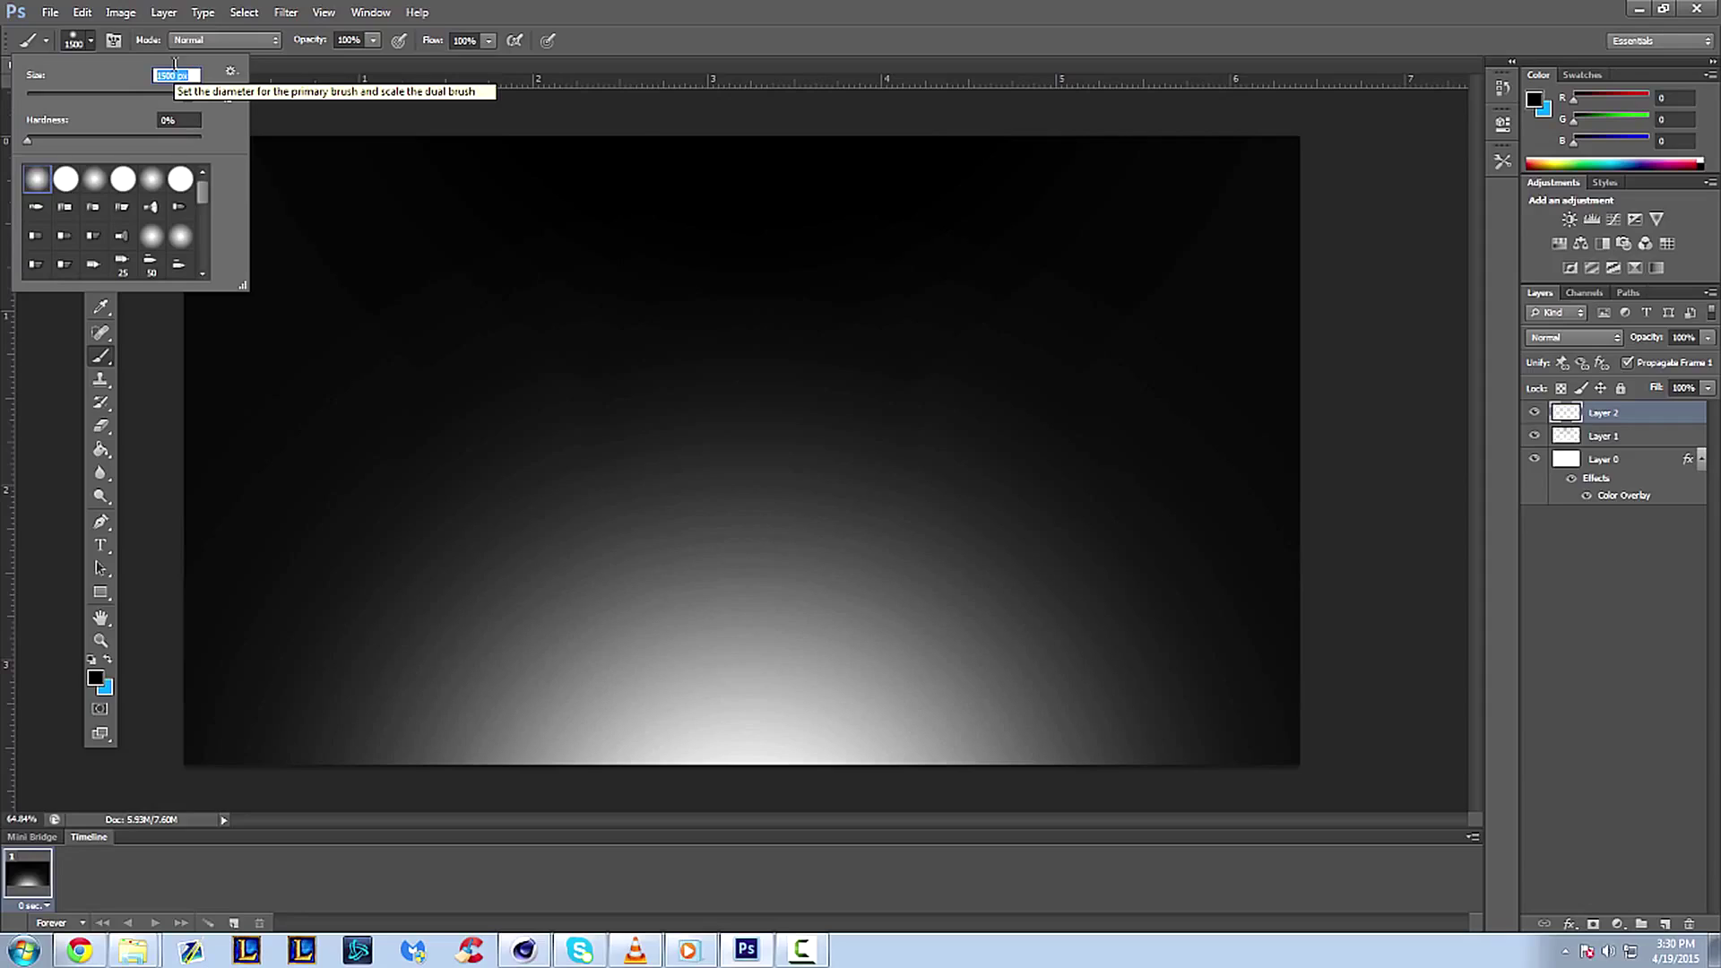
mouse_move(115, 99)
left_mouse_down()
mouse_move(86, 97)
mouse_move(163, 99)
left_mouse_up()
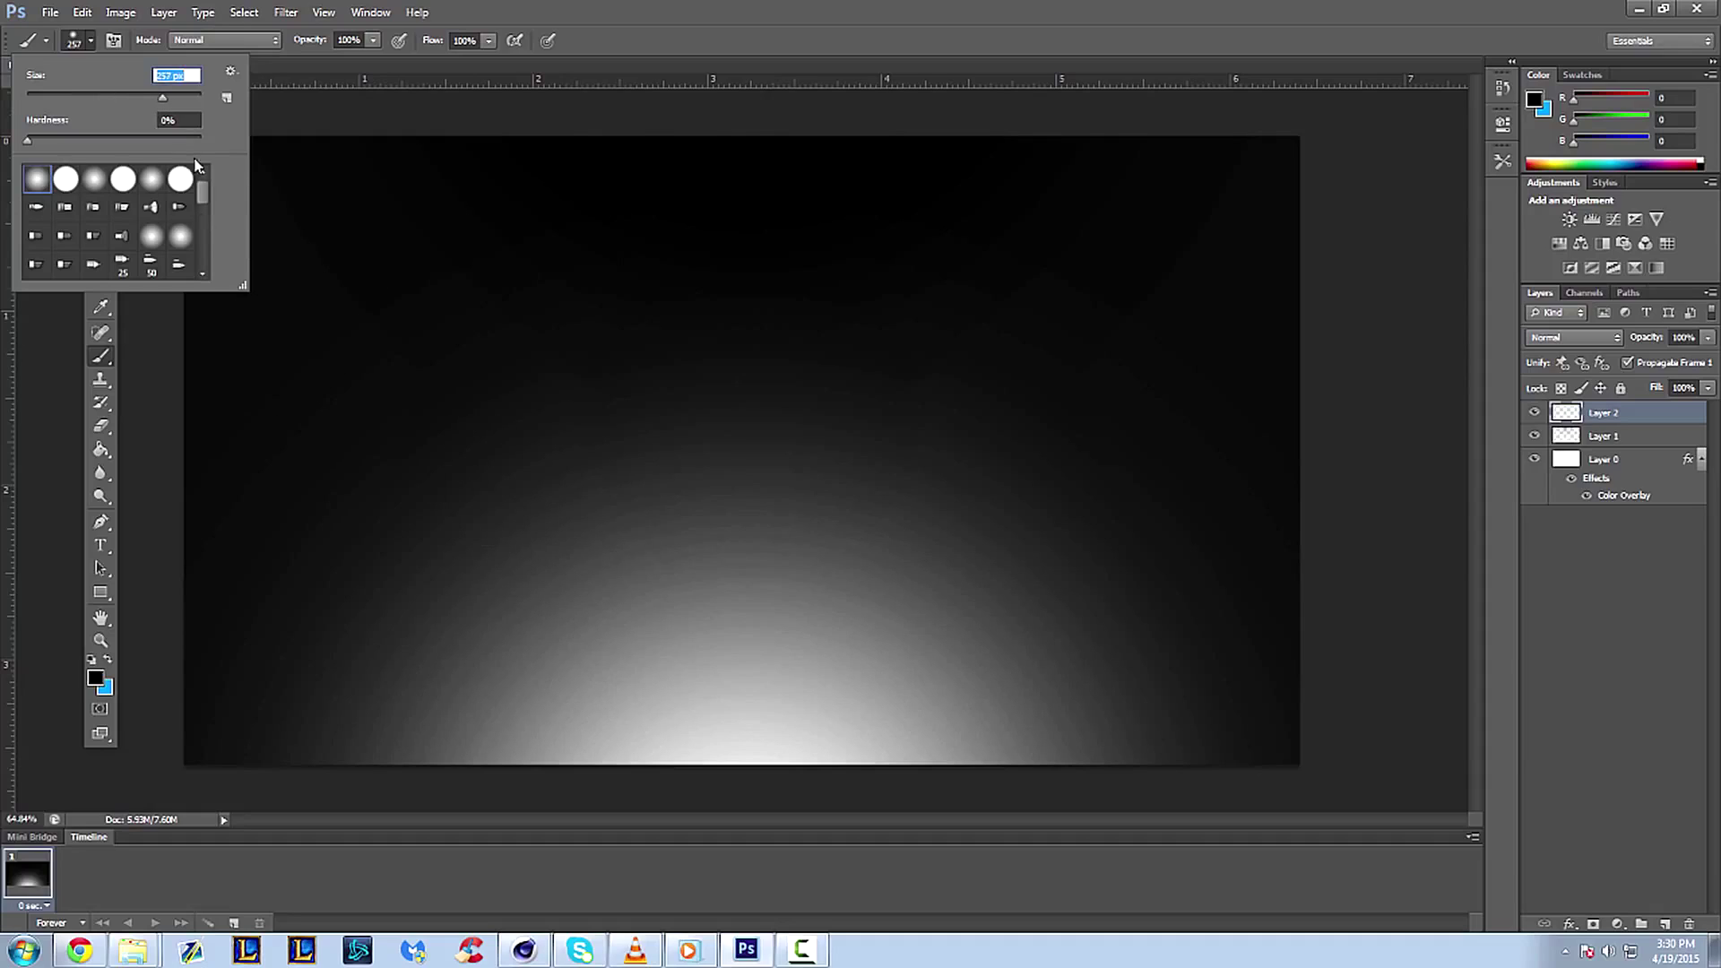
type("250")
key("Return")
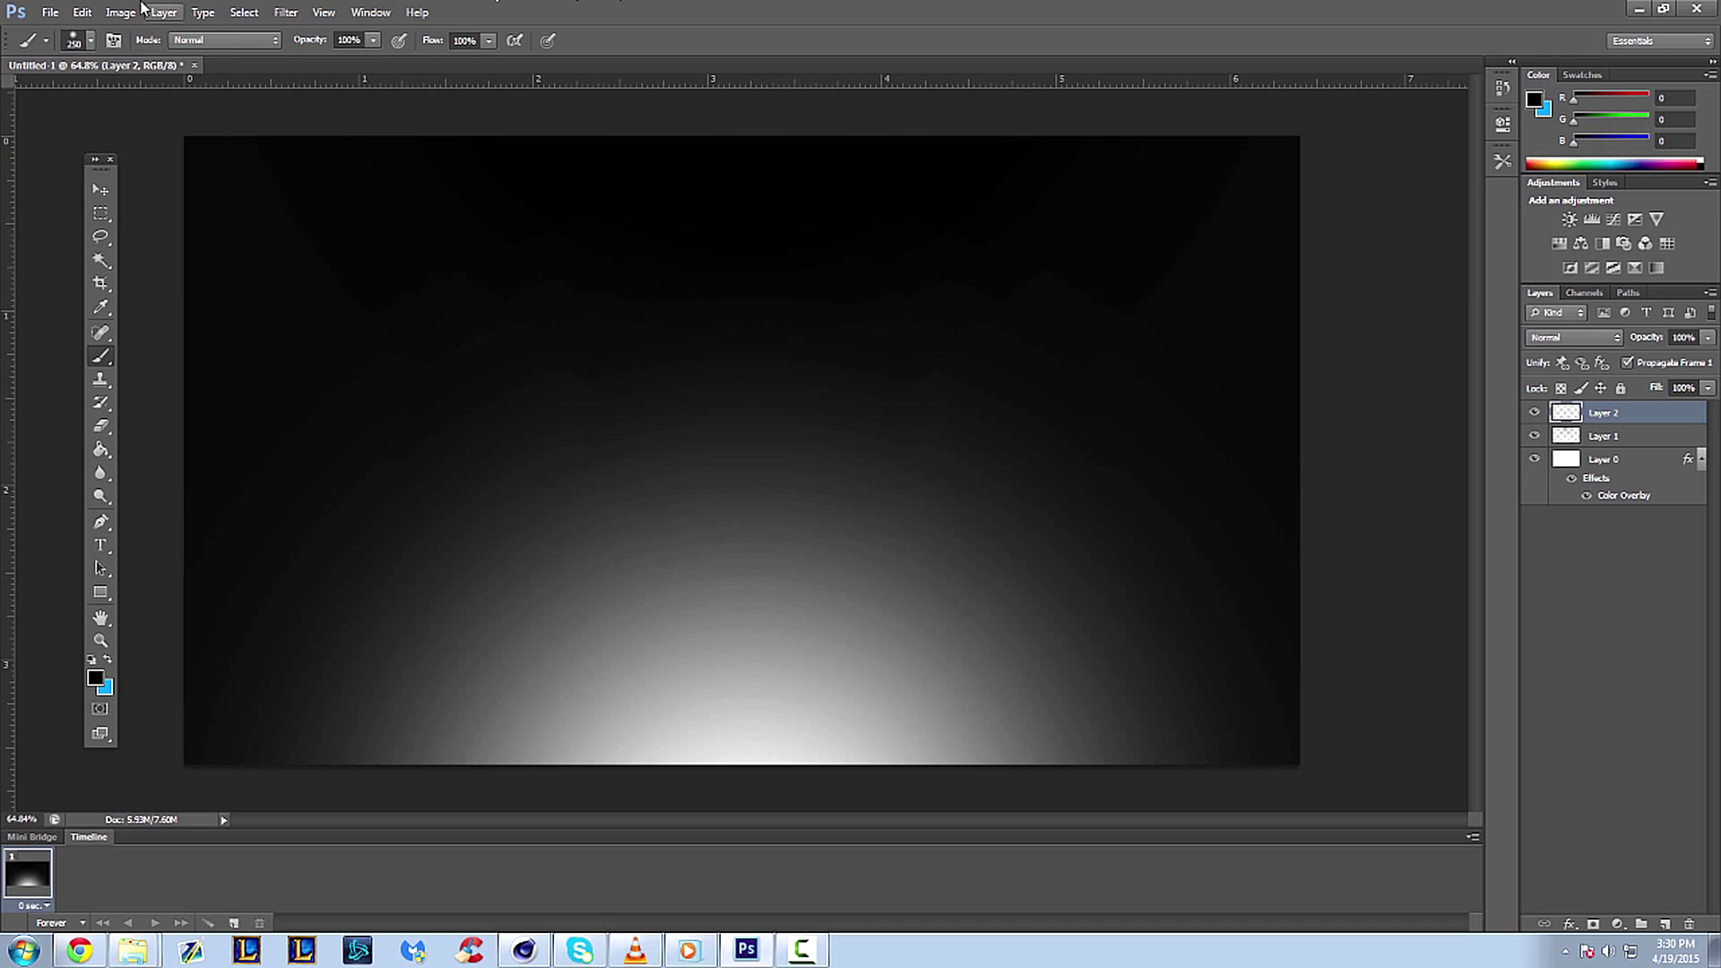
left_click(90, 38)
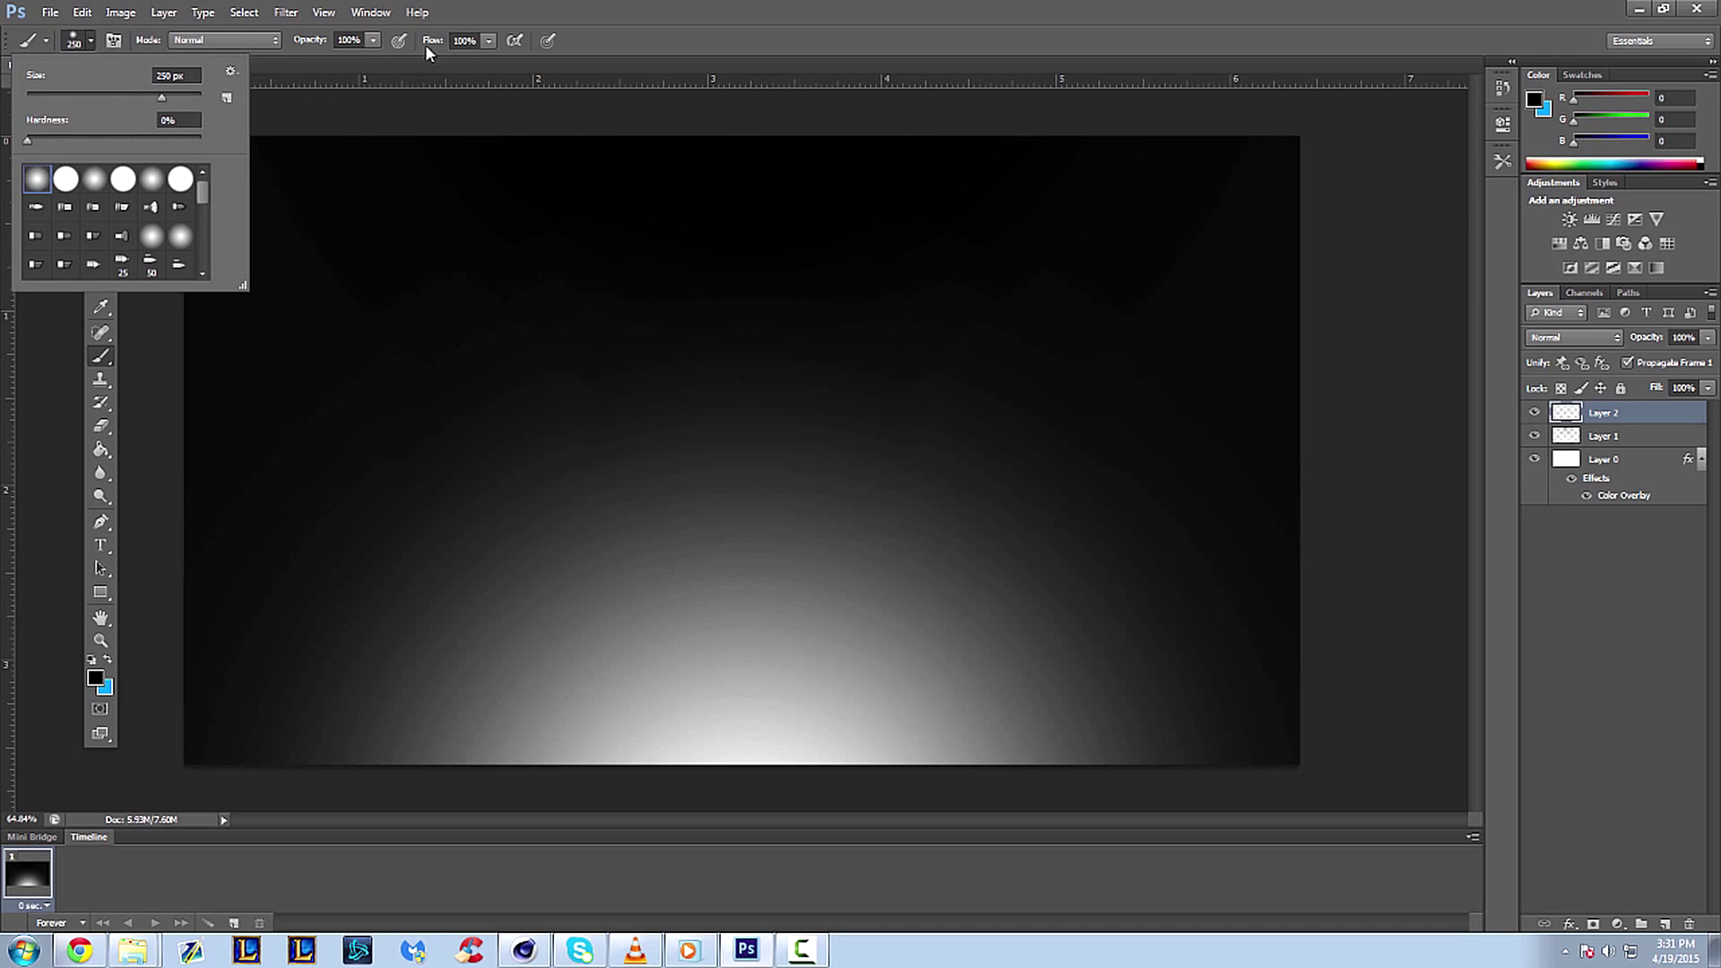
left_click(571, 3)
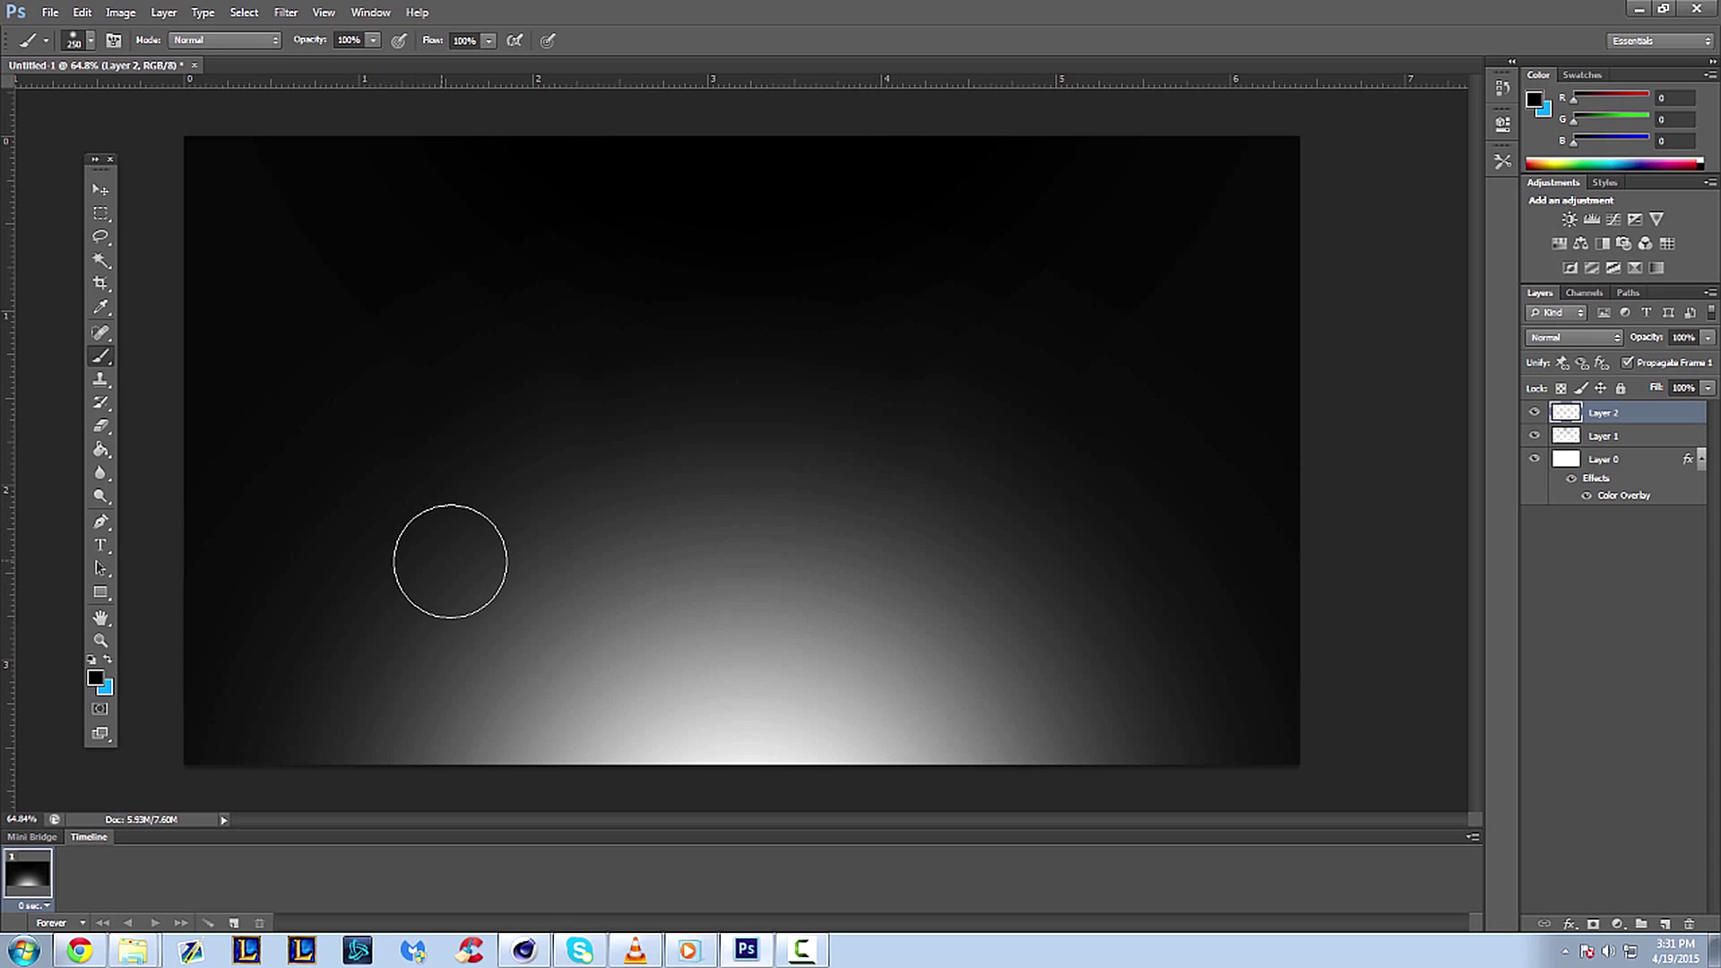
- Paint a soft black horizontal band about 3.8 inches long across the glow in the lower half of the canvas
left_click(433, 574)
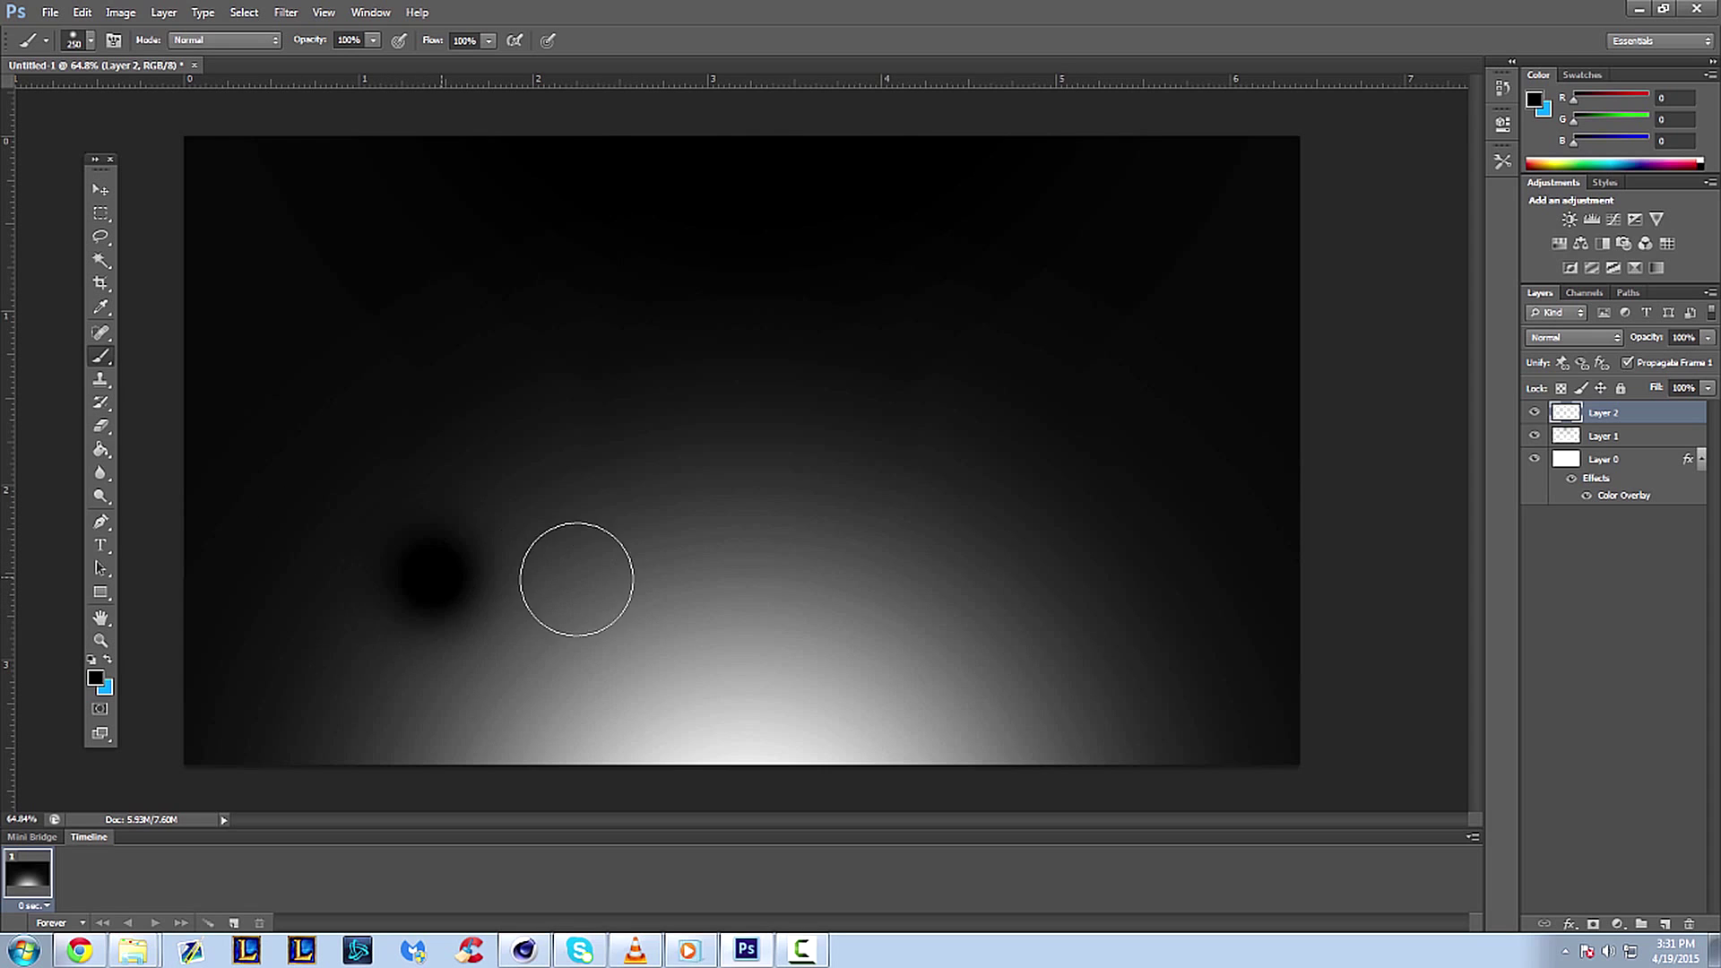
left_click_drag(576, 579, 1006, 583)
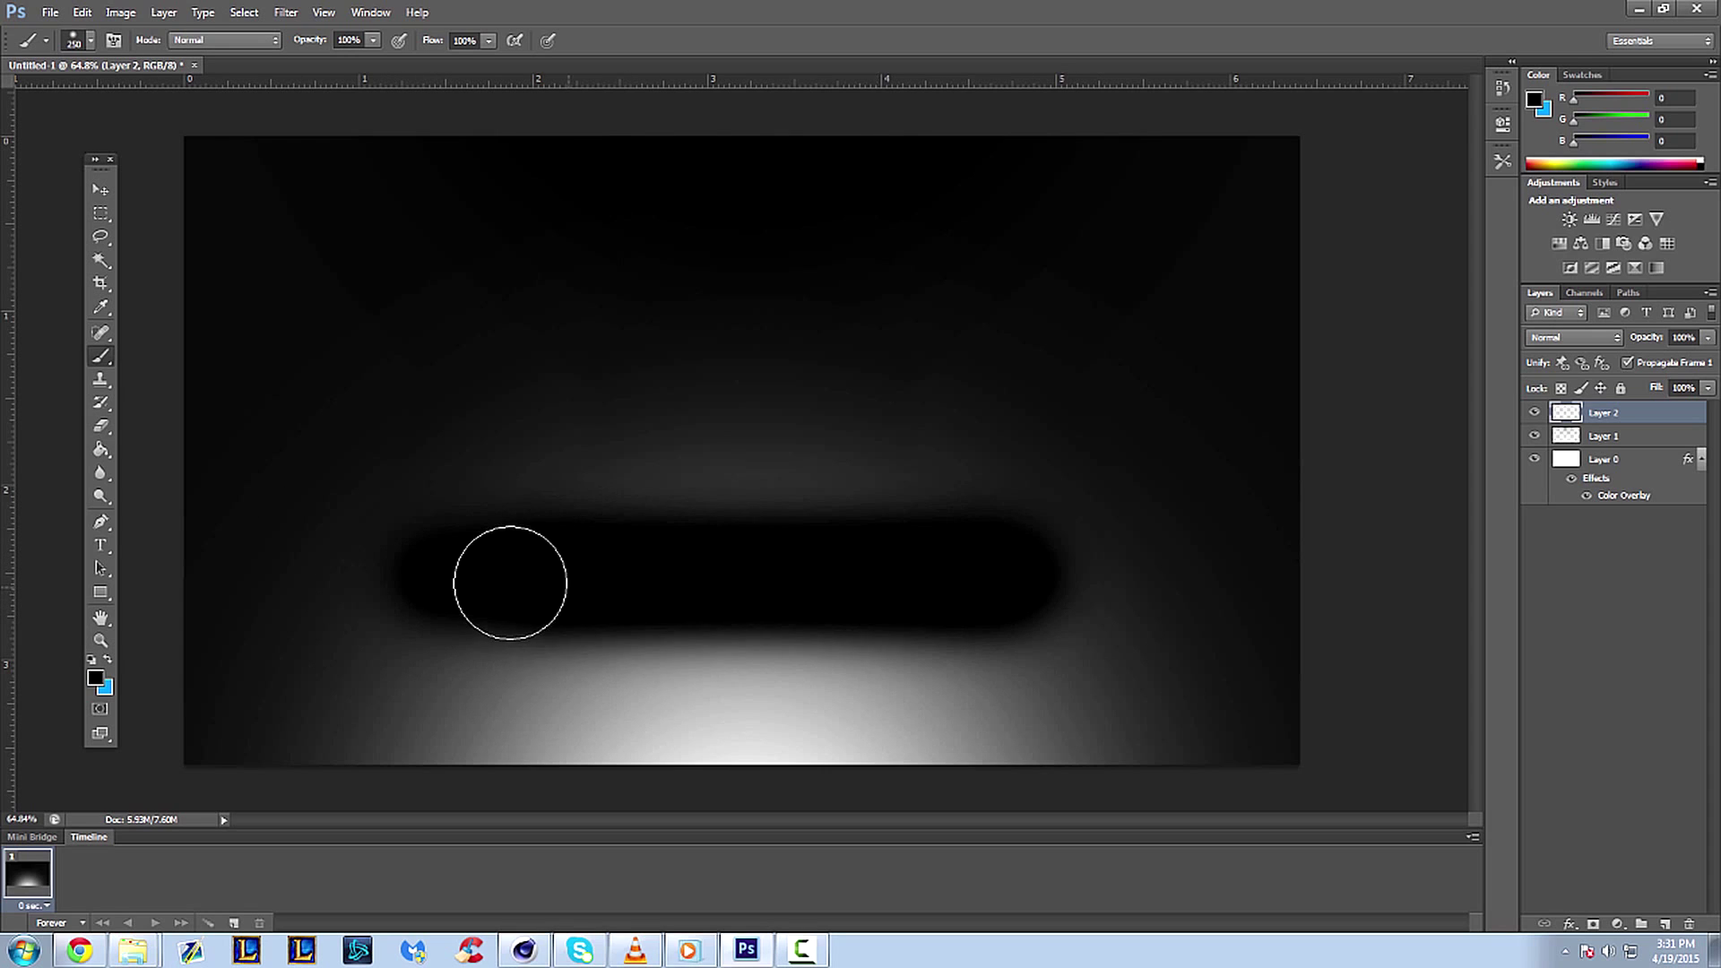
left_click_drag(510, 583, 480, 576)
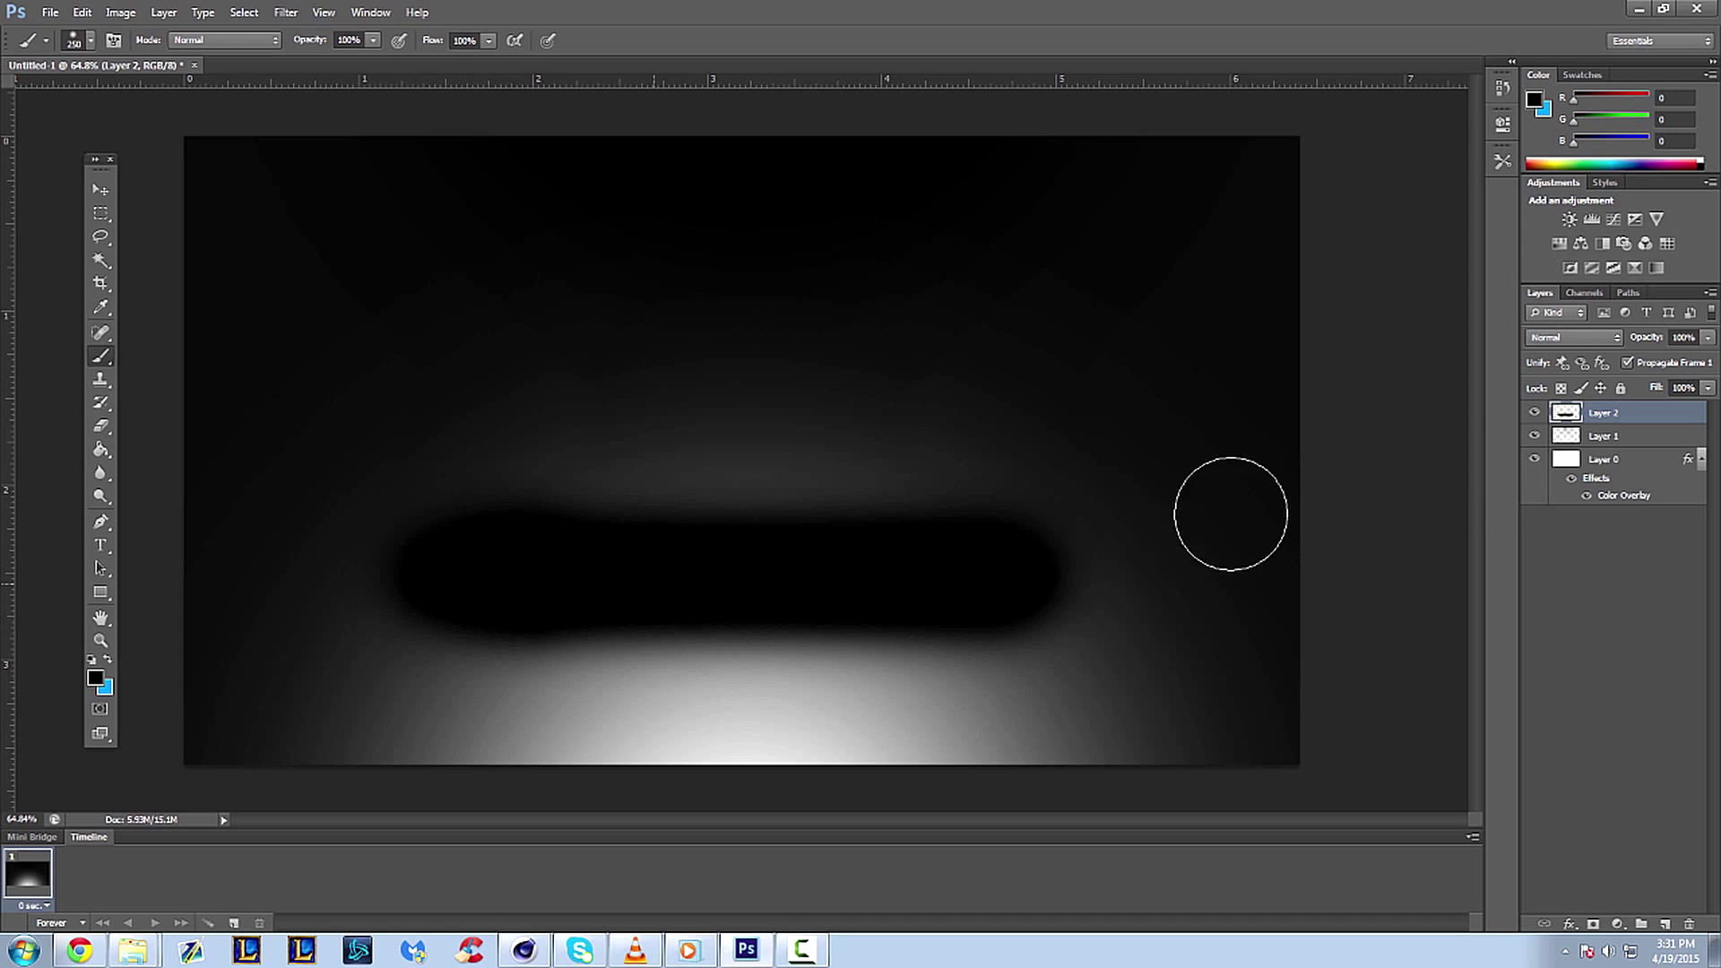
- Set the black band layer's blend mode to Soft Light and its opacity to 40%
left_click(1602, 338)
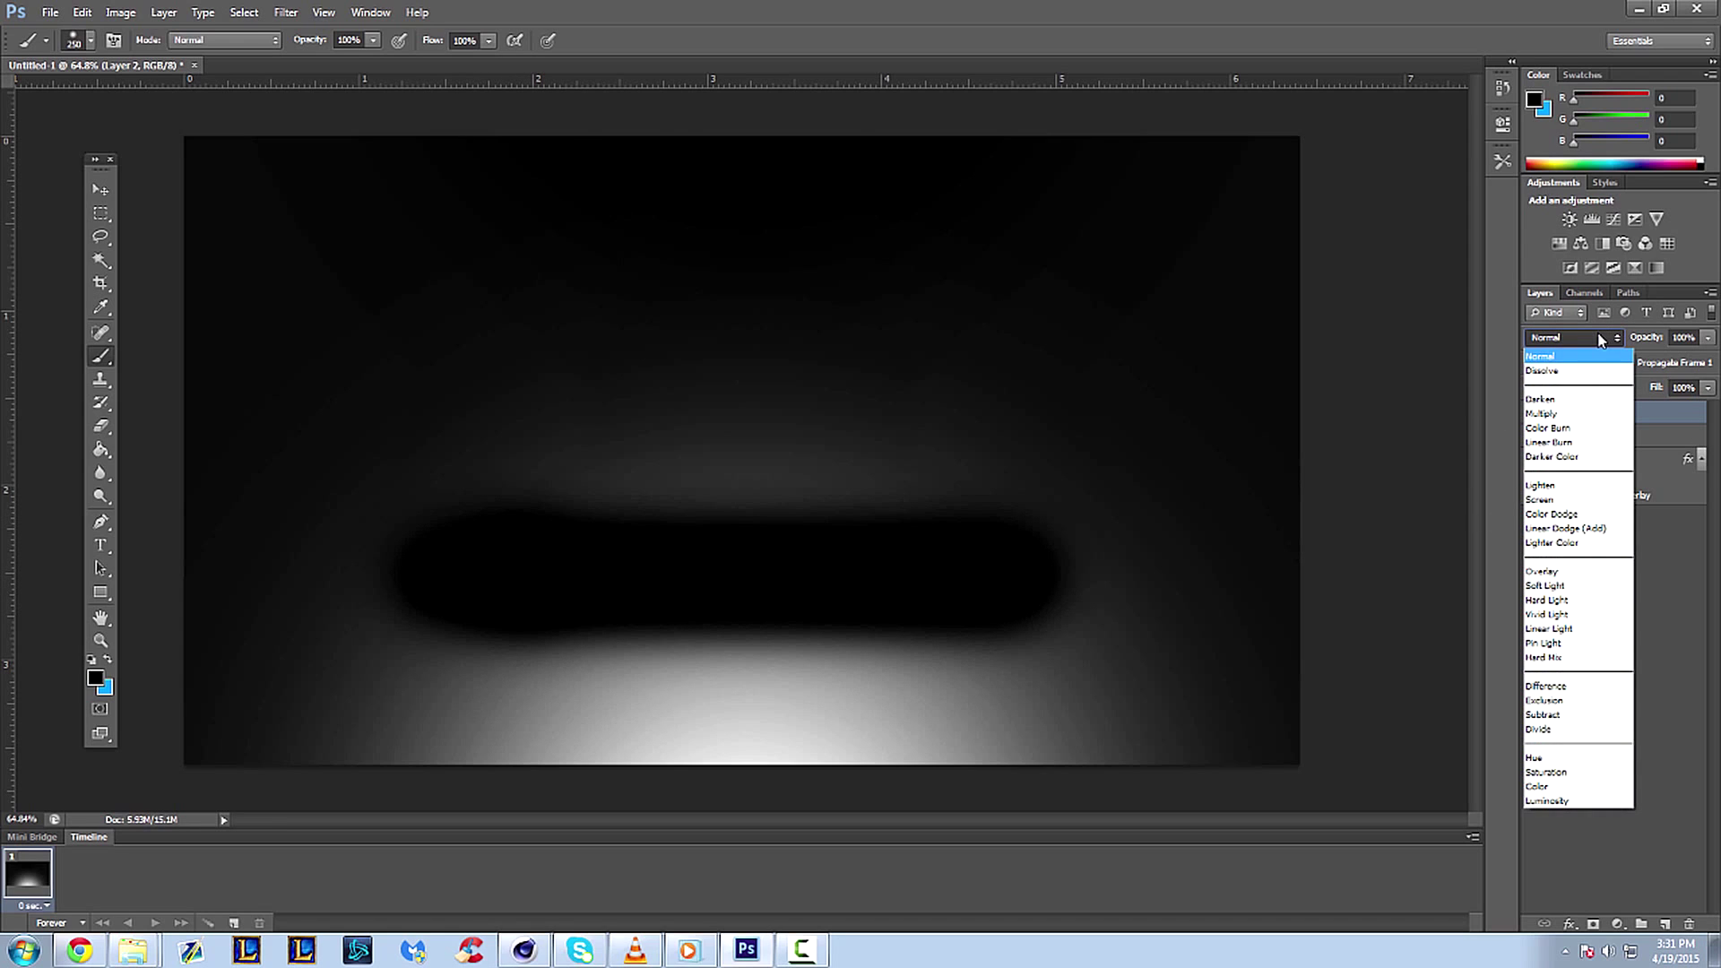
left_click(1598, 339)
left_click(1595, 337)
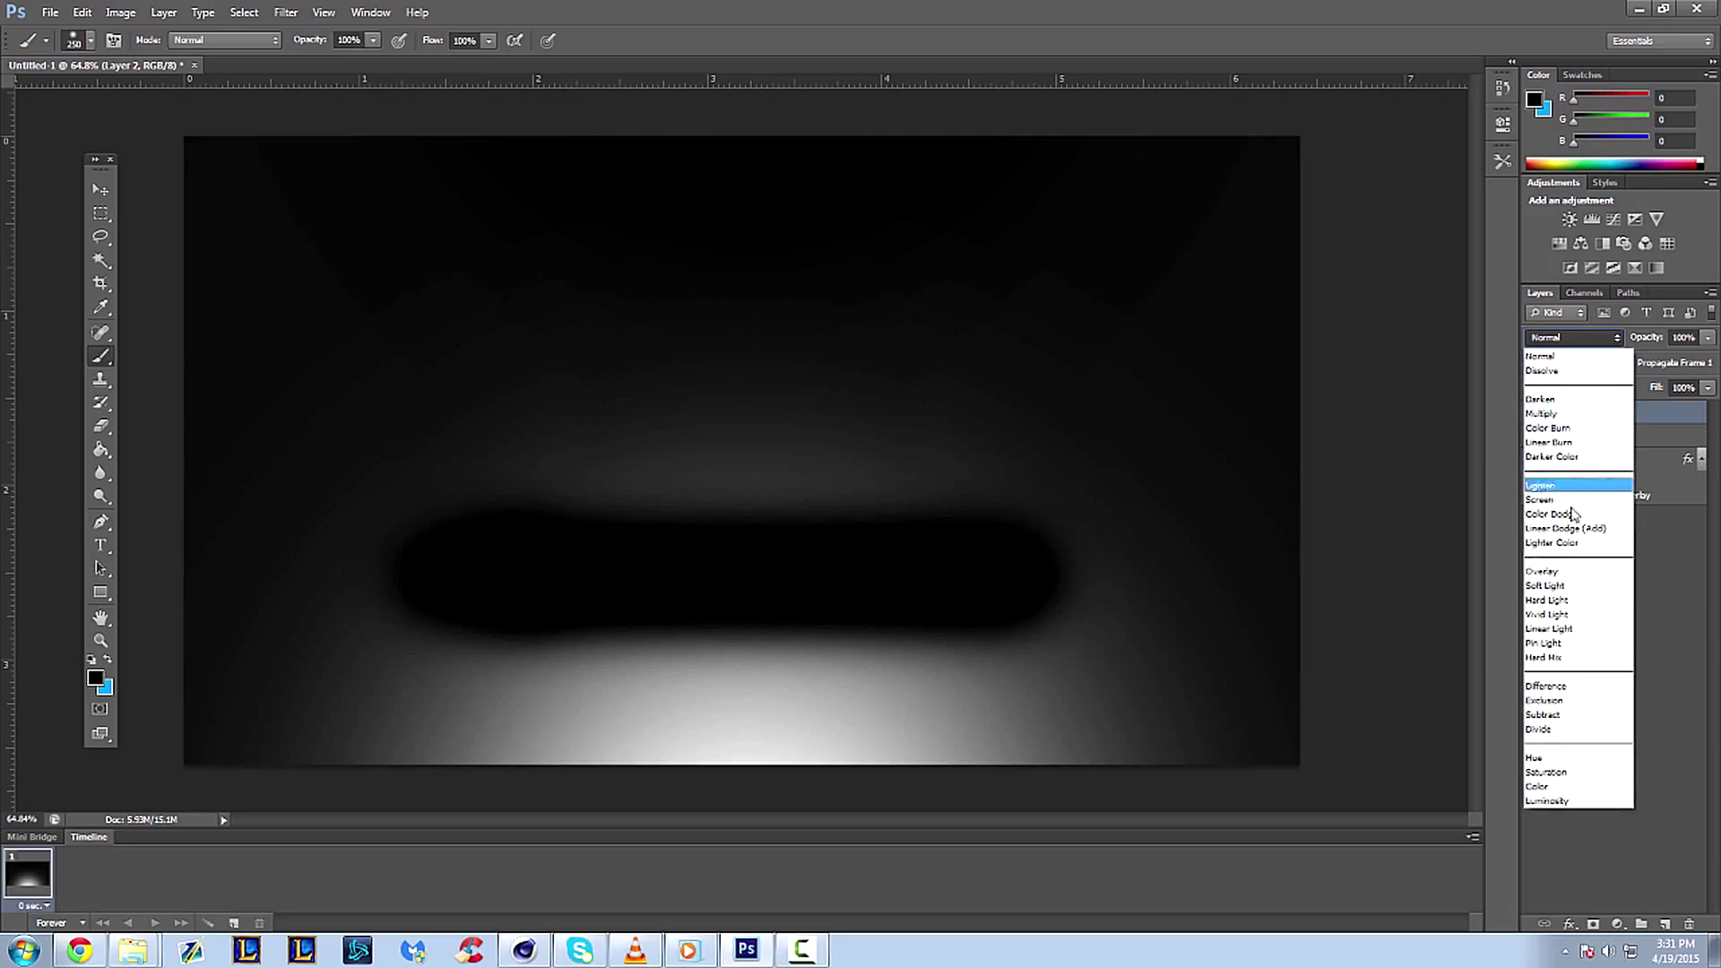
left_click(1558, 586)
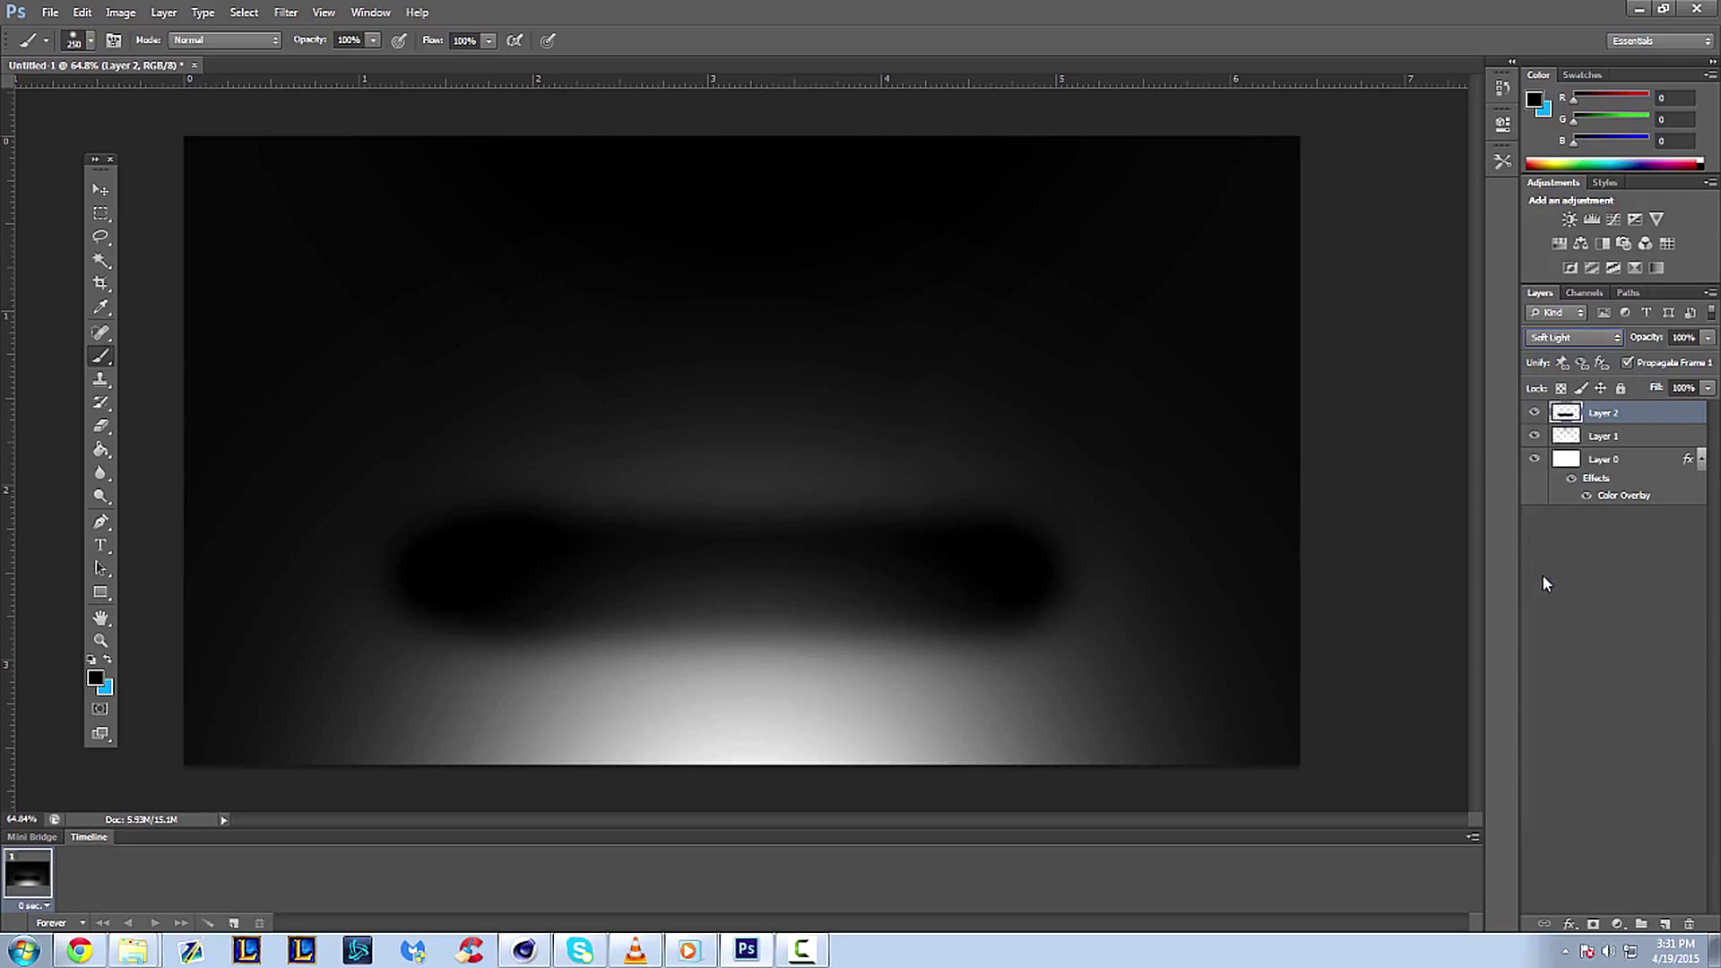
left_click(1706, 339)
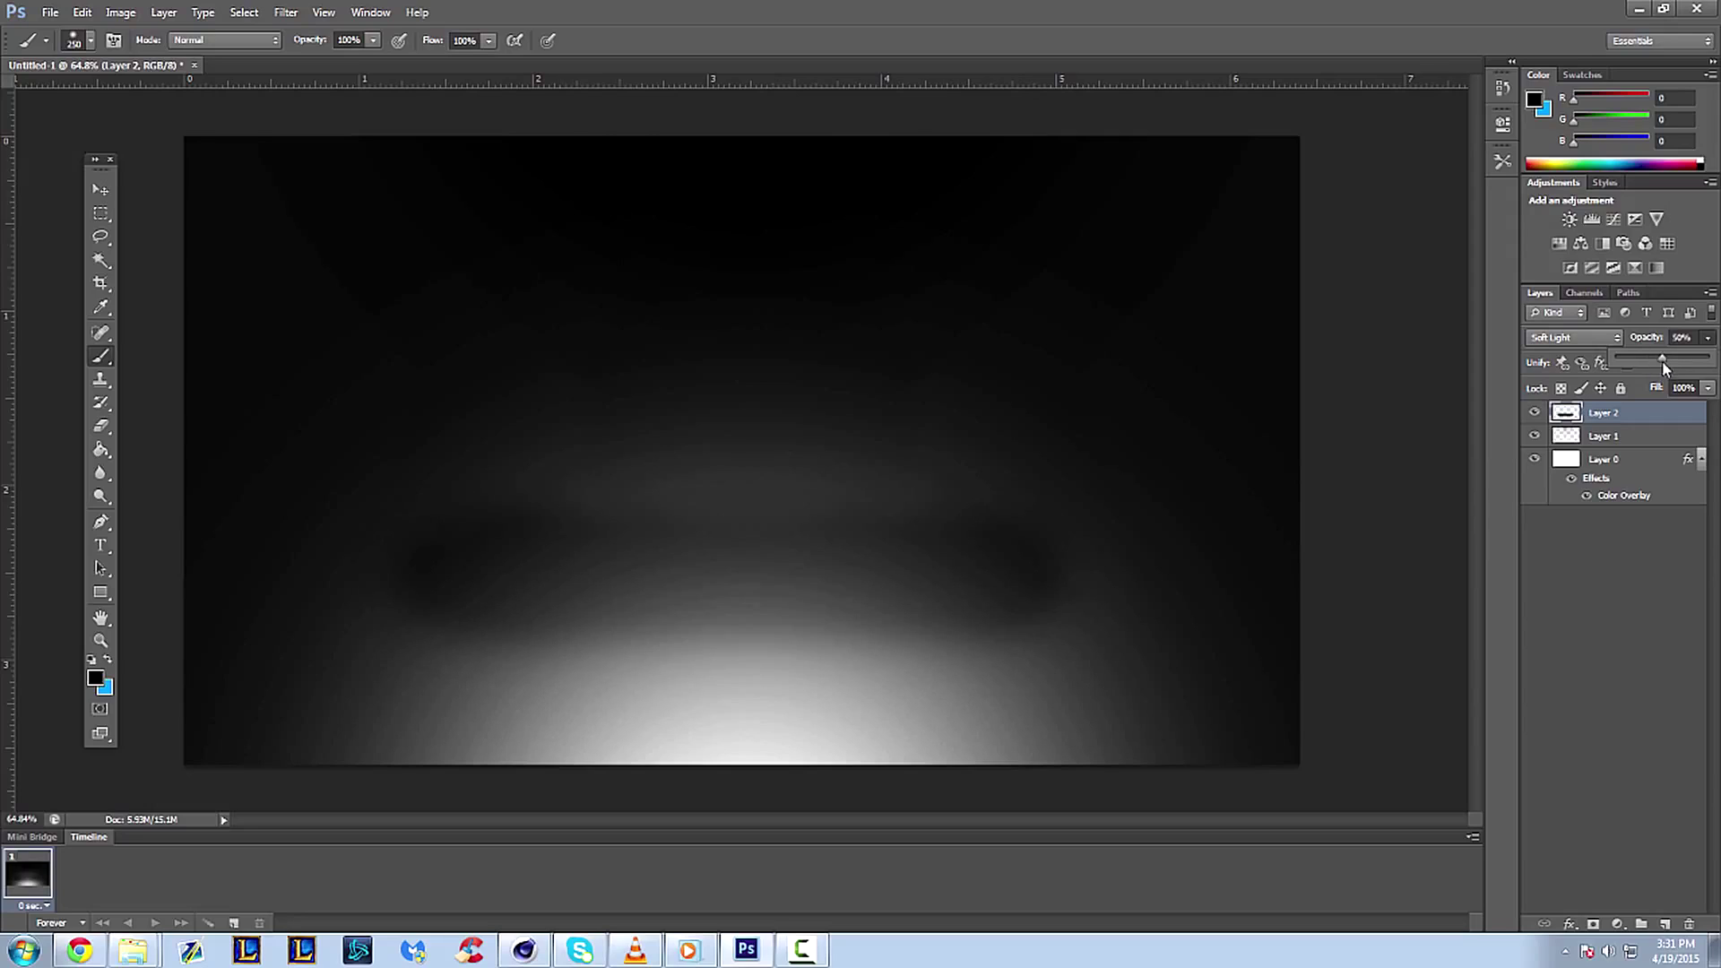
left_click_drag(1663, 360, 1654, 362)
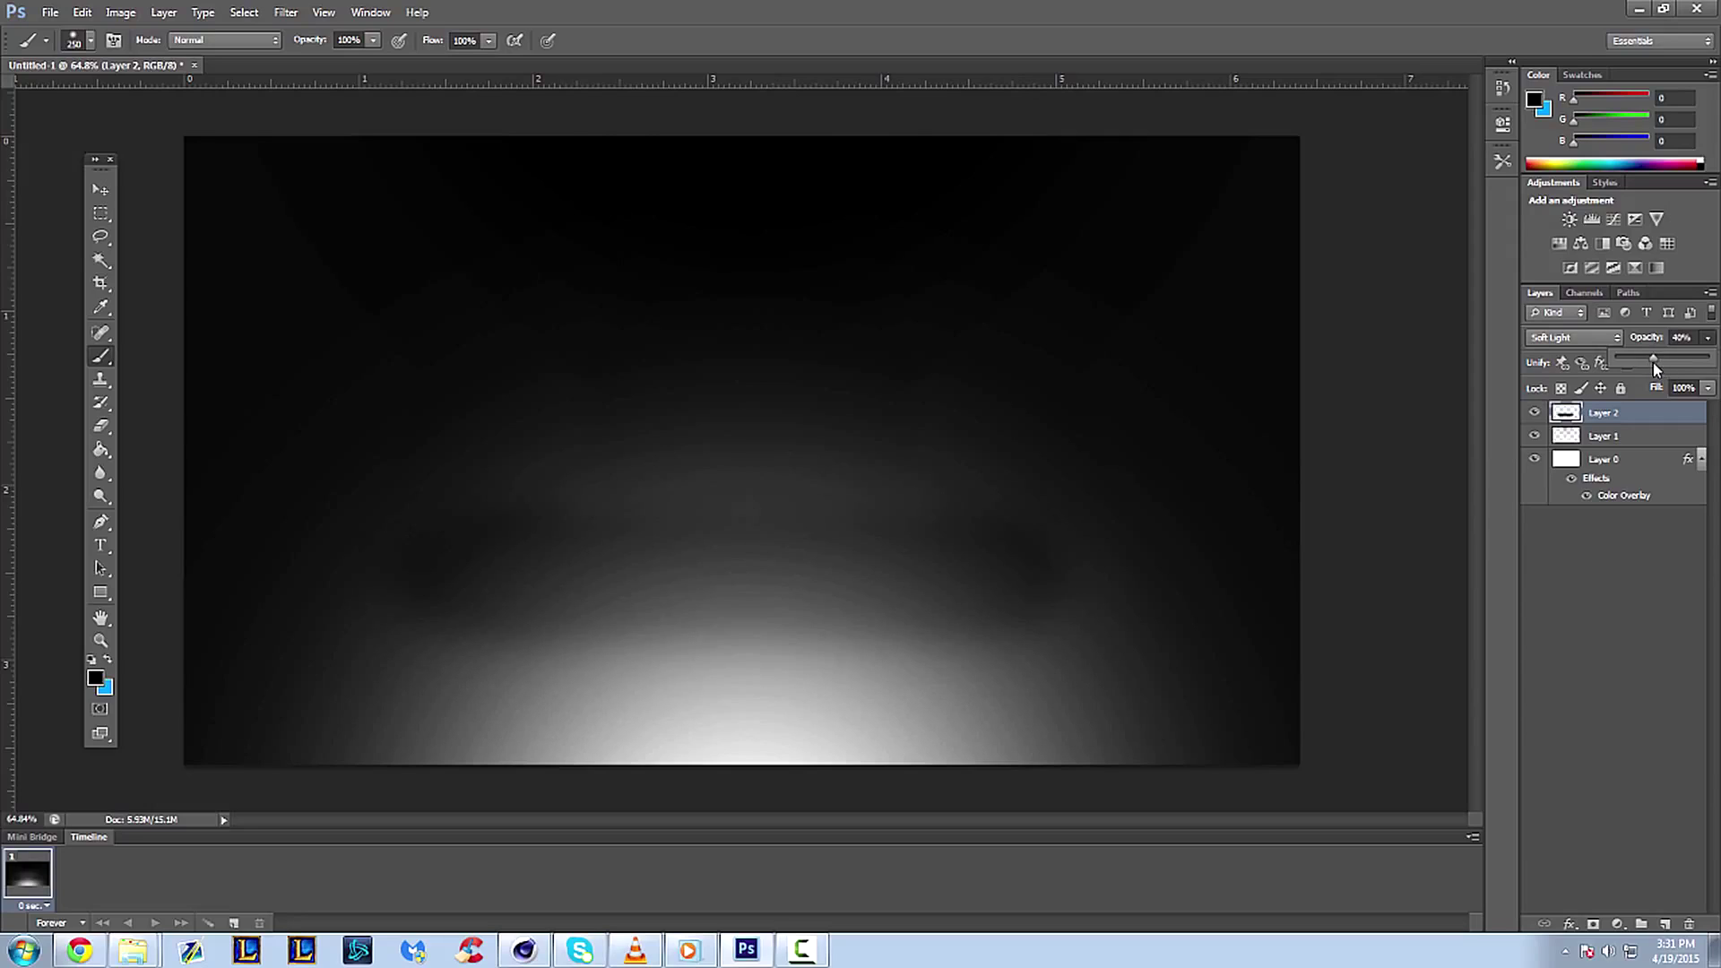
- Move the black band slightly lower and distort it into a trapezoid narrower at the top, with its lower edge stretched just below the canvas
left_click(100, 189)
left_click_drag(744, 502, 766, 545)
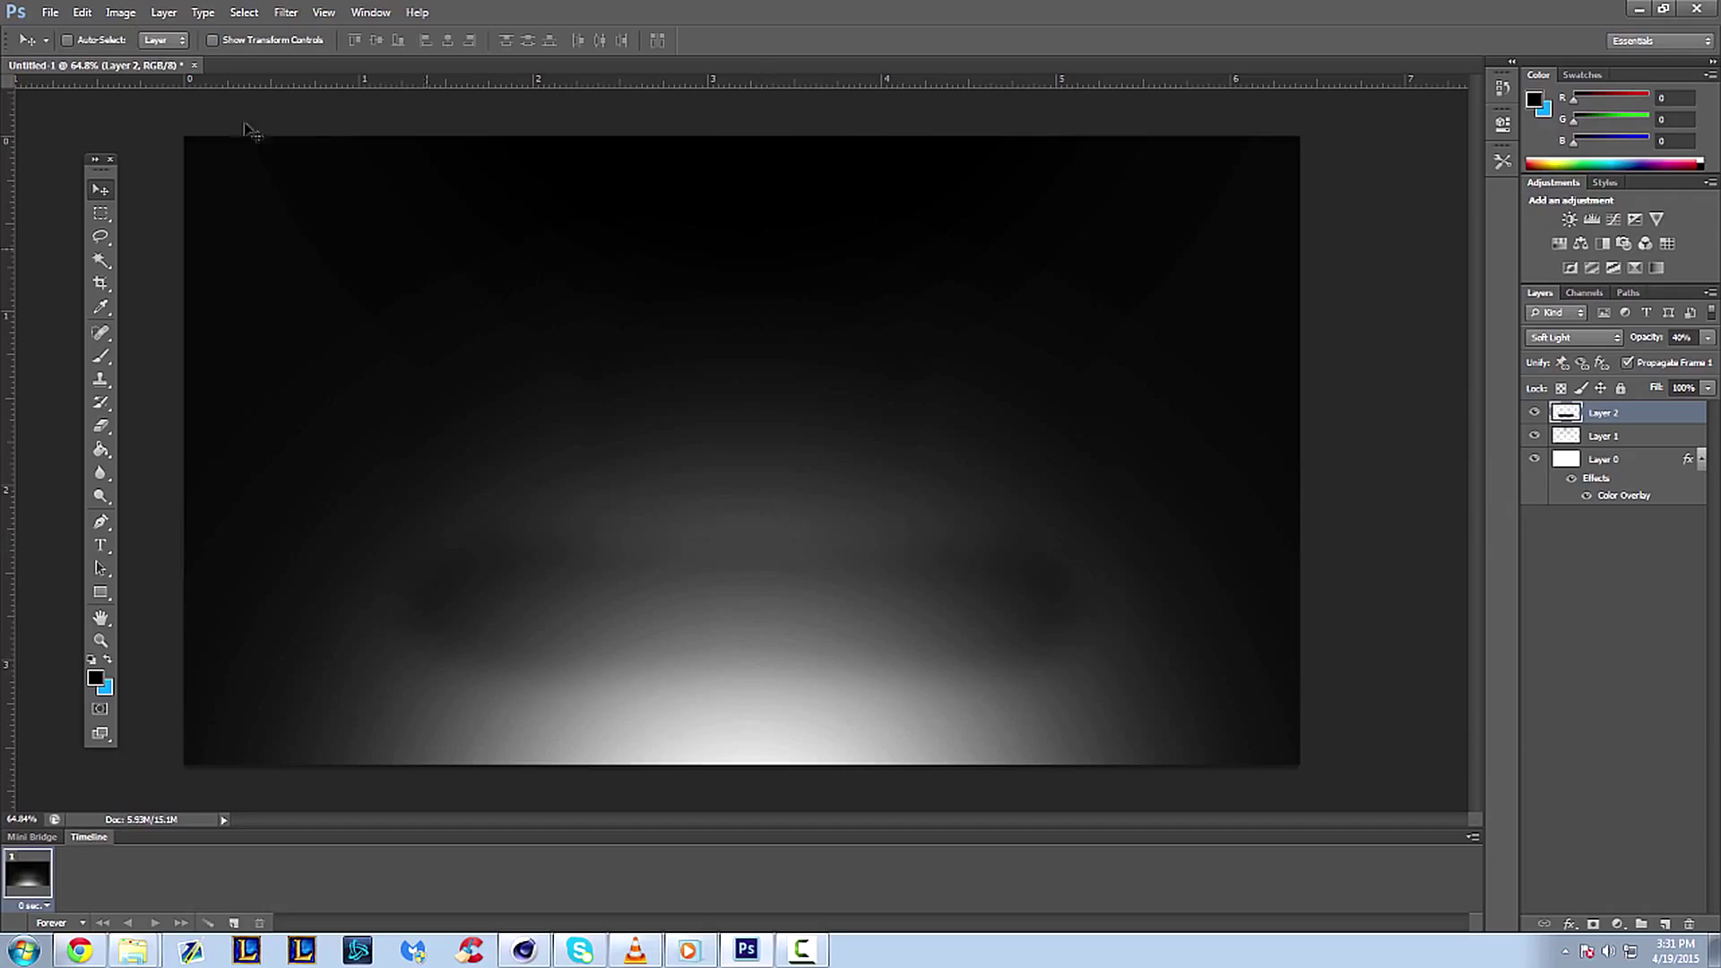
left_click(82, 13)
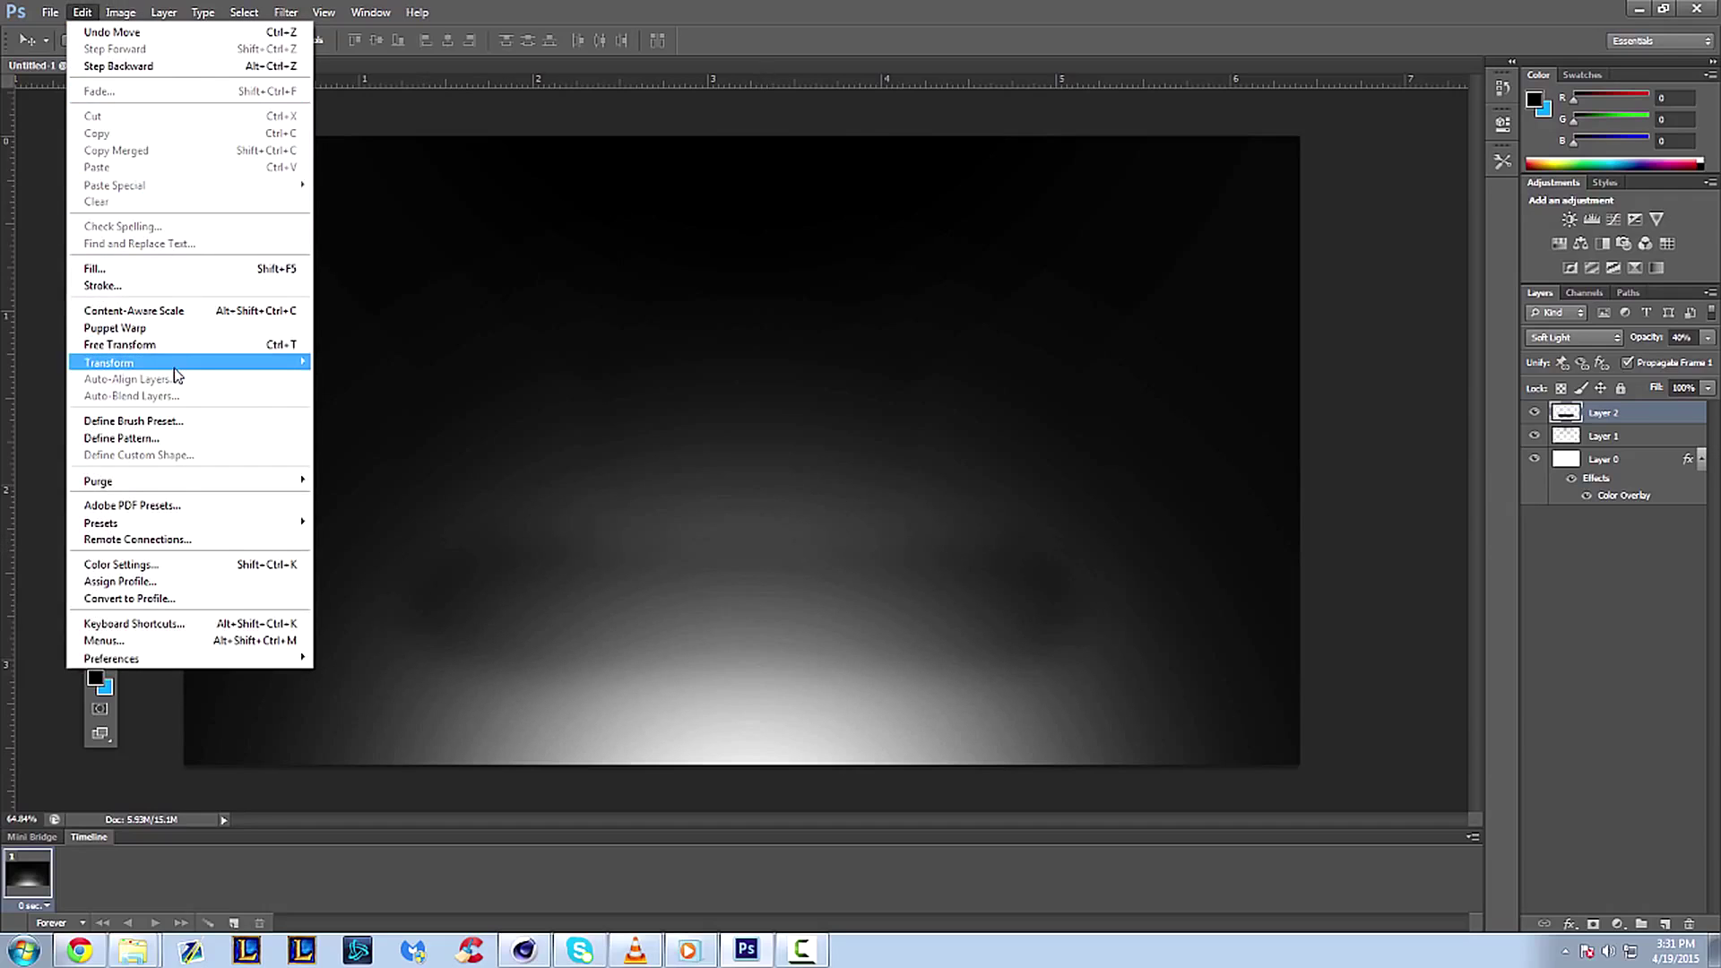
mouse_move(177, 368)
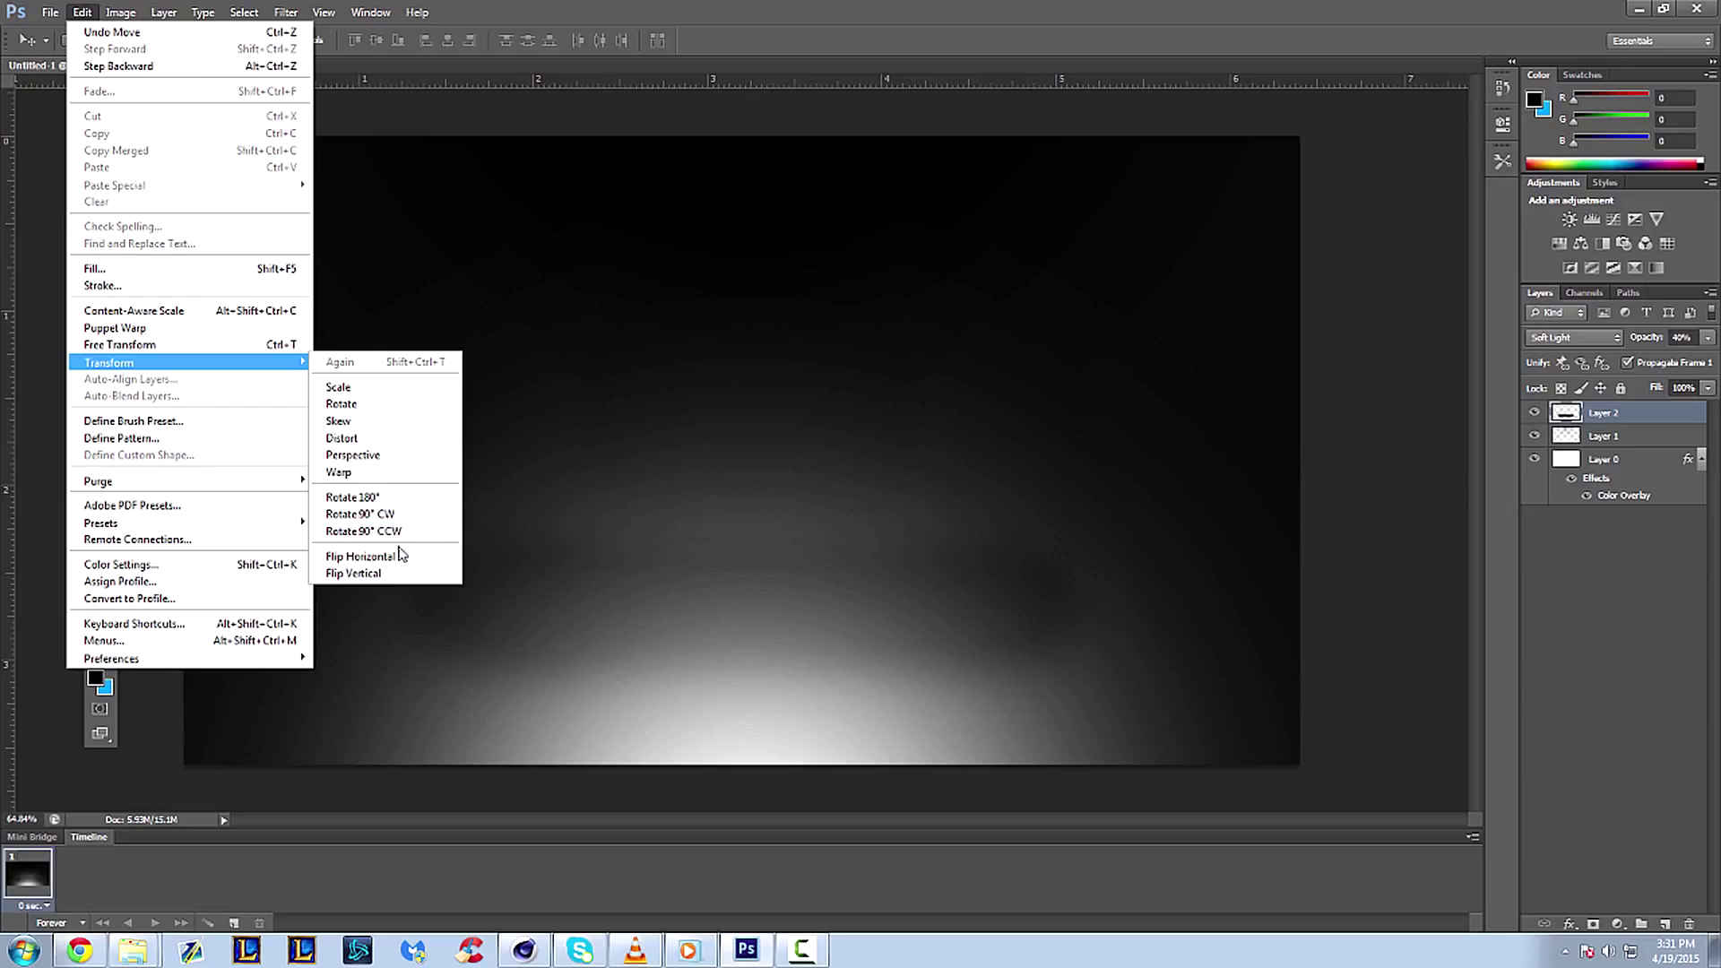
left_click(398, 440)
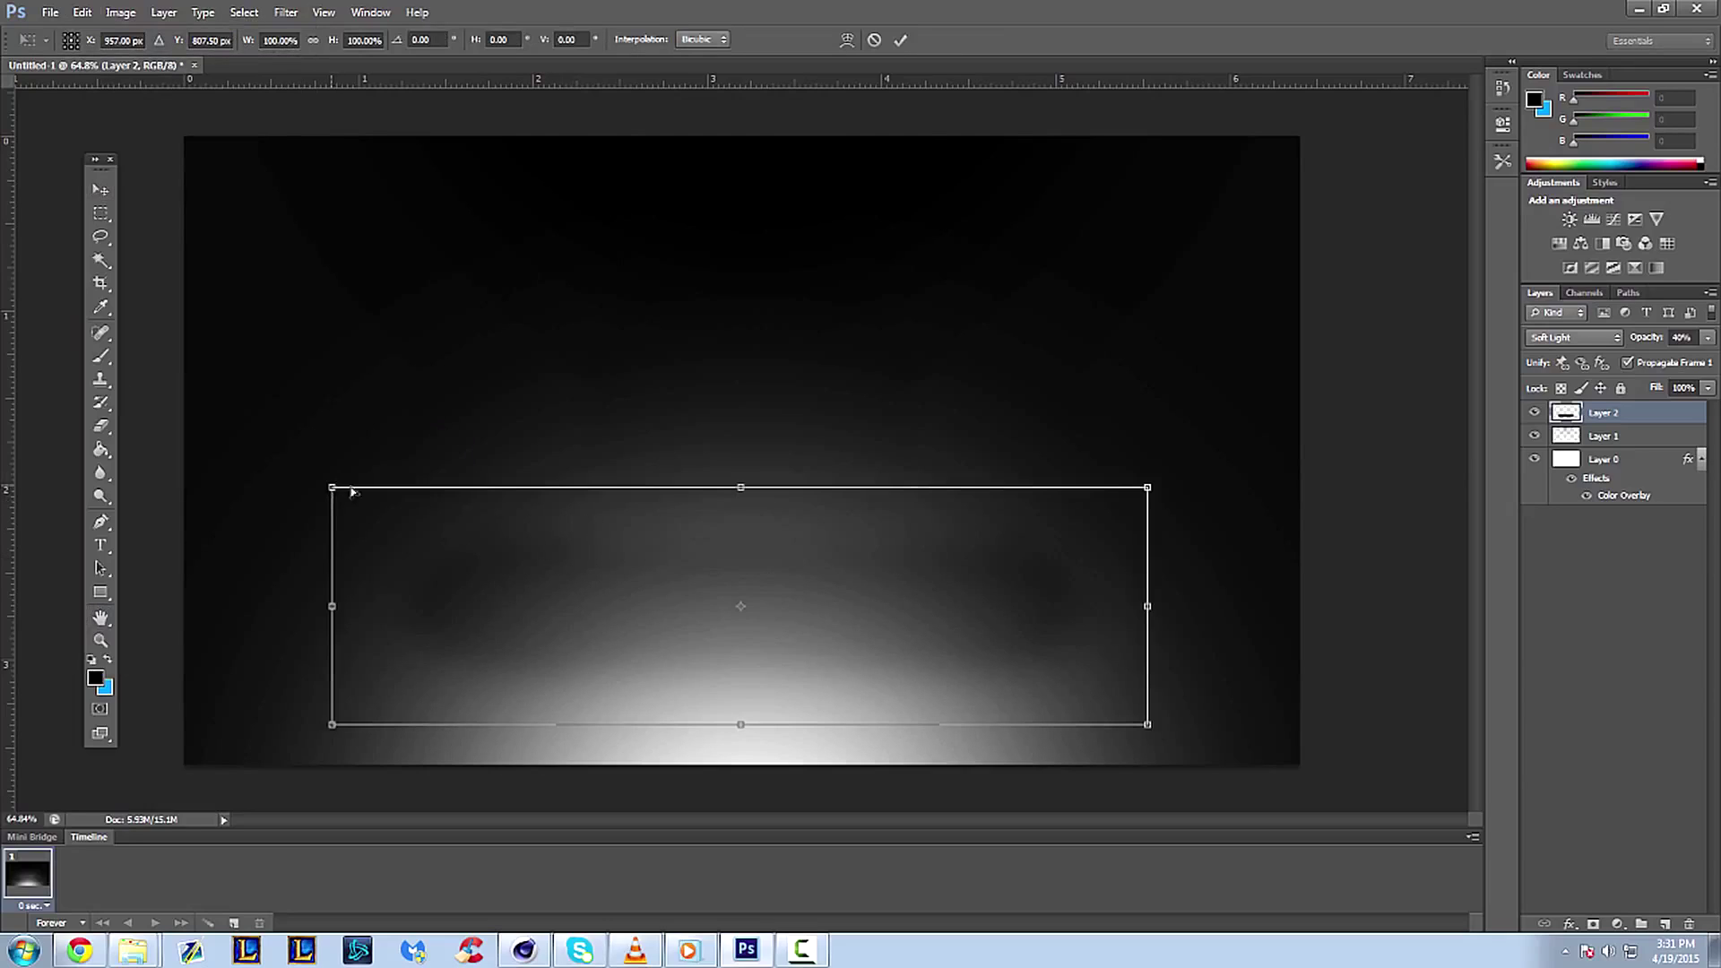
left_click_drag(351, 491, 443, 490)
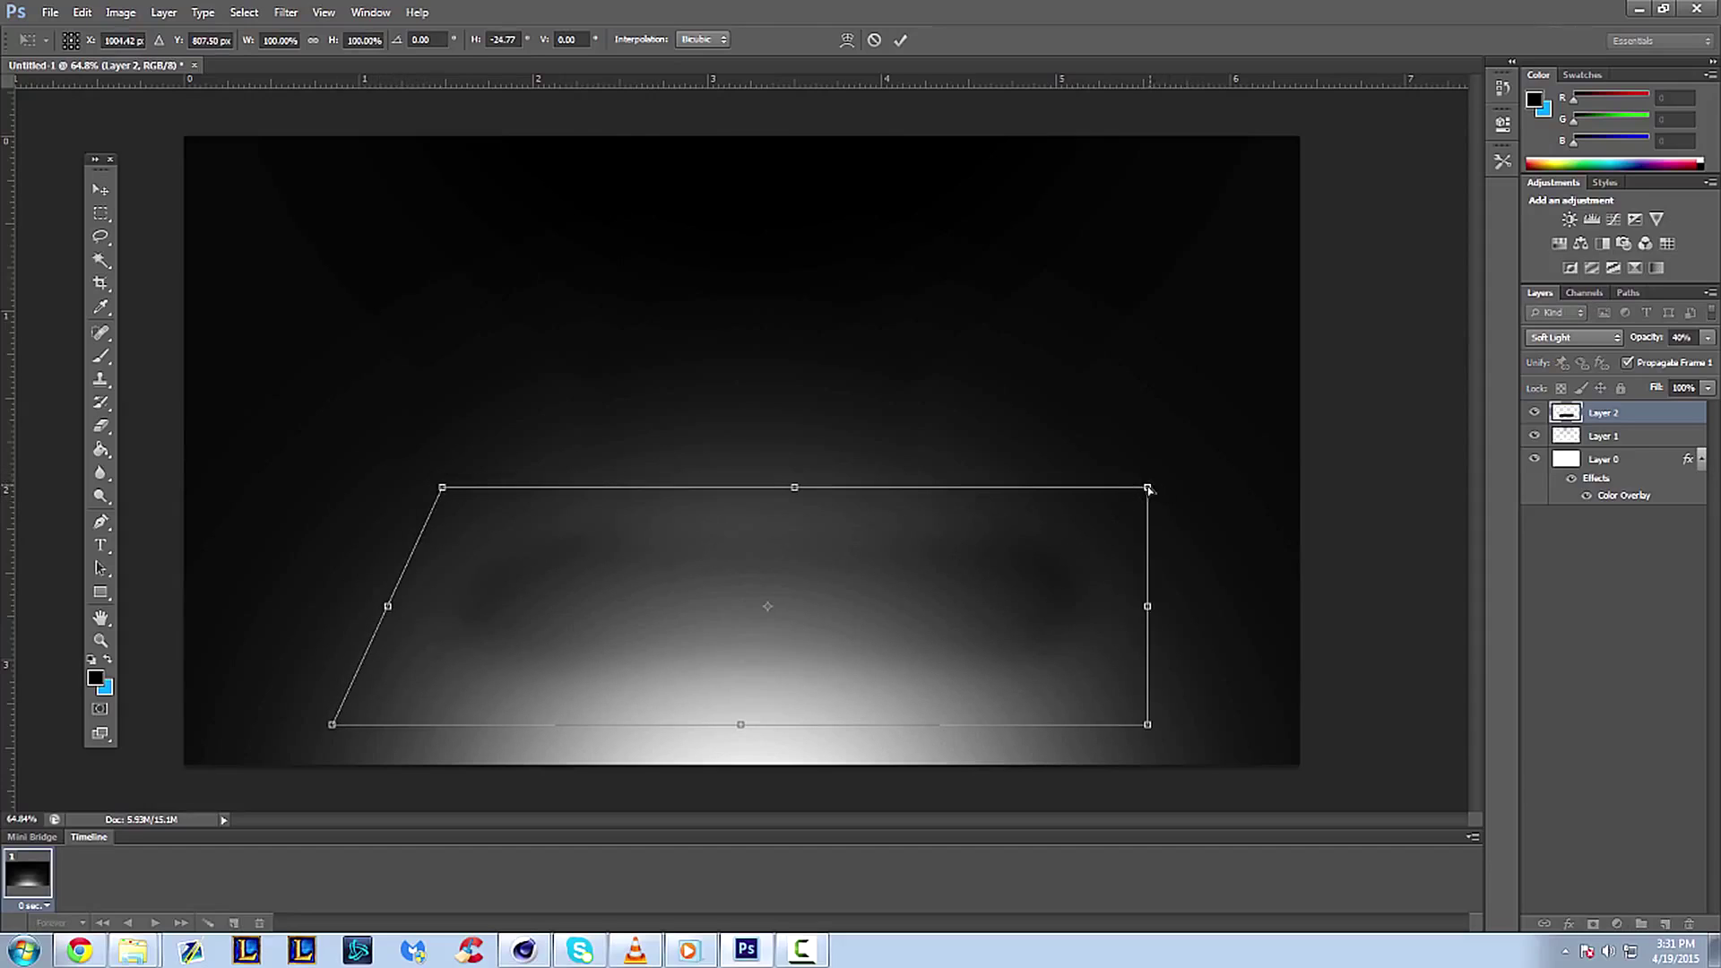
left_click_drag(1148, 489, 1032, 492)
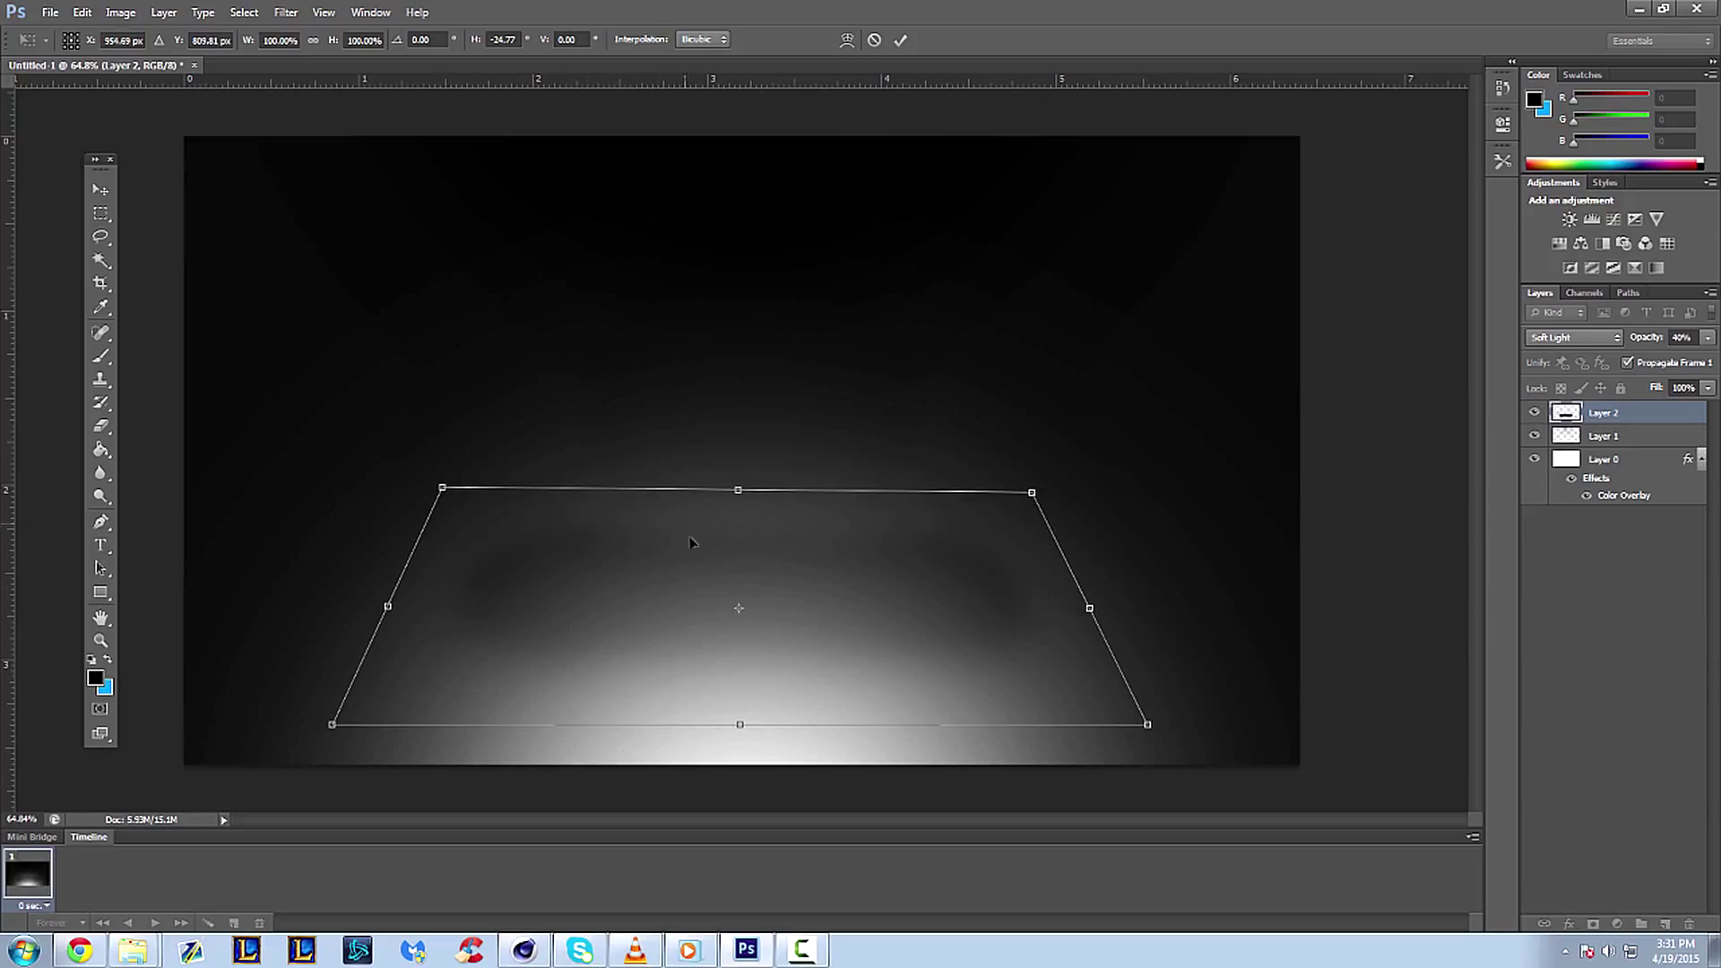
left_click_drag(740, 727, 748, 779)
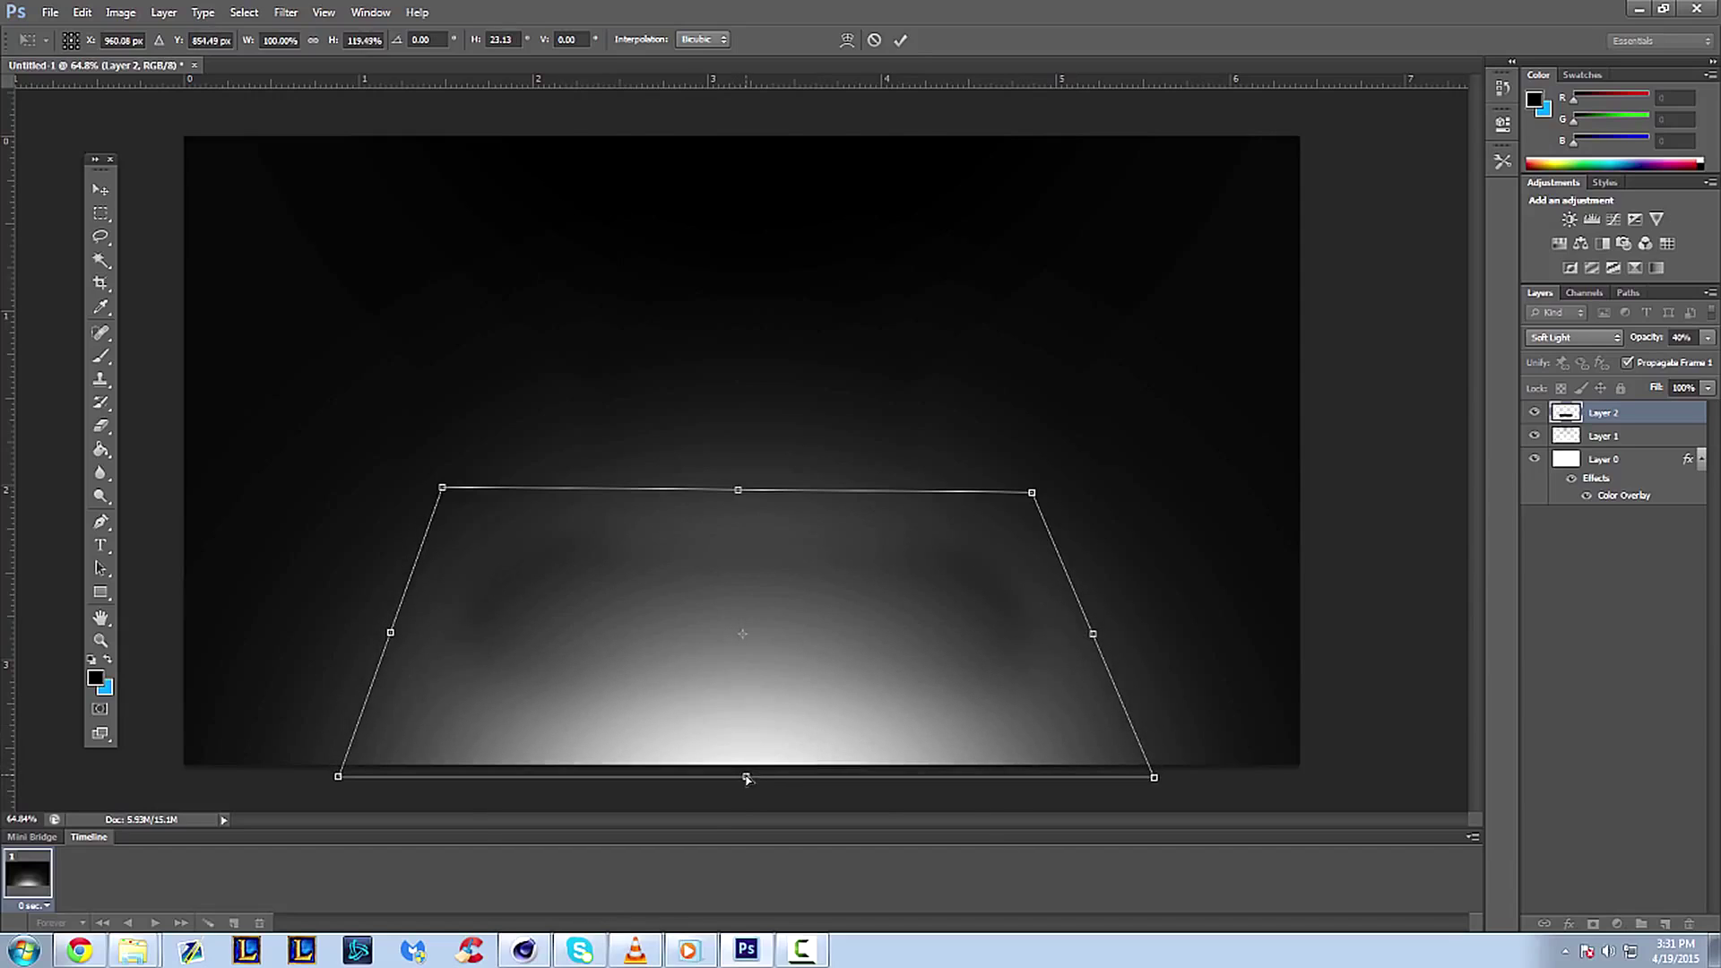
left_click(902, 47)
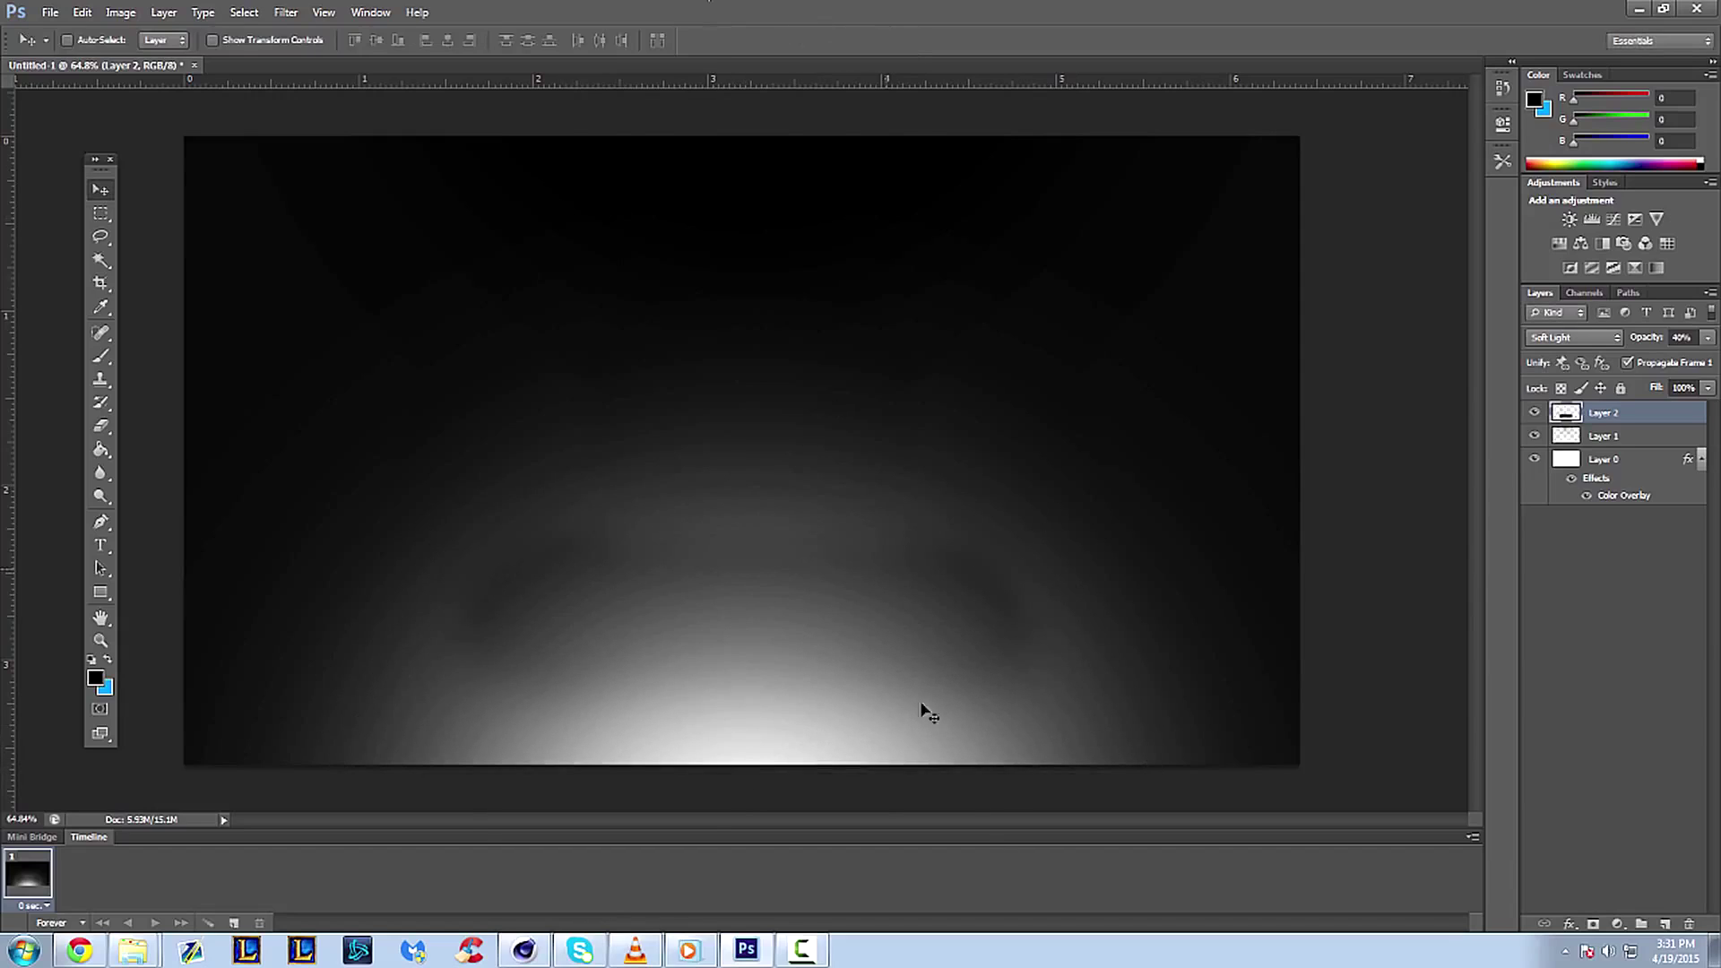
- Reduce the black band layer's opacity to 34%
left_click(97, 645)
scroll(612, 504, "down", 5)
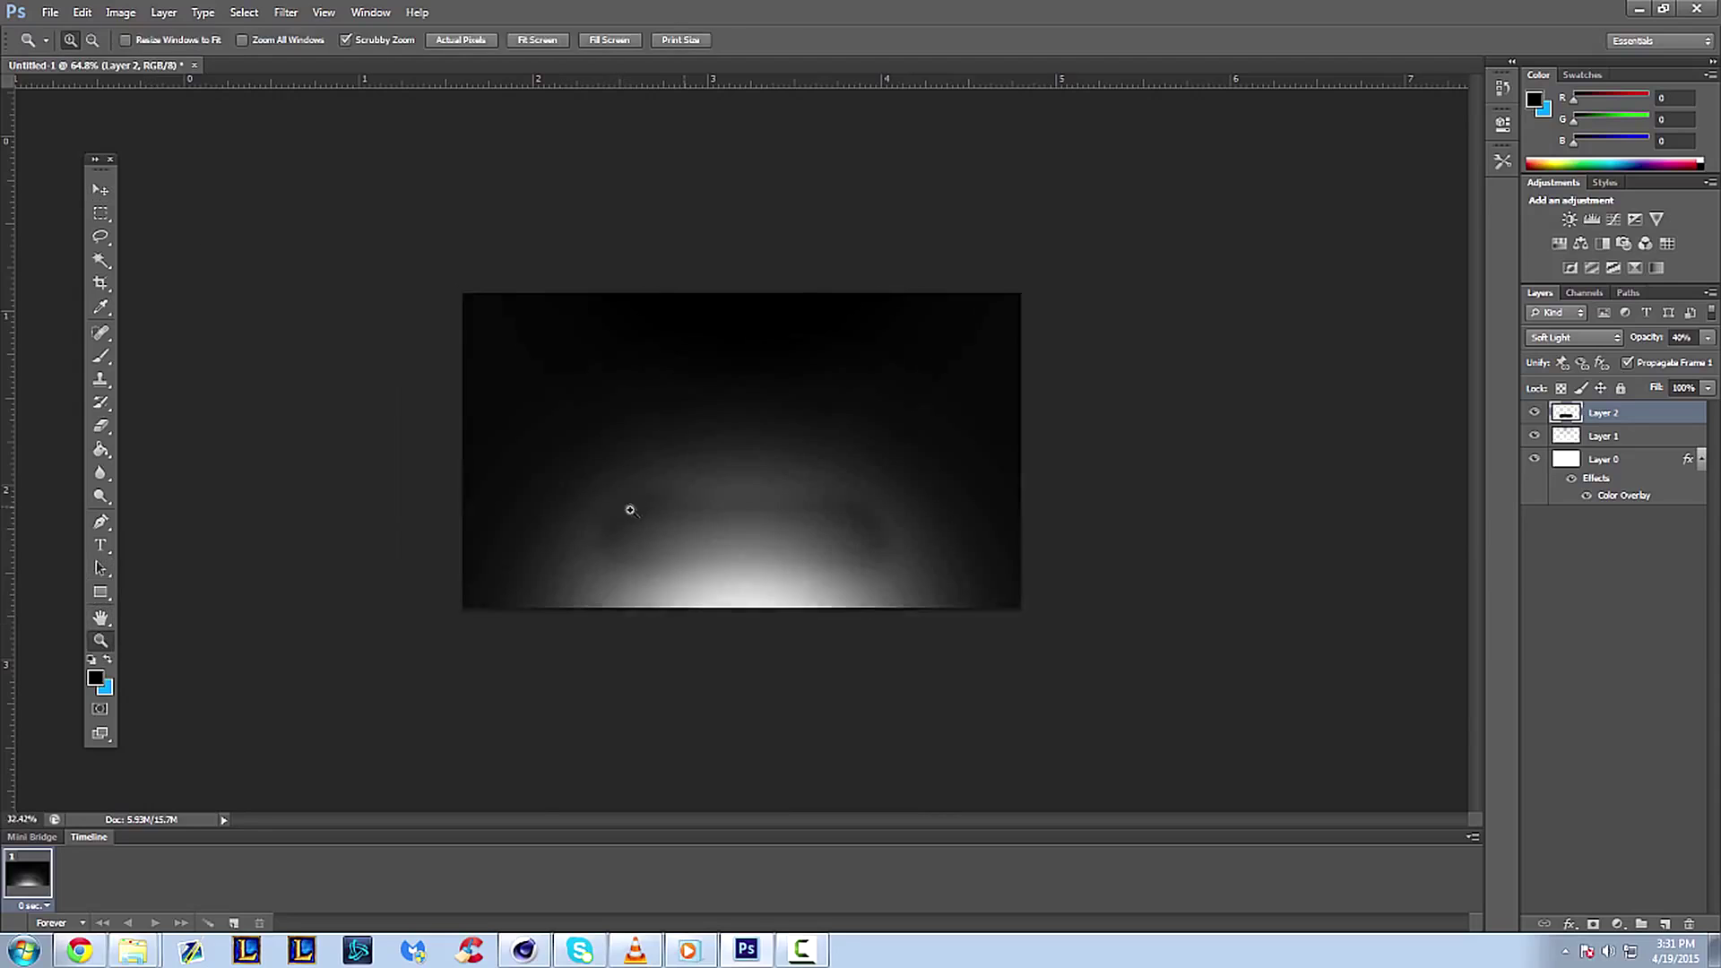
scroll(630, 511, "up", 5)
left_click(1708, 338)
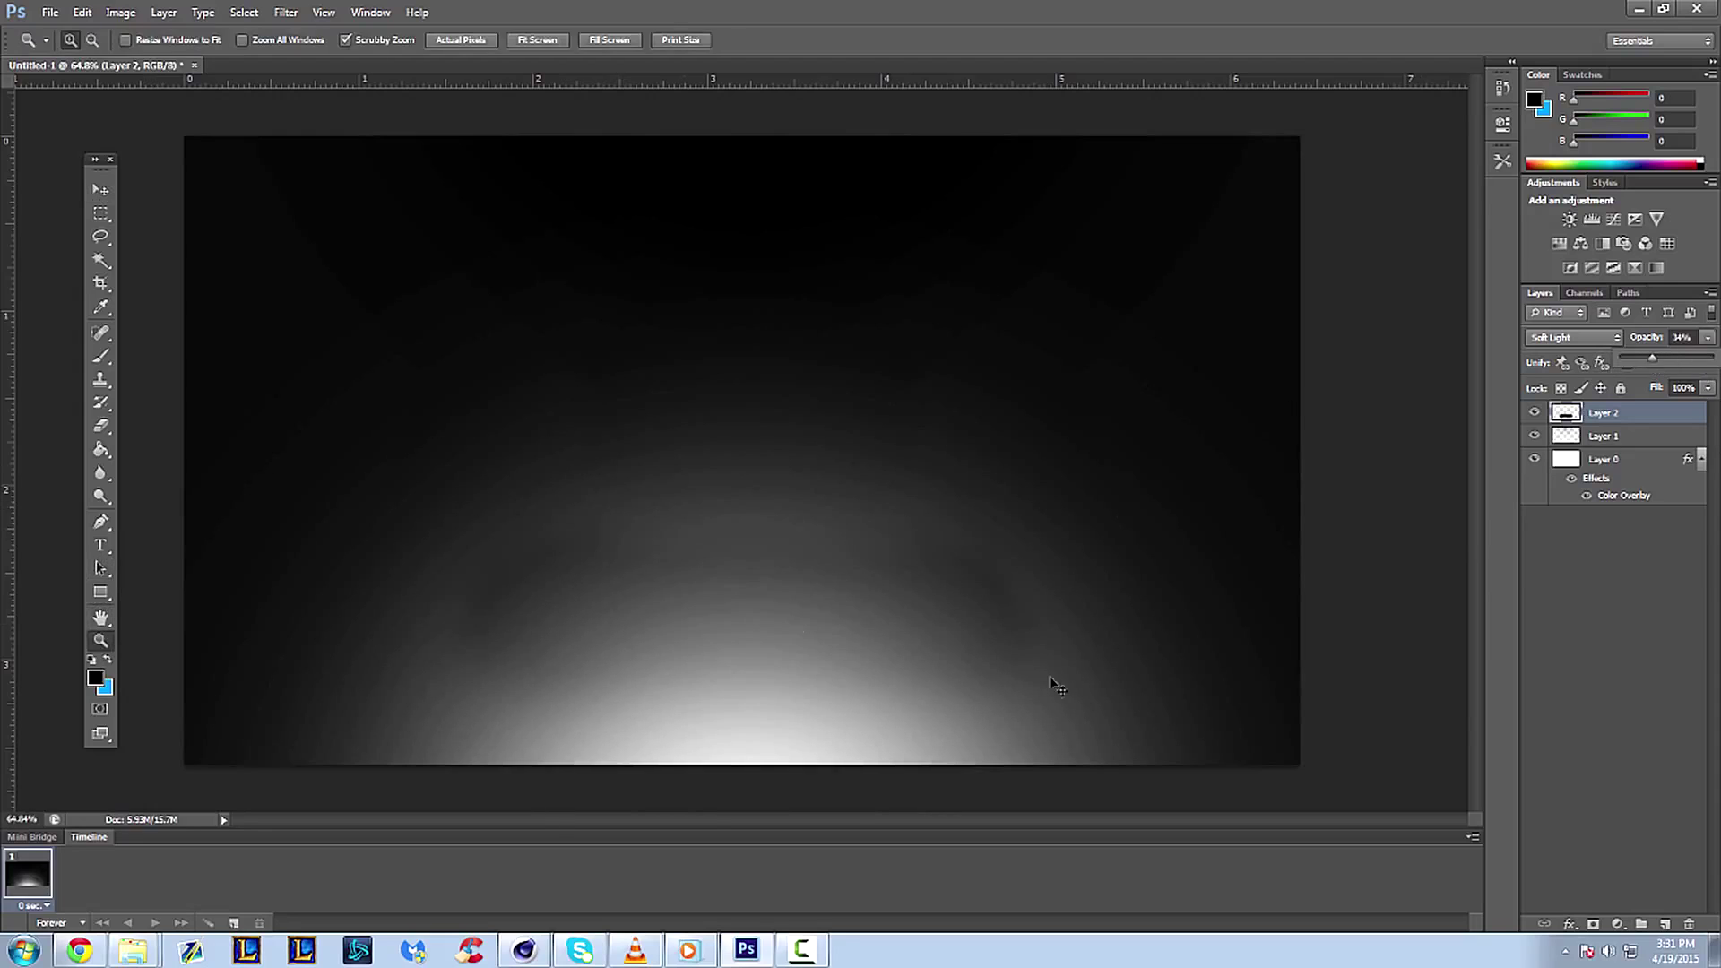
key("ctrl+t")
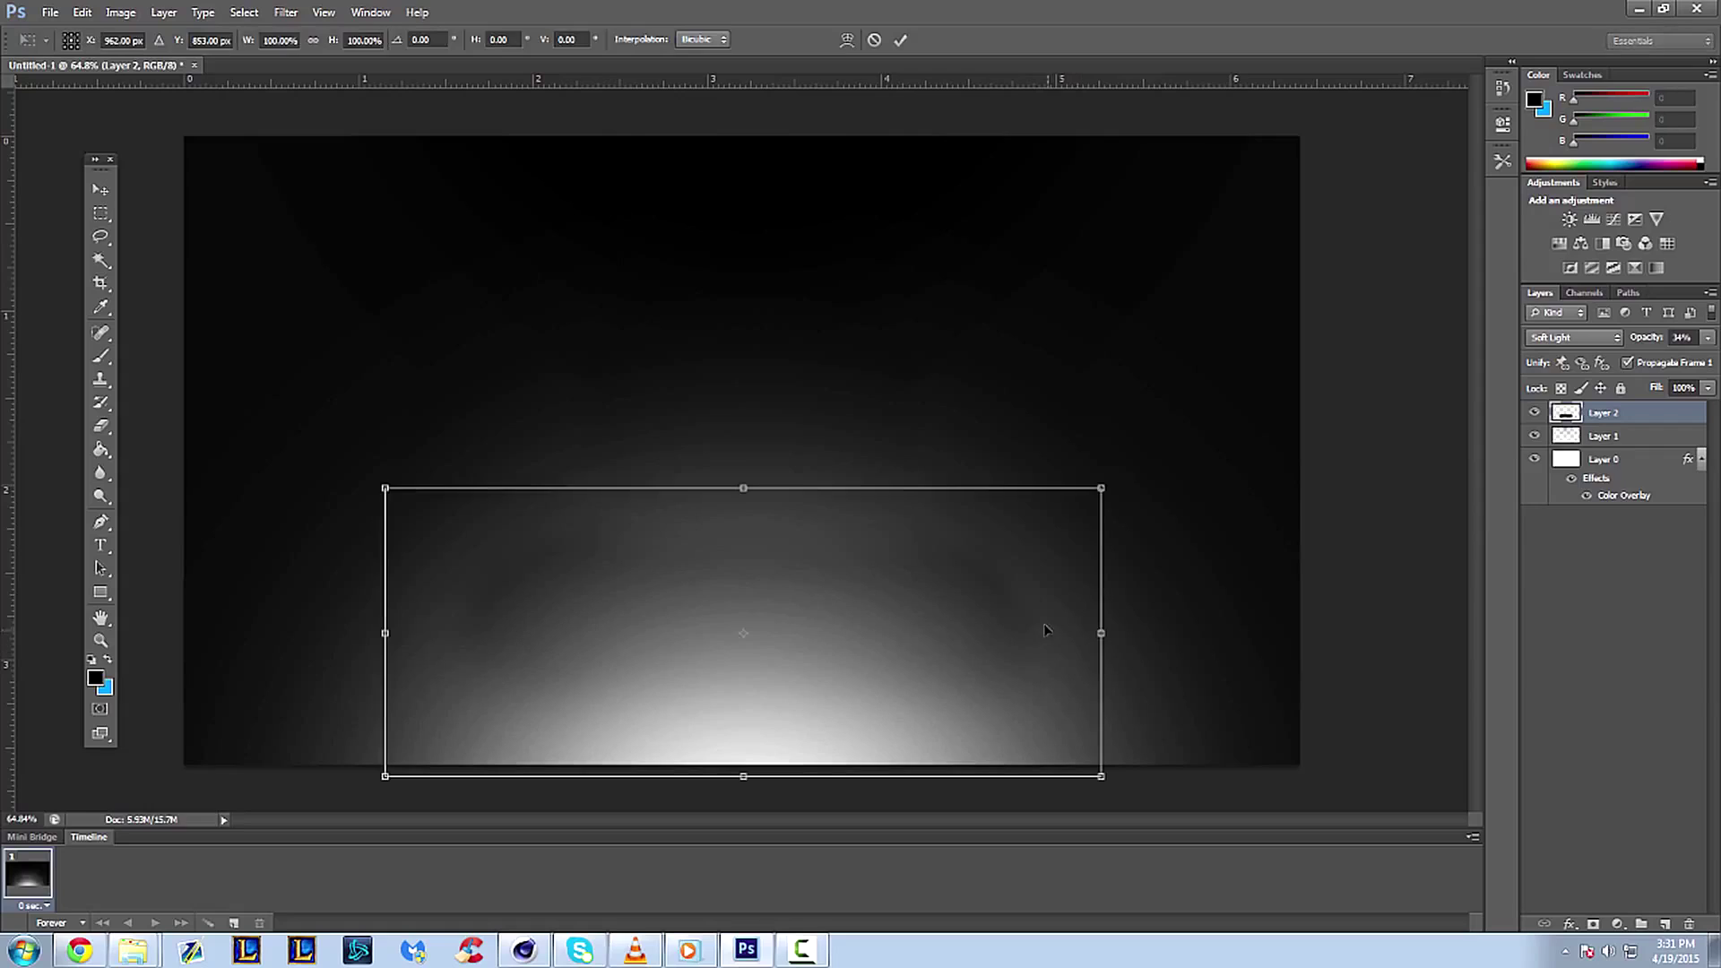
left_click(901, 39)
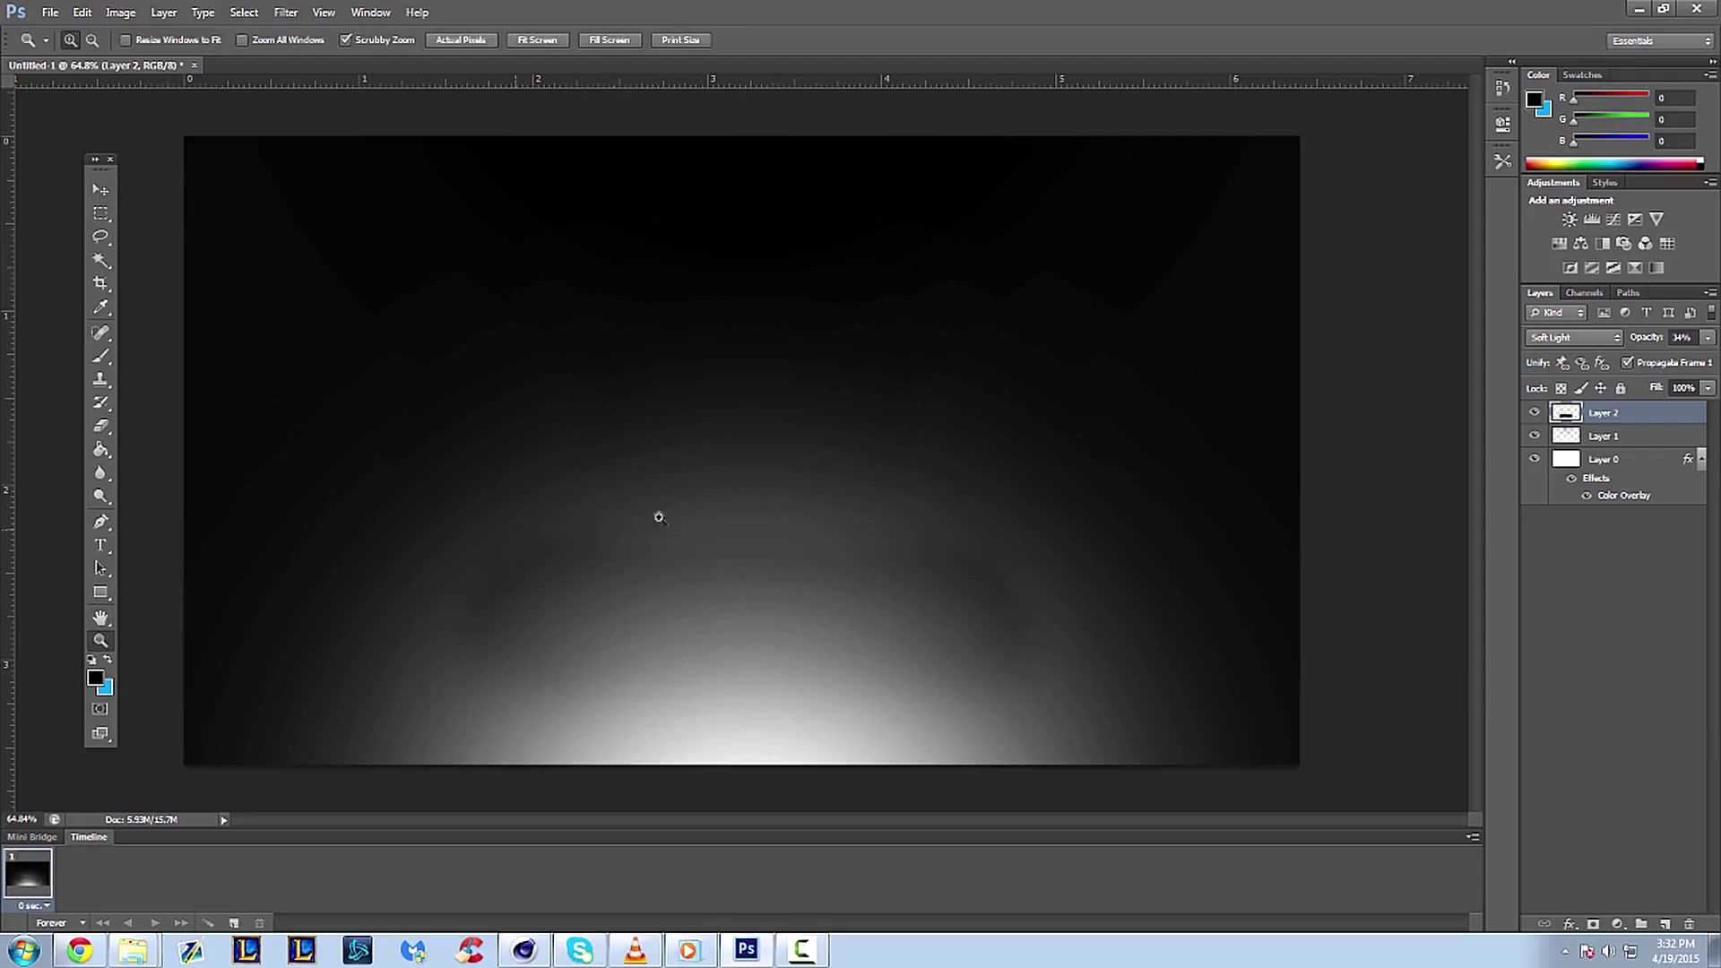
left_click_drag(657, 515, 634, 511)
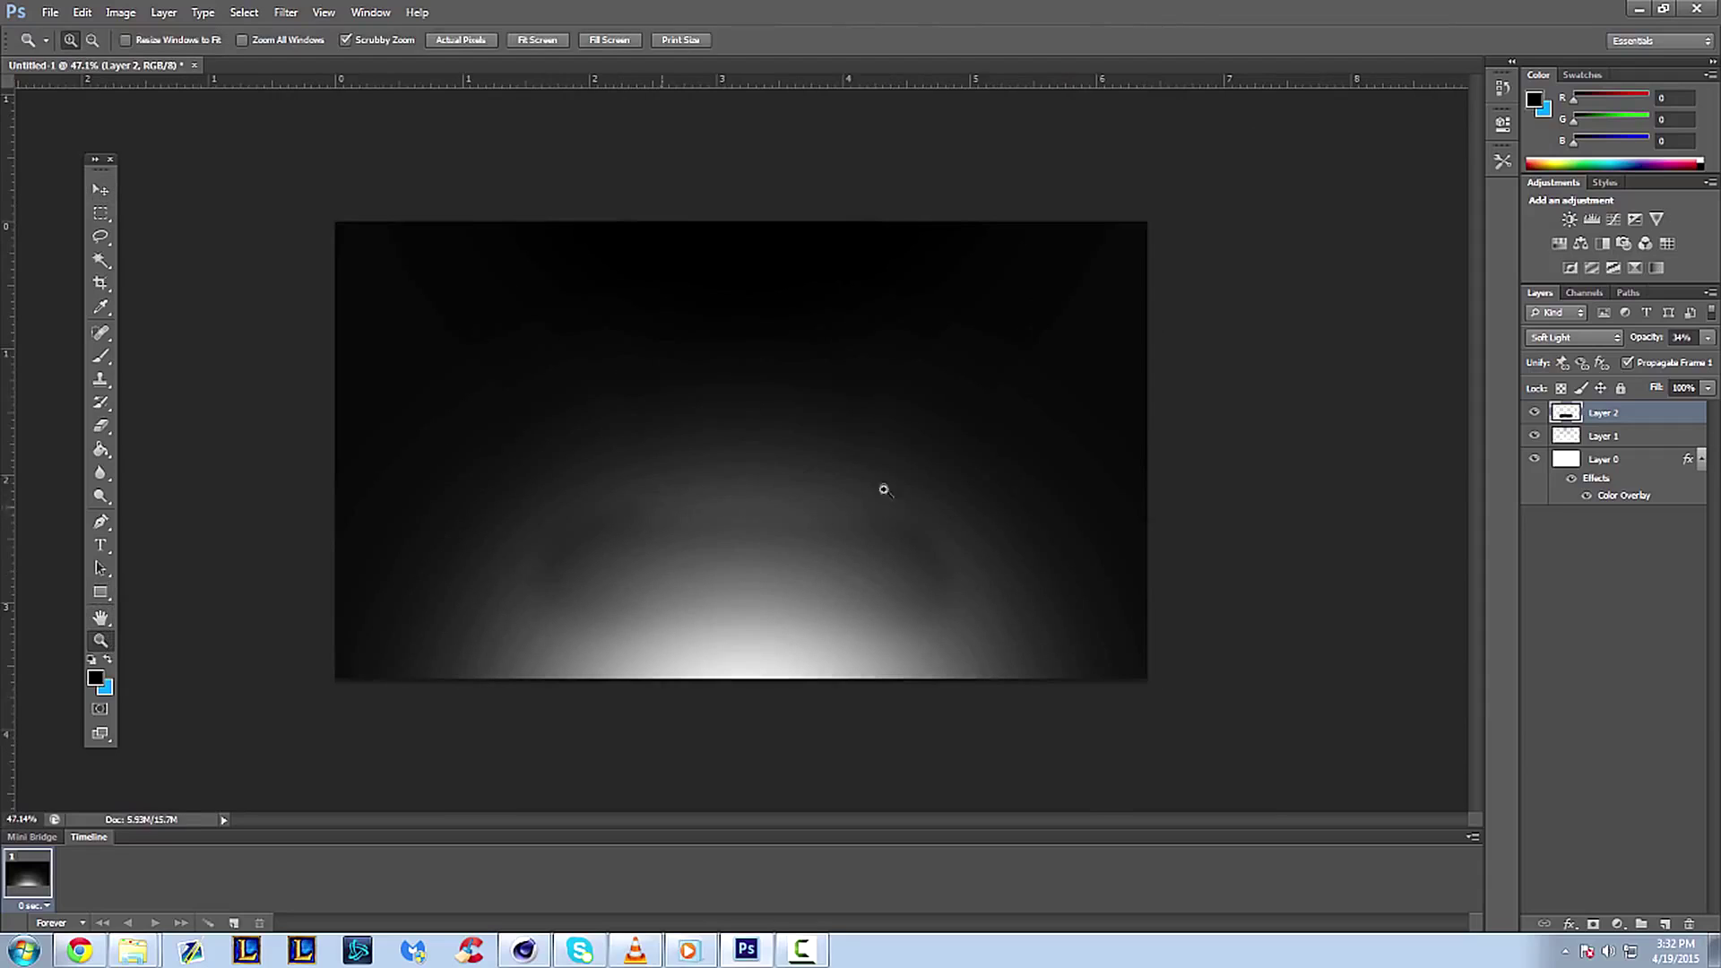
- Set the opacity of the glow layer (Layer 1) to 25%
left_click(1614, 438)
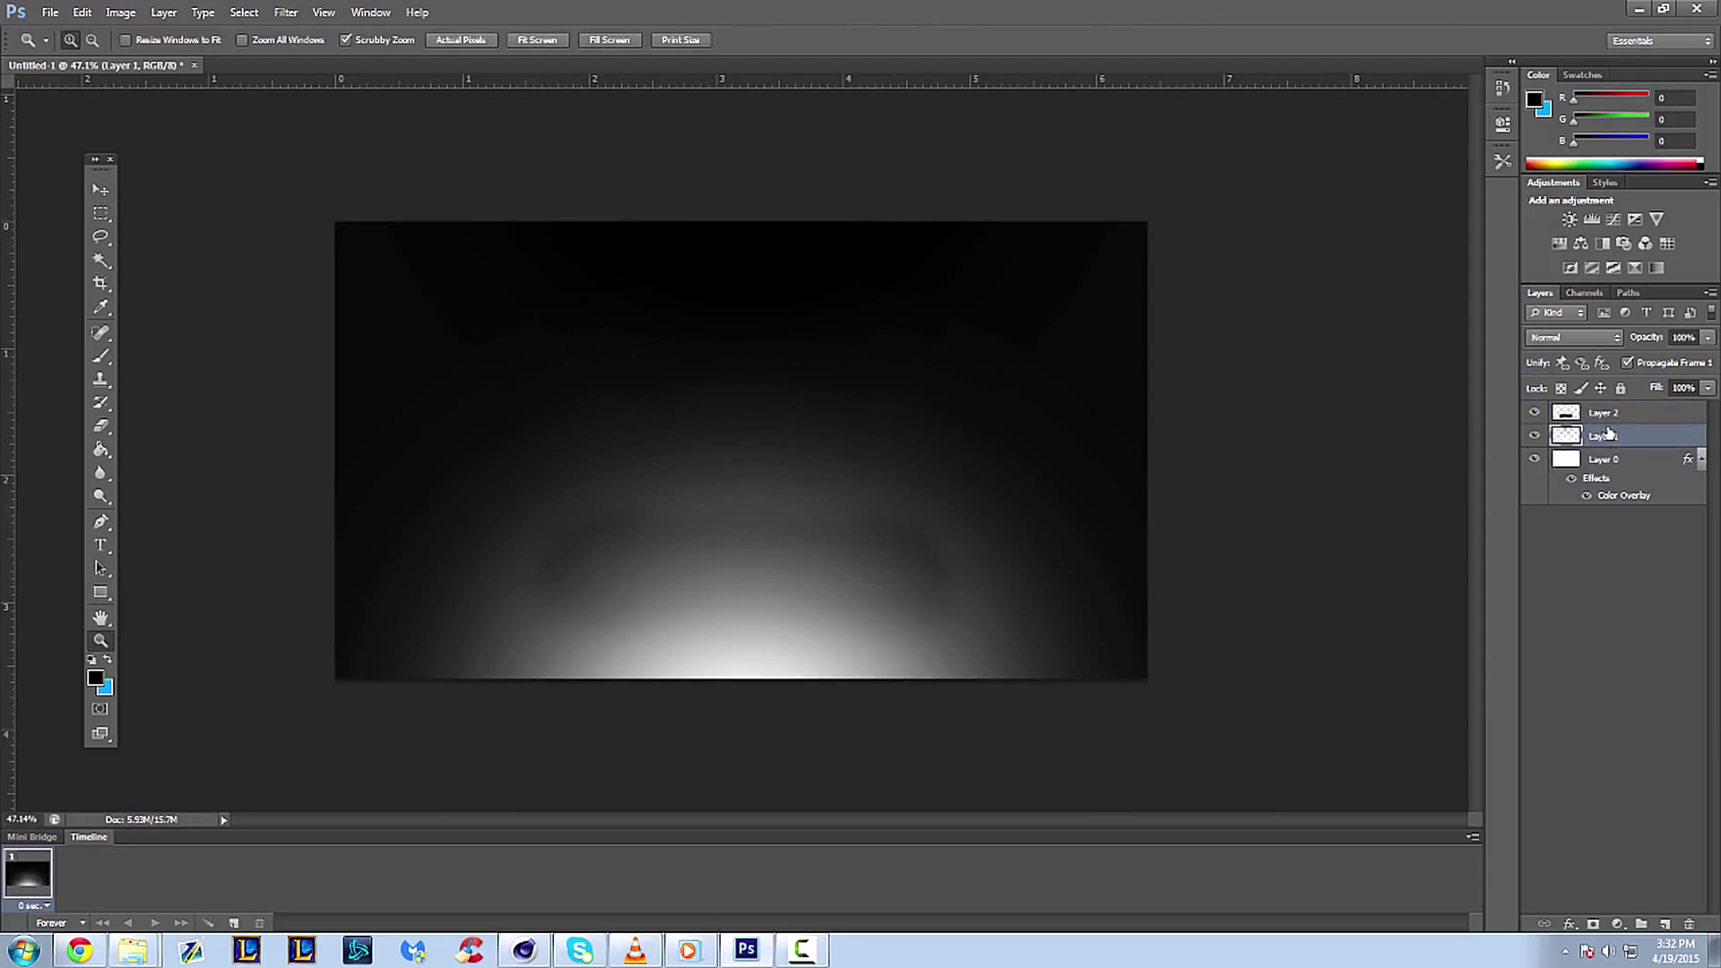
left_click(1536, 458)
left_click(1536, 458)
left_click(1684, 337)
type("25")
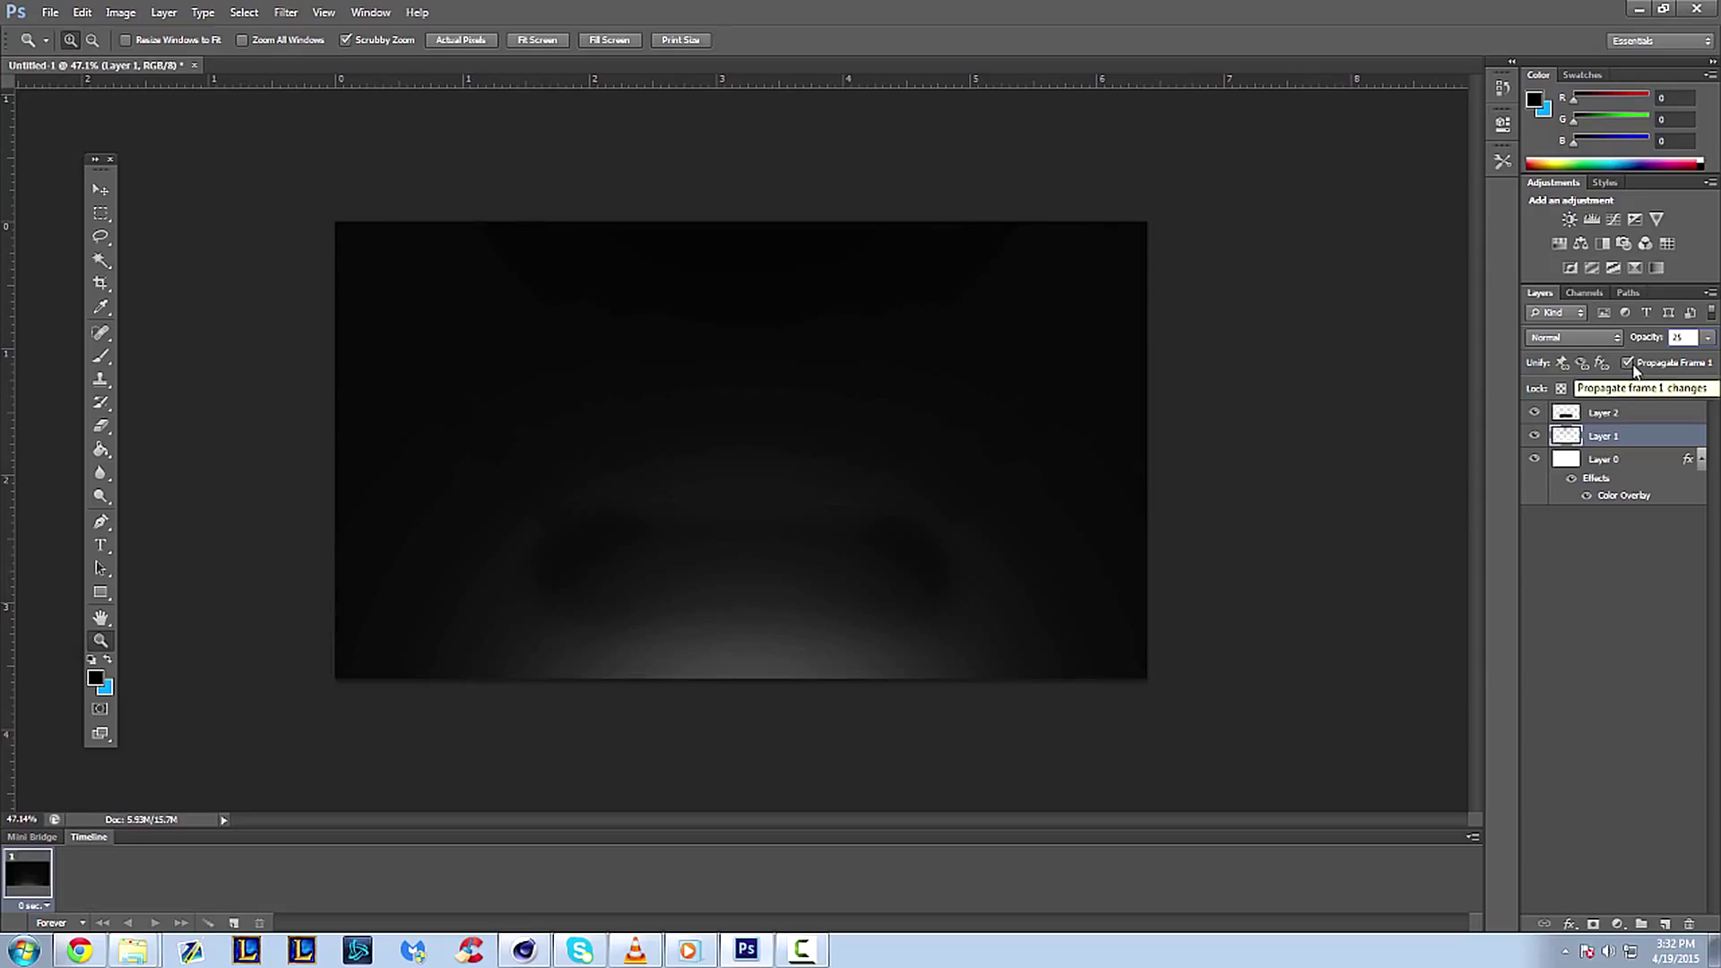
key("Return")
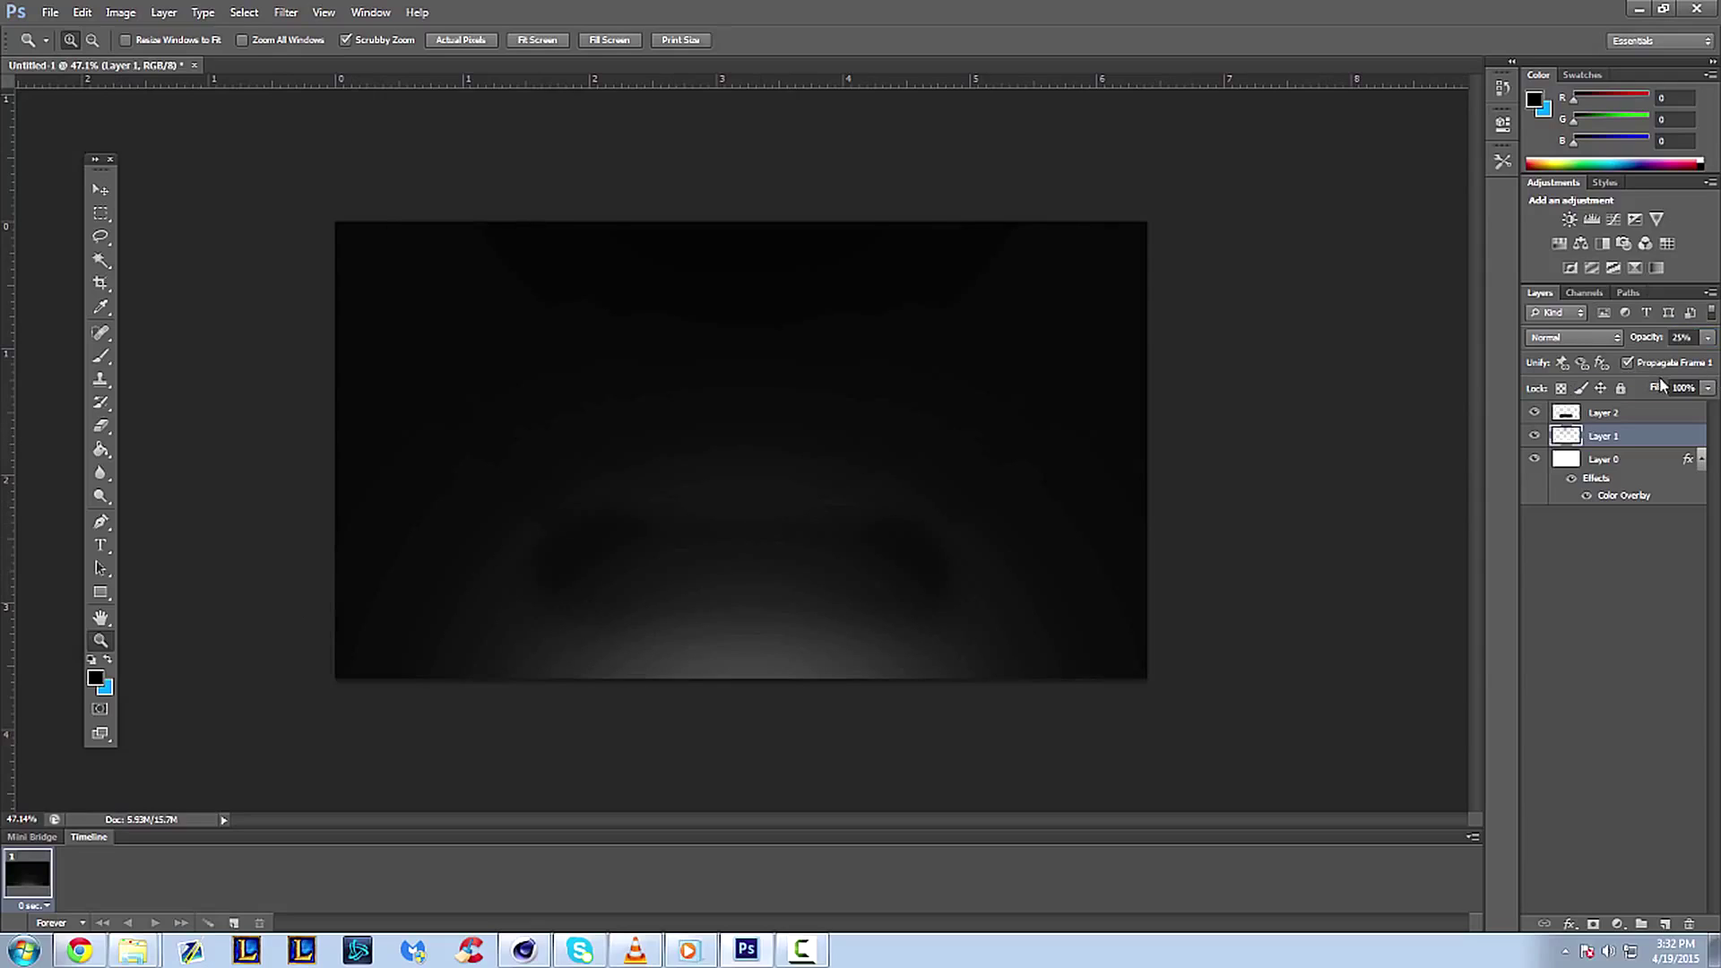
- Lower the black band layer's opacity further so it blends into the dimmed glow, and deselect all layers
left_click(1644, 416)
left_click(1709, 339)
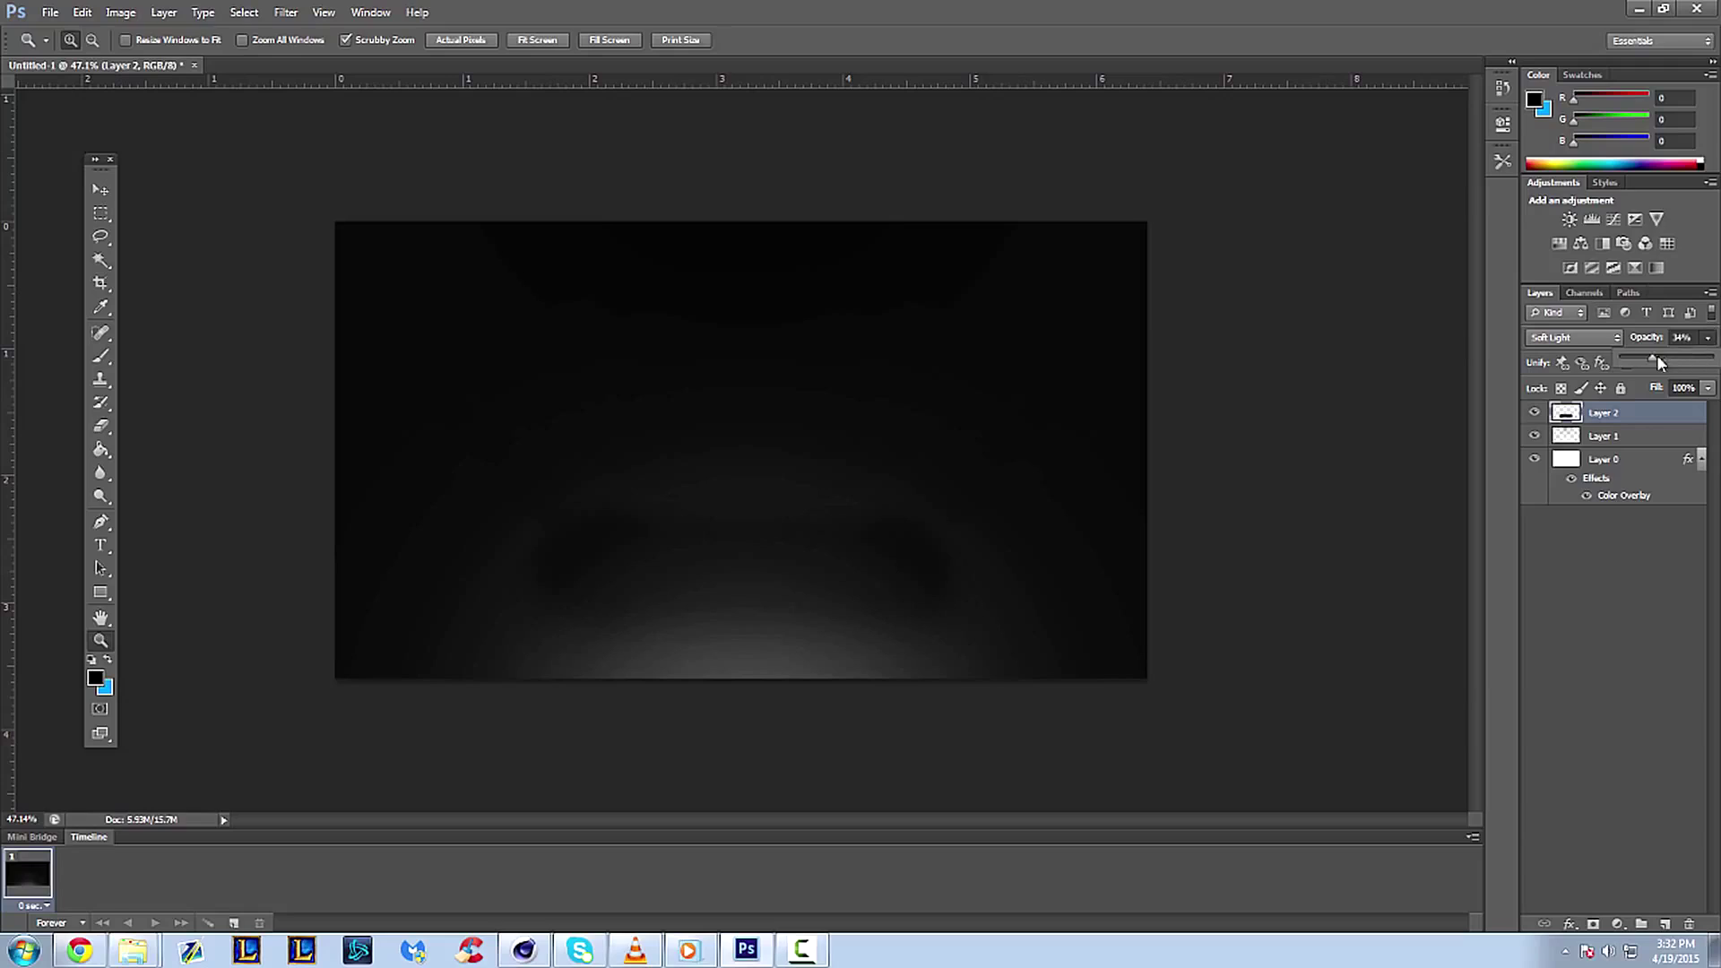
left_click_drag(1653, 363, 1641, 358)
key("Return")
left_click(1608, 566)
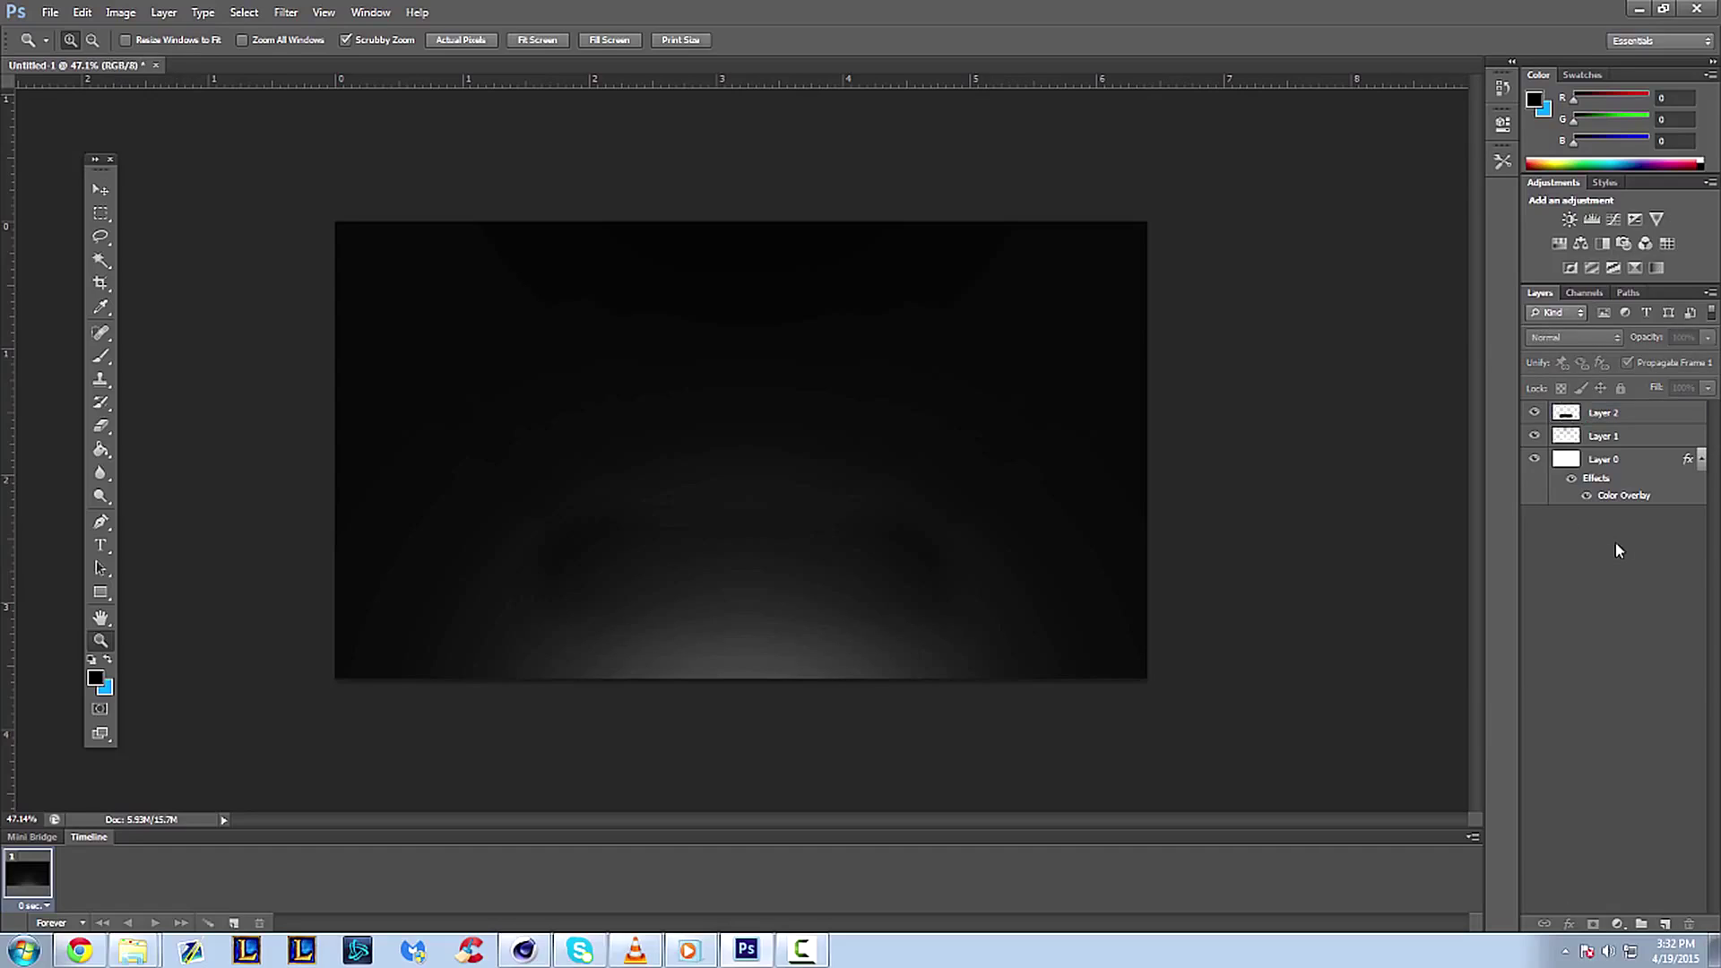
- Merge the background, glow and black band layers into a single layer
left_click(1605, 461)
left_click(1601, 414, "shift")
right_click(1646, 422)
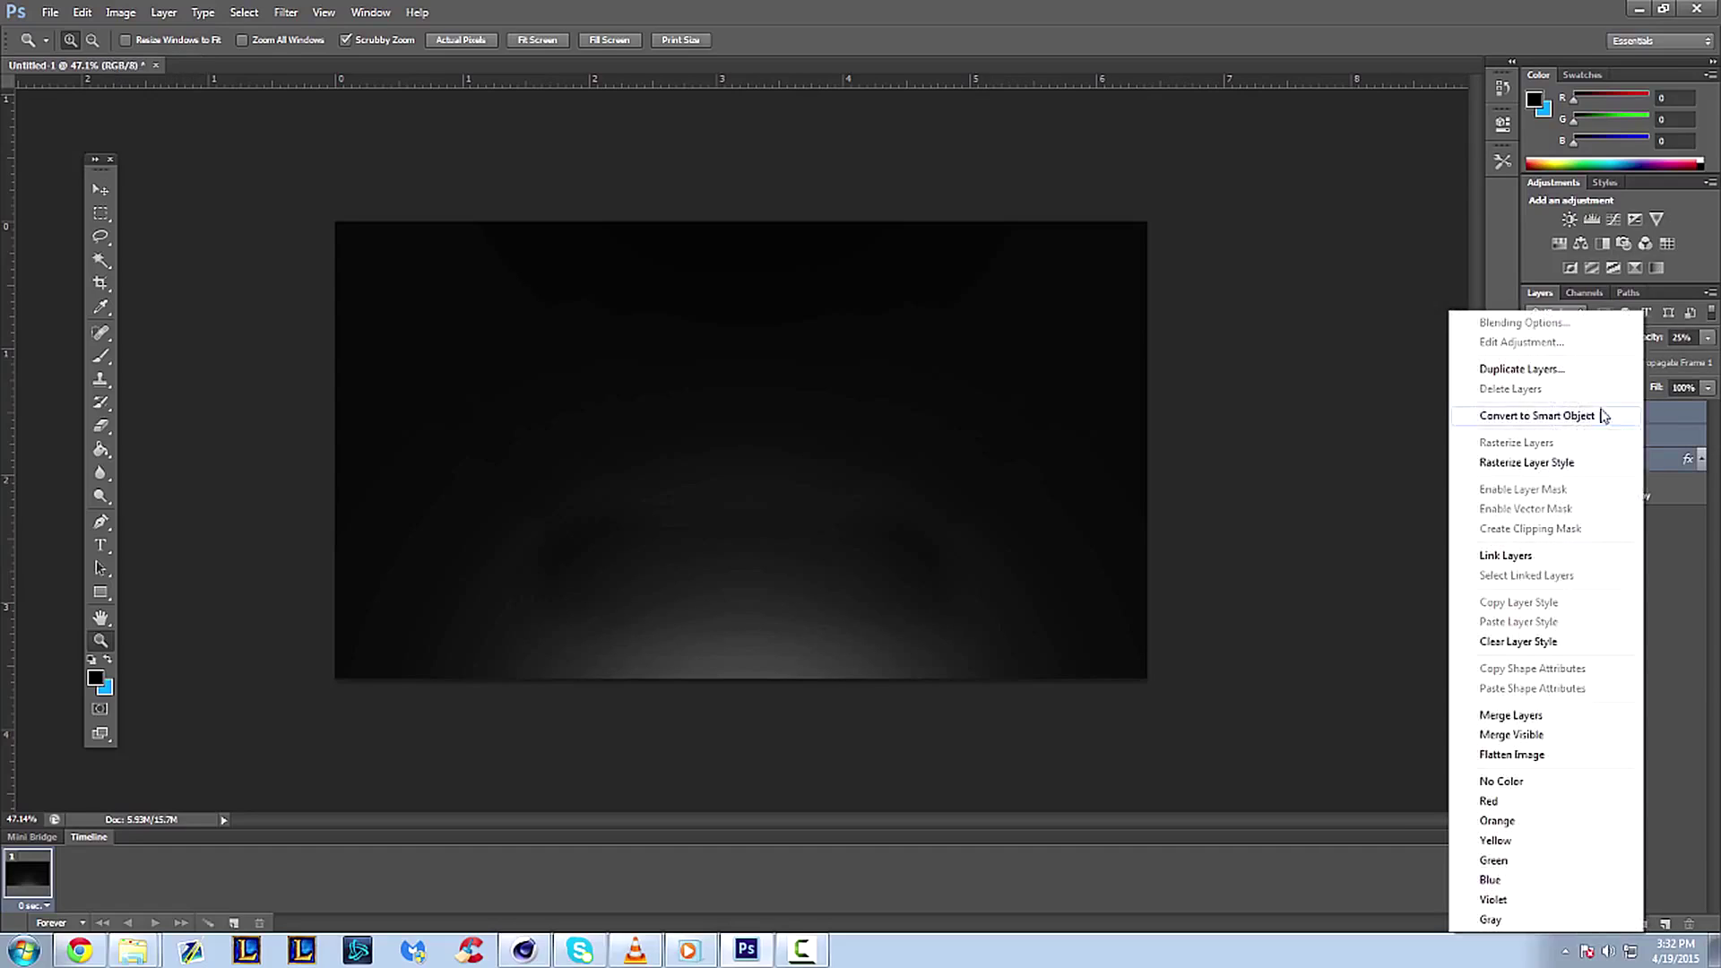
key("Escape")
left_click(1628, 439)
left_click(1626, 422, "shift")
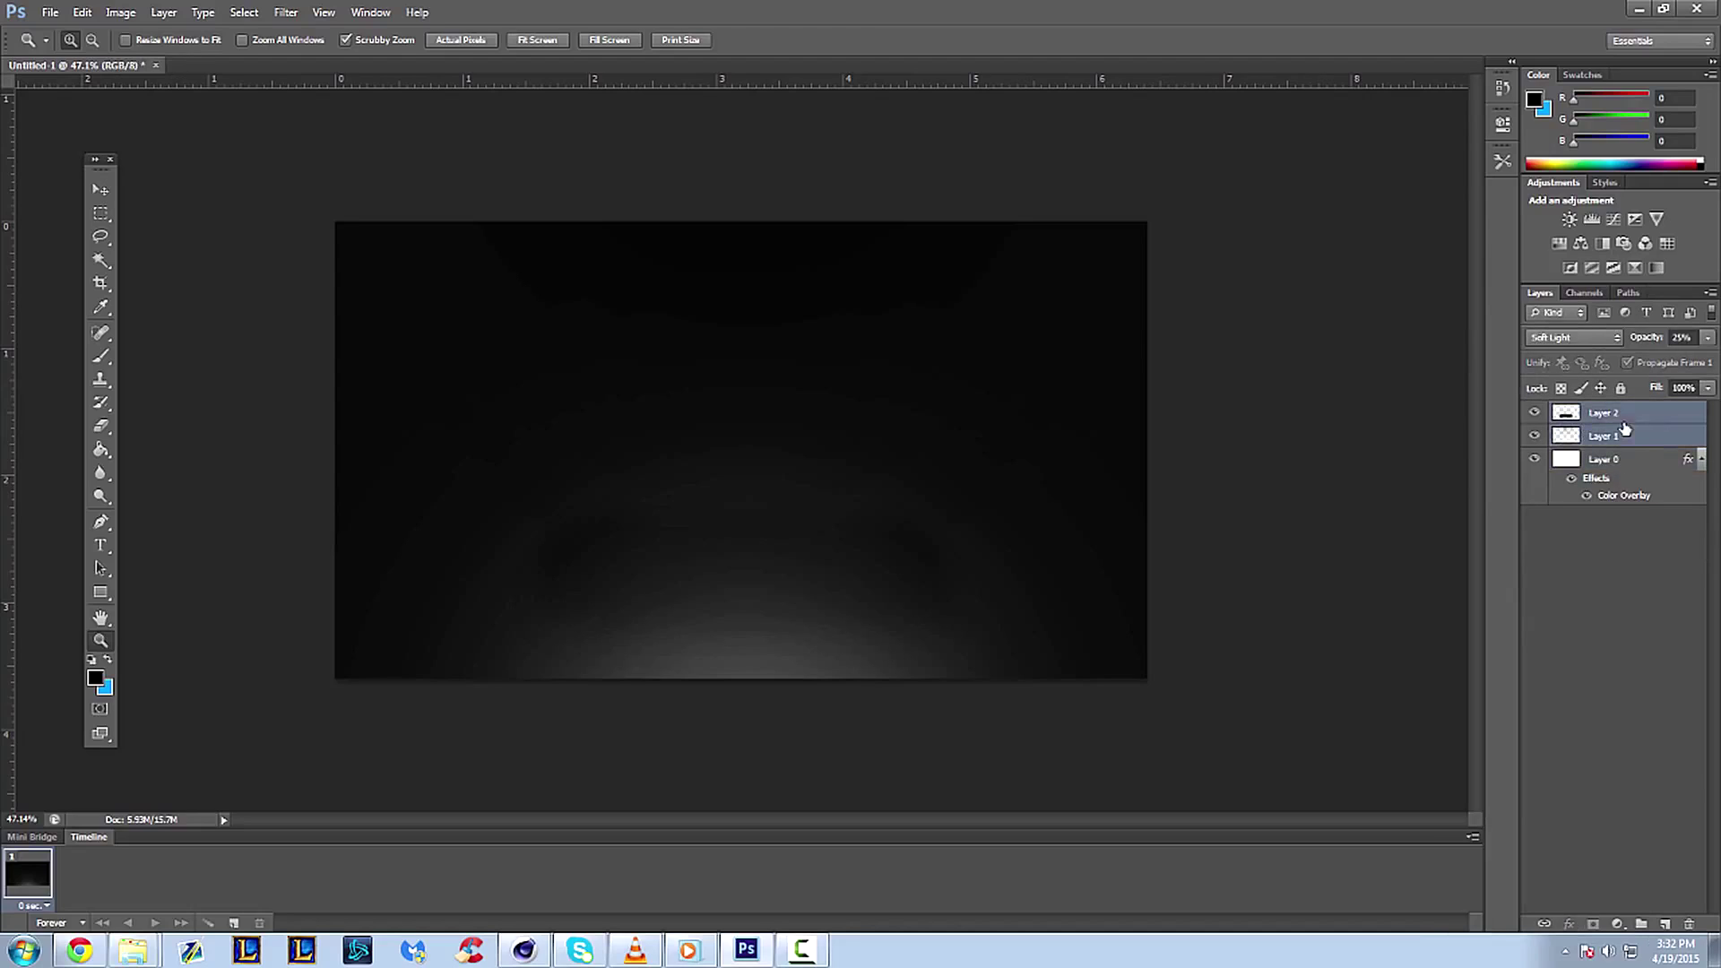
left_click(1635, 461)
left_click(1631, 415, "shift")
right_click(1630, 430)
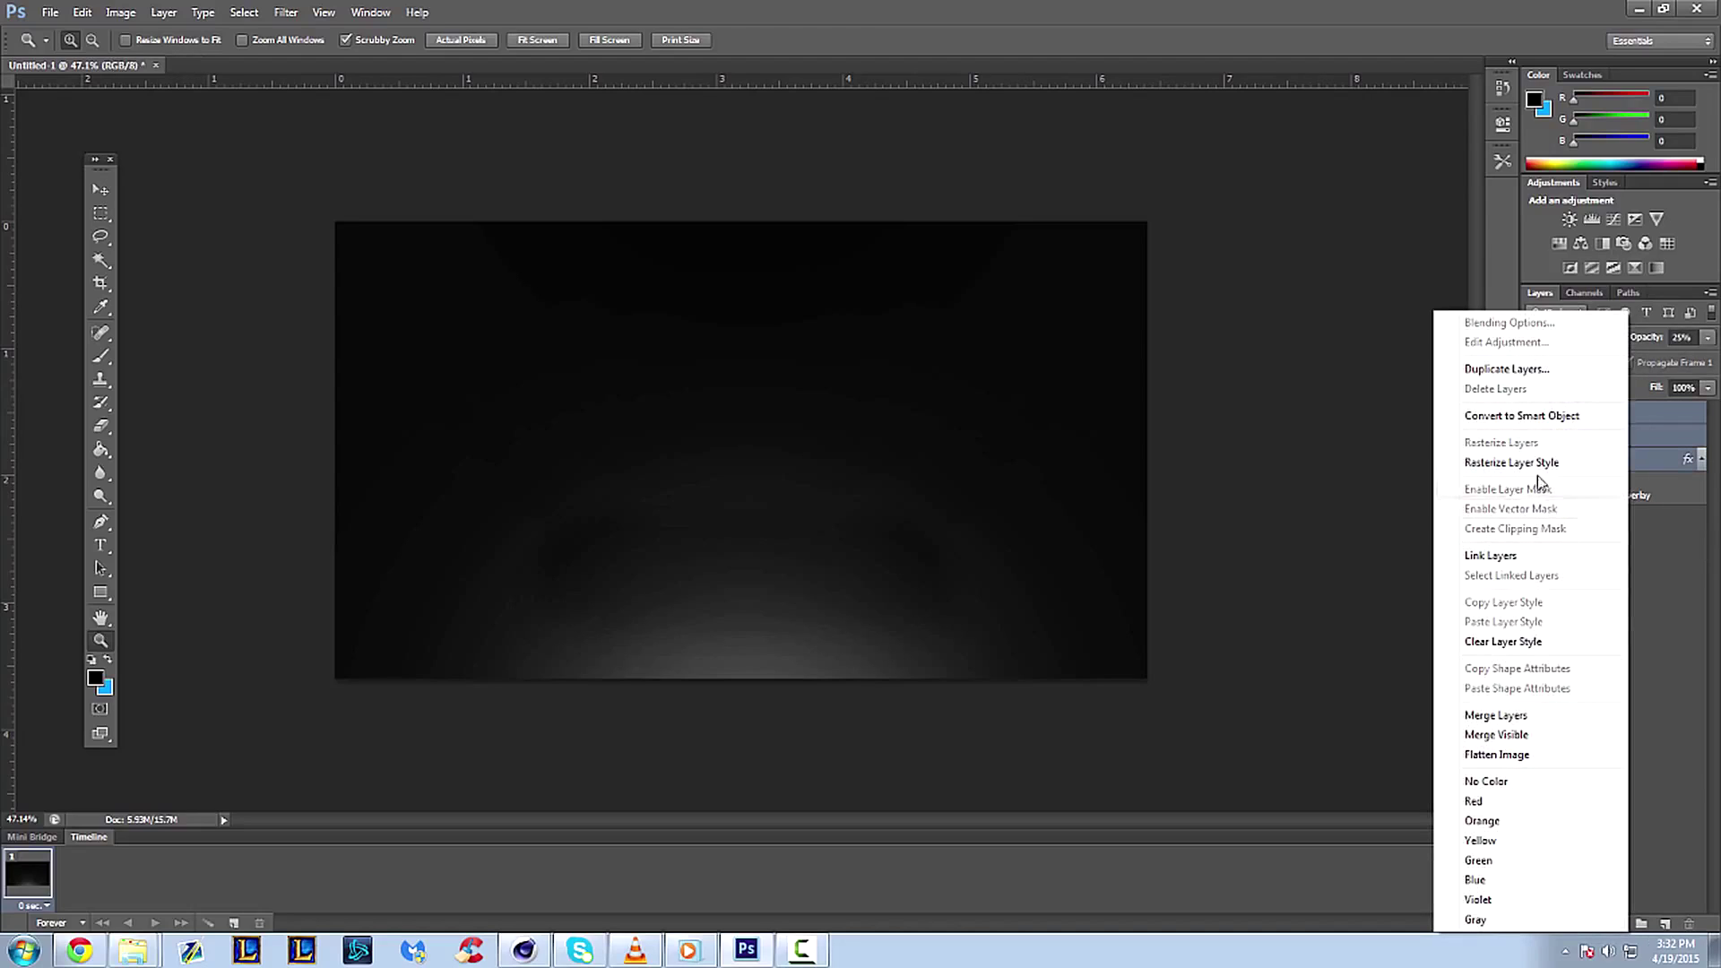
left_click(1508, 715)
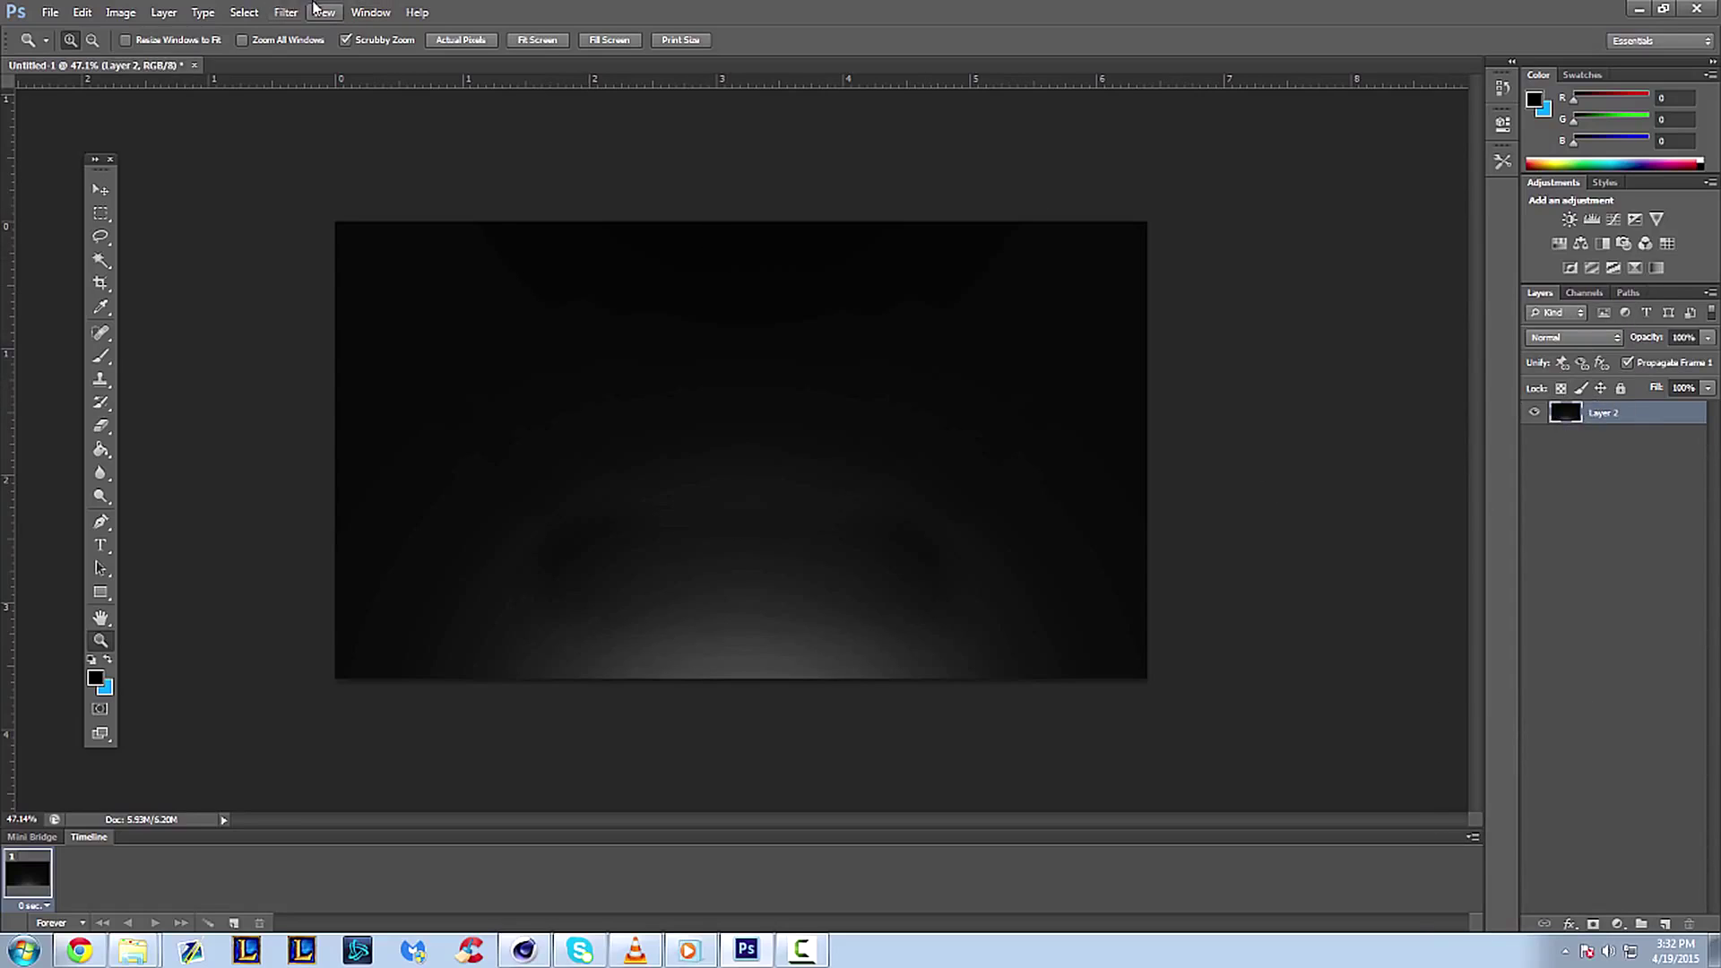
- Apply the Spatter brush strokes filter to the merged layer with spray radius 10 and smoothness 5
left_click(285, 12)
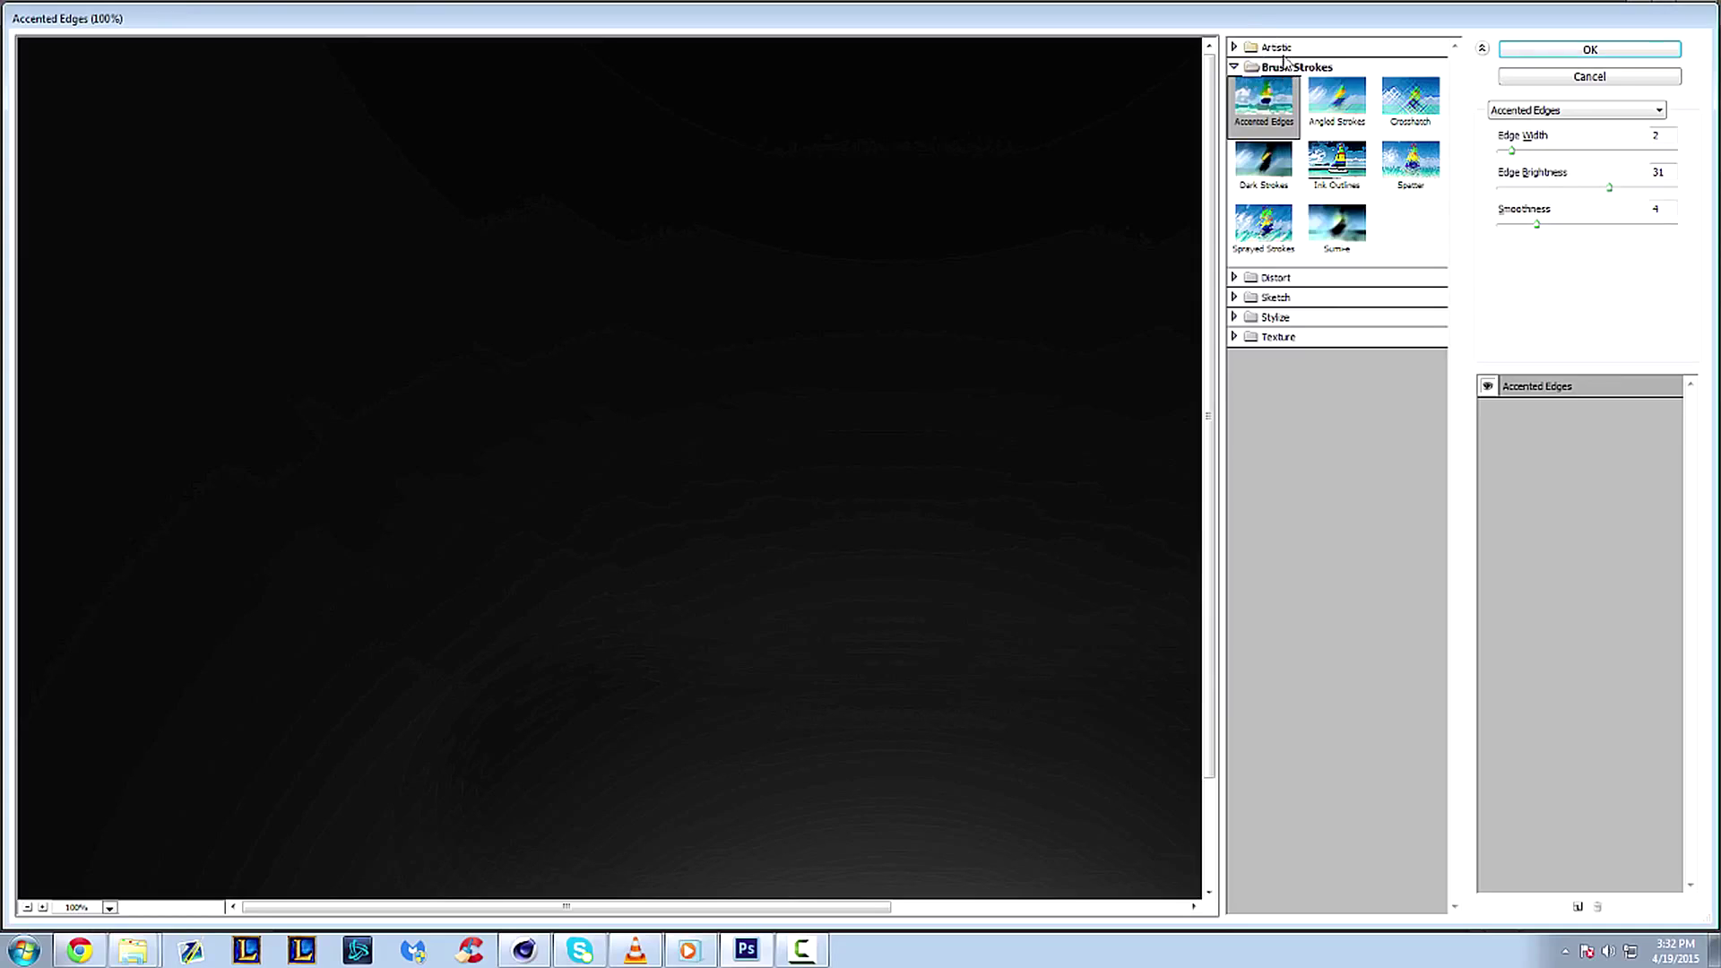
left_click(1414, 172)
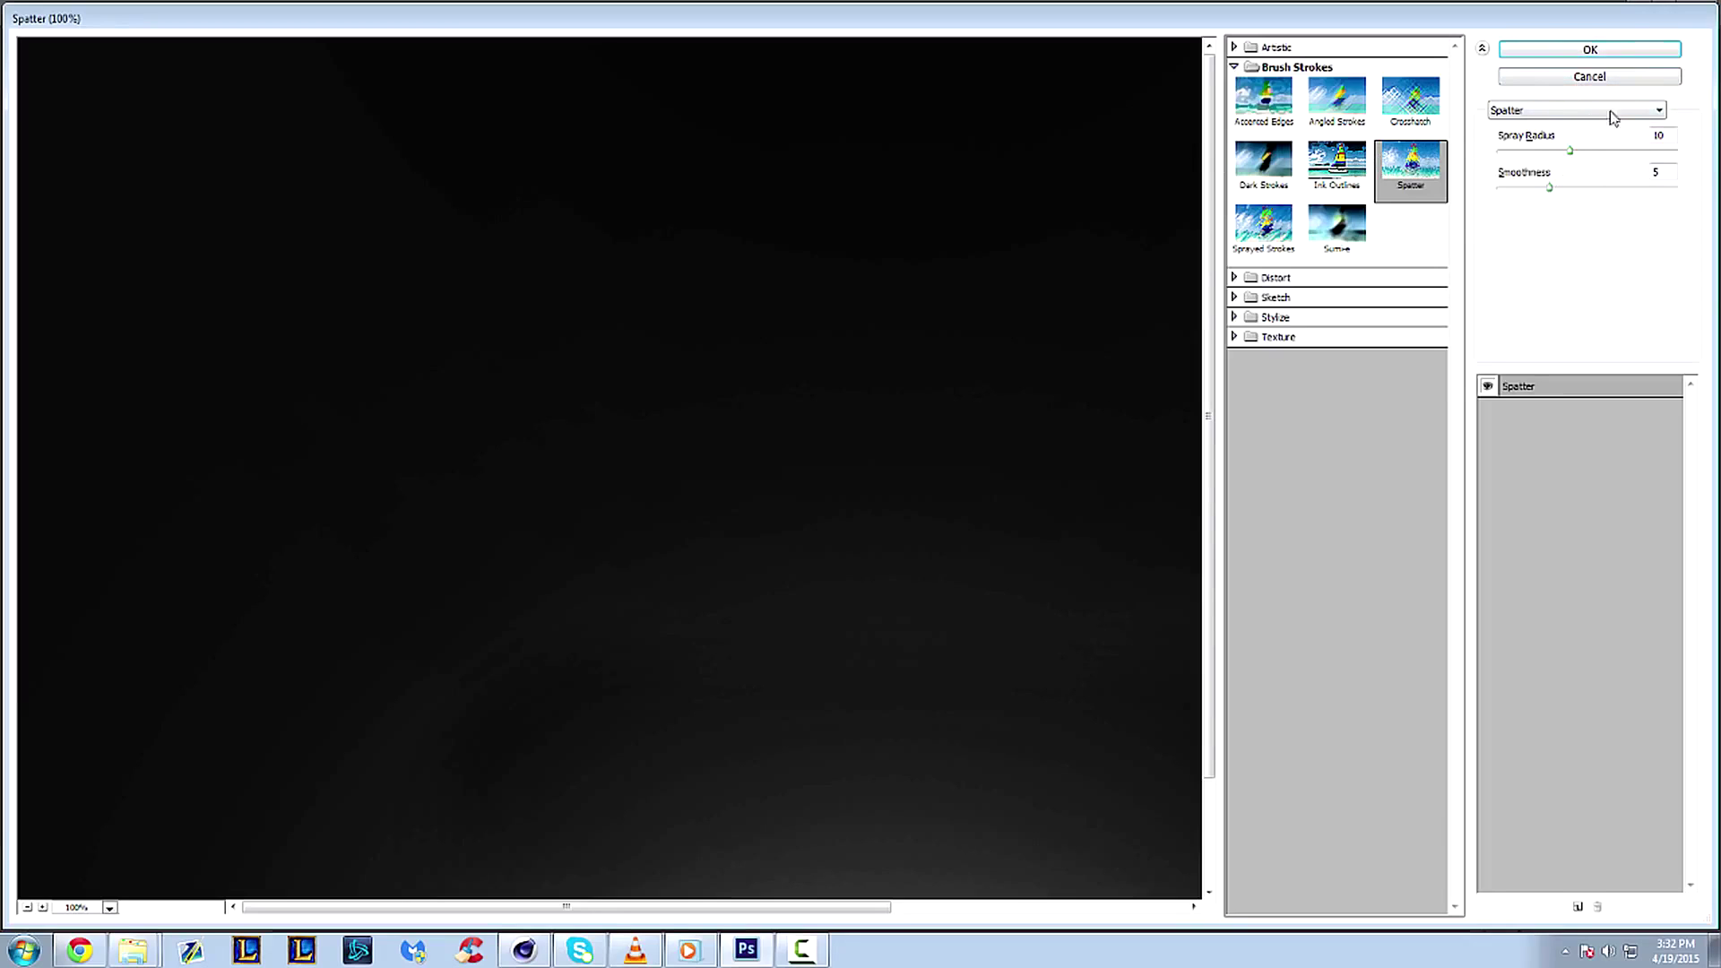
left_click(1591, 50)
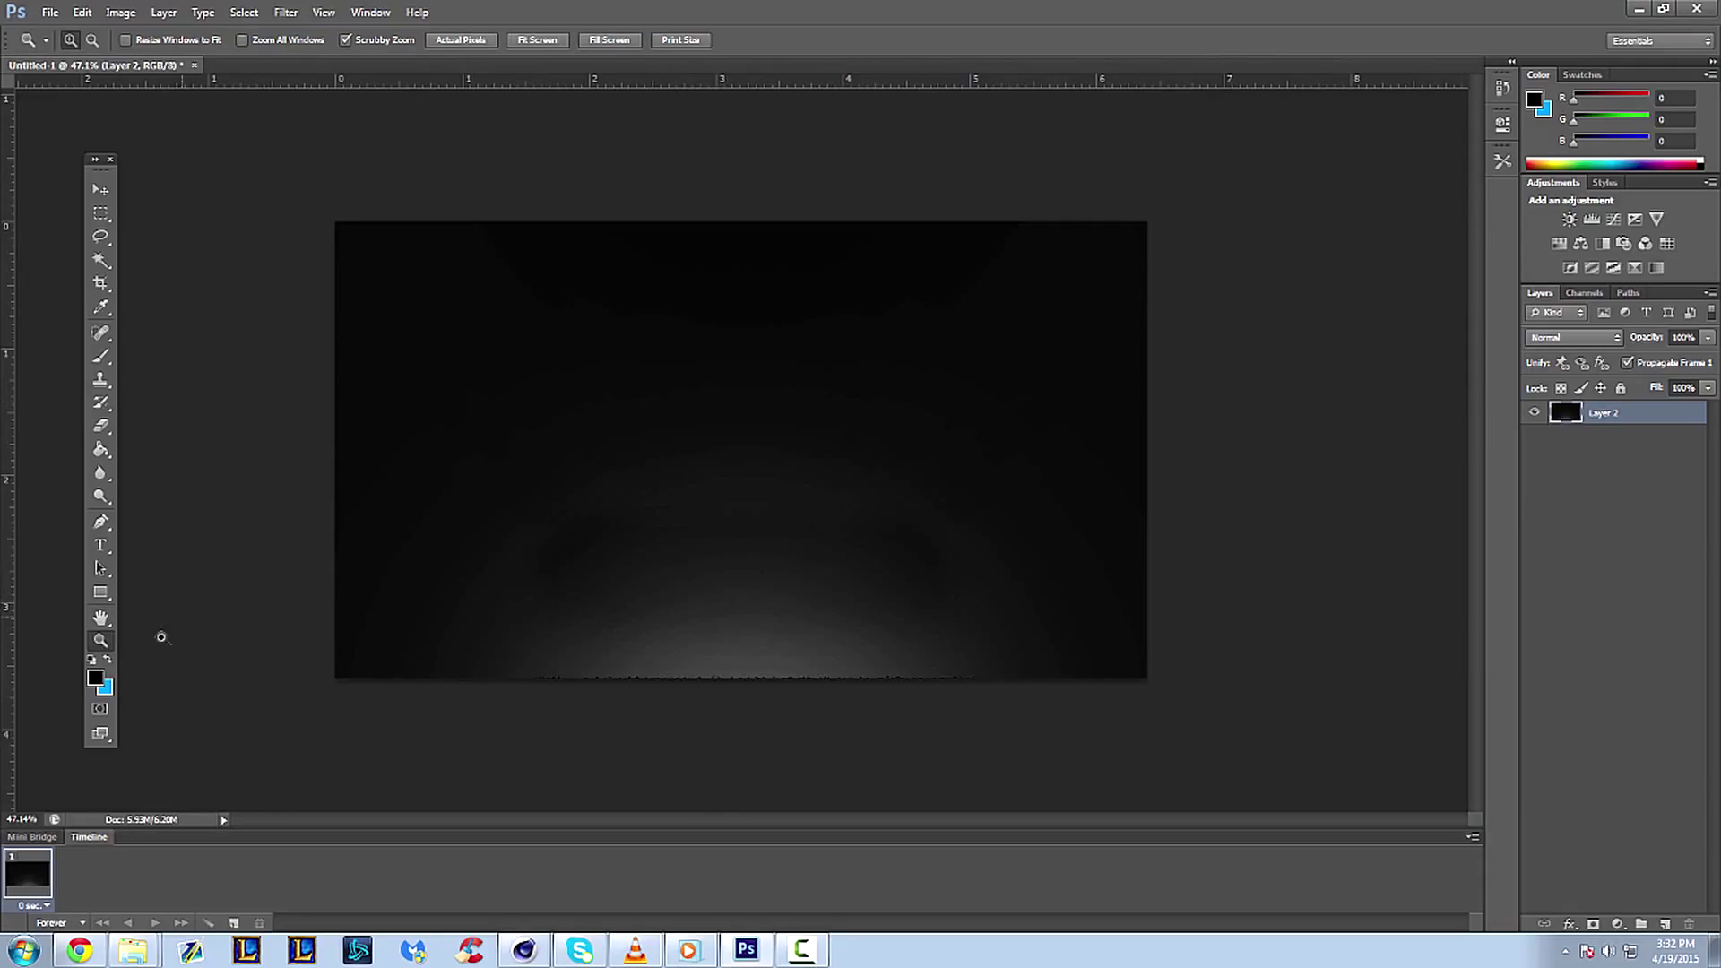
scroll(722, 584, "down", 5)
scroll(724, 581, "up", 7)
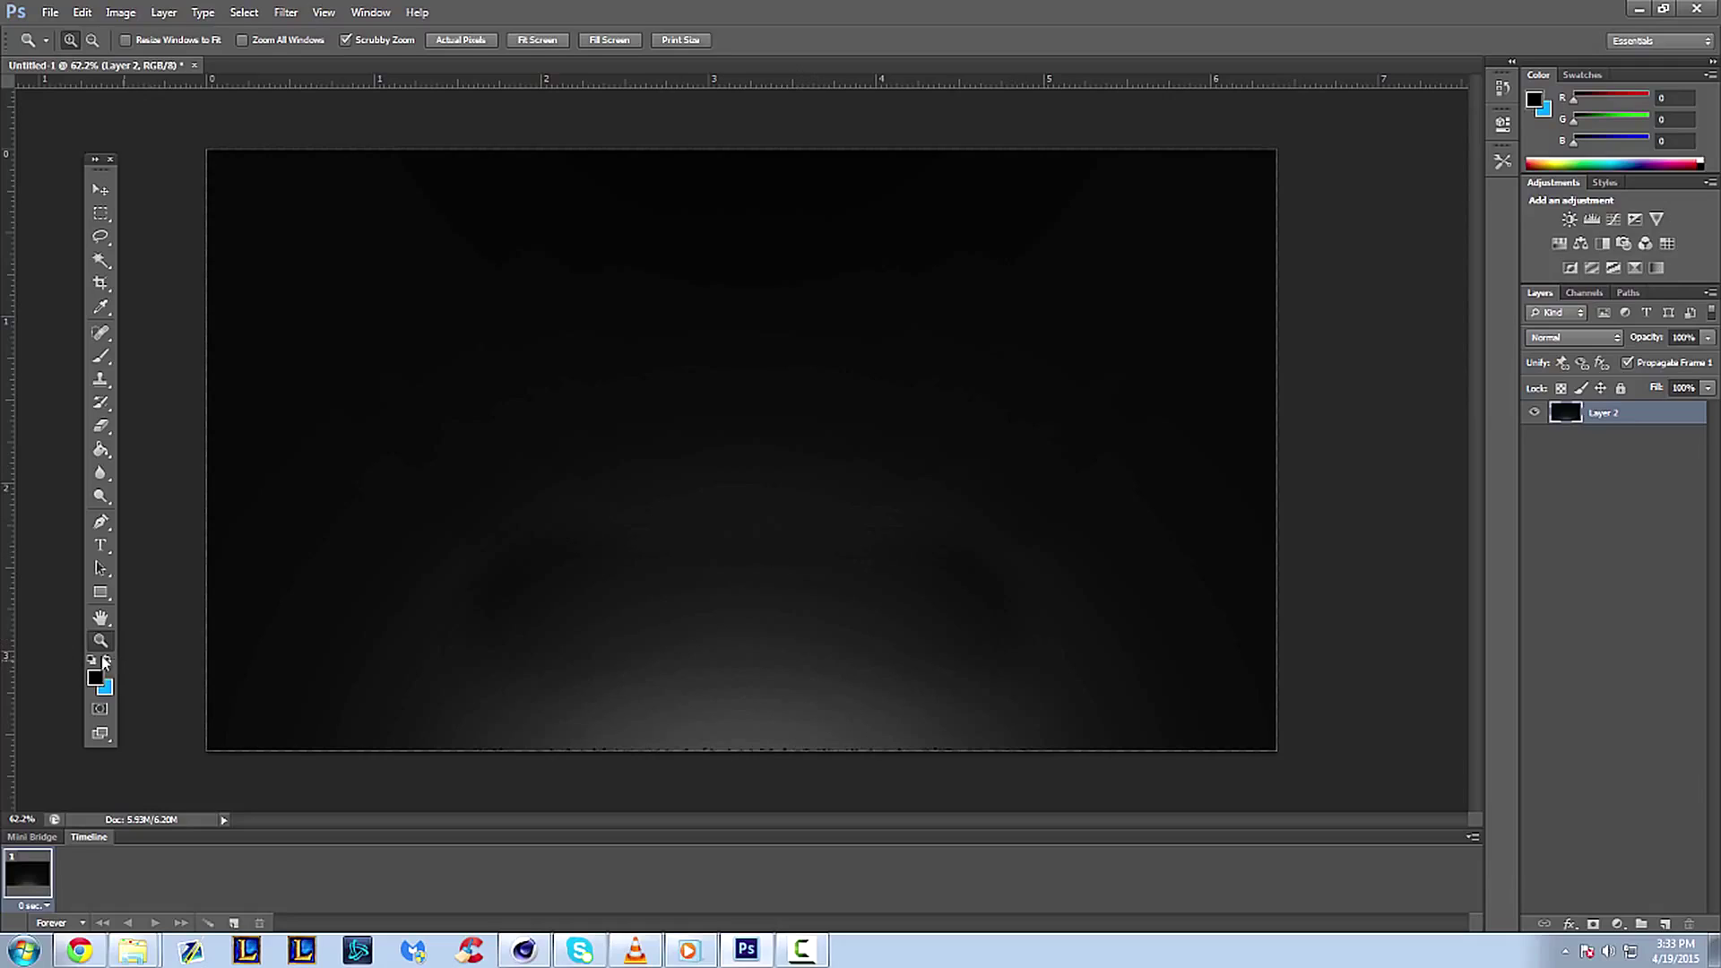
scroll(642, 476, "down", 6)
scroll(692, 481, "up", 4)
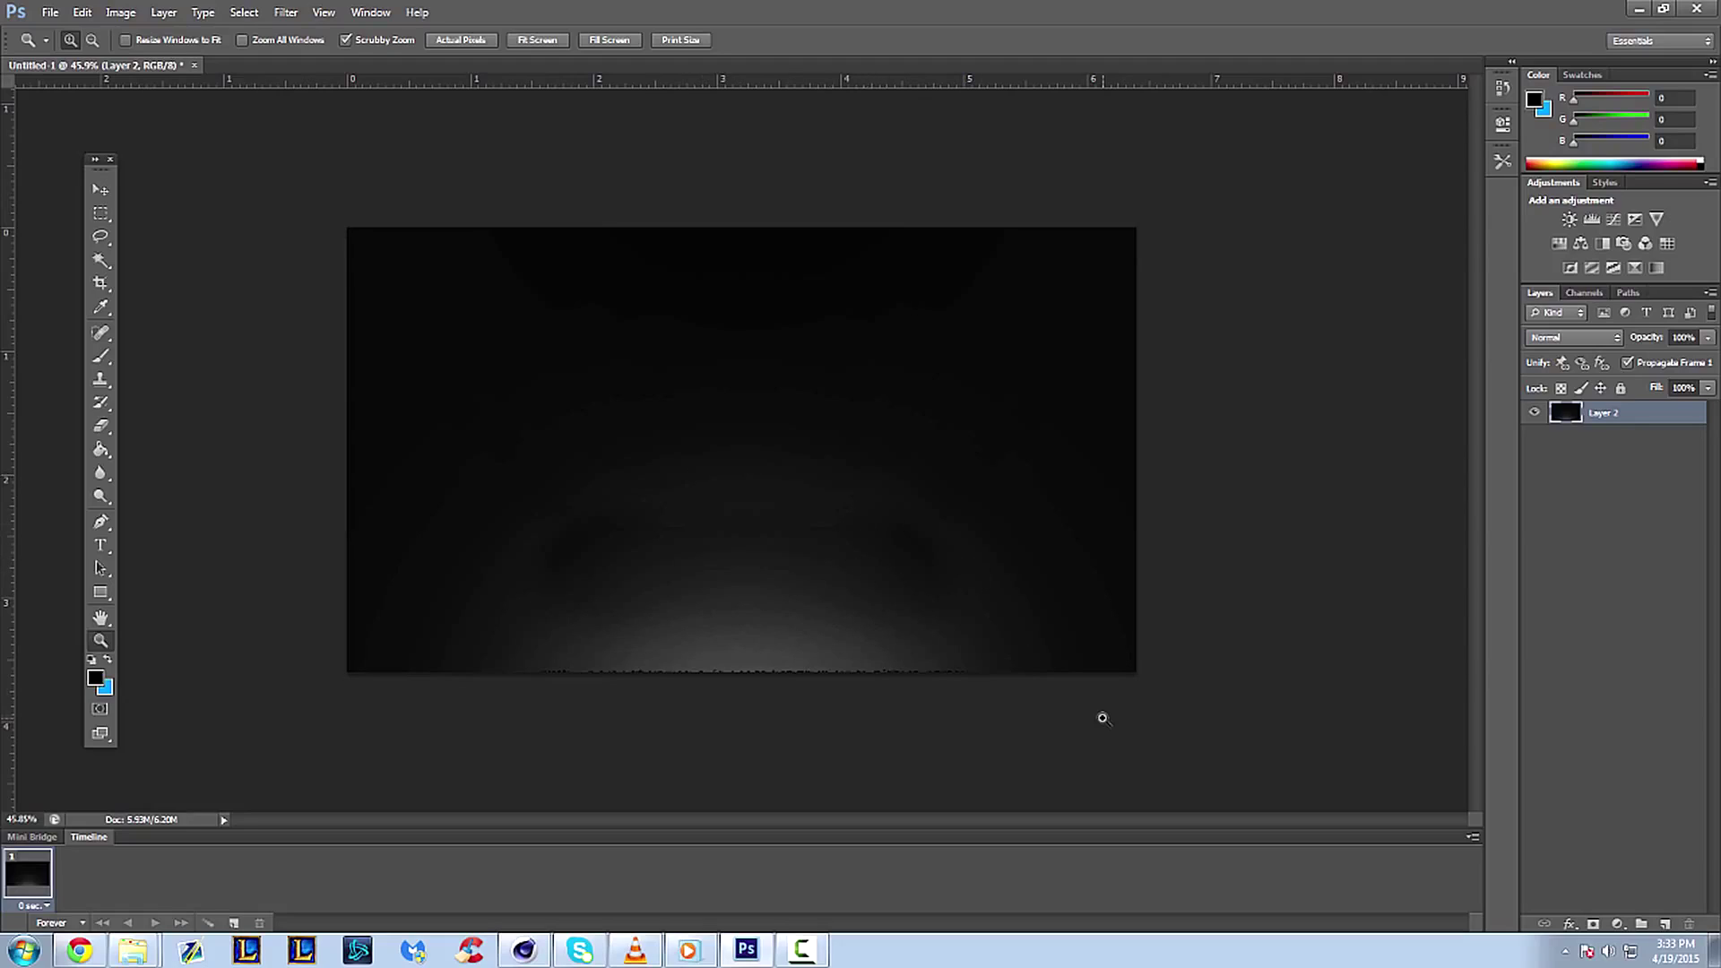
- Start a Hue/Saturation adjustment on the whole merged layer with Colorize enabled and saturation set to 50
key("ctrl+a")
key("ctrl+u")
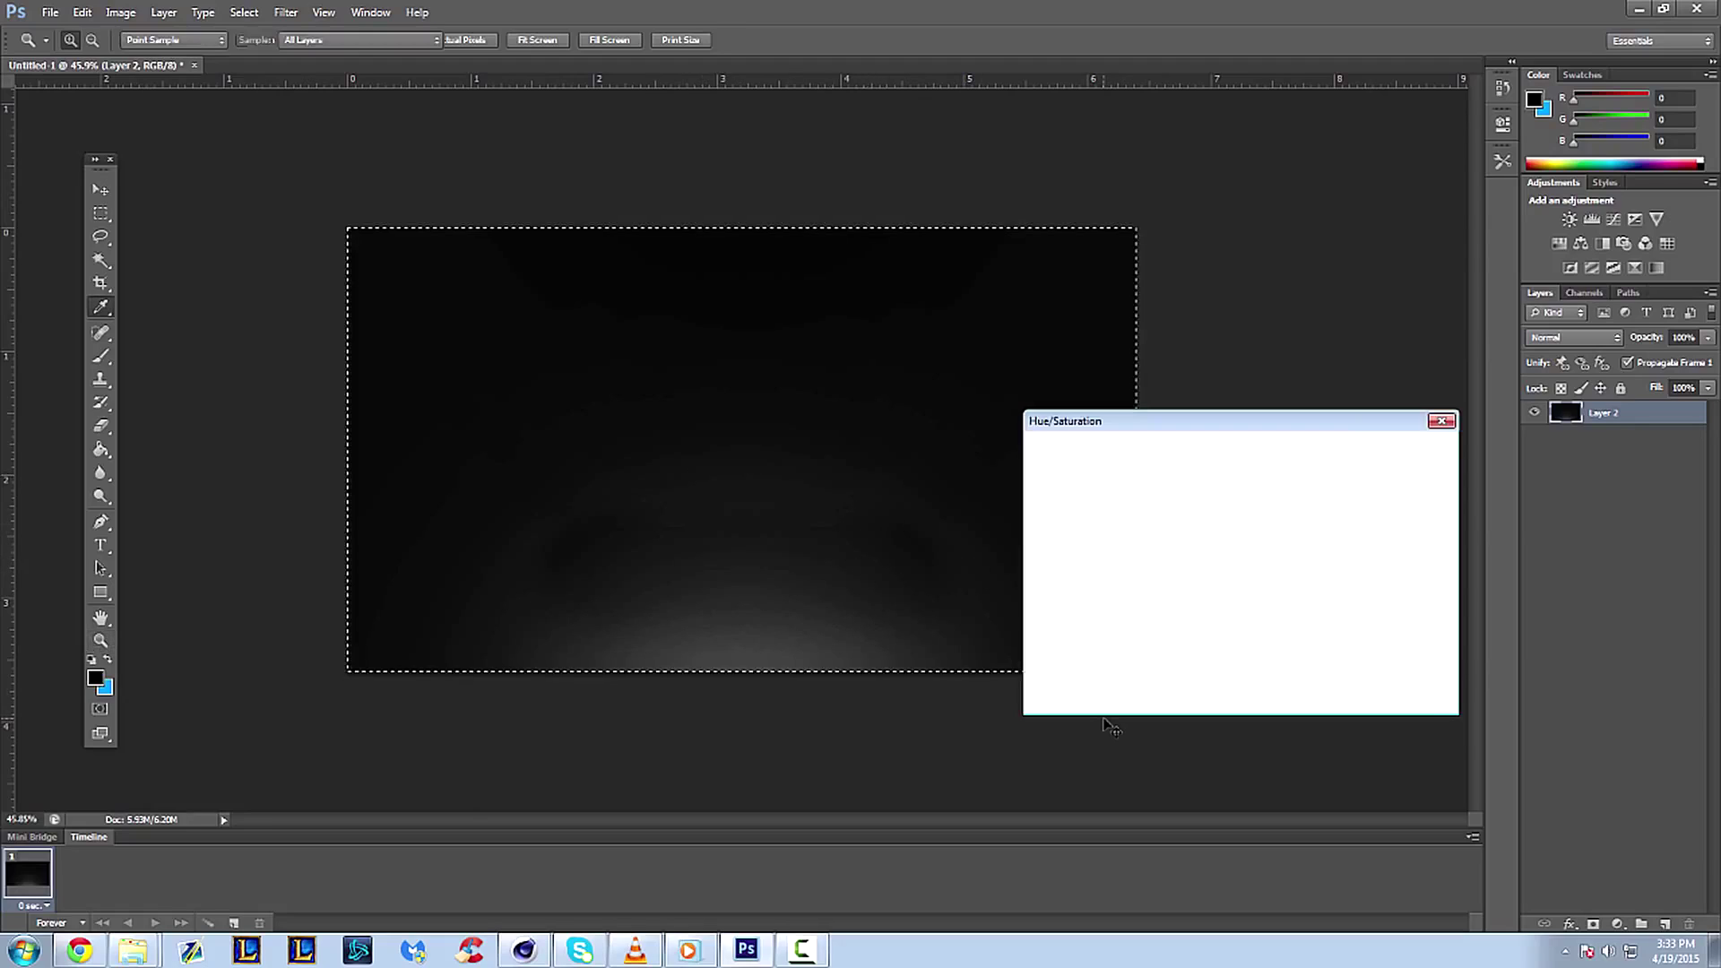
mouse_move(1153, 421)
left_mouse_down()
mouse_move(936, 402)
mouse_move(976, 362)
mouse_move(1156, 375)
mouse_move(1204, 420)
mouse_move(1180, 411)
left_mouse_up()
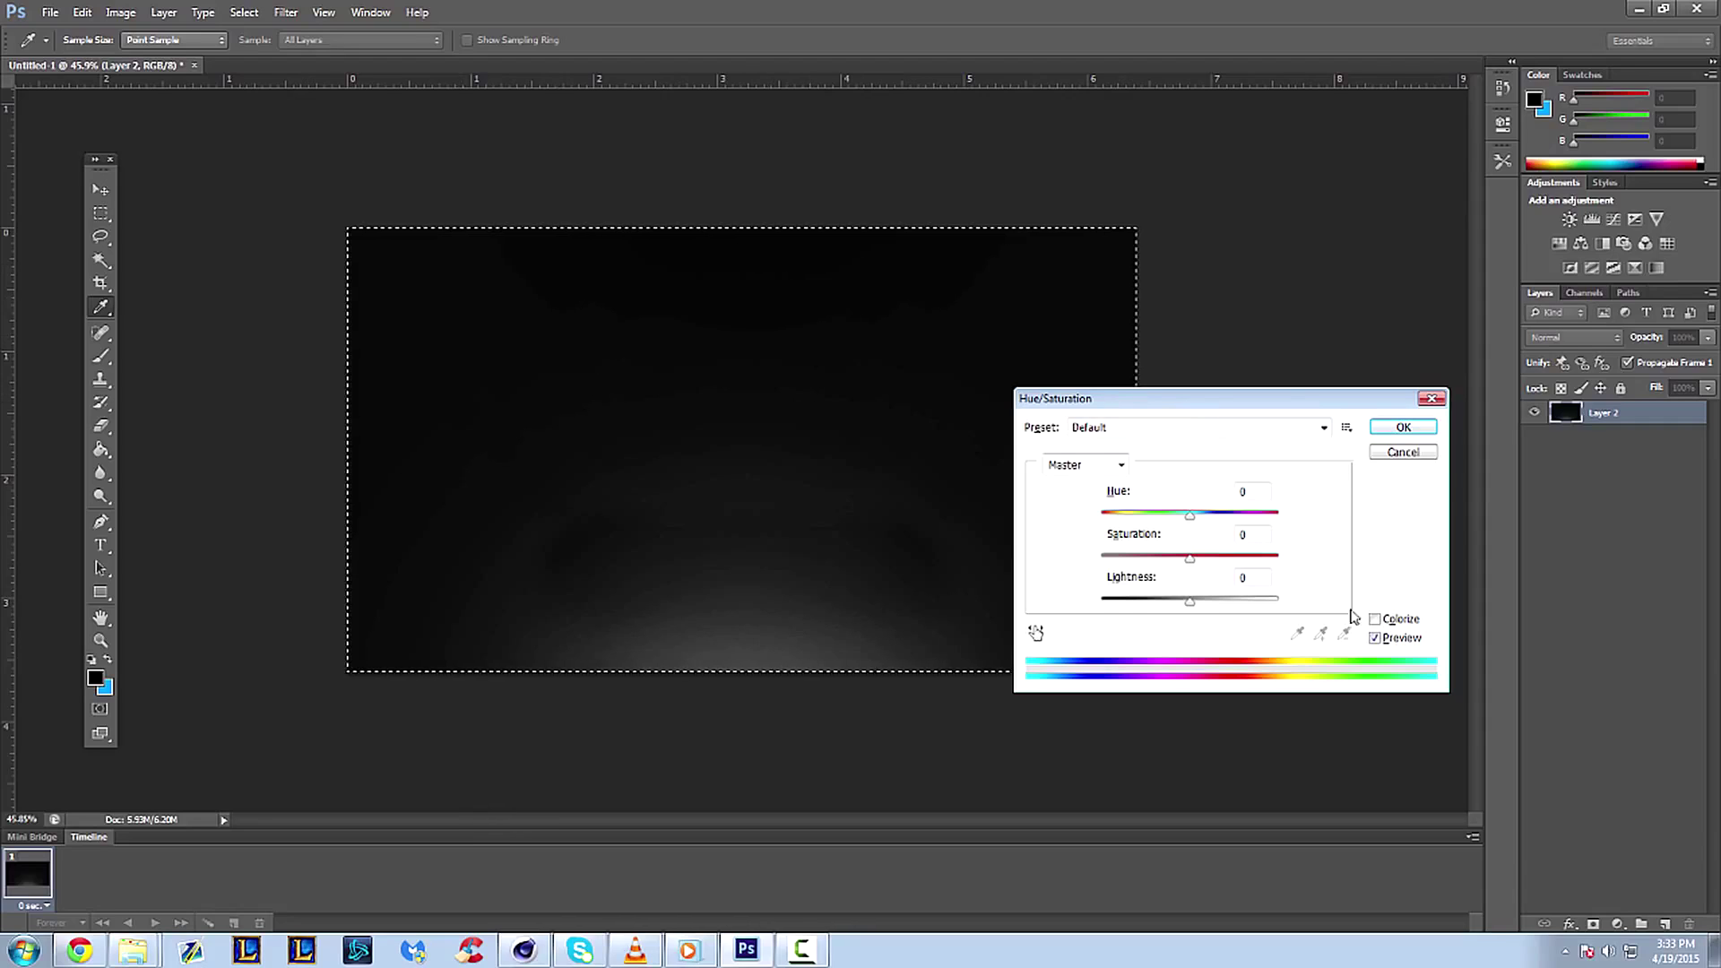
left_click(1377, 621)
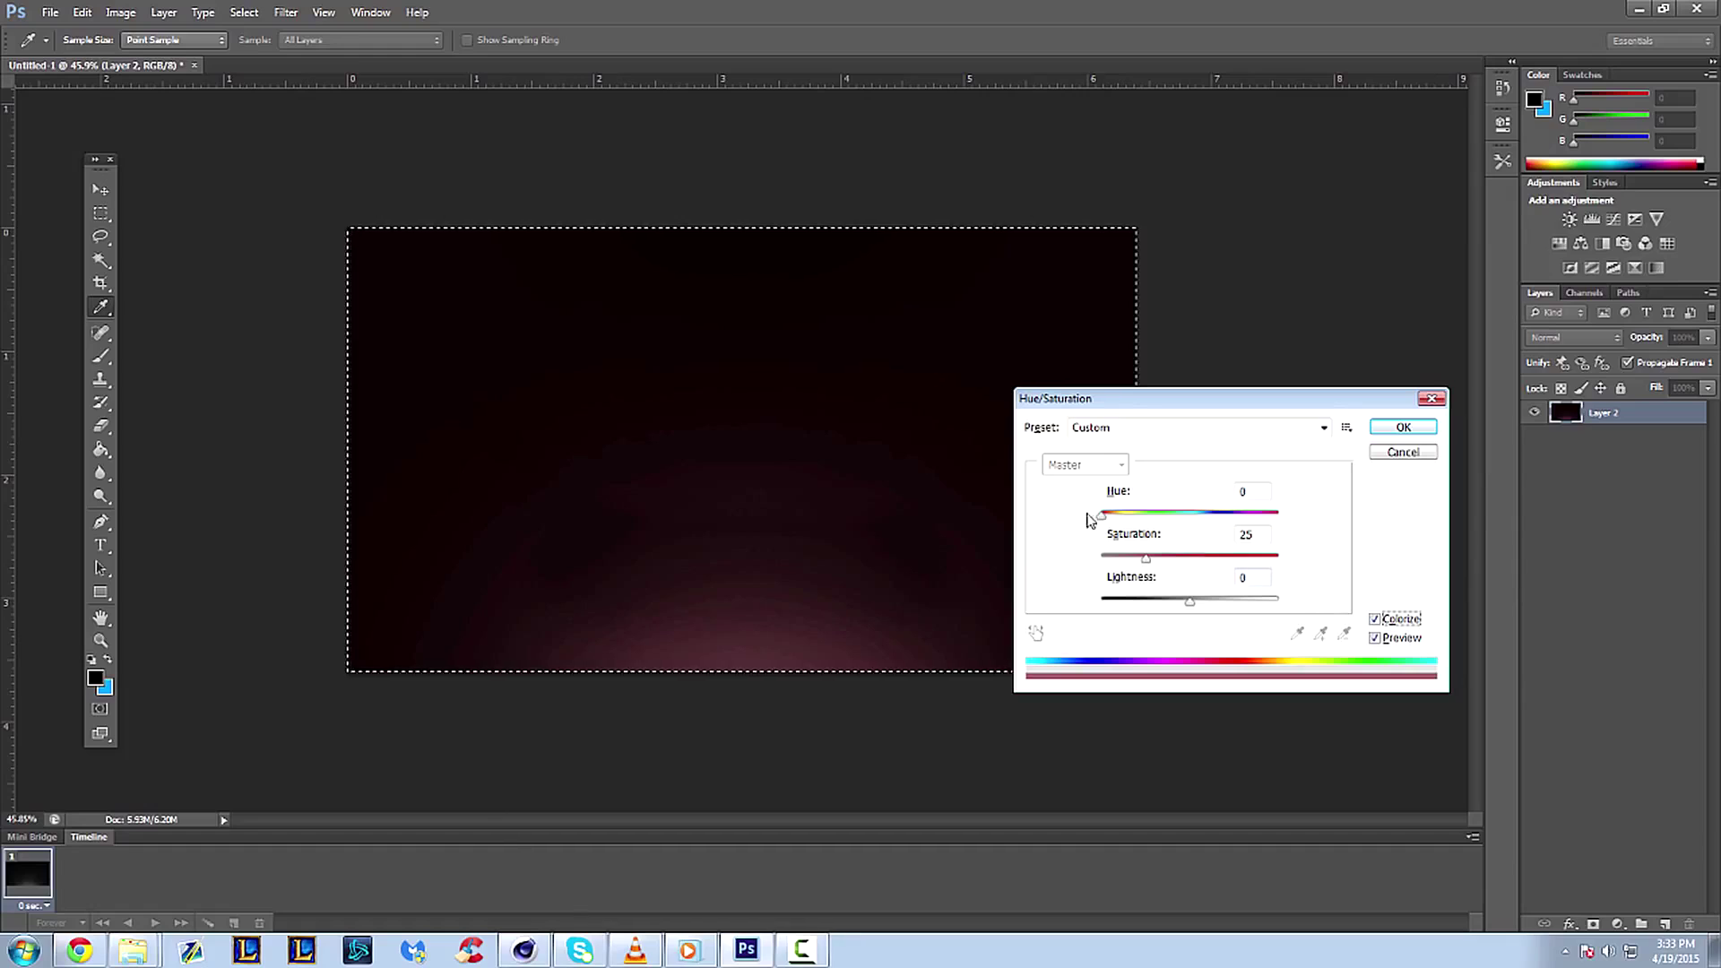
double_click(1247, 535)
type("50")
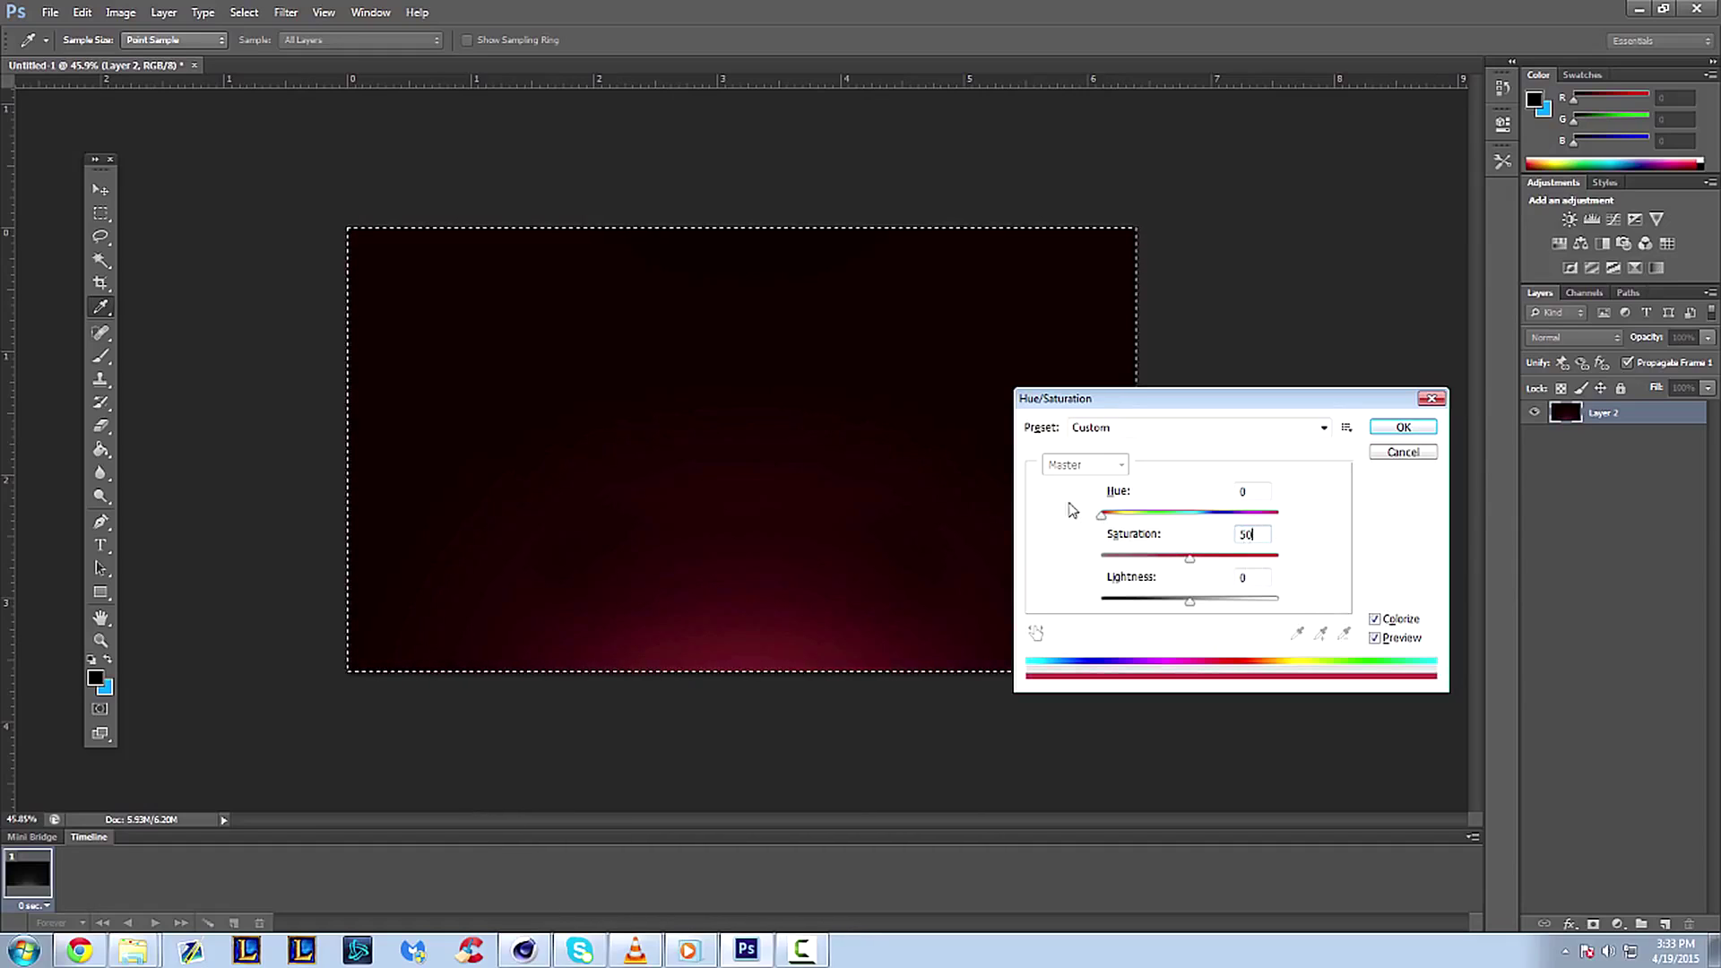
- Set the hue to 200 for a blue tint, apply the Hue/Saturation adjustment and clear the selection
left_click_drag(1102, 522, 1204, 522)
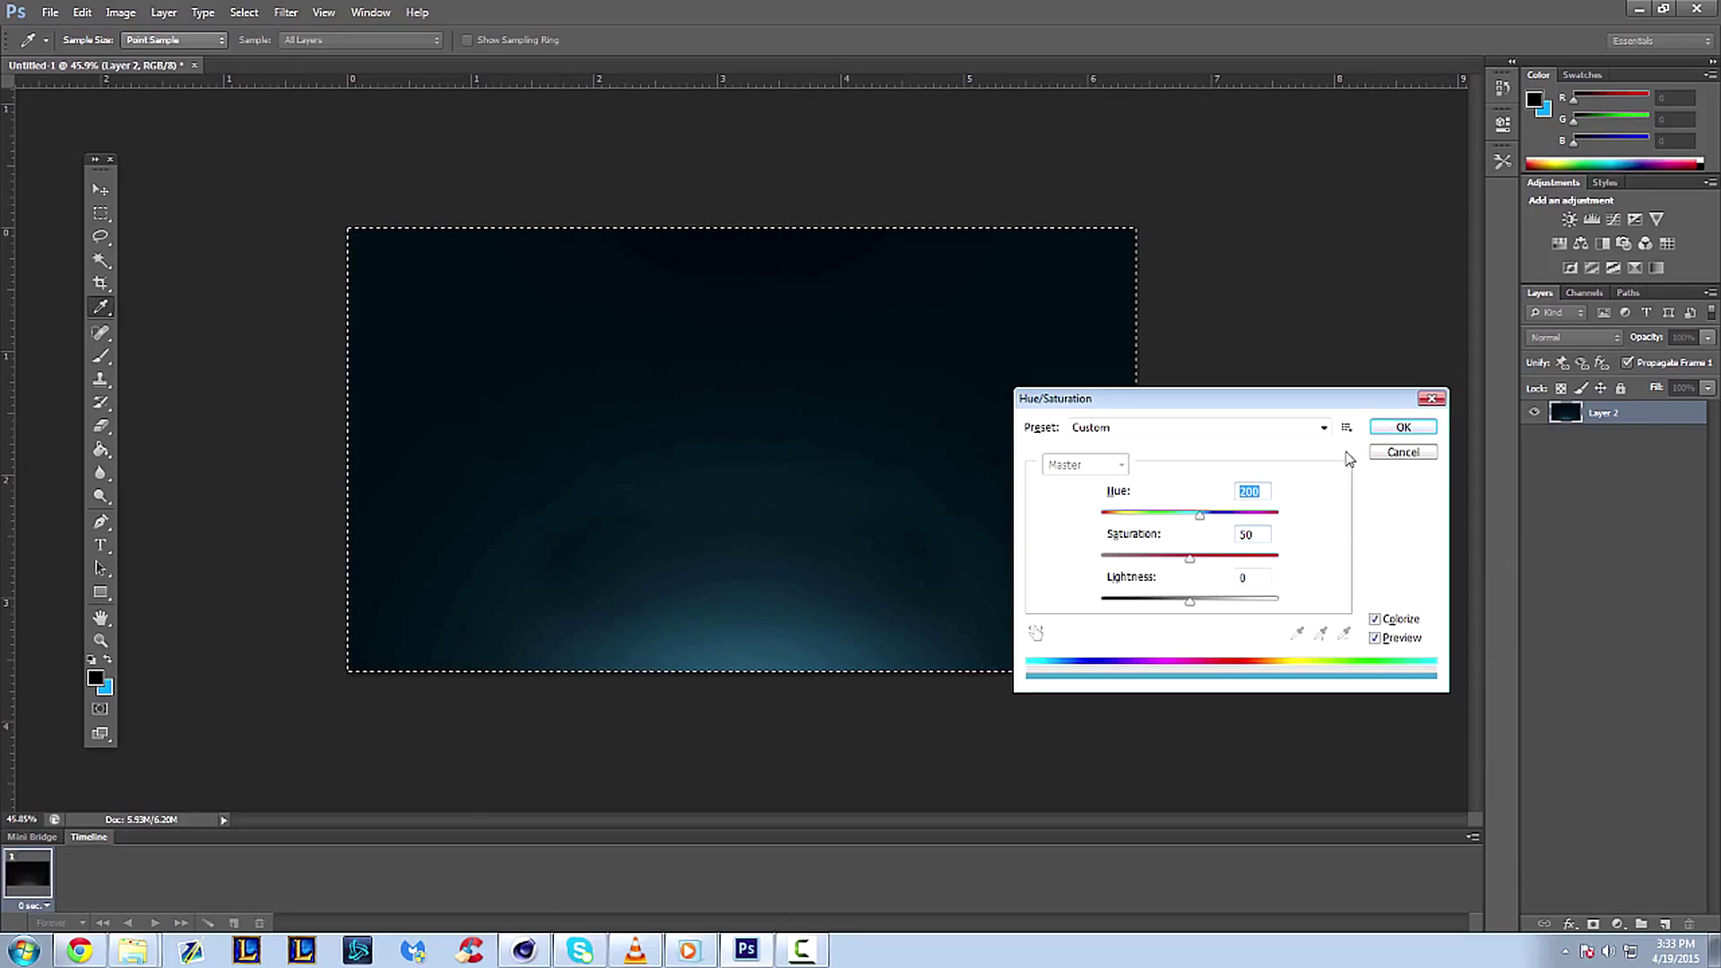
left_click(1404, 426)
key("z")
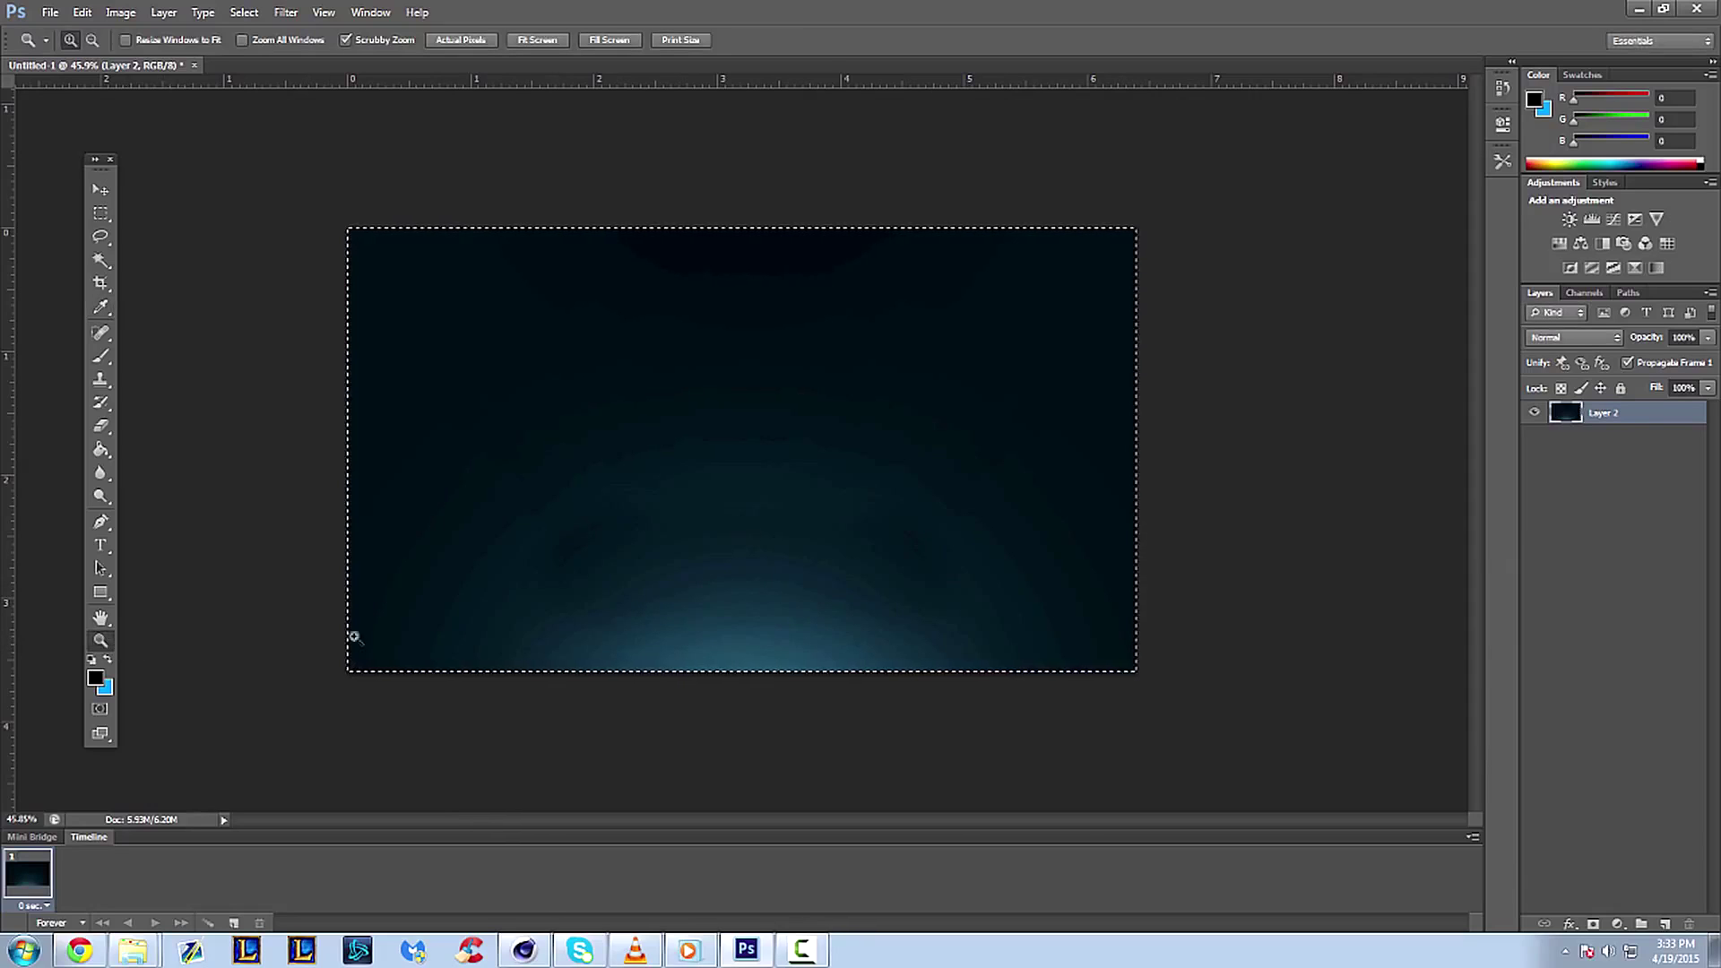
left_click_drag(704, 549, 716, 530)
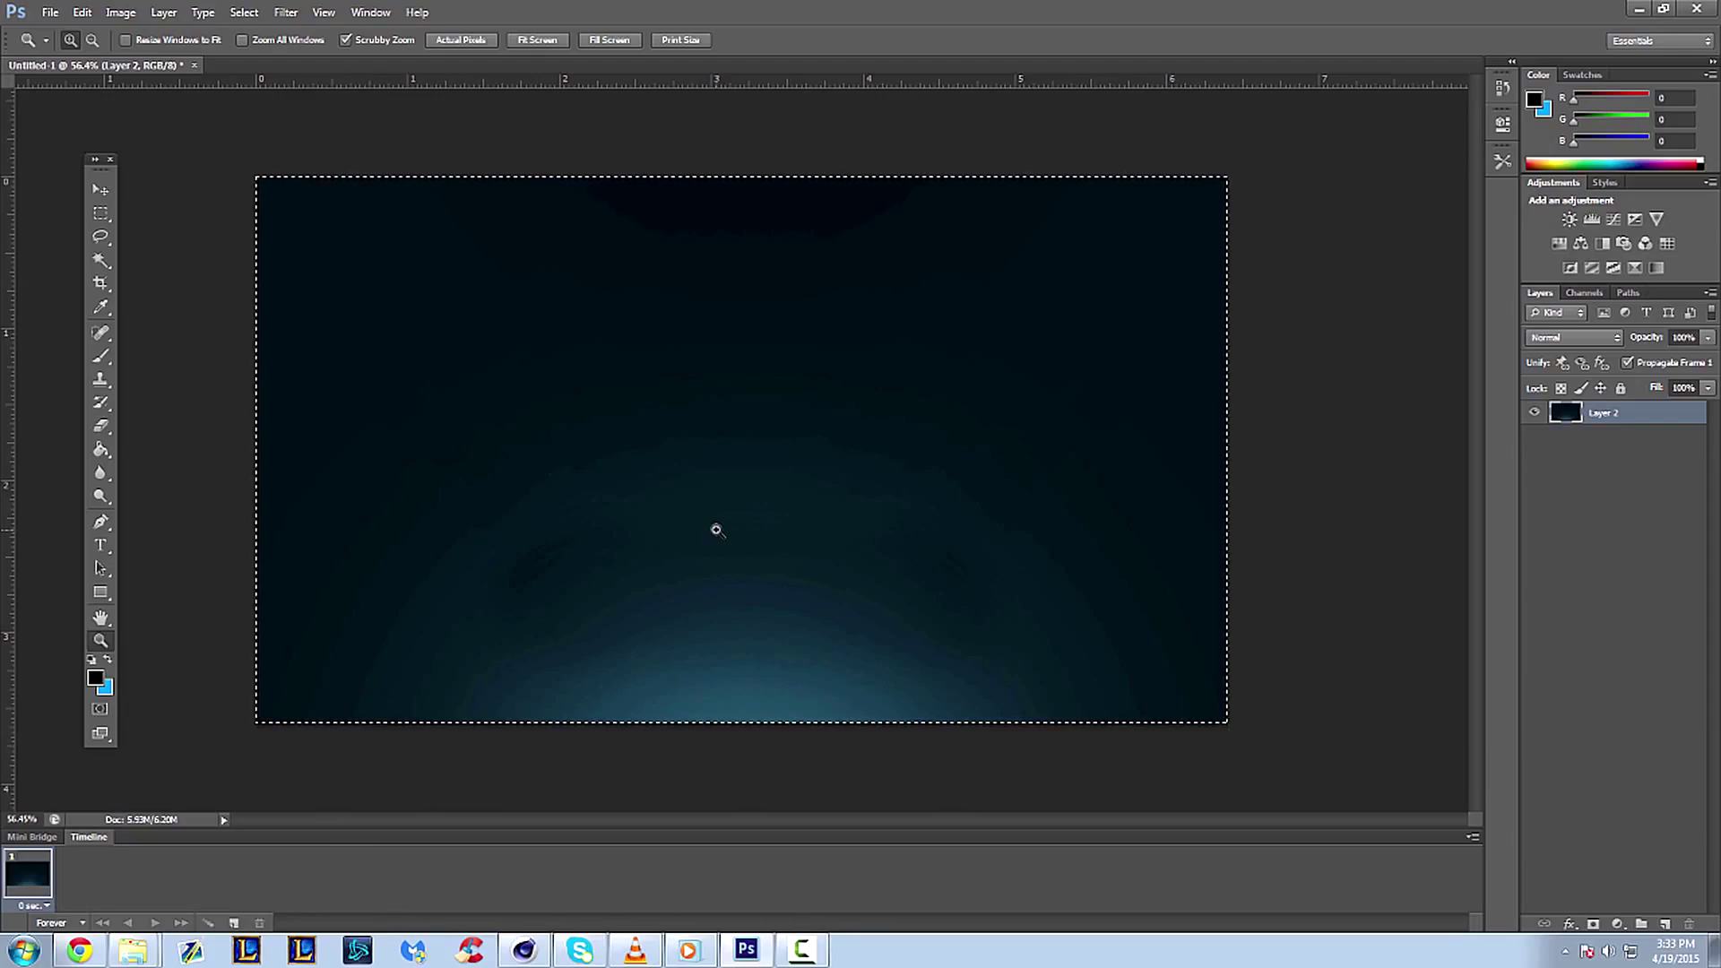
key("ctrl+d")
key("v")
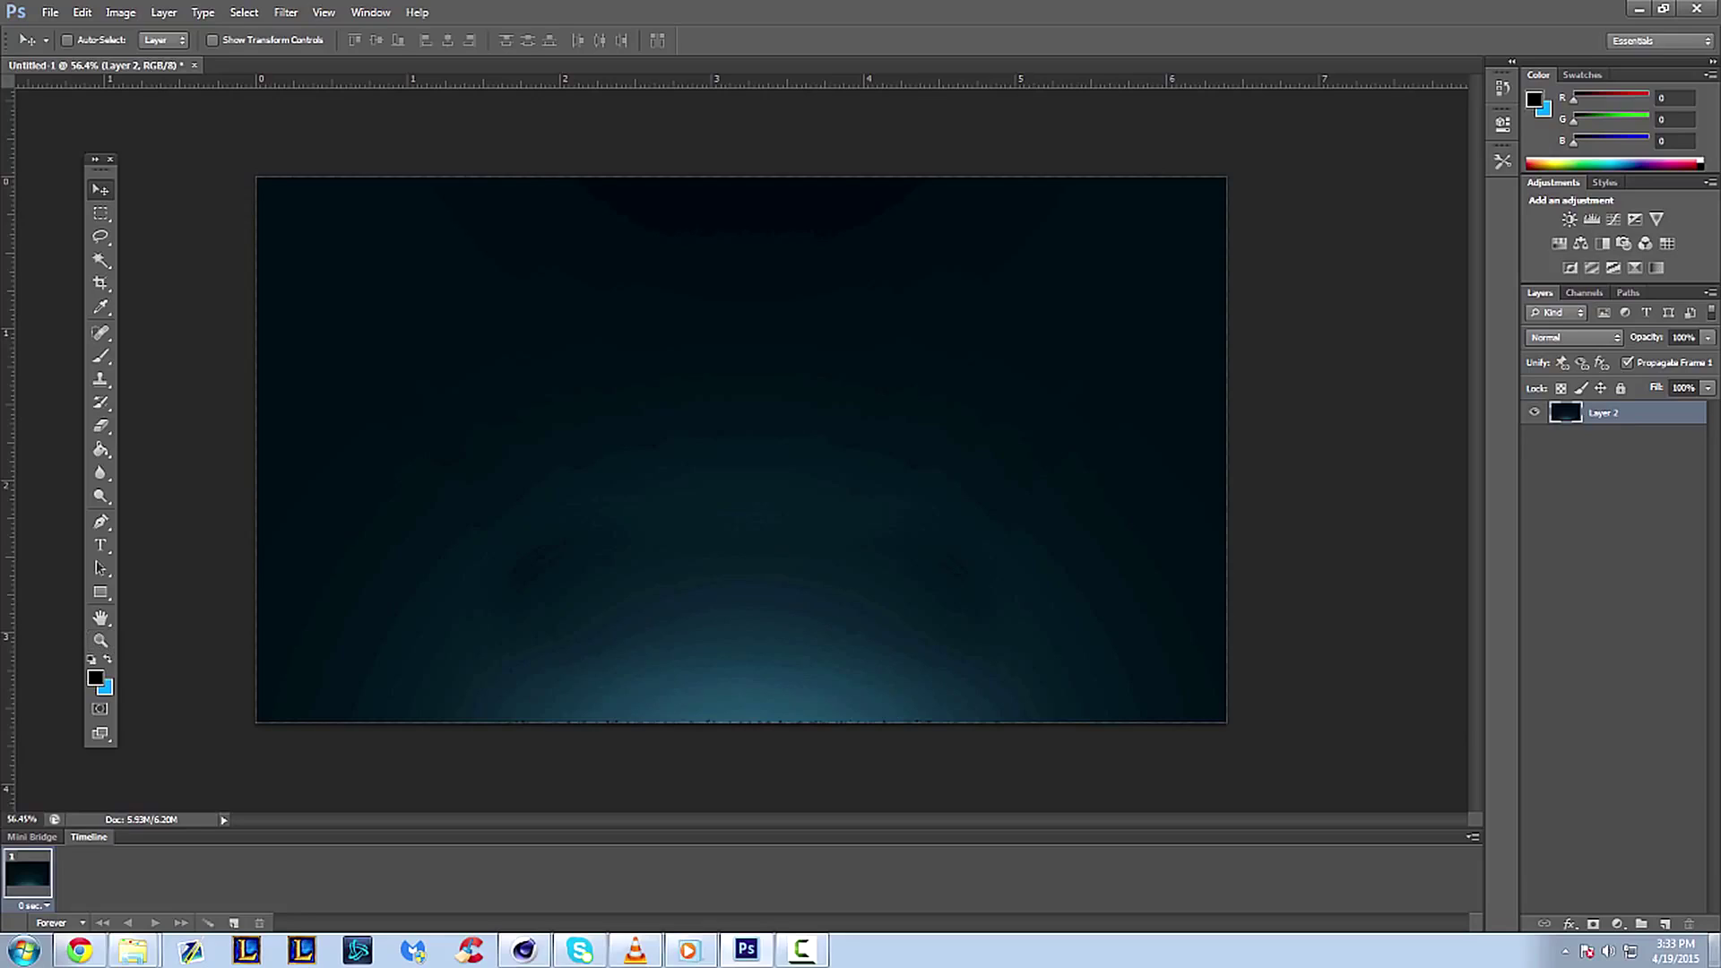
- Add a new layer above the tinted background and fill it with the Clouds render filter
left_click(1665, 923)
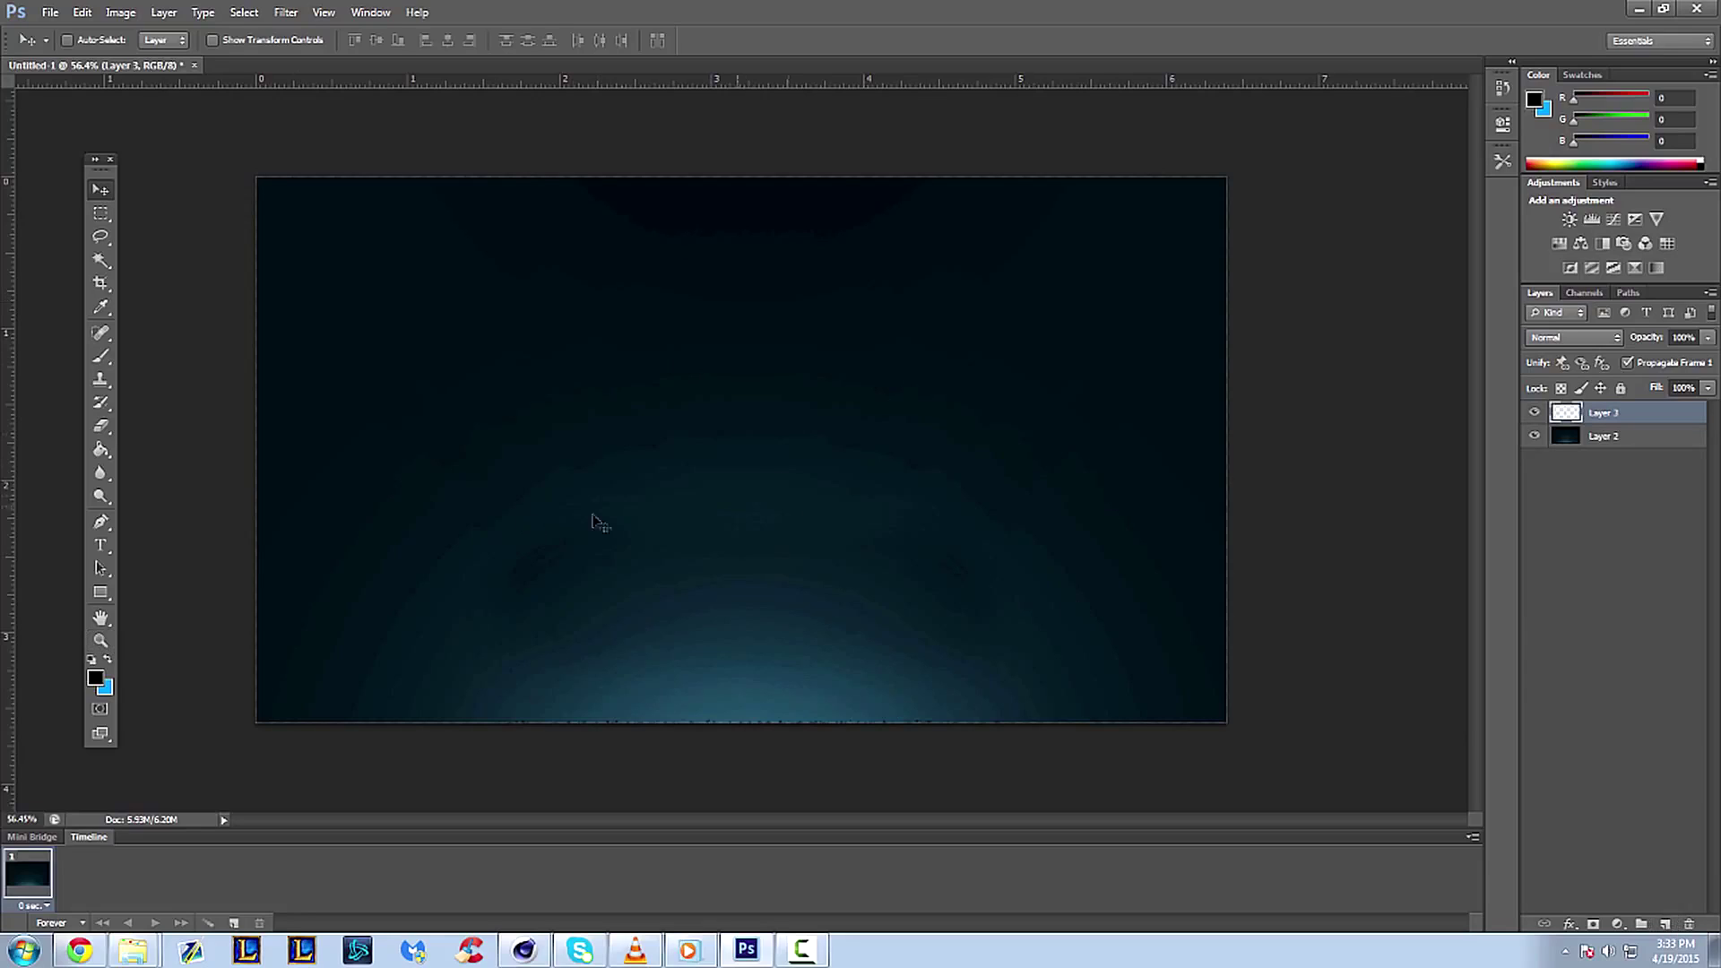
left_click(100, 642)
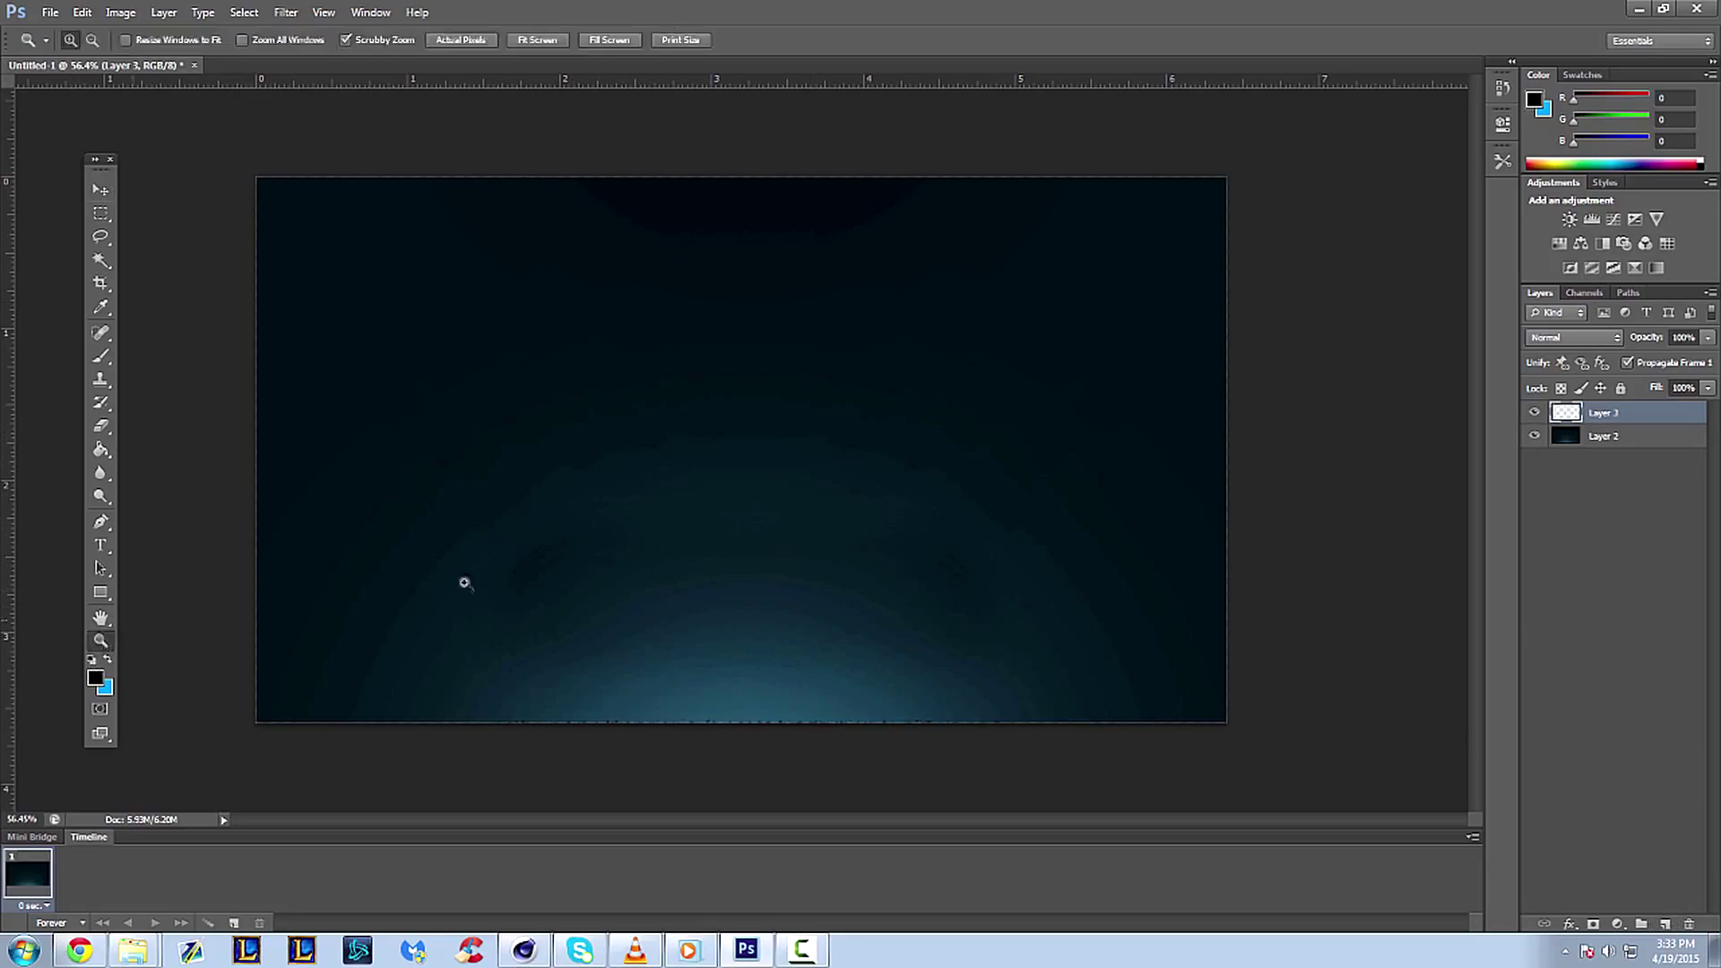
left_click_drag(762, 531, 664, 608)
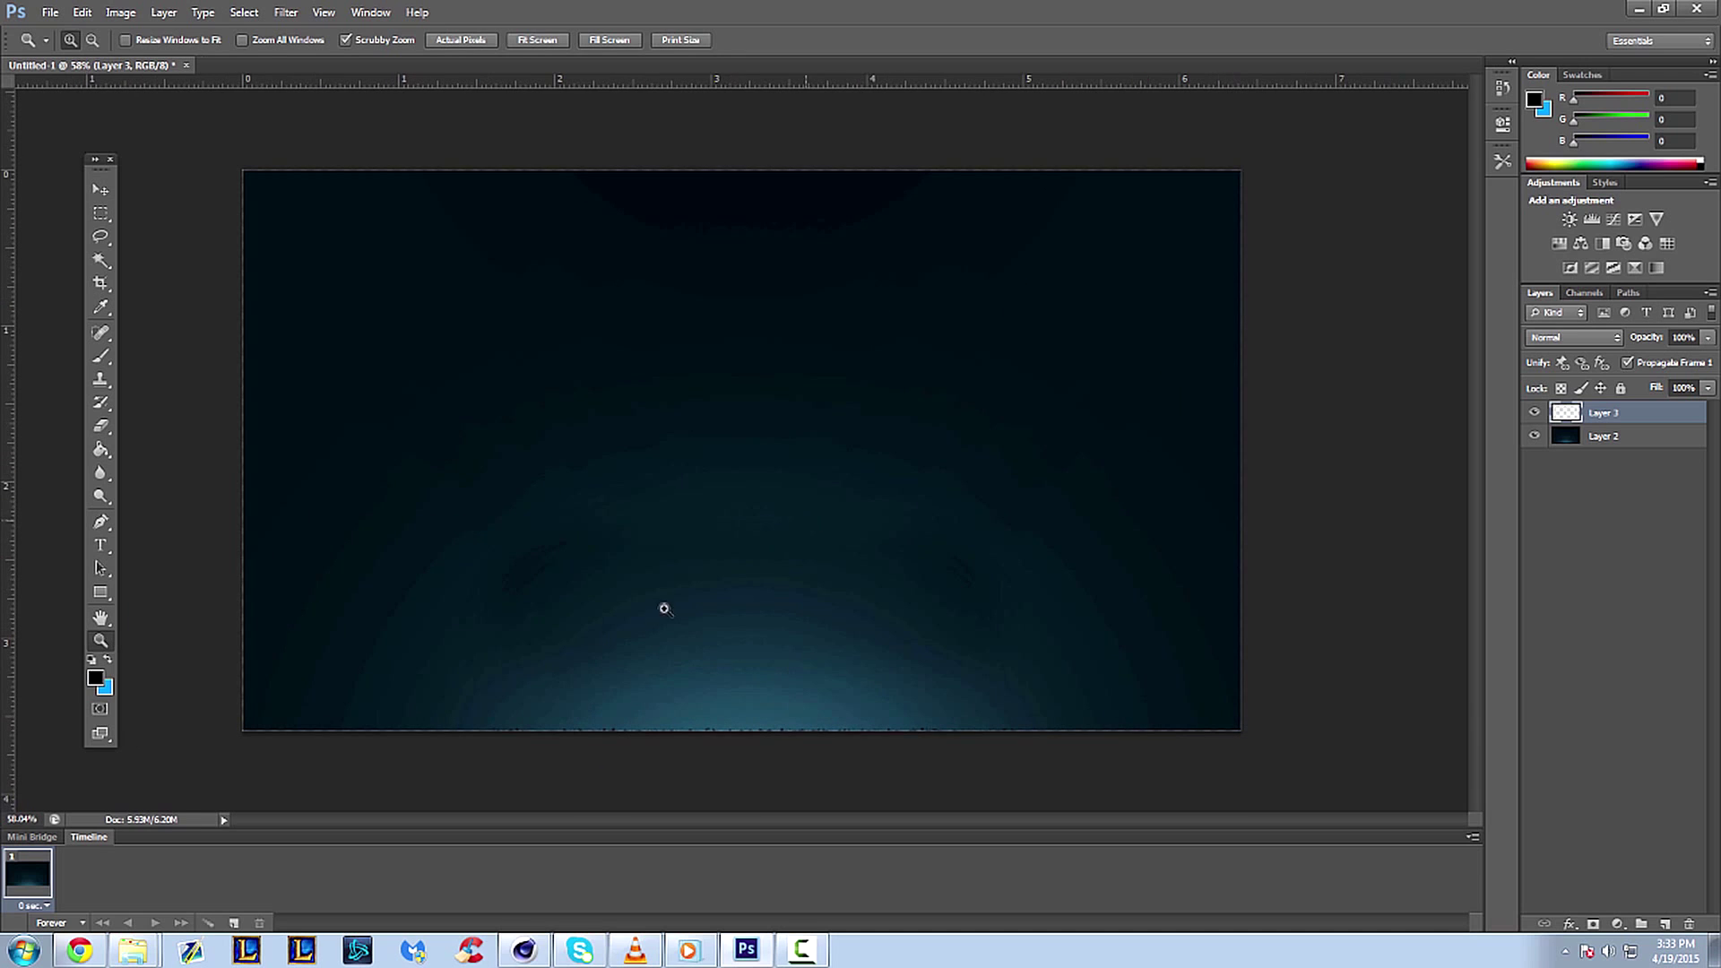
left_click_drag(910, 518, 819, 541)
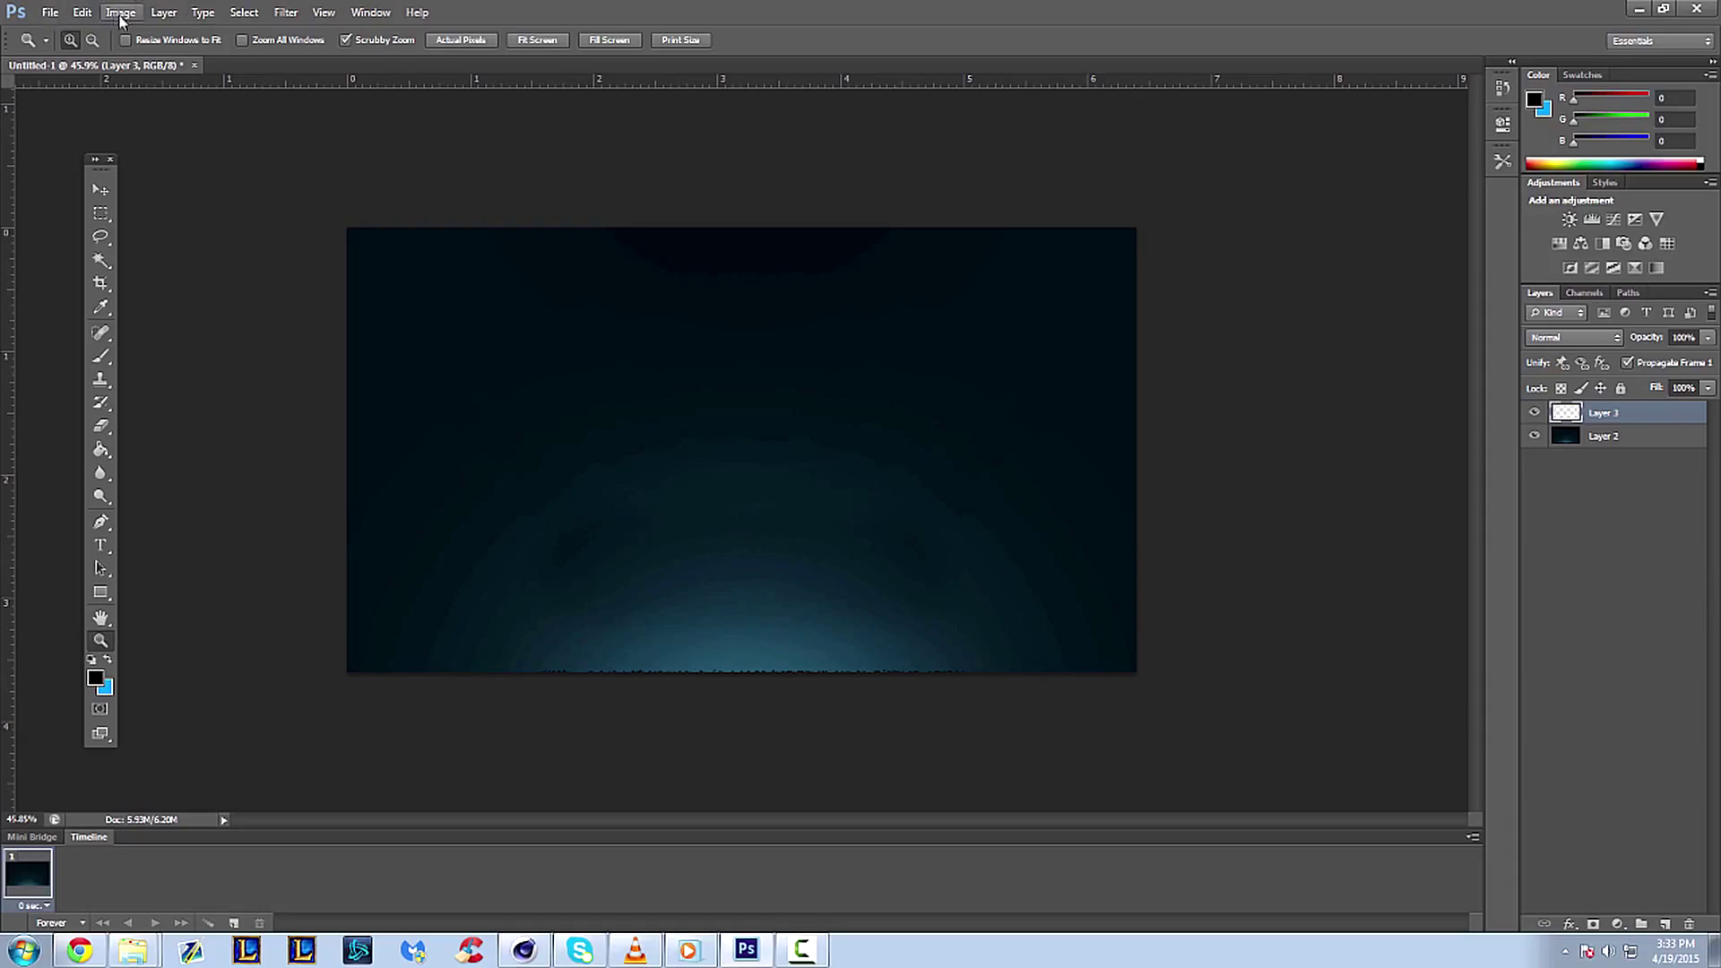
left_click(285, 14)
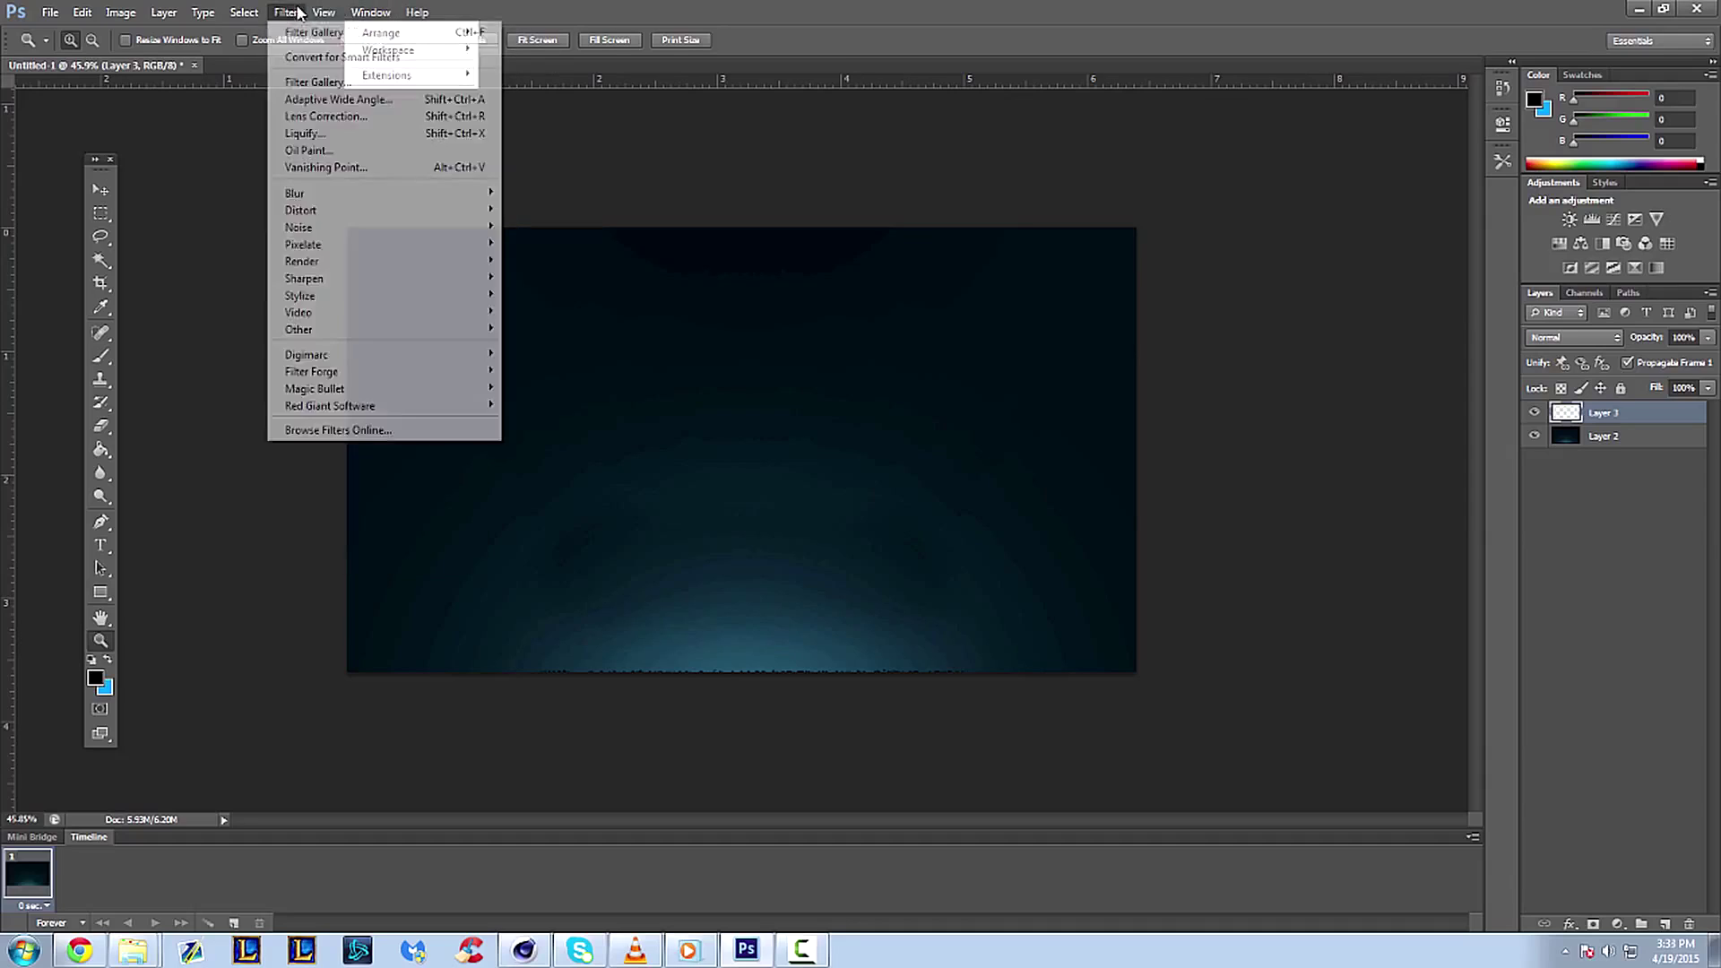
mouse_move(384, 262)
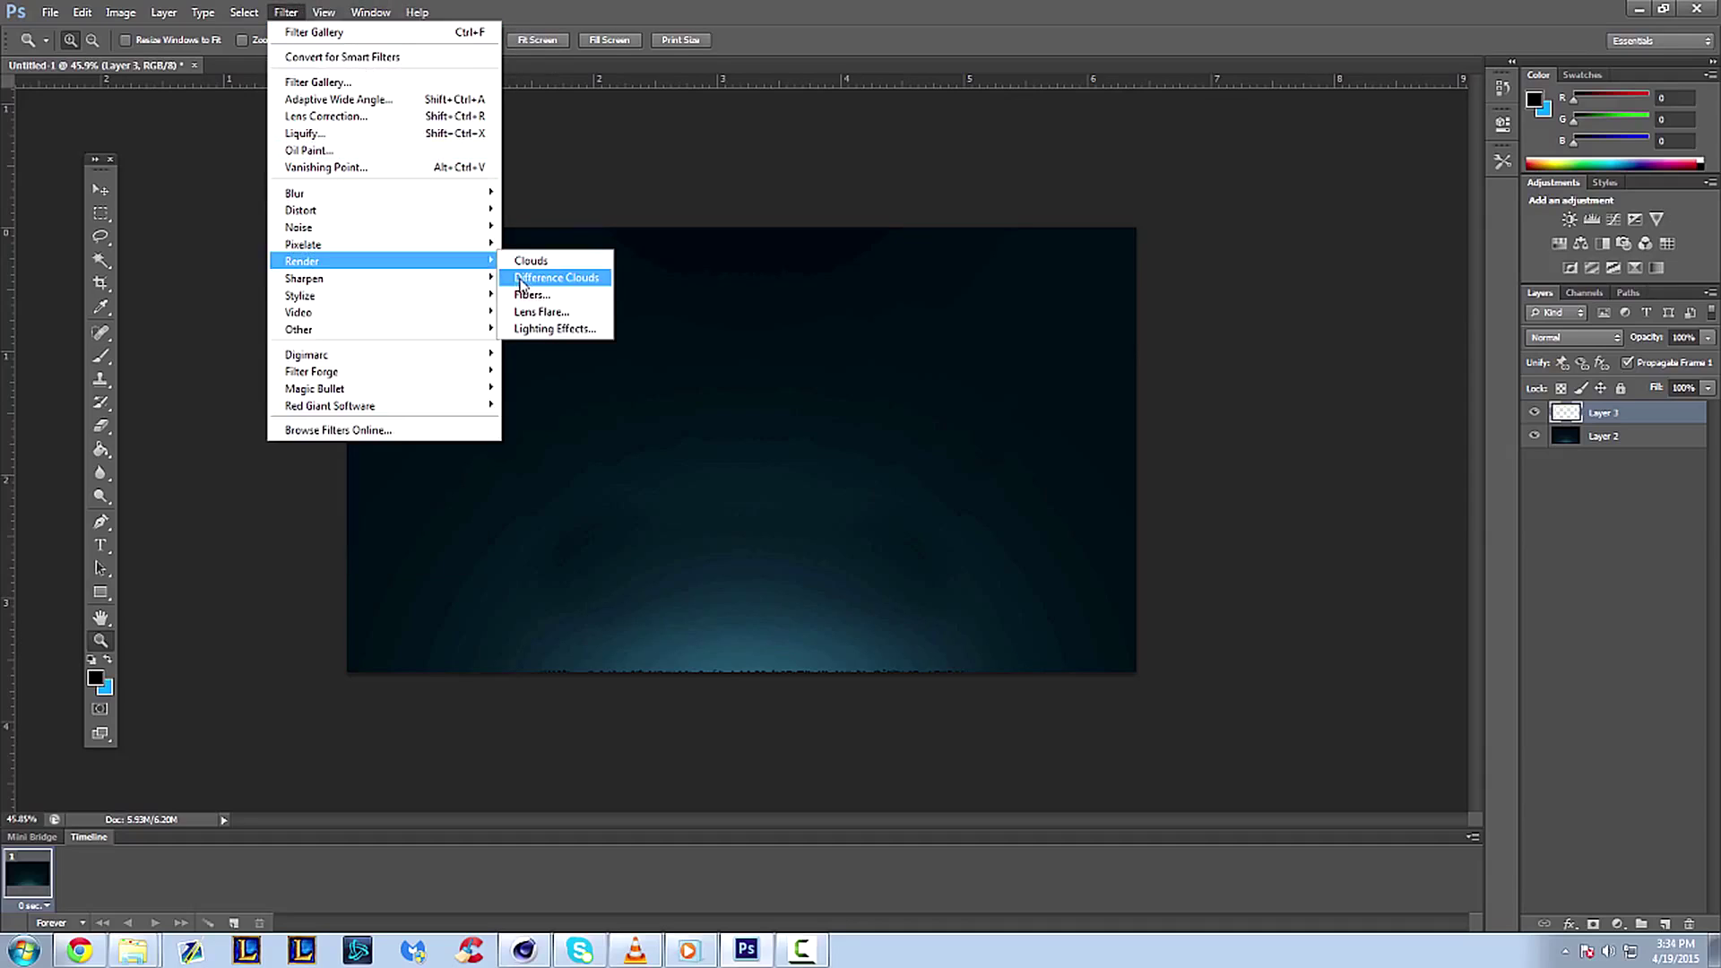
left_click(527, 265)
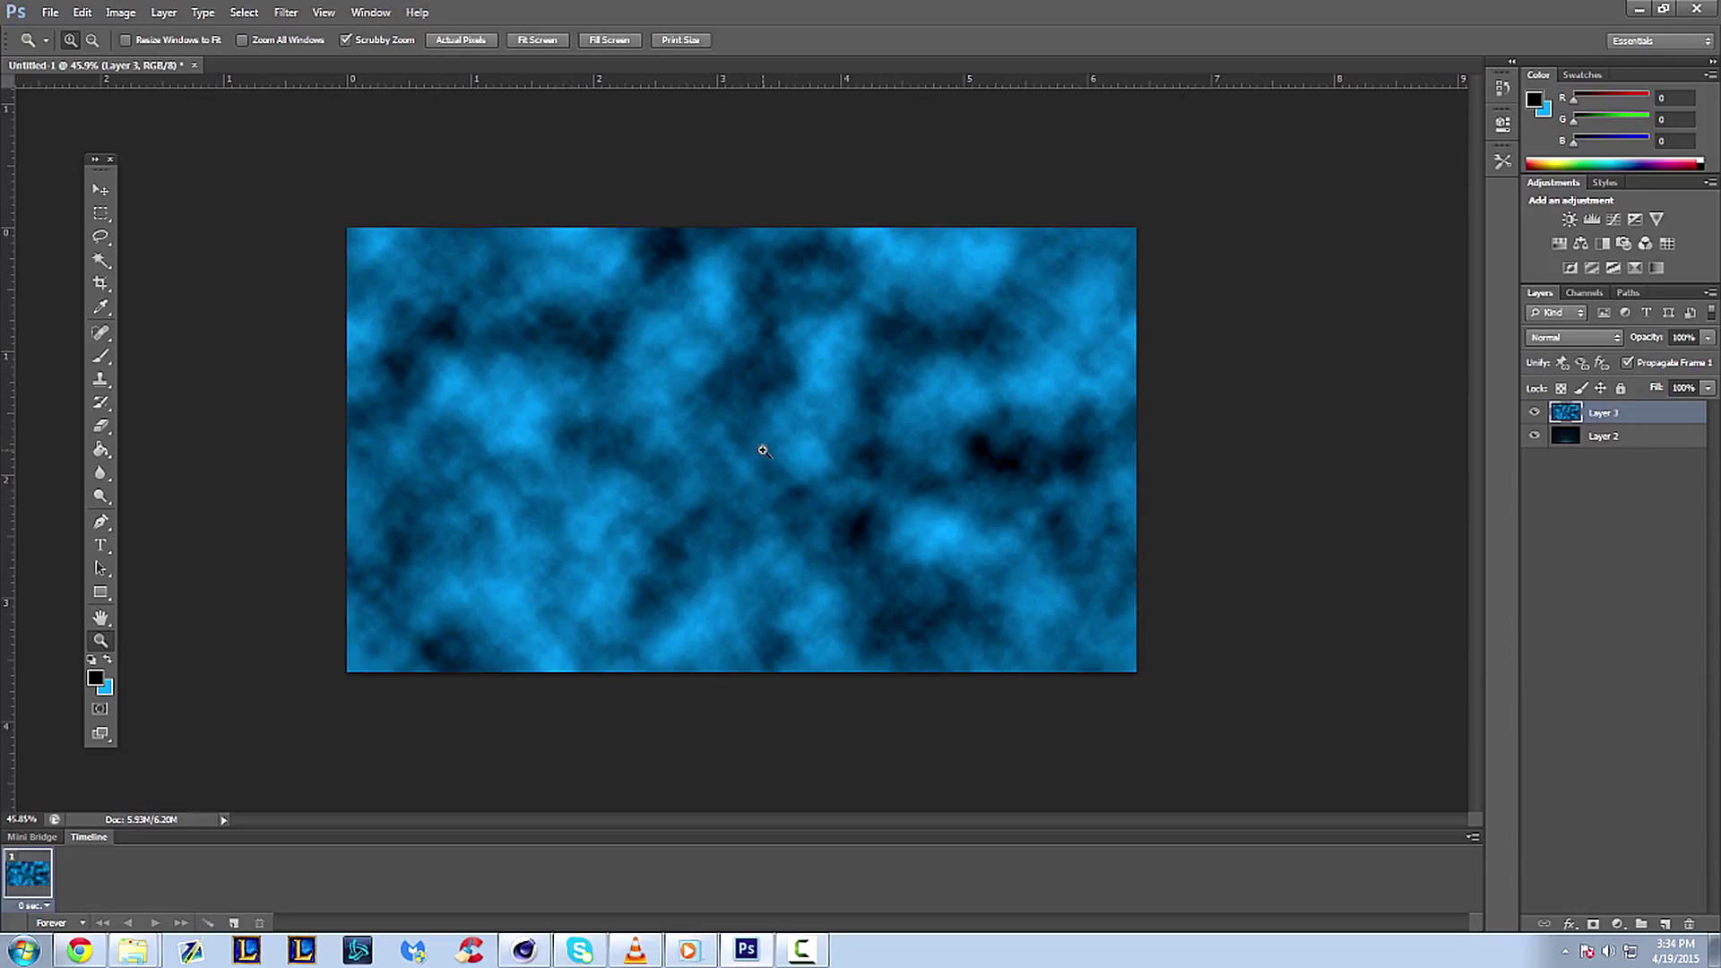
- Desaturate the whole clouds layer with Hue/Saturation at saturation -100, and clear the selection
key("ctrl+a")
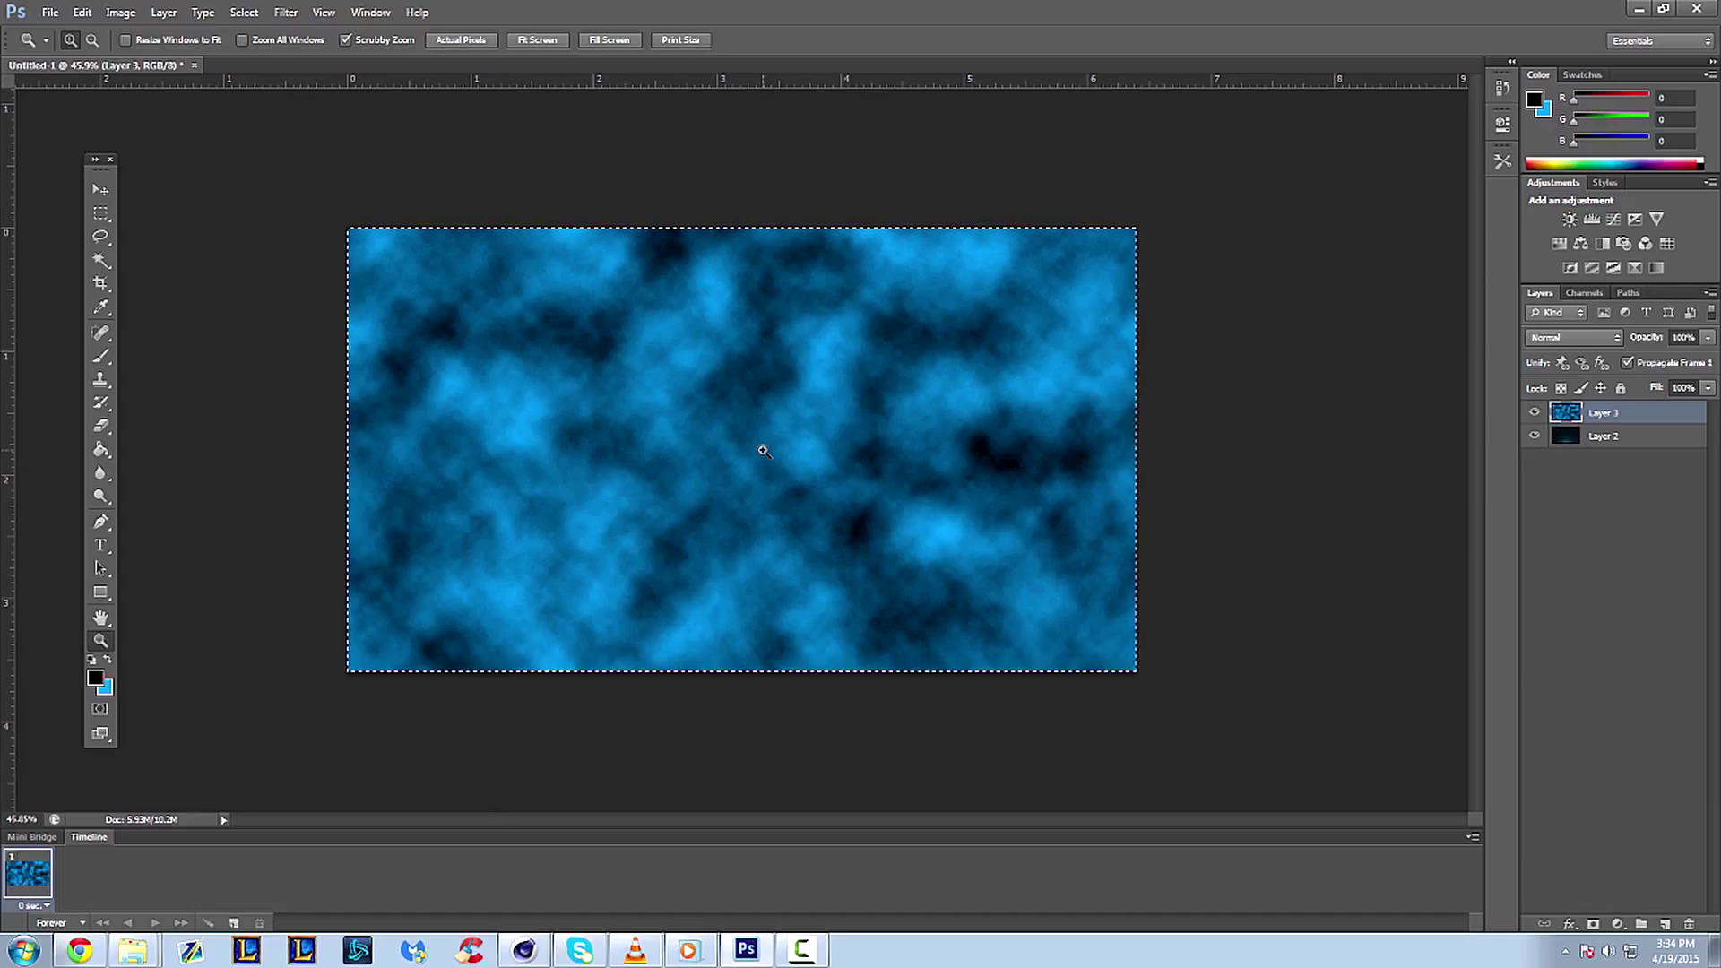
key("ctrl+u")
left_click_drag(1193, 417, 1101, 383)
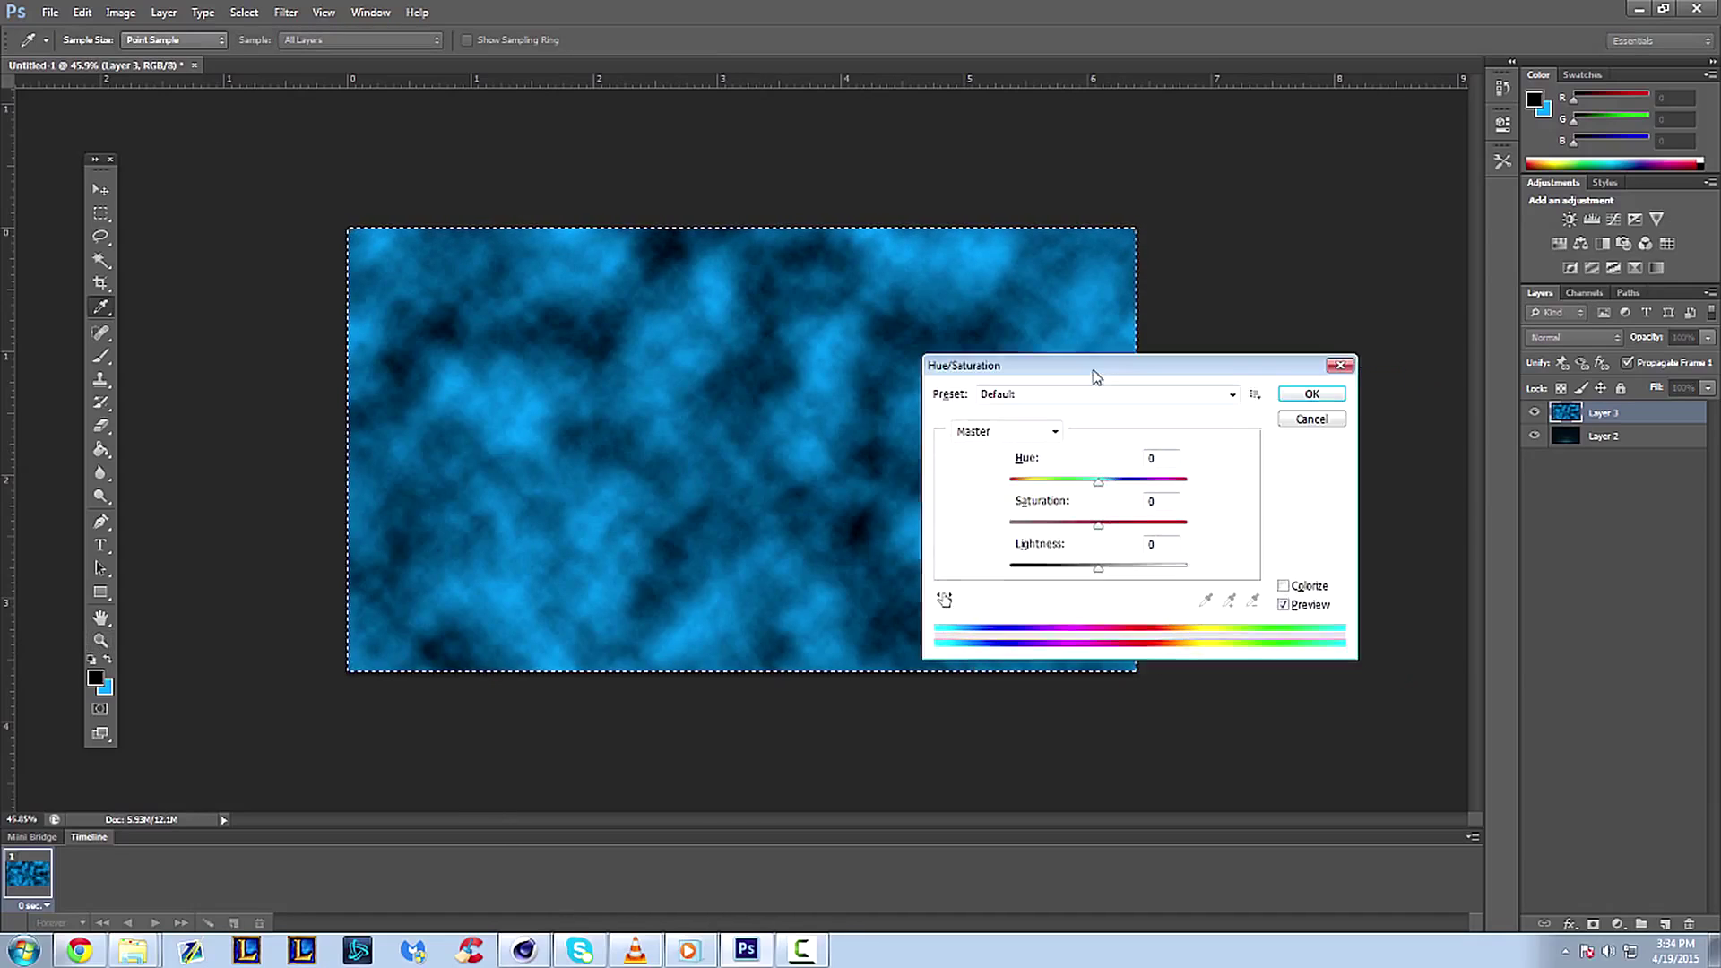
left_click_drag(1096, 526, 954, 531)
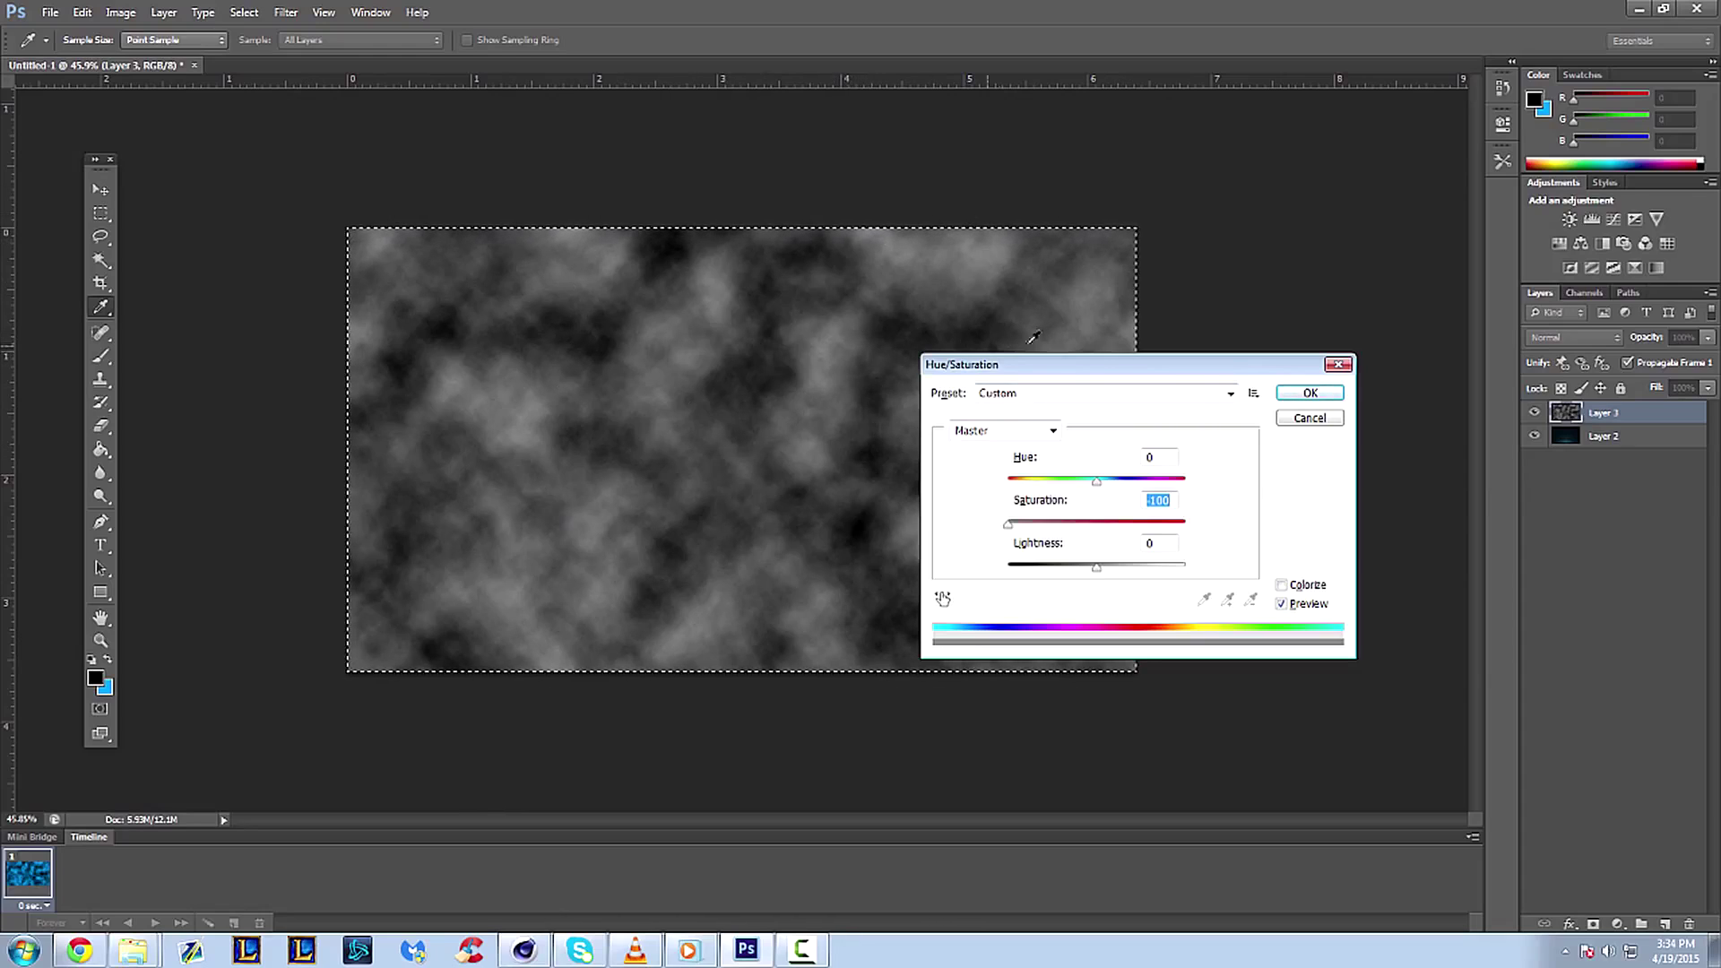
key("Return")
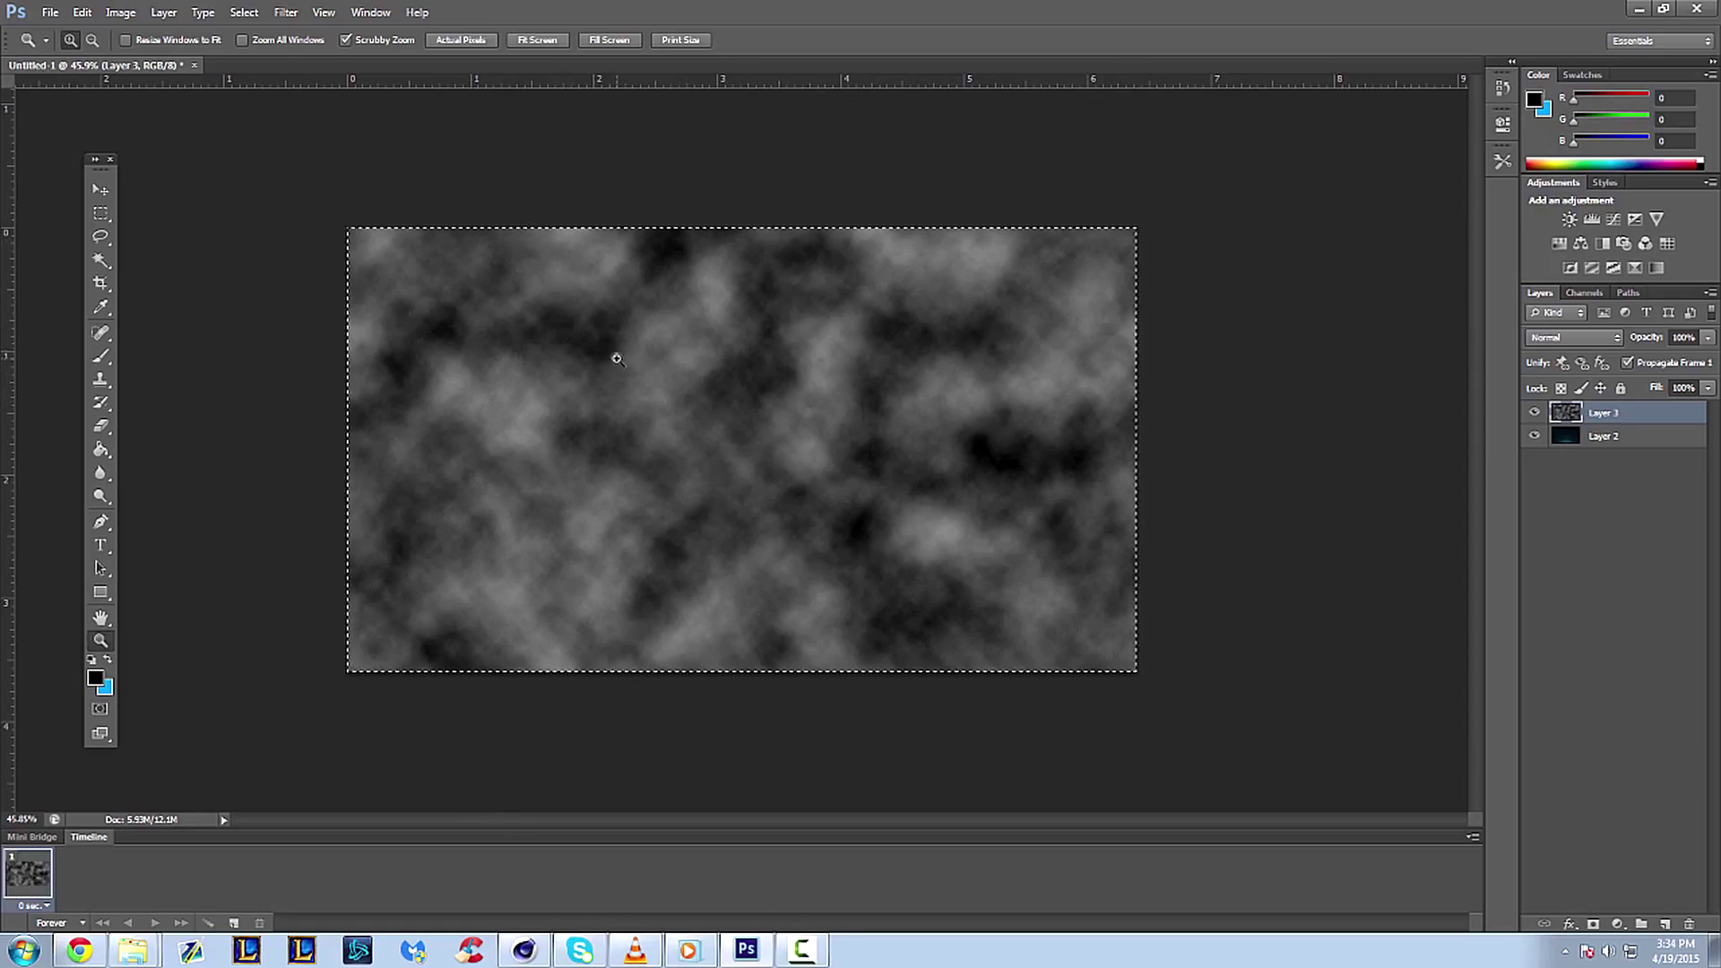
key("ctrl+d")
- Apply the Mosaic pixelate filter to the gray clouds layer with a cell size of 35 square
left_click(285, 12)
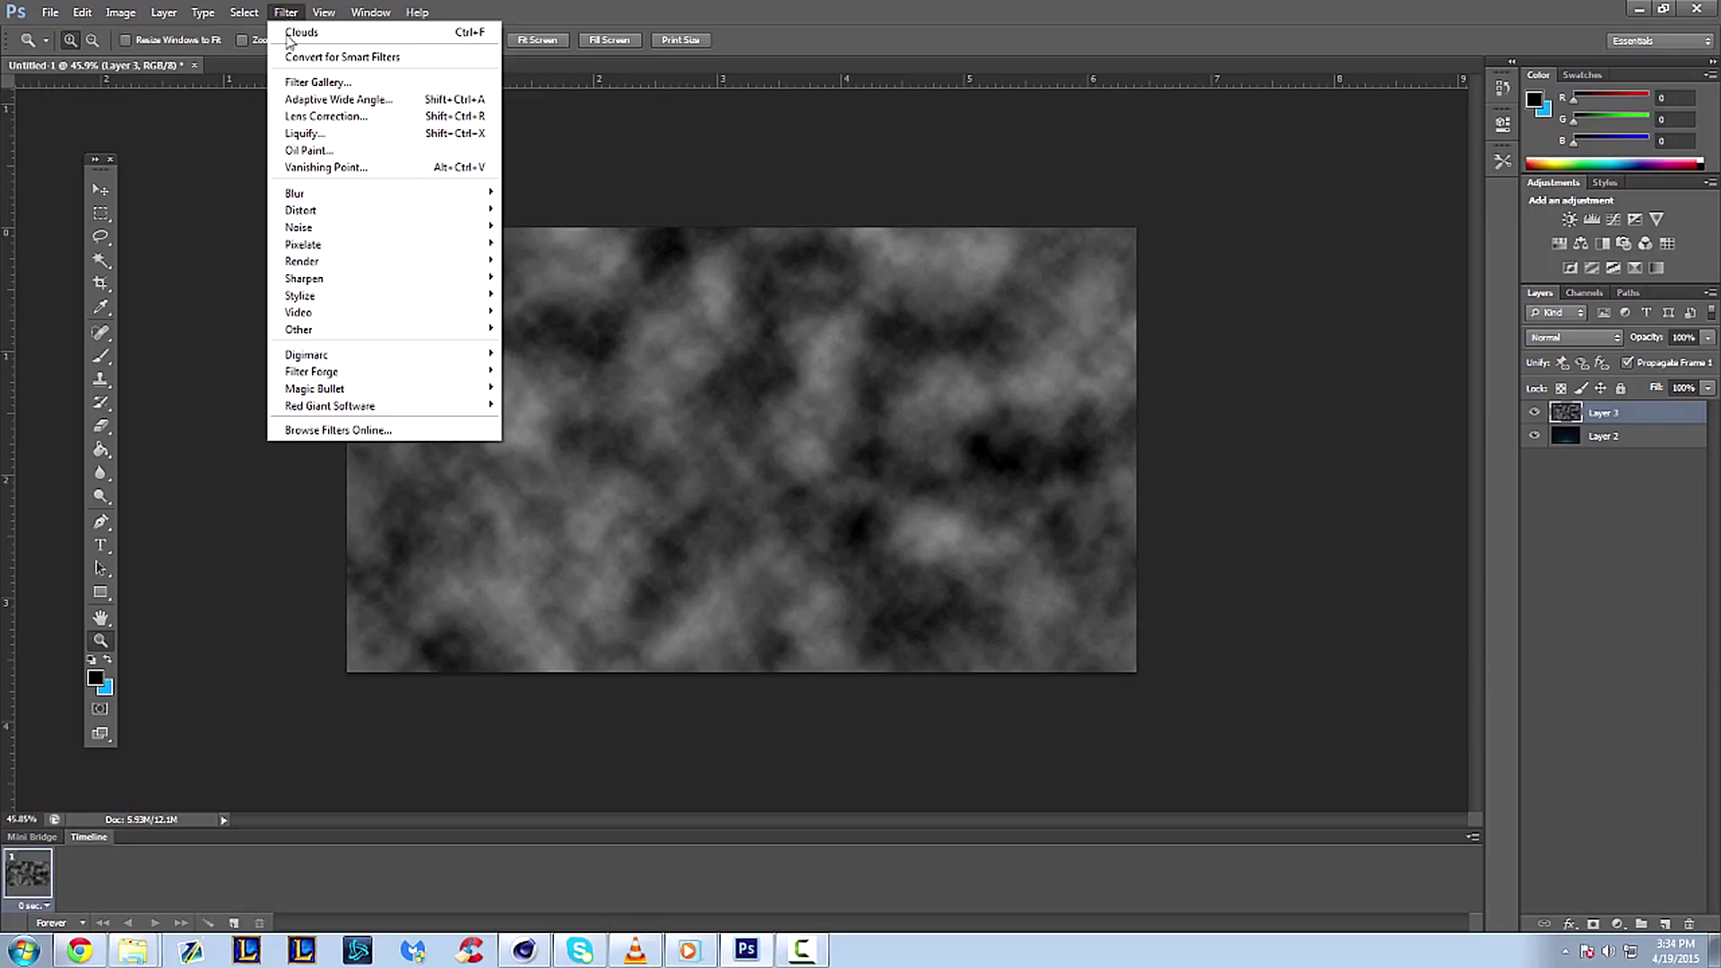
mouse_move(306, 250)
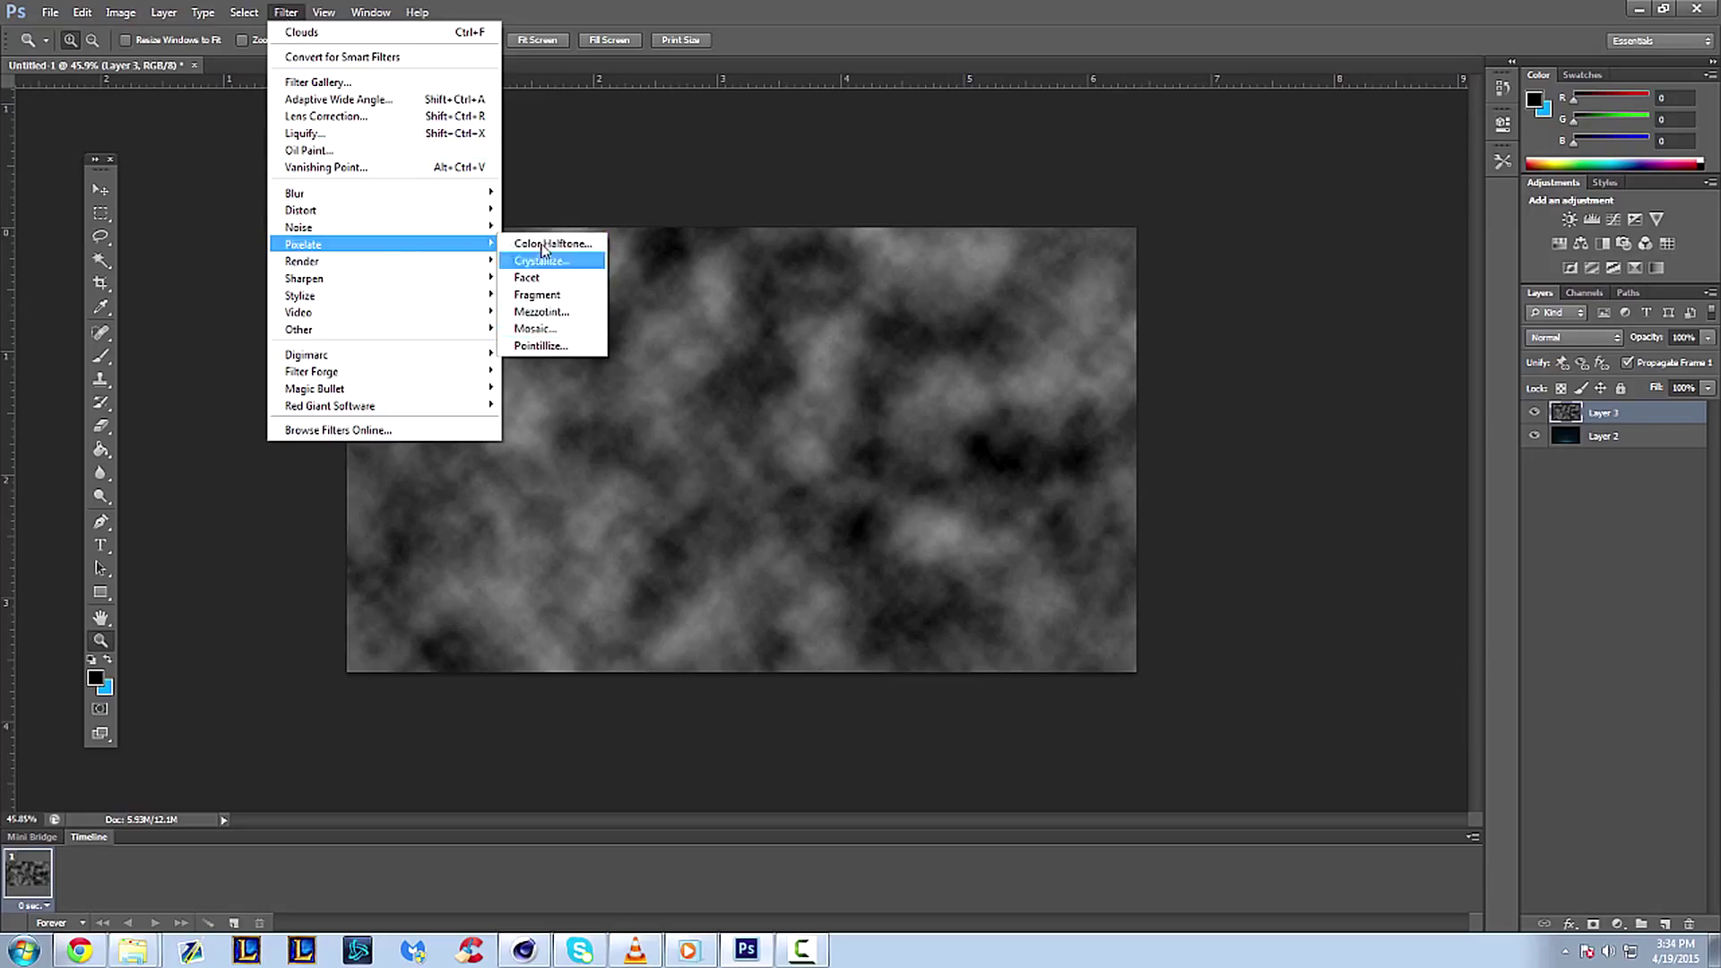
left_click(561, 334)
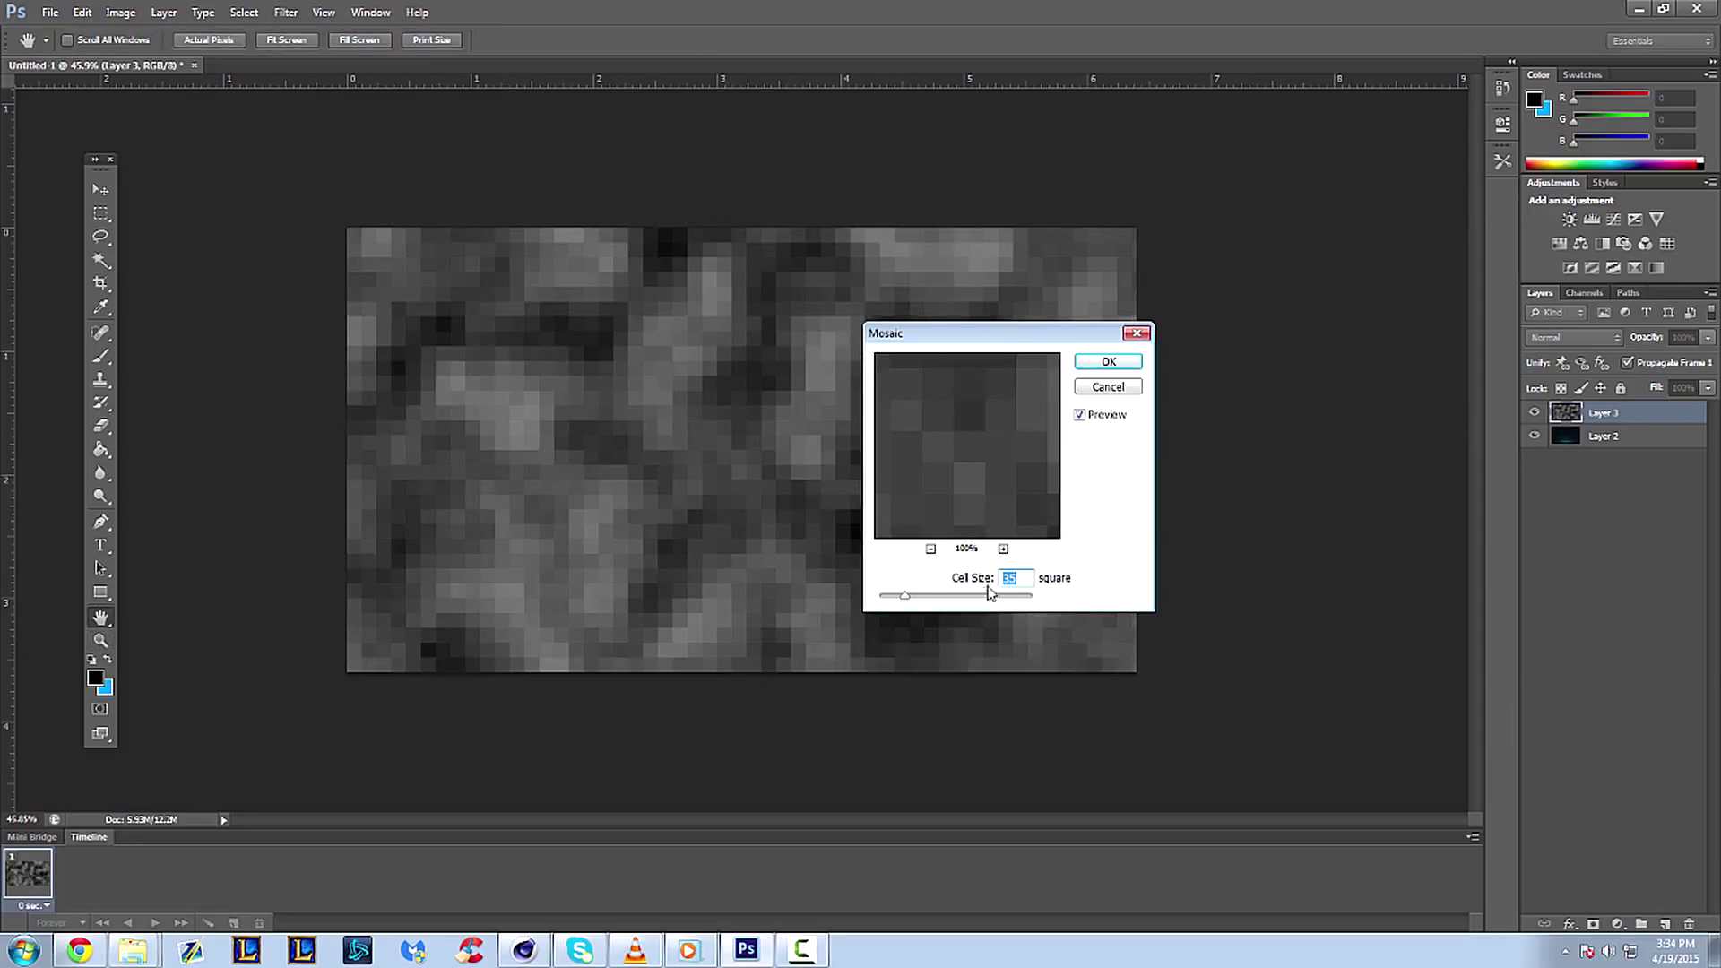
left_click_drag(999, 578, 1023, 579)
left_click(1024, 579)
left_click_drag(1007, 337, 930, 320)
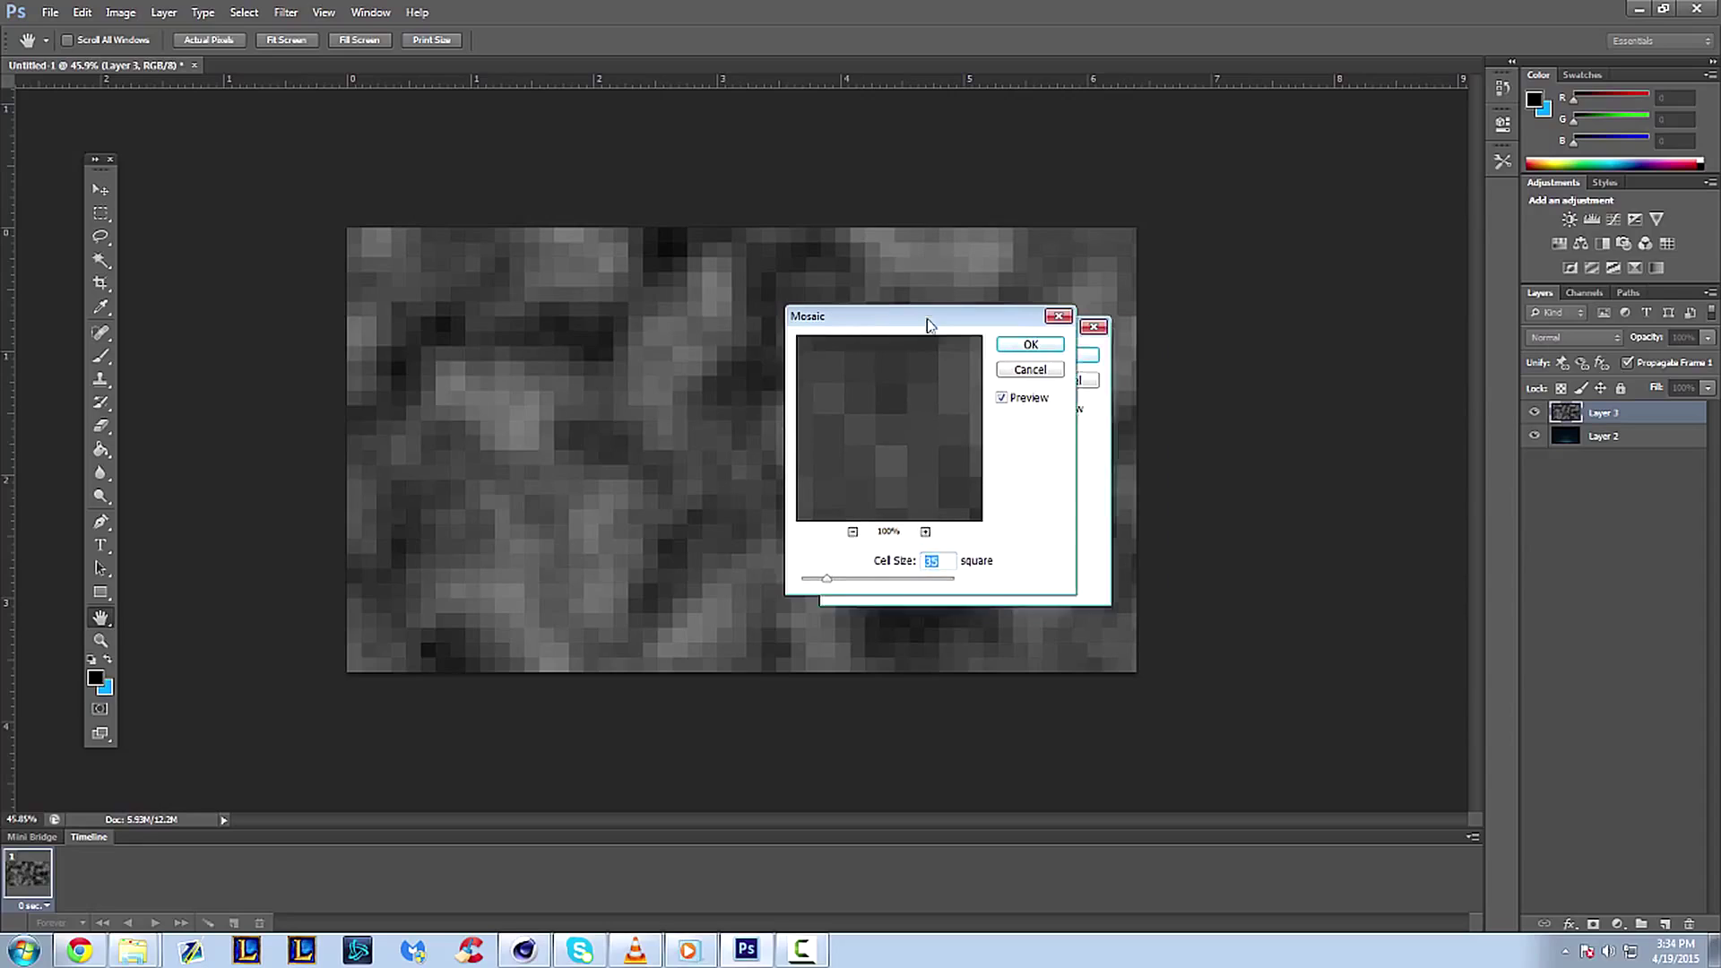
double_click(938, 558)
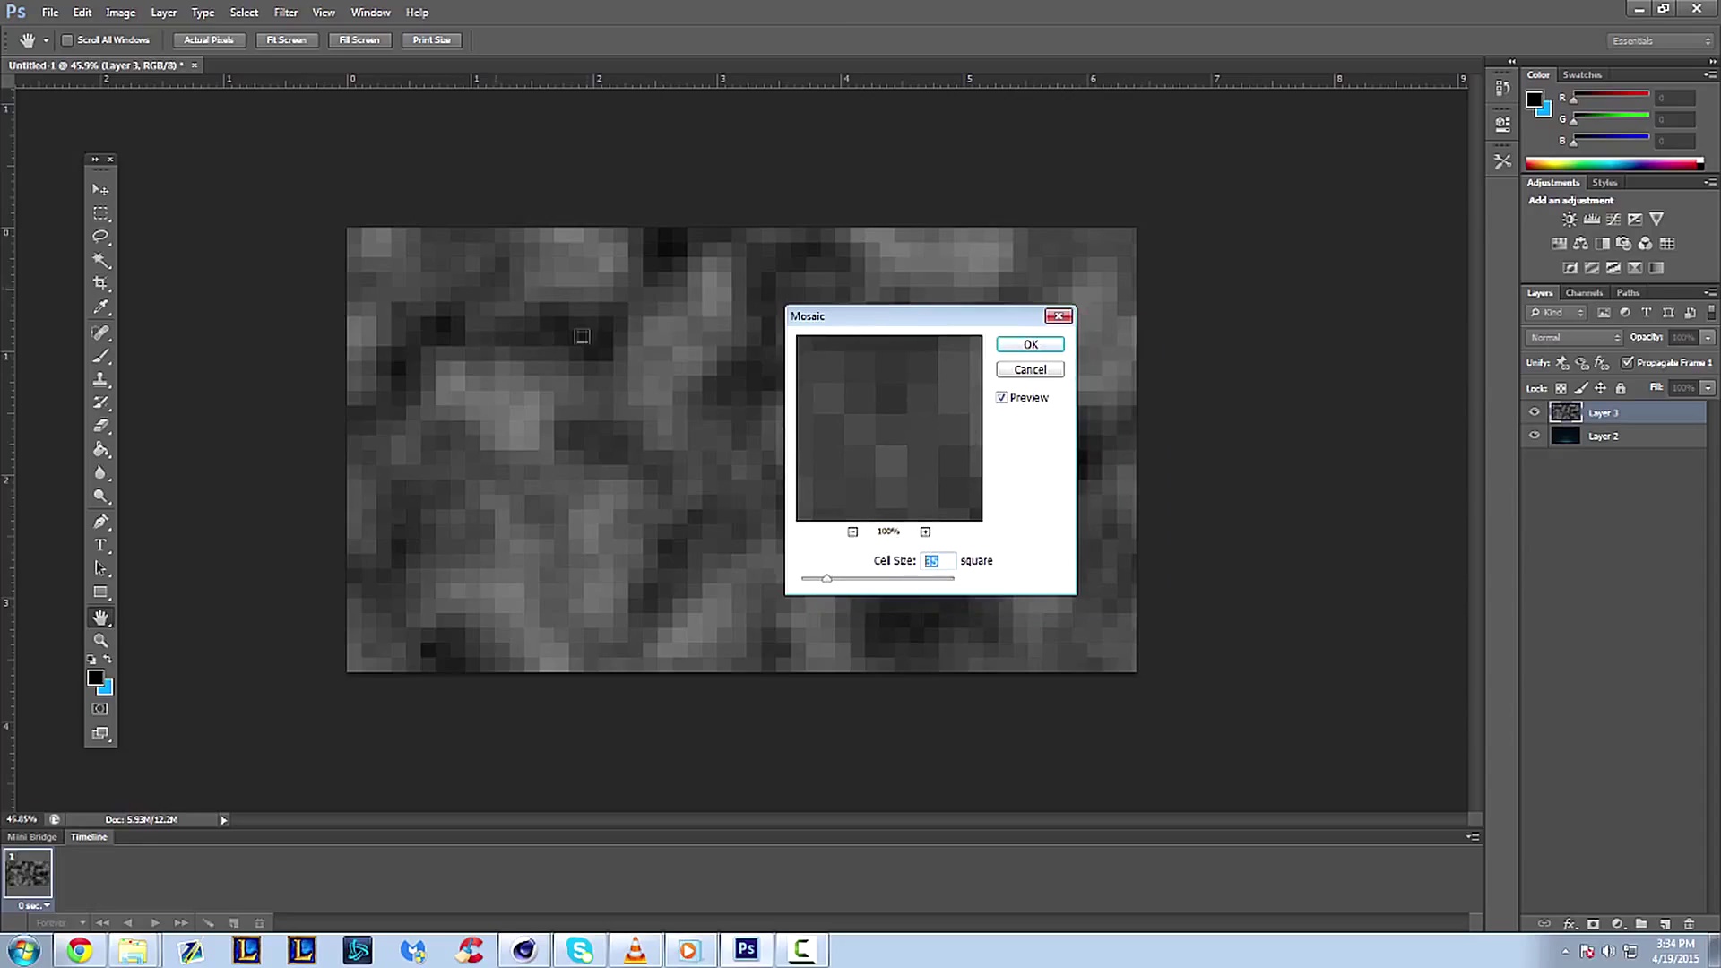
left_click(1022, 345)
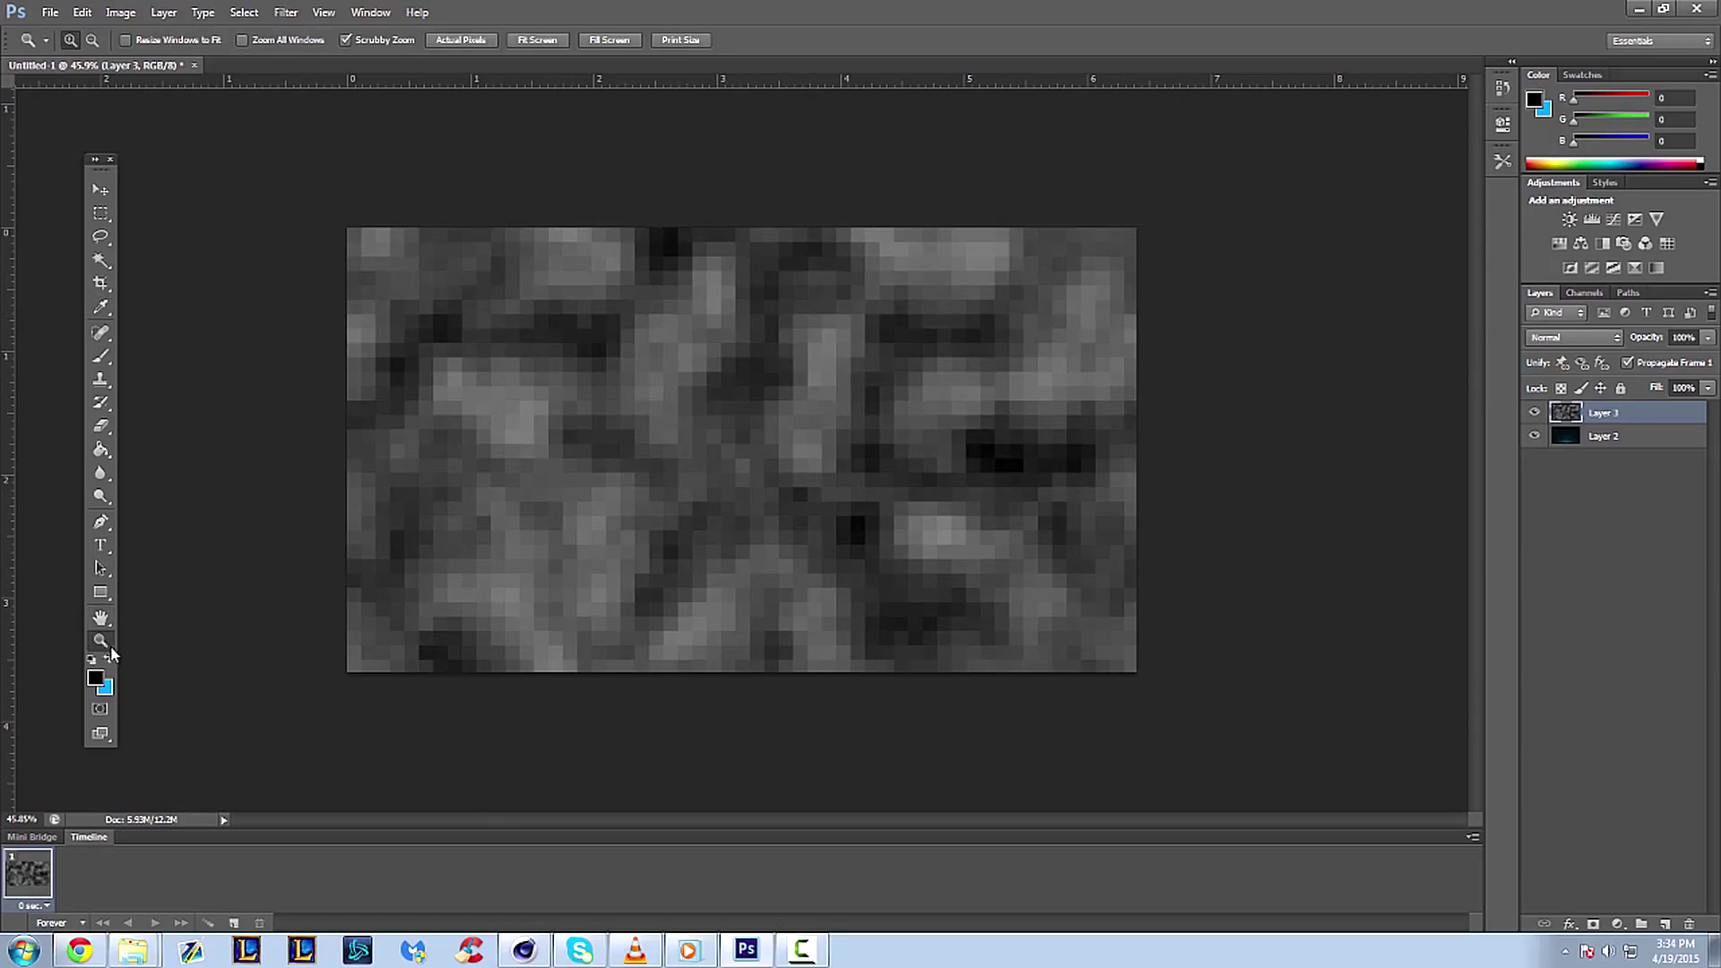
- Duplicate the mosaic layer (Layer 3) within the same document, keeping the name Layer 3 copy
left_click_drag(638, 418, 908, 456)
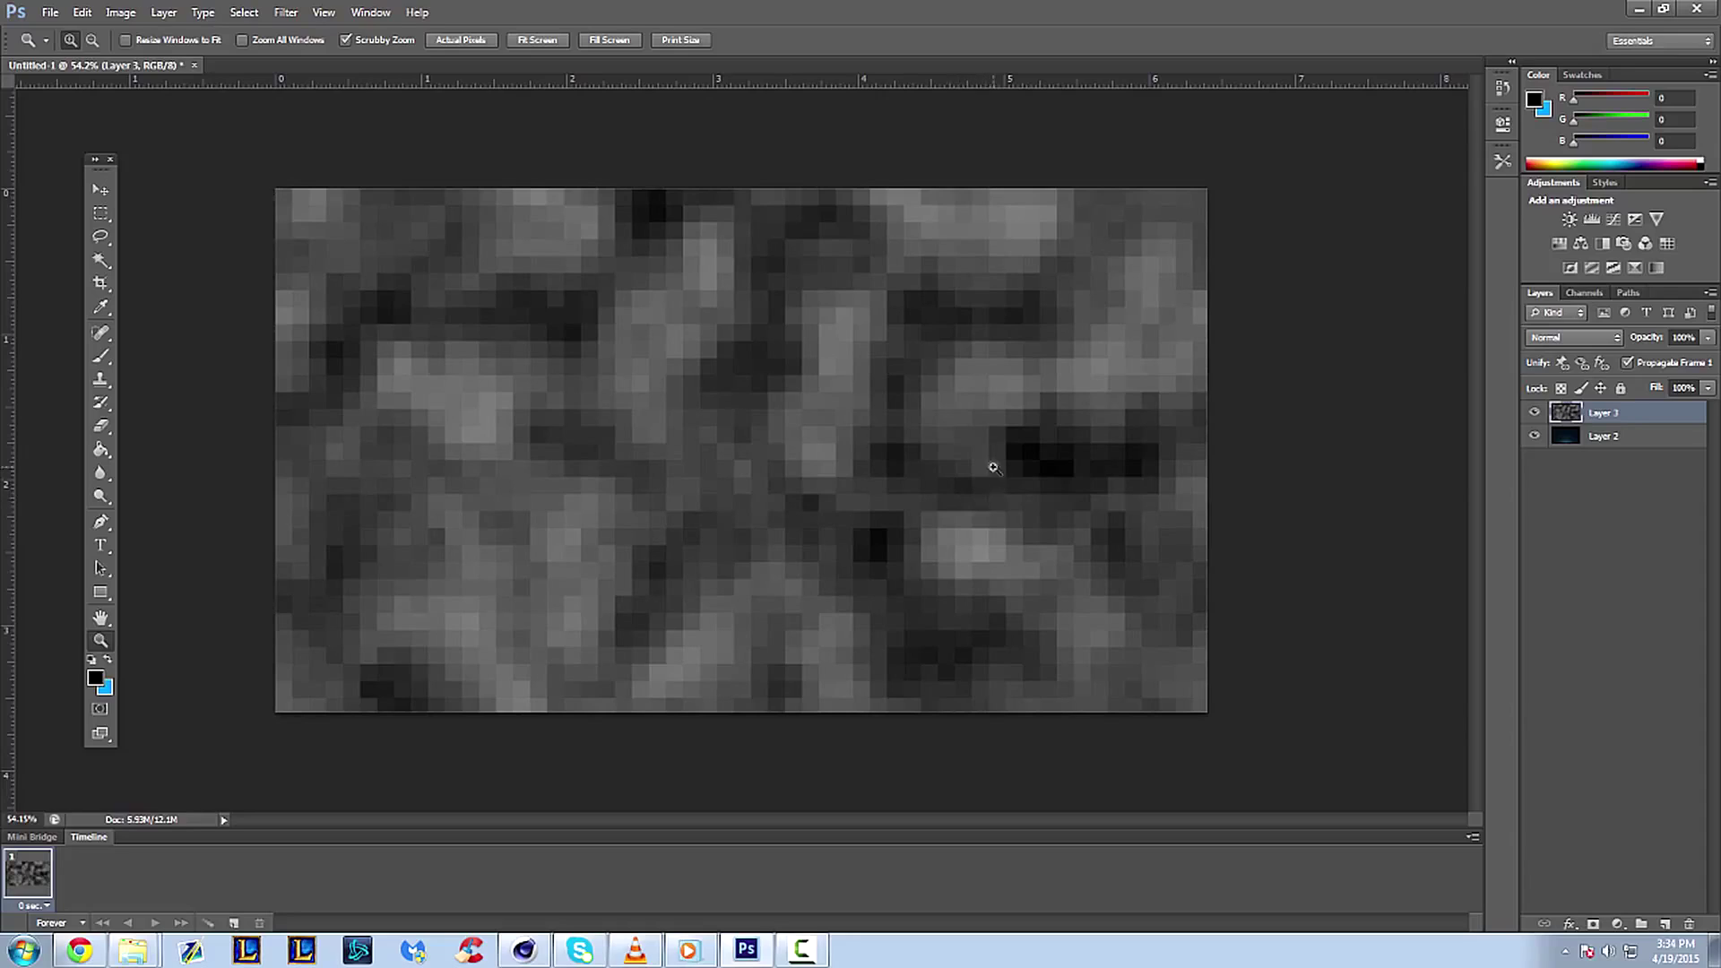
right_click(1624, 411)
left_click(1542, 368)
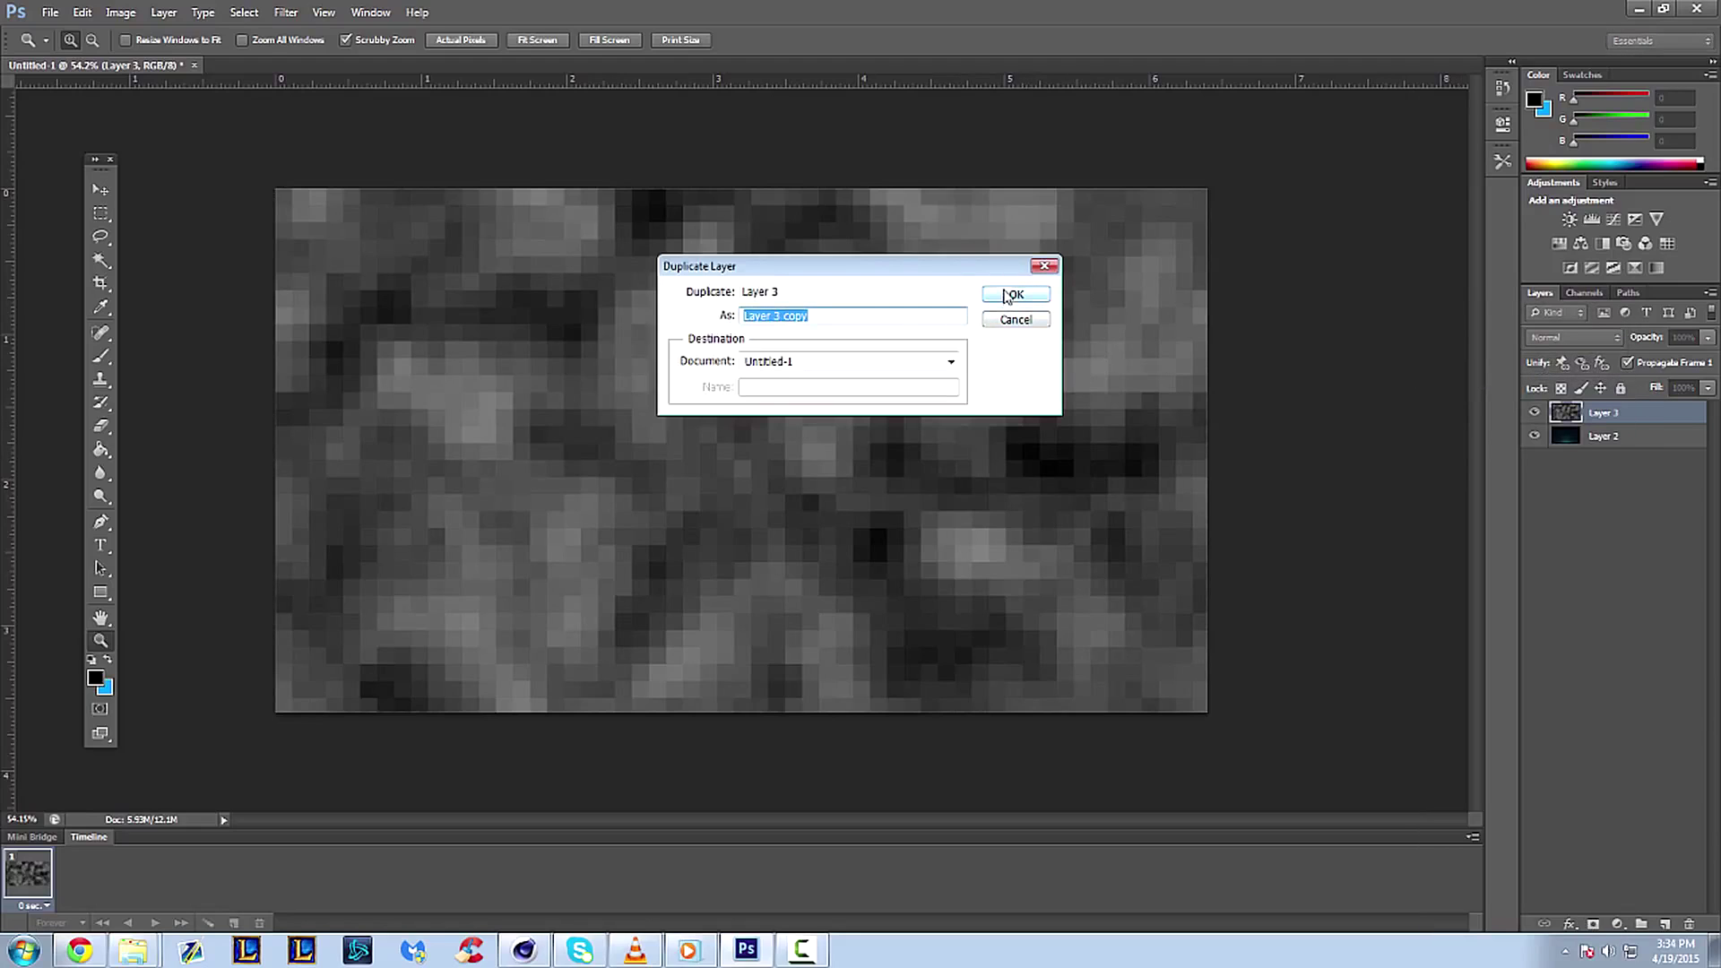
left_click(1011, 295)
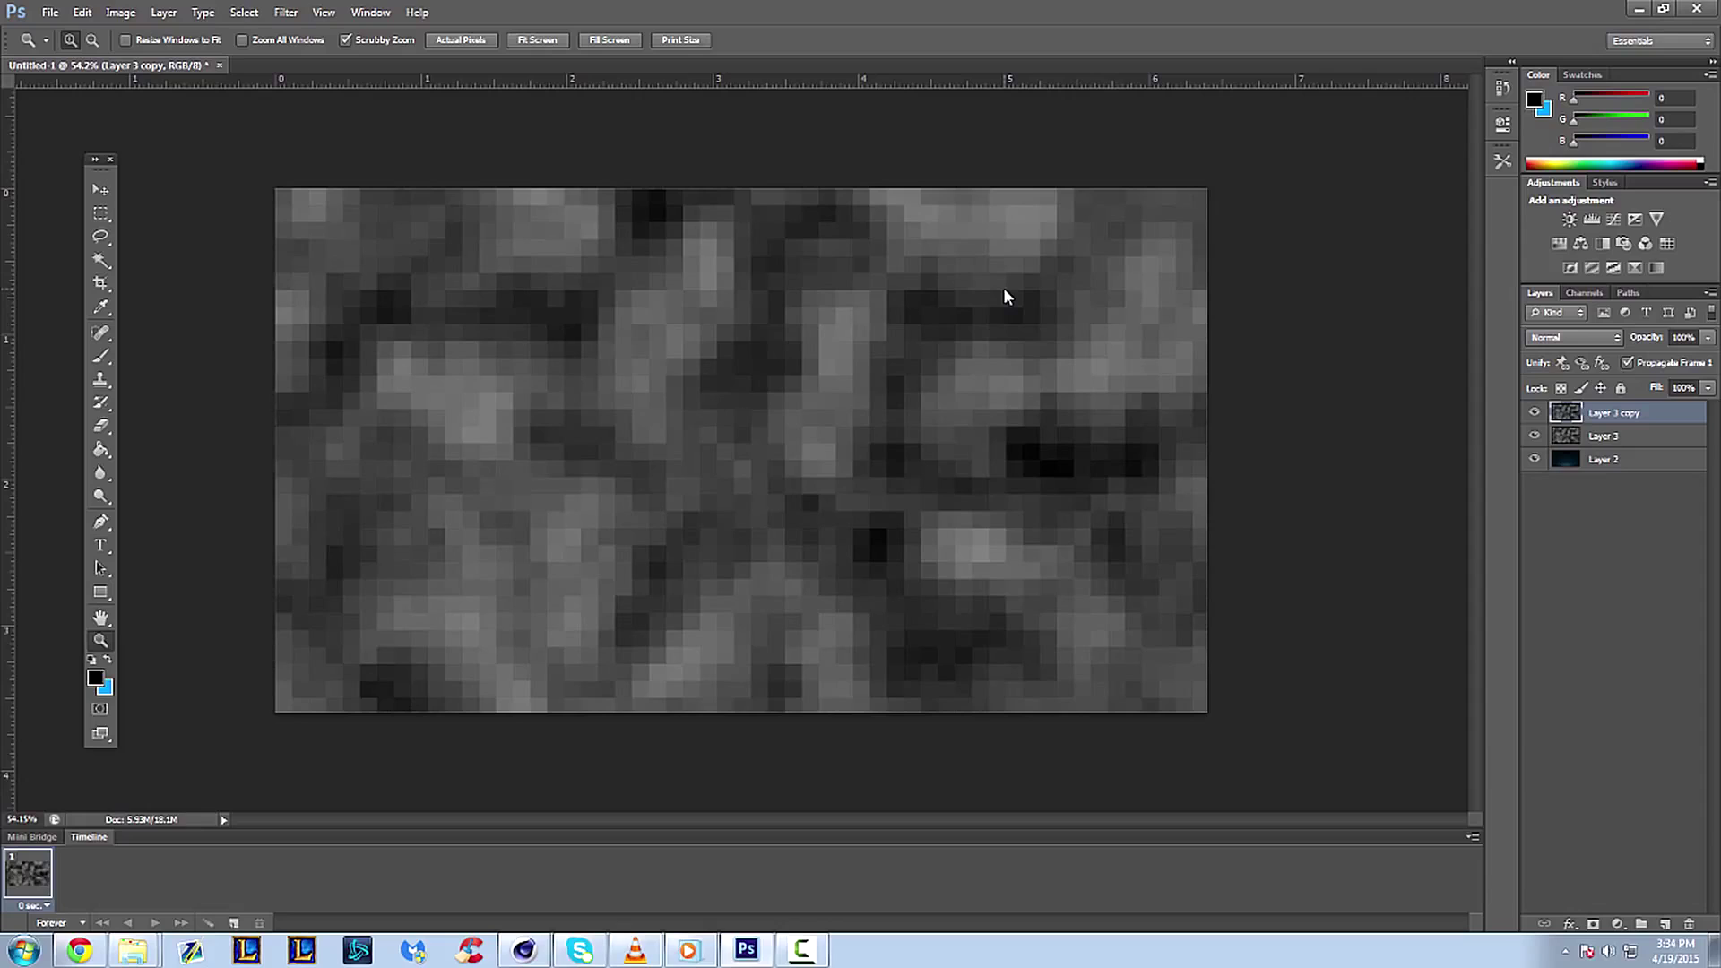
- Apply the Find Edges stylize filter once to the duplicated mosaic layer
left_click(286, 11)
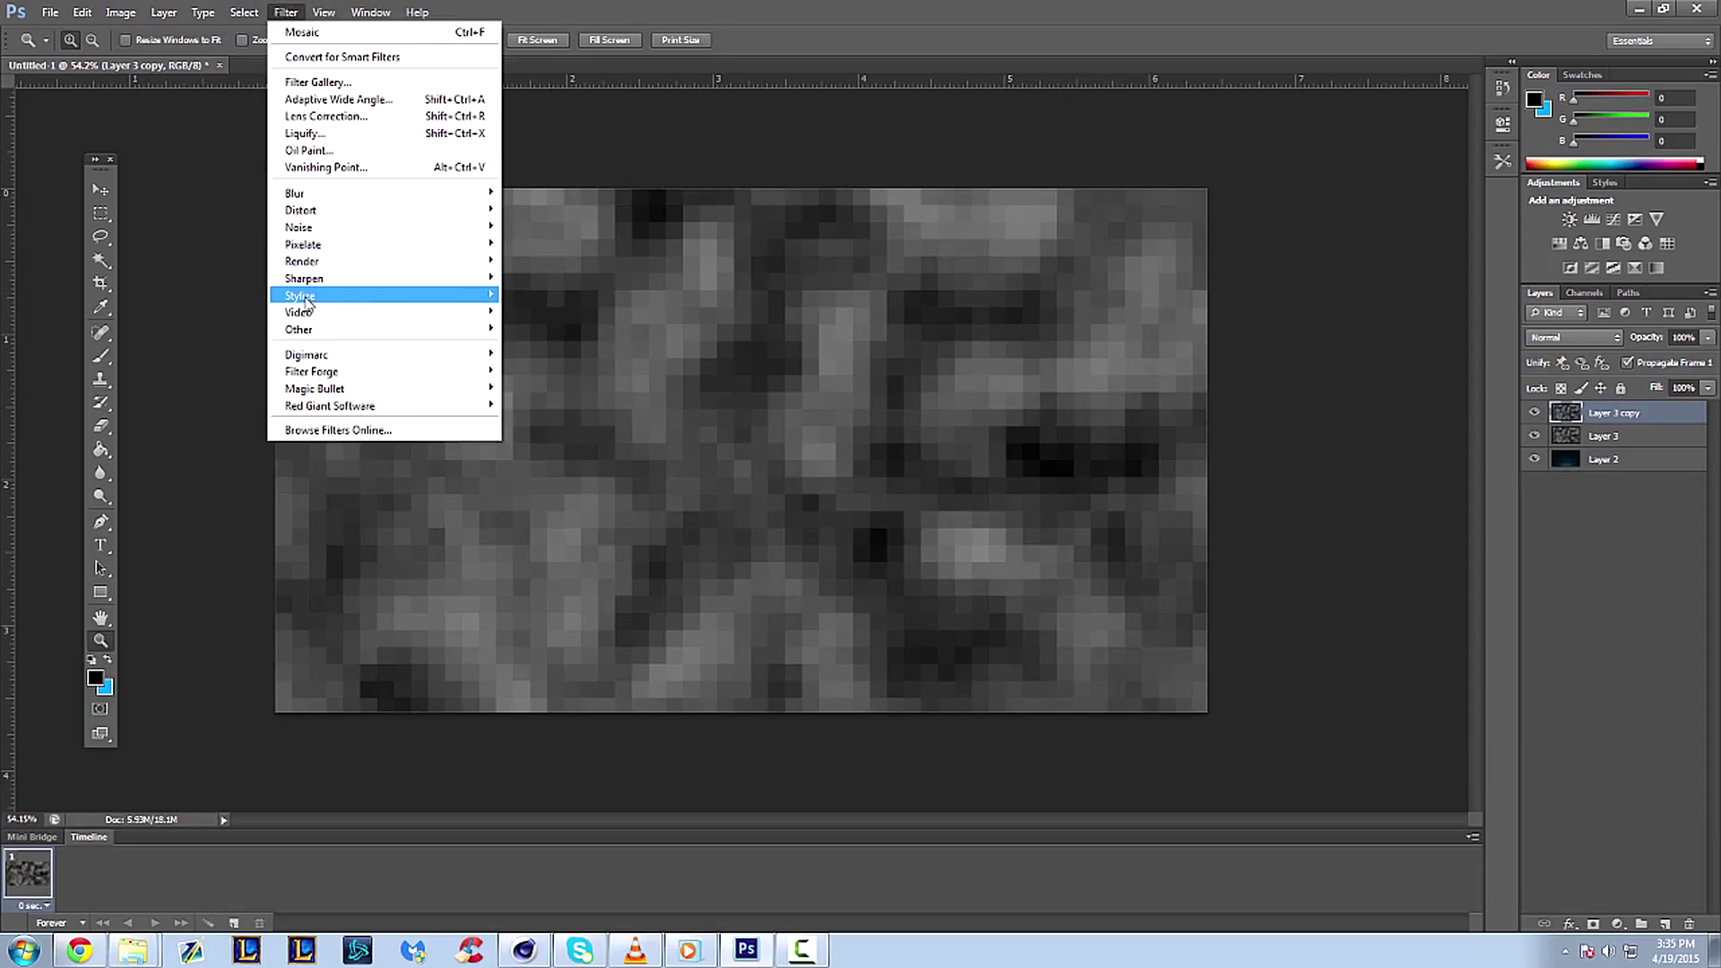
mouse_move(484, 295)
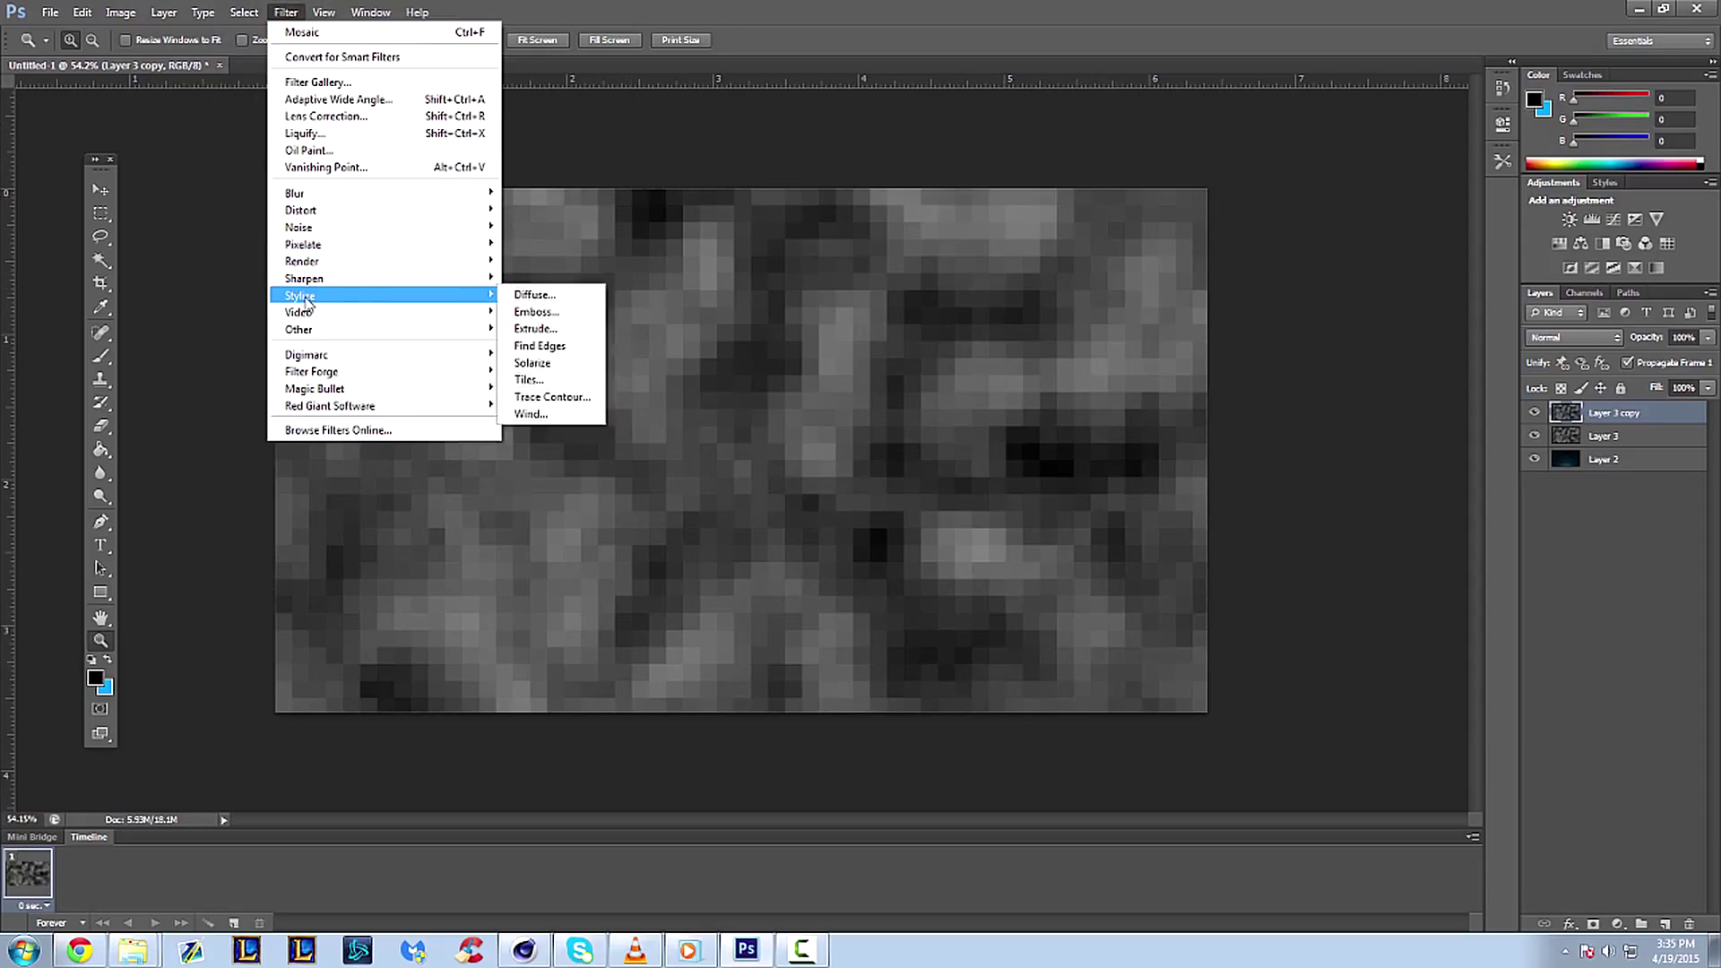
left_click(547, 347)
left_click(287, 11)
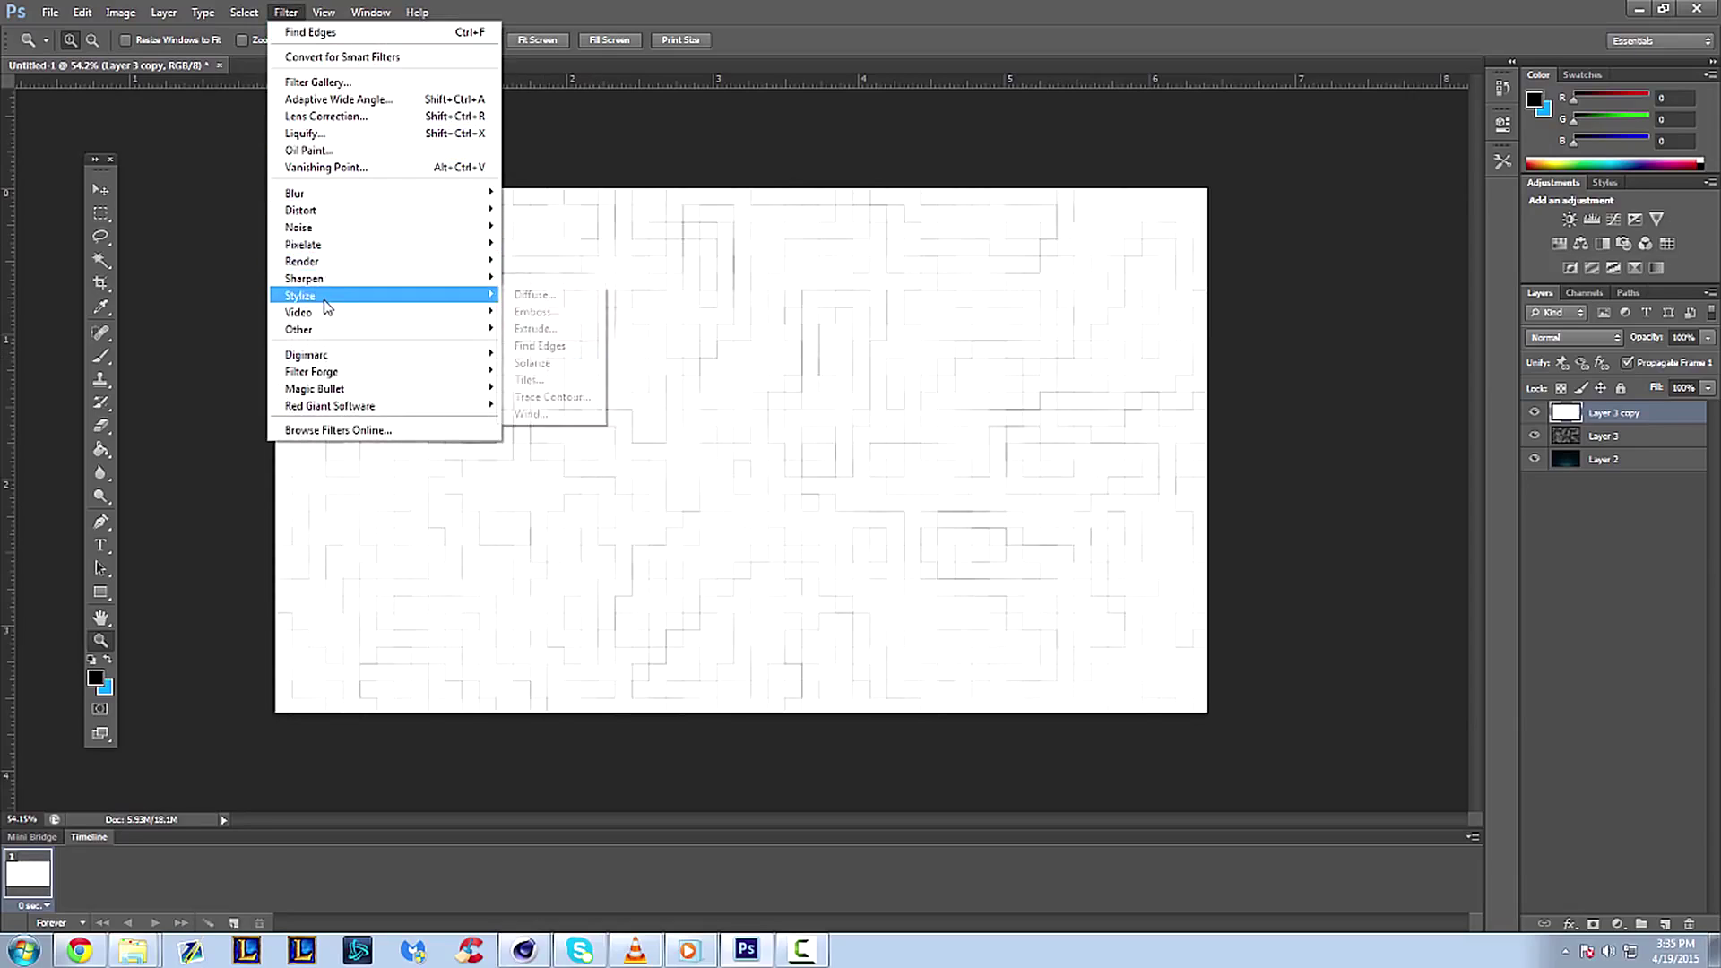
mouse_move(328, 303)
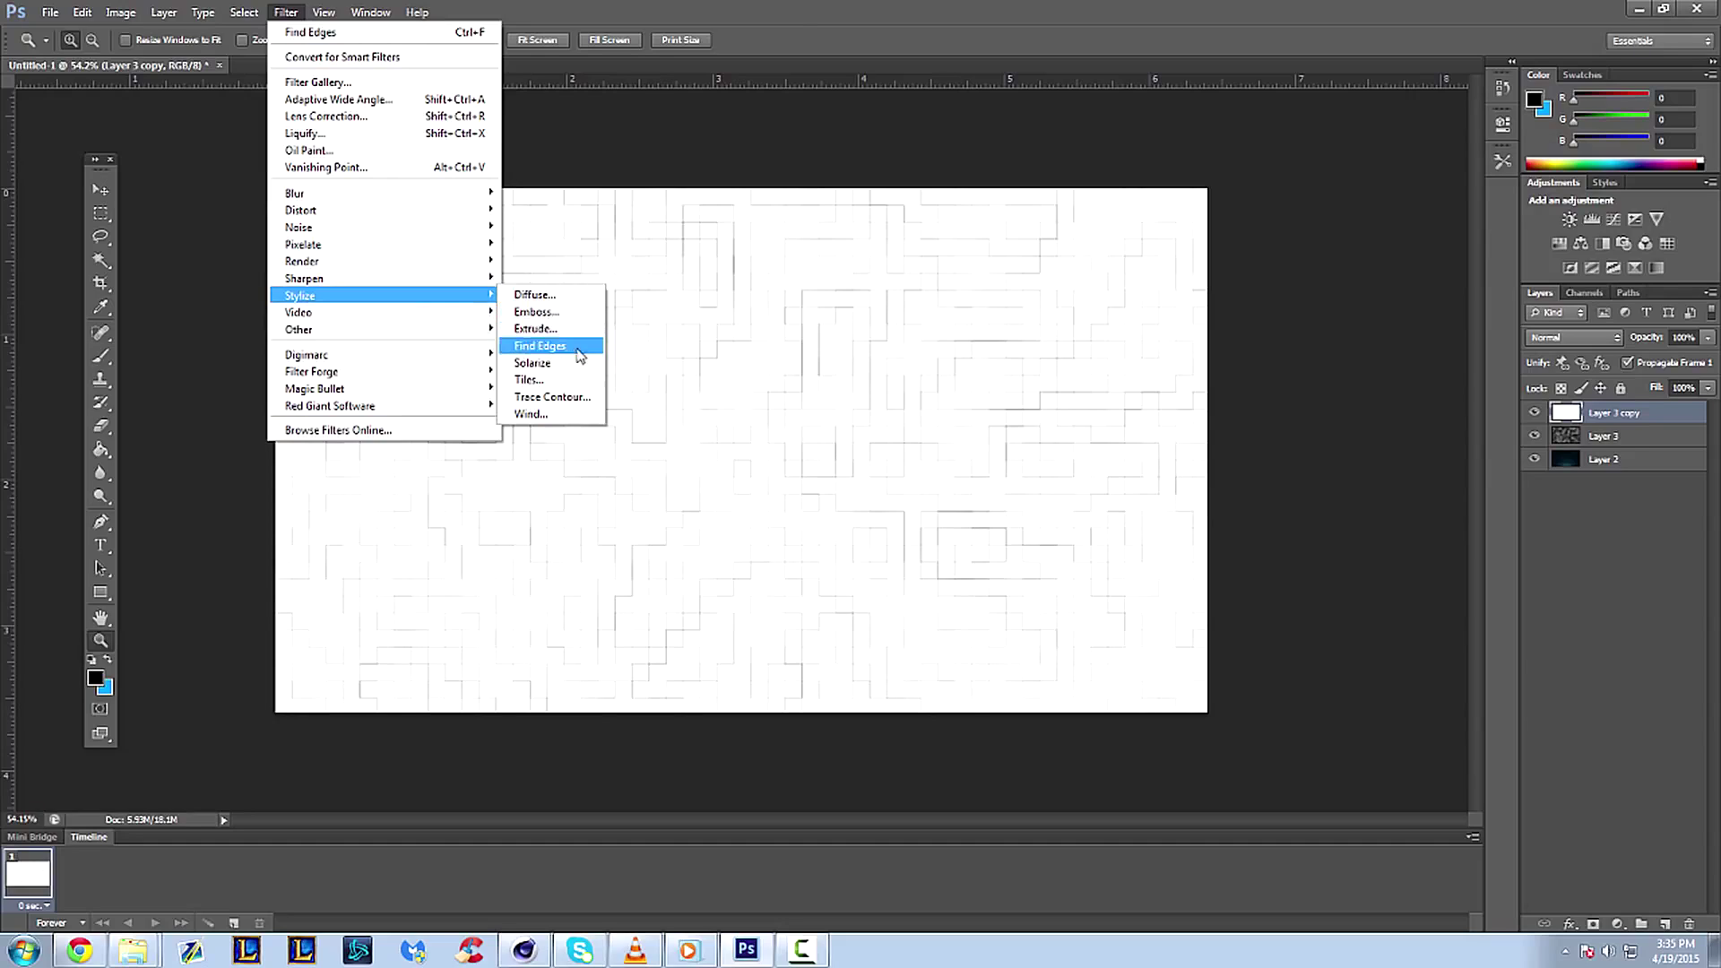
left_click(799, 7)
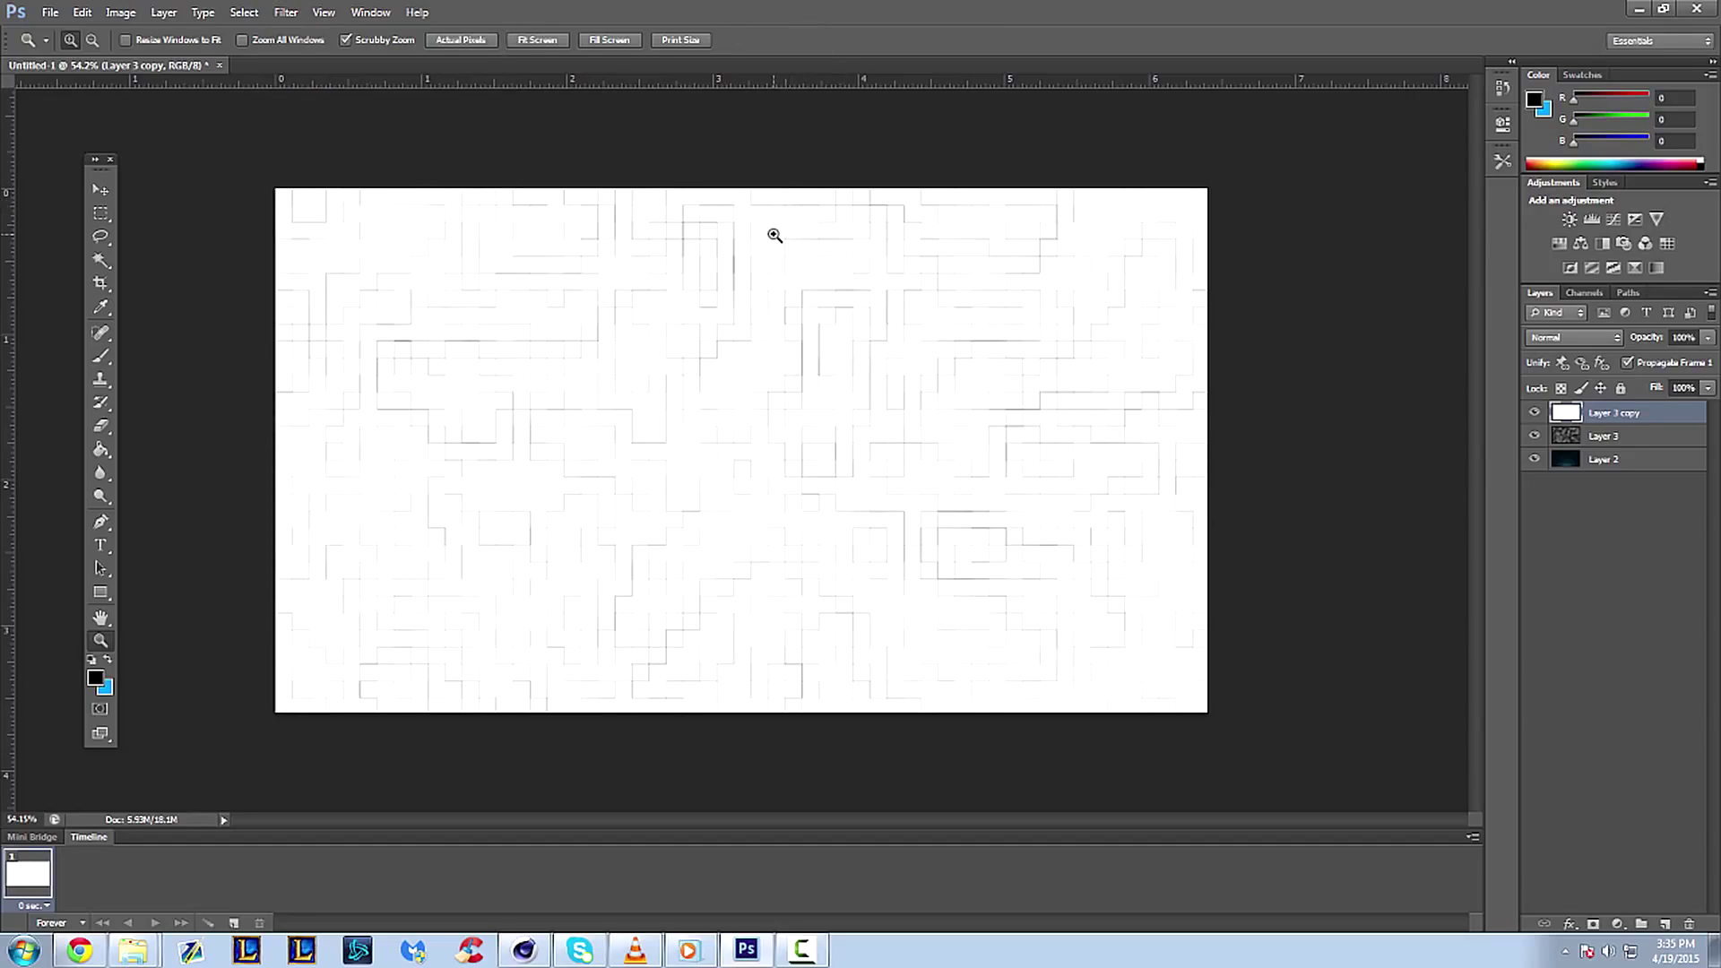
- Invert the colors of the Find Edges layer (Layer 3 copy) and set its blend mode to Color Dodge
key("ctrl+i")
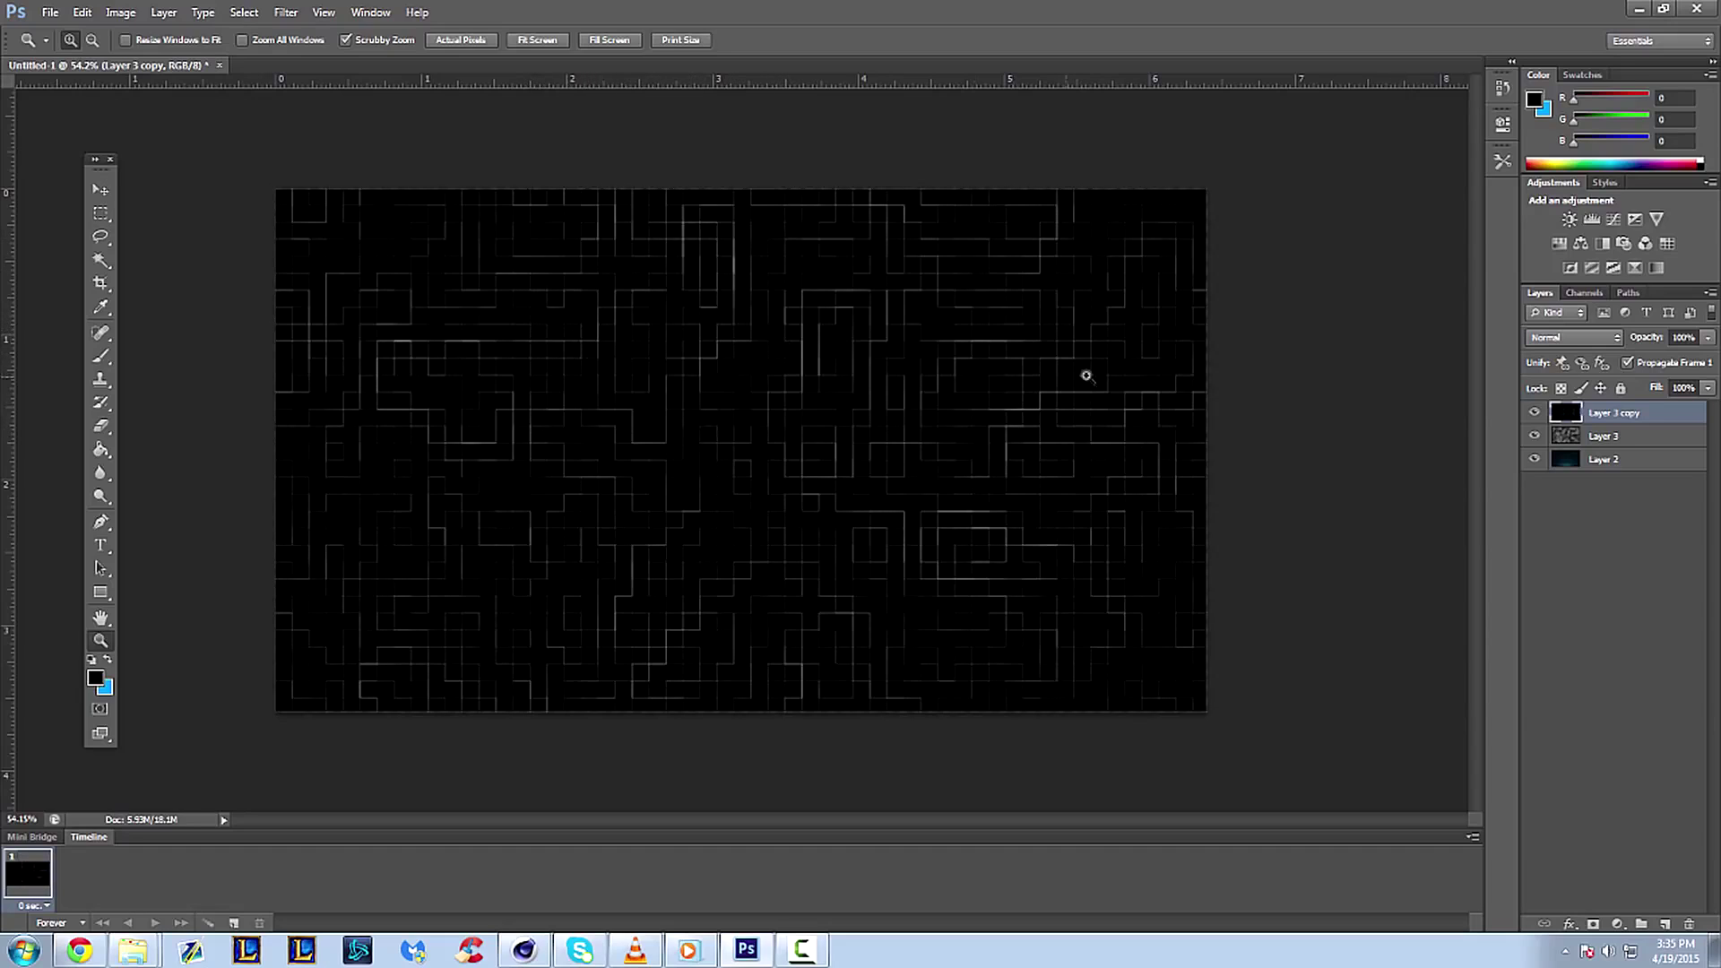
left_click(1594, 339)
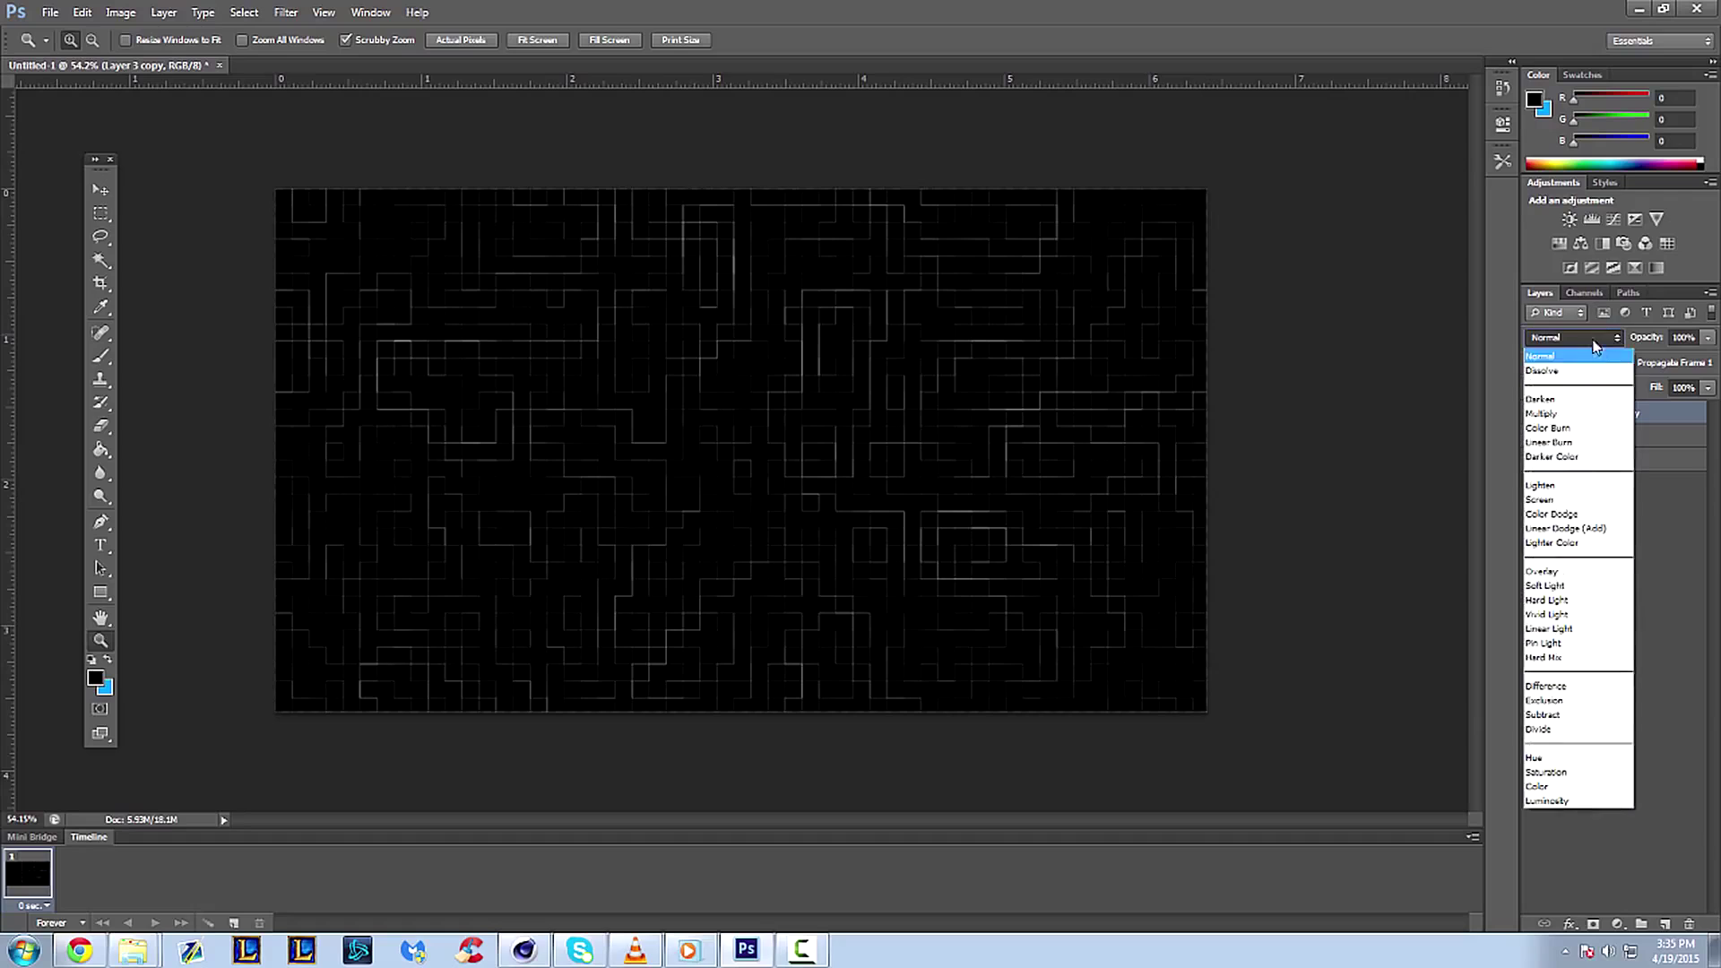
left_click(1578, 513)
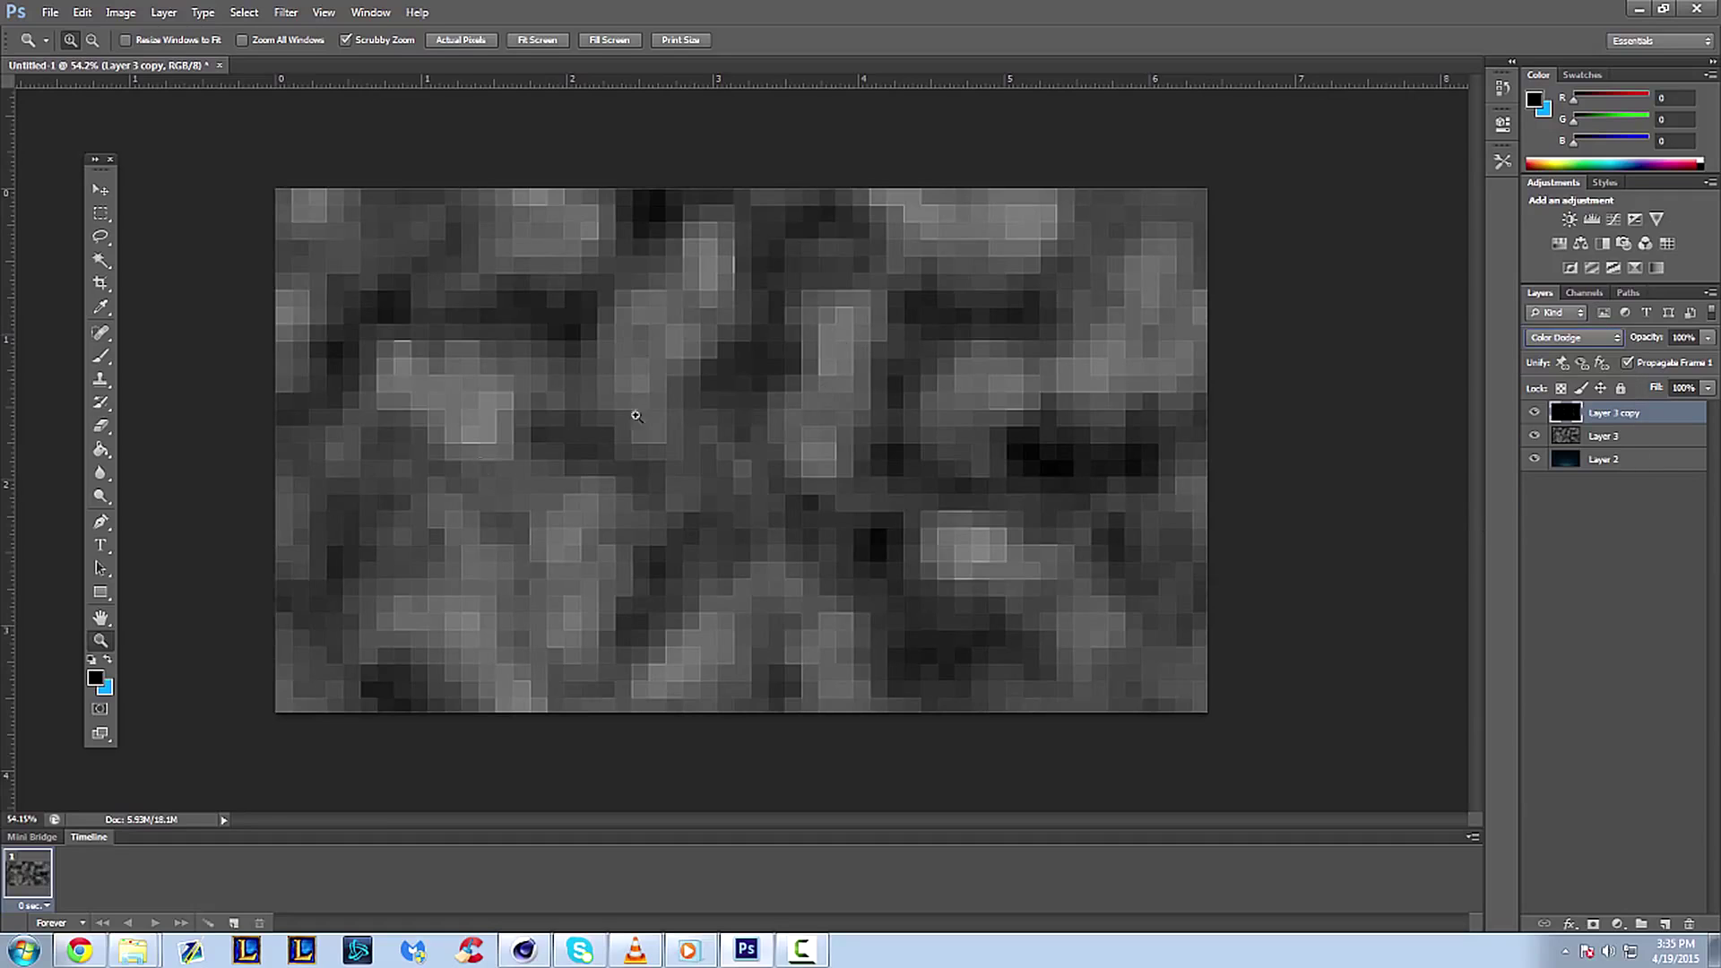
scroll(494, 413, "up", 2)
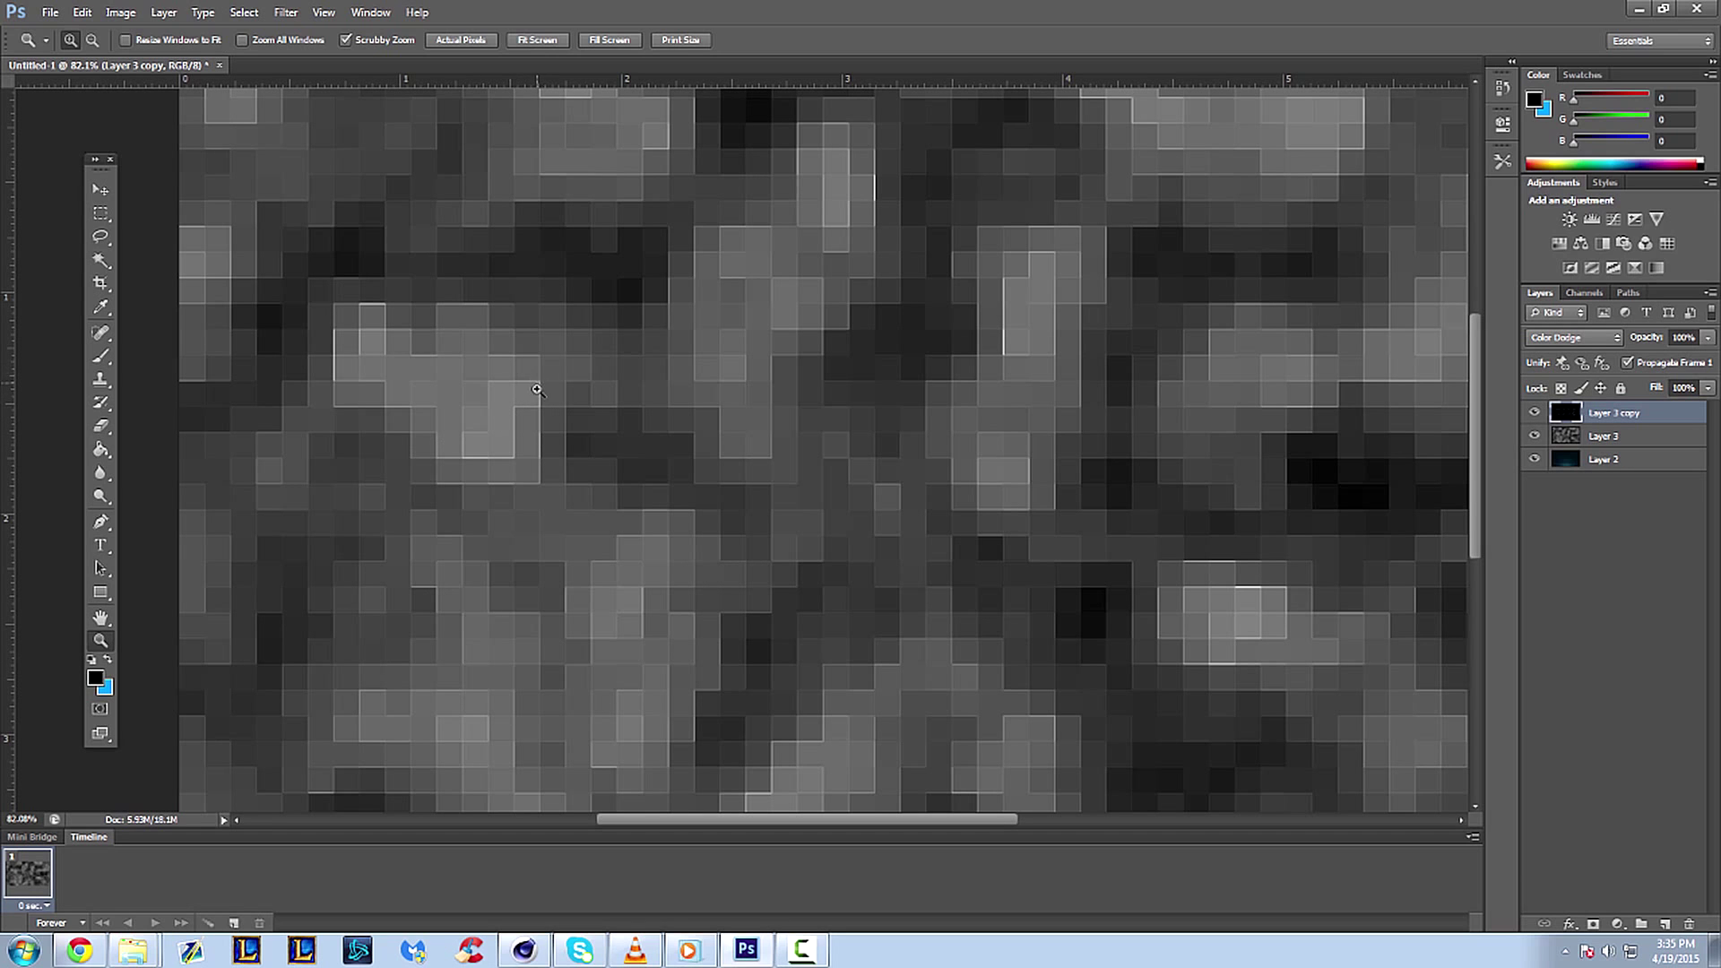
scroll(780, 422, "down", 3)
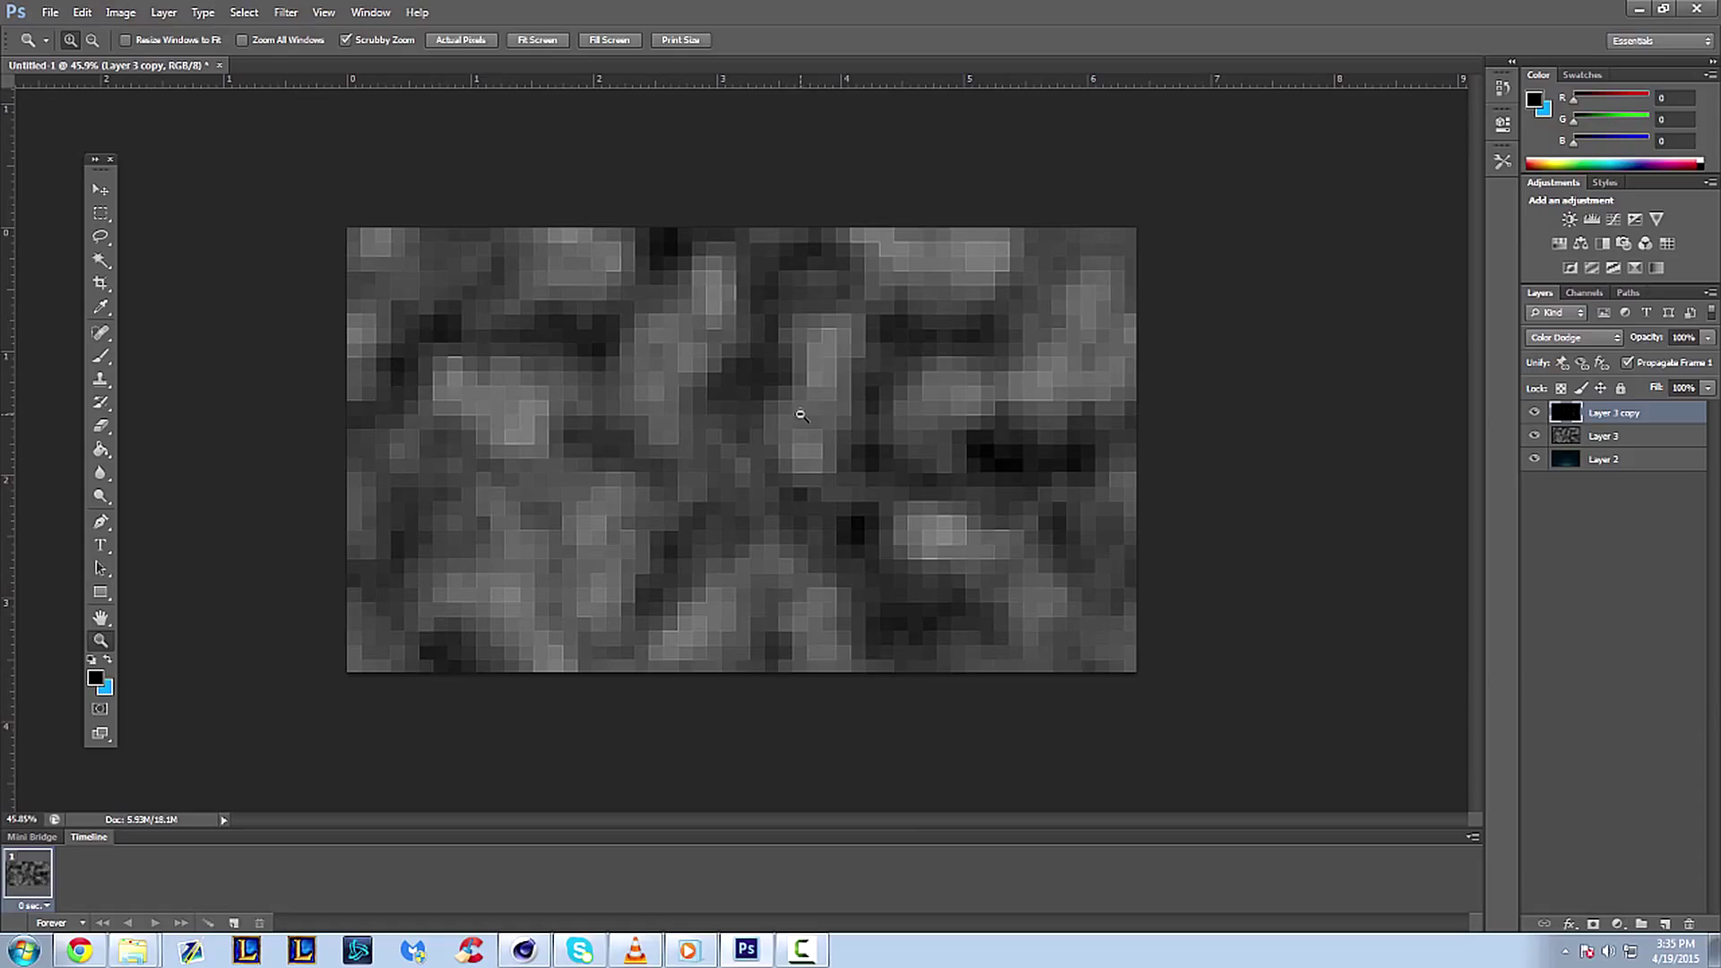
- Set the gray mosaic layer (Layer 3) to the Overlay blend mode with 60% opacity
left_click(1619, 444)
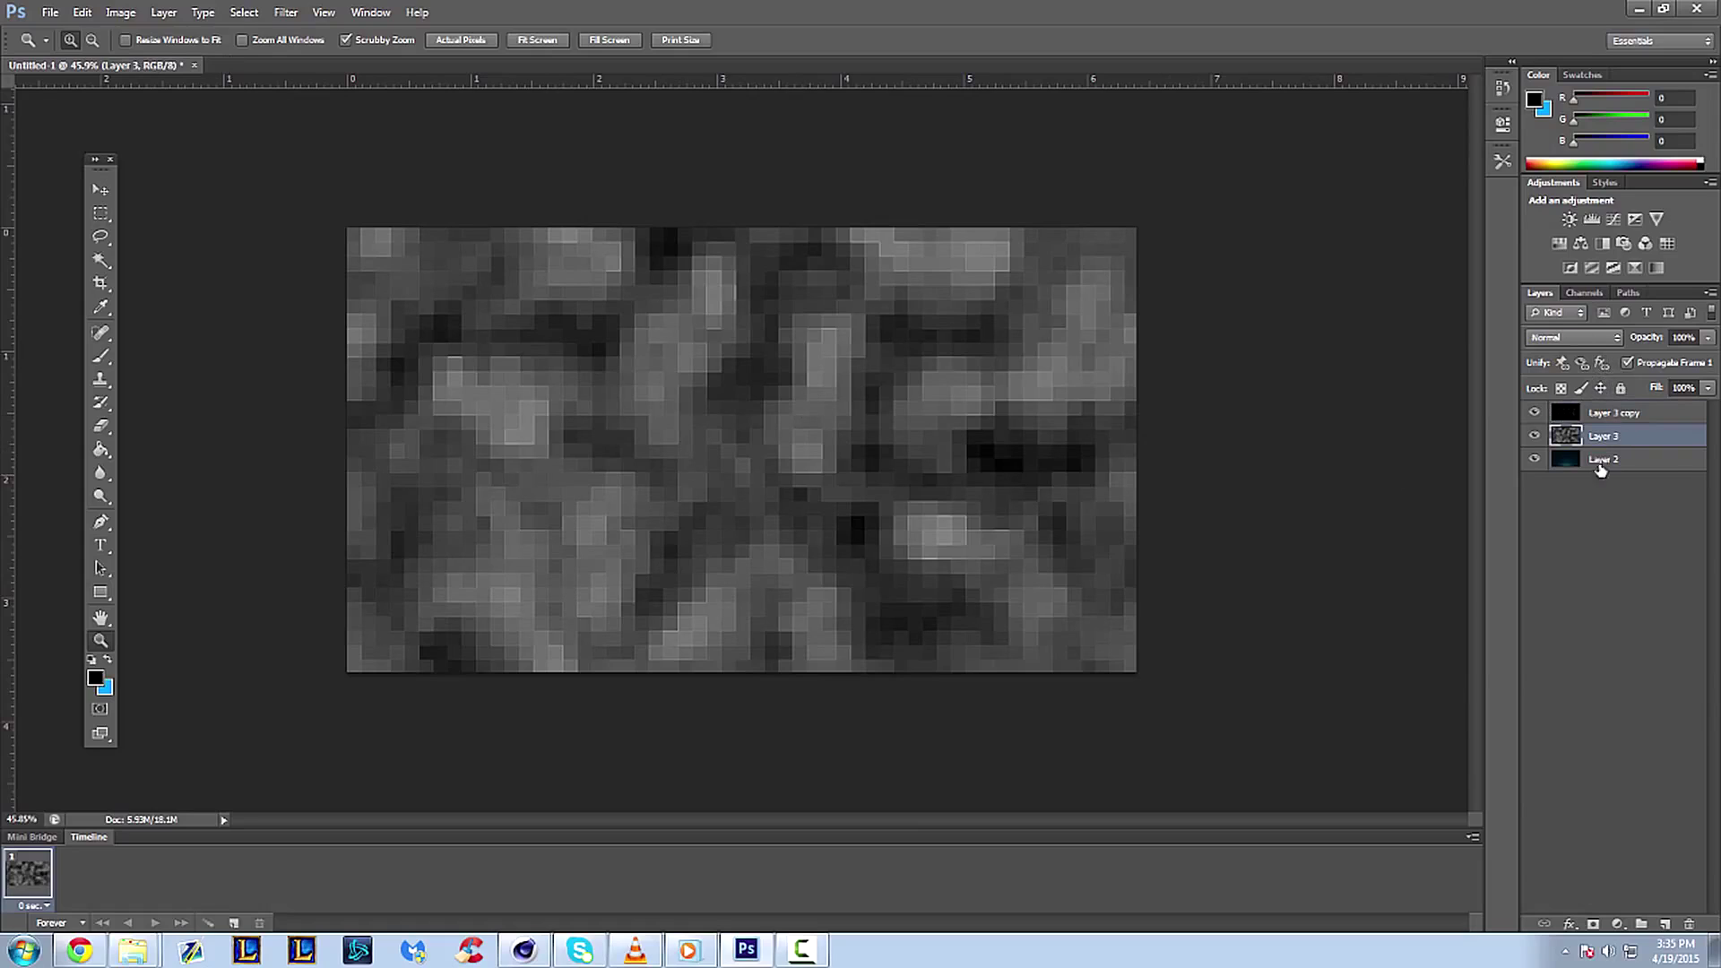
left_click(1572, 341)
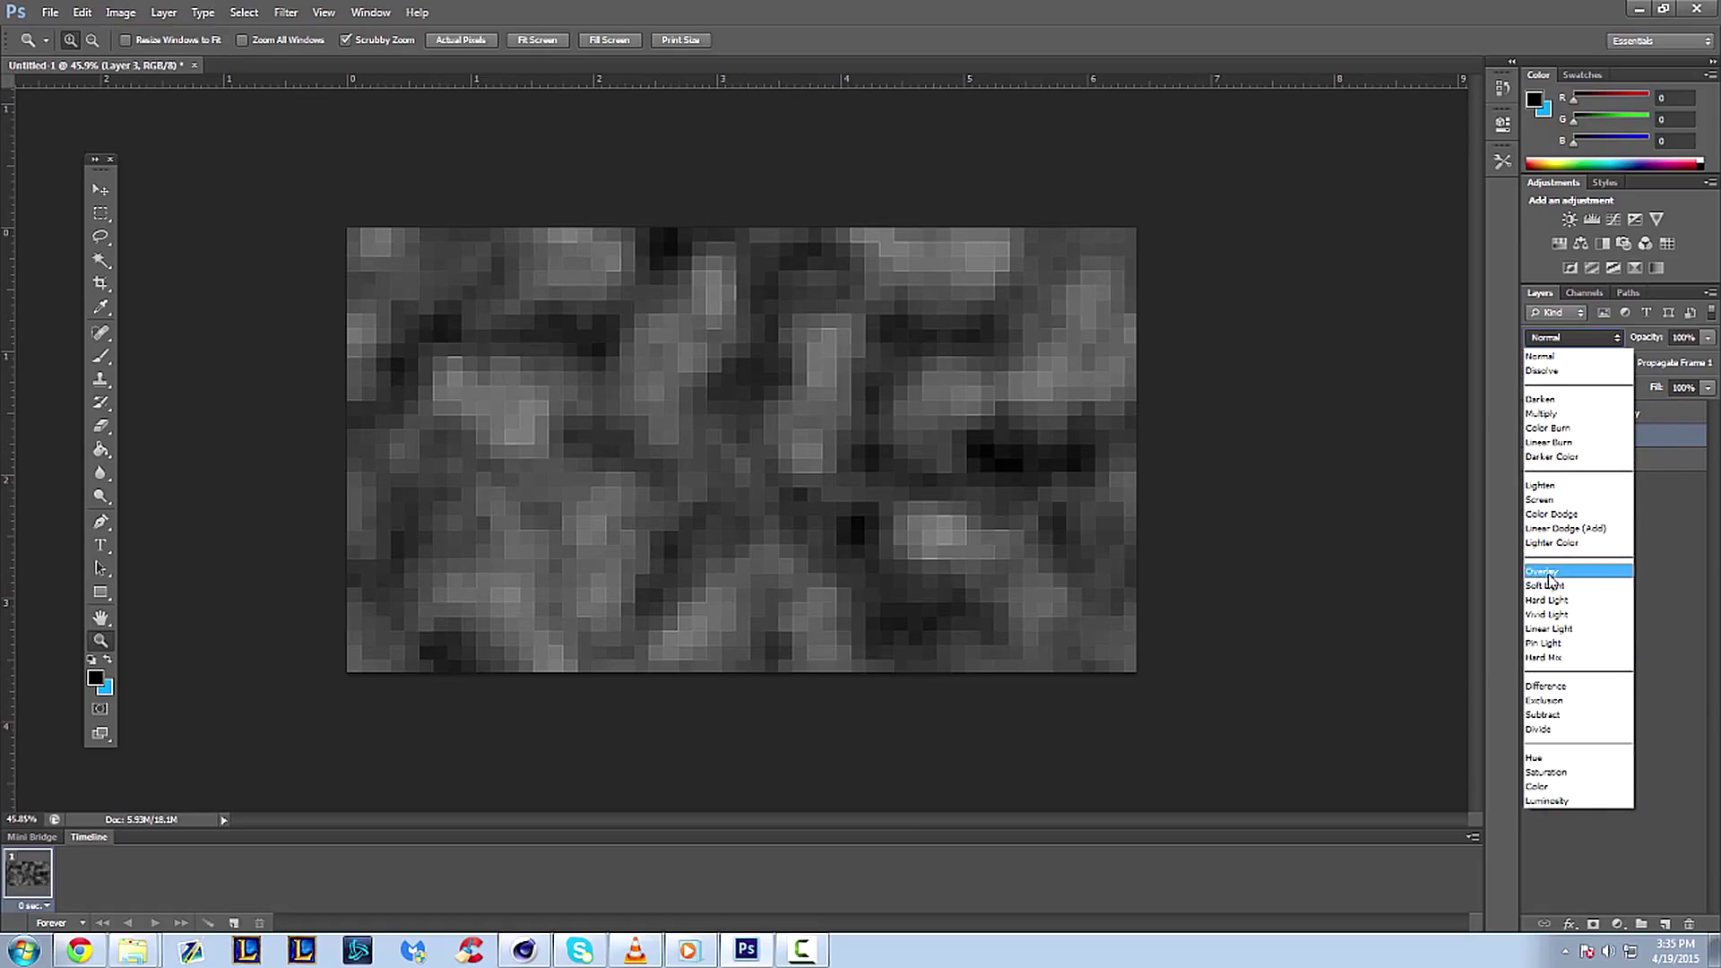
left_click(1551, 579)
scroll(687, 476, "up", 2)
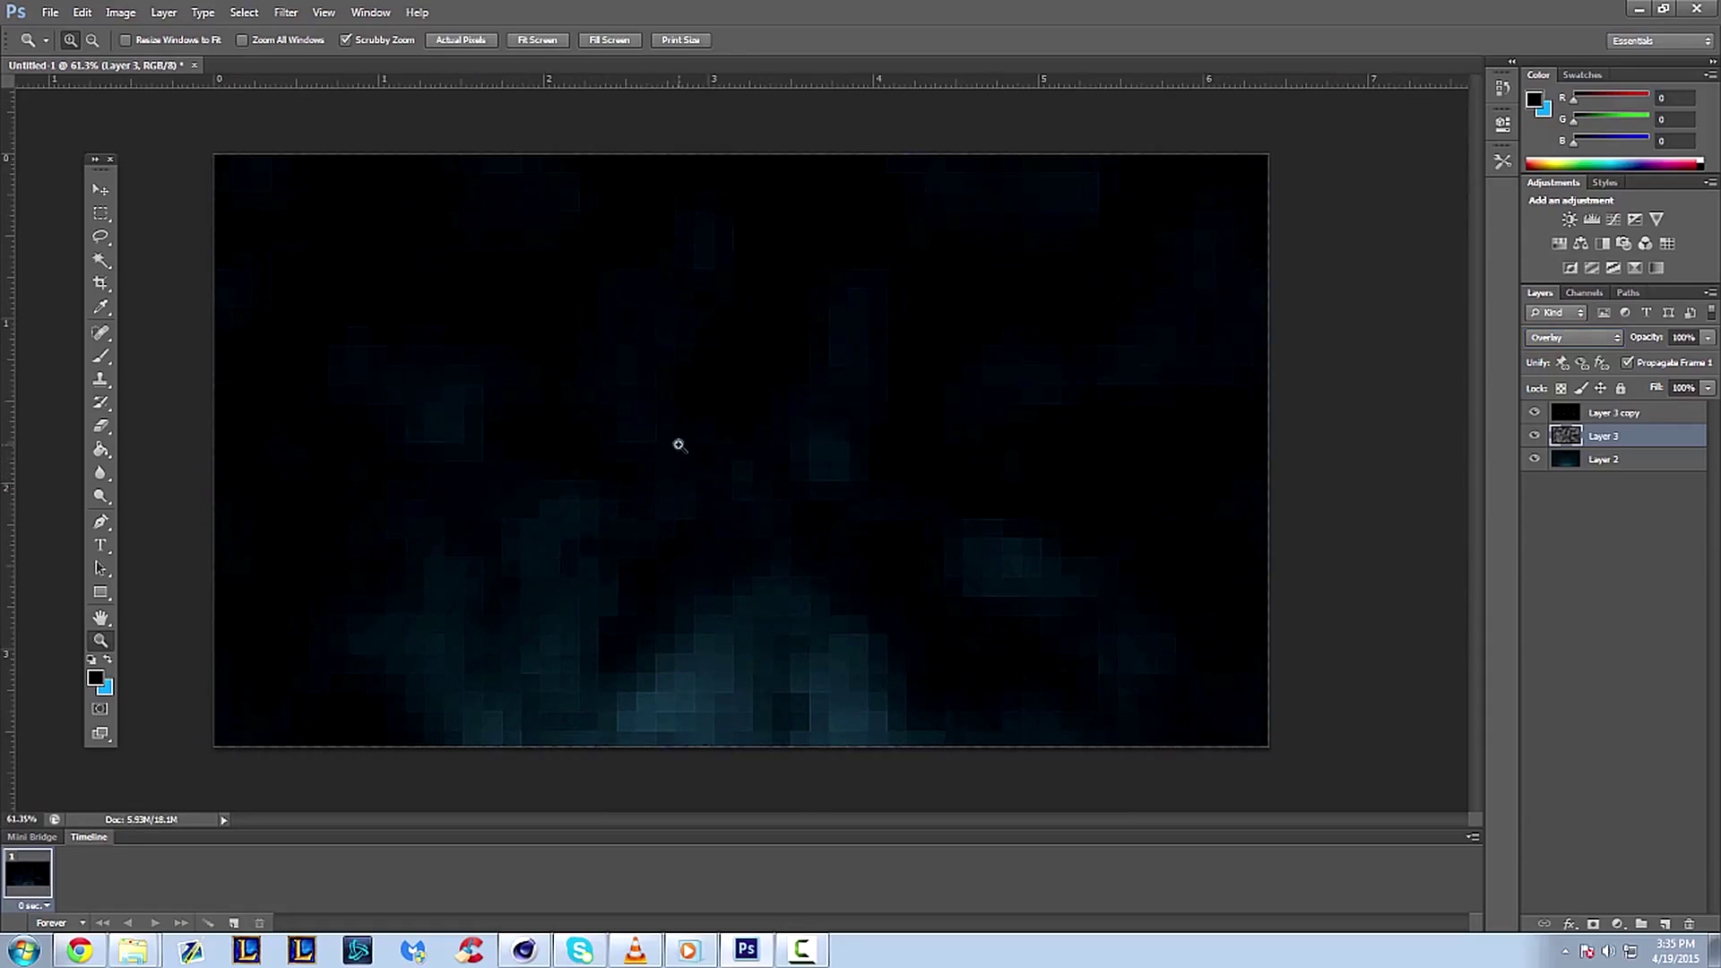
left_click(1698, 338)
type("60")
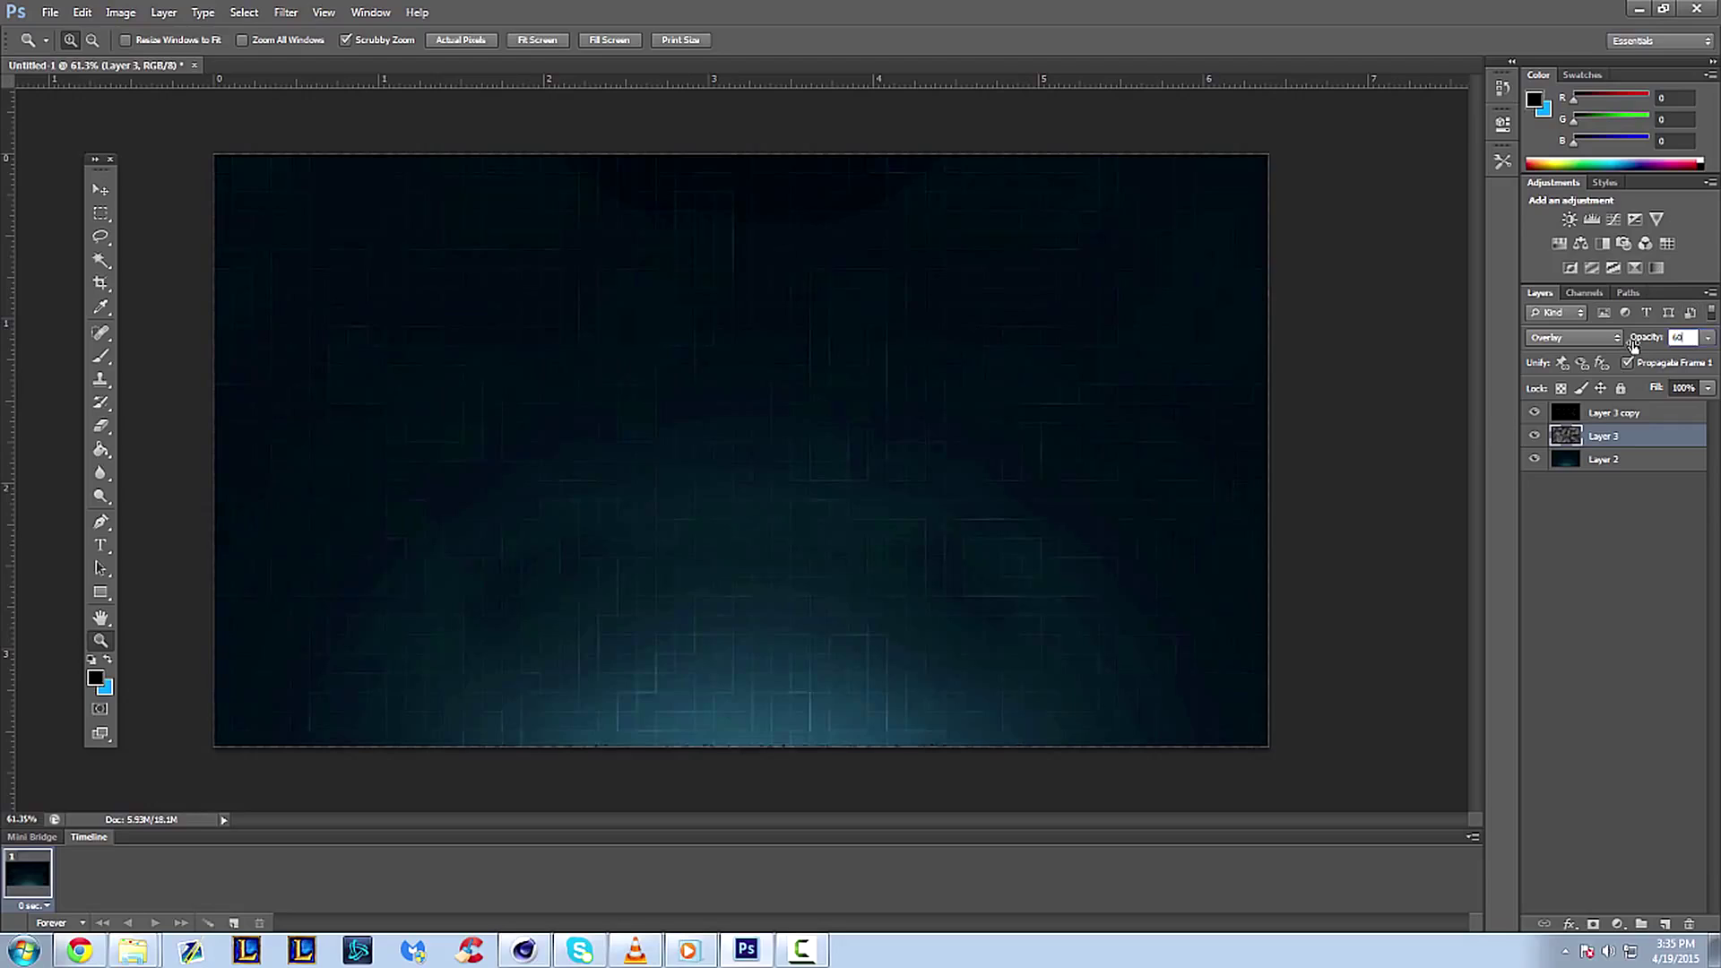
key("Return")
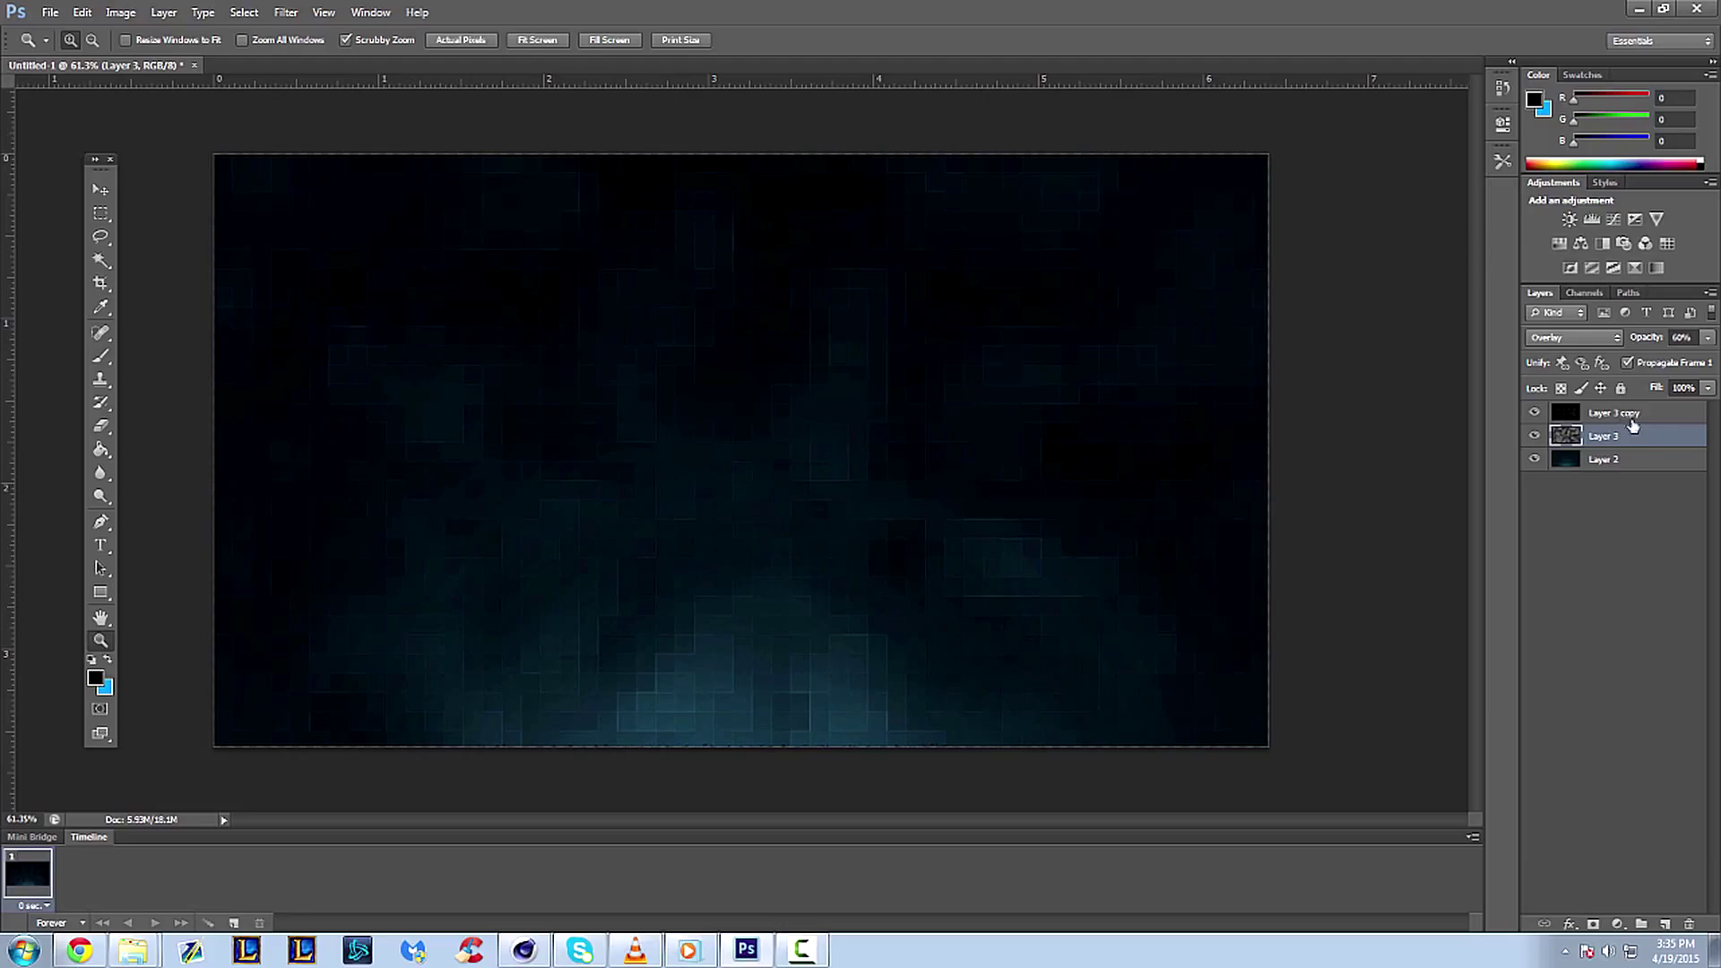
- Merge Layer 2, Layer 3 and Layer 3 copy into one layer and duplicate the merged layer
left_click(1621, 458)
left_click(1623, 415, "shift")
right_click(1620, 421)
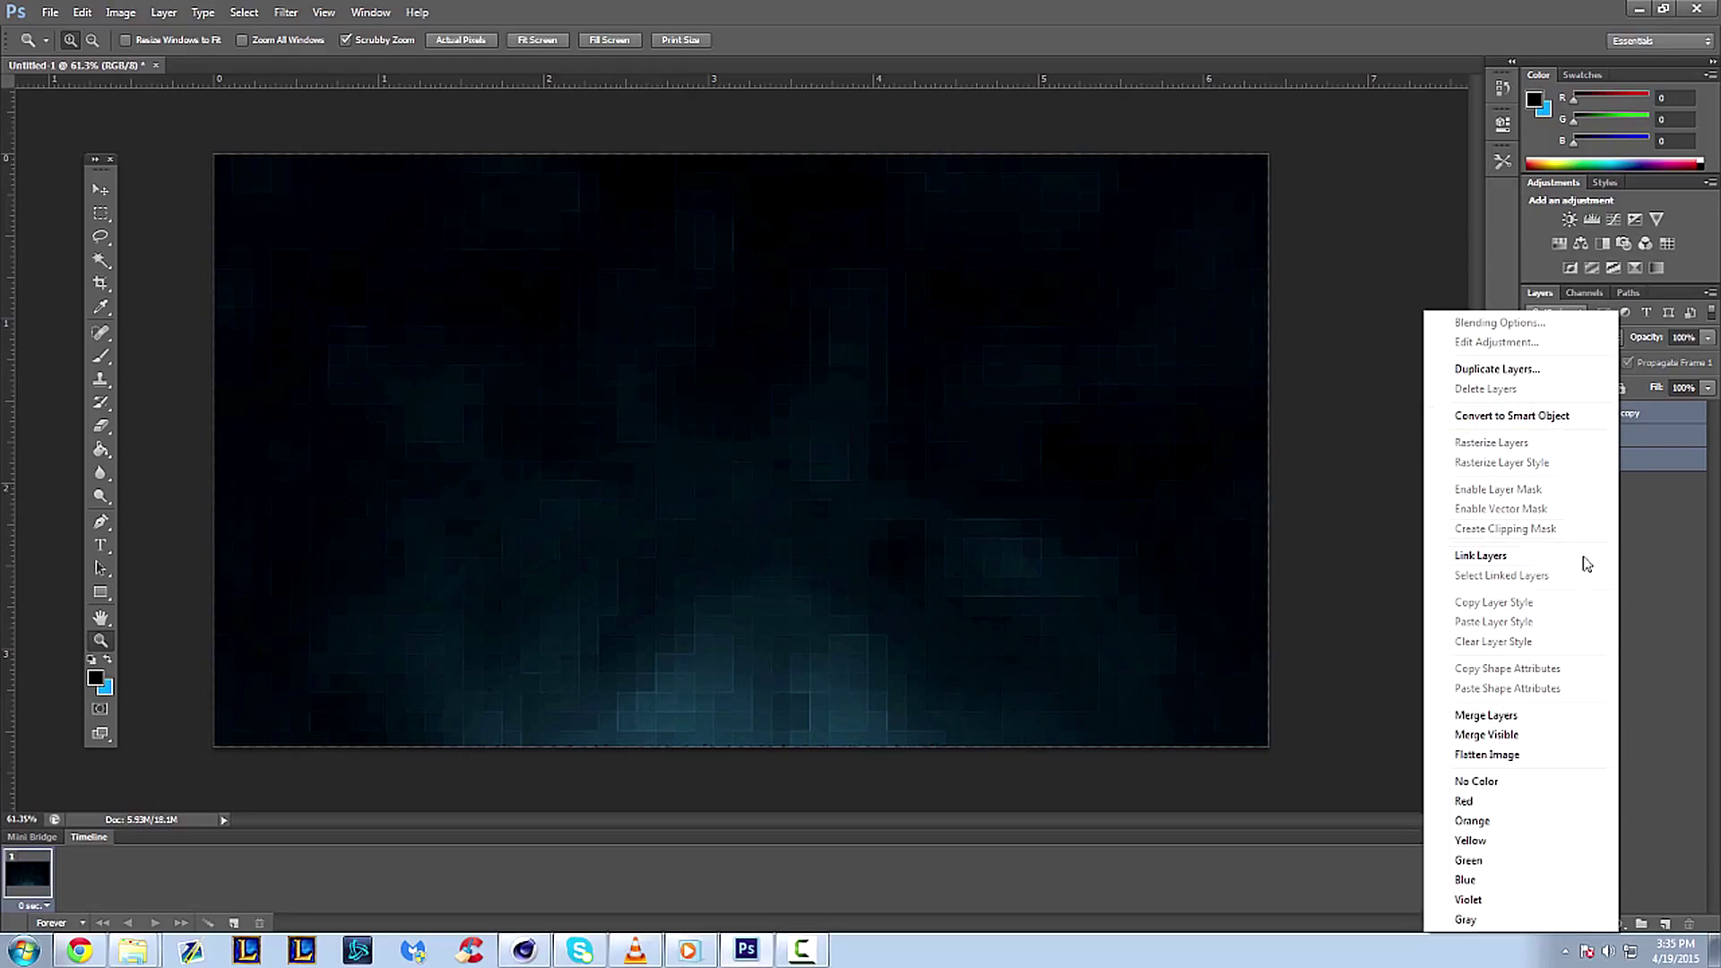
left_click(1486, 715)
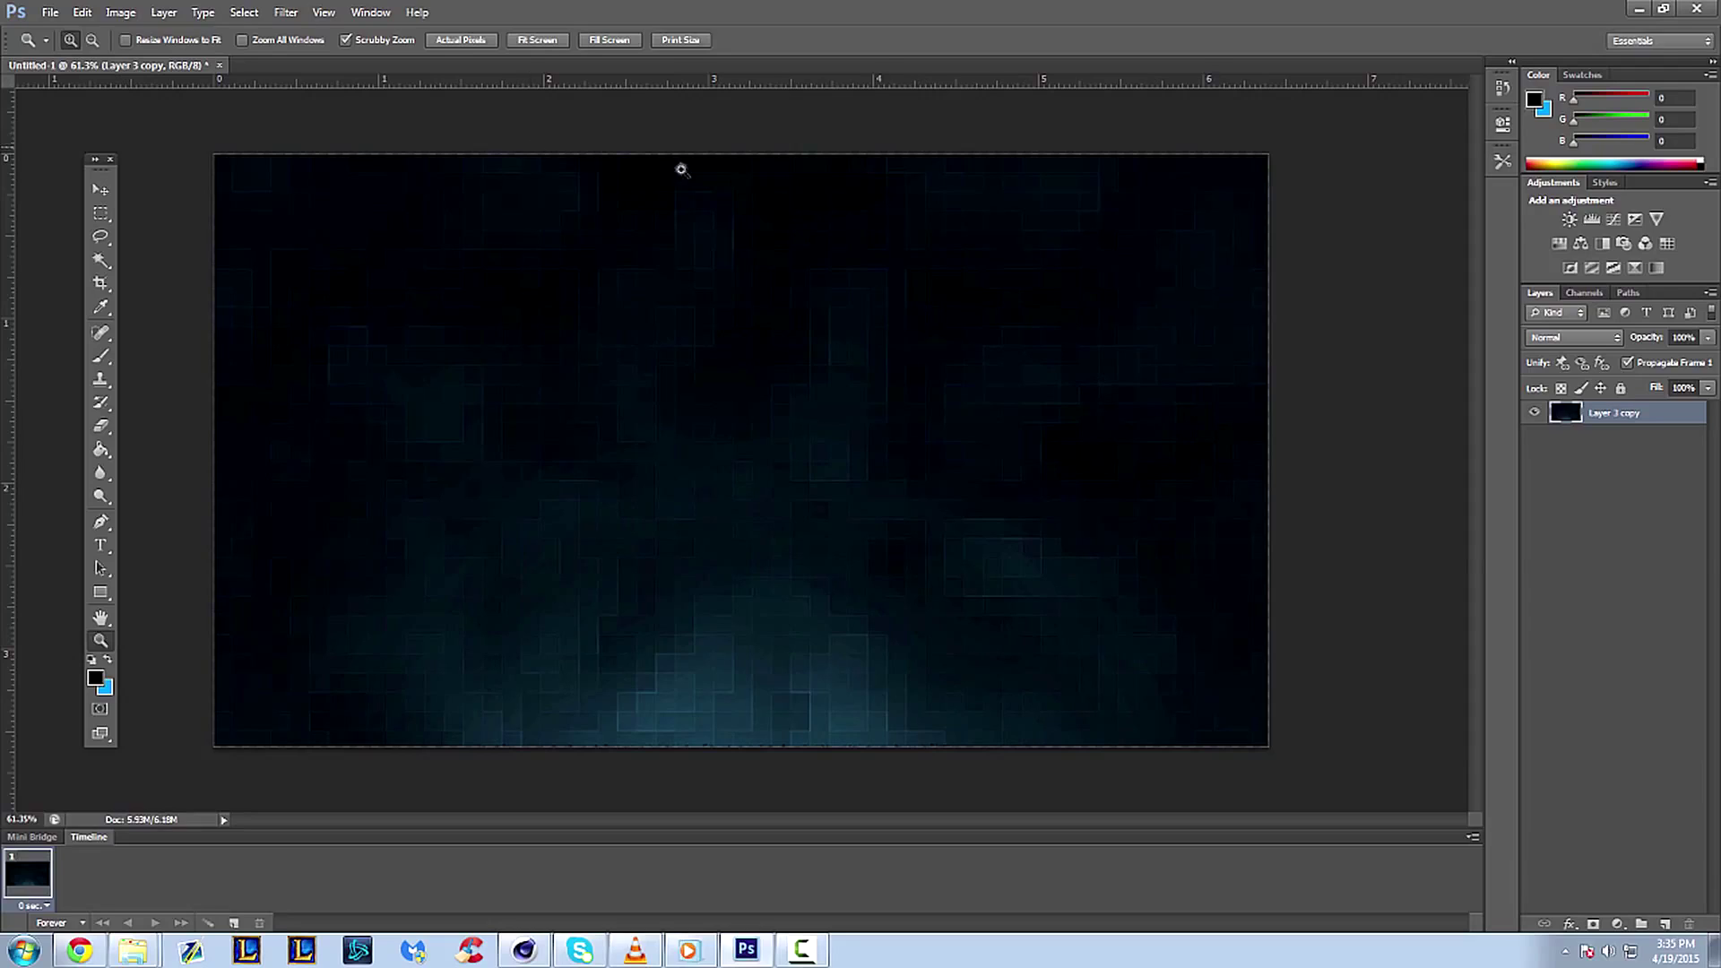
right_click(1637, 416)
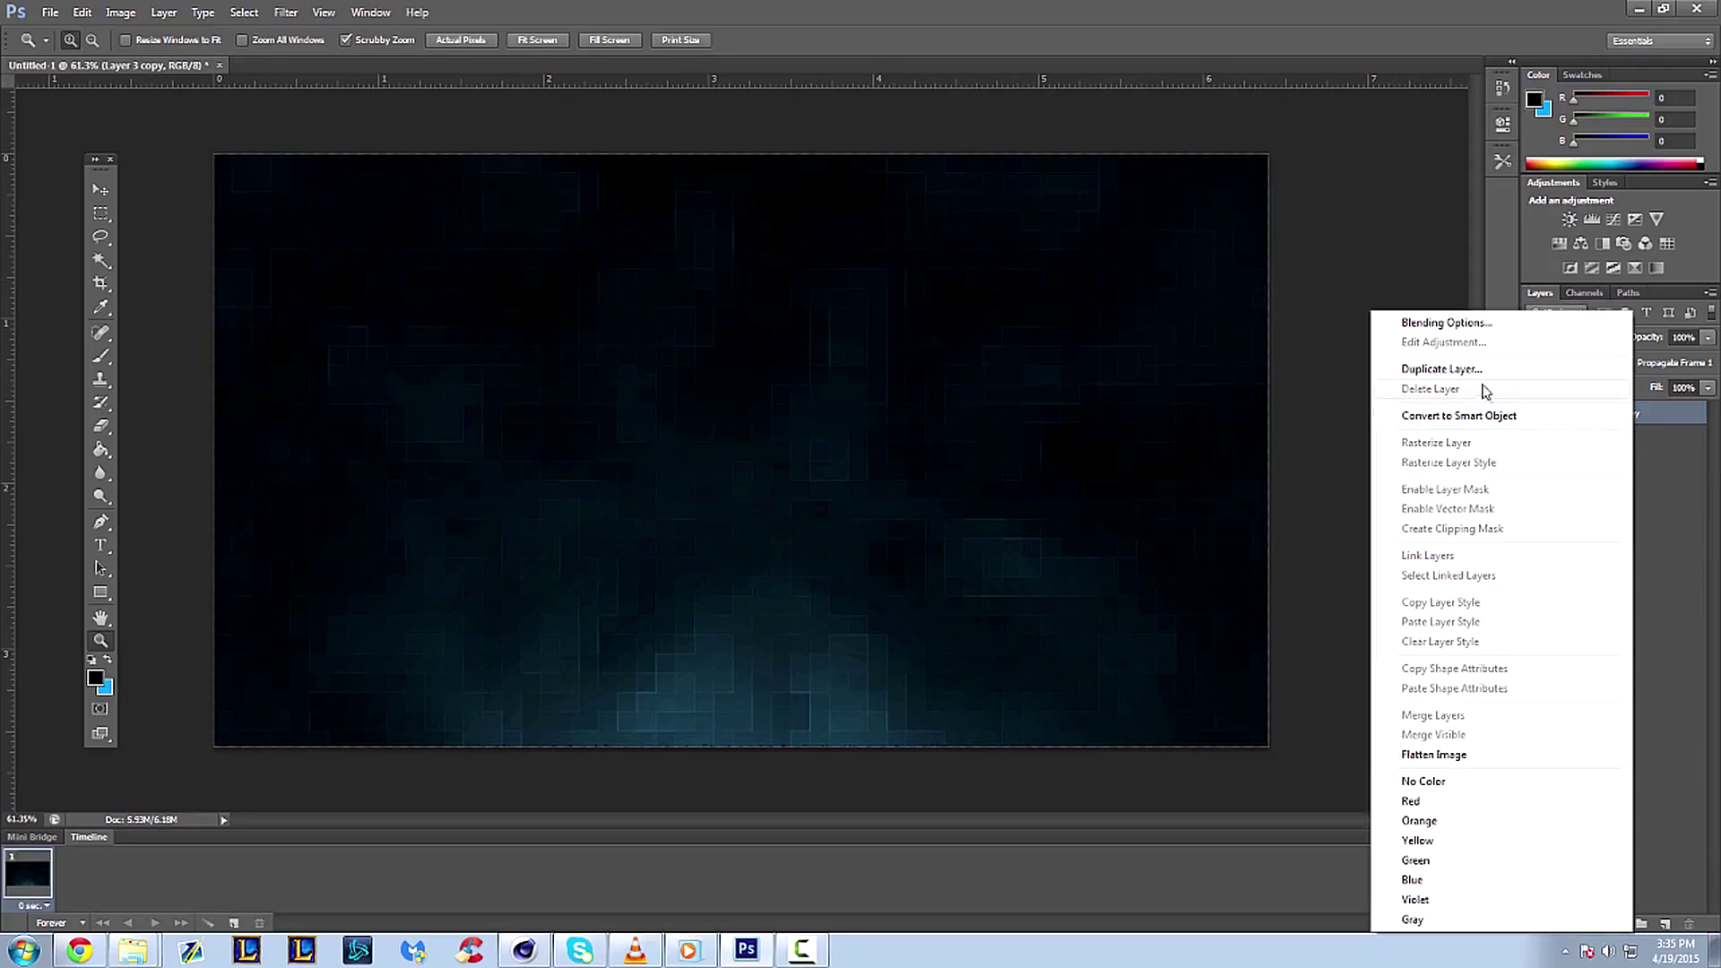
left_click(1524, 380)
left_click(1013, 296)
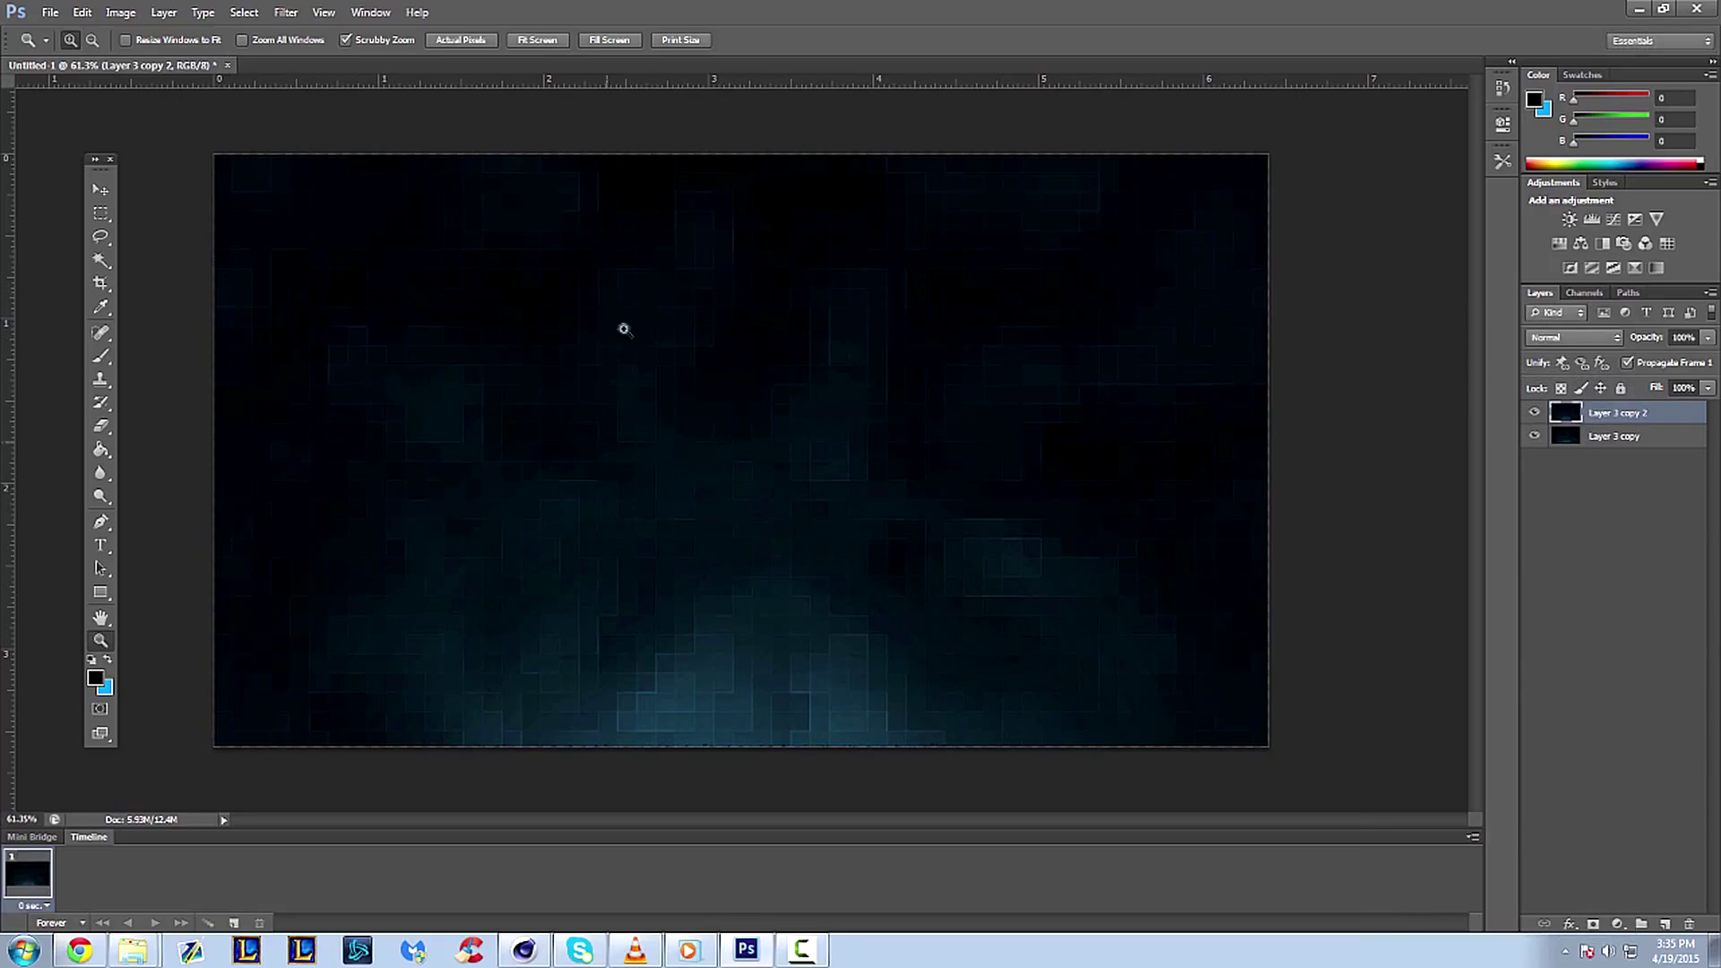
- Apply the Wind stylize filter to the duplicated layer with the Stagger method and direction From the Right
left_click(289, 12)
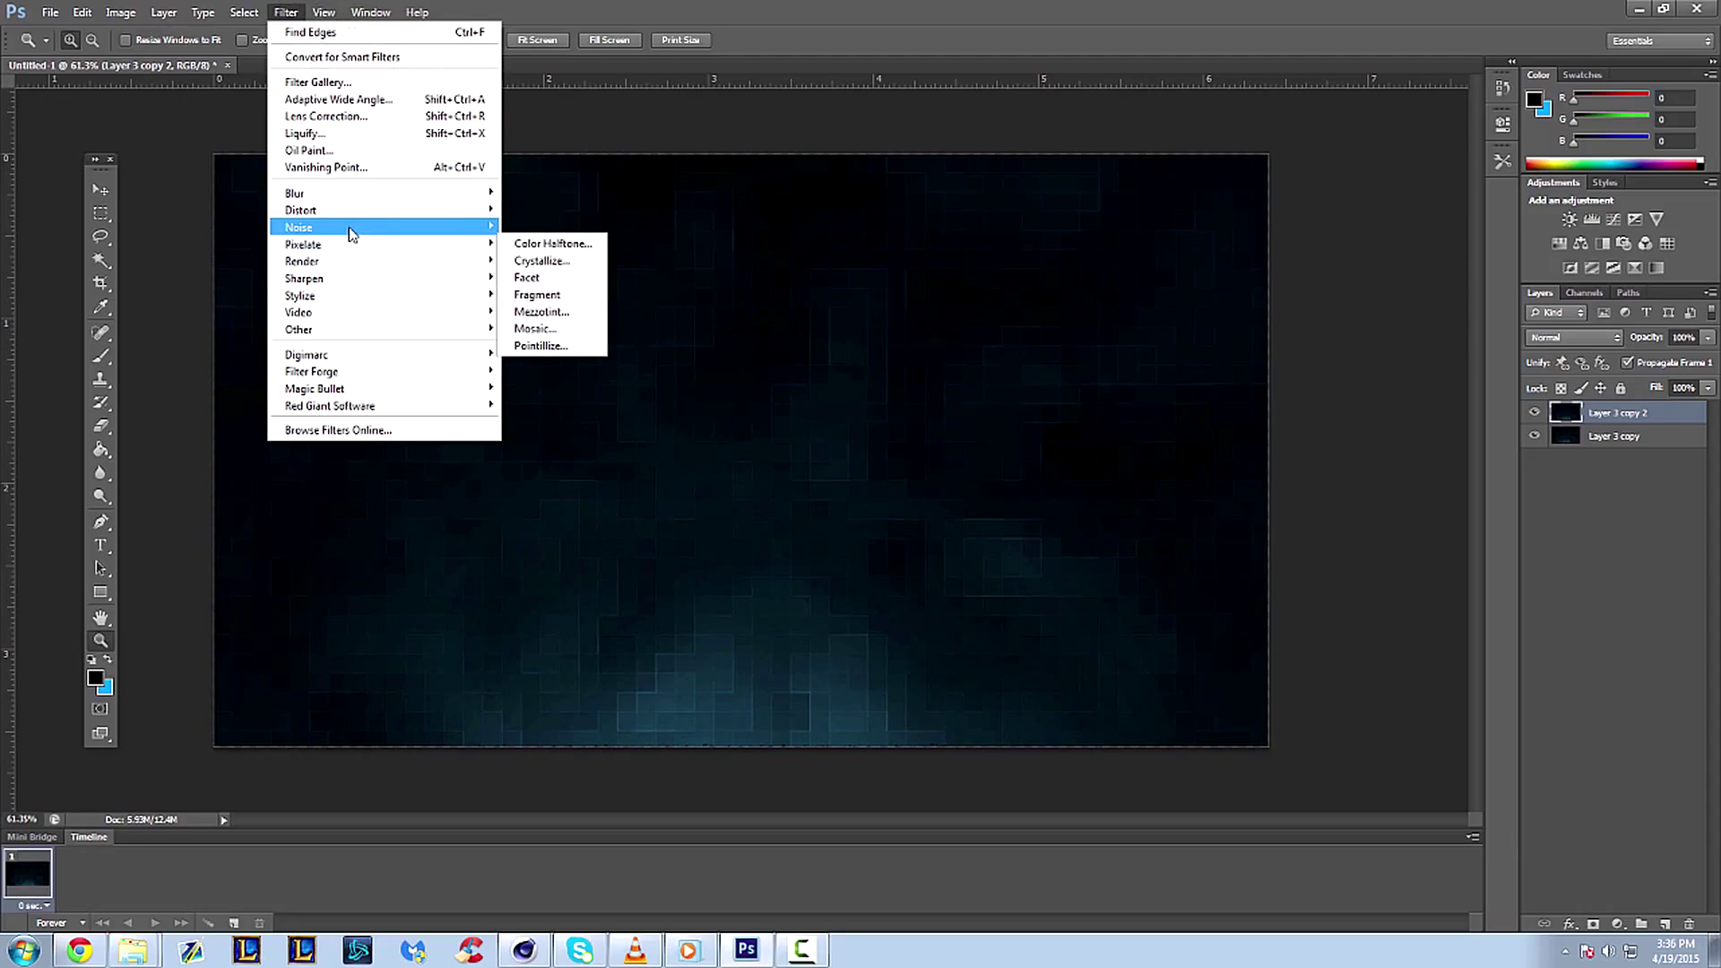
mouse_move(350, 231)
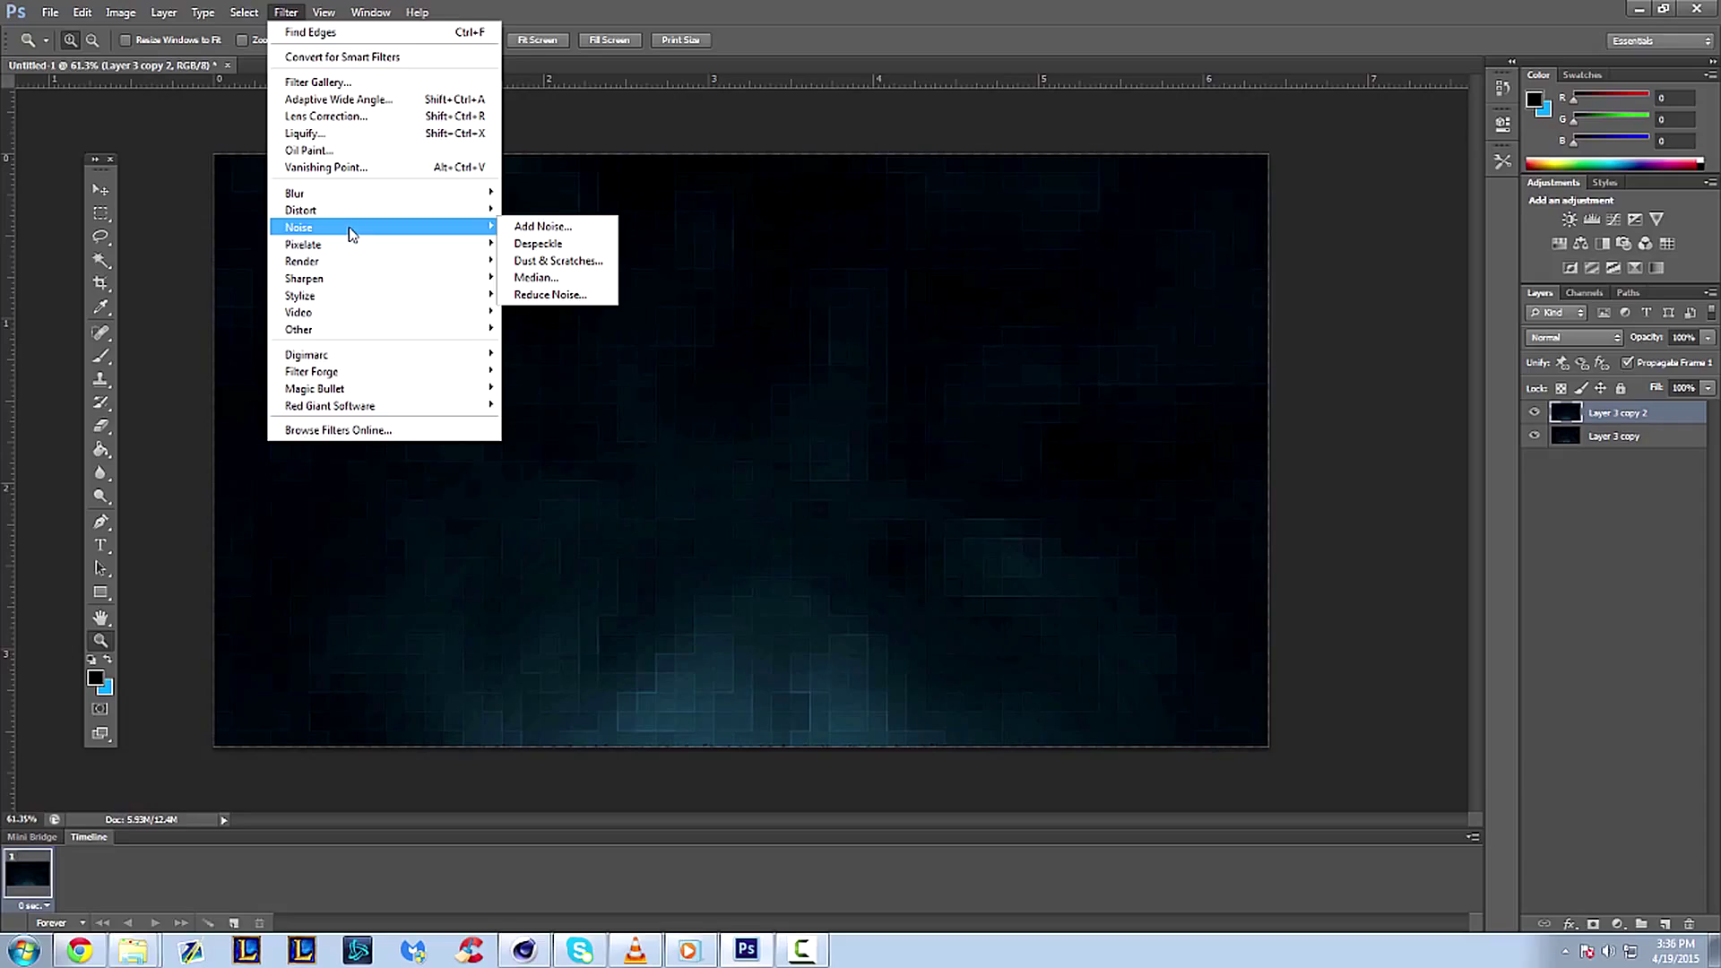
mouse_move(341, 295)
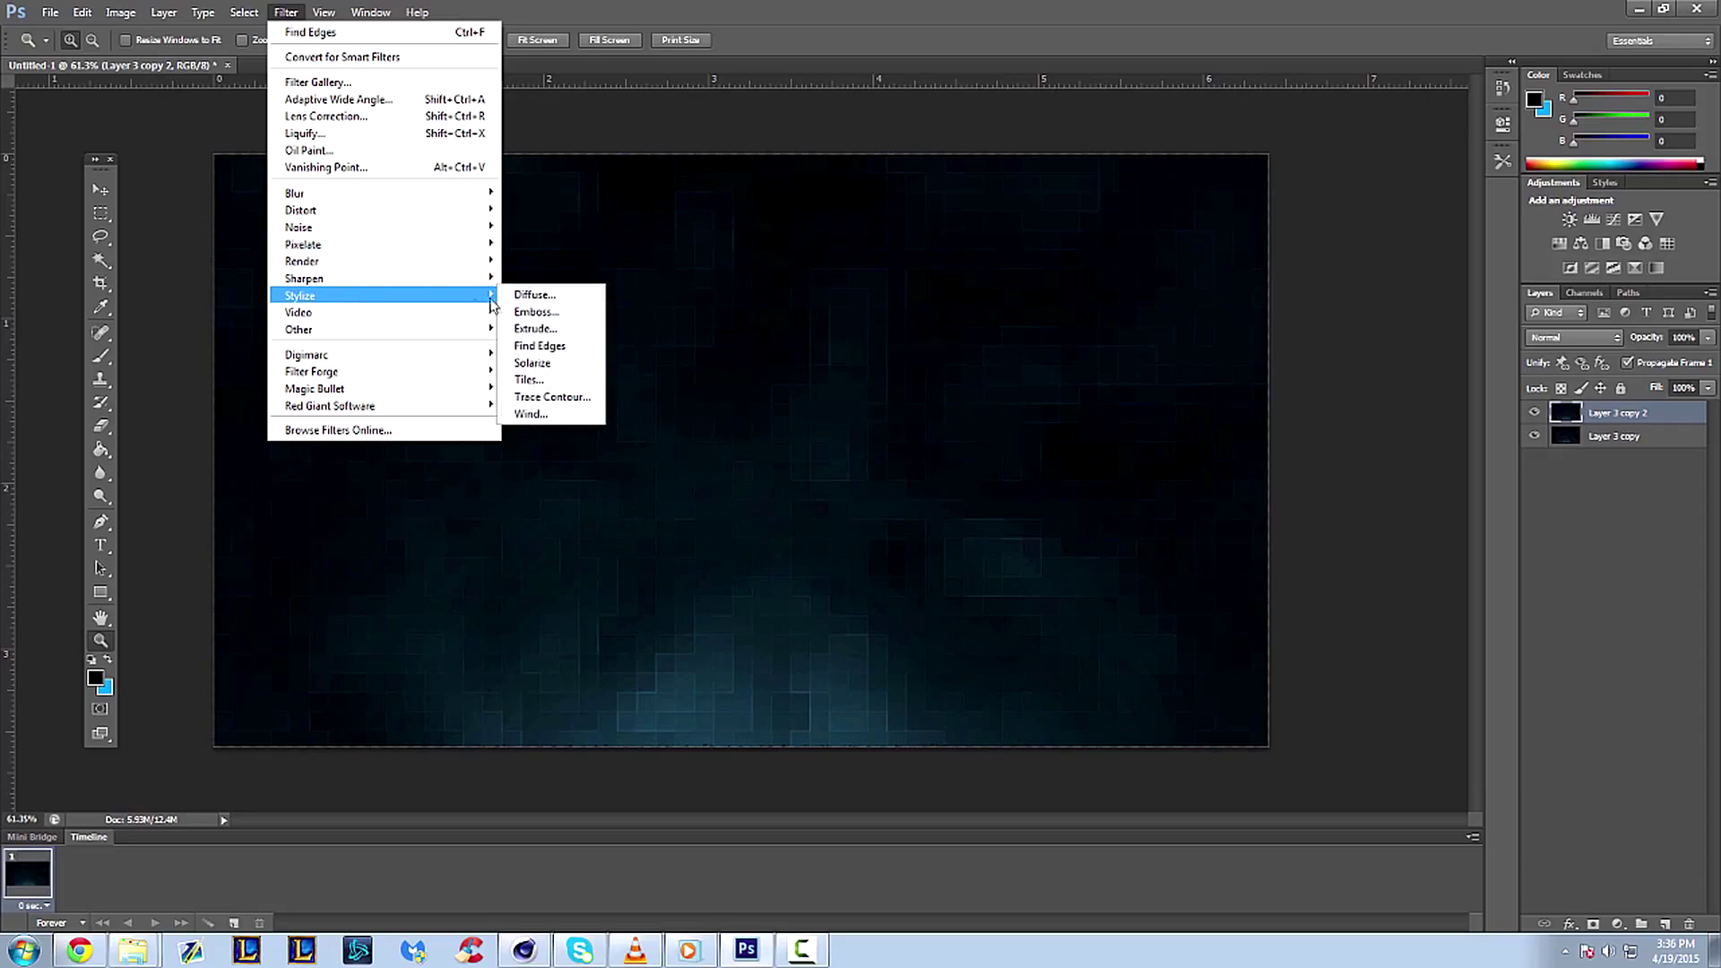
left_click(533, 413)
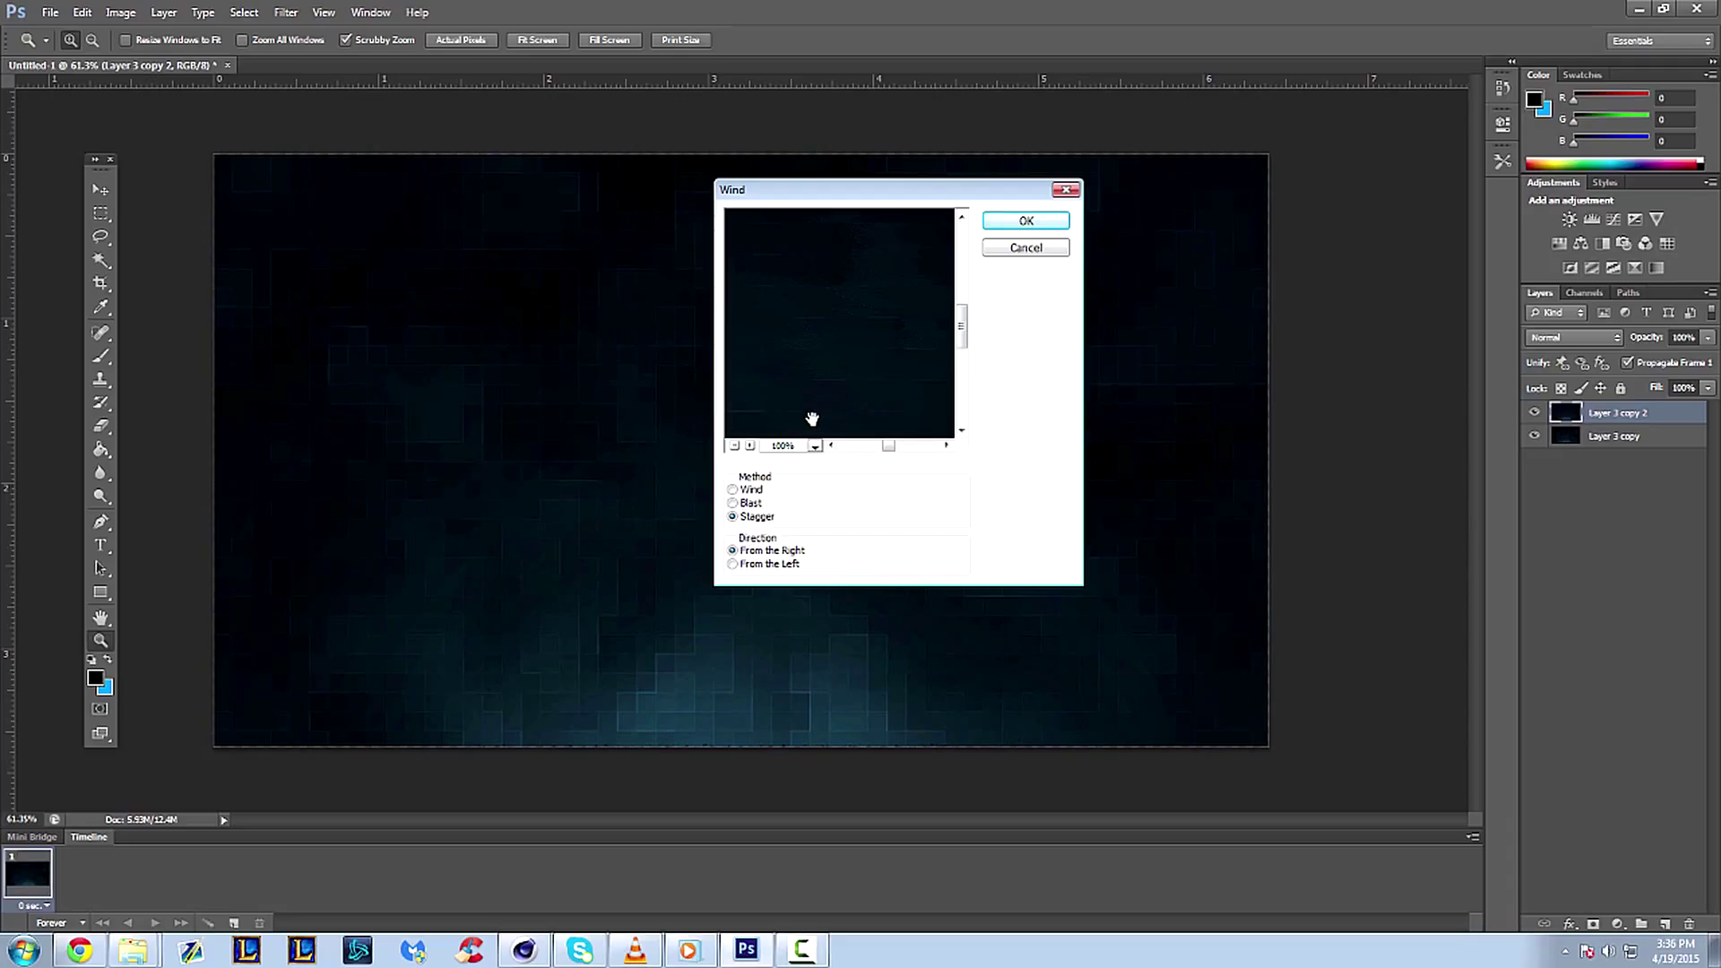
left_click(1015, 219)
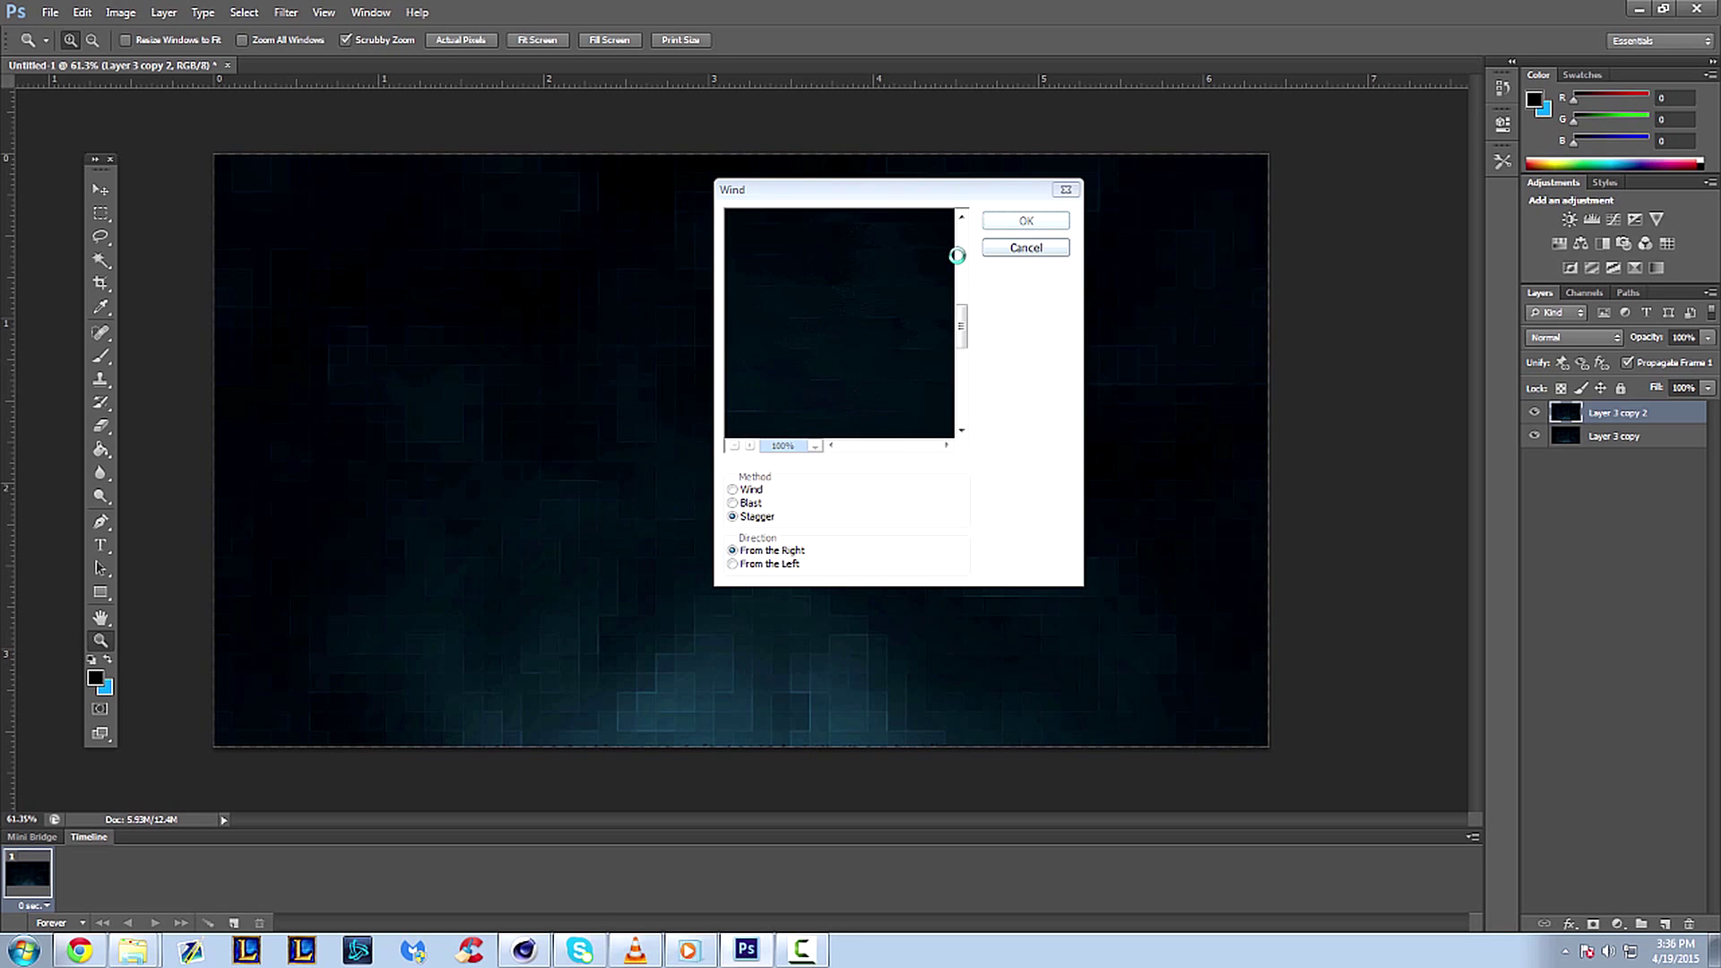
scroll(754, 508, "up", 3)
scroll(757, 512, "down", 2)
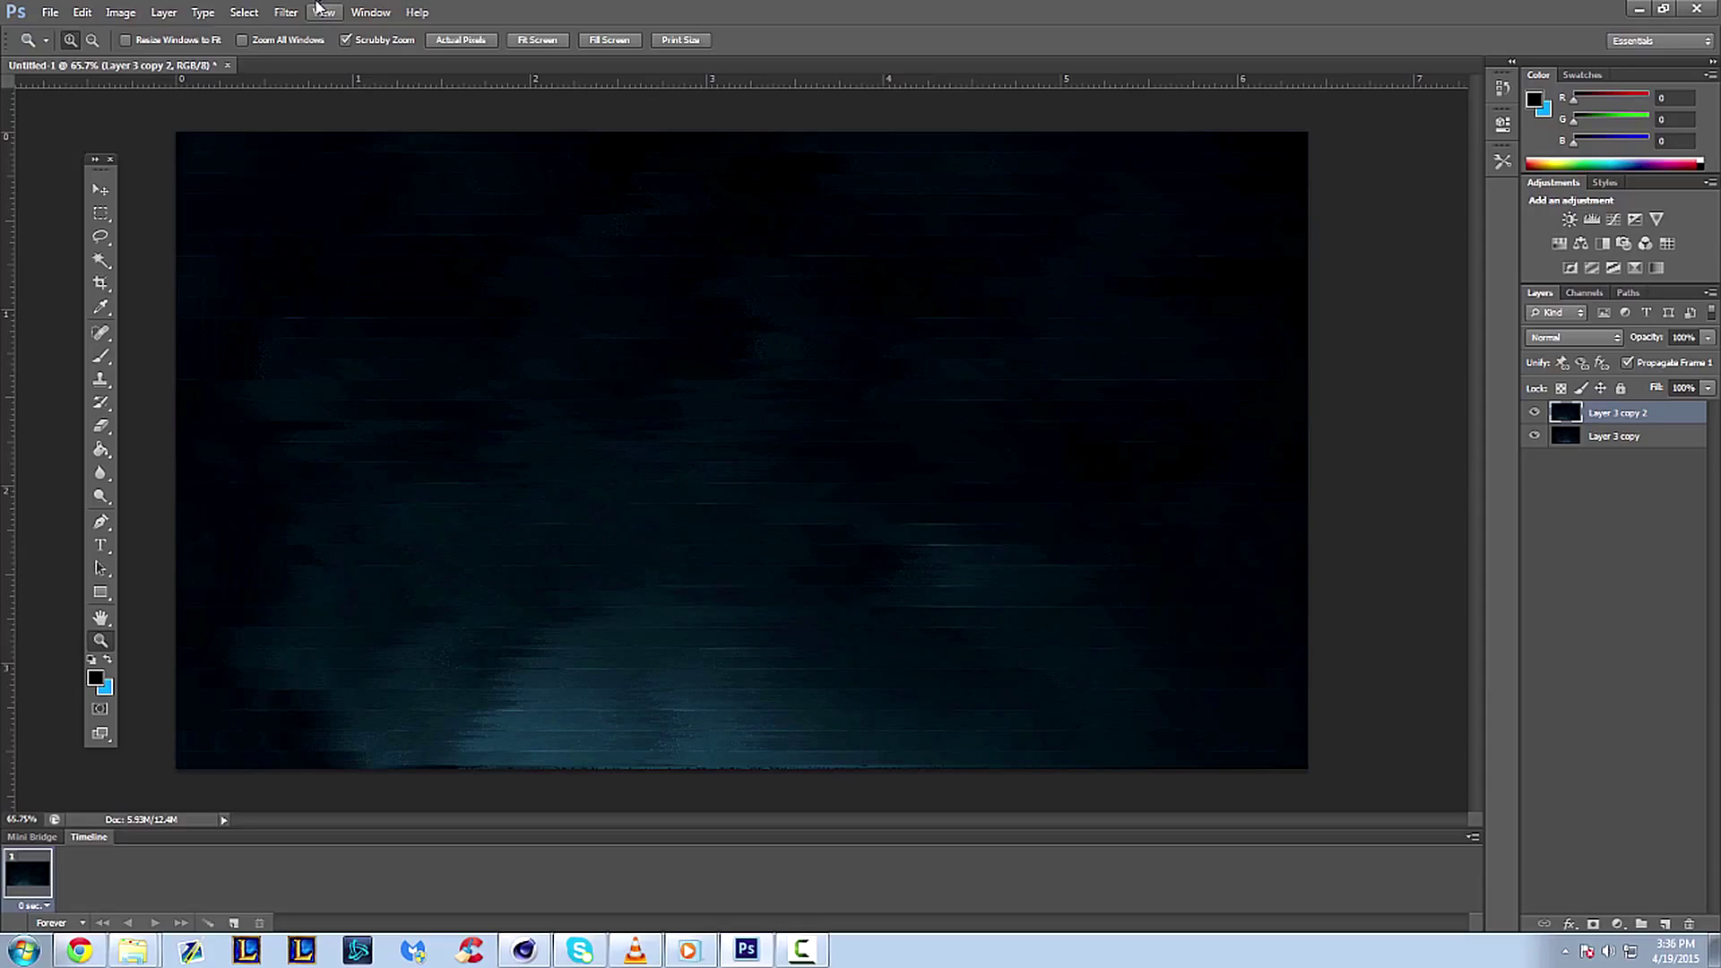
- Duplicate the wind-filtered layer (Layer 3 copy 2) within the same document
right_click(1594, 415)
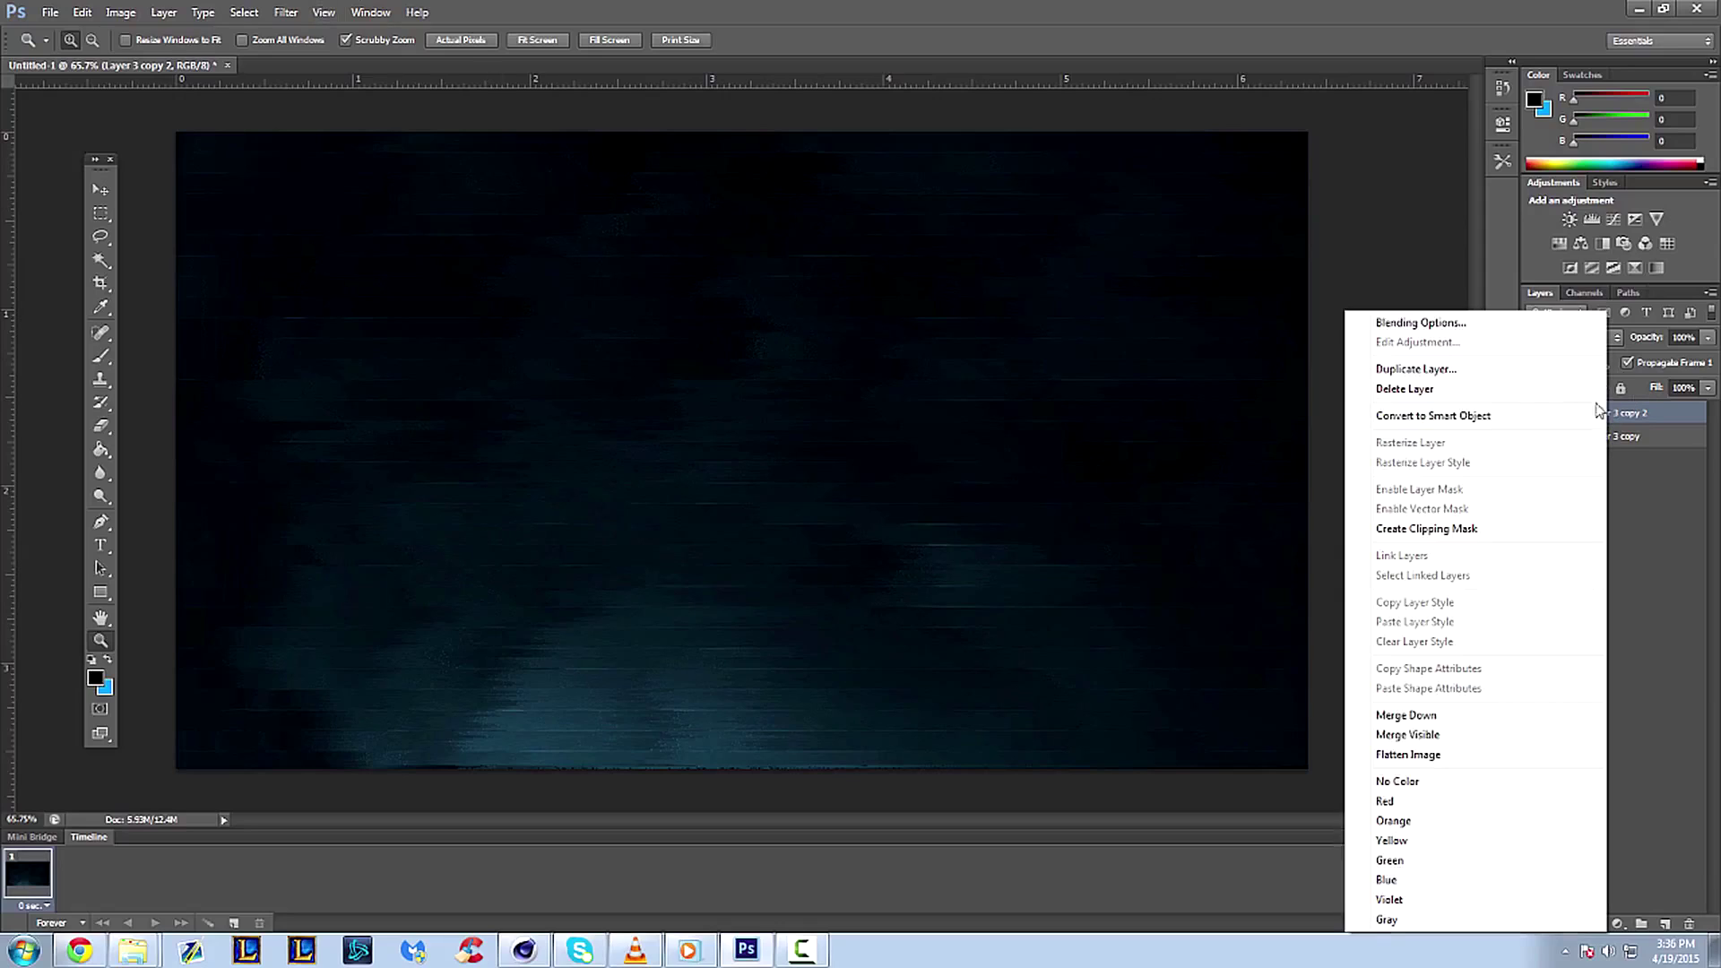
left_click(1381, 368)
left_click(1012, 296)
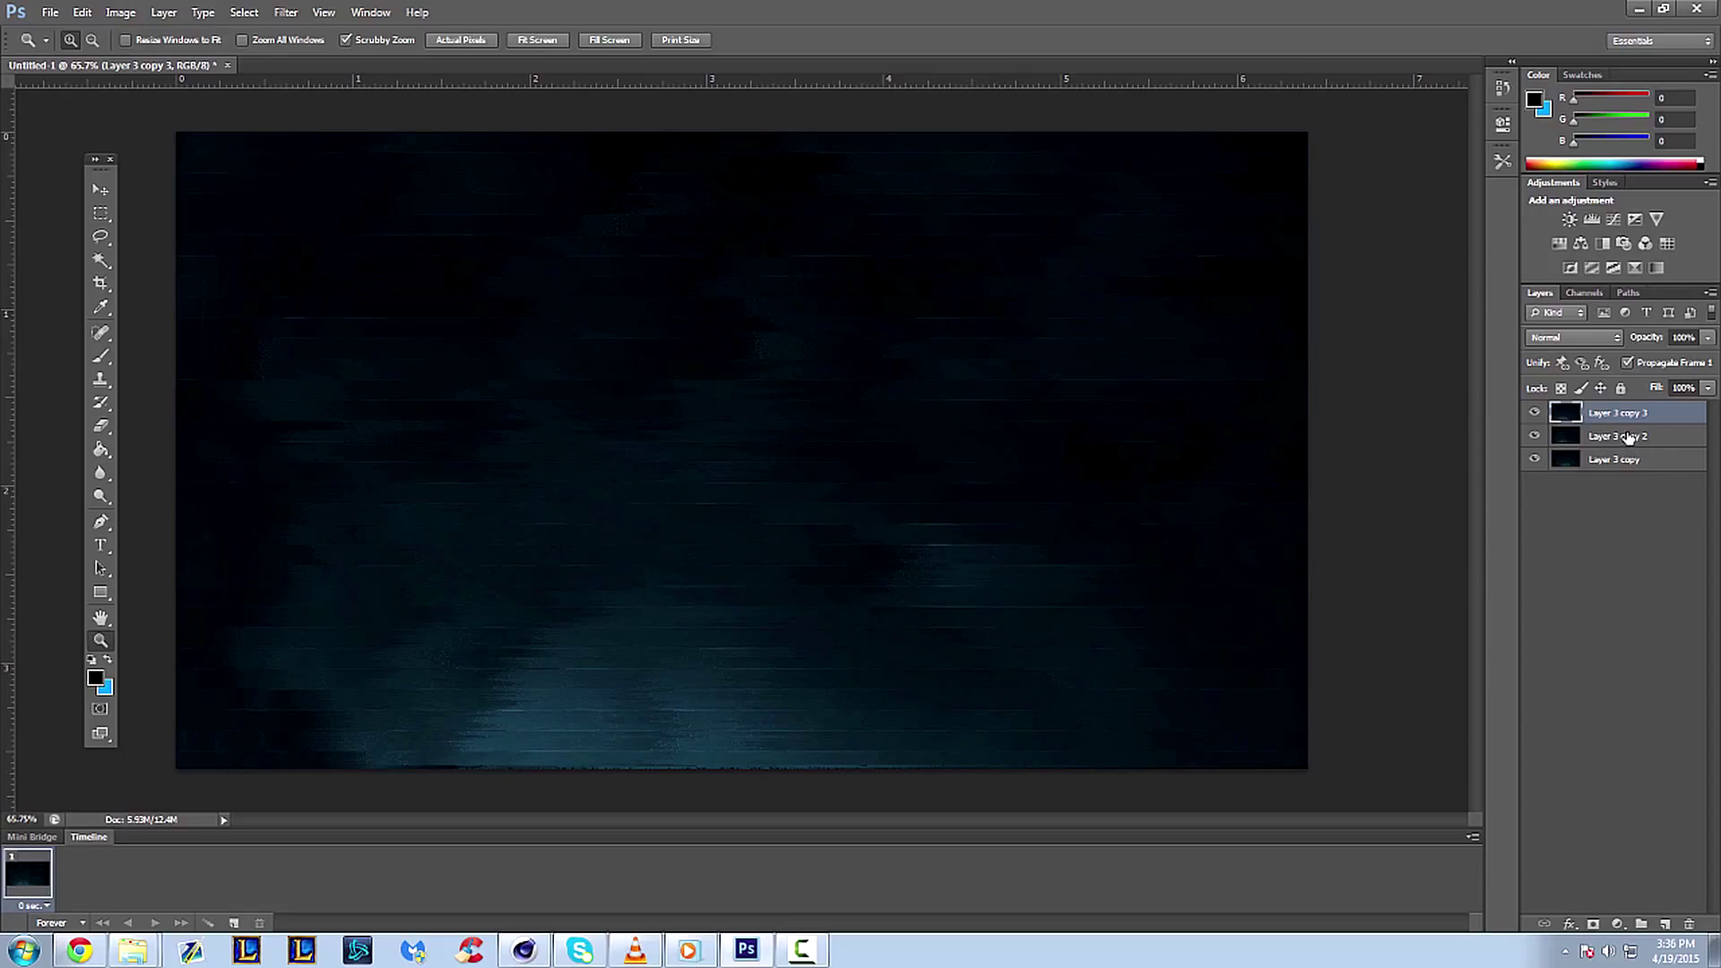
- Apply the Find Edges stylize filter to the new top layer (Layer 3 copy 3) and invert its colors
left_click(286, 11)
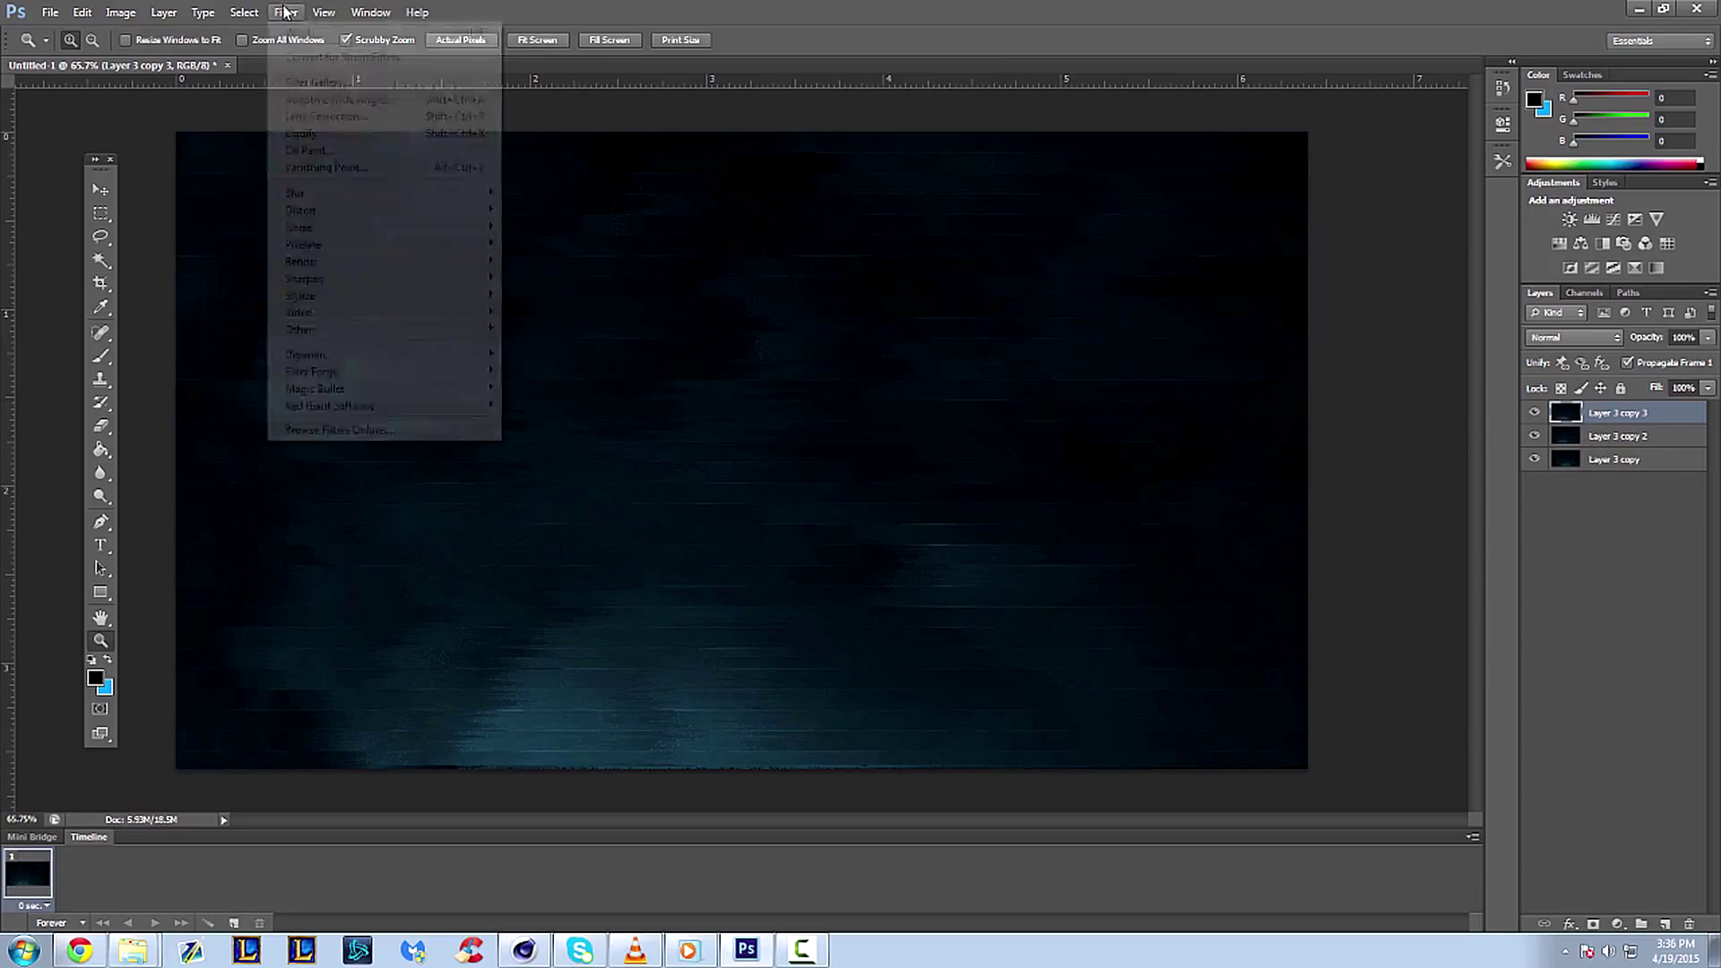
mouse_move(338, 296)
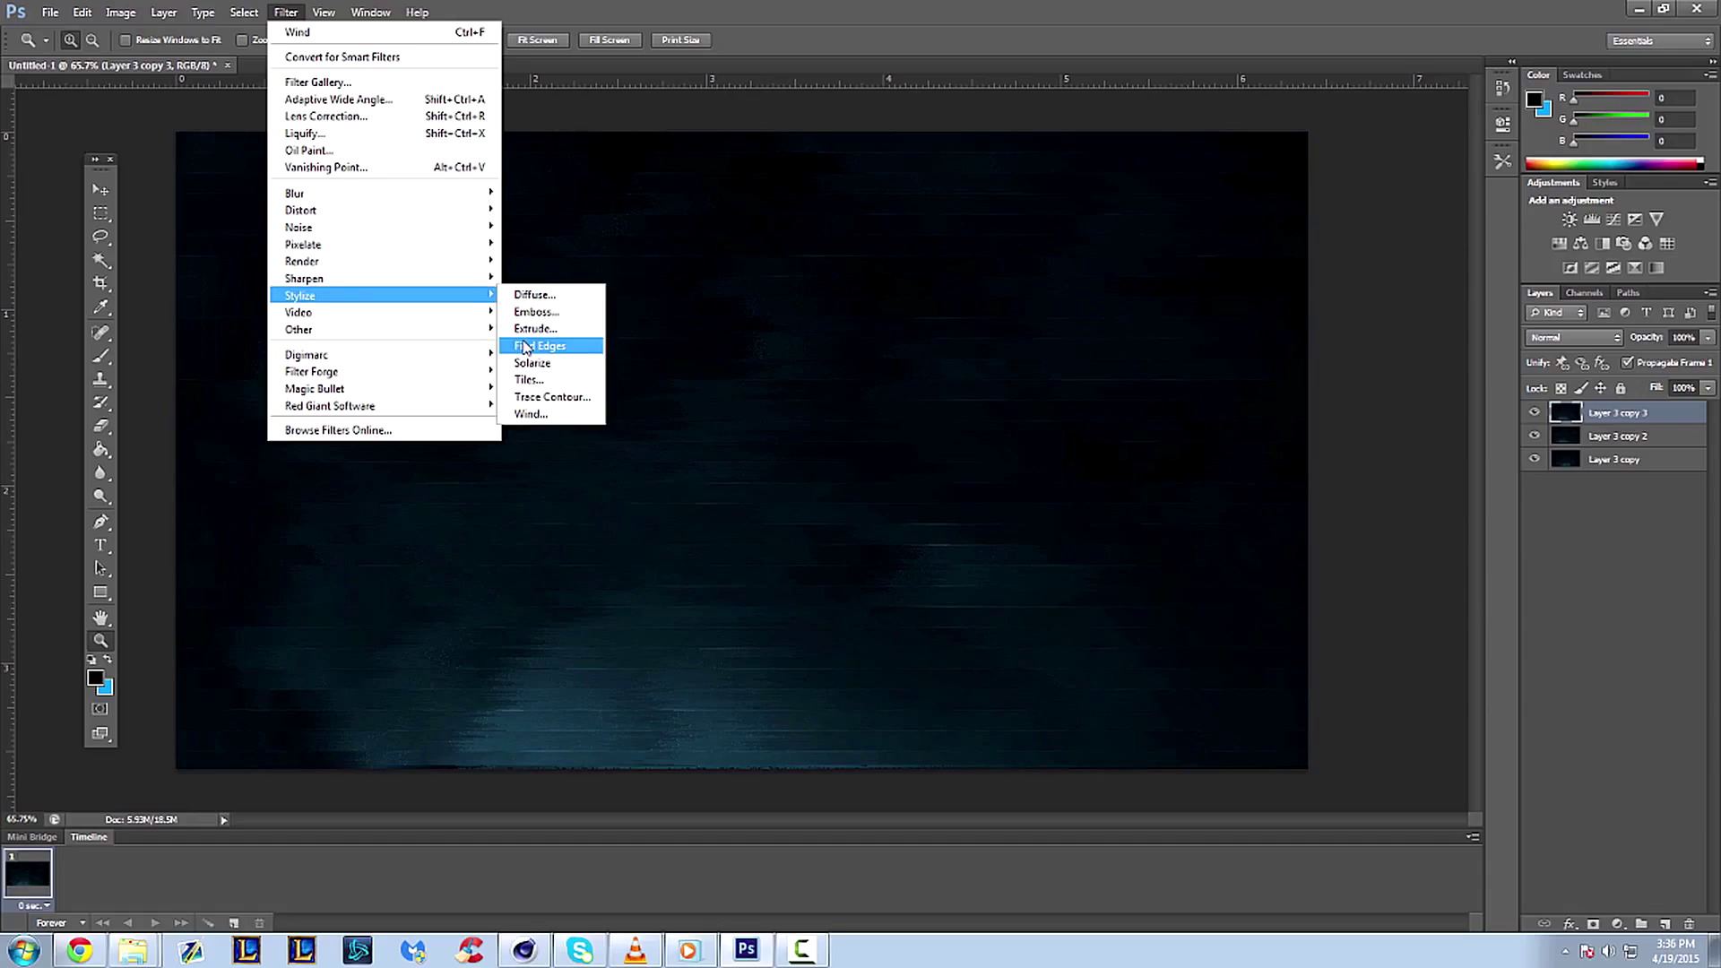
left_click(525, 347)
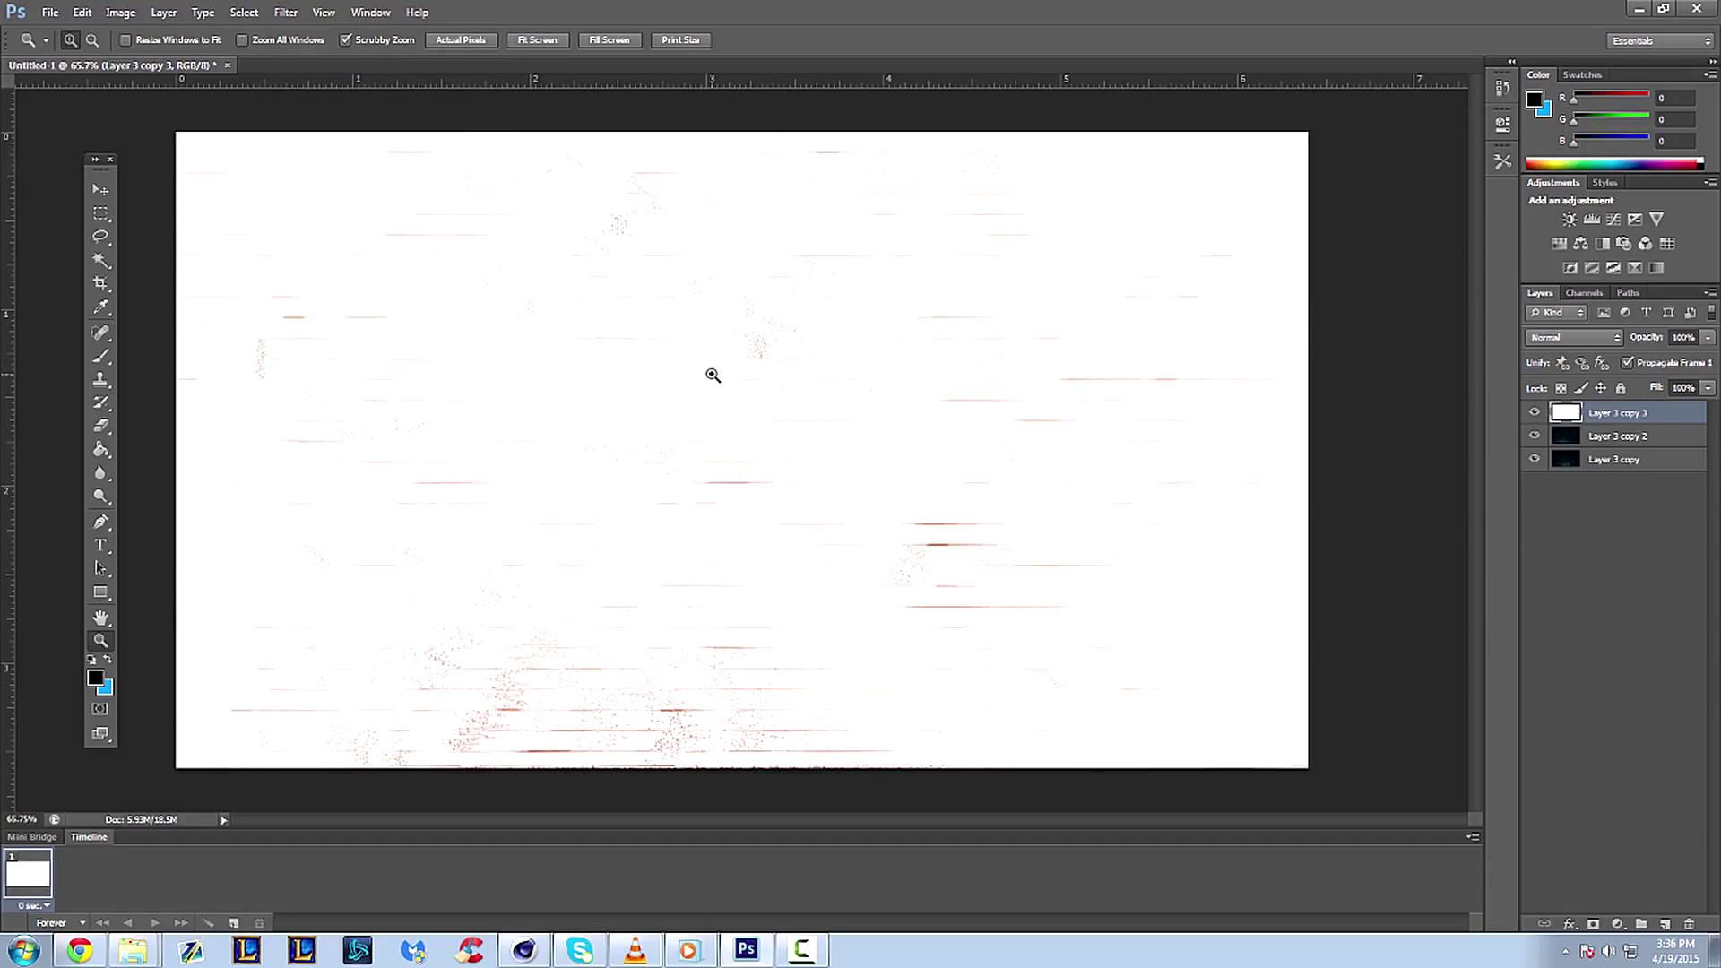
key("ctrl+i")
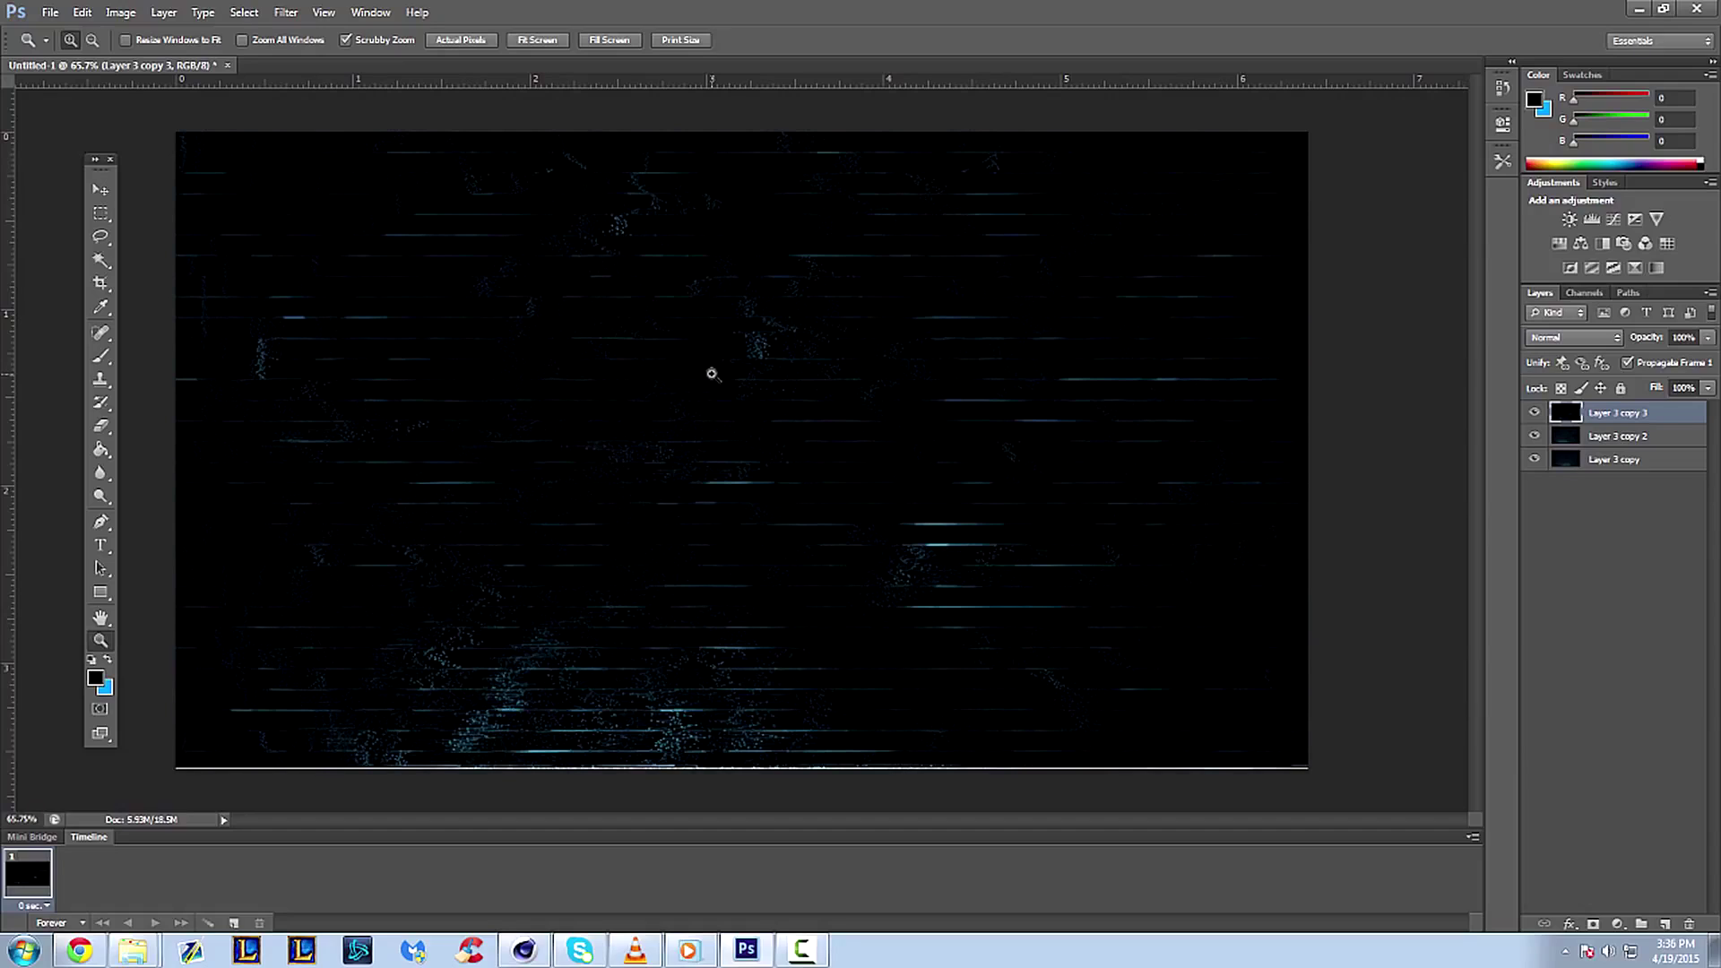
- Desaturate the inverted edge-line layer with Hue/Saturation at saturation -100
key("ctrl+u")
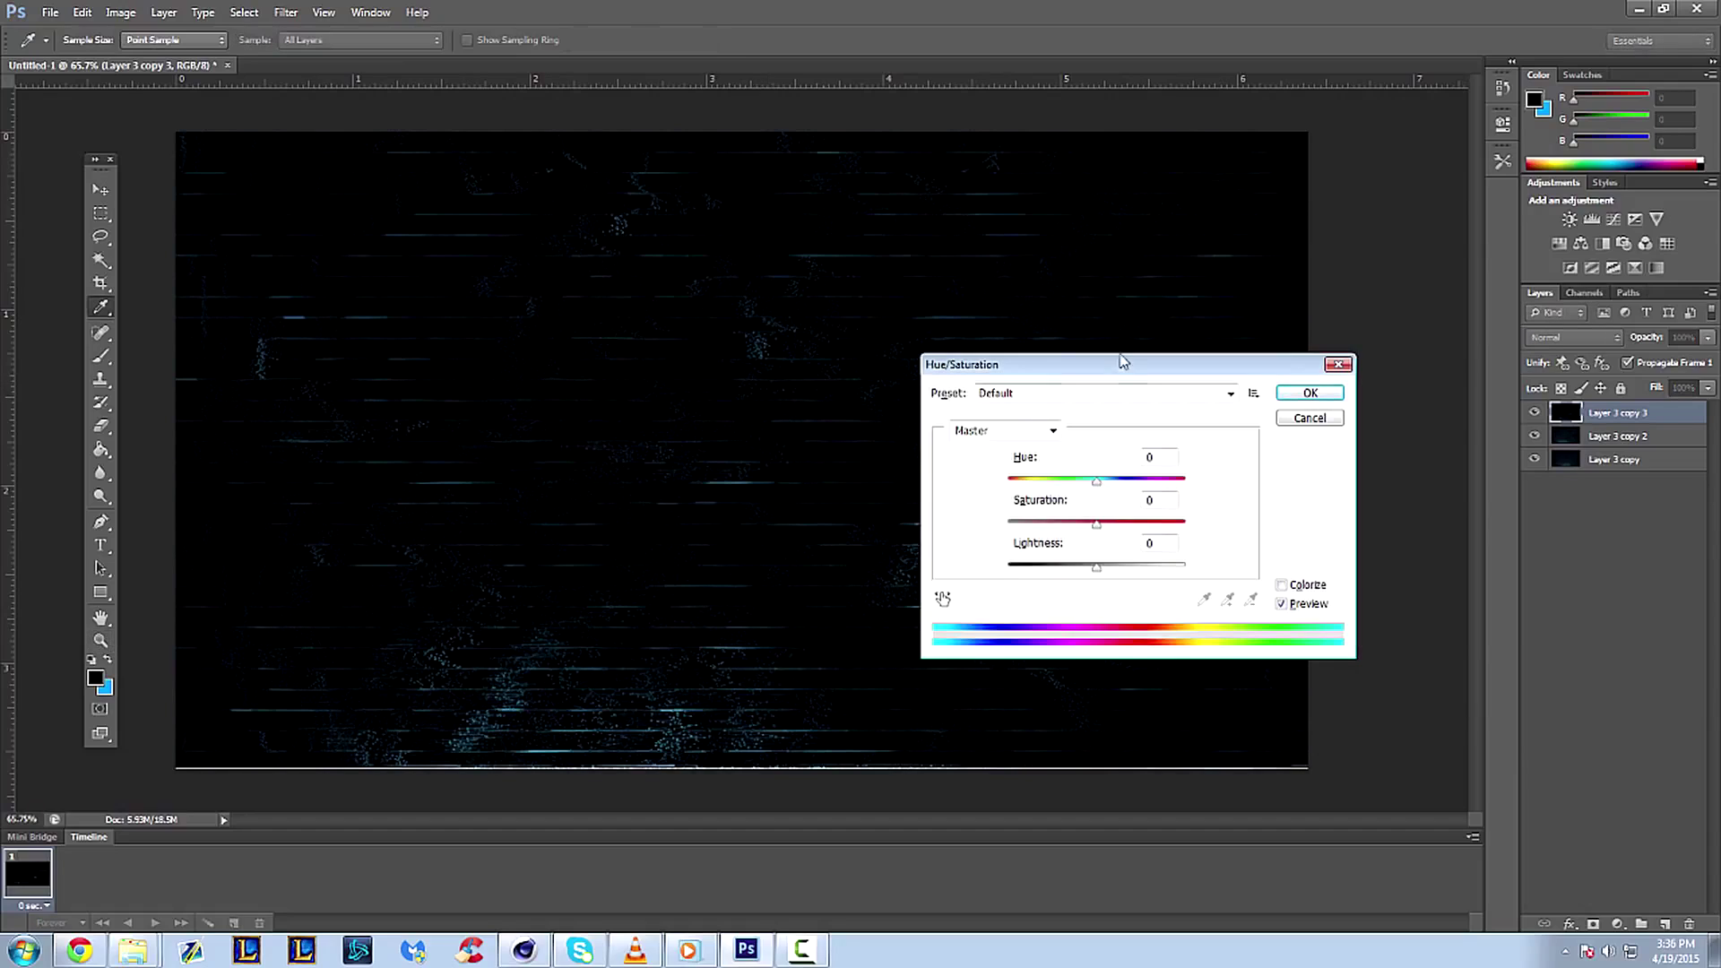
left_click_drag(1120, 360, 1019, 373)
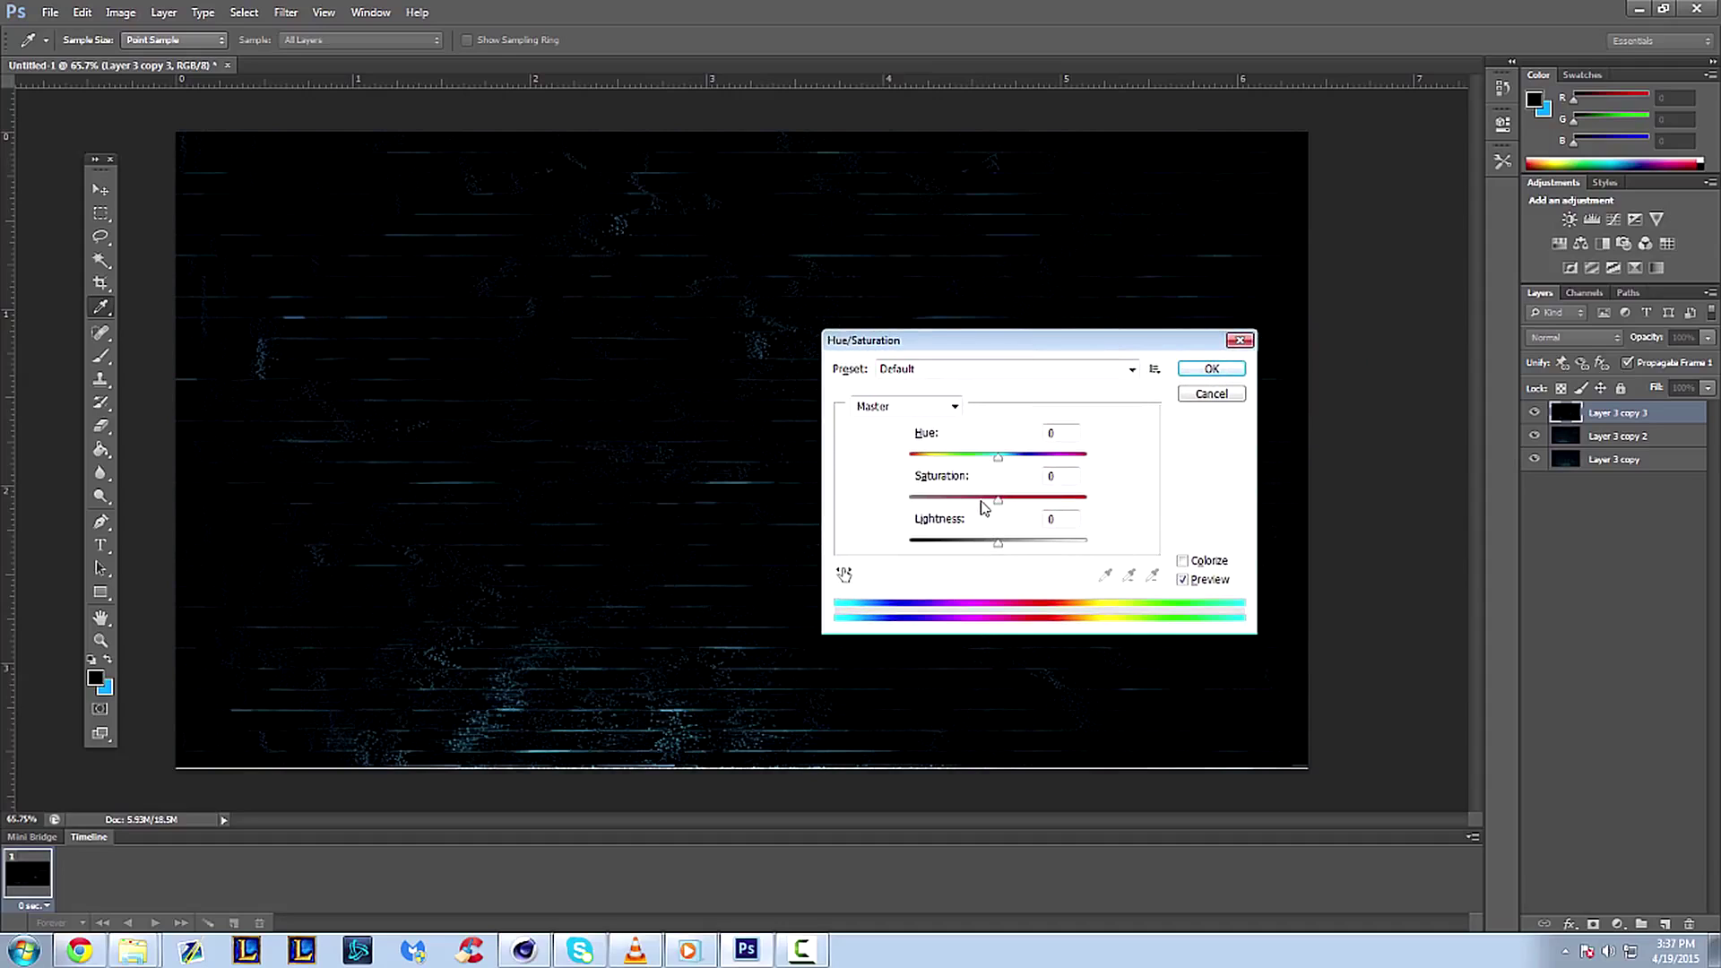
left_click_drag(981, 502, 864, 500)
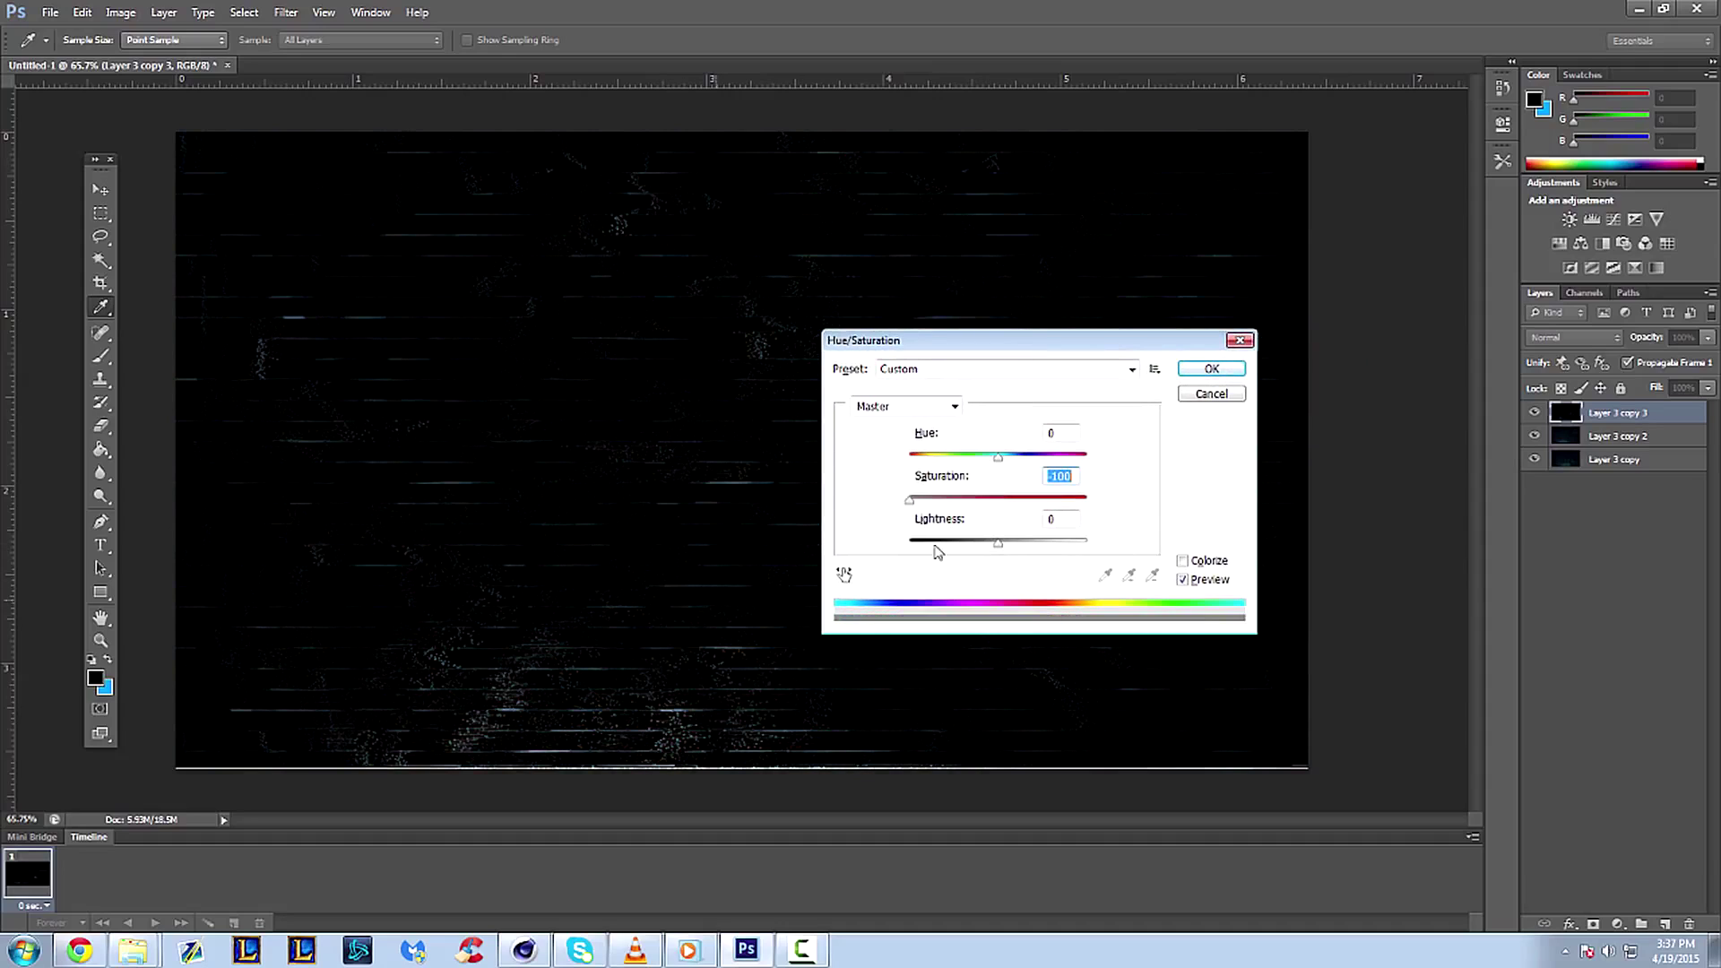
key("z")
left_click(1212, 370)
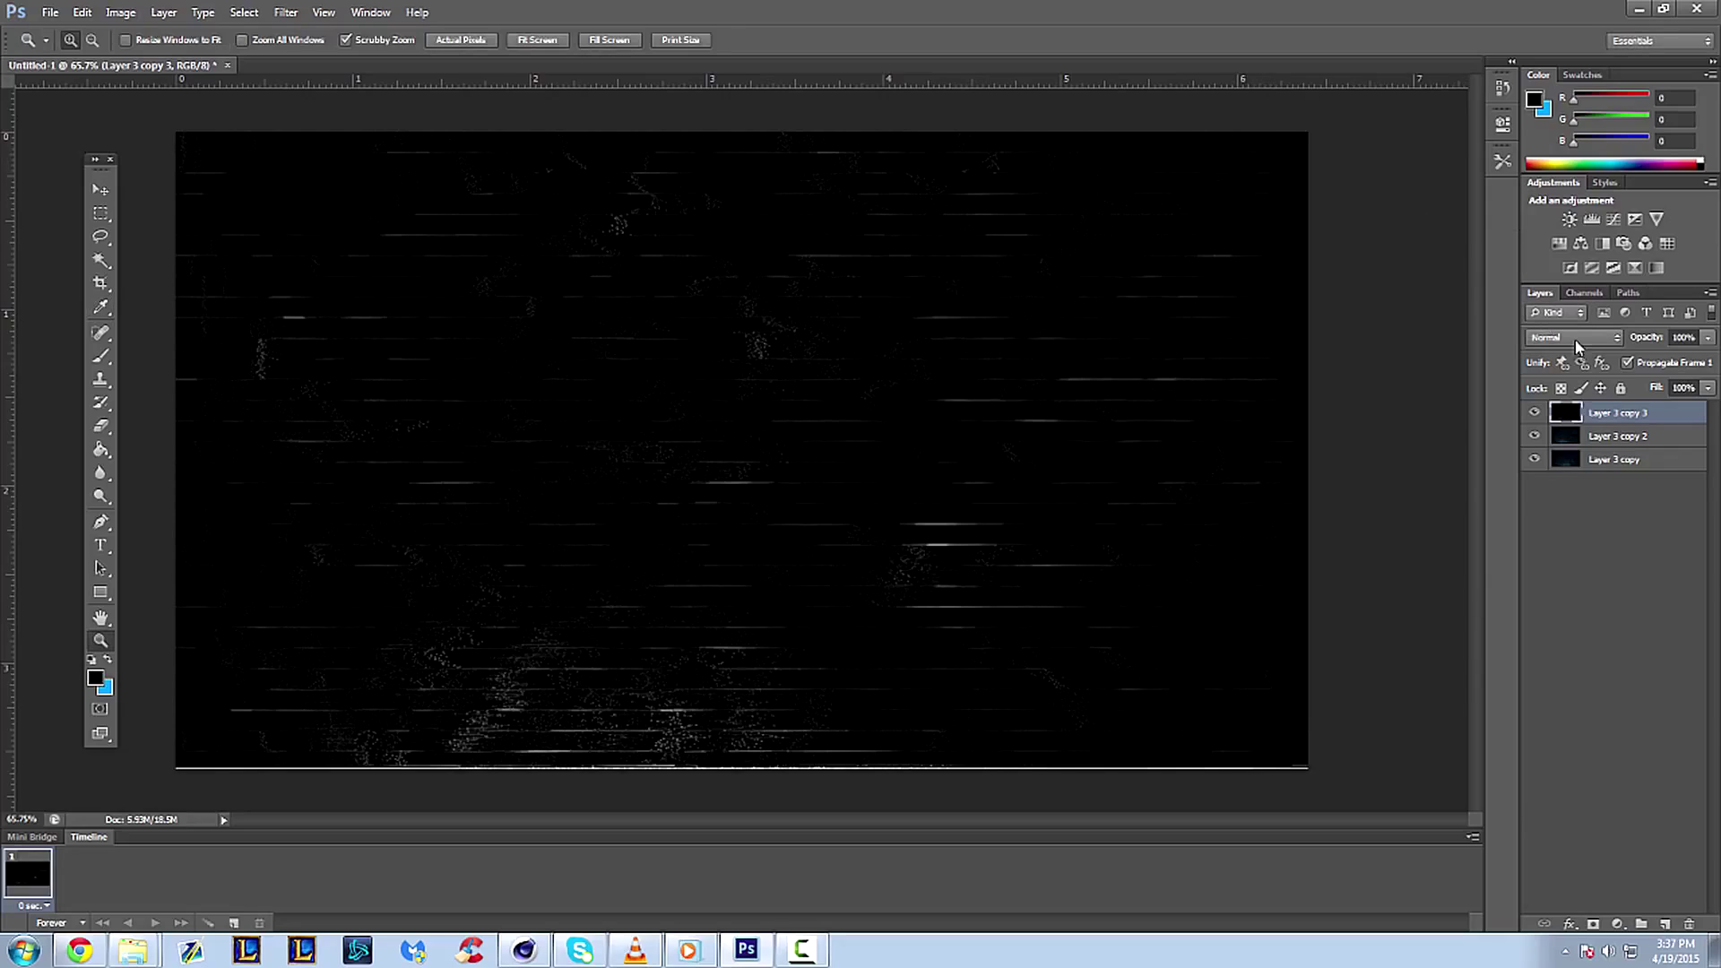
- Set the blend mode of the desaturated edge-line layer (Layer 3 copy 3) to Color Dodge and inspect the streaks up close
left_click(1576, 341)
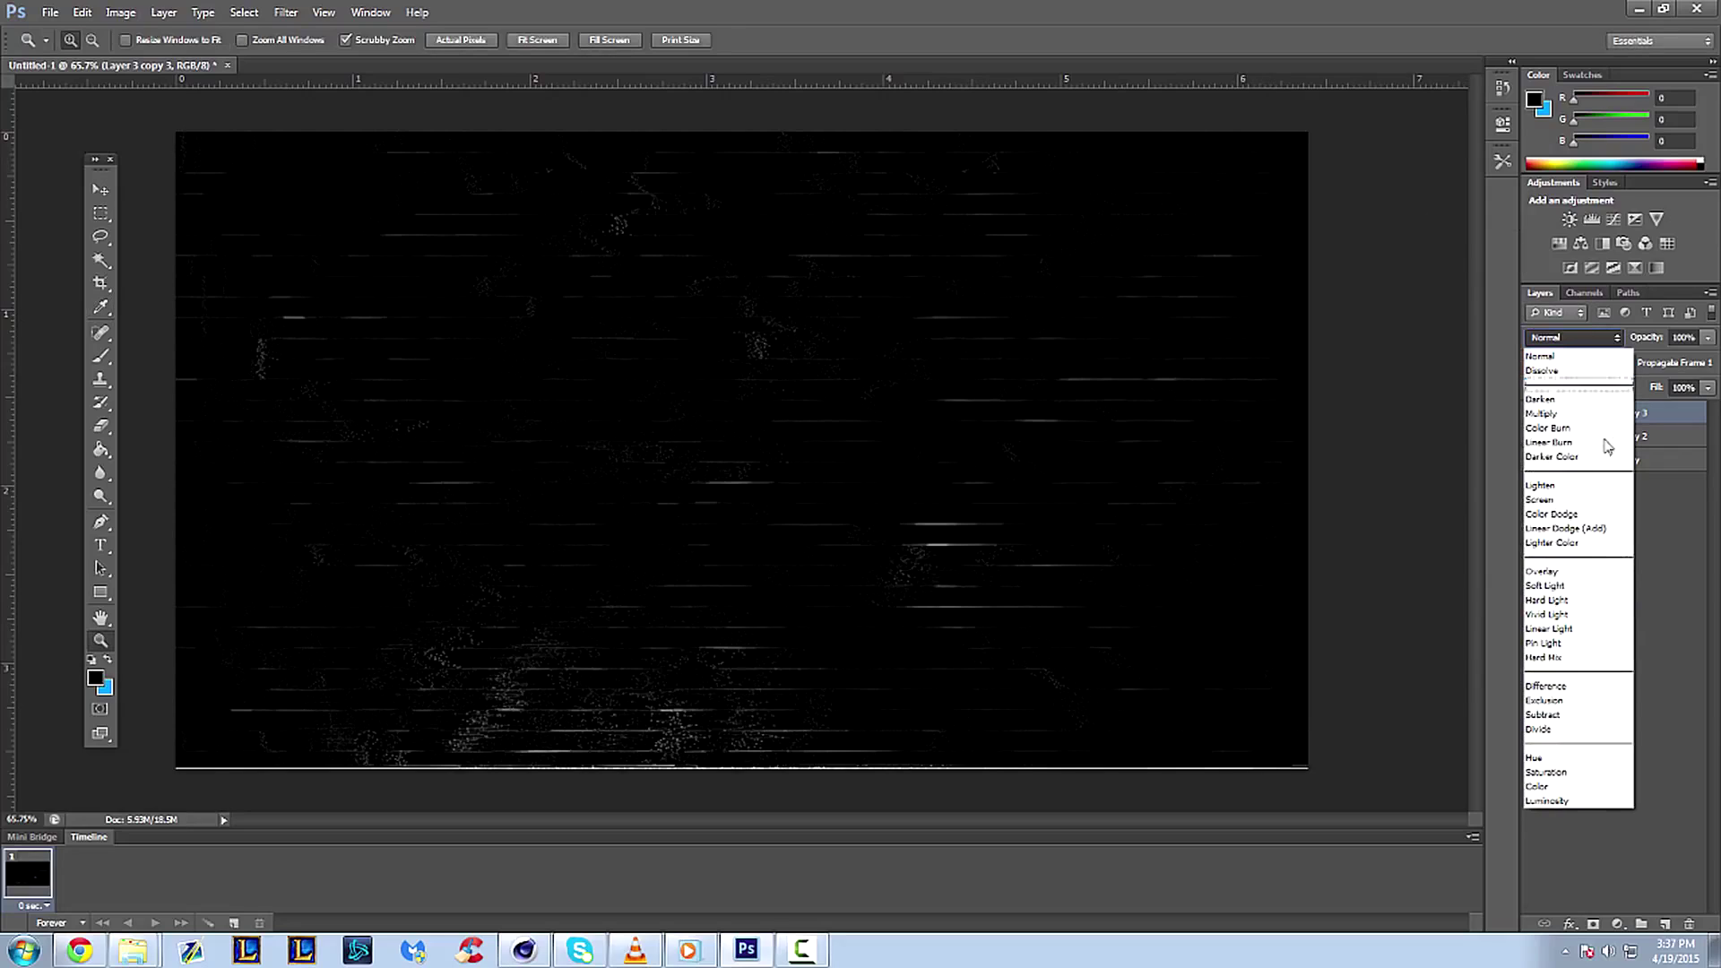
left_click(1579, 516)
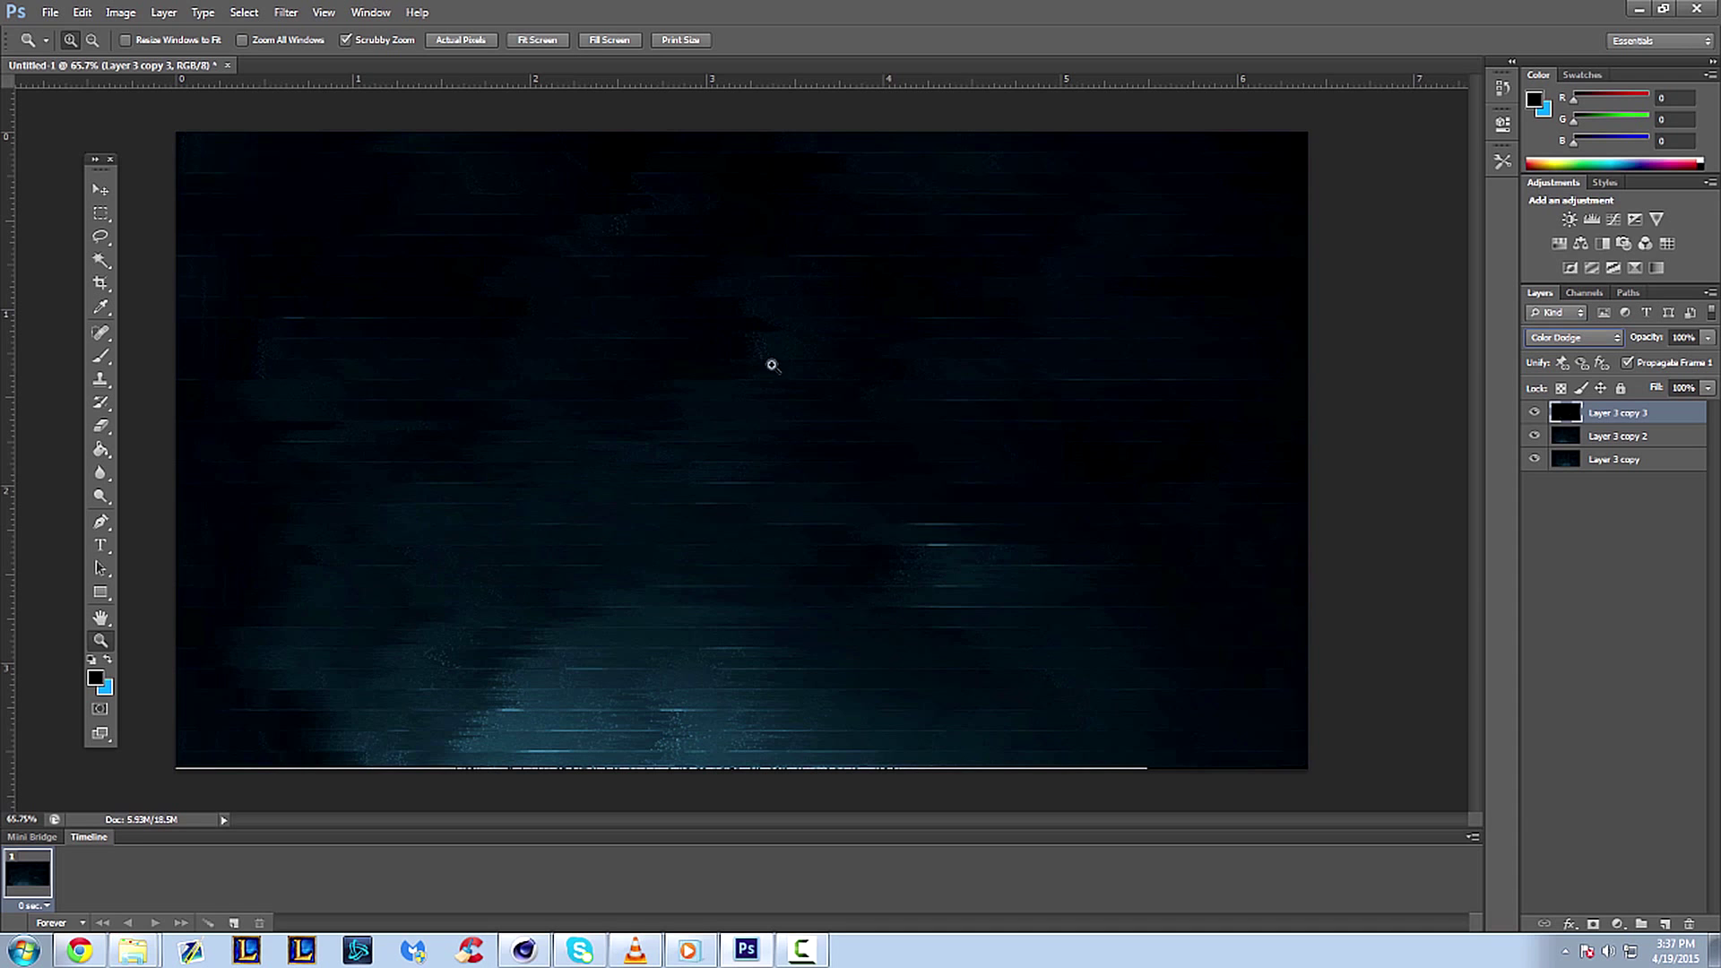
left_click_drag(700, 563, 703, 558)
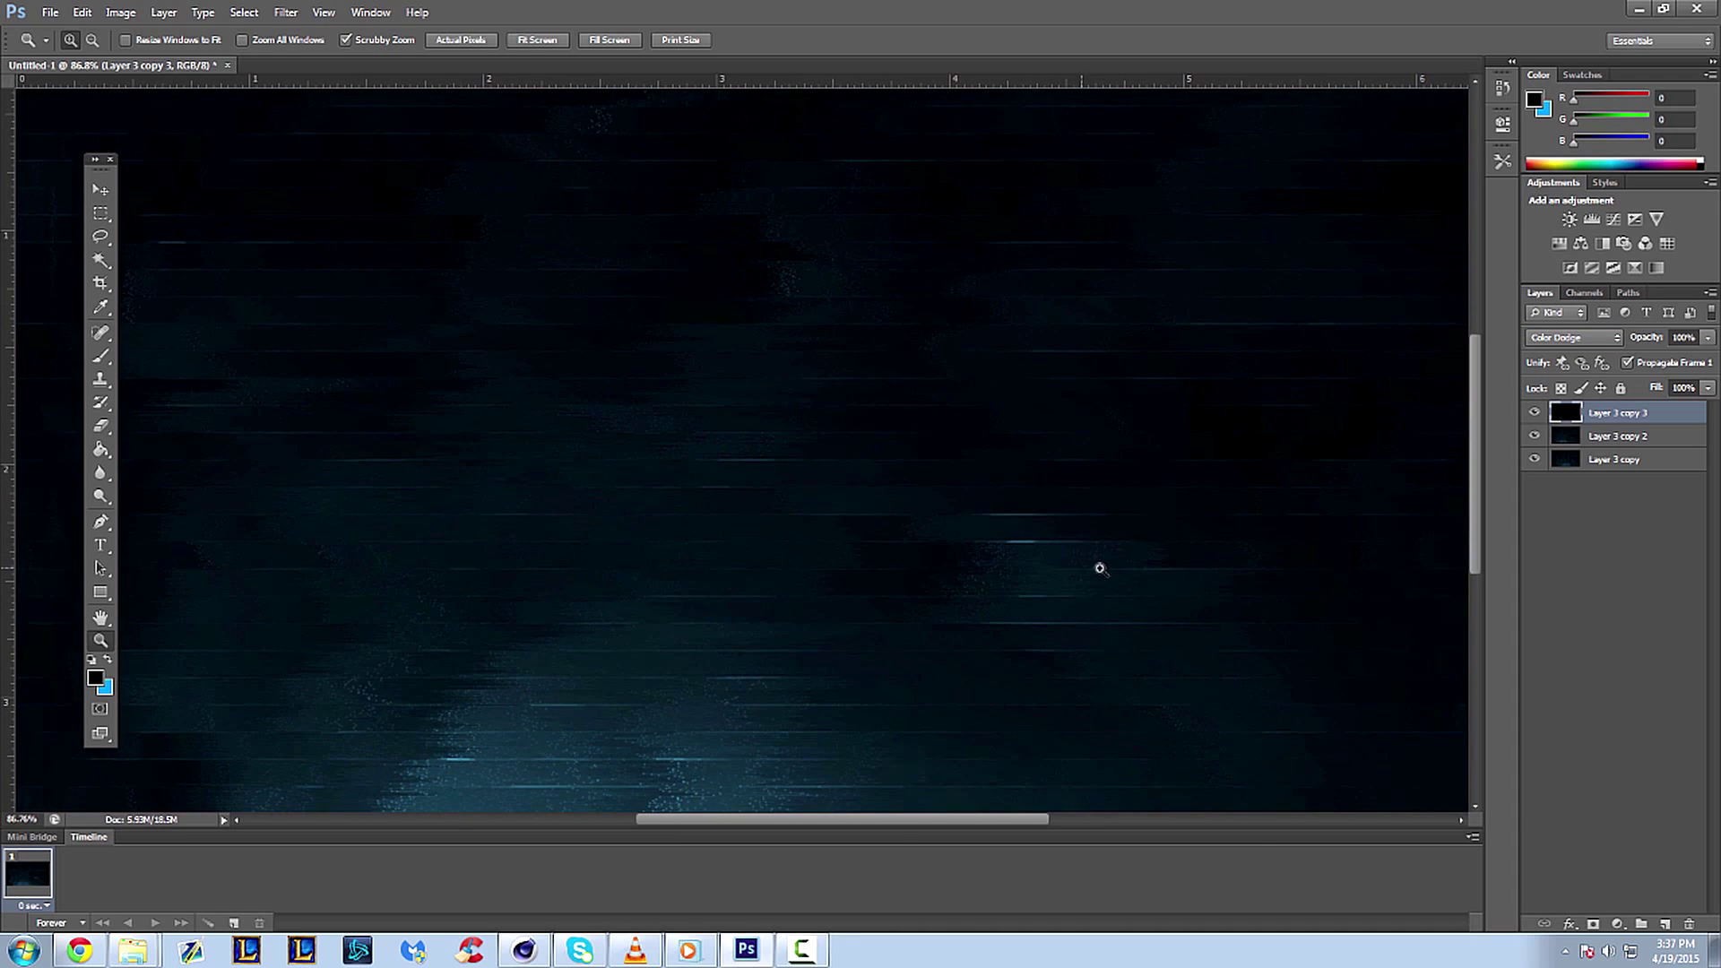
left_click_drag(1100, 568, 1057, 565)
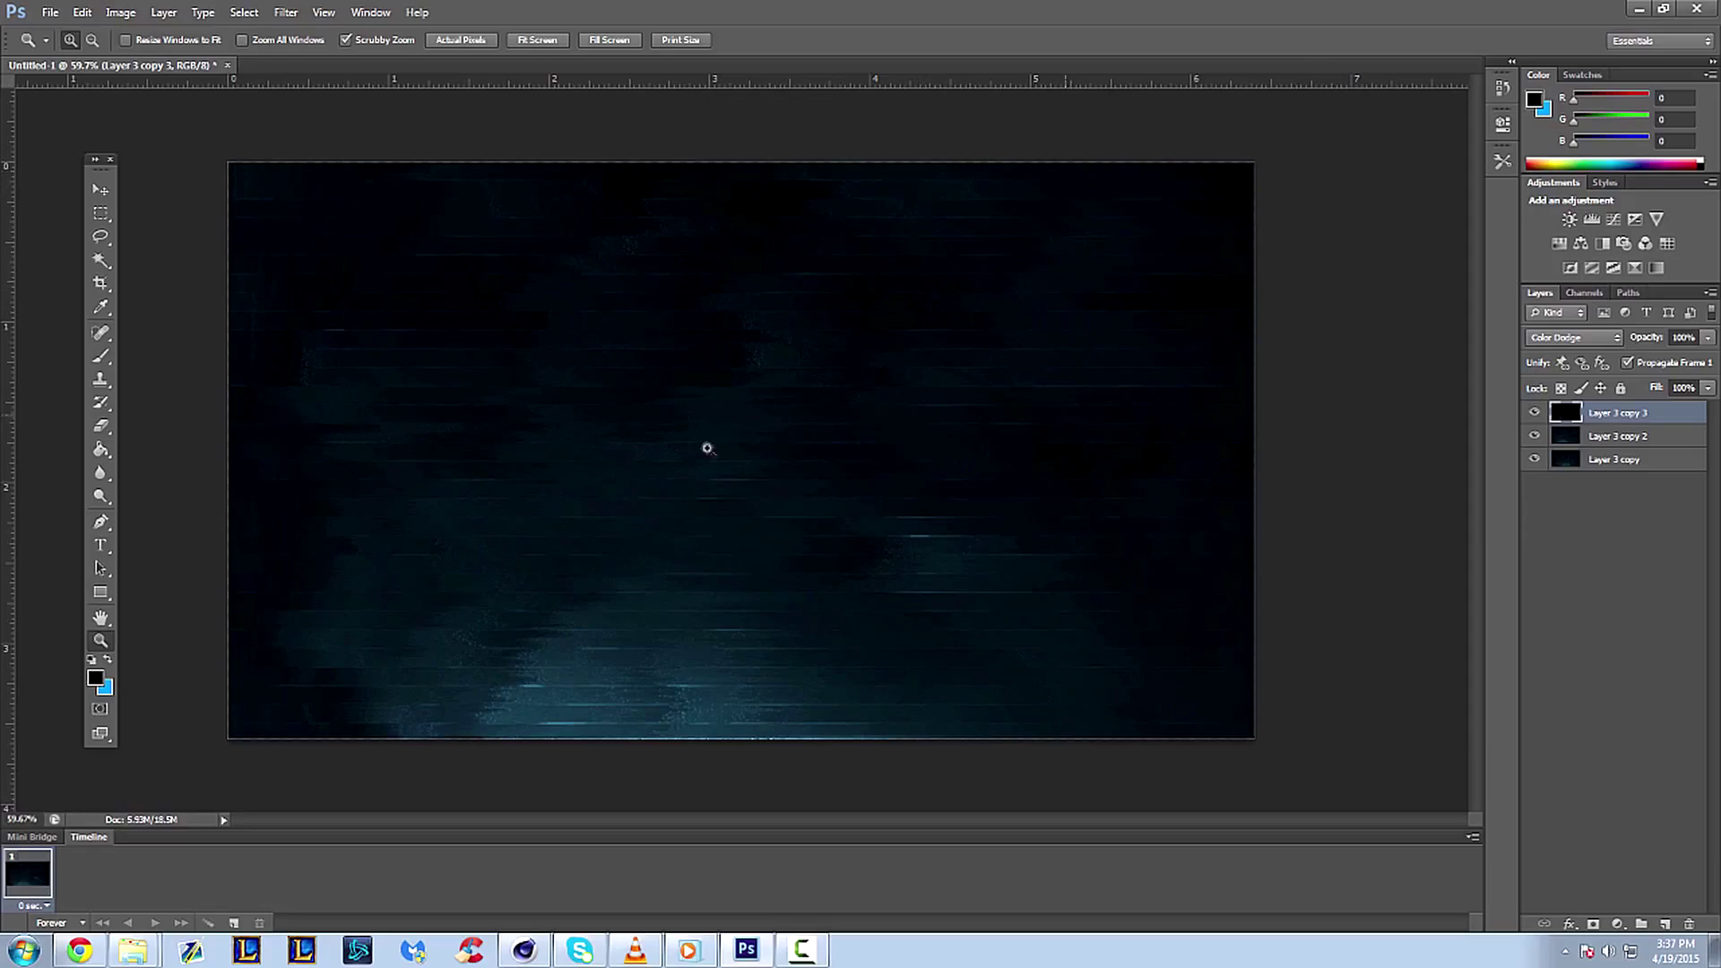
- Apply the Accented Edges filter to Layer 3 copy 3 with edge width 3, edge brightness 27 and smoothness 4
left_click(286, 13)
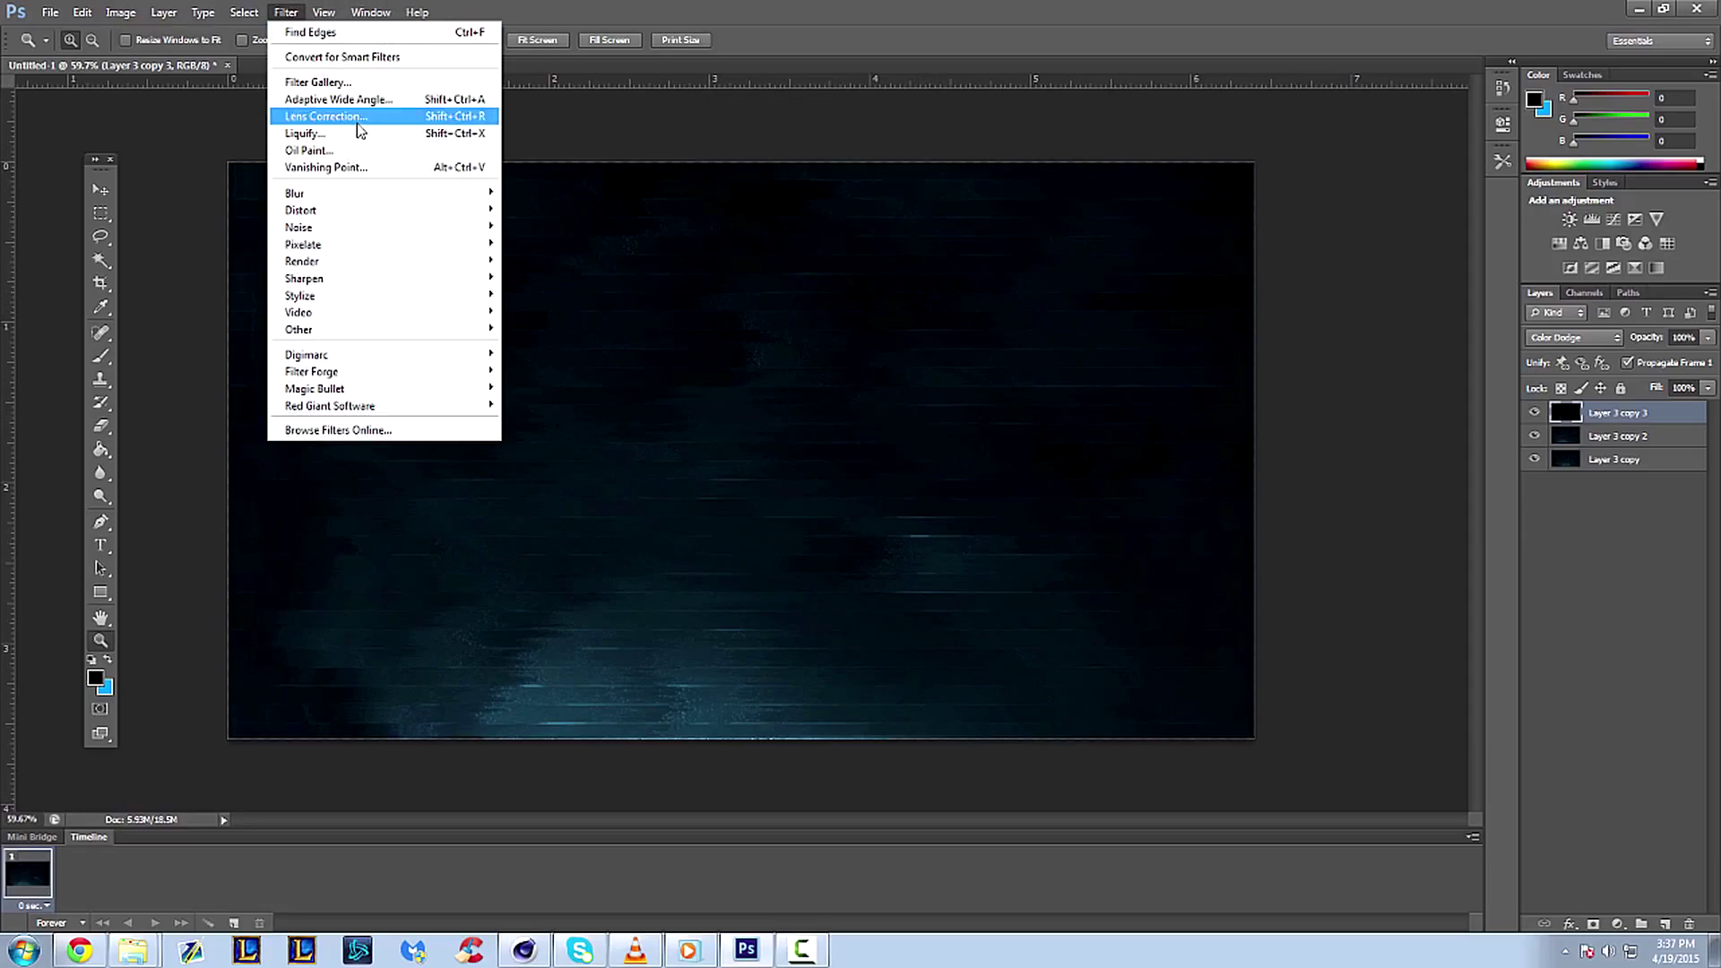
left_click(336, 83)
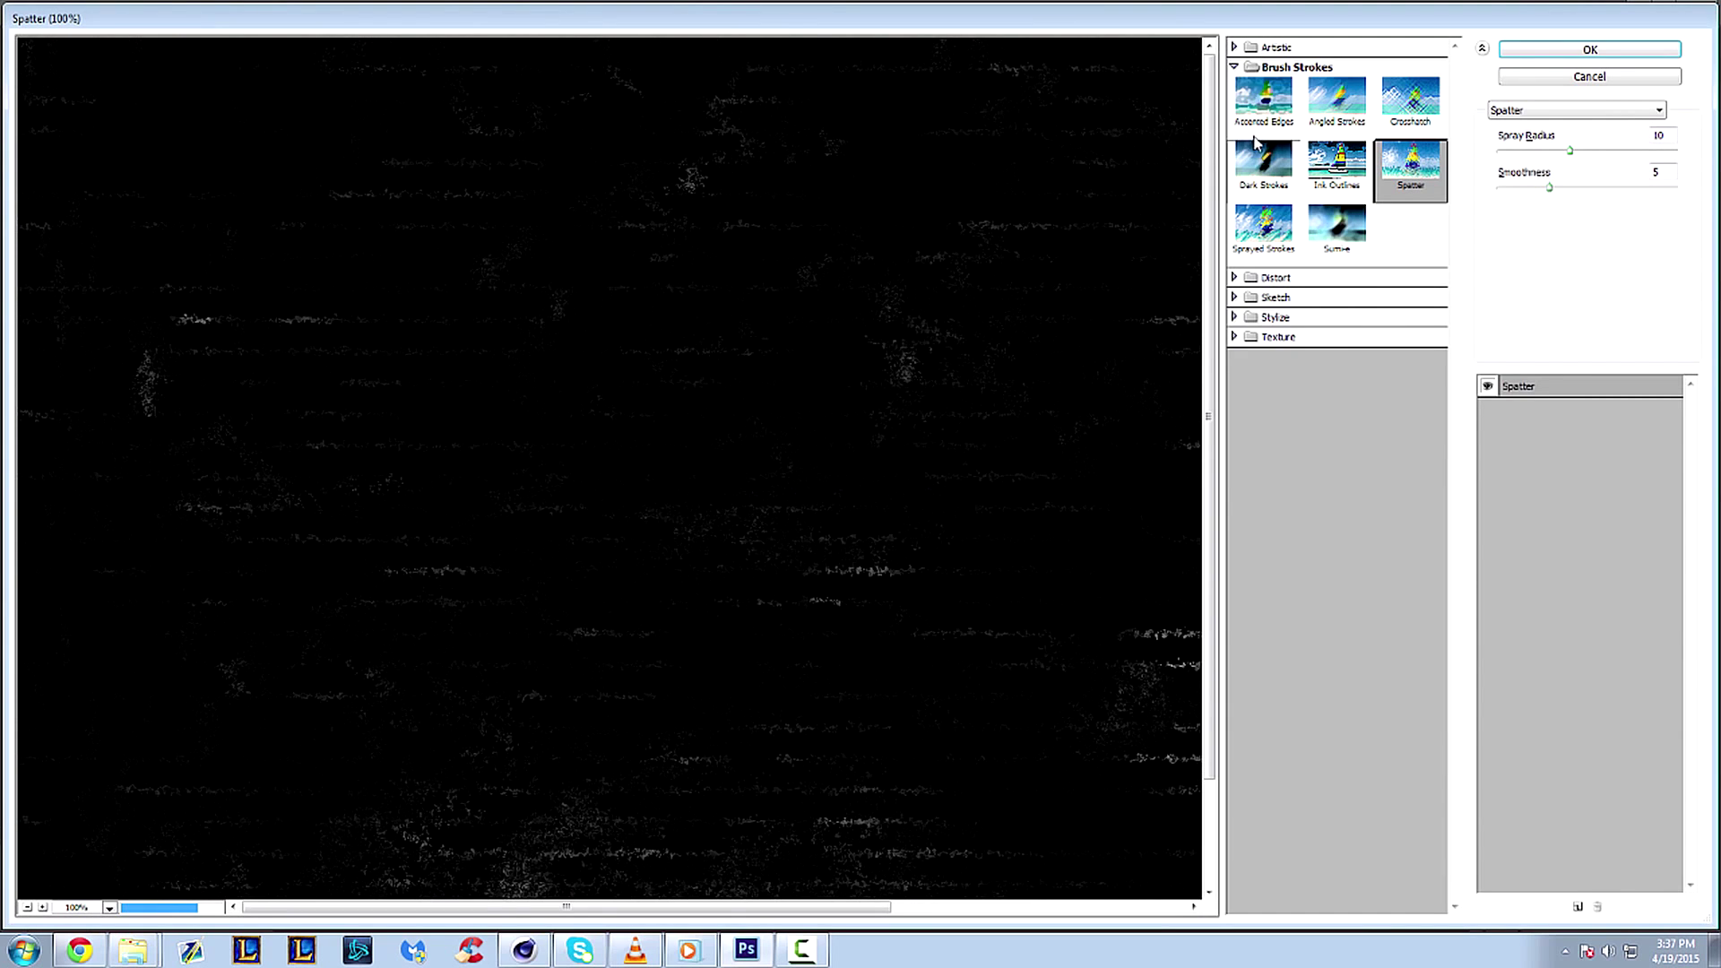
left_click(1264, 112)
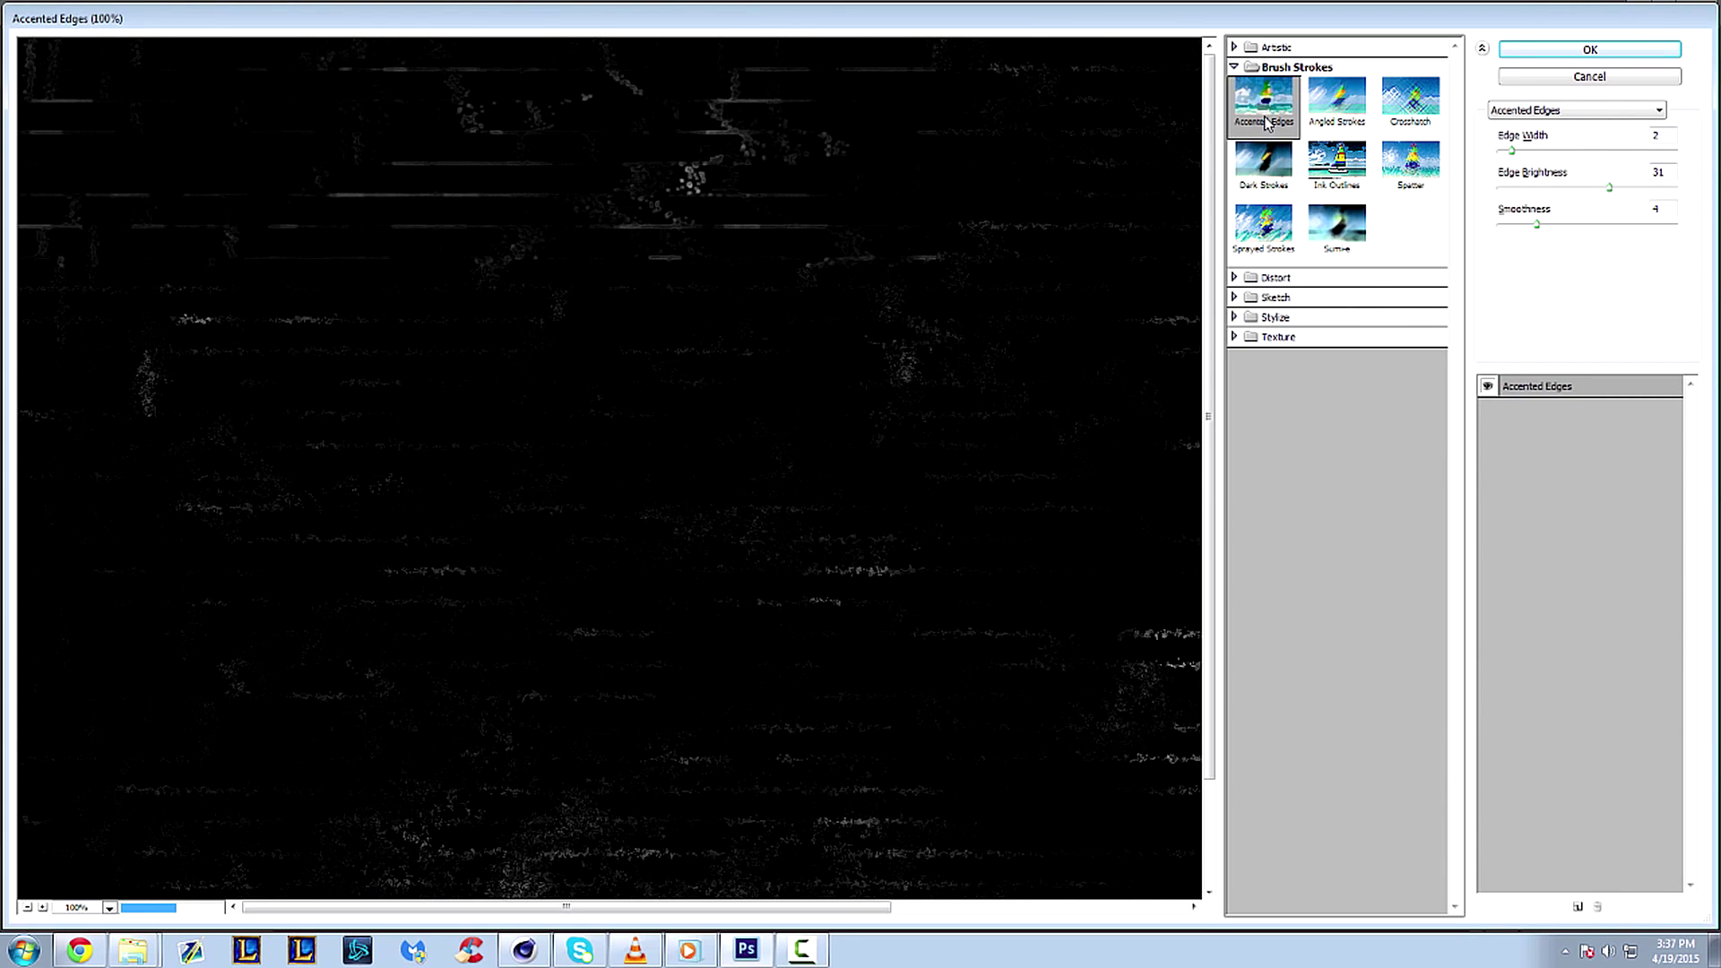
left_click_drag(843, 409, 1157, 323)
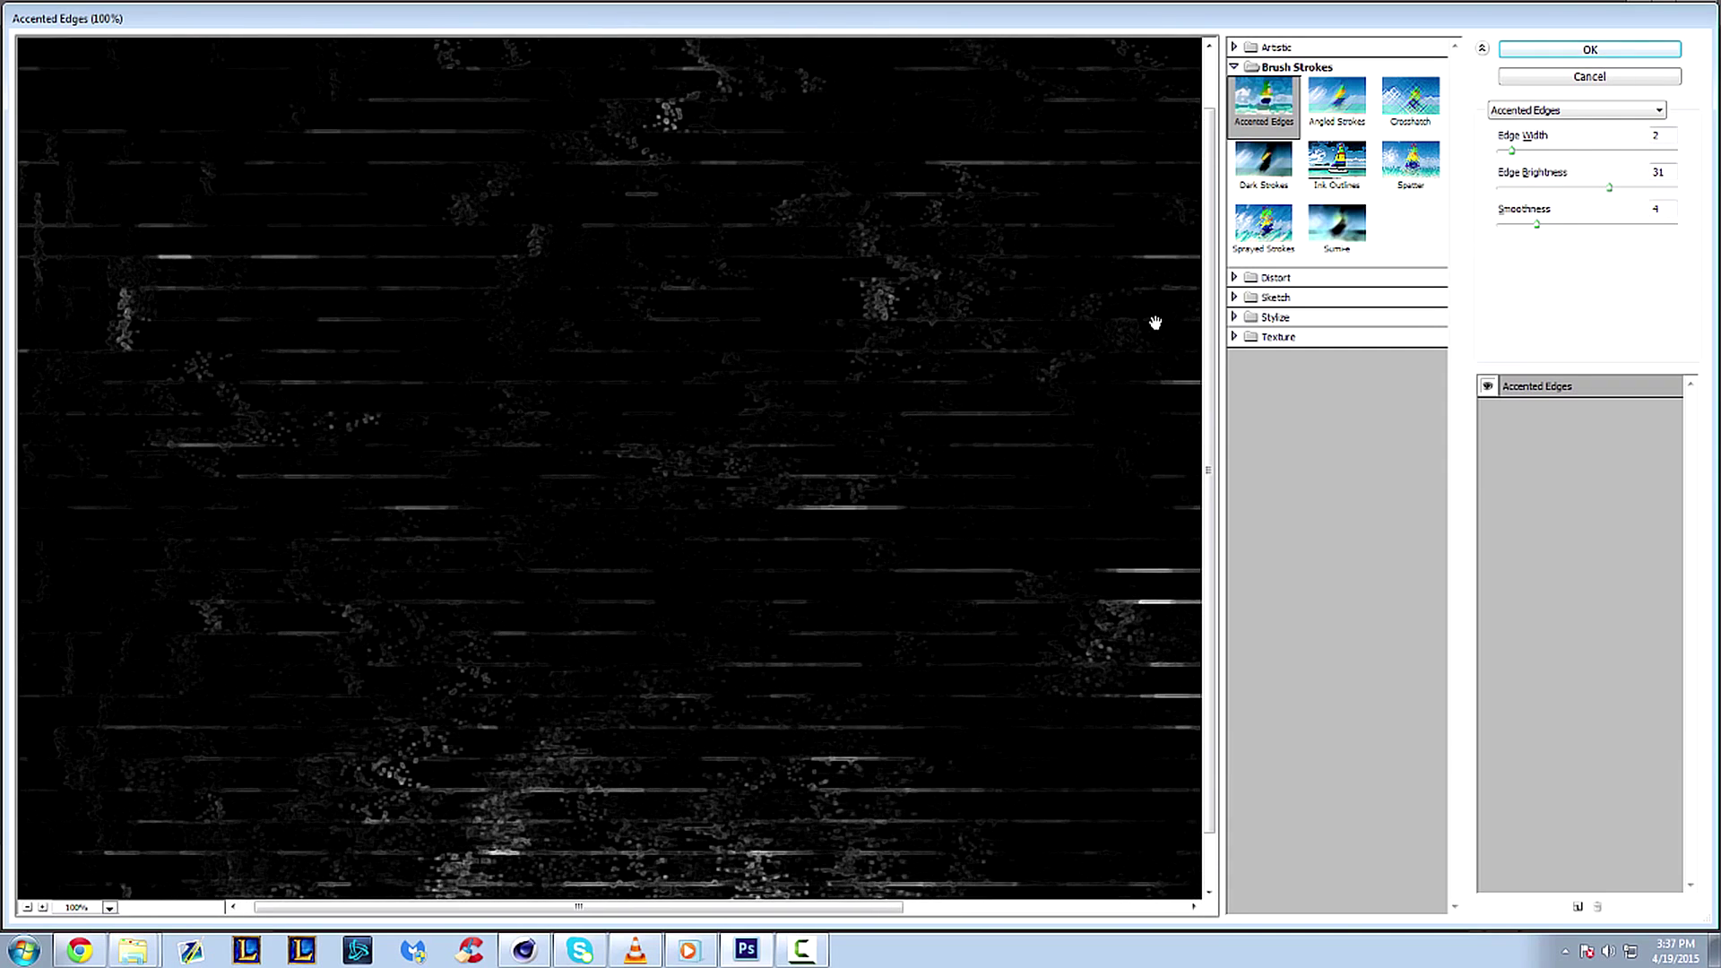
left_click(1529, 150)
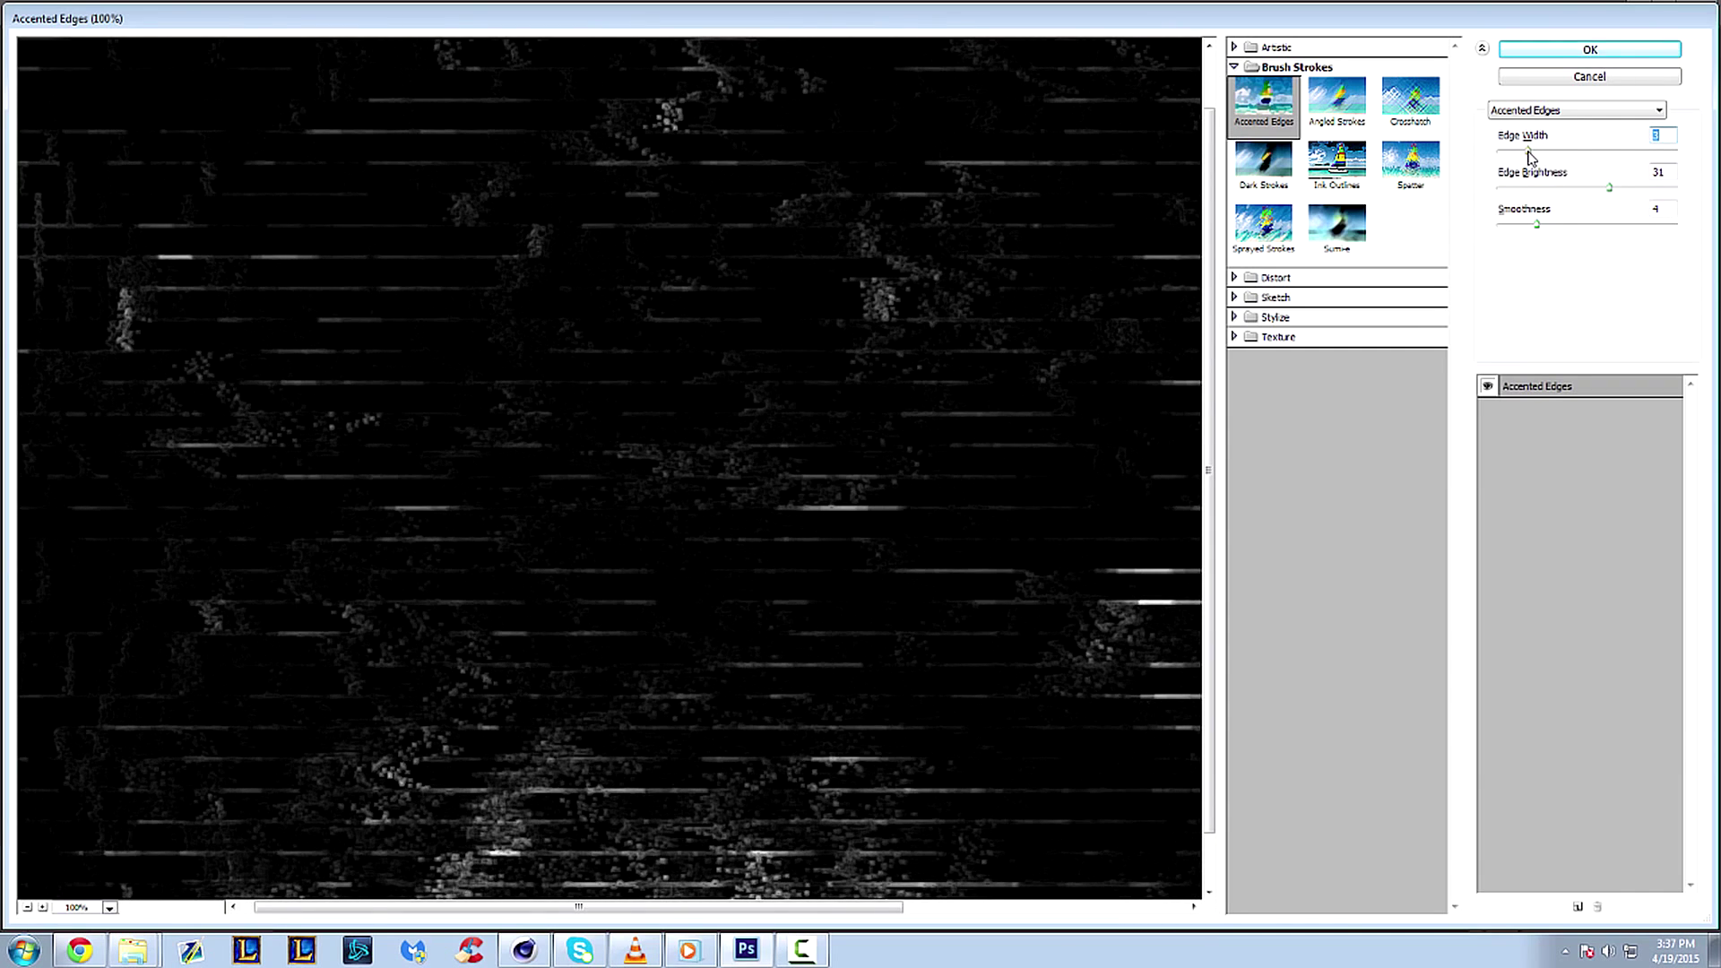
left_click(1614, 189)
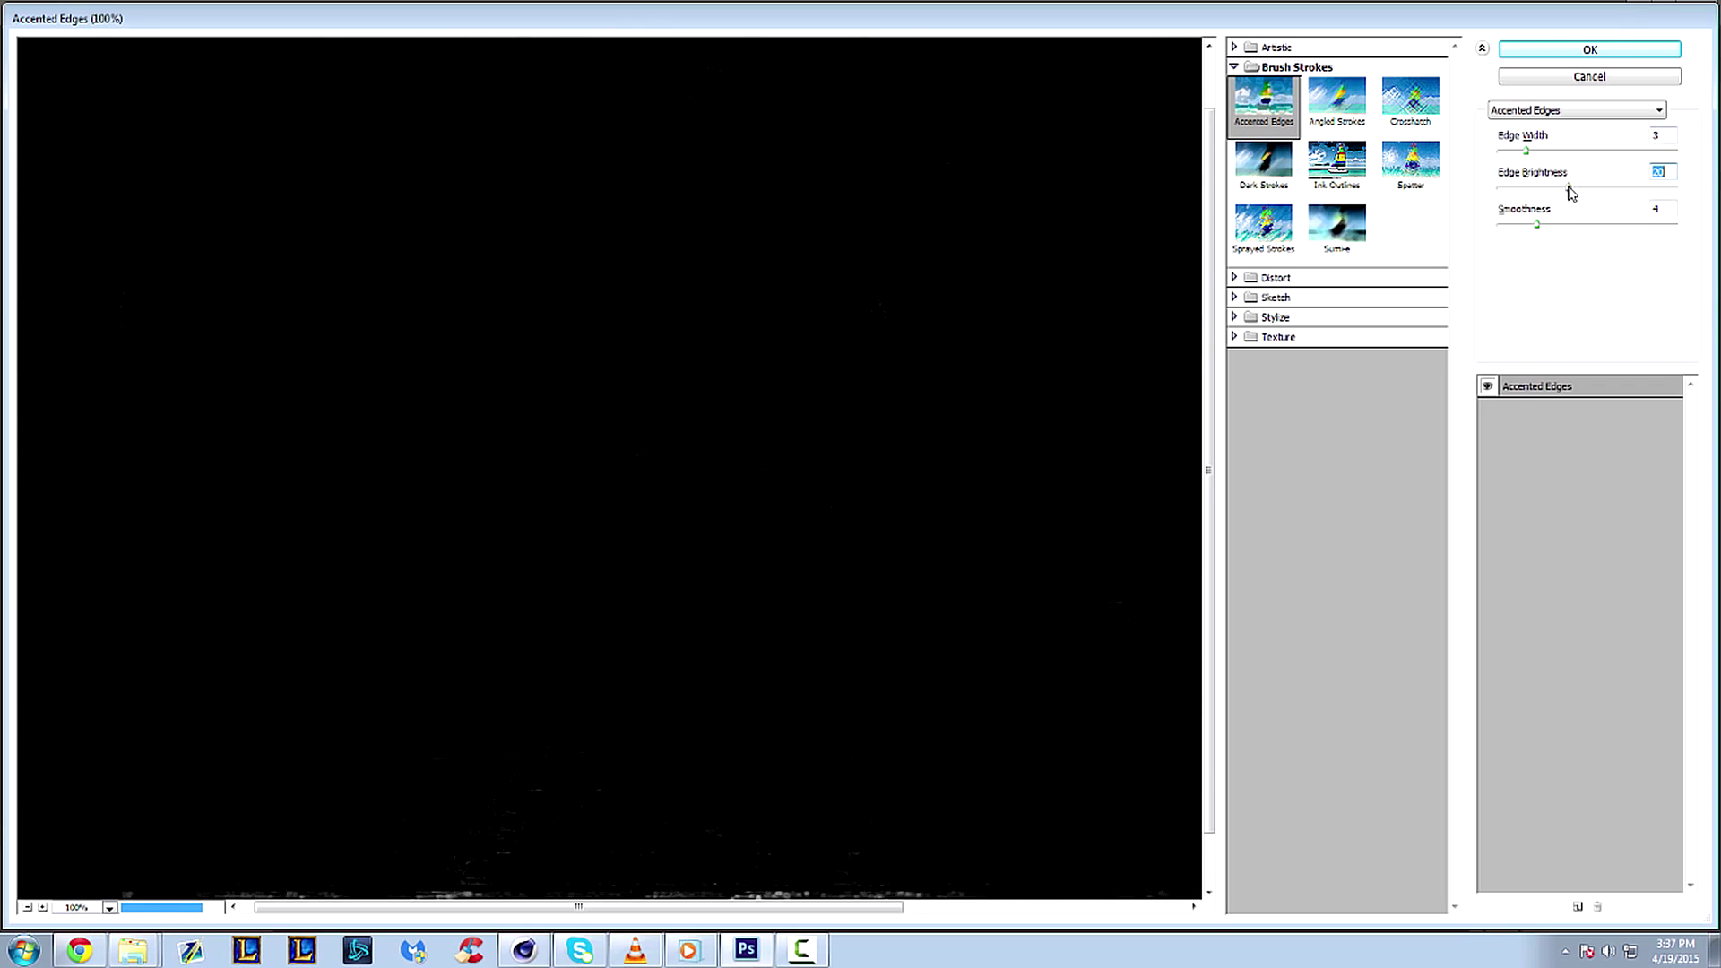
left_click(1595, 188)
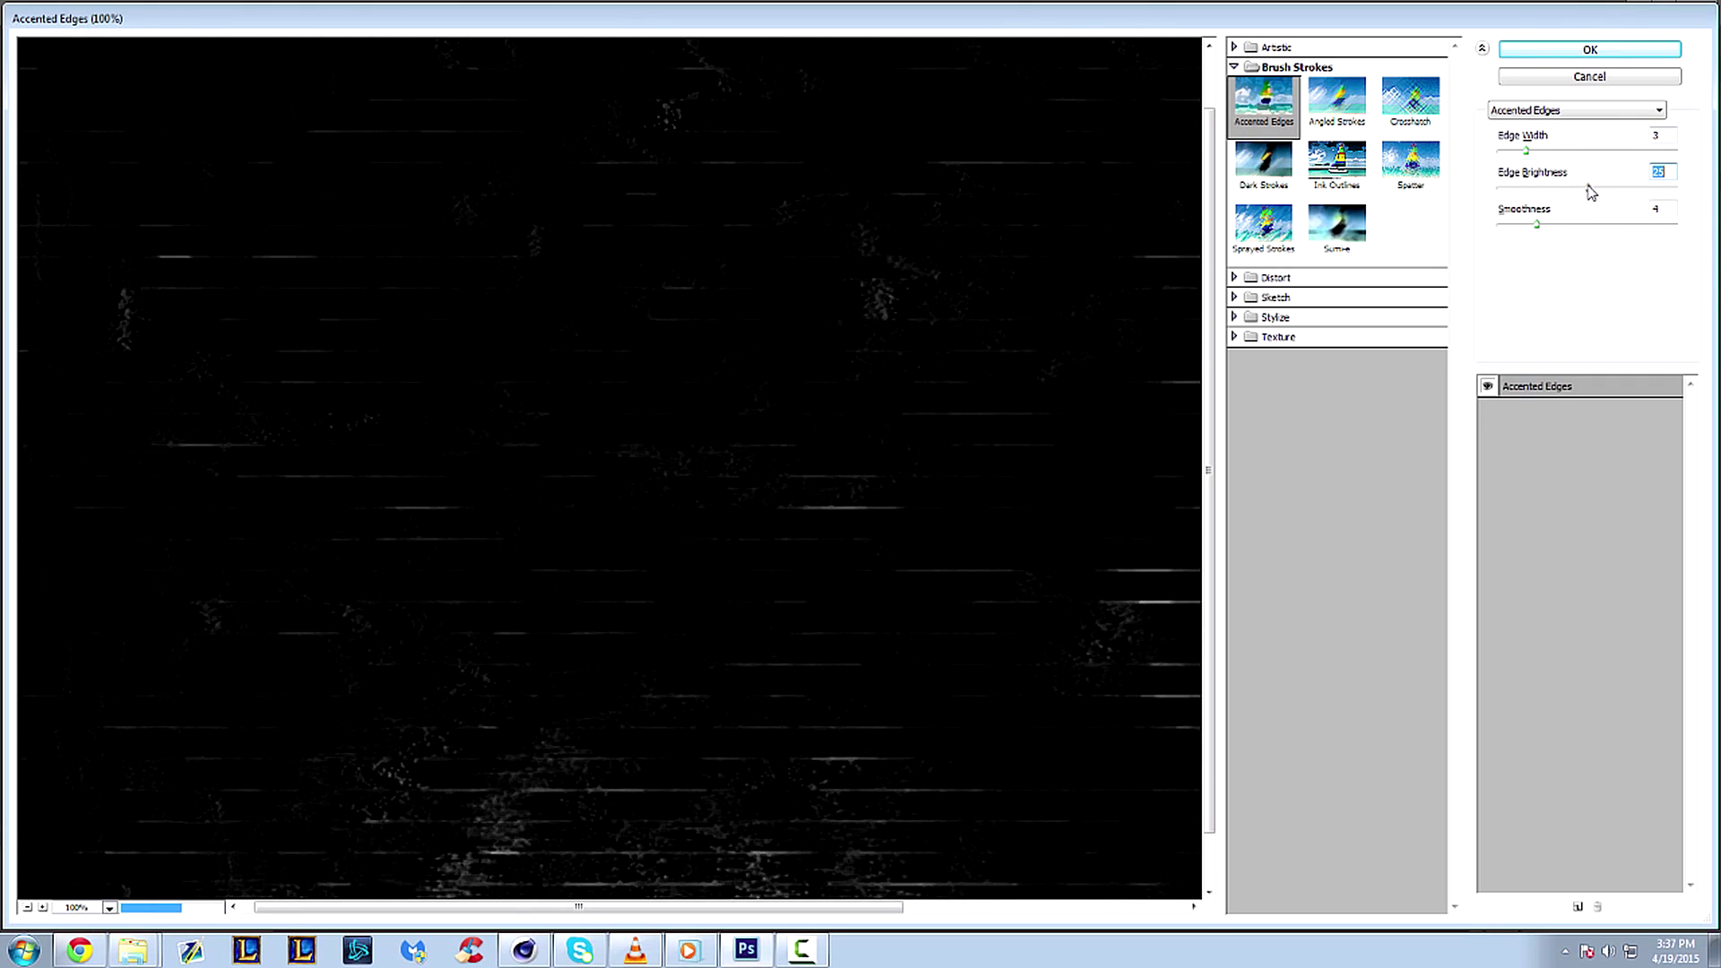
left_click(1593, 189)
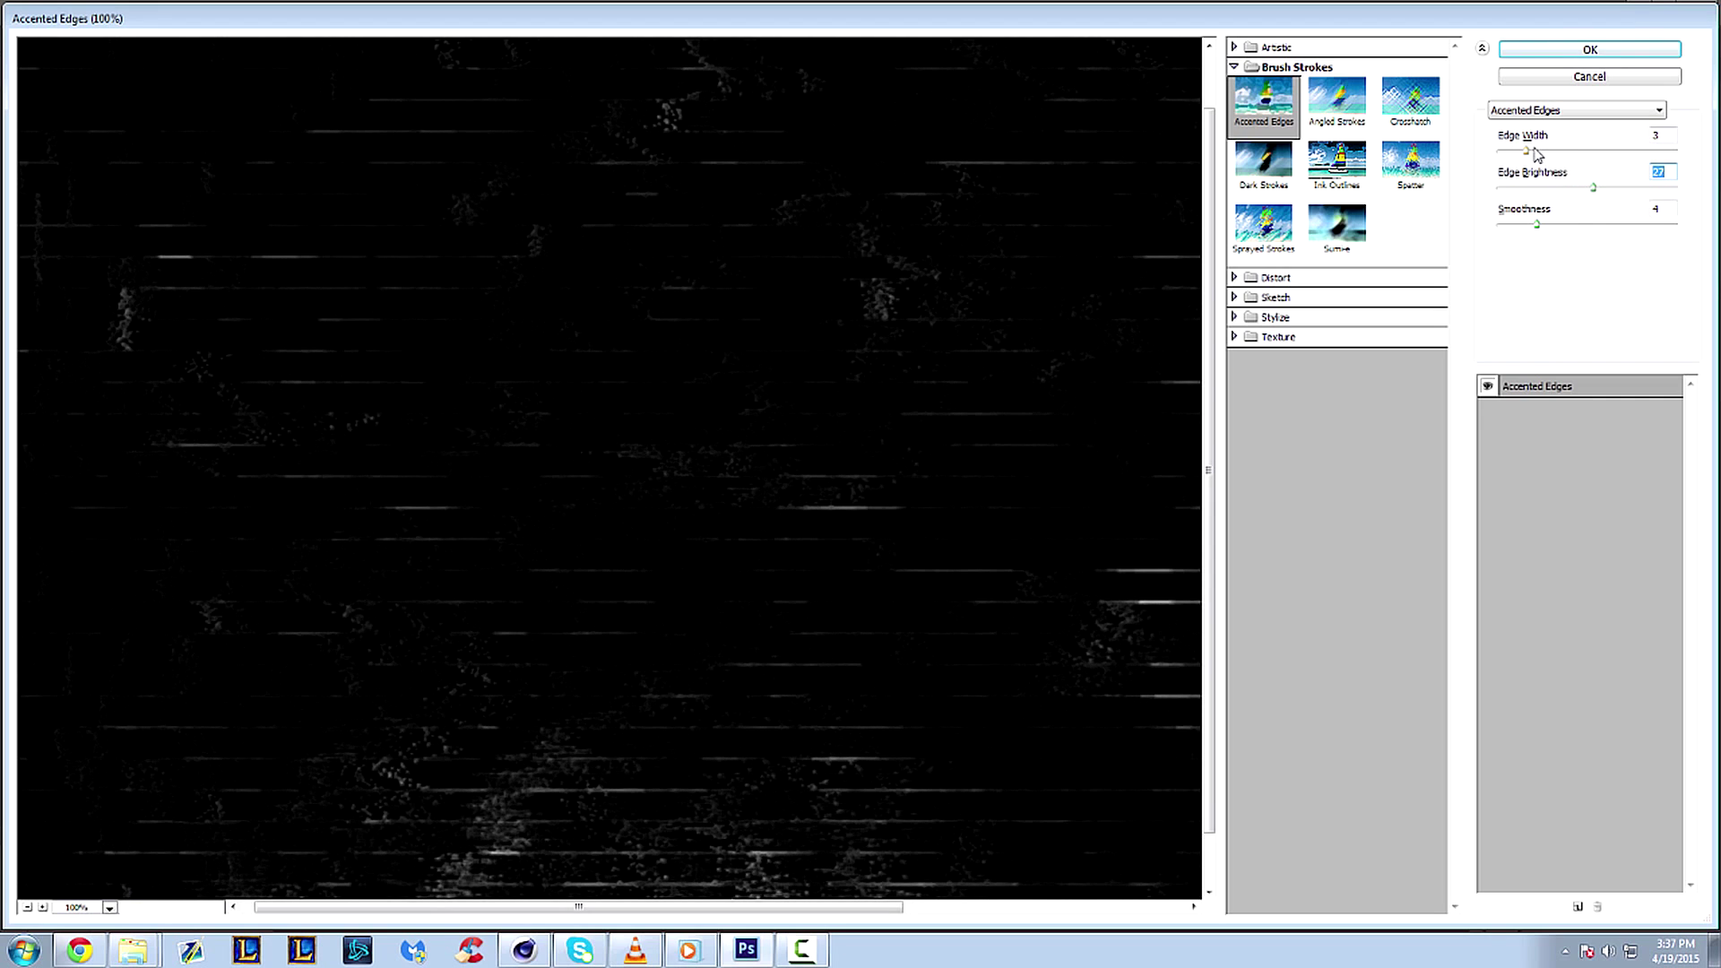
left_click_drag(1024, 394, 968, 442)
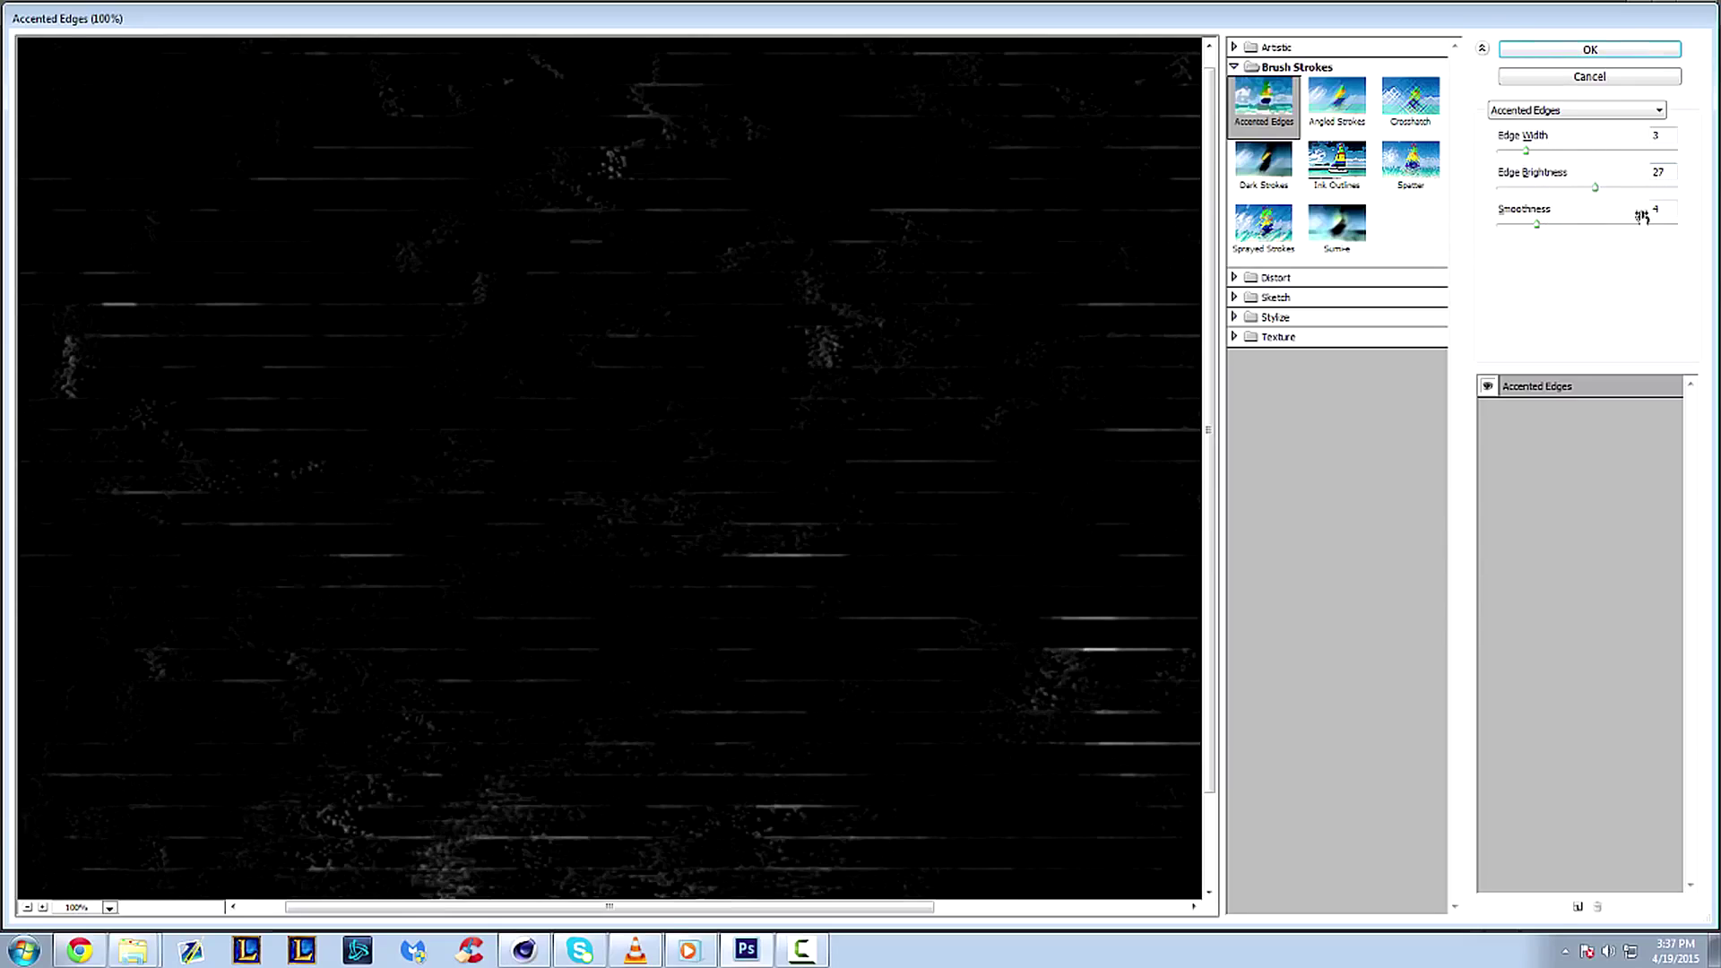
left_click_drag(691, 377, 856, 350)
left_click(1668, 51)
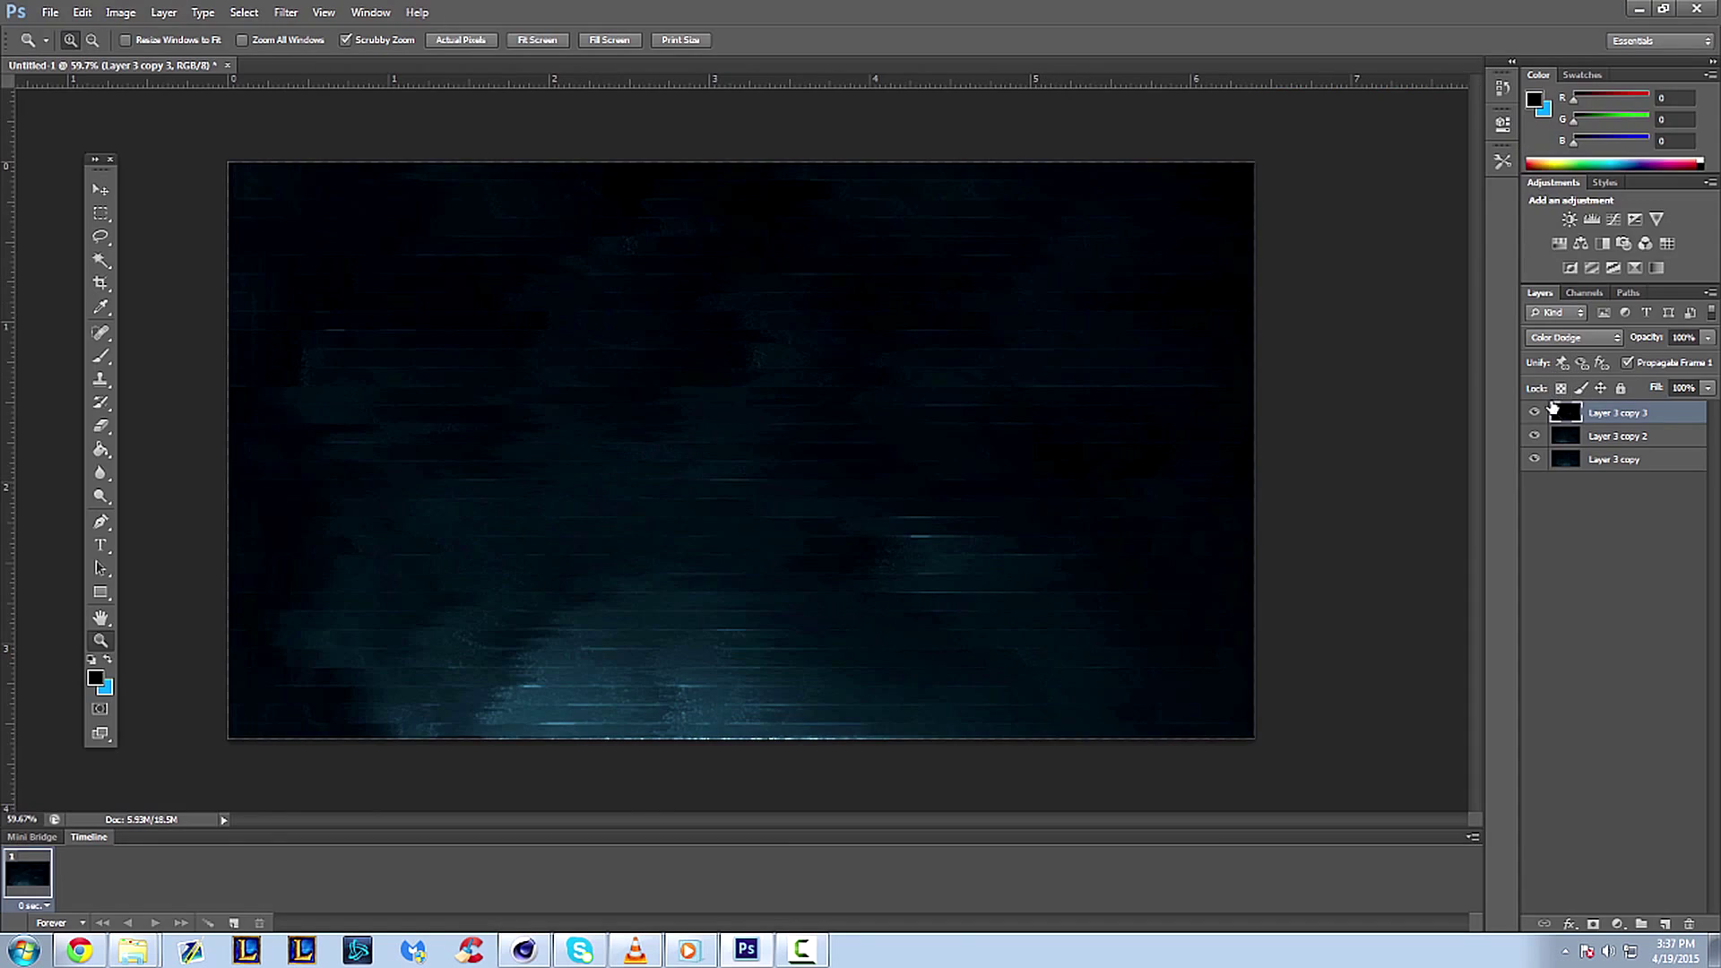
- Set the opacity of both Layer 3 copy 2 and Layer 3 copy 3 to 50%
left_click(1601, 443)
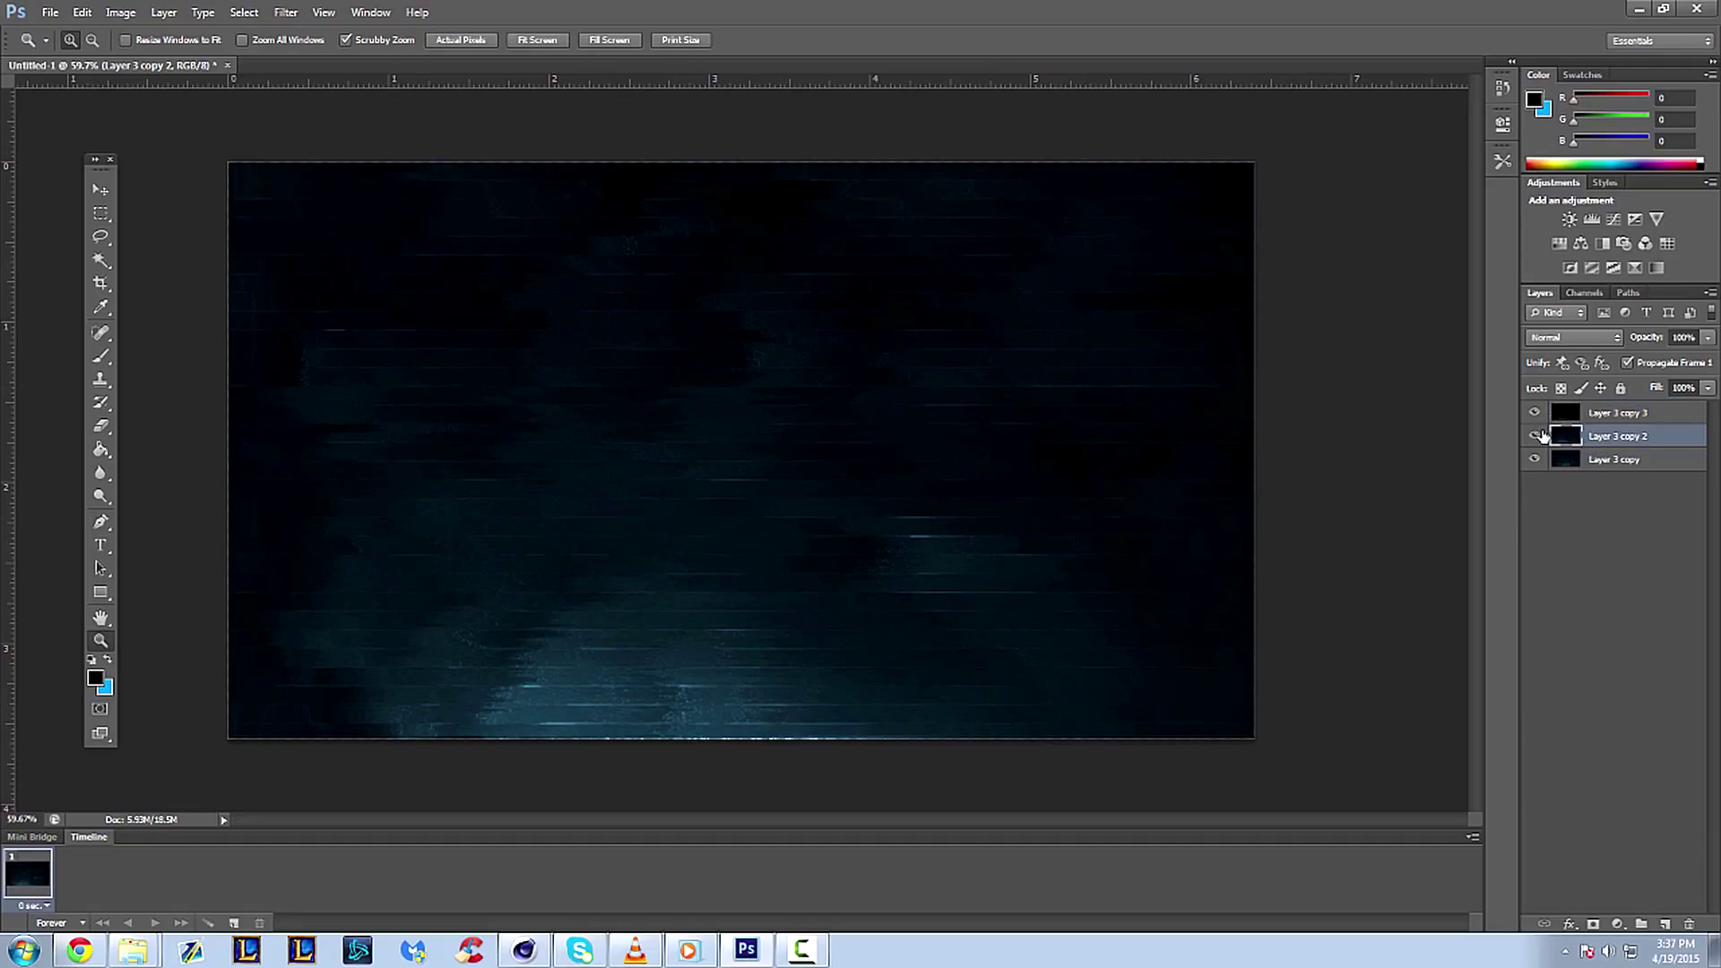
left_click(1630, 413)
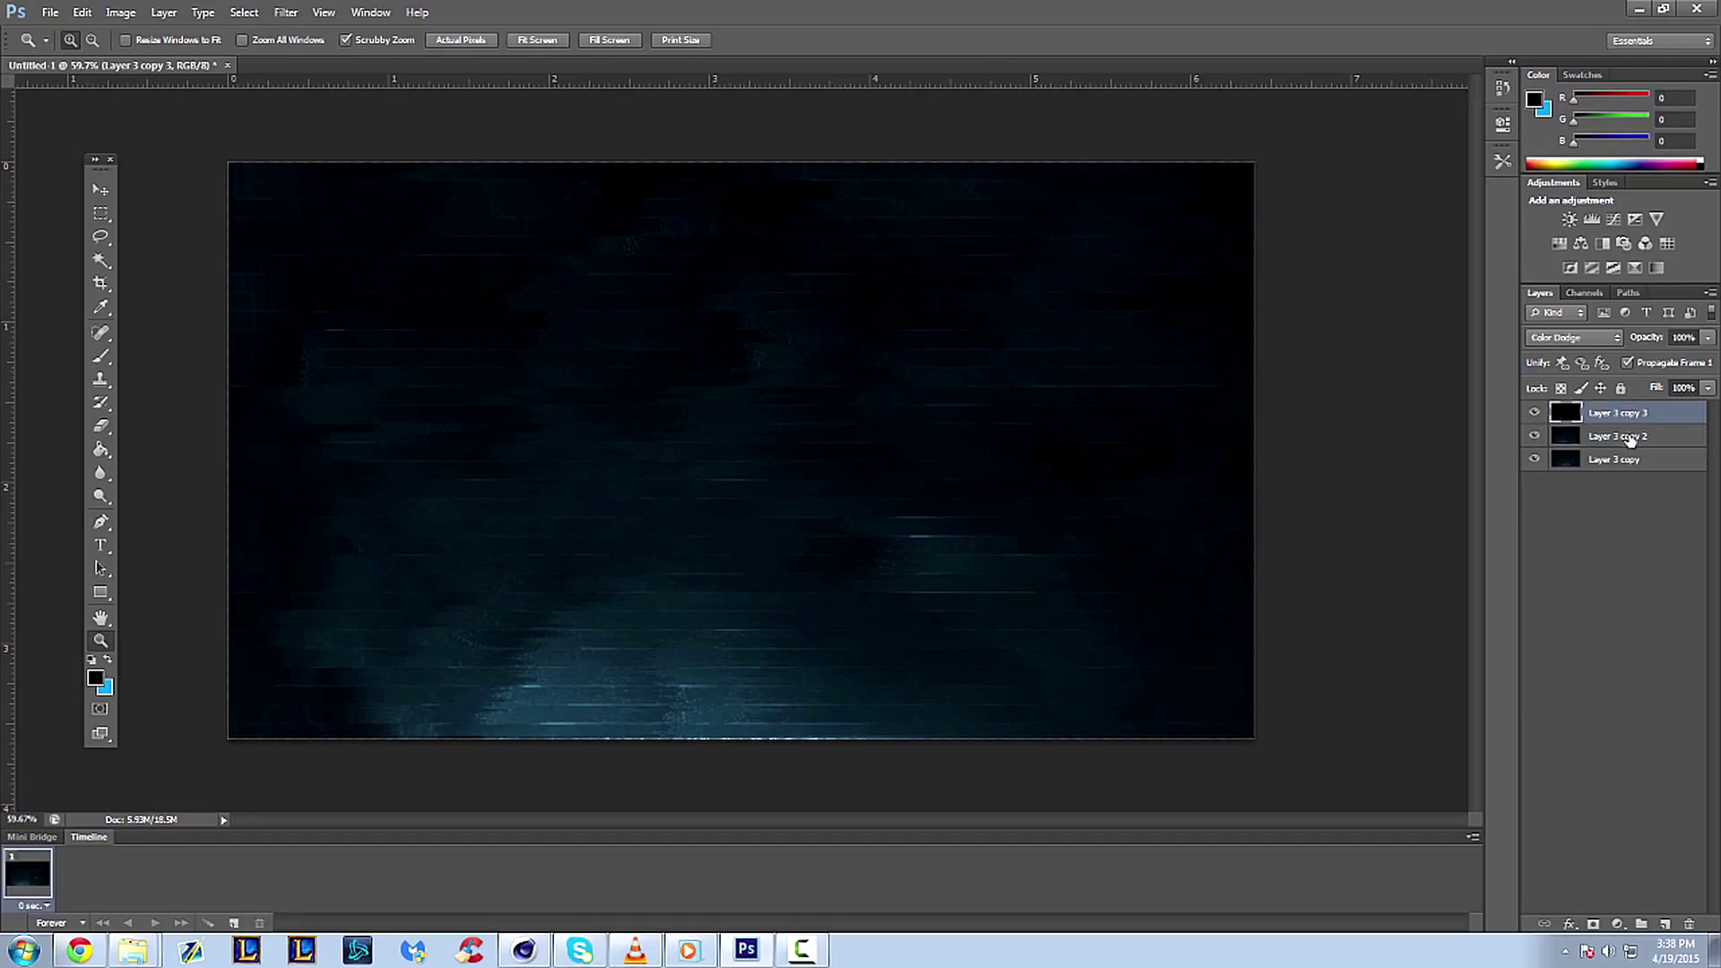
left_click(1611, 436)
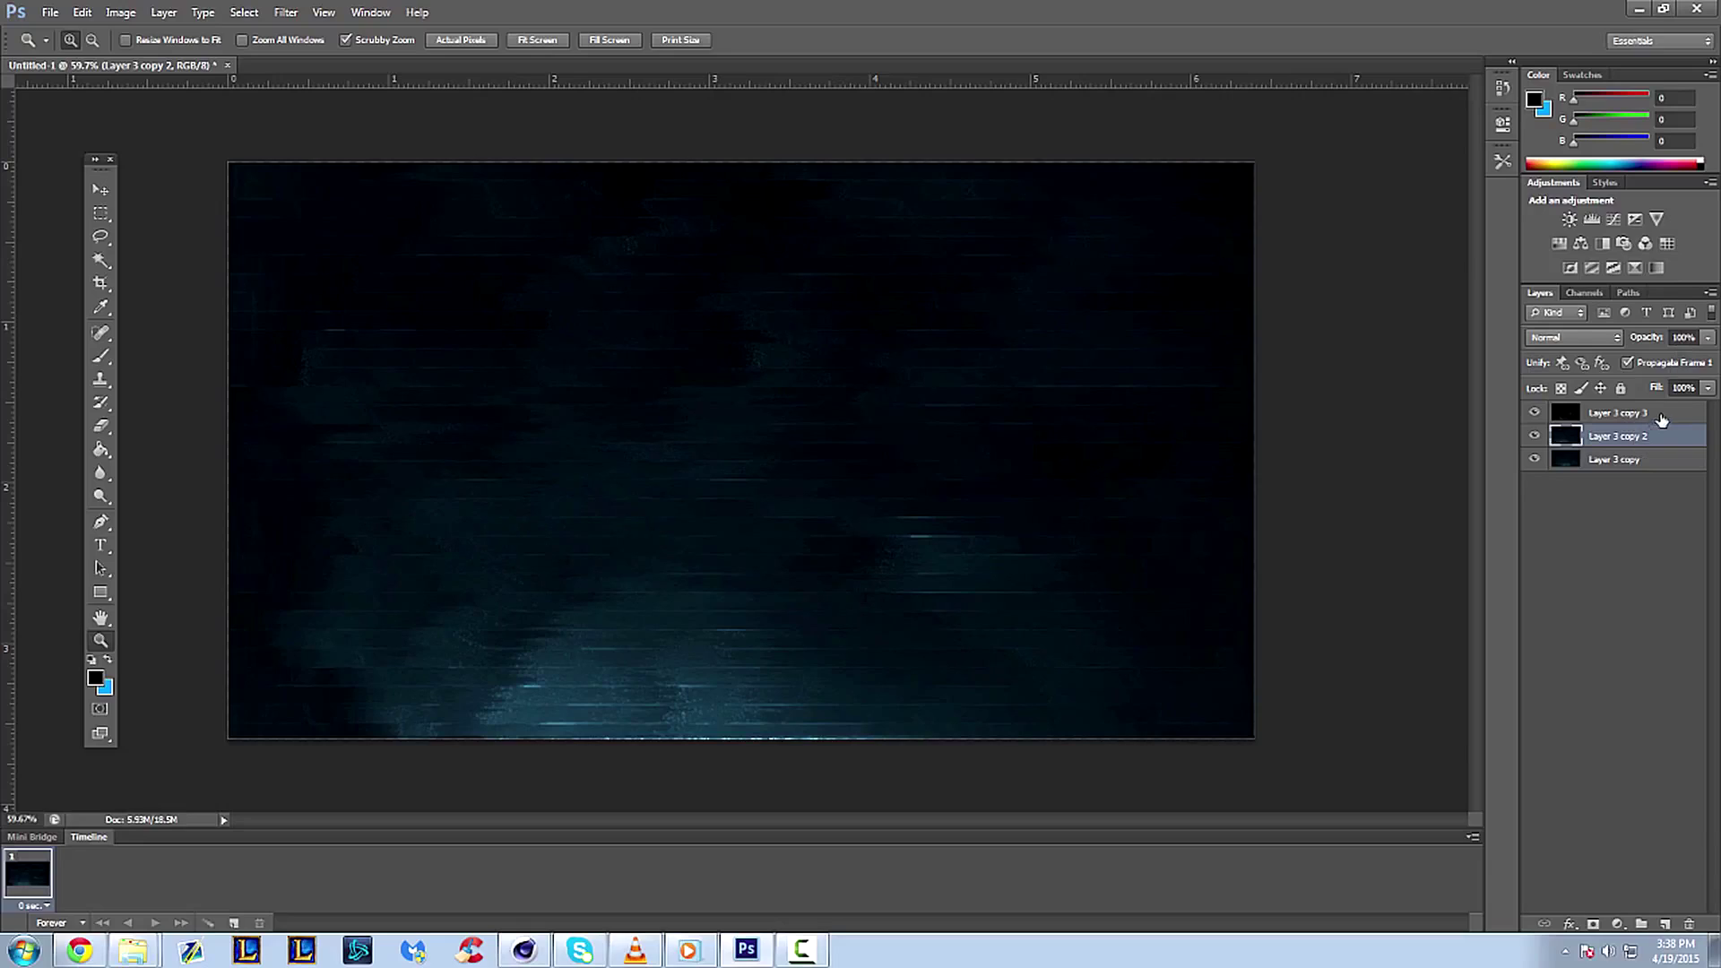
left_click(1659, 412, "shift")
left_click(1684, 337)
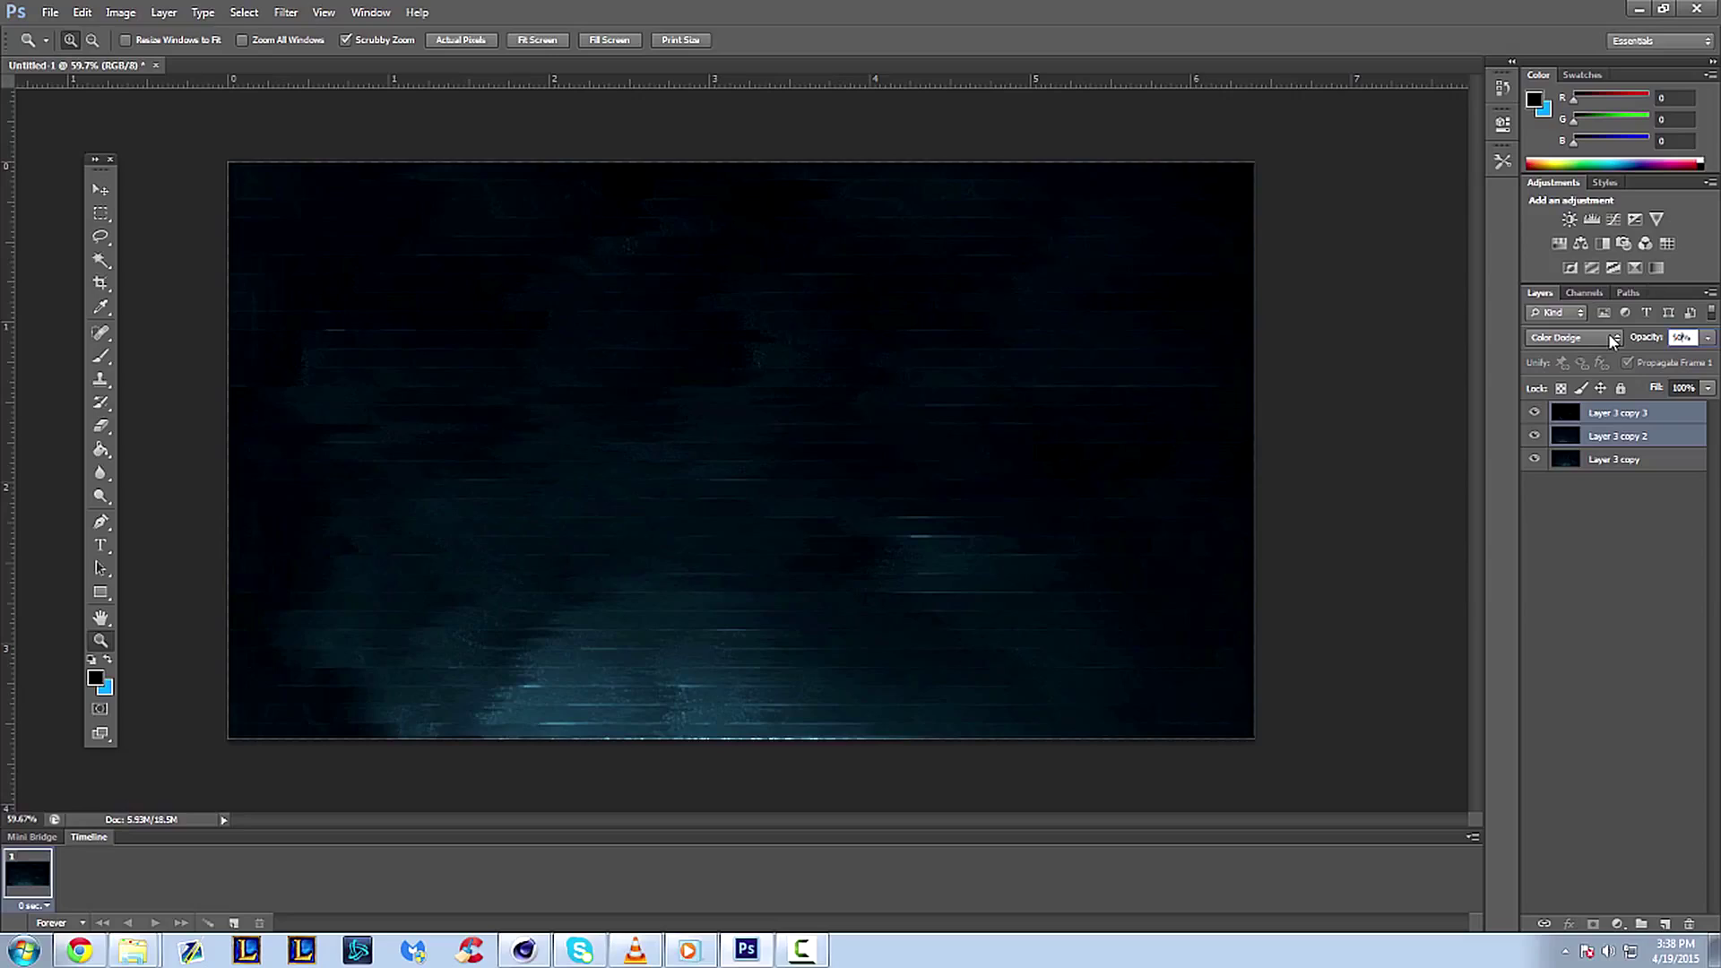
type("50")
key("Return")
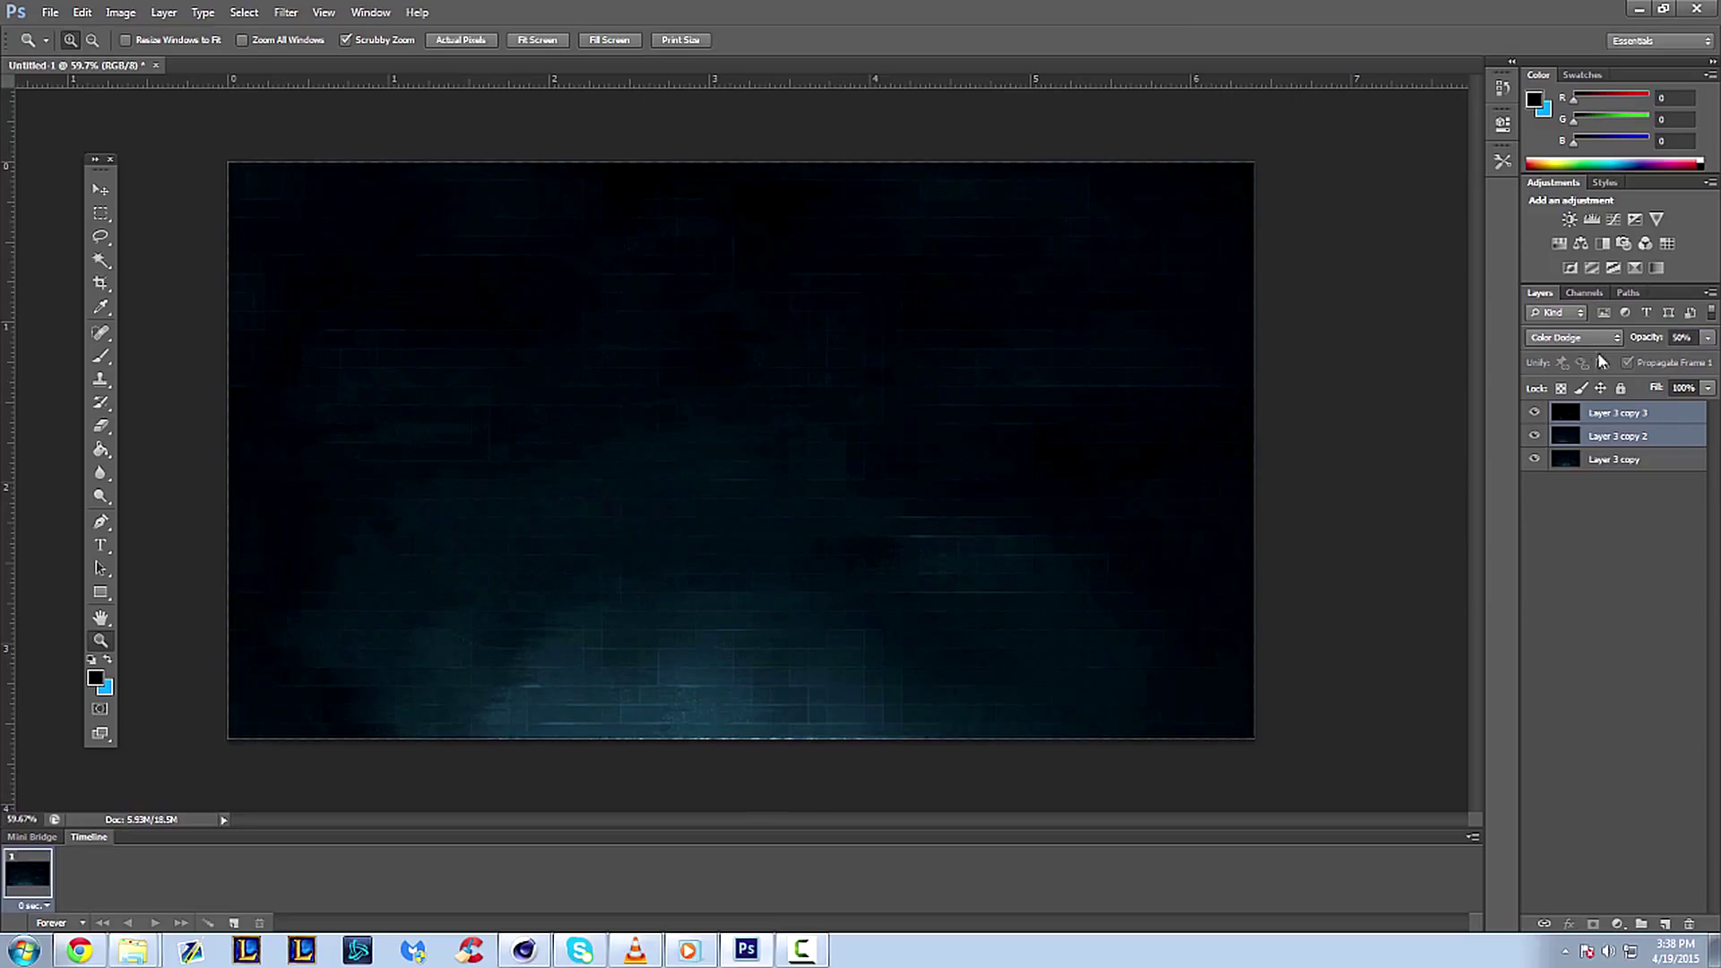
- Try the Overlay, Soft Light and Screen blend modes on Layer 3 copy 2 and return it to Normal
left_click(1614, 436)
left_click(1587, 339)
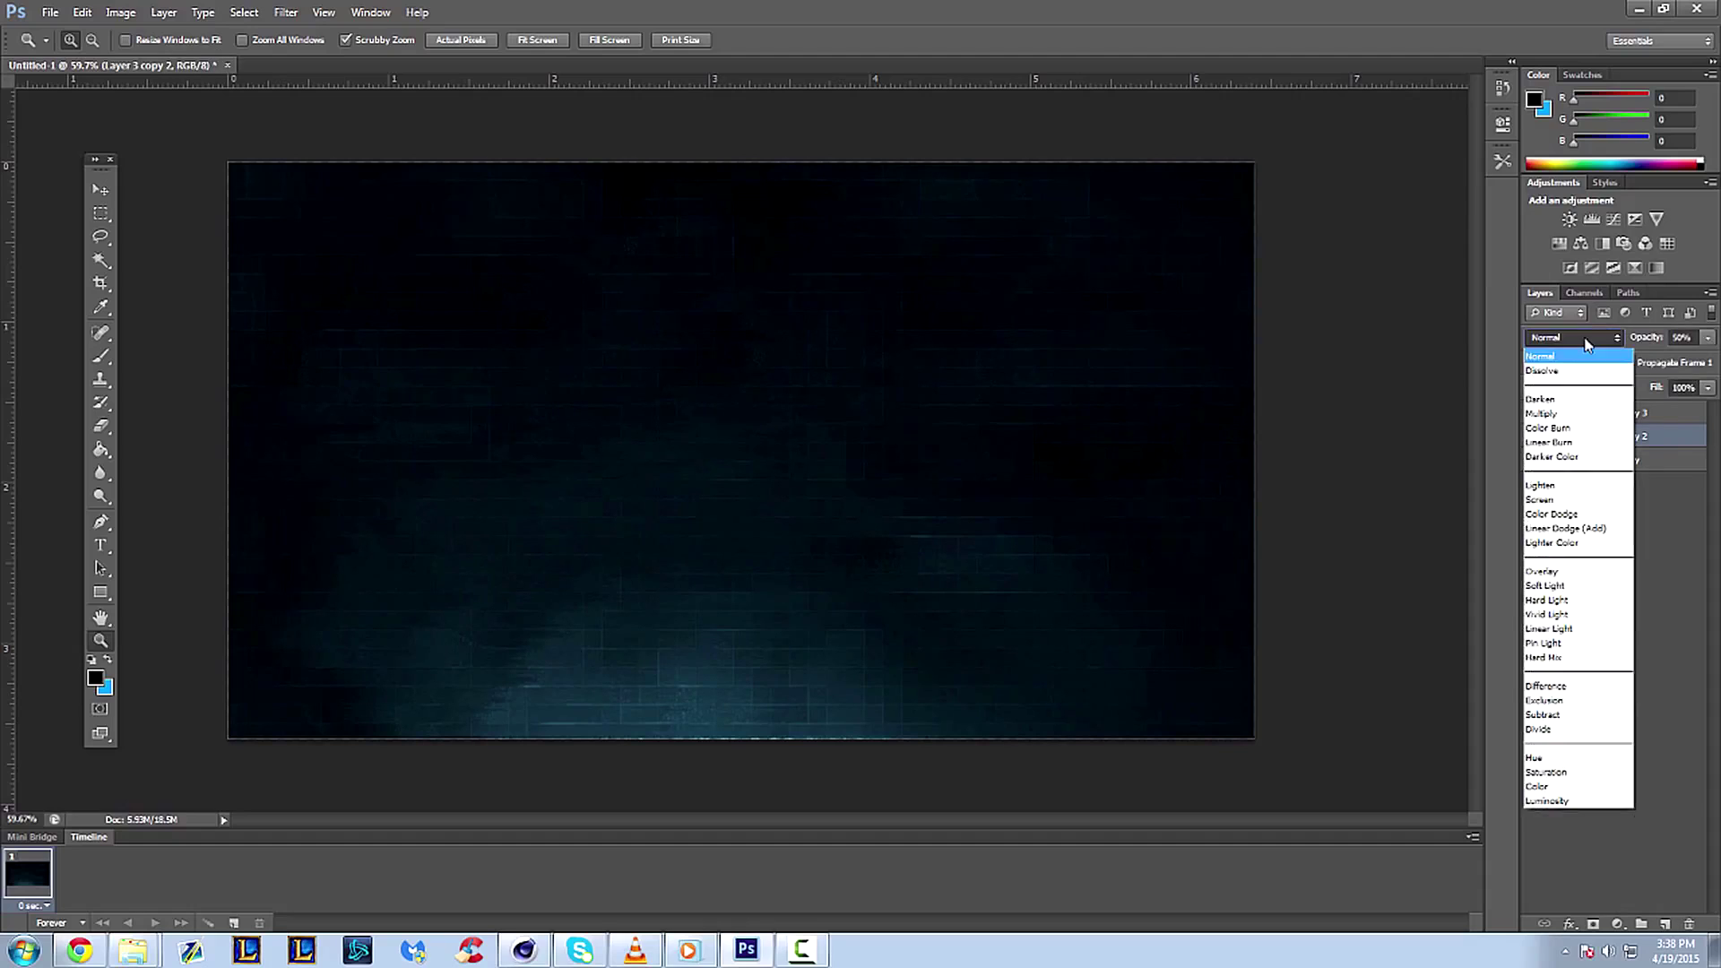
left_click(1587, 340)
left_click(1580, 339)
left_click(1542, 571)
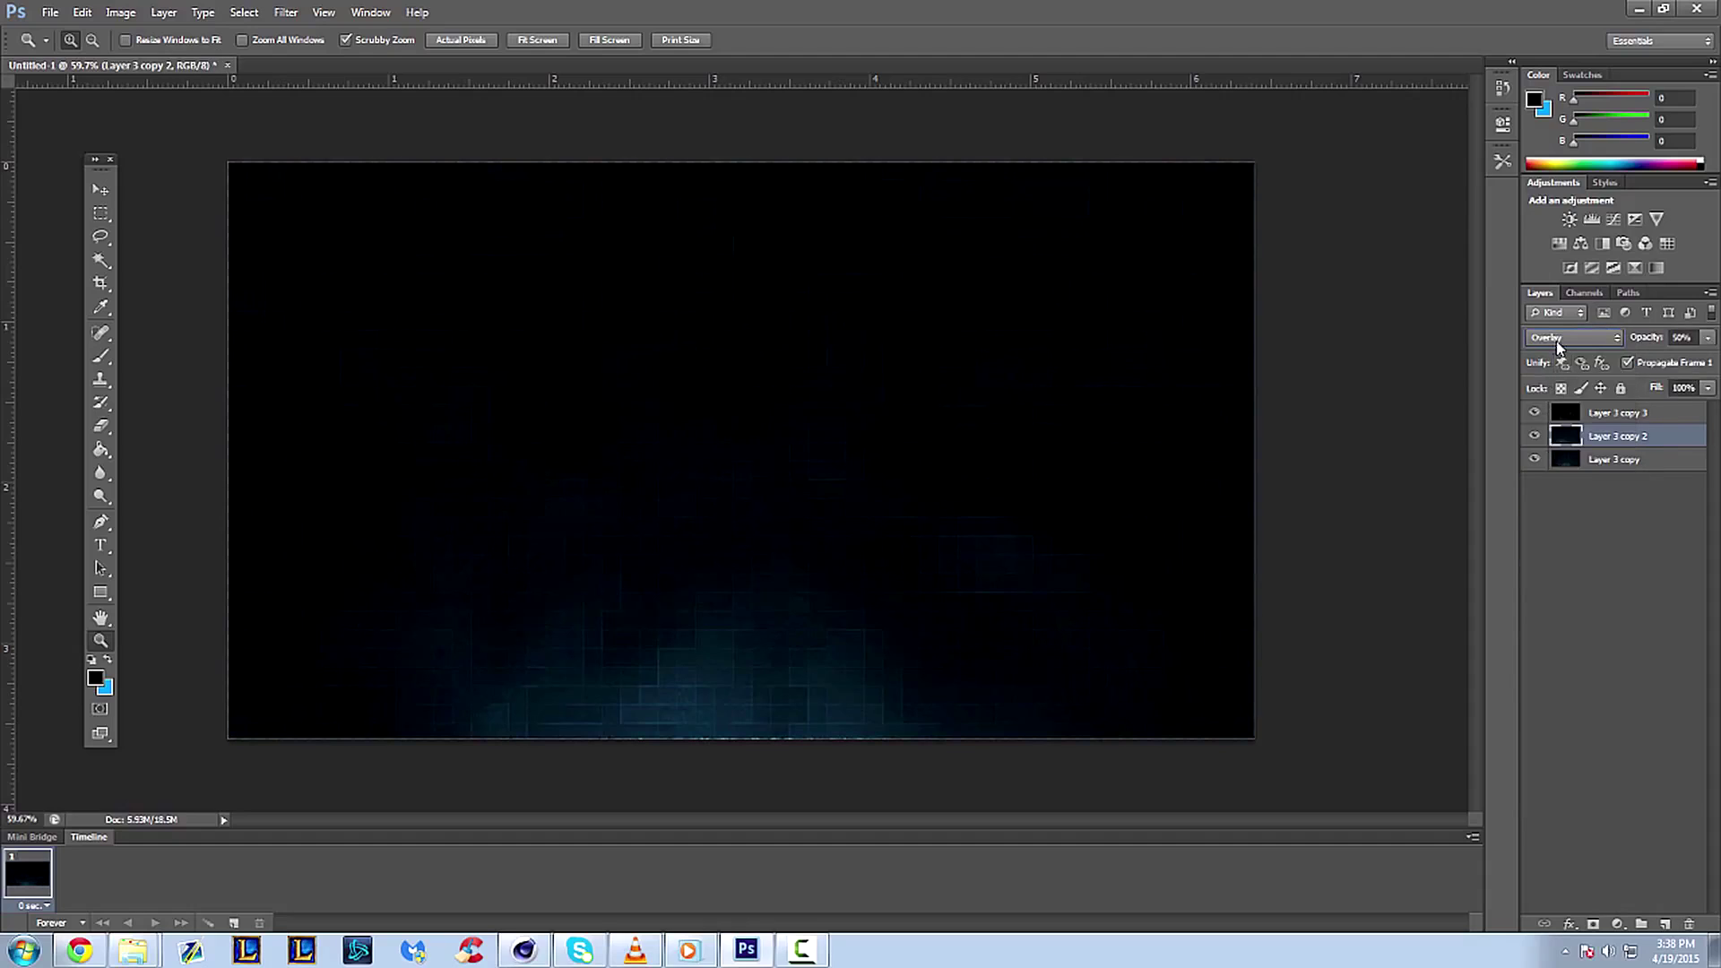
left_click(1558, 347)
left_click(1554, 589)
left_click(1569, 342)
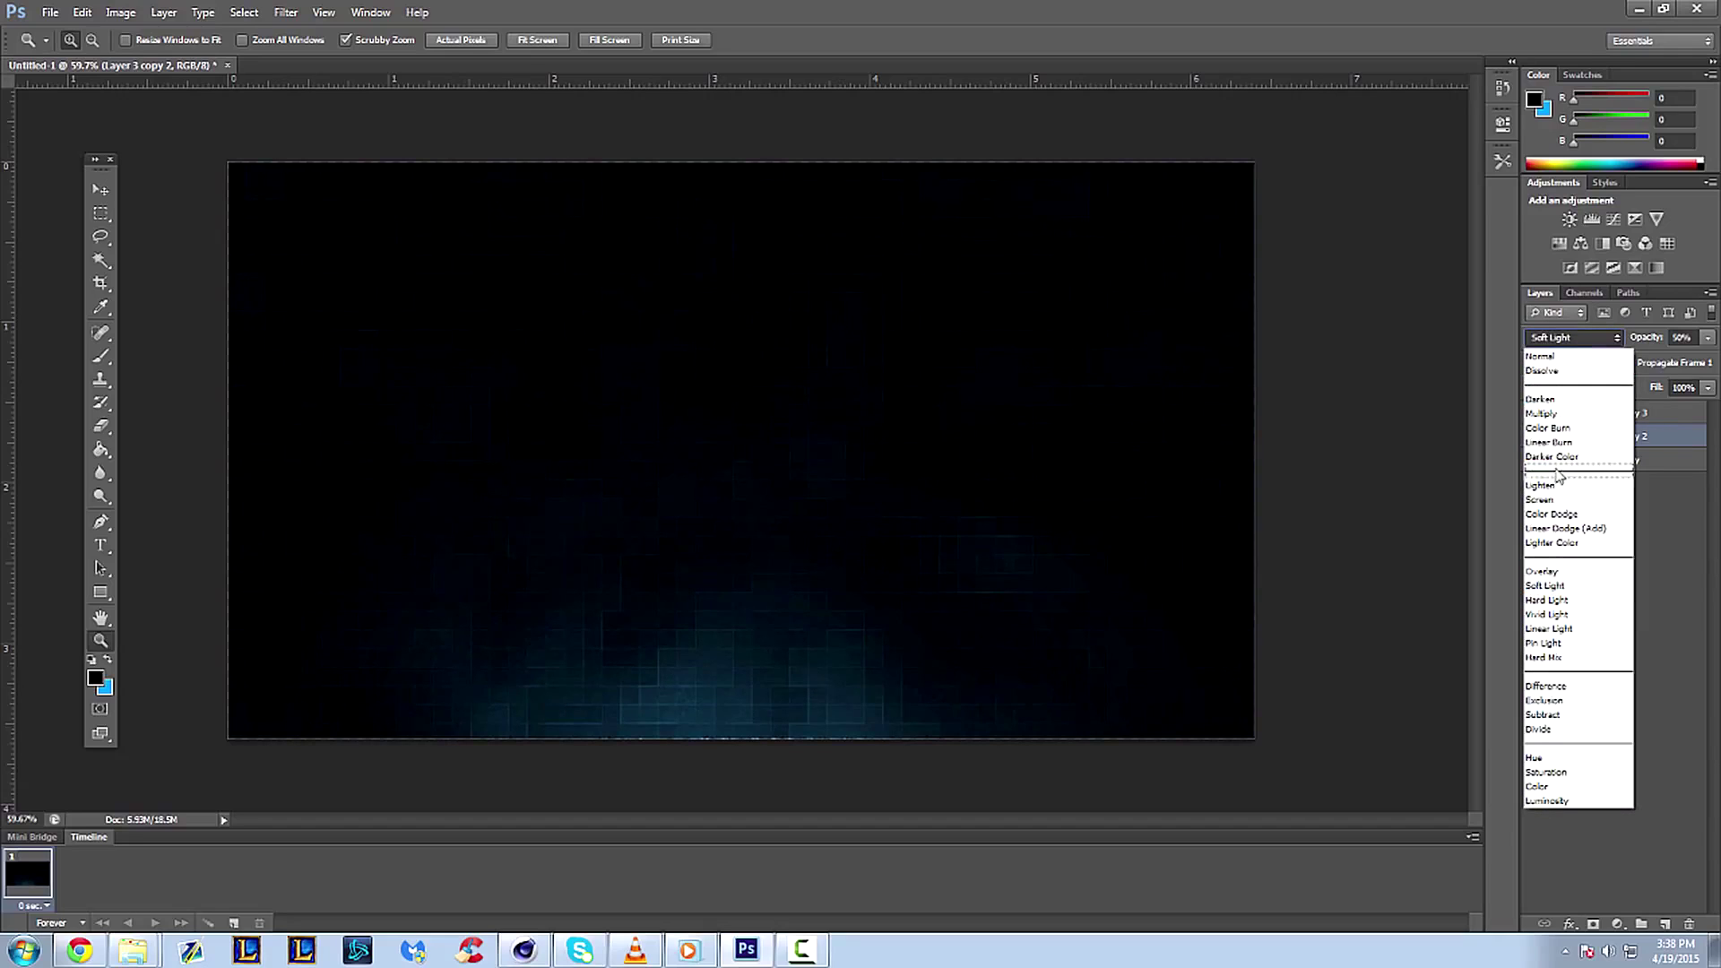
left_click(1542, 500)
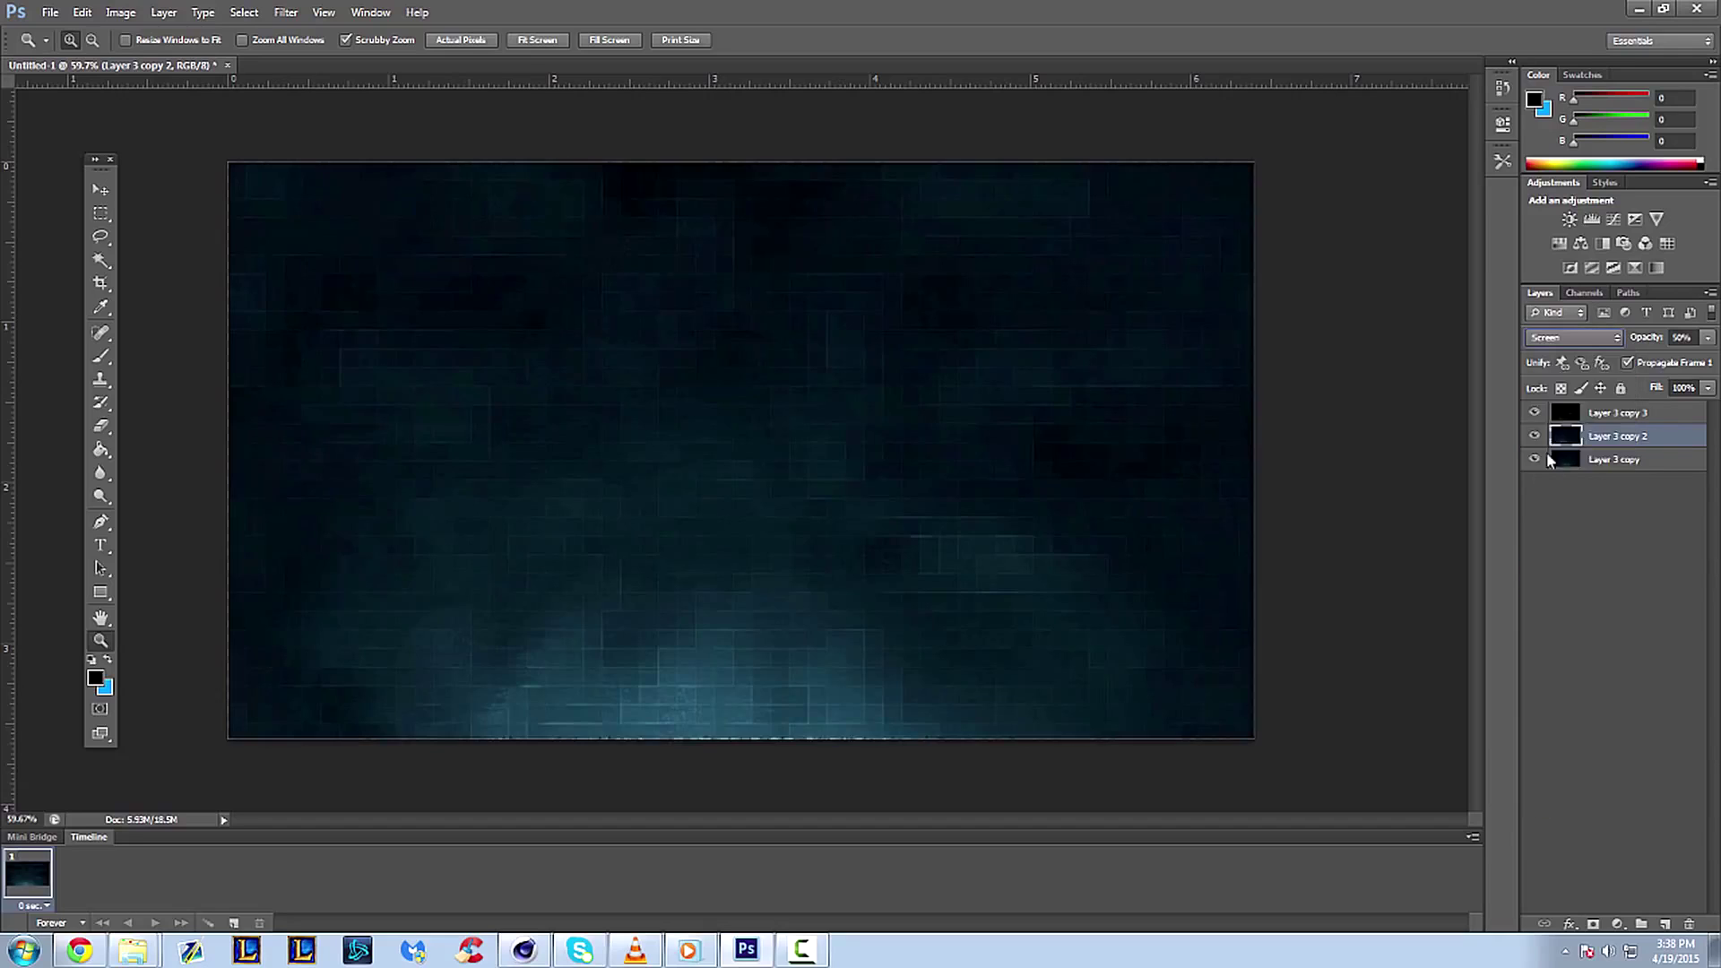
left_click(1574, 340)
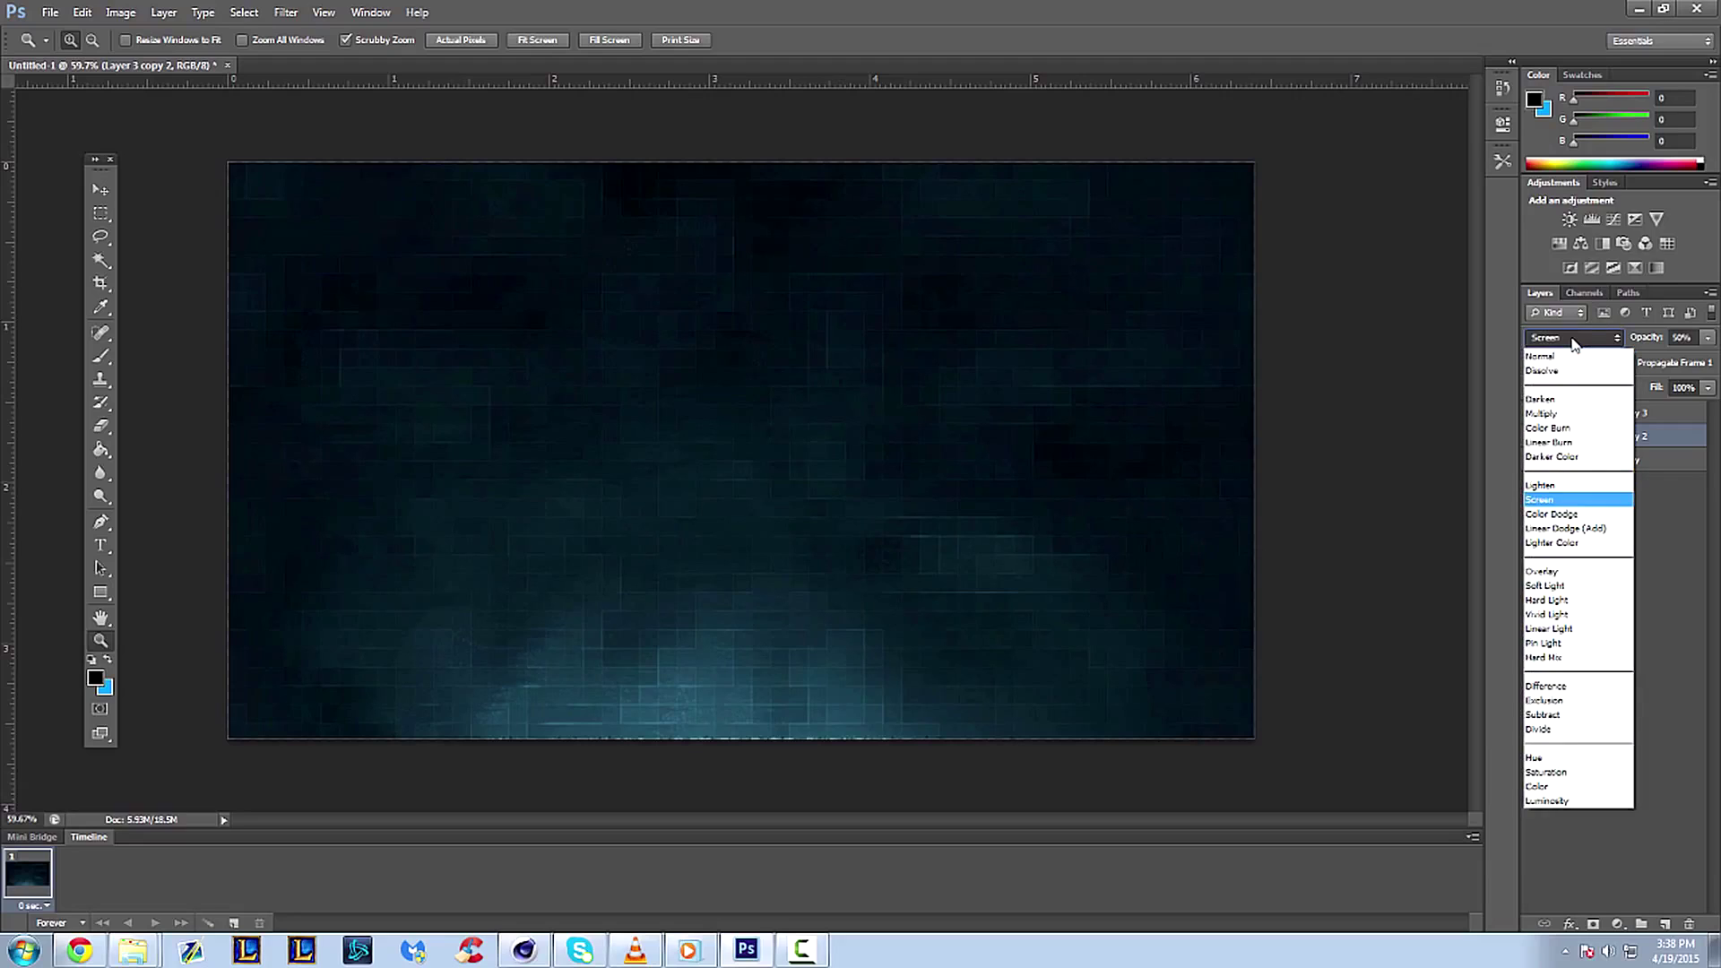
left_click(1558, 585)
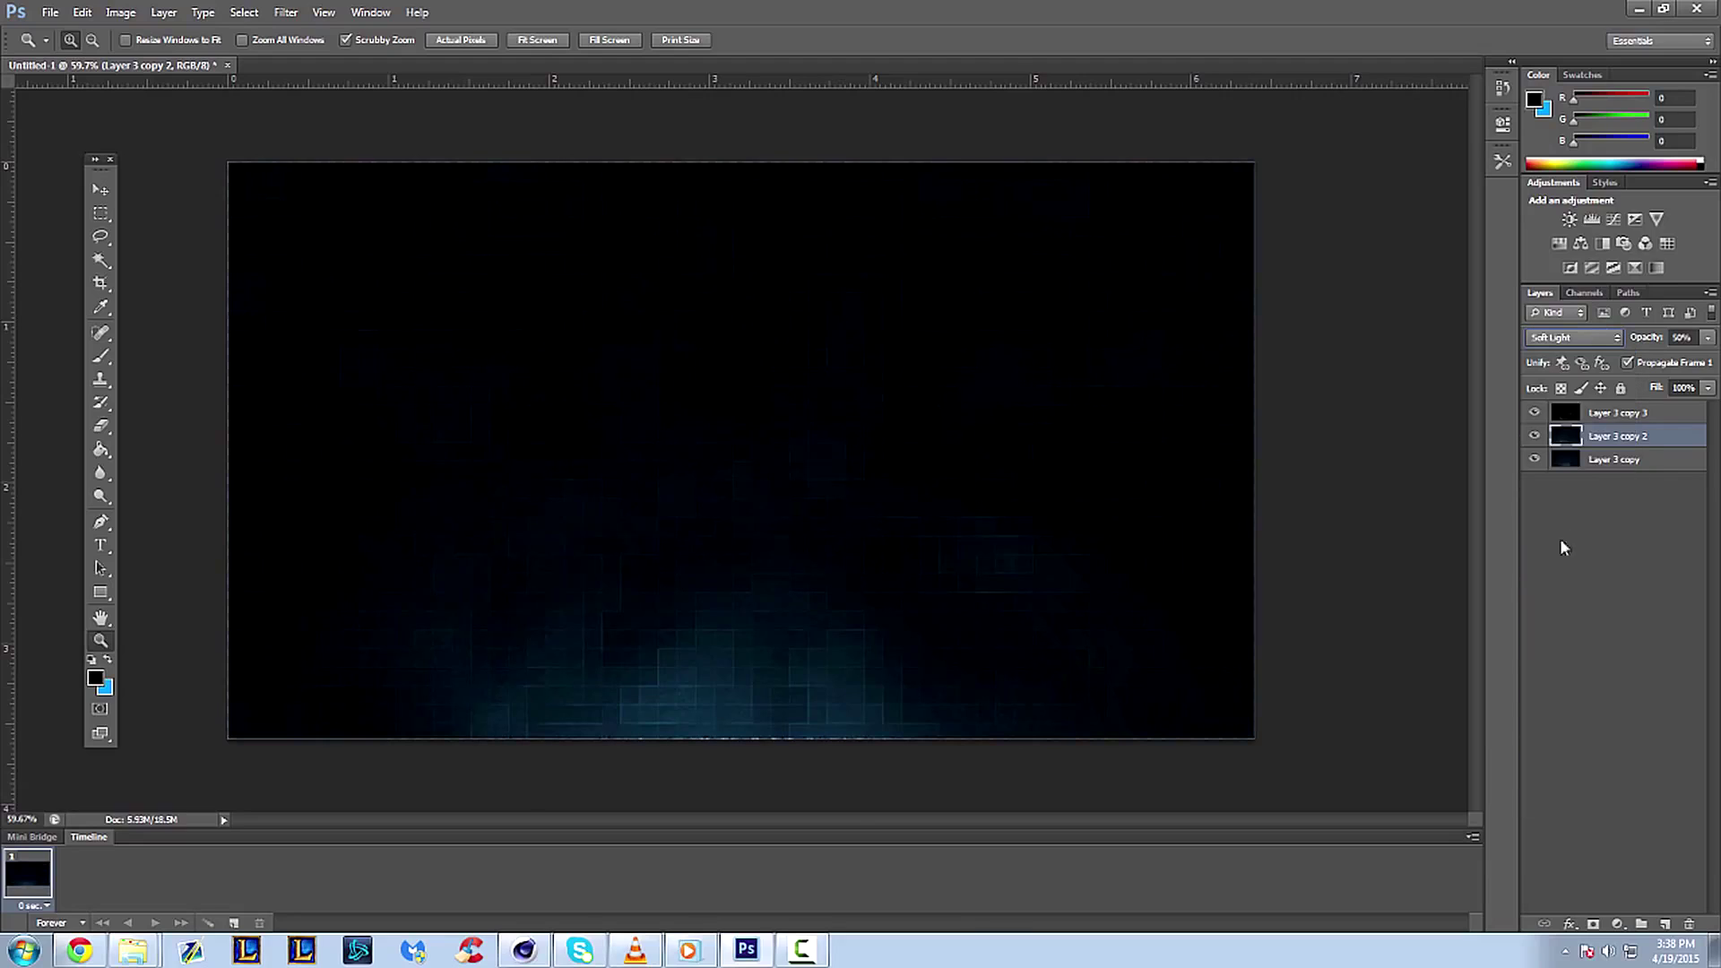
left_click(1573, 337)
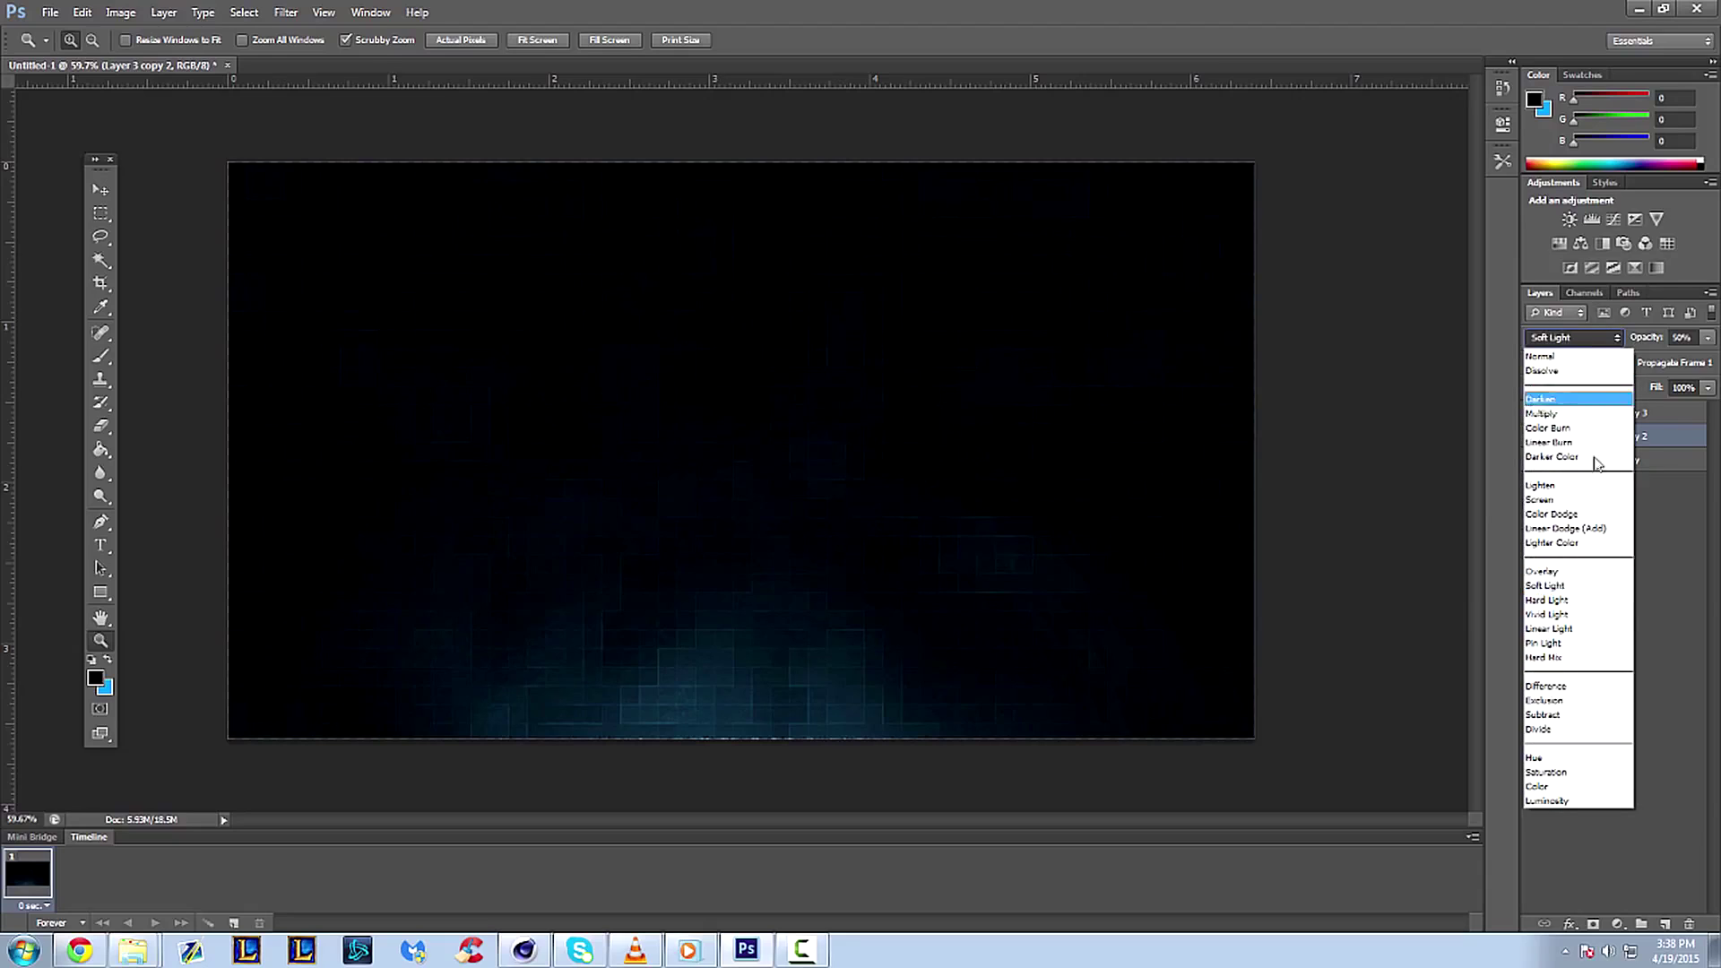
left_click(1576, 571)
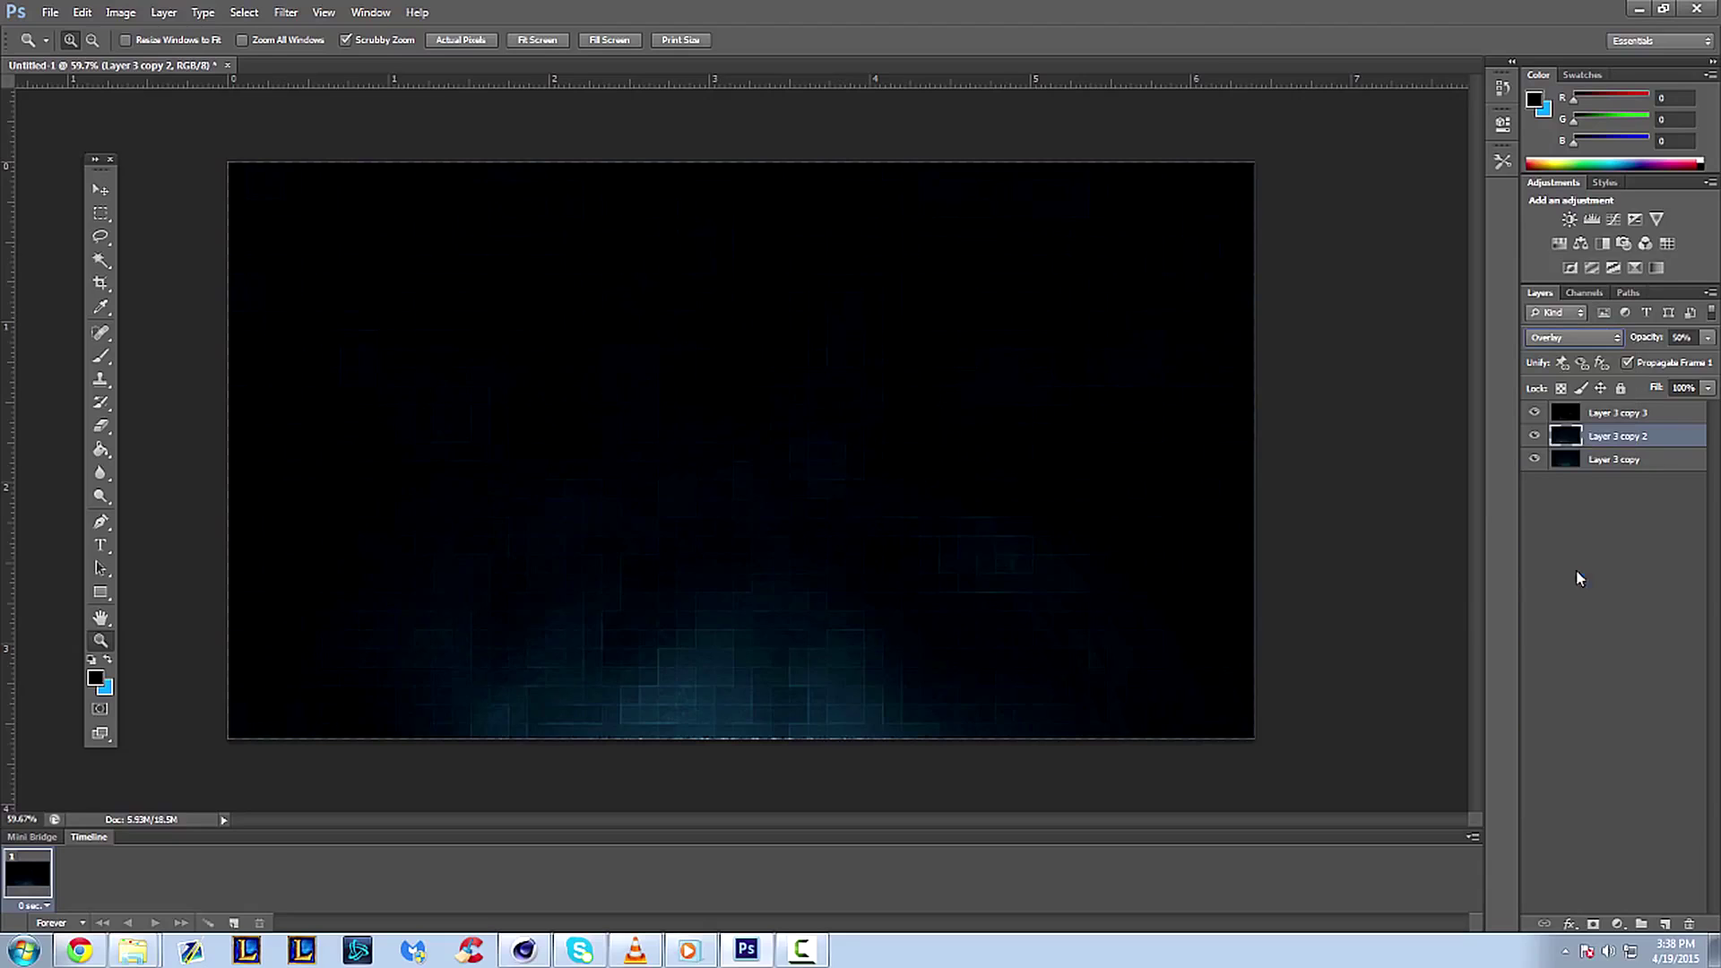
left_click(1558, 339)
left_click(1553, 351)
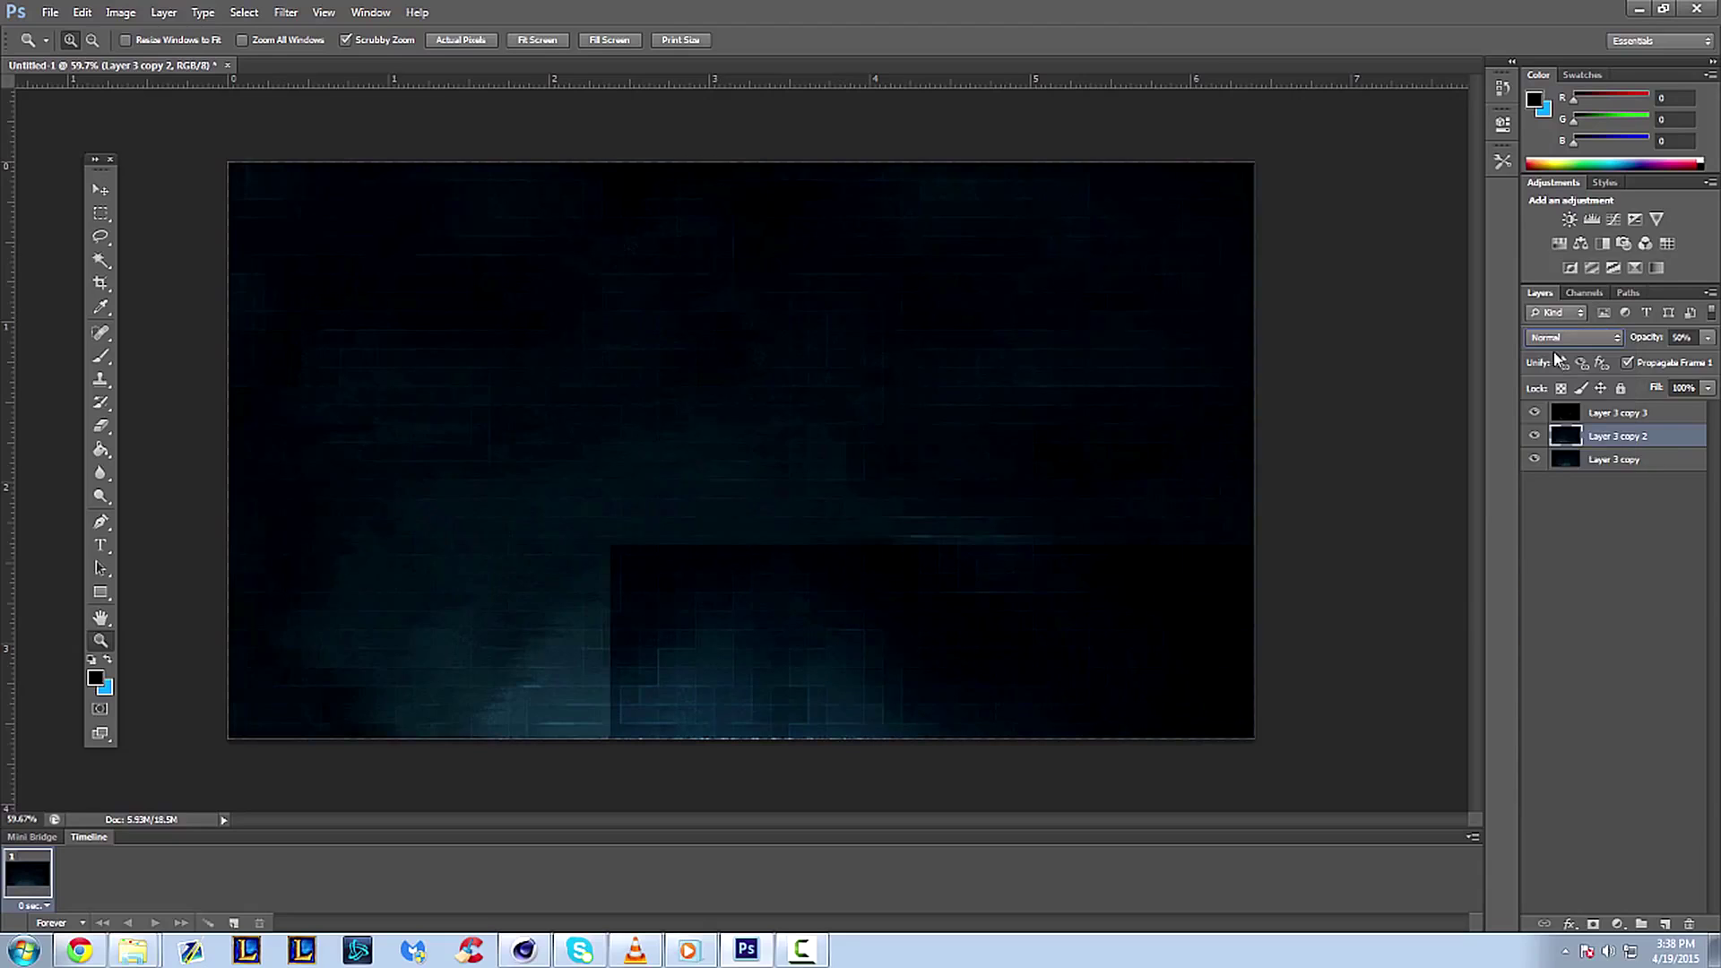
left_click(1575, 612)
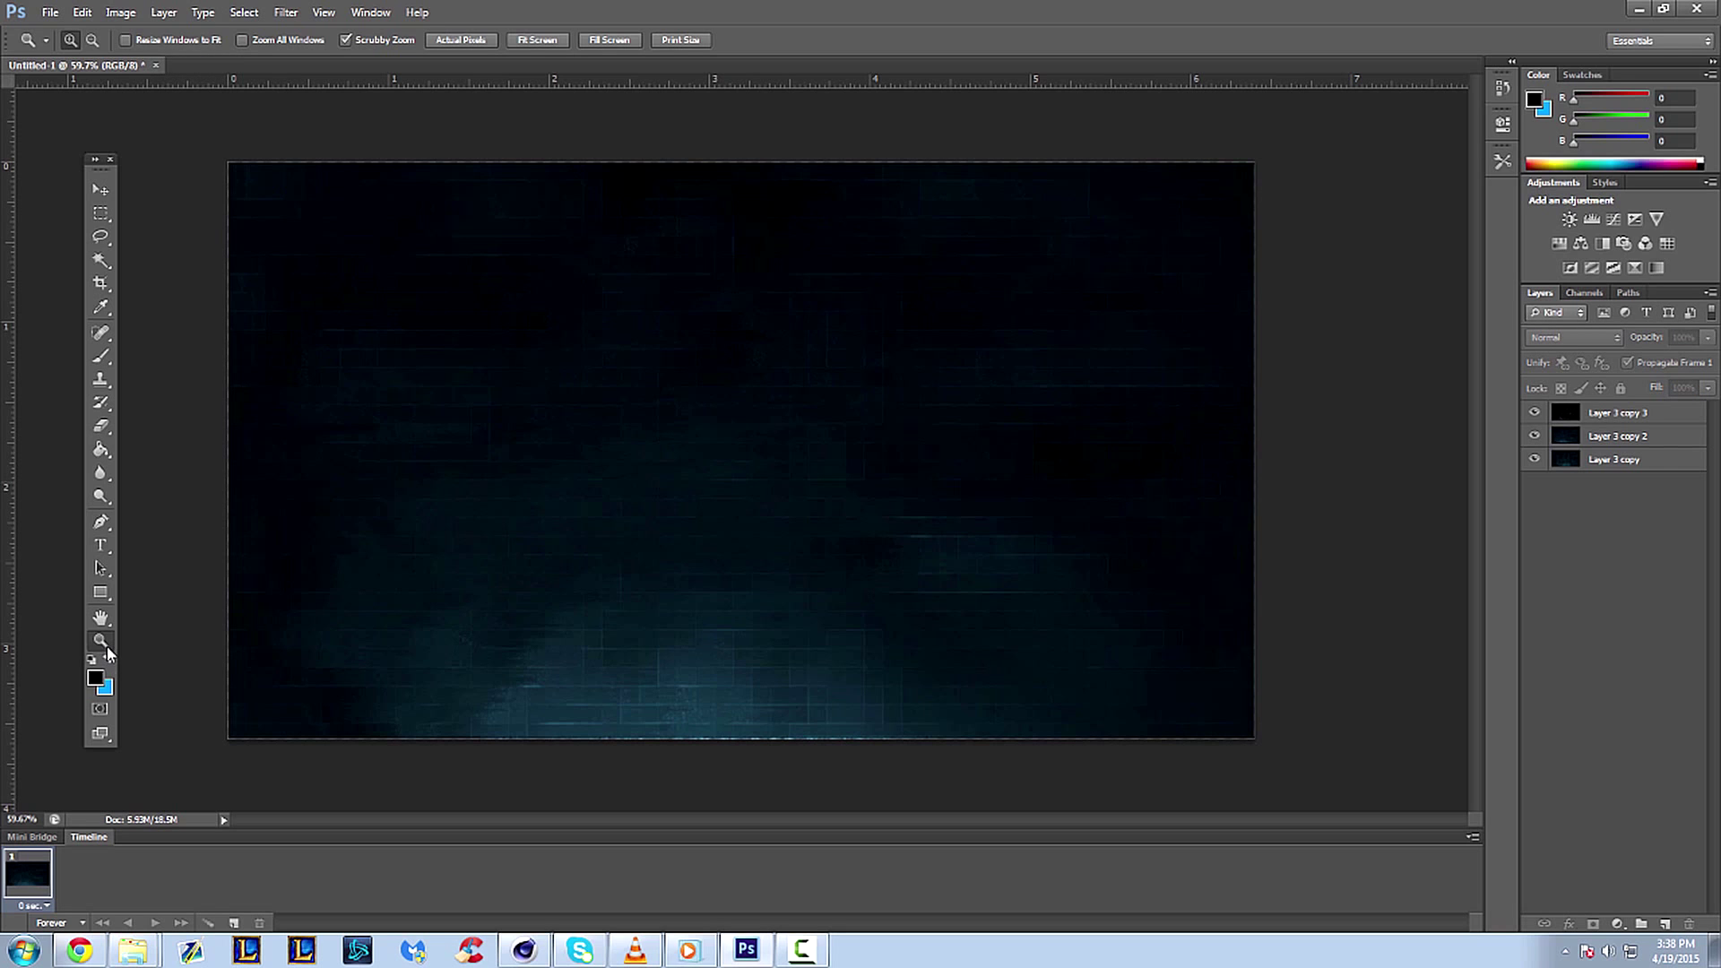
- Merge all three texture layers into a single layer and inspect the combined texture up close
left_click_drag(690, 496, 793, 499)
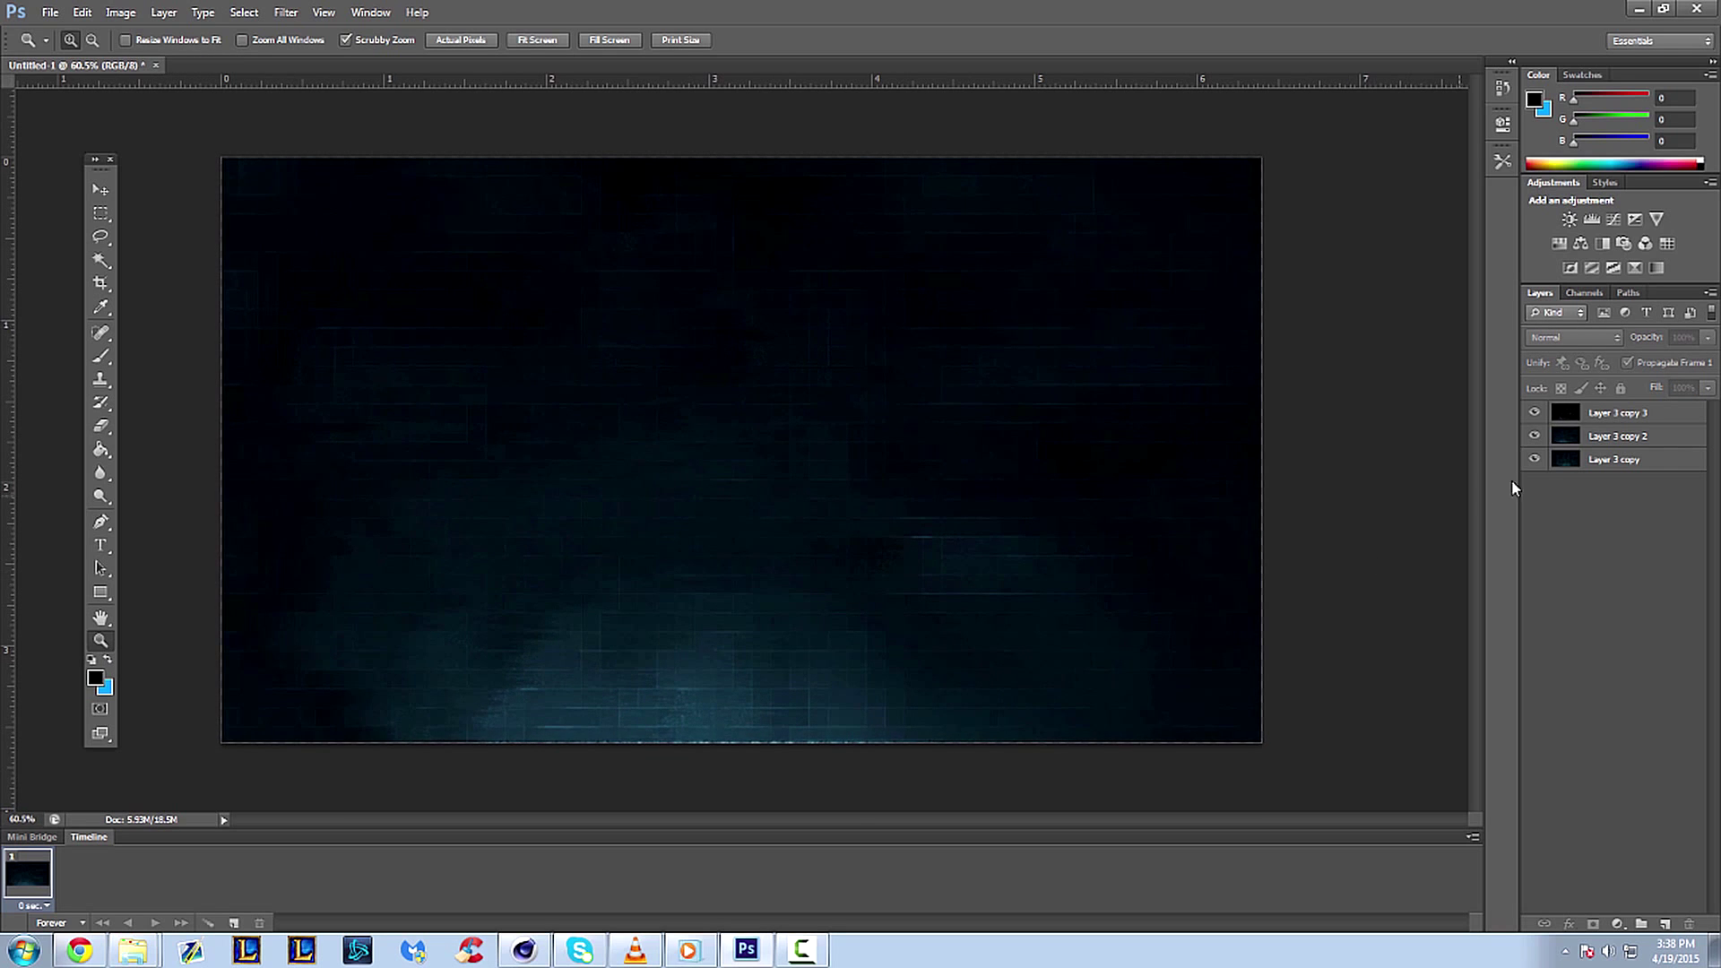
left_click(1613, 459)
left_click(1615, 413, "shift")
right_click(1616, 414)
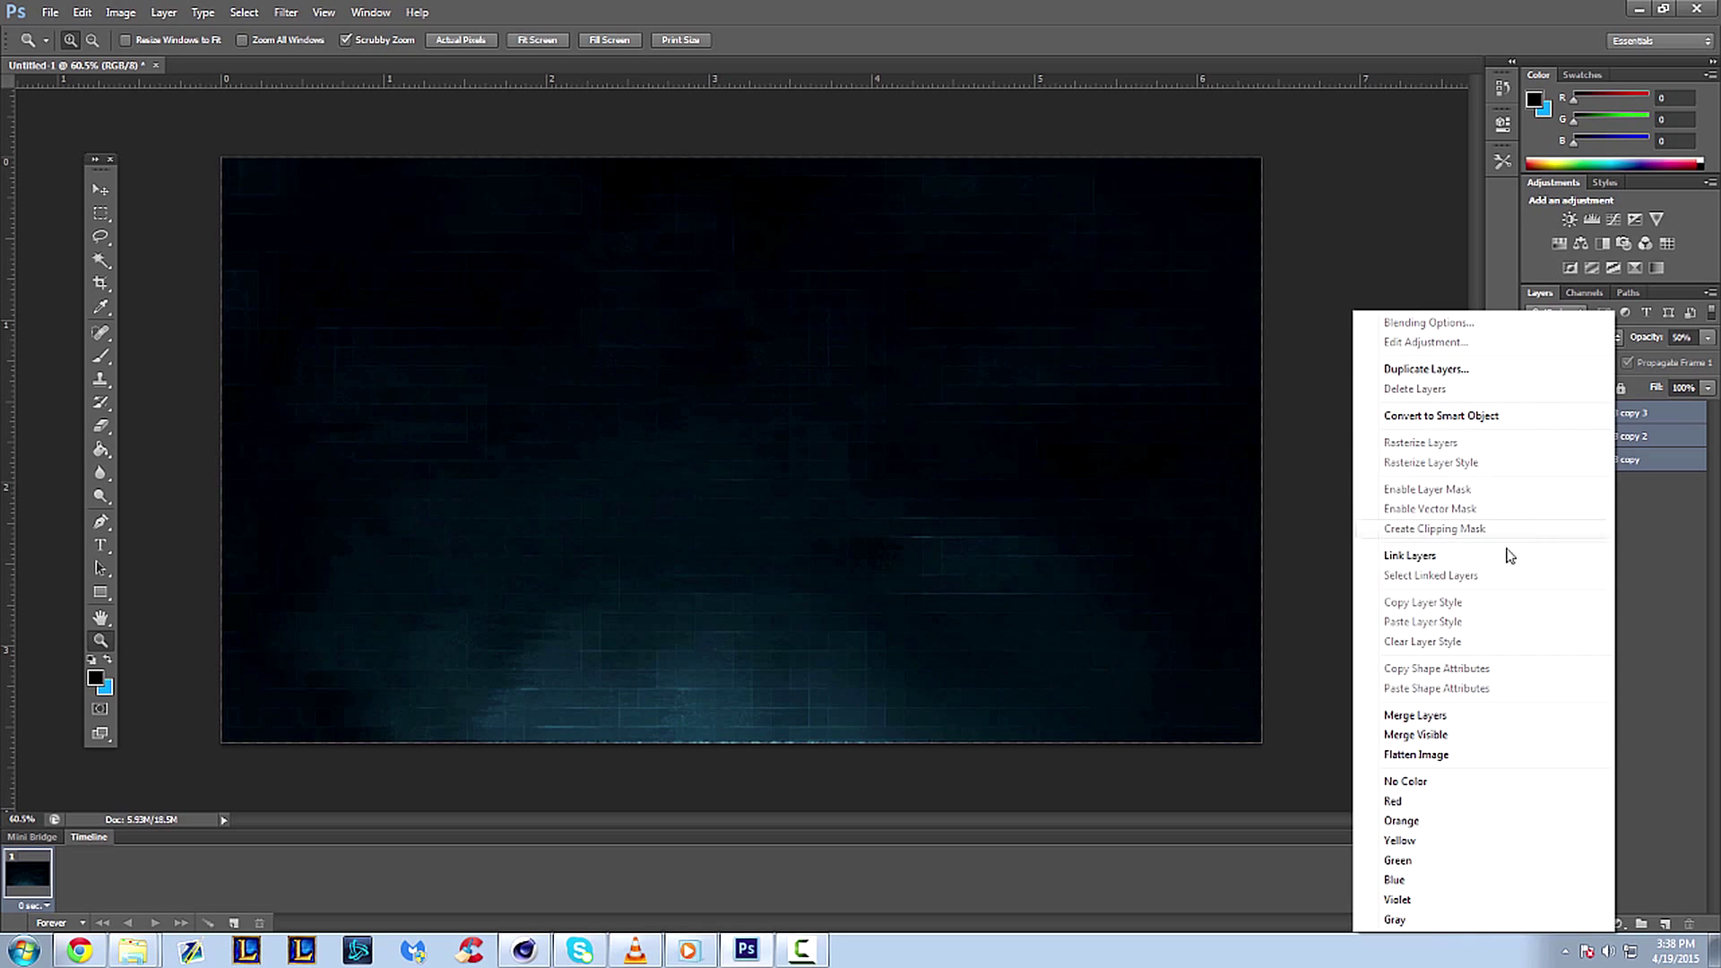
left_click(1415, 715)
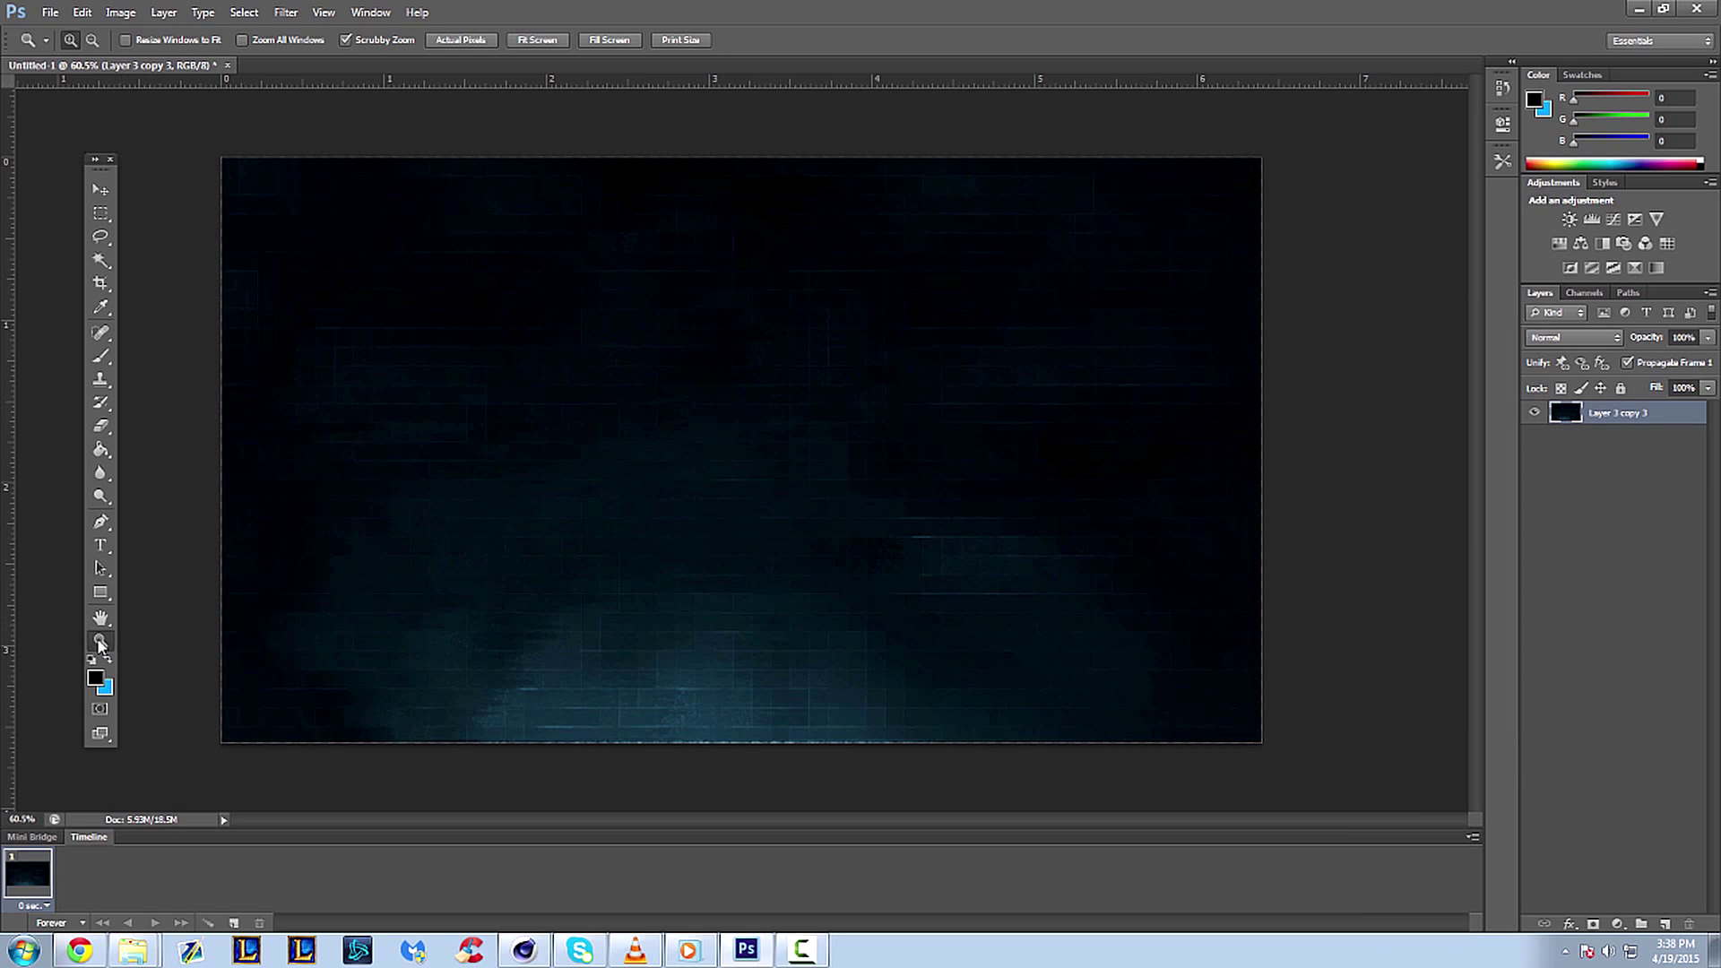
left_click_drag(519, 541, 875, 419)
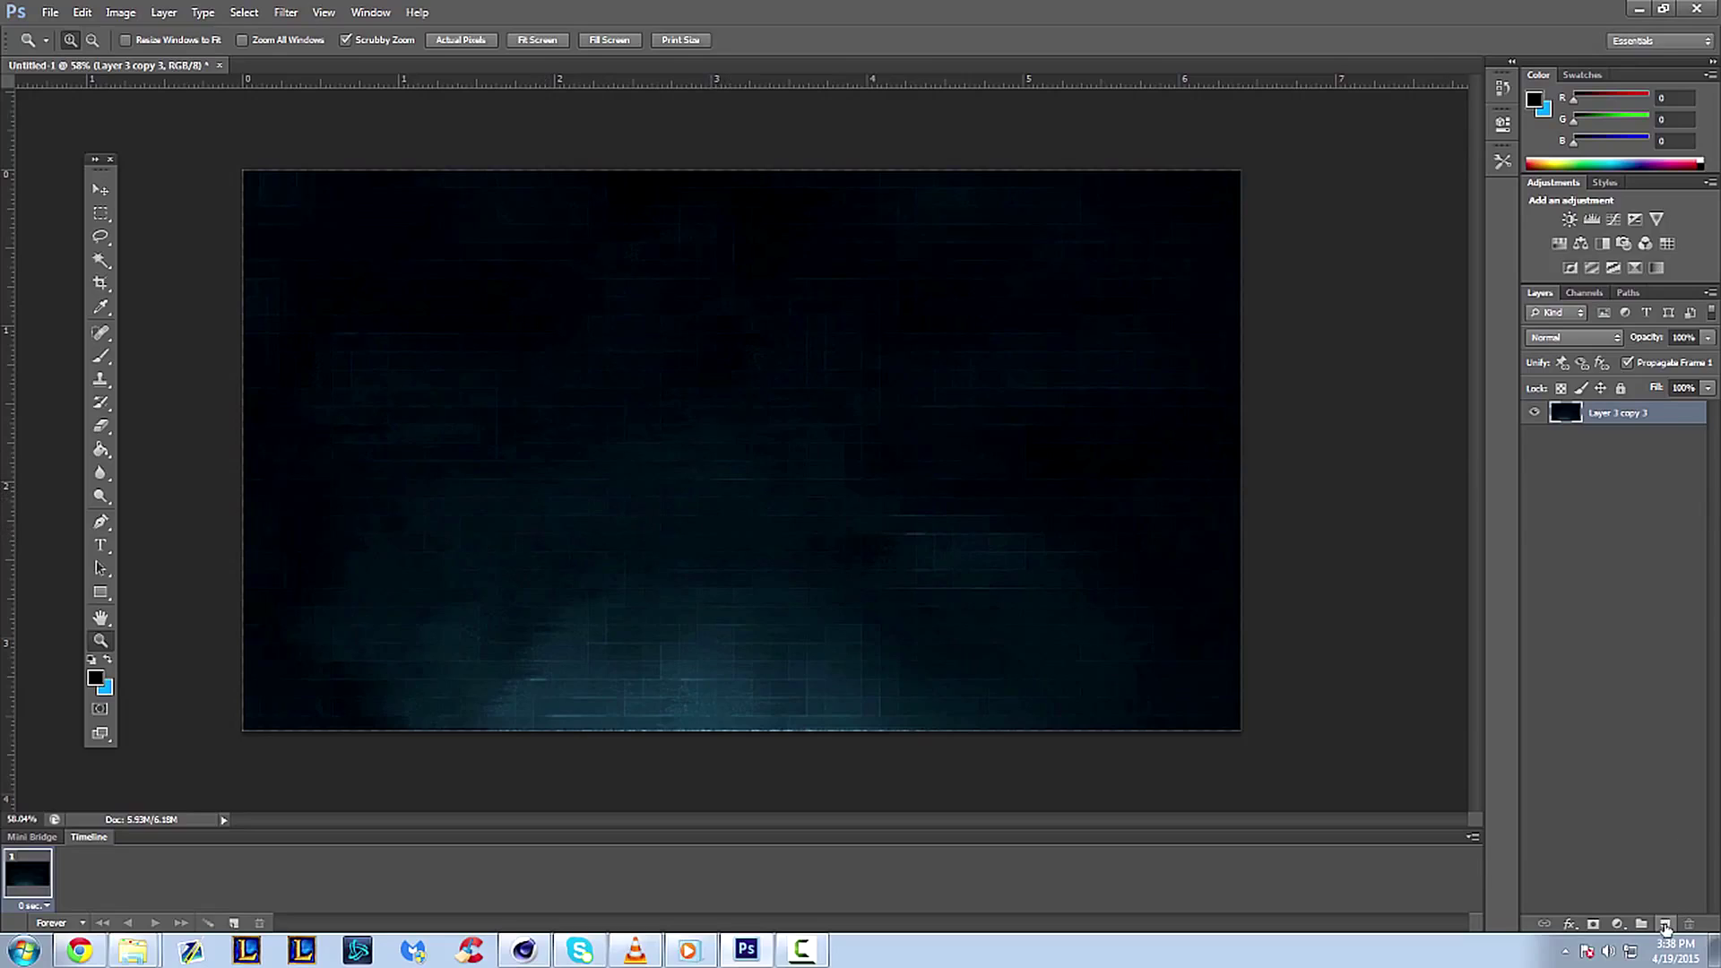
- Add a new layer and paint a soft black horizontal stroke across the lower glow with a 250 px brush
left_click(1665, 925)
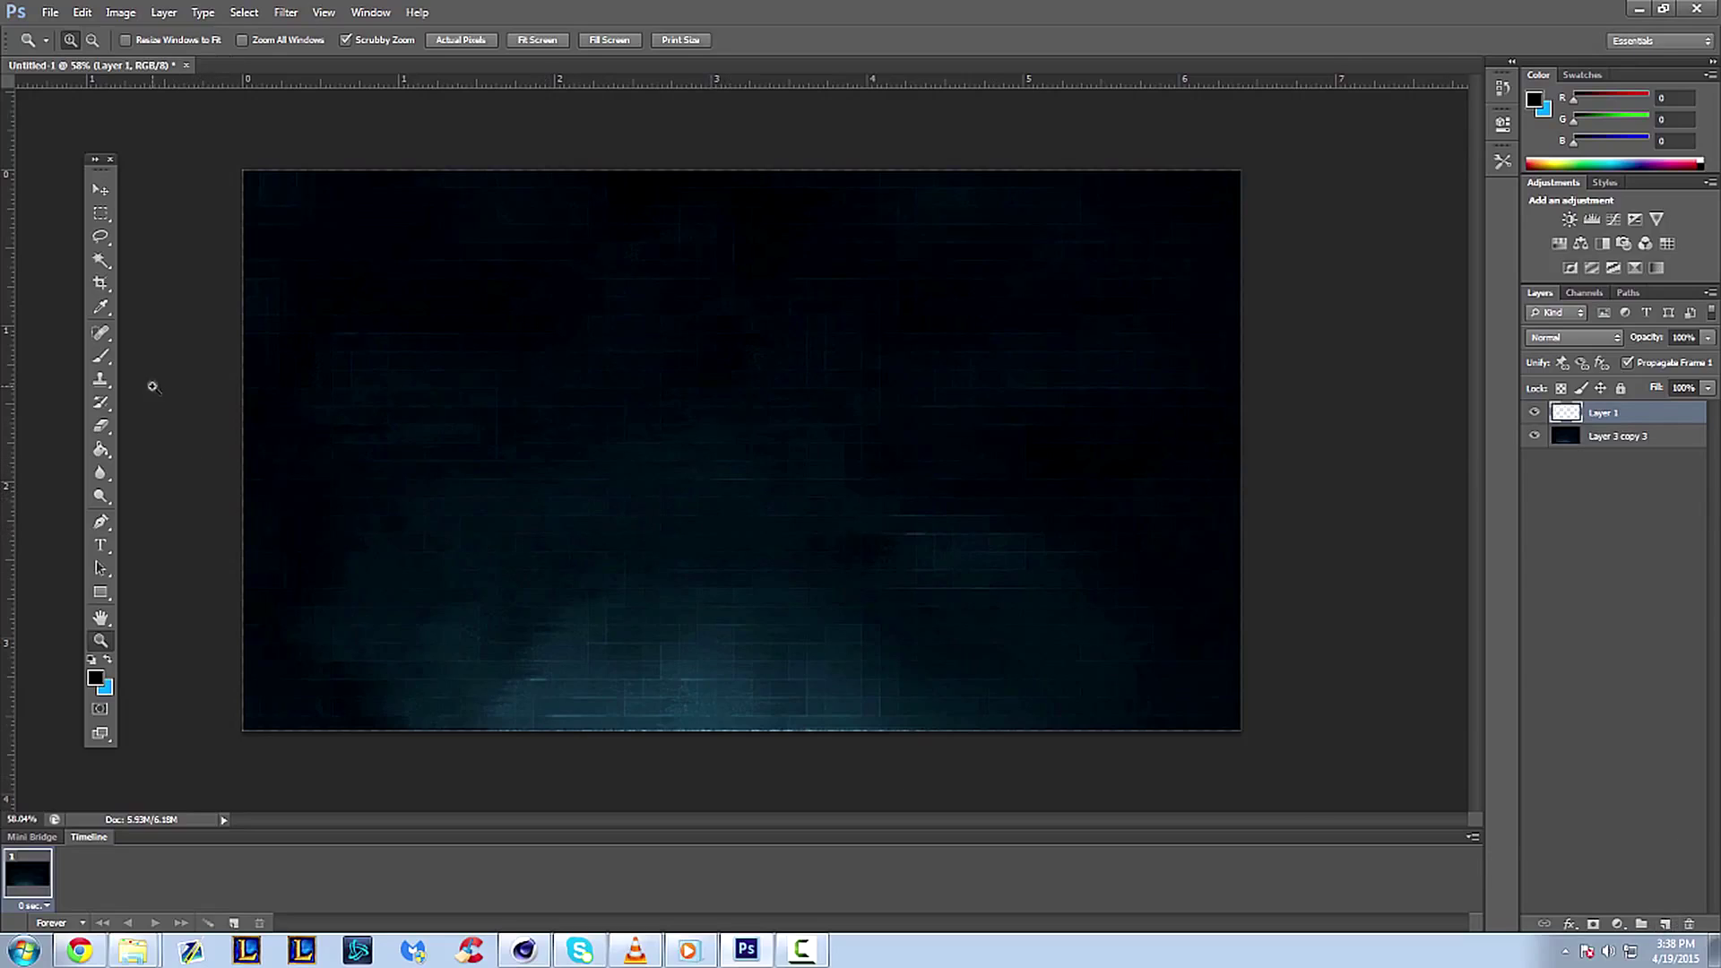
left_click(100, 356)
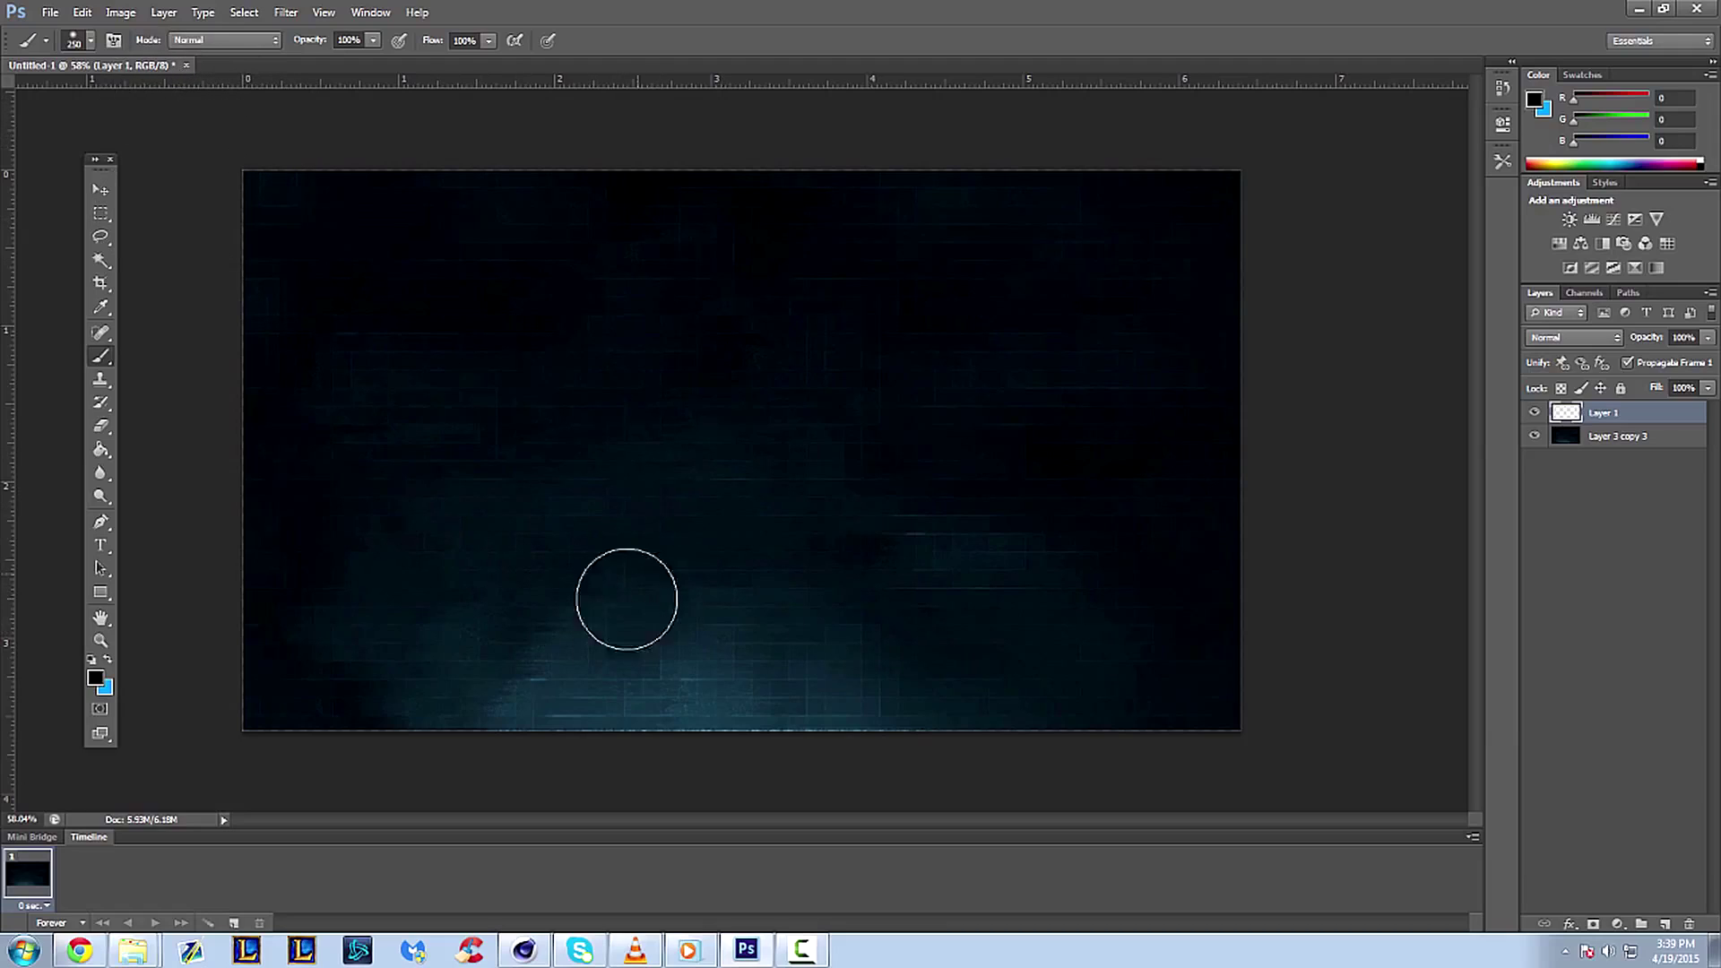
left_click_drag(550, 619, 988, 603)
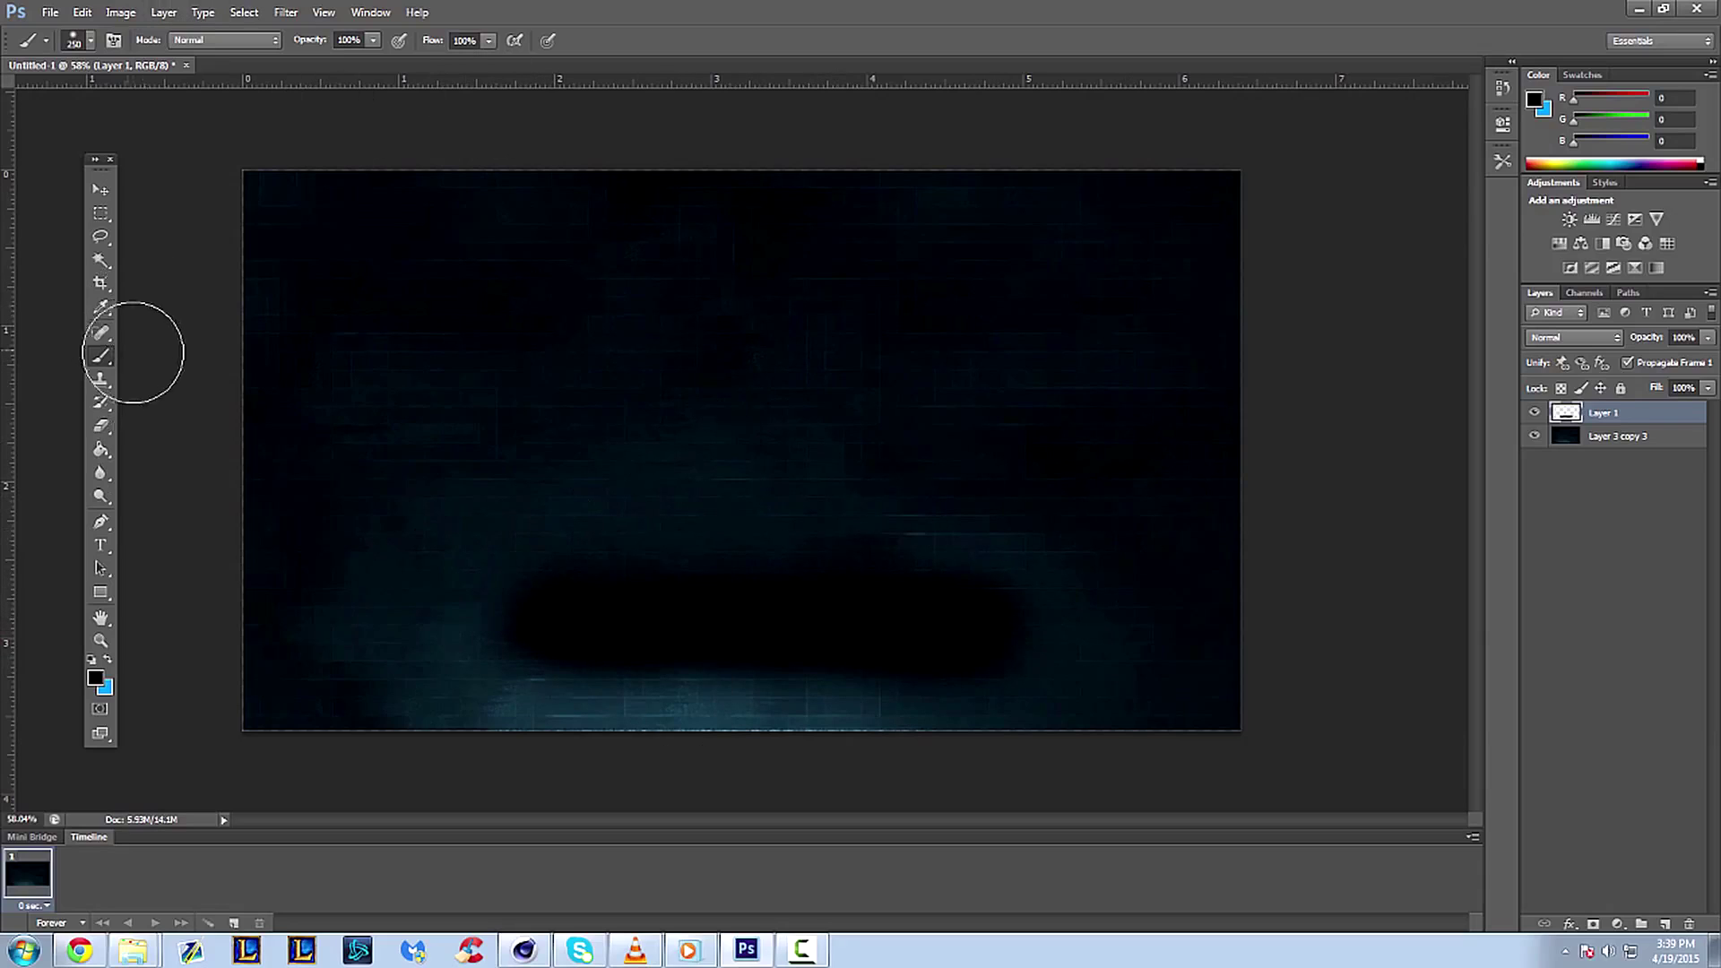
- Apply a Motion Blur at 0° with a 1000-pixel distance to the black stroke and shift the stroke slightly
left_click(285, 12)
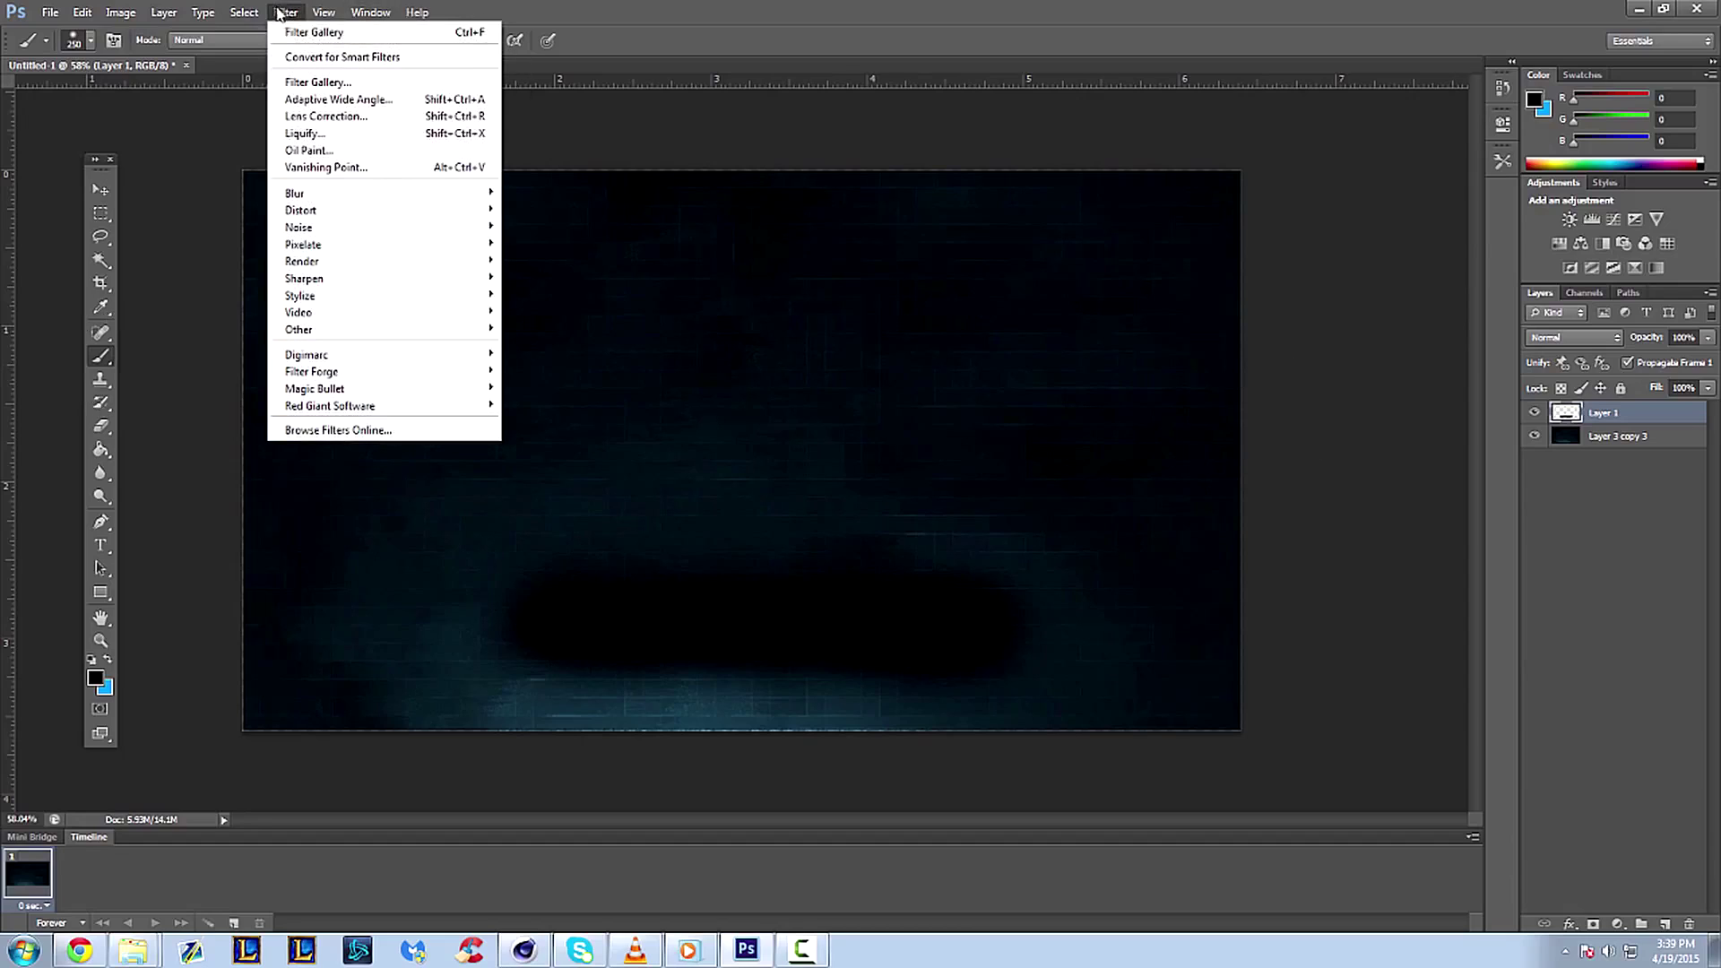
mouse_move(367, 203)
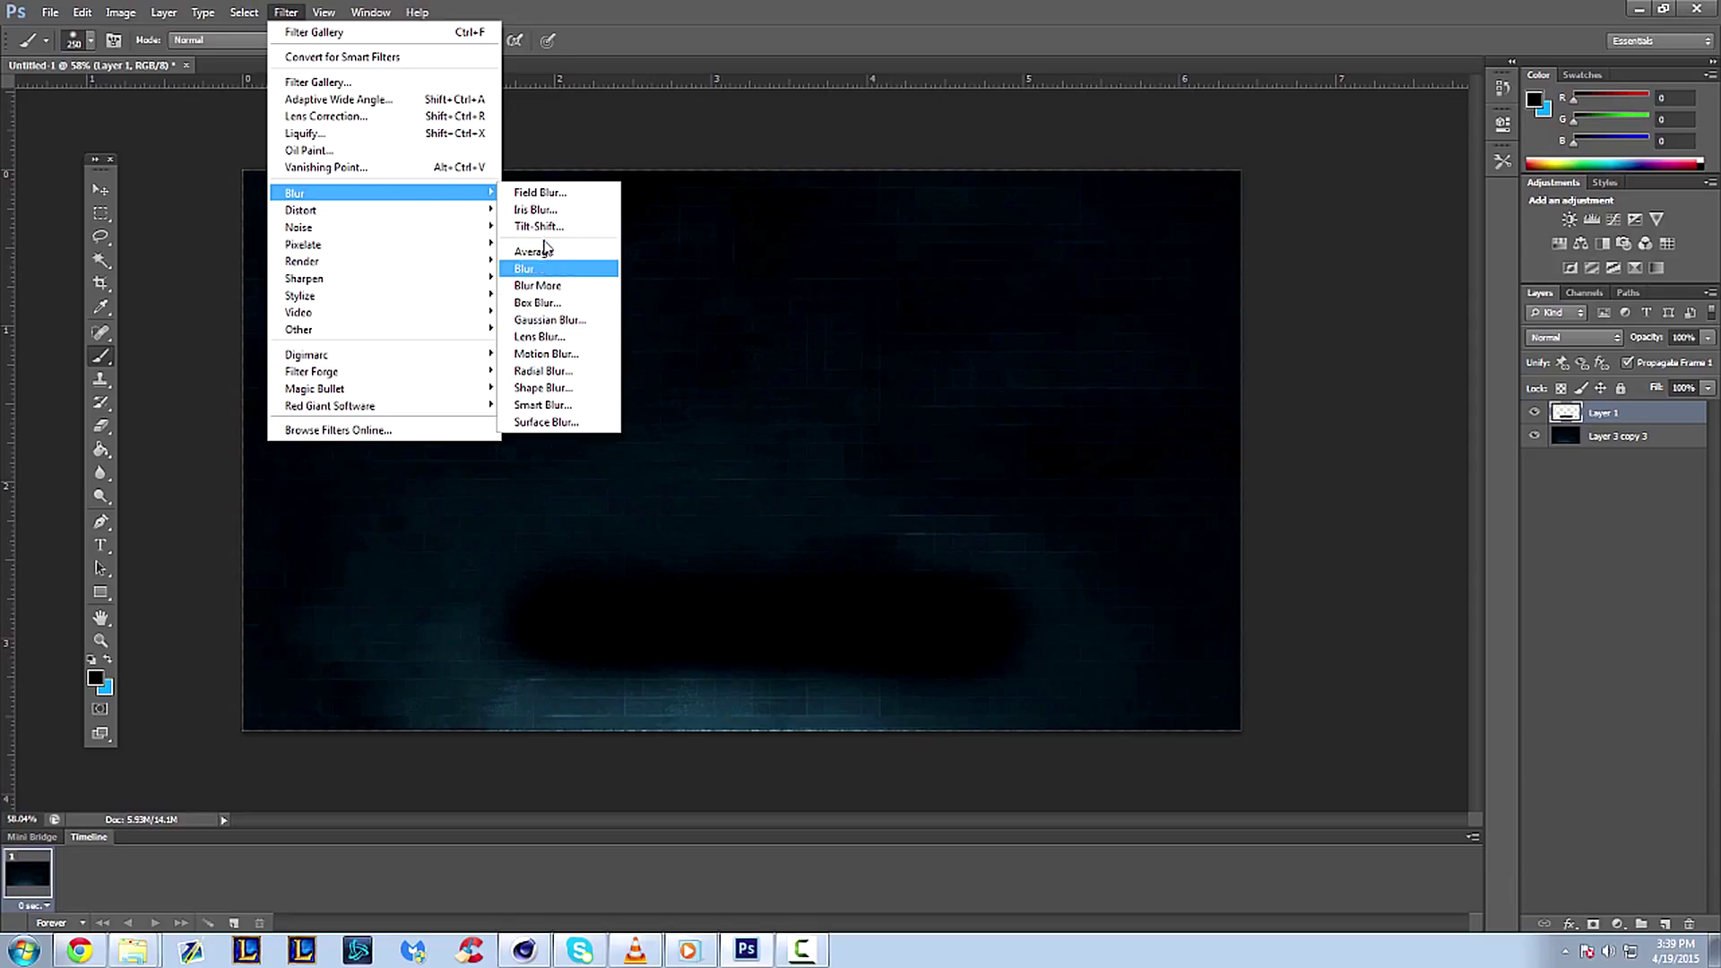
left_click(556, 354)
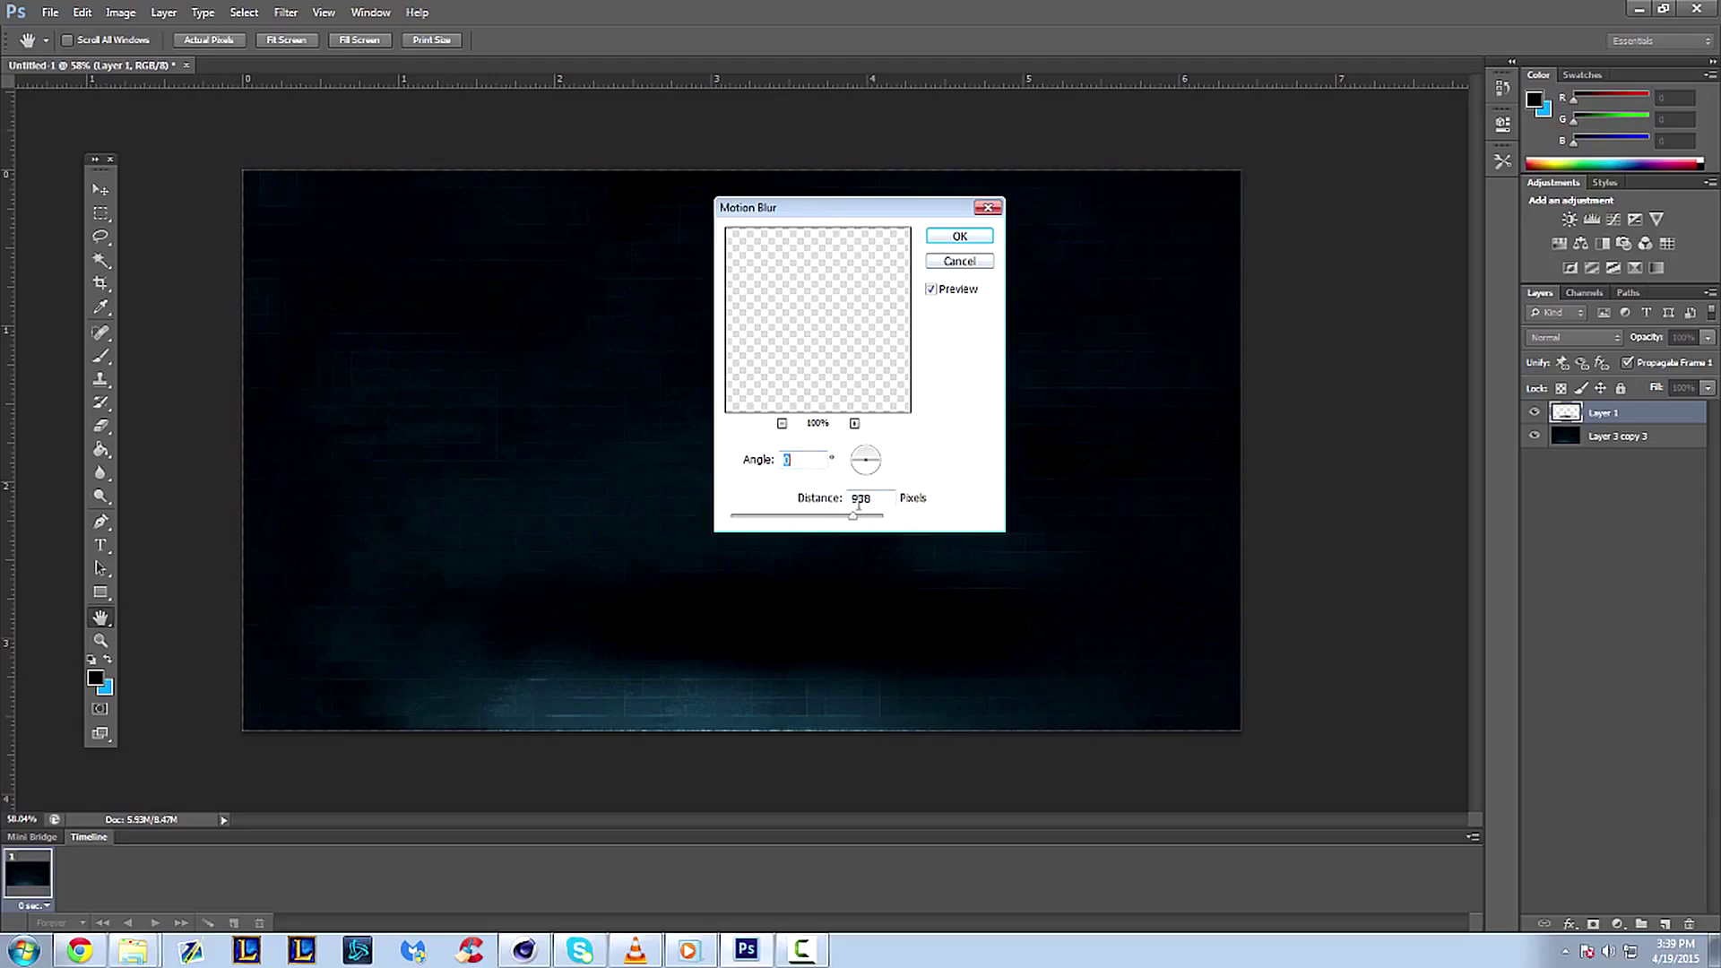
key("Tab")
left_click(960, 237)
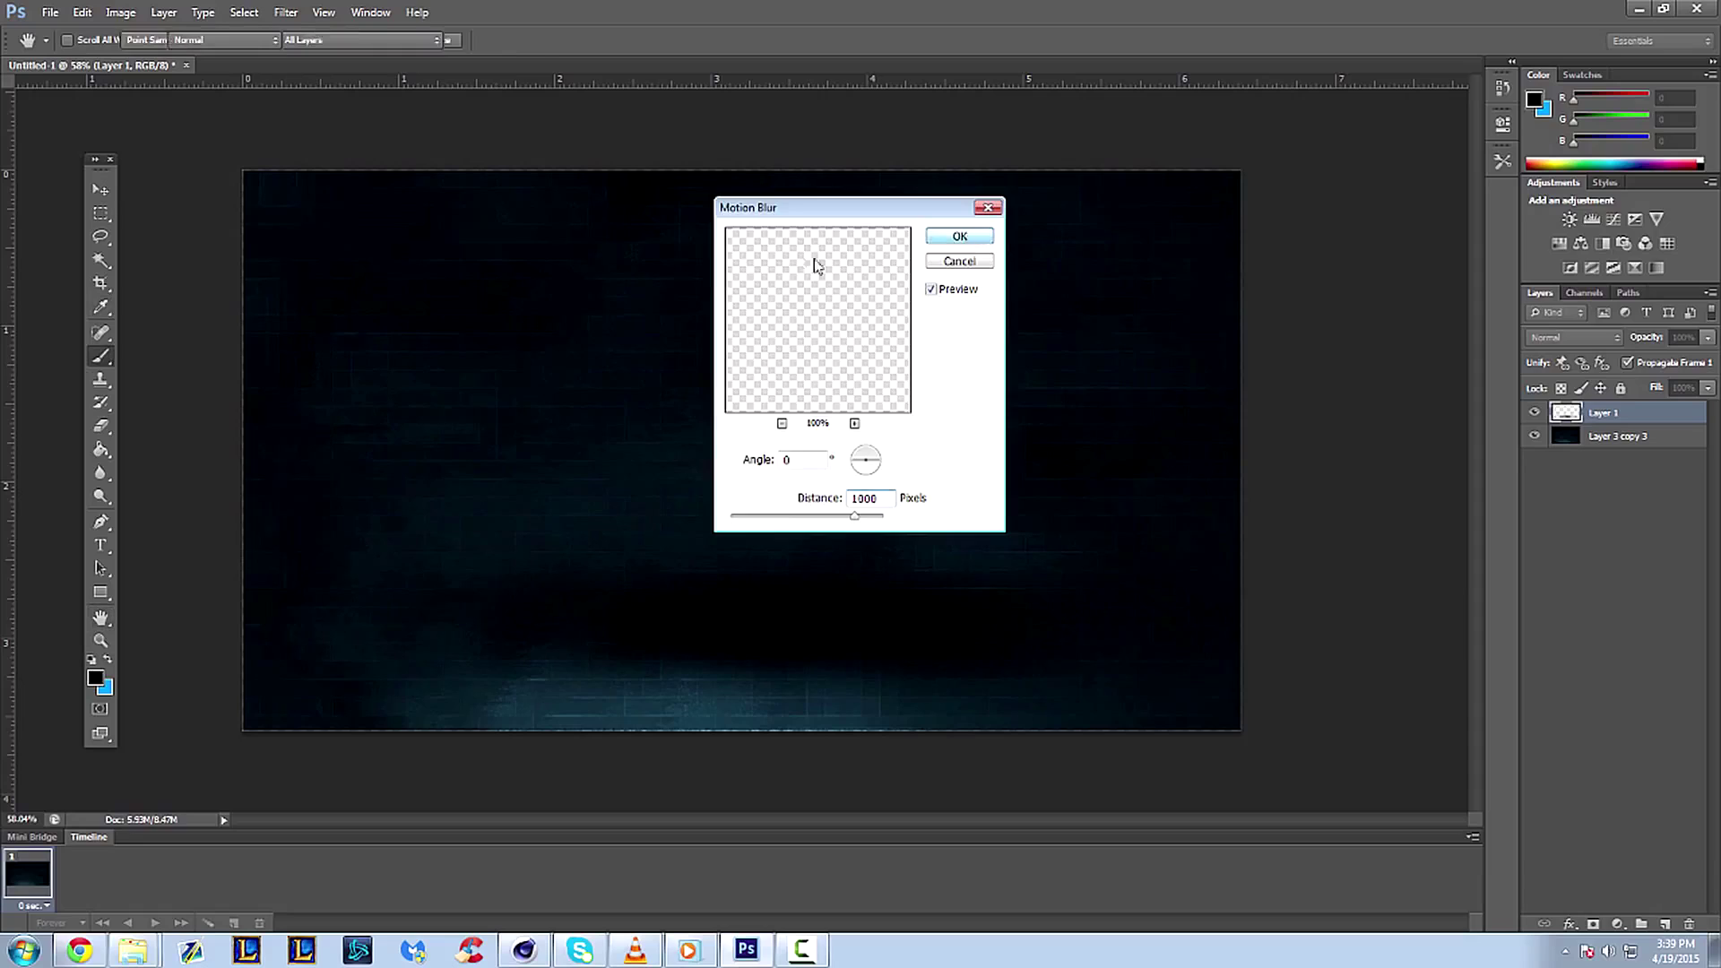
left_click(108, 191)
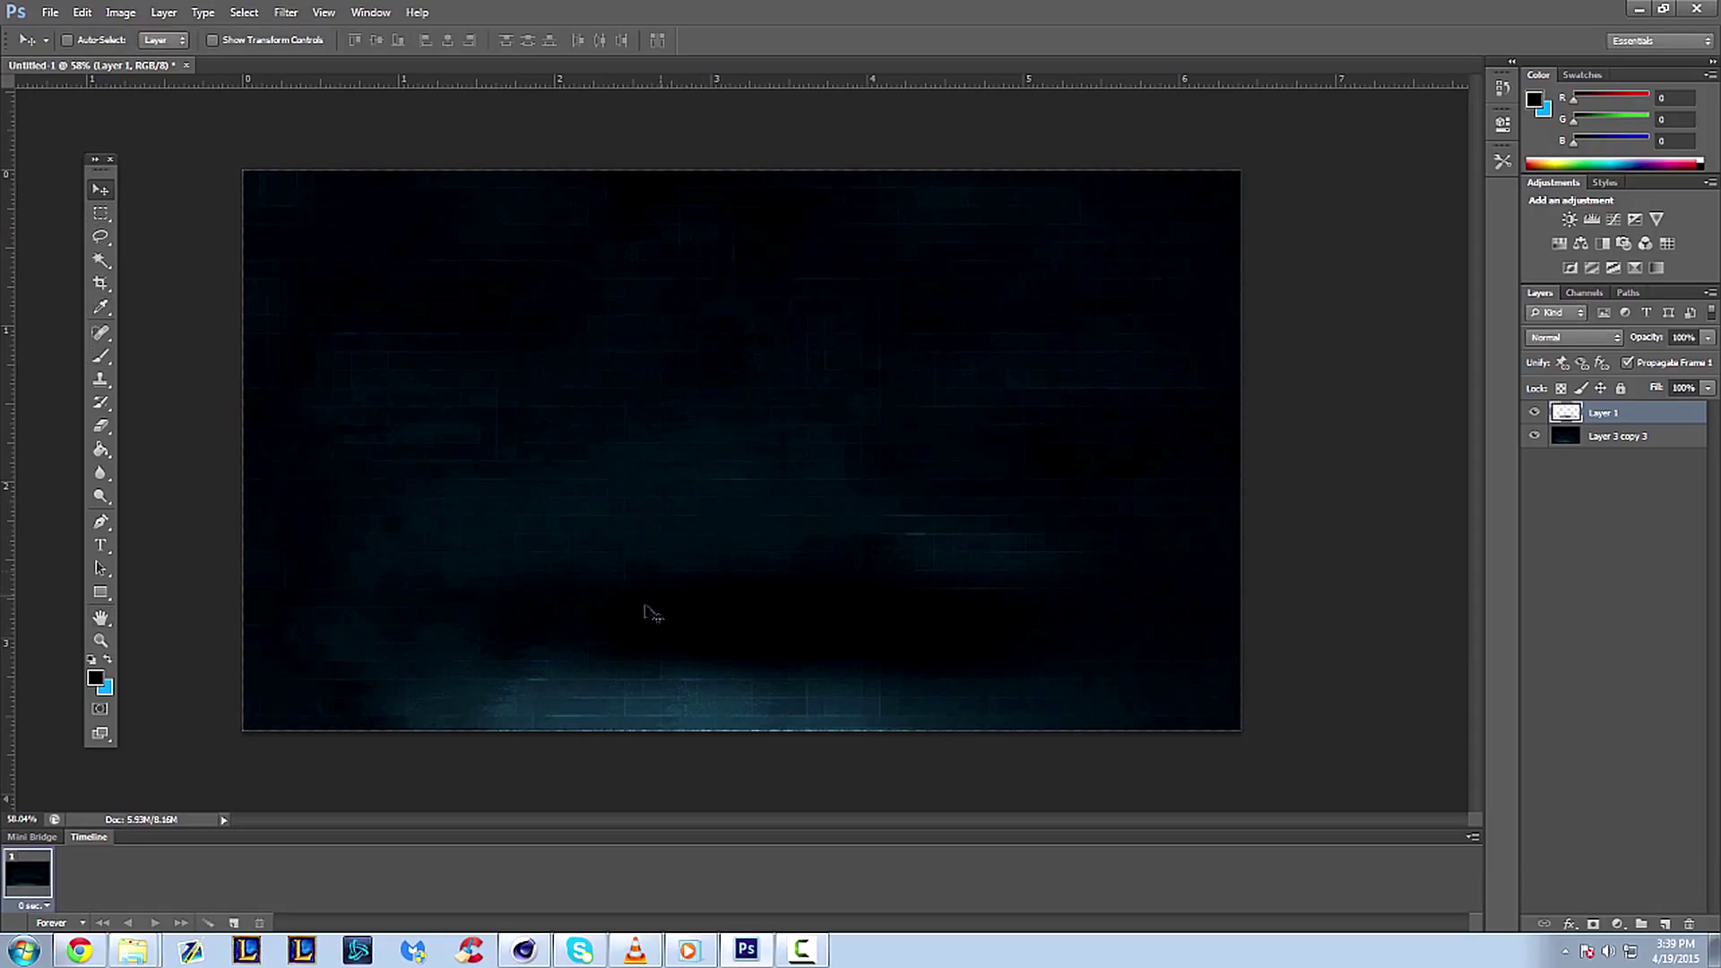
left_click_drag(780, 642, 749, 623)
- Lower the black stroke layer's opacity to 75% and then 70%, shifting the stroke about 0.14 in horizontally
left_click(1708, 338)
left_click_drag(1654, 364, 1682, 363)
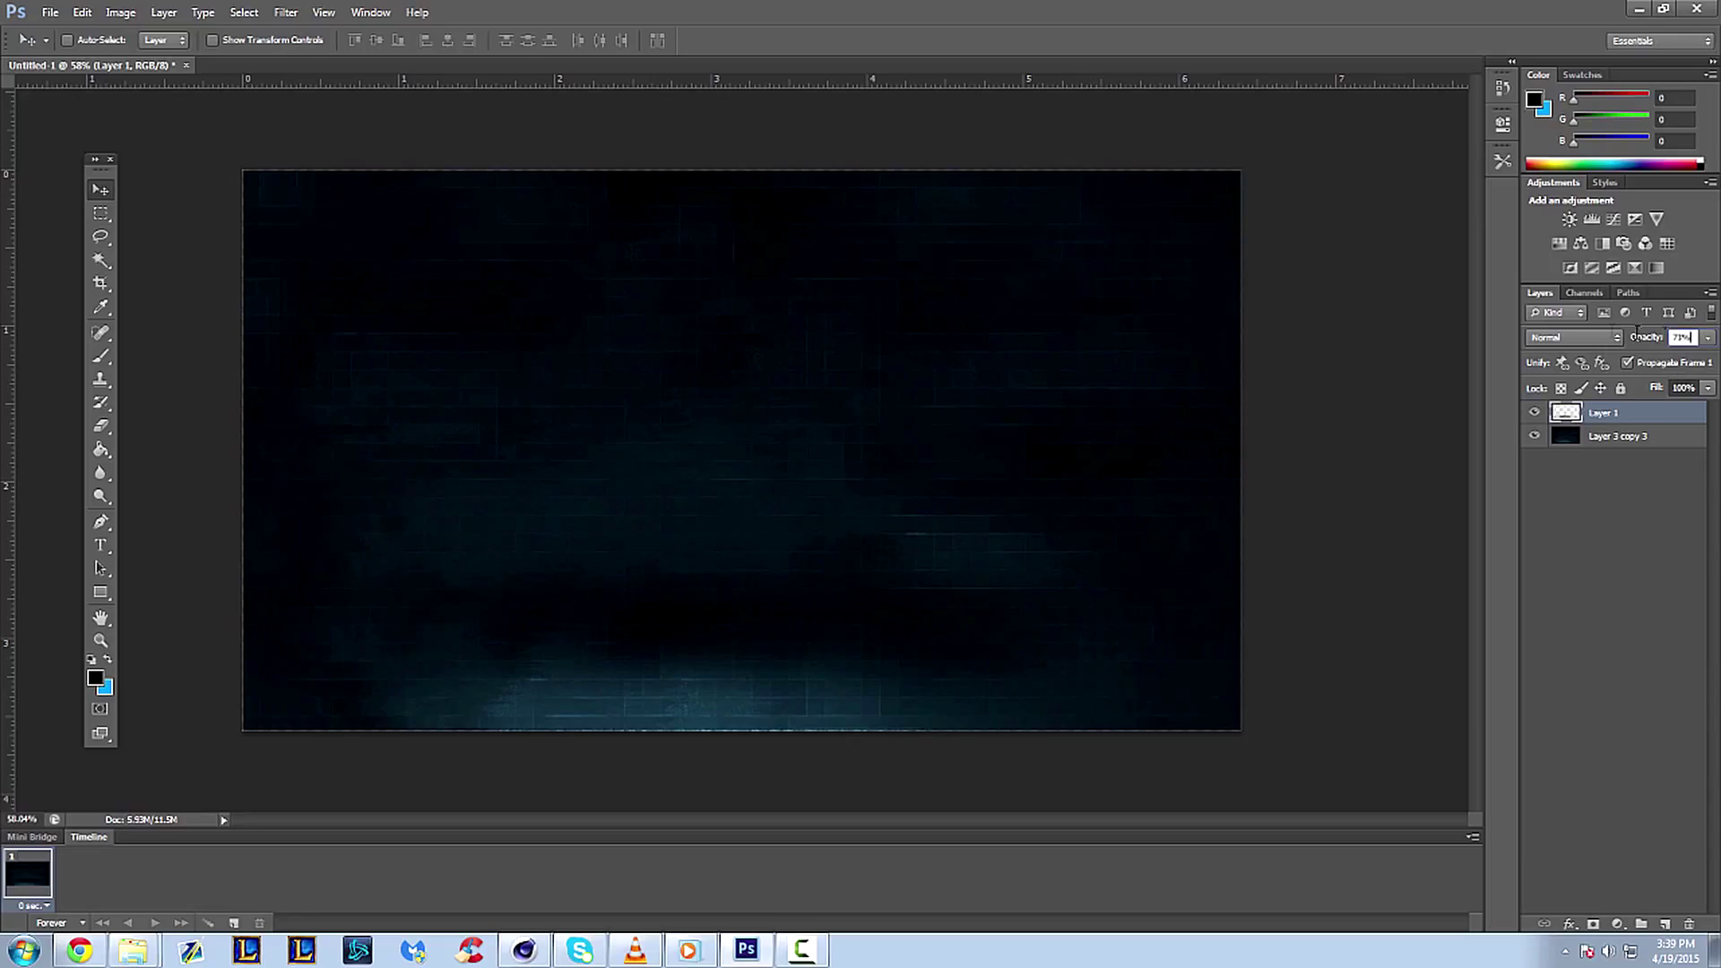
type("75")
key("Return")
left_click(886, 625)
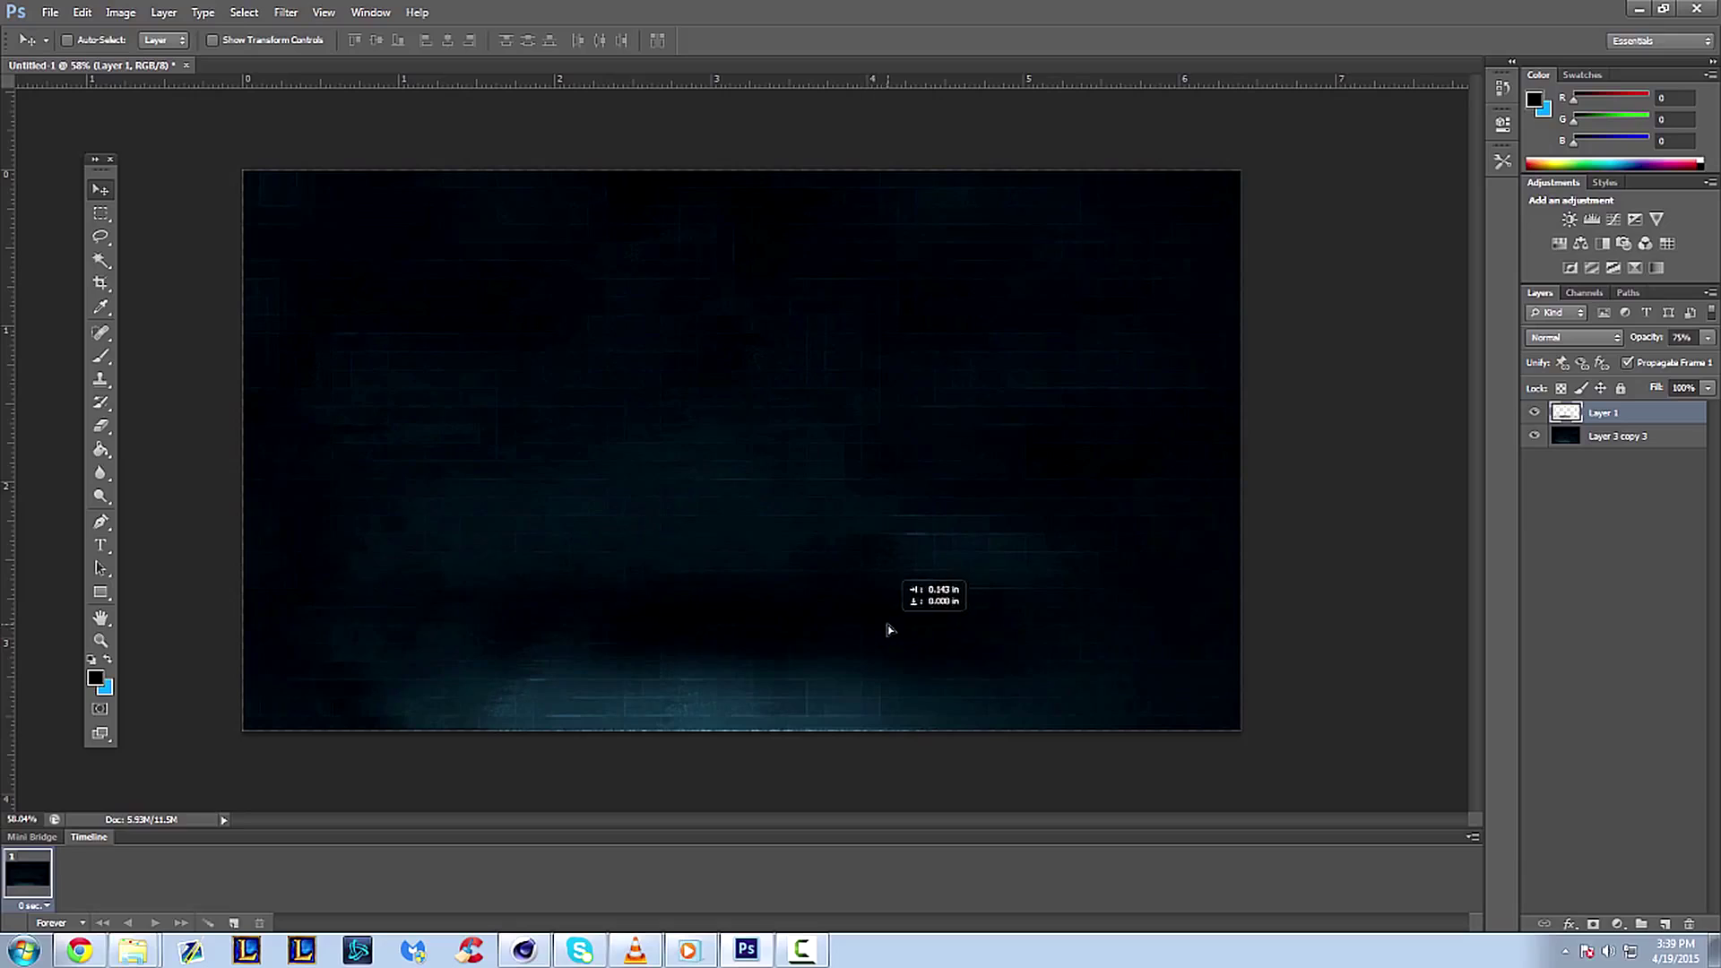
left_click(1707, 339)
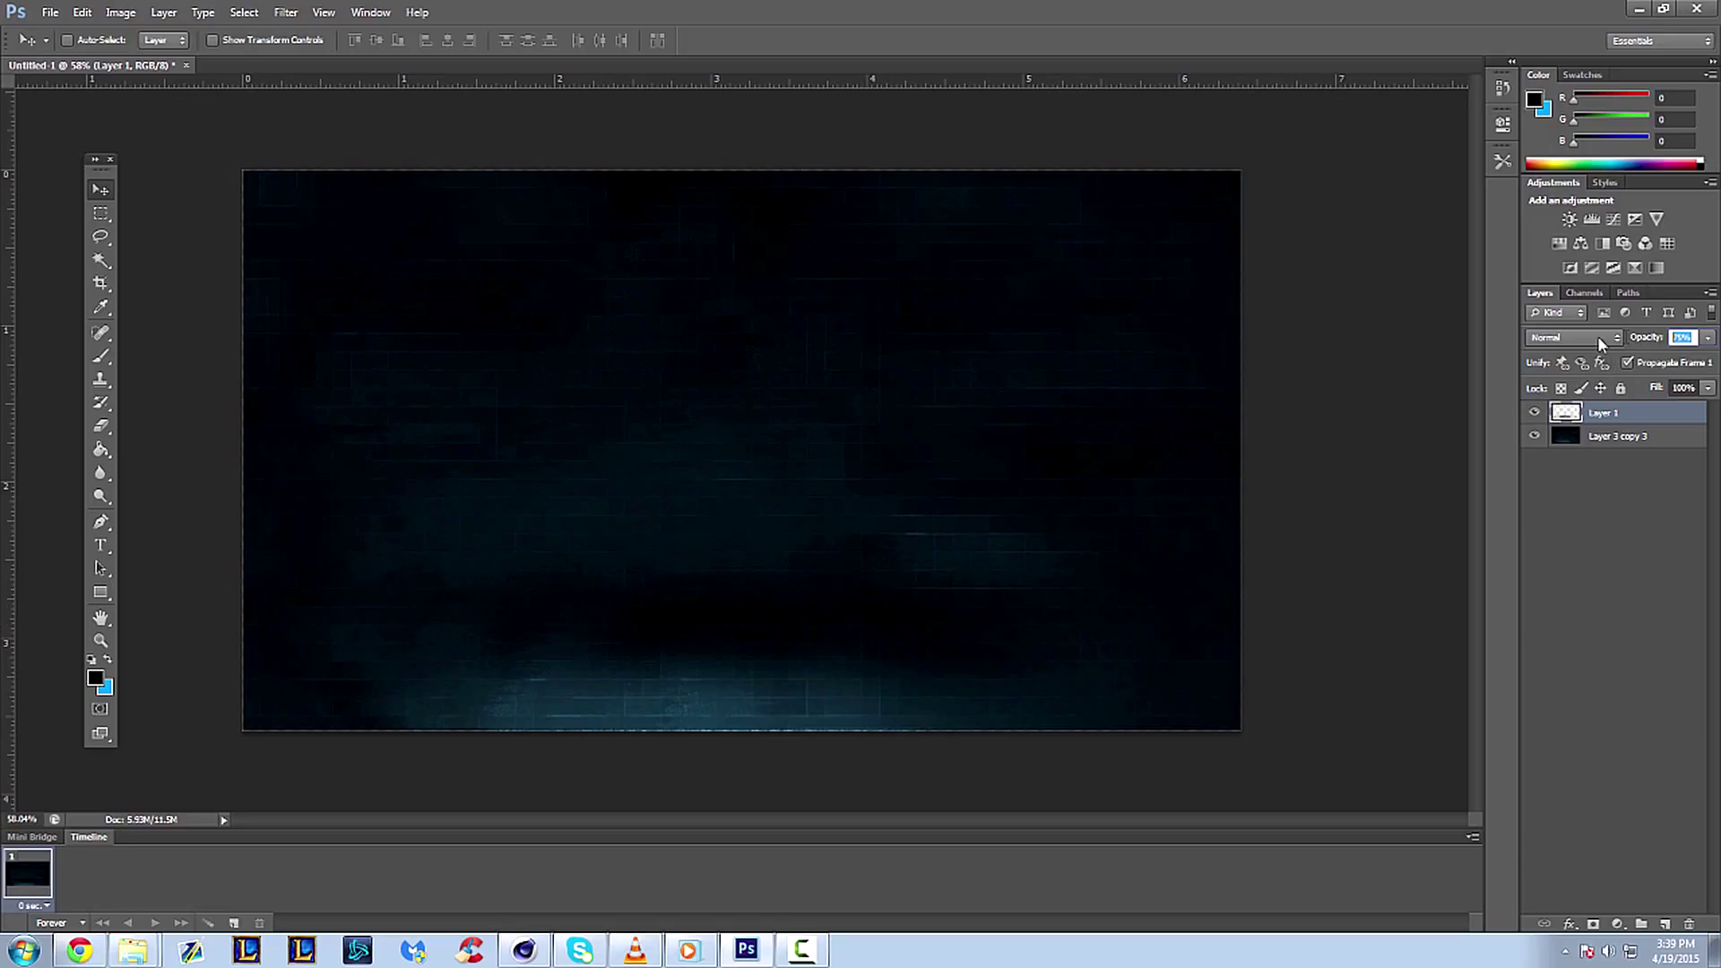
type("70")
key("Return")
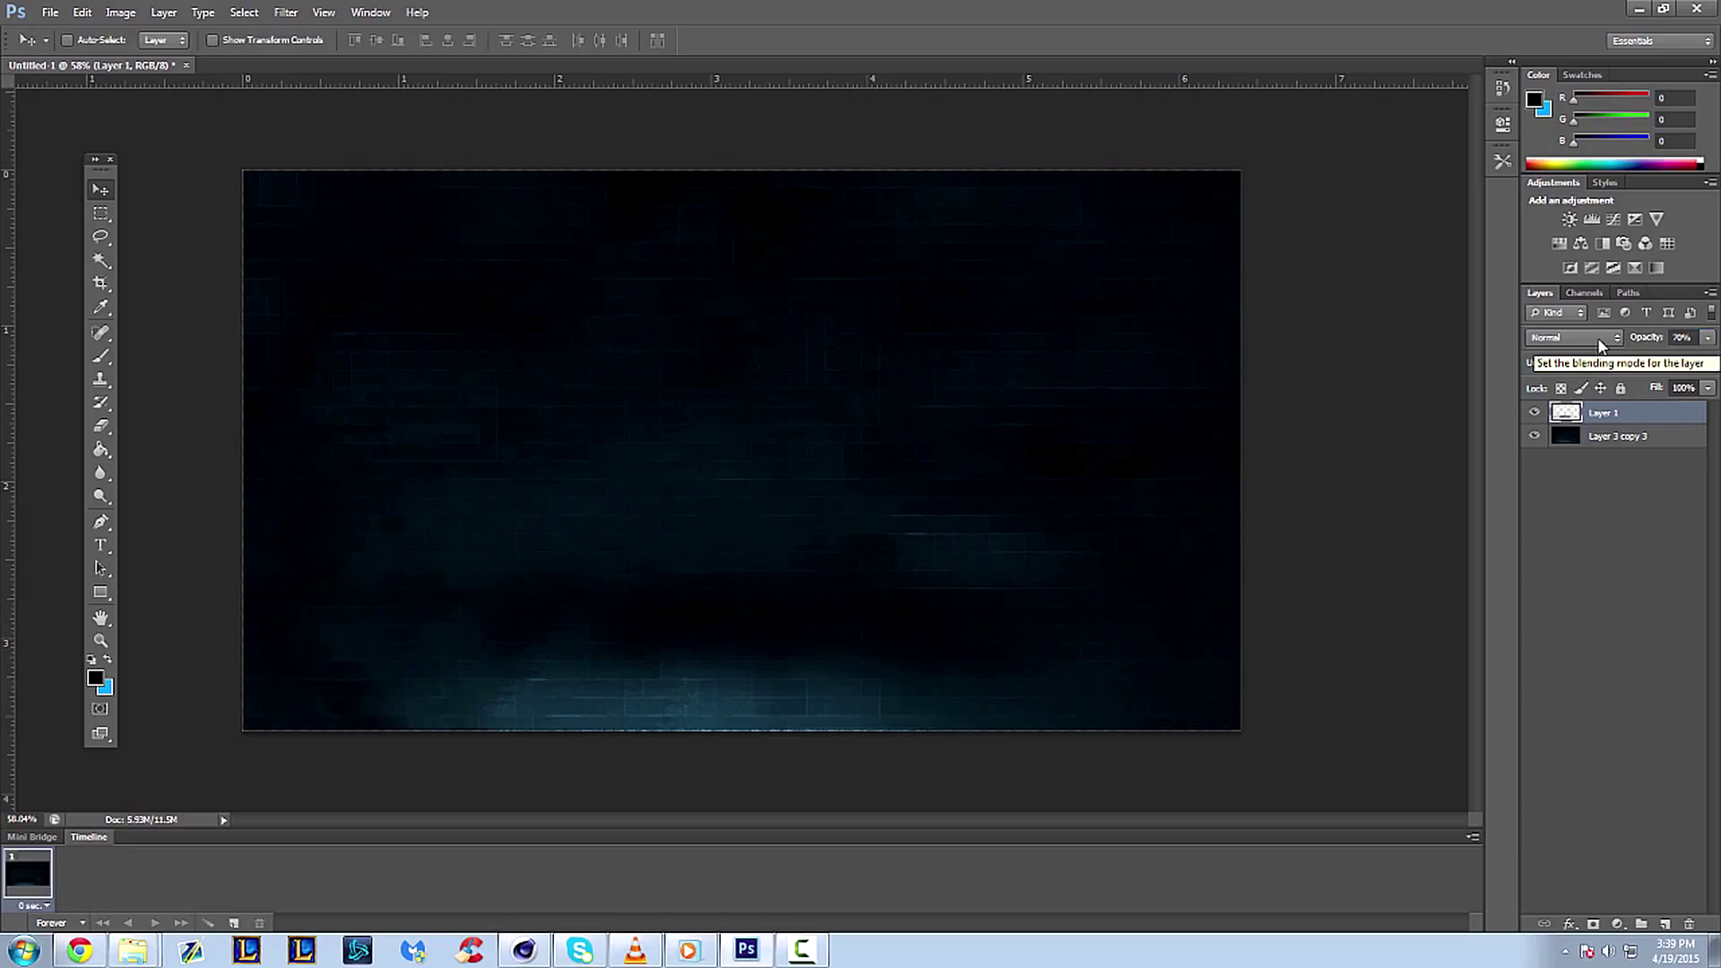
- Try the Soft Light blend mode on the black stroke layer and return it to Normal
left_click(1597, 337)
left_click(1578, 585)
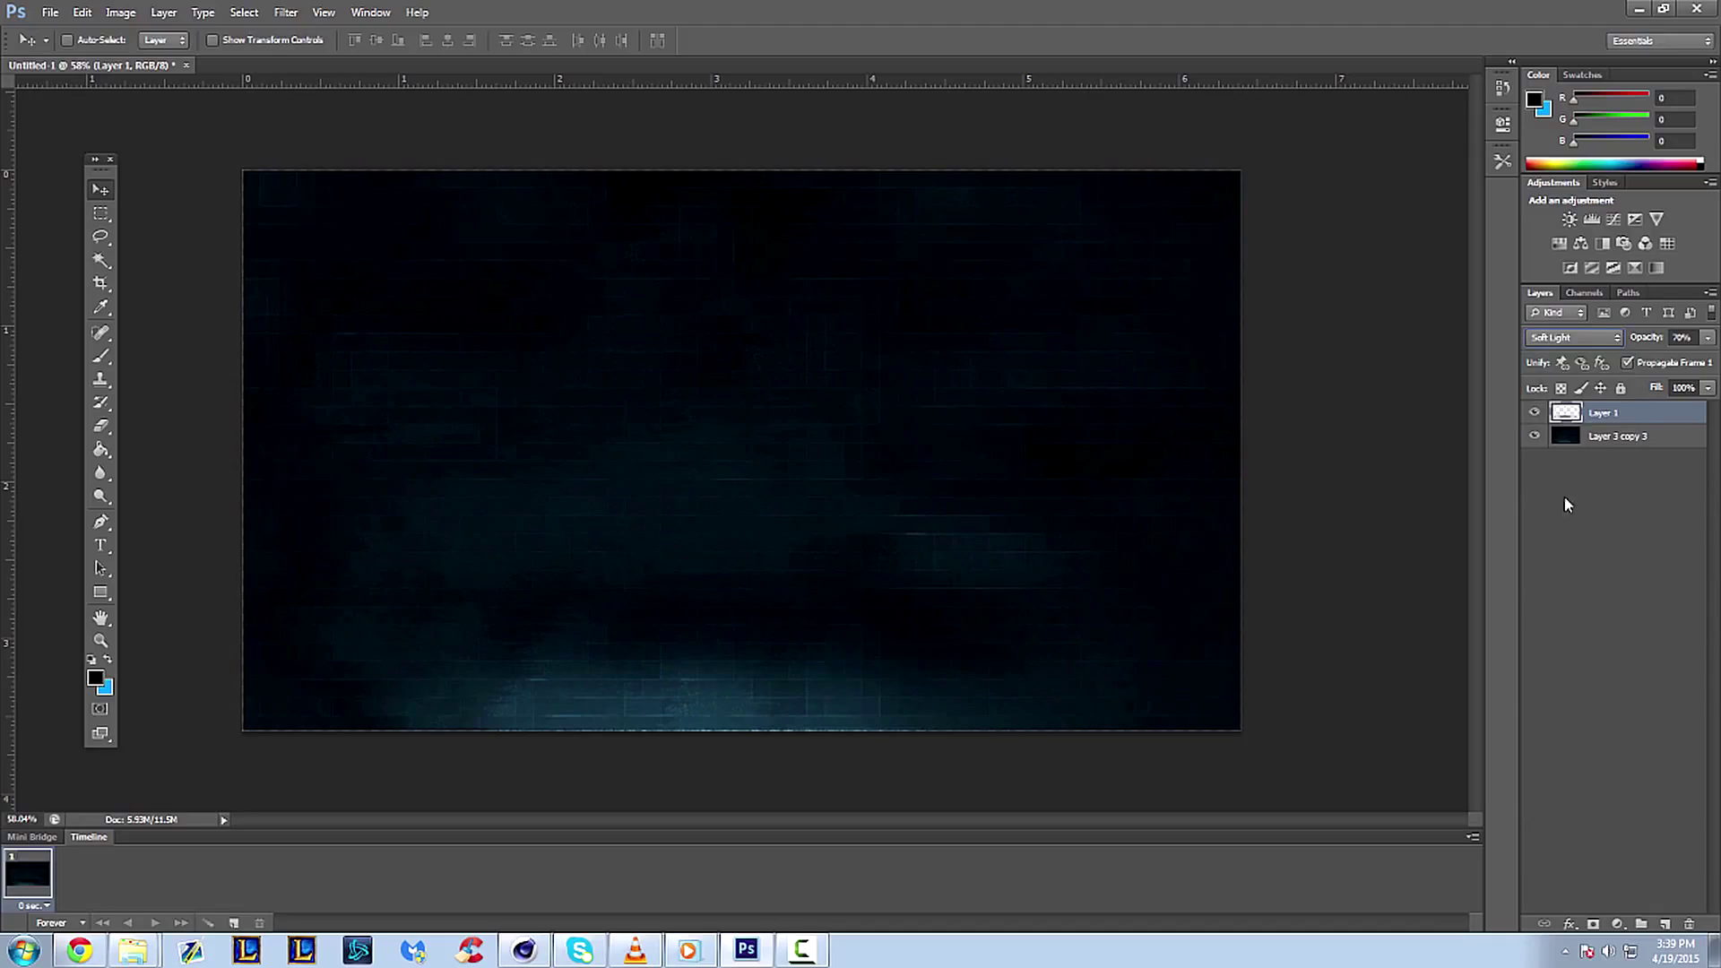
left_click(1565, 339)
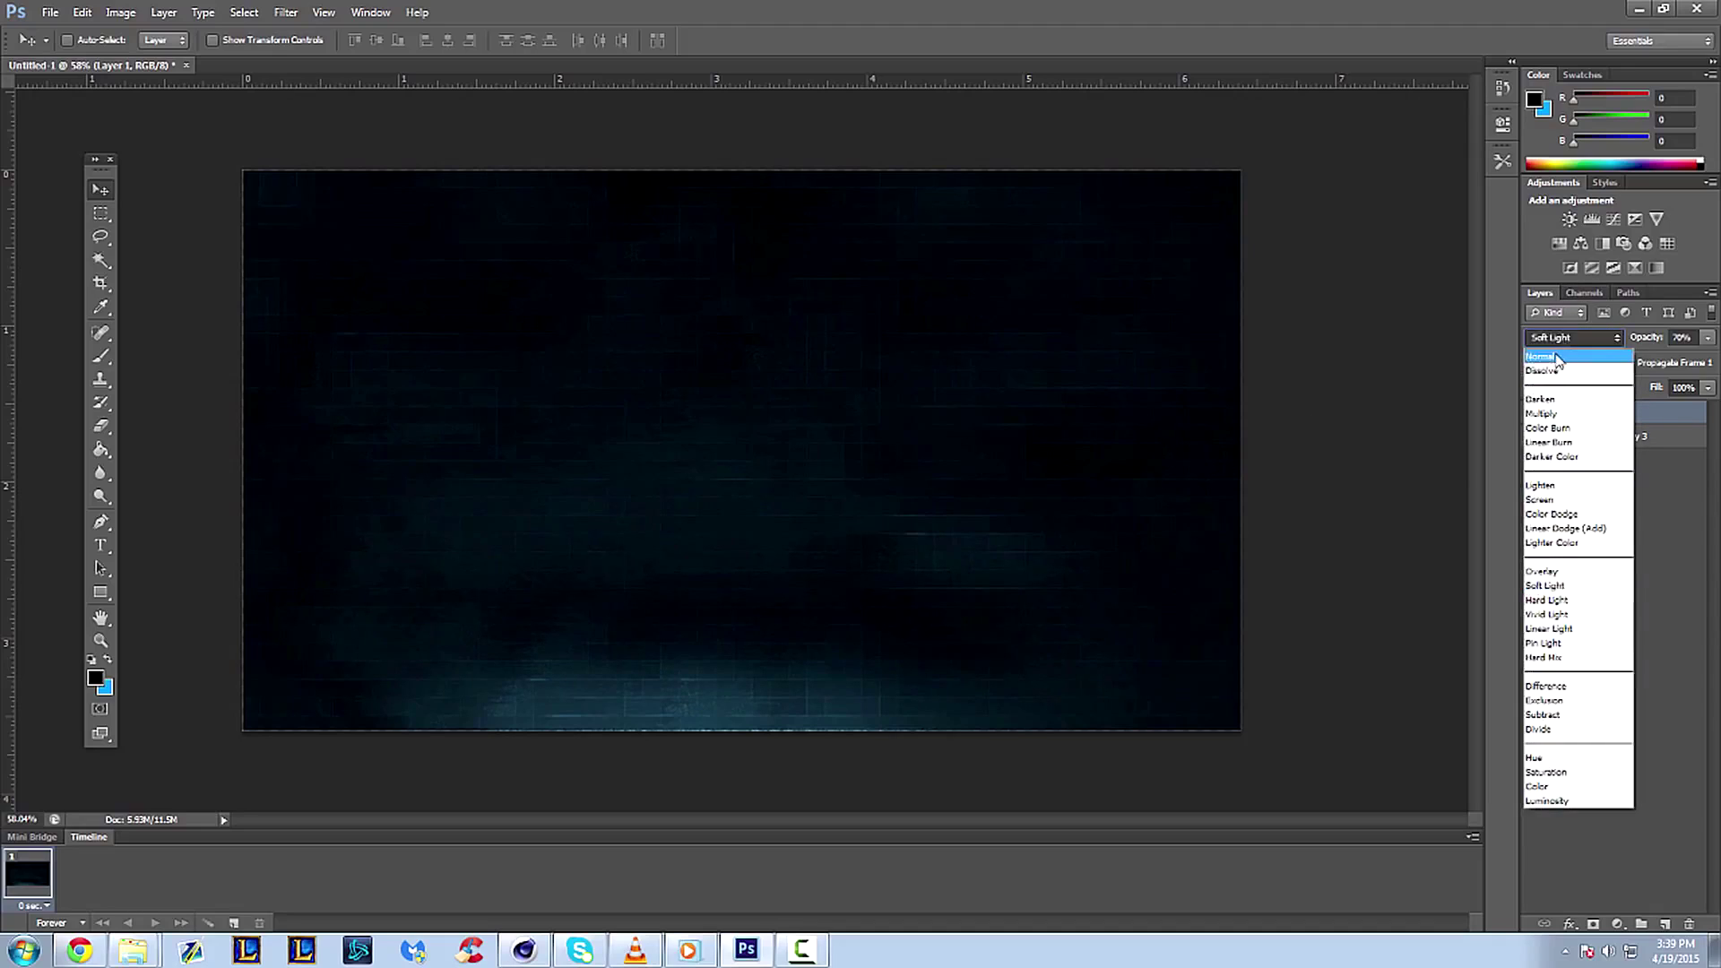
left_click(1561, 362)
- Check the whole image zoomed out and set the black stroke layer's opacity to 50%
left_click(101, 642)
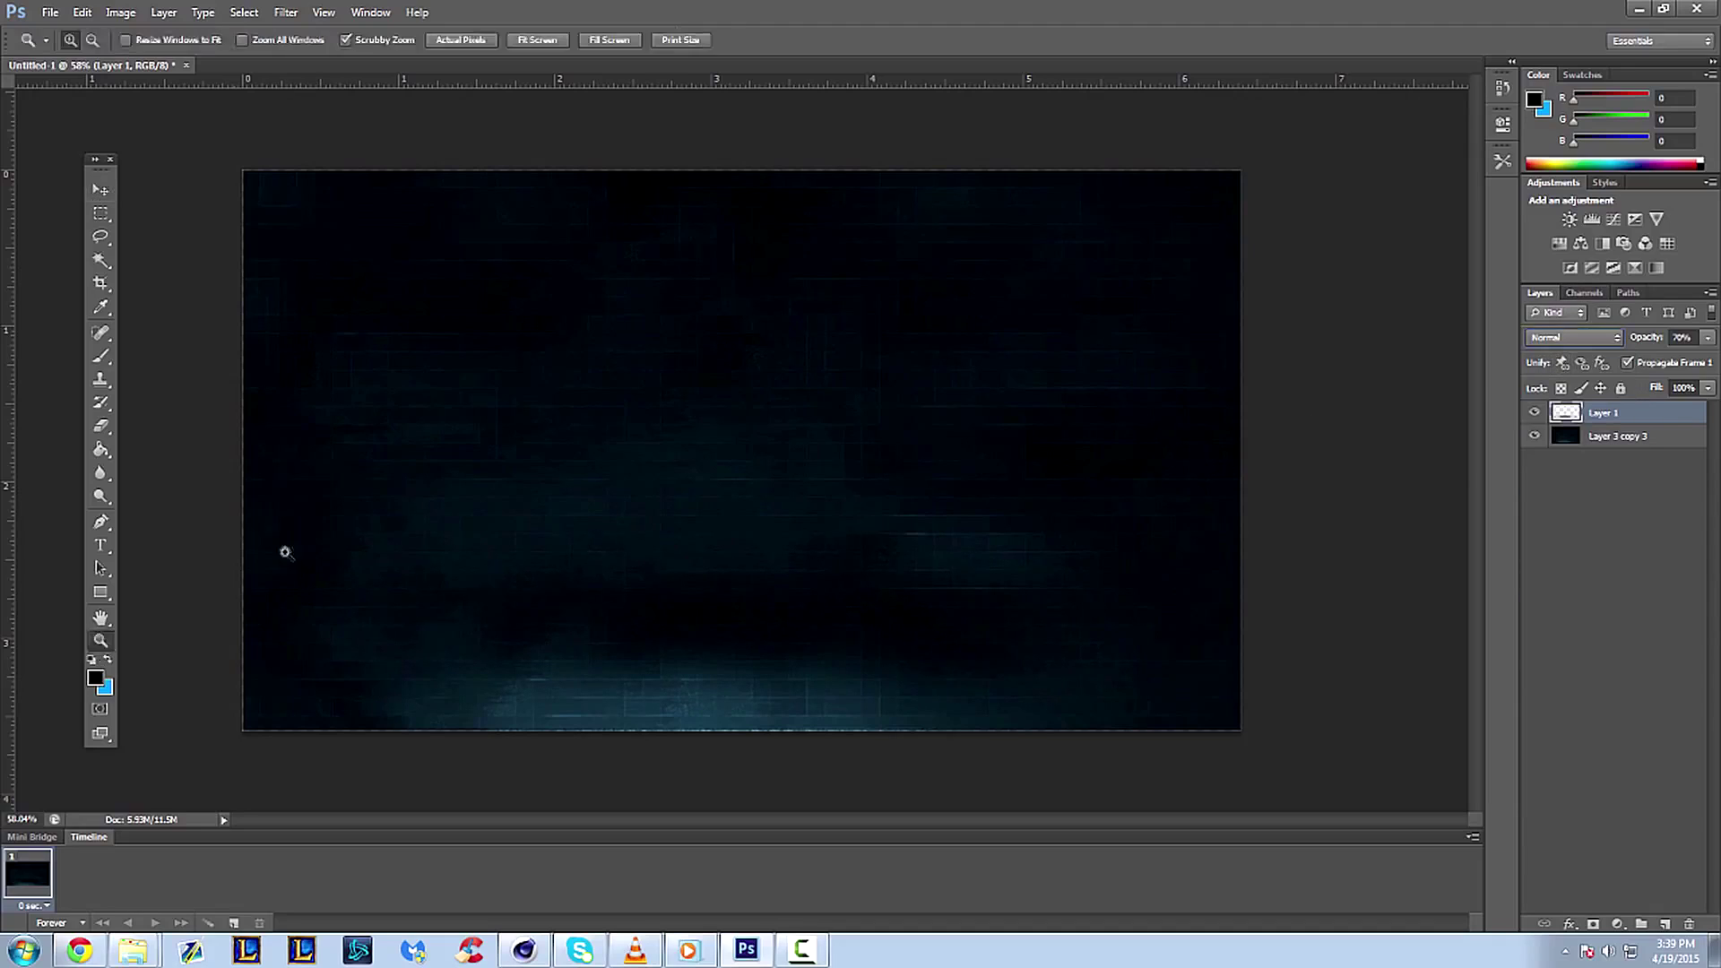
left_click_drag(434, 512, 392, 512)
mouse_move(628, 512)
left_mouse_down()
mouse_move(592, 512)
mouse_move(623, 513)
left_mouse_up()
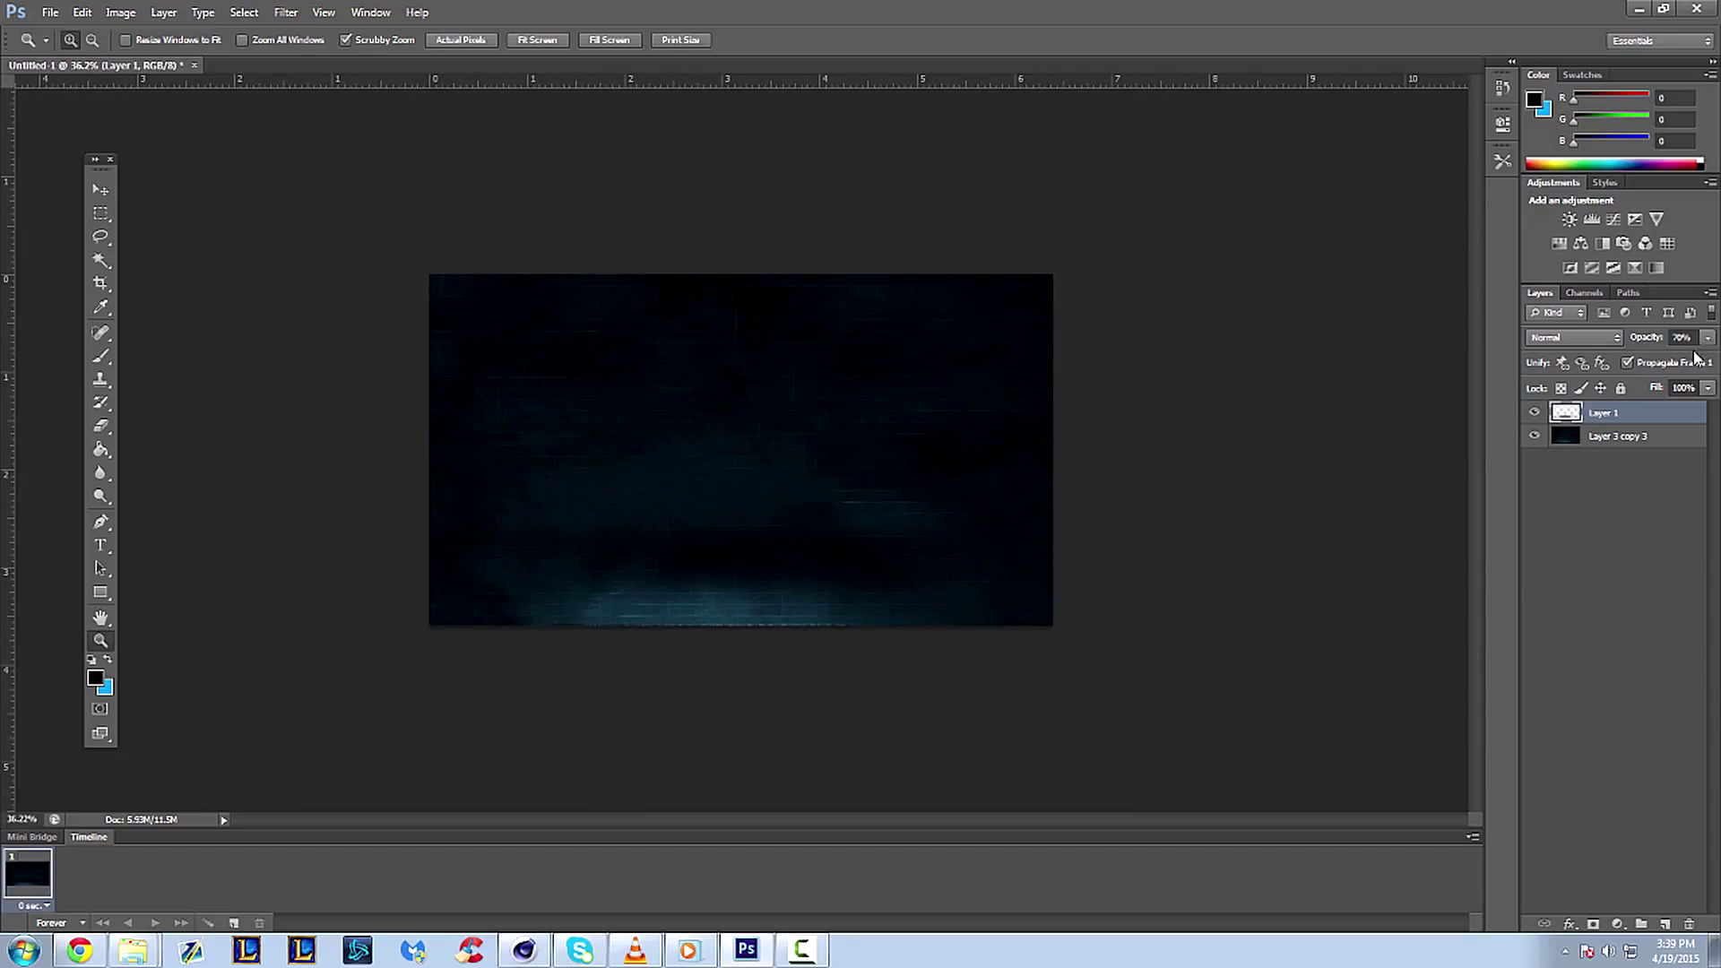
key("5")
mouse_move(760, 389)
left_mouse_down()
mouse_move(796, 385)
mouse_move(772, 374)
left_mouse_up()
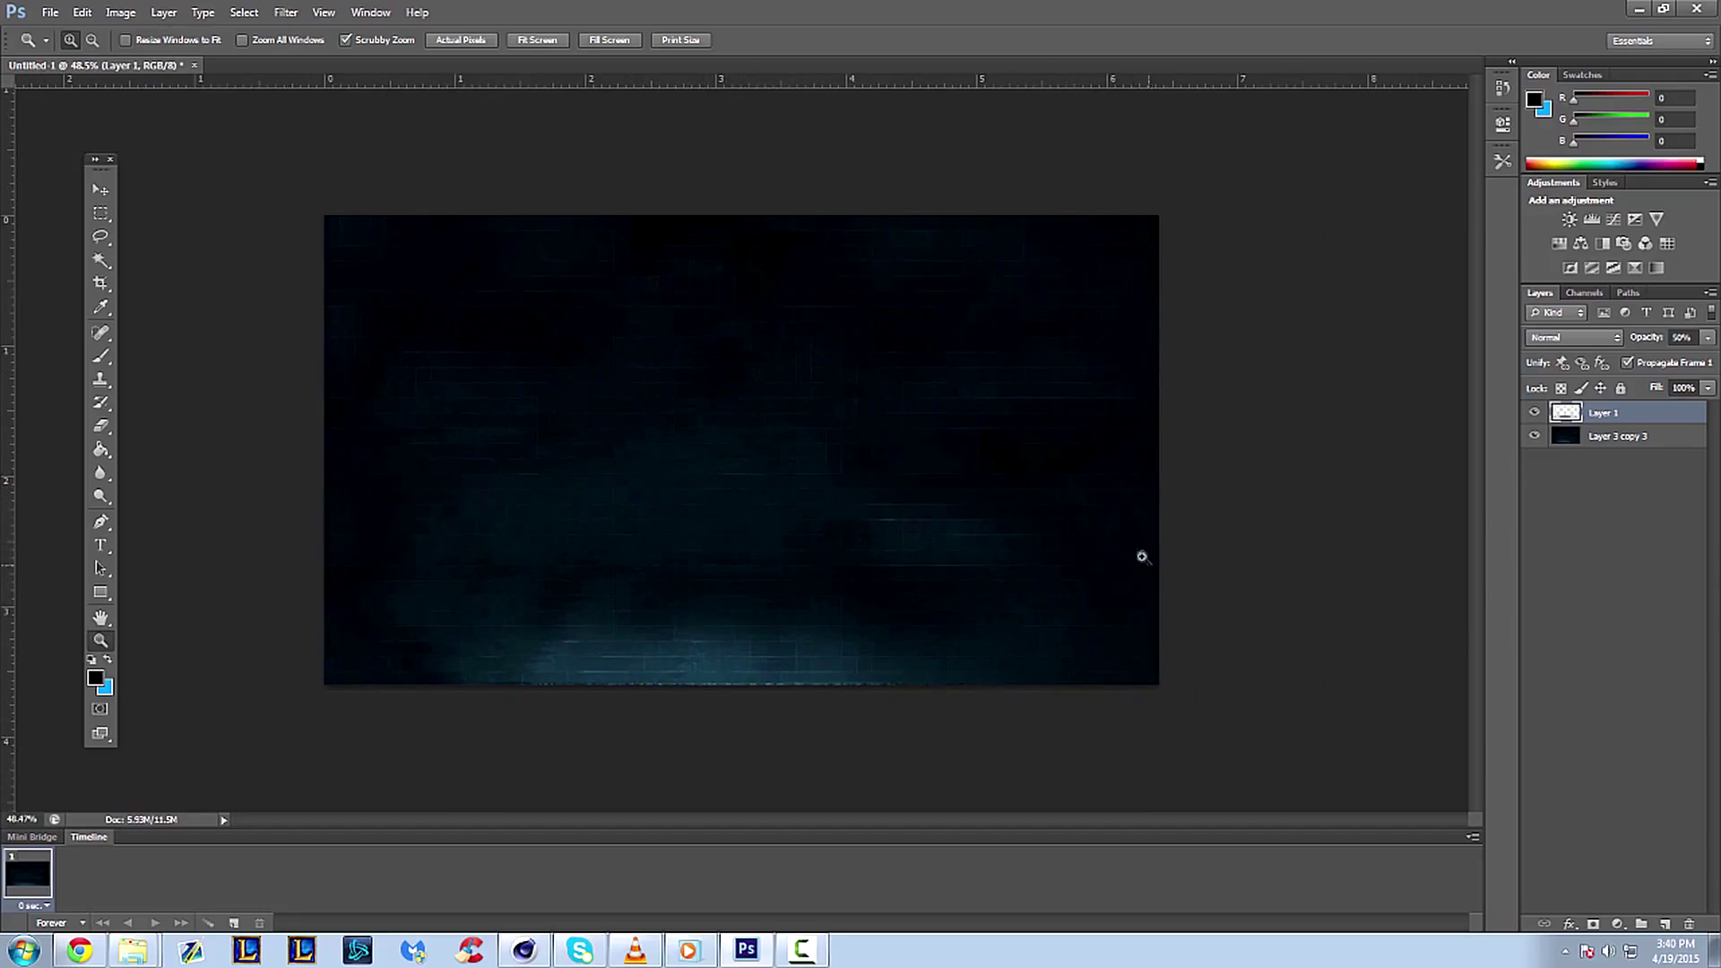
- Merge the black stroke layer and Layer 3 copy 3 into a single layer
left_click(1611, 436)
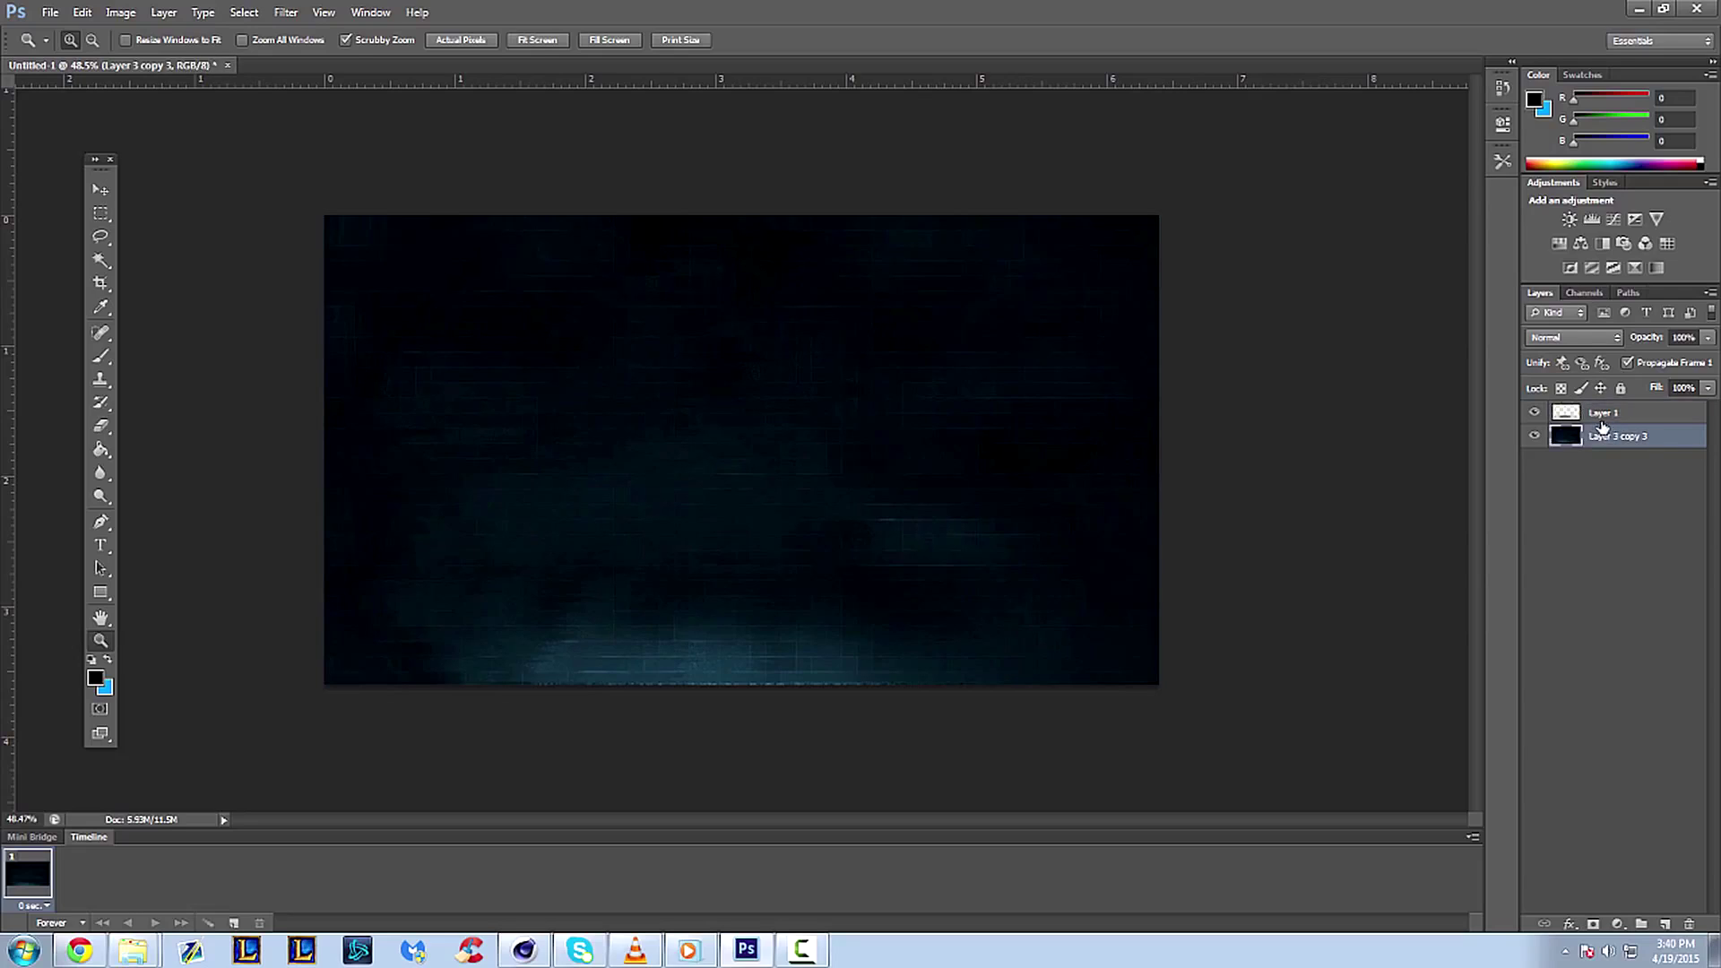
left_click(1604, 417, "shift")
right_click(1604, 419)
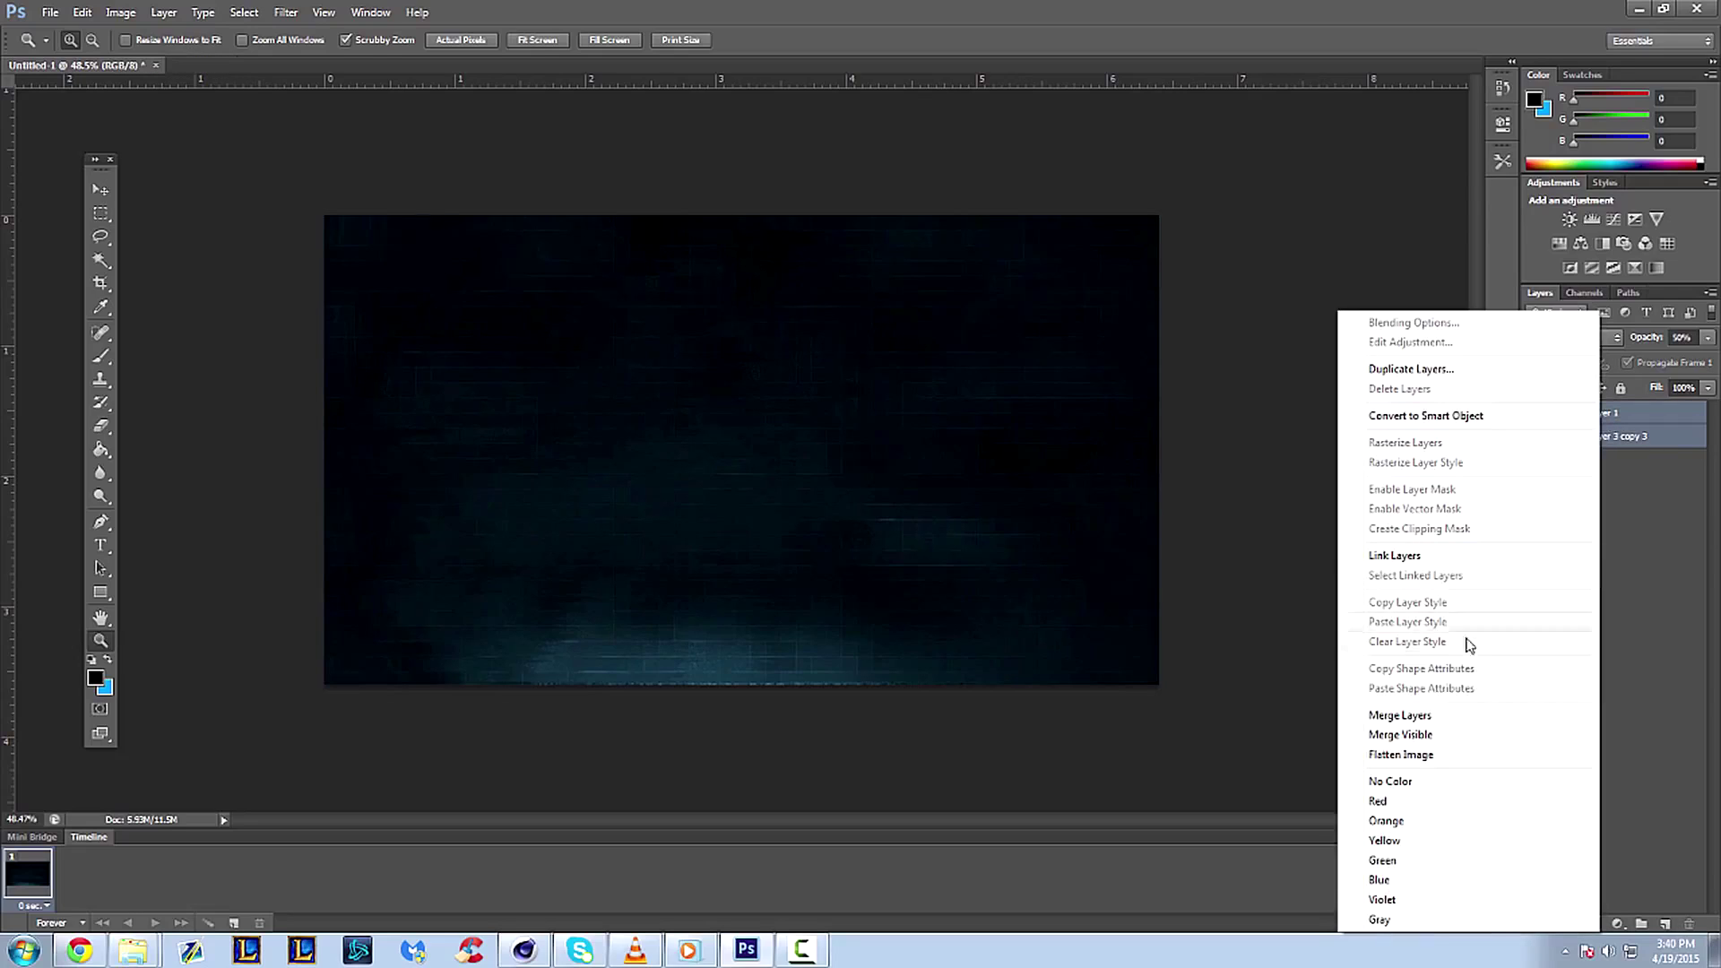
left_click(1428, 714)
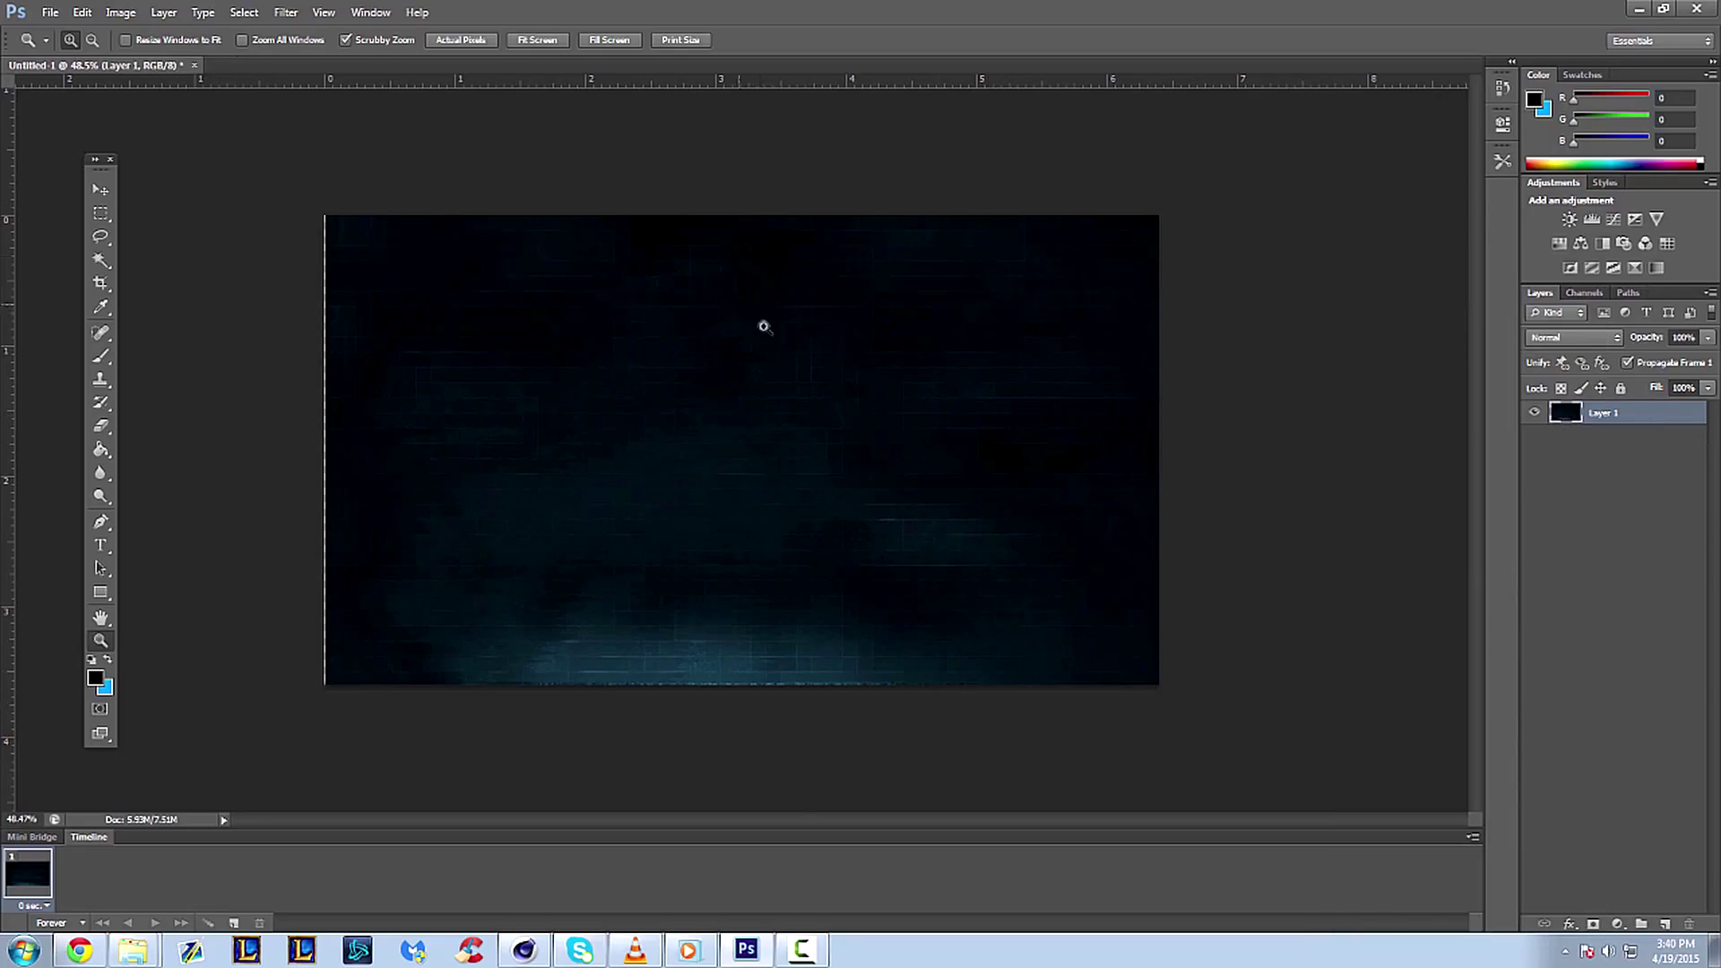
- Duplicate the merged background layer, keeping the default copy name
left_click_drag(297, 571, 695, 508)
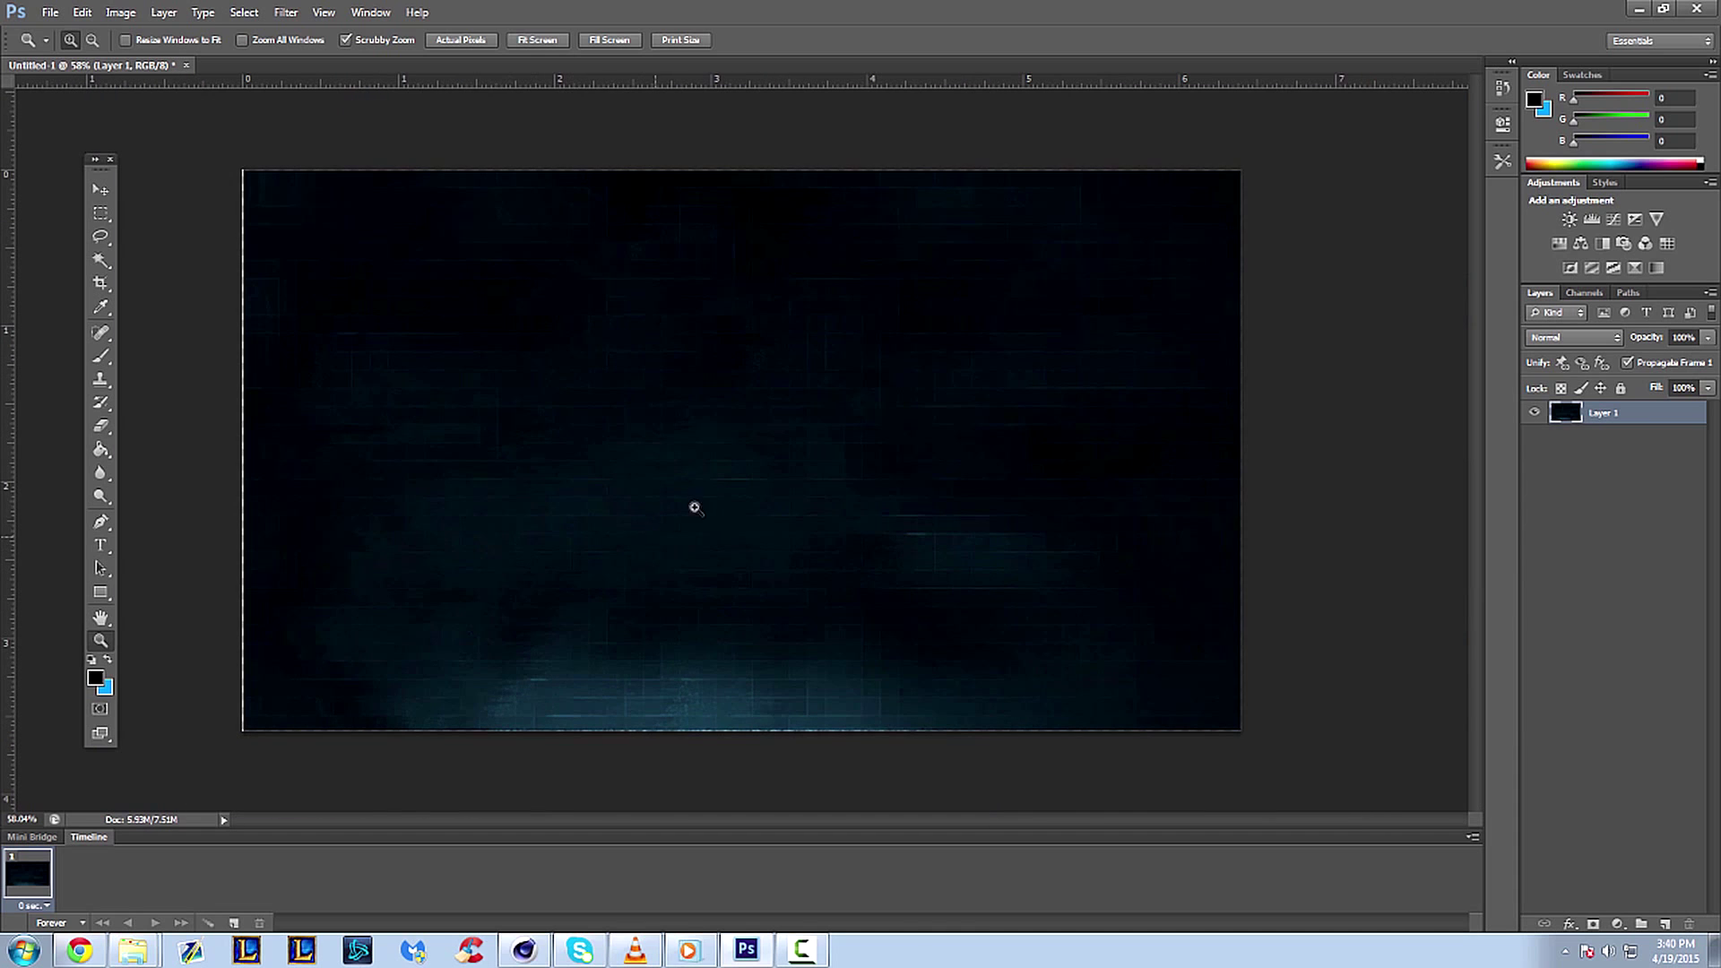
left_click(101, 189)
right_click(1652, 414)
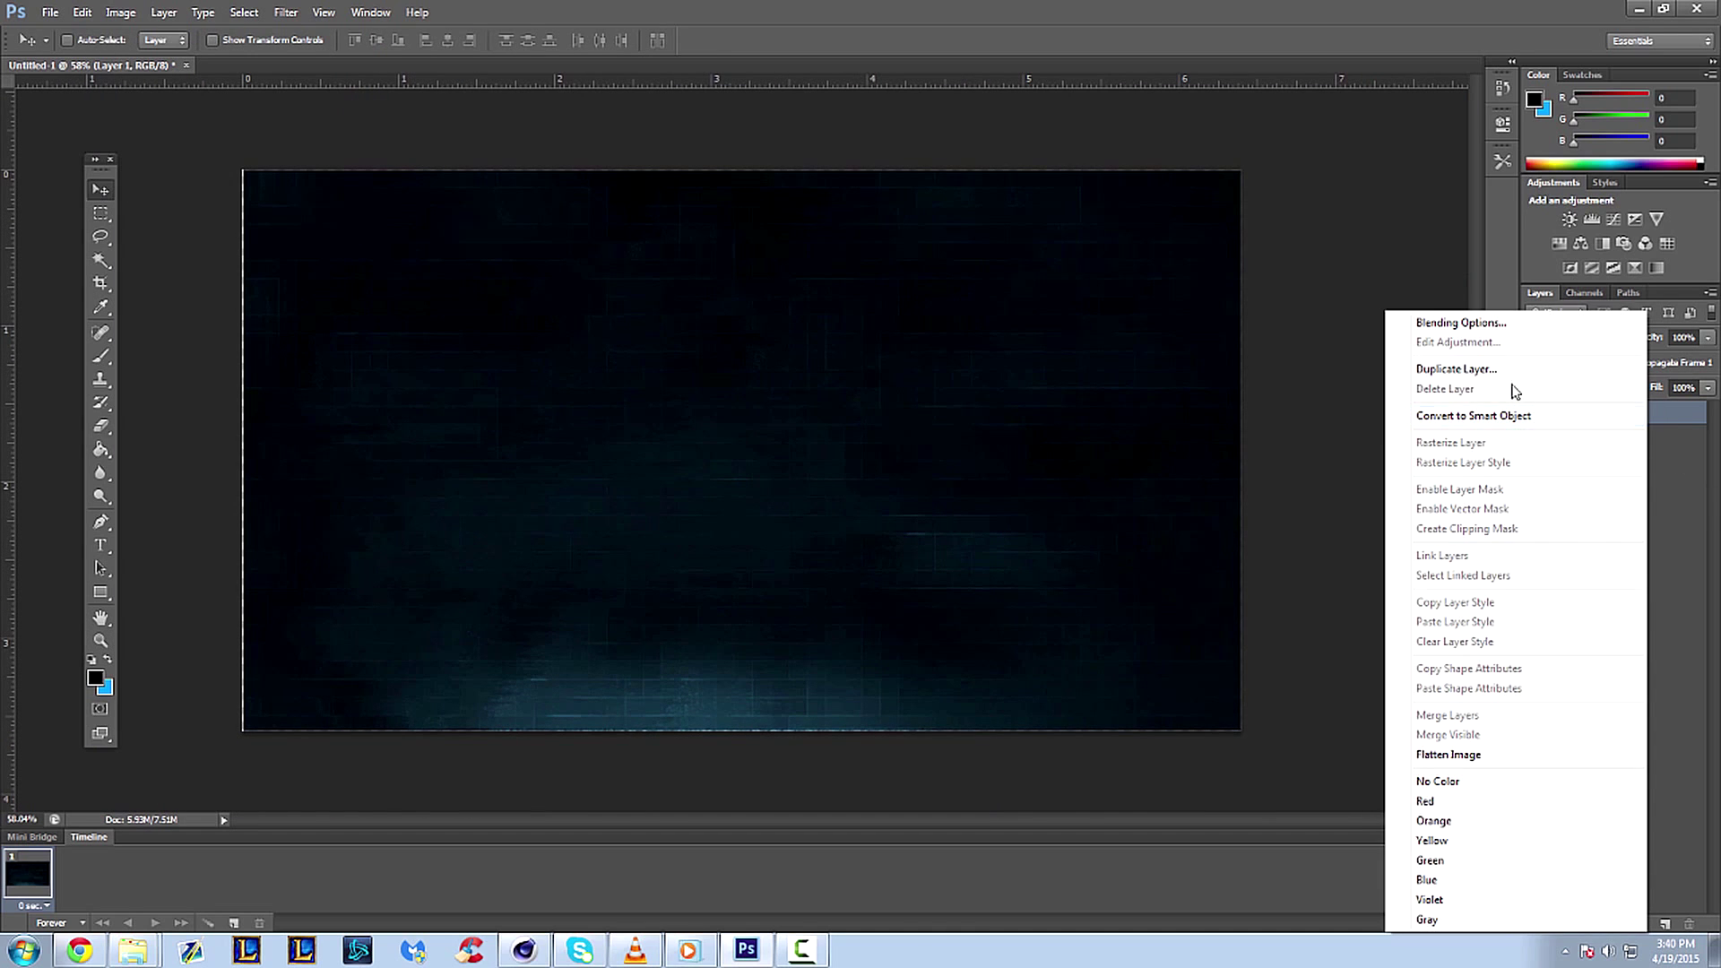
left_click(1506, 368)
left_click(1029, 296)
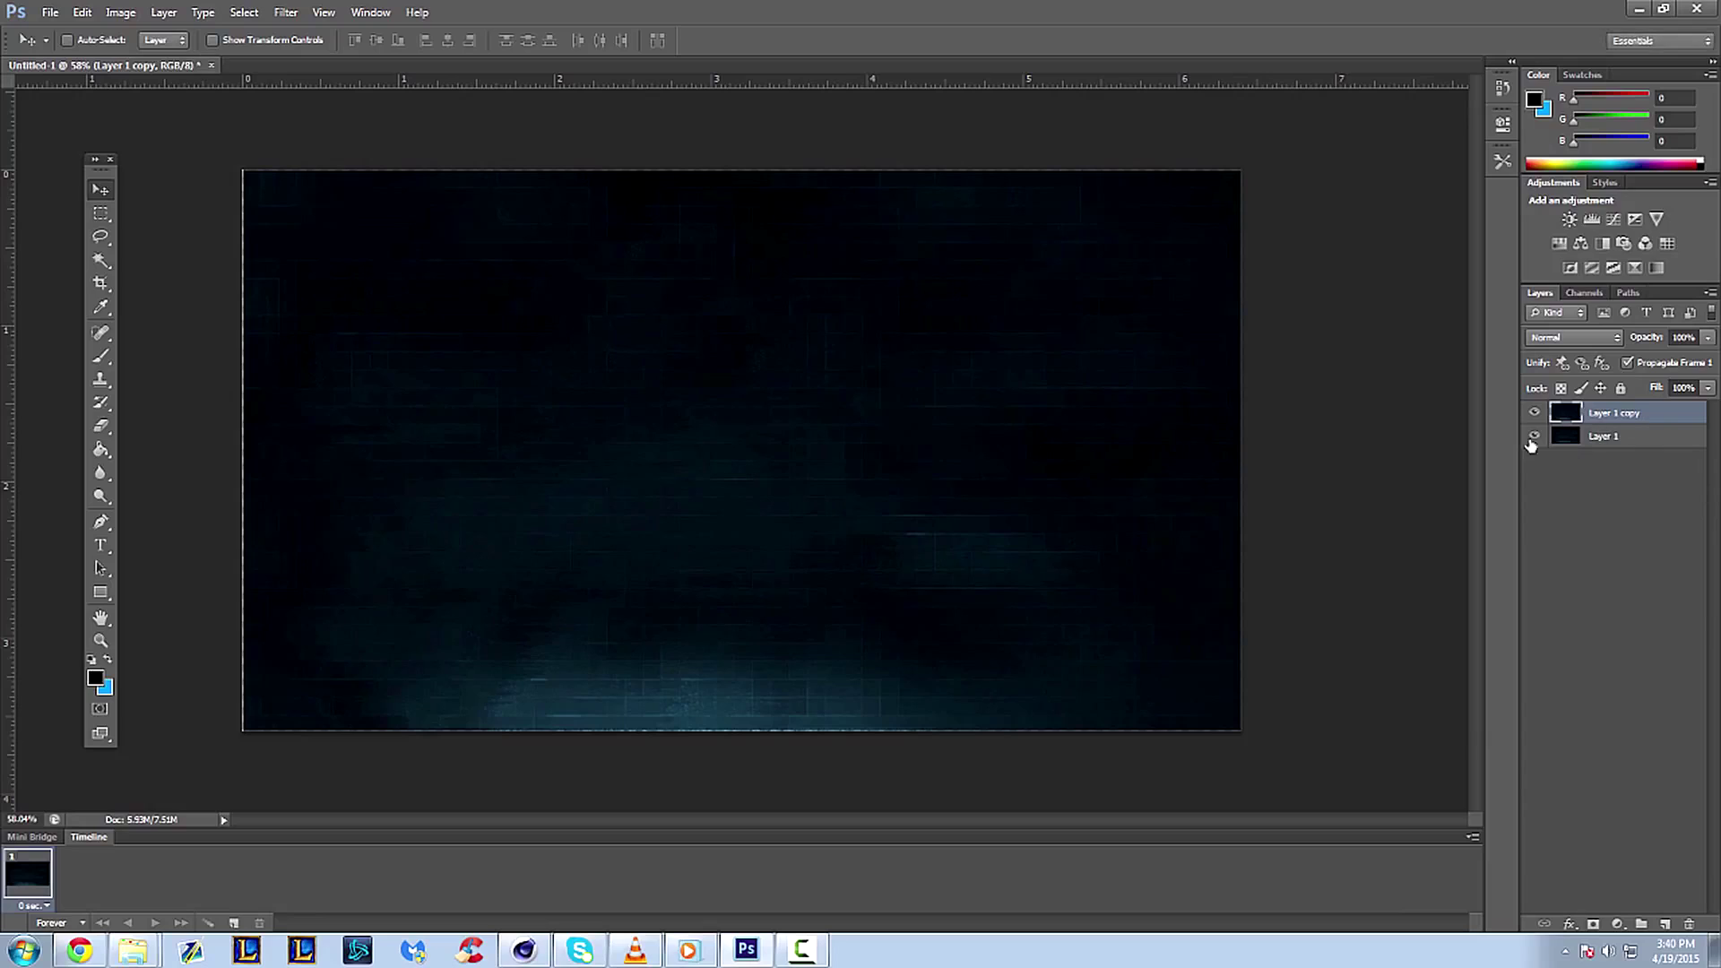
- Apply a Ripple distortion to the duplicated layer with the amount at 336% and the size set to Large
left_click(285, 12)
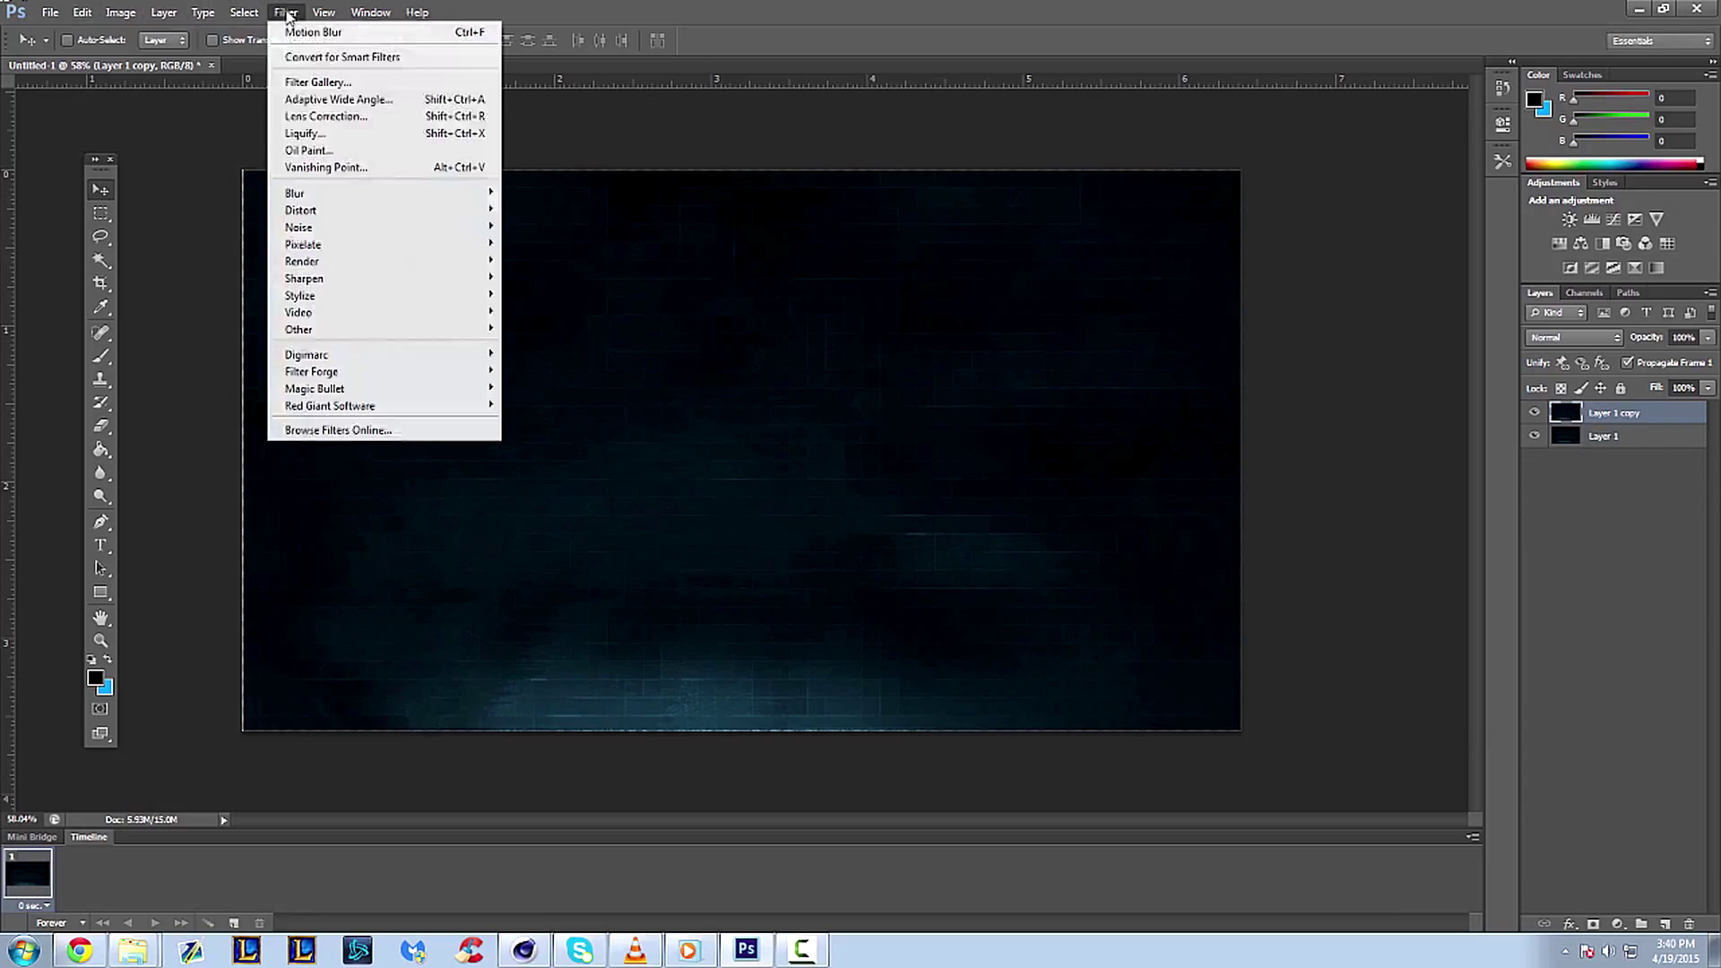
mouse_move(354, 269)
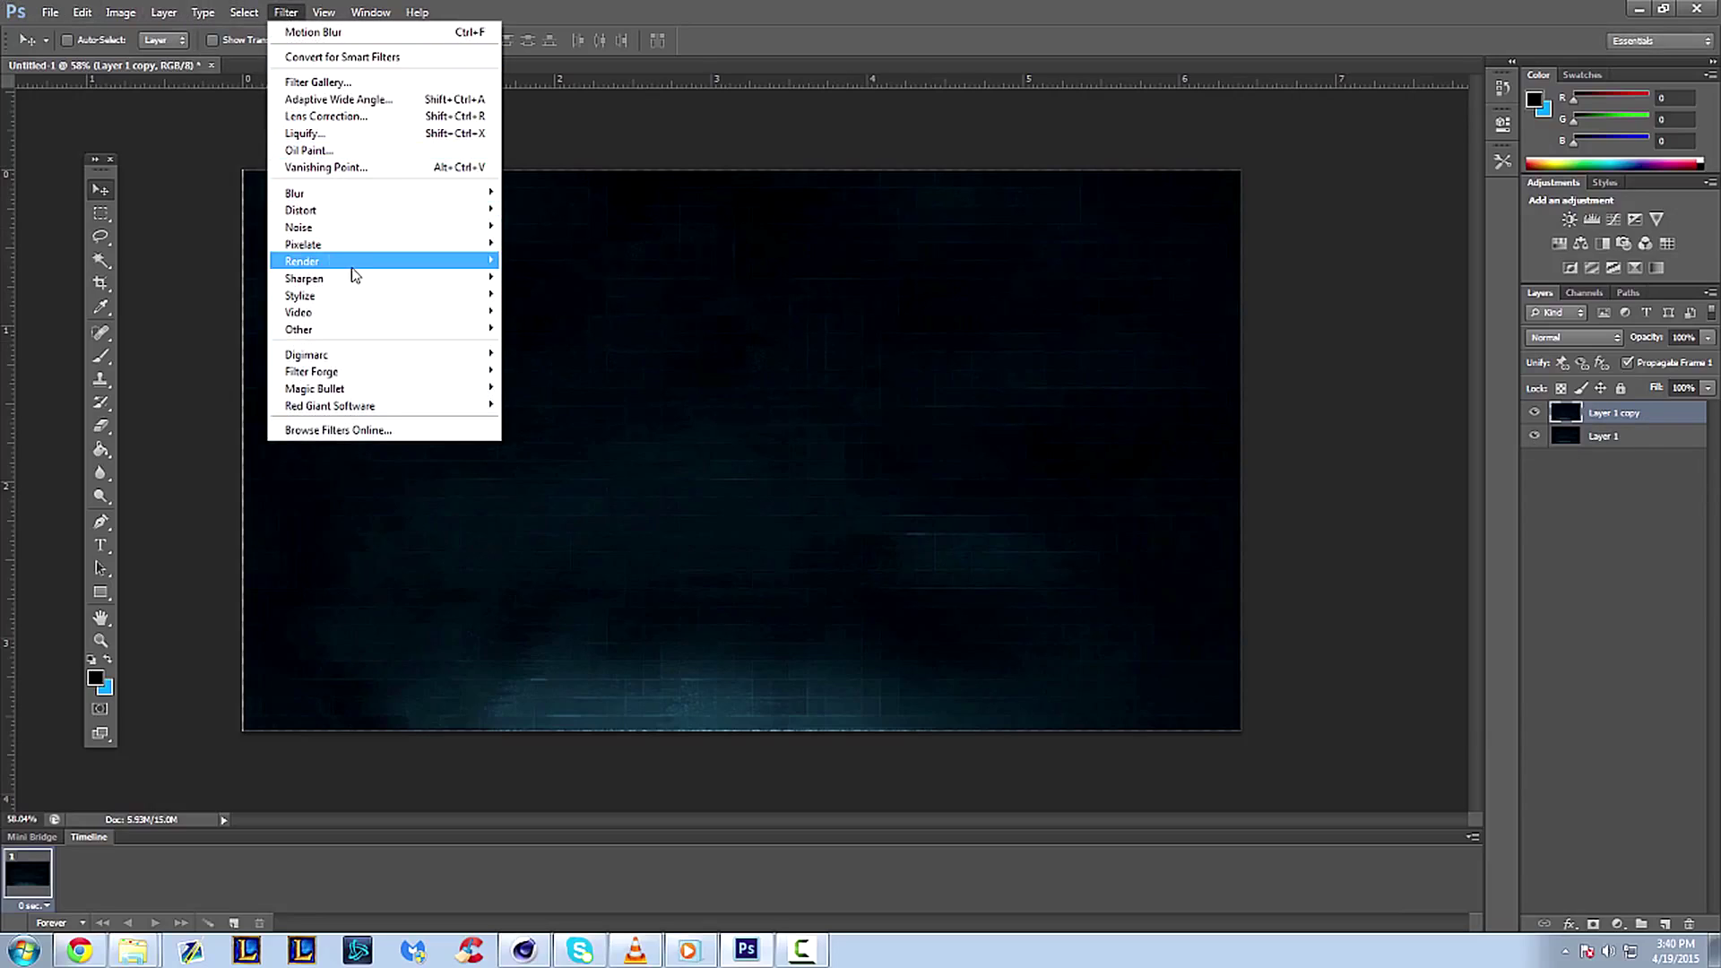
mouse_move(383, 244)
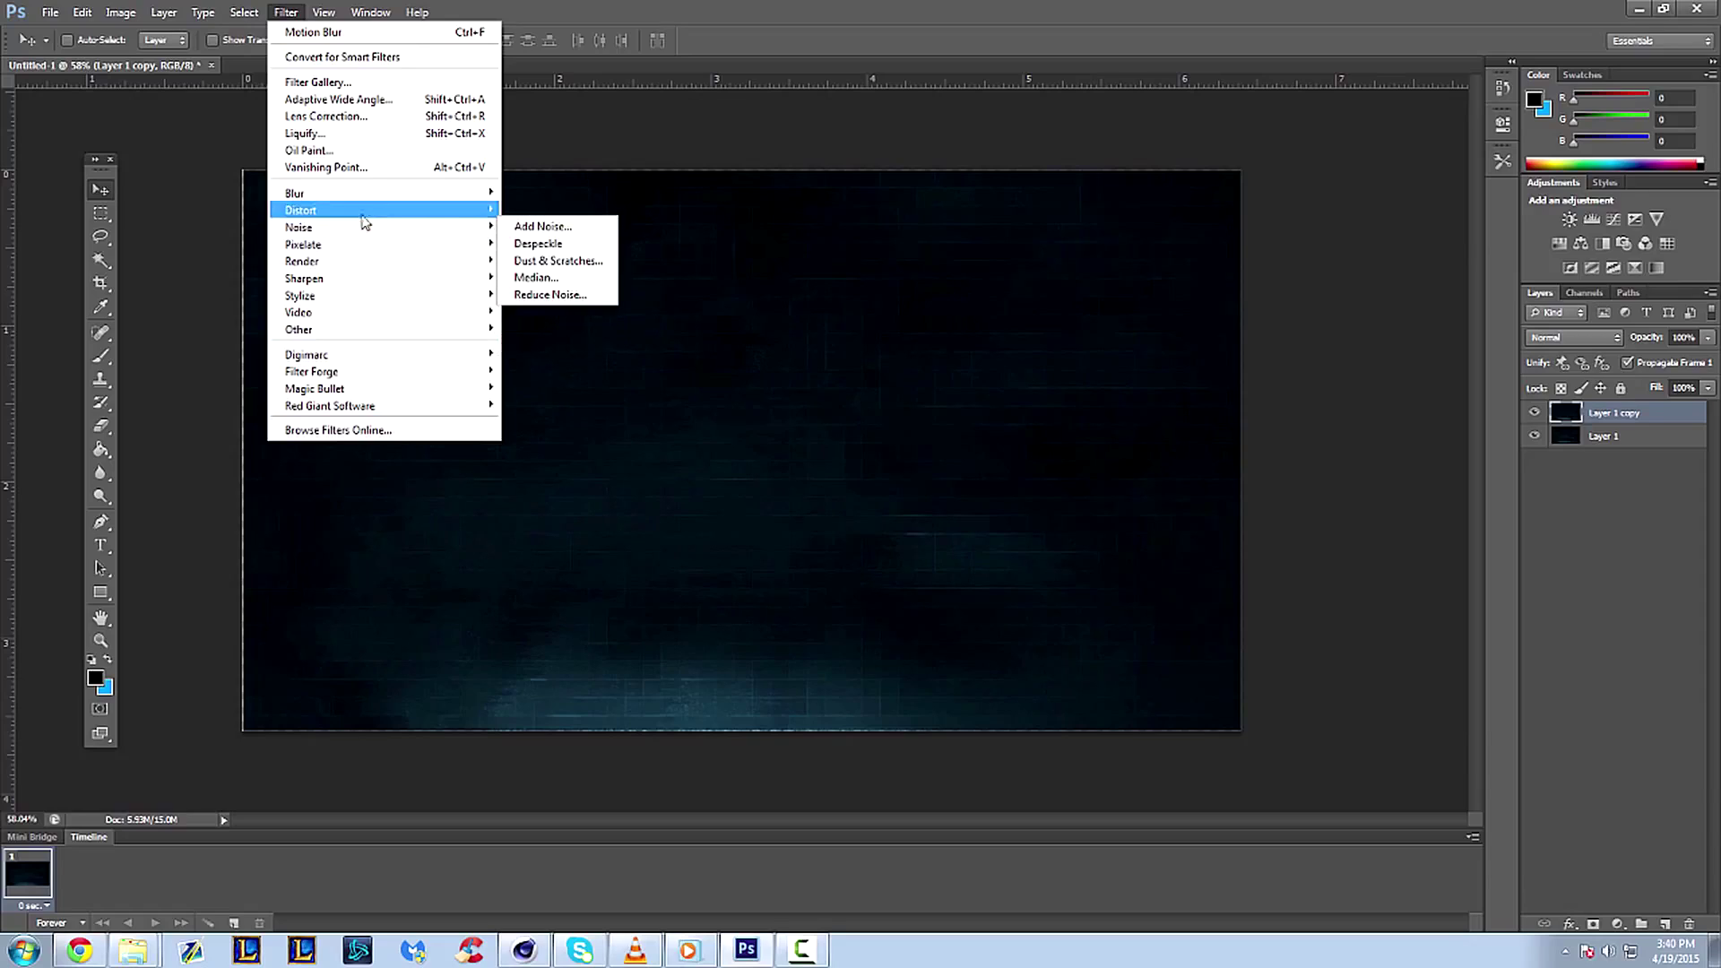
mouse_move(362, 216)
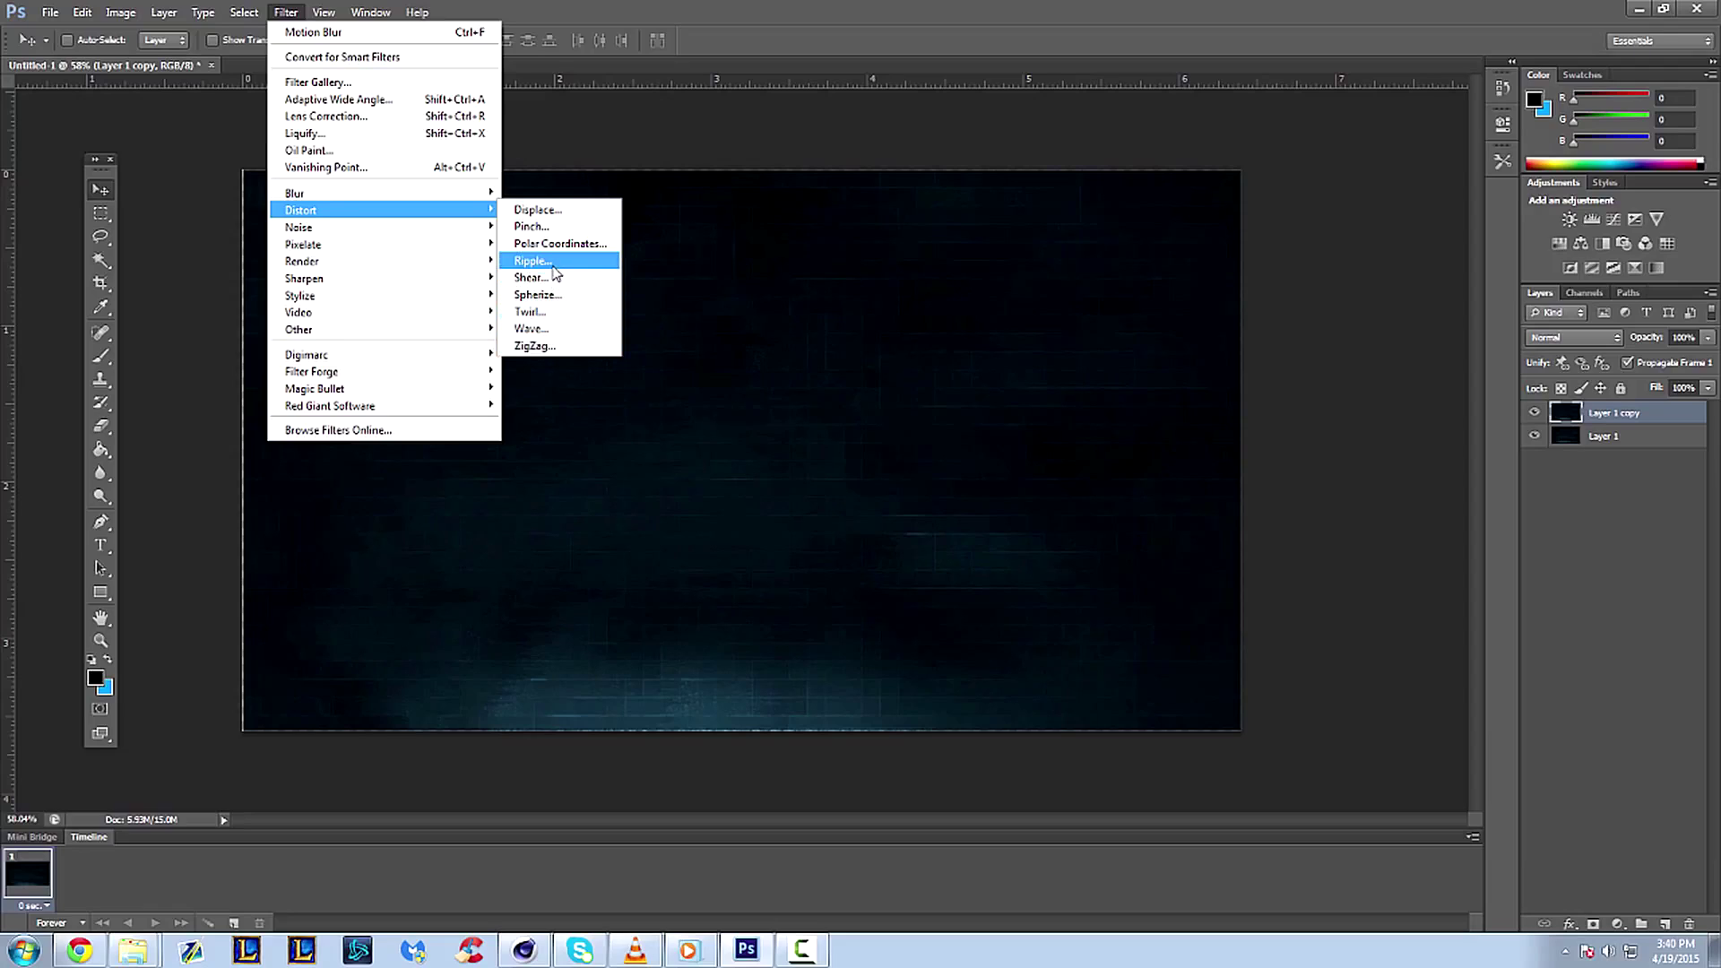
left_click(534, 260)
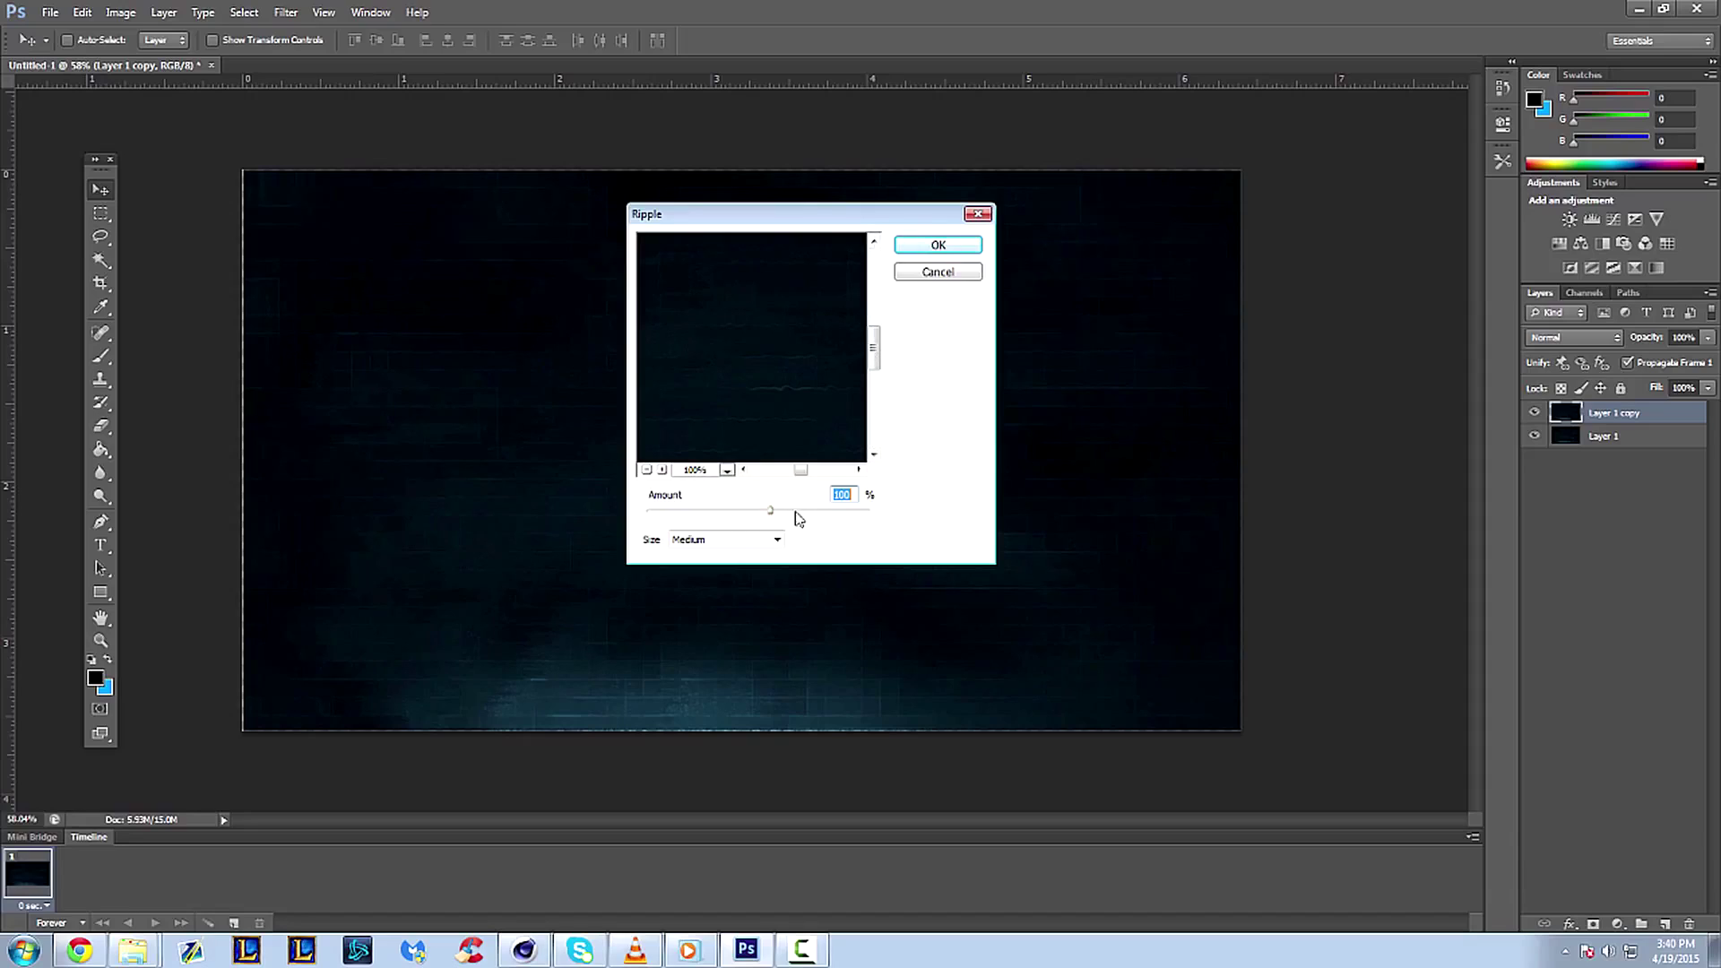
mouse_move(803, 514)
left_mouse_down()
mouse_move(746, 509)
mouse_move(795, 510)
left_mouse_up()
left_click(749, 539)
left_click(723, 586)
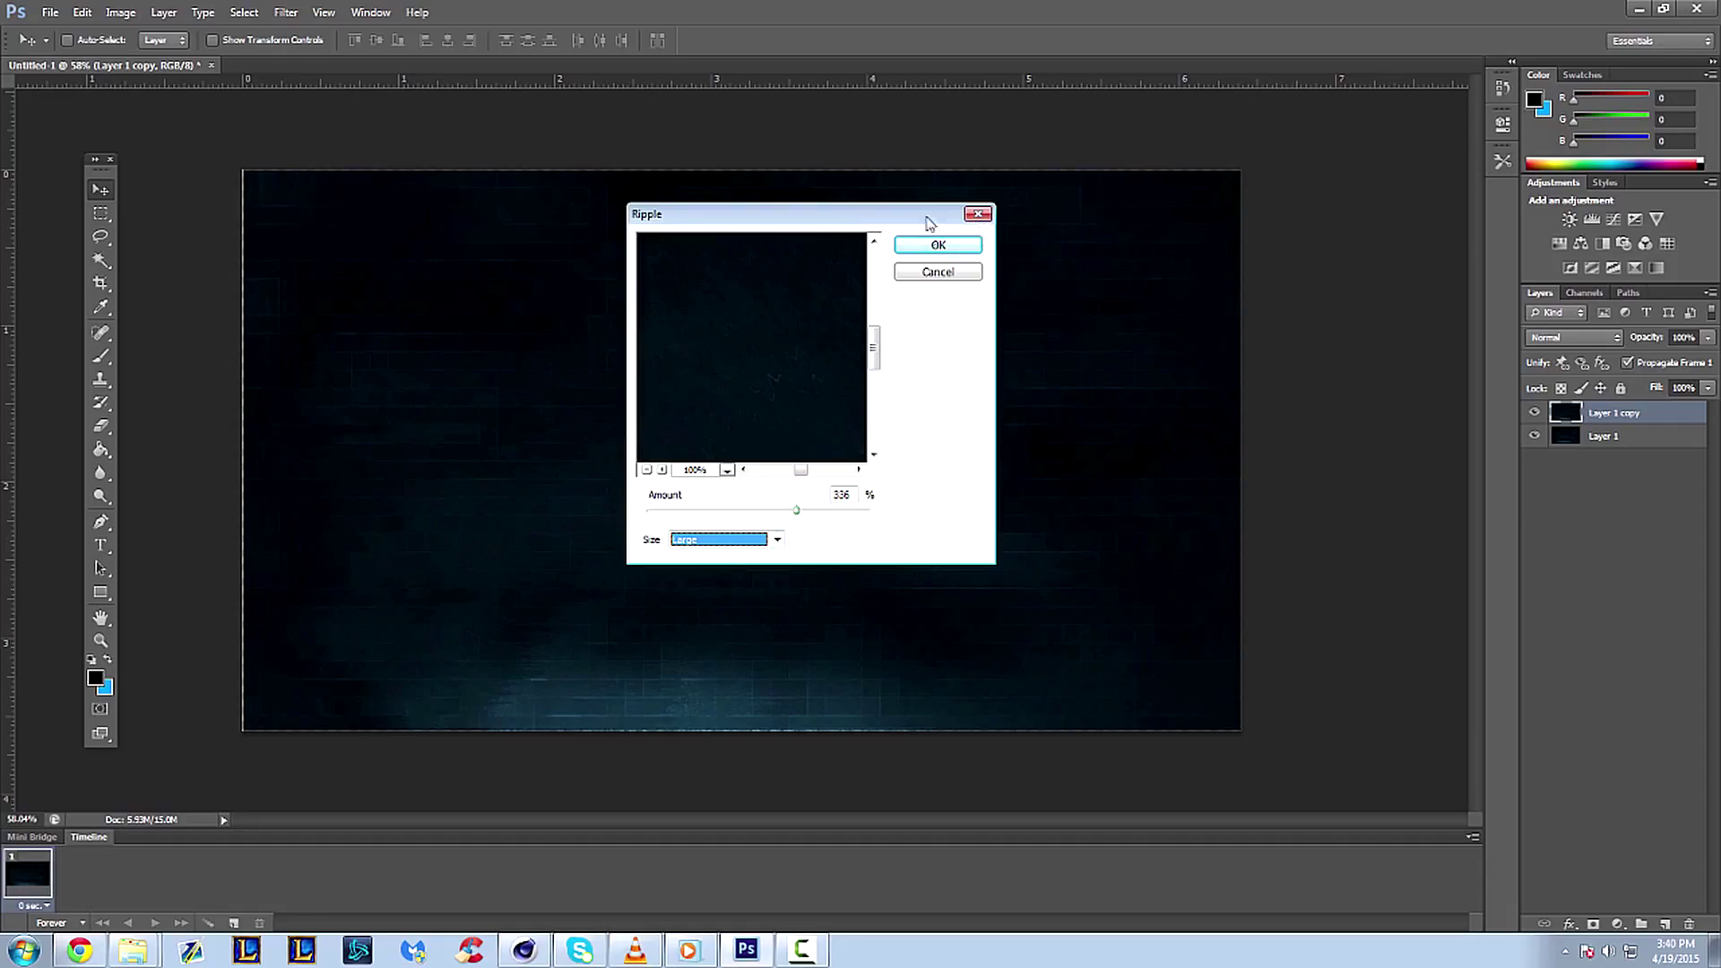
left_click(937, 245)
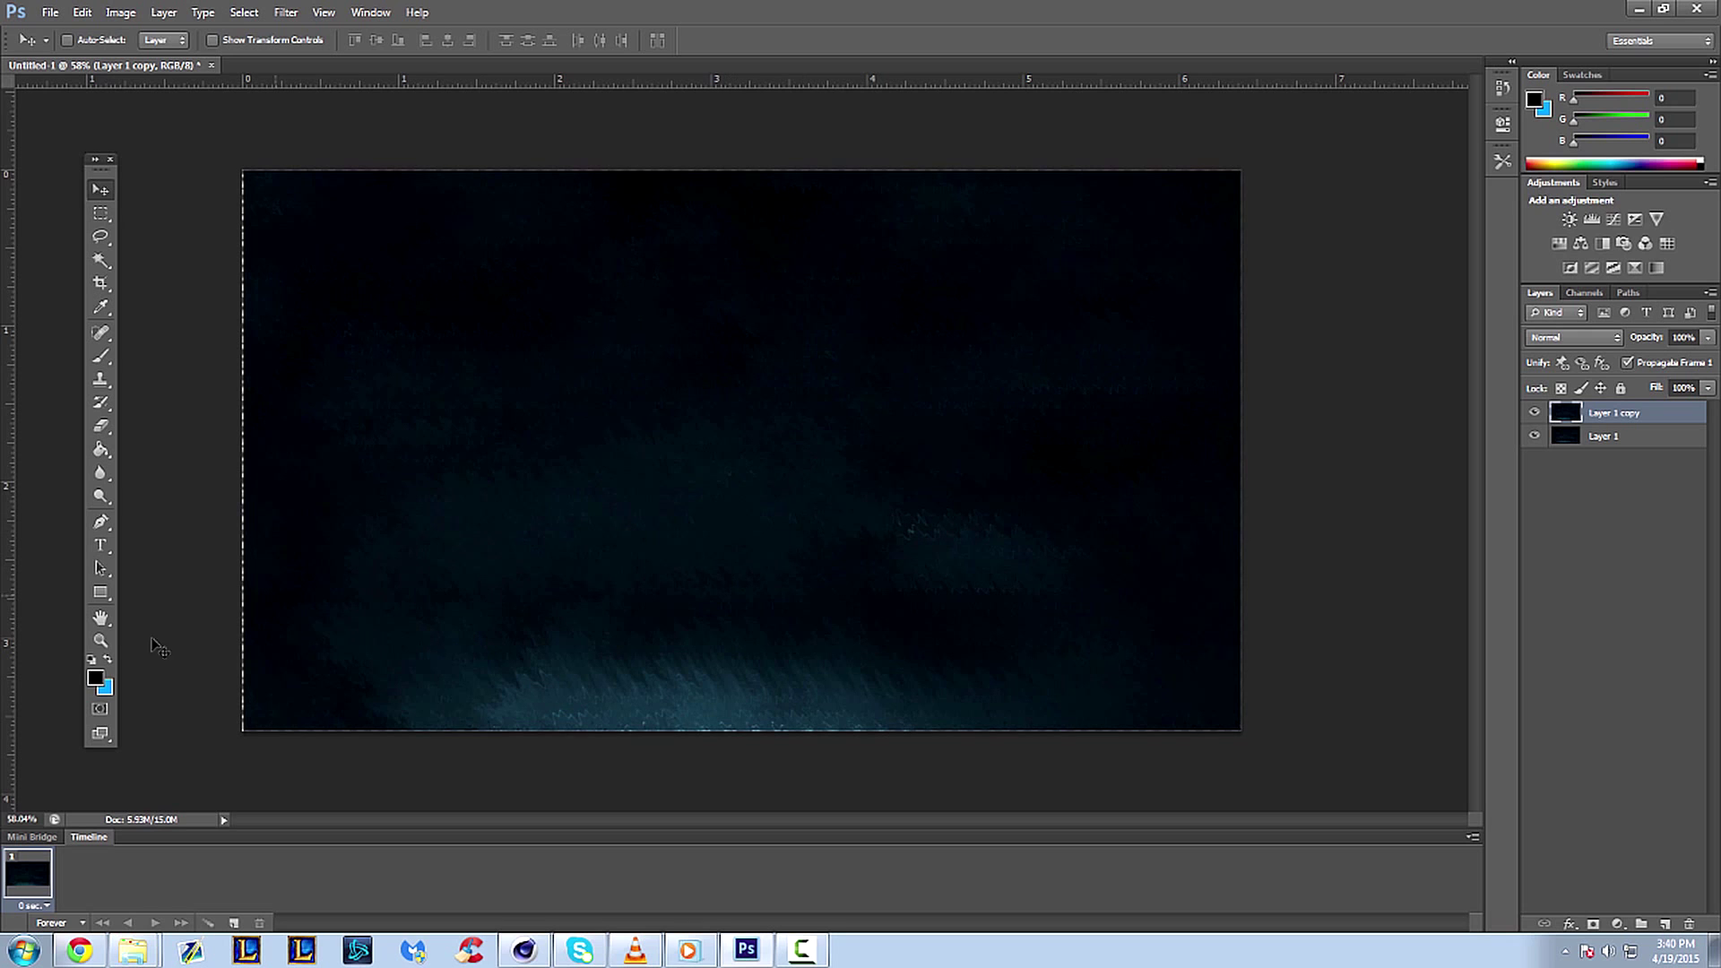
- Try the Color Dodge, Screen, Overlay and Soft Light blend modes on Layer 1 copy and restore Normal
left_click(101, 639)
left_click_drag(634, 603, 1098, 601)
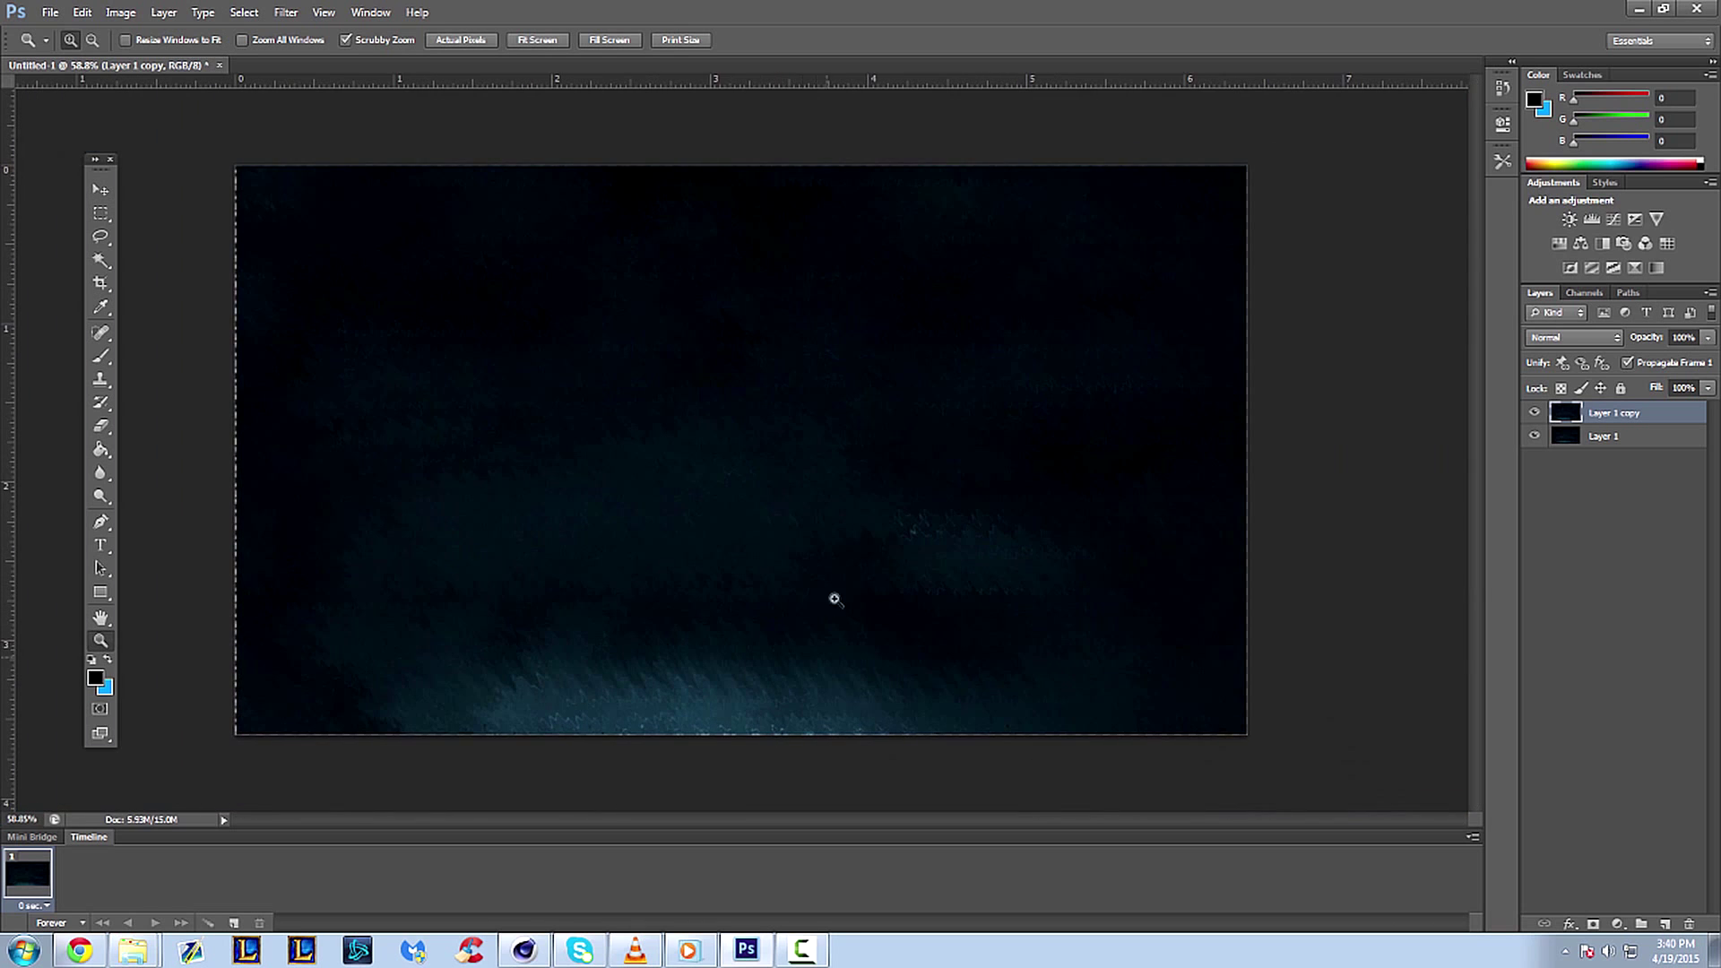
left_click_drag(834, 599, 735, 569)
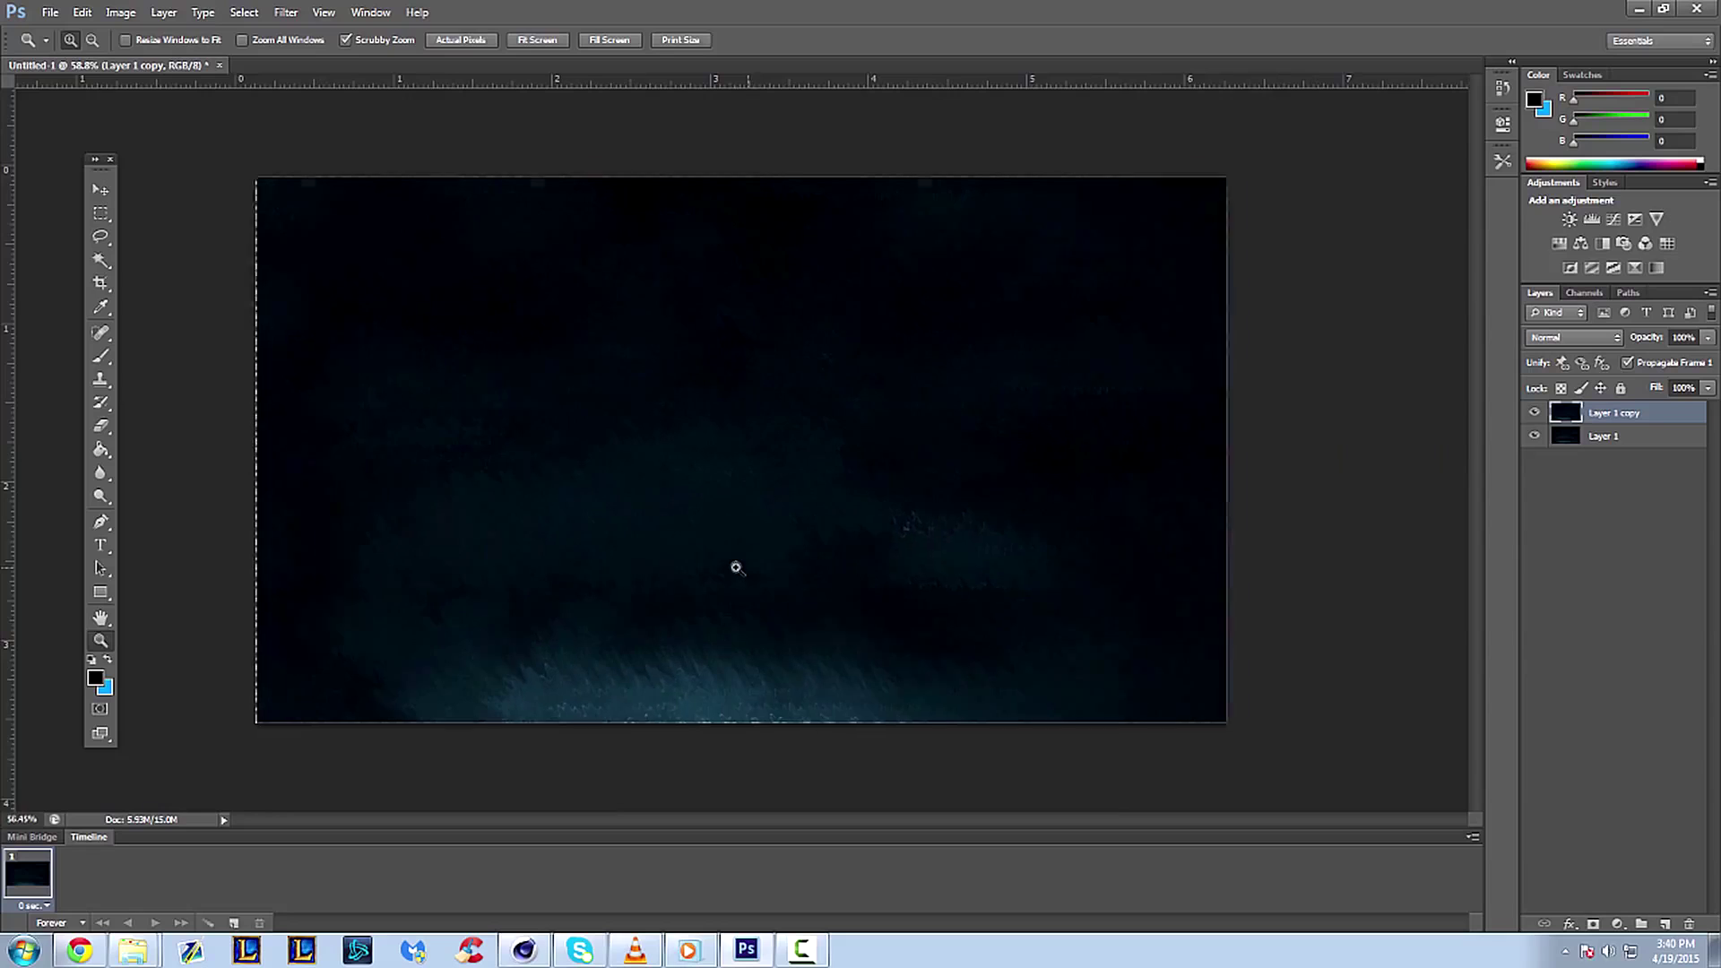
left_click(1596, 339)
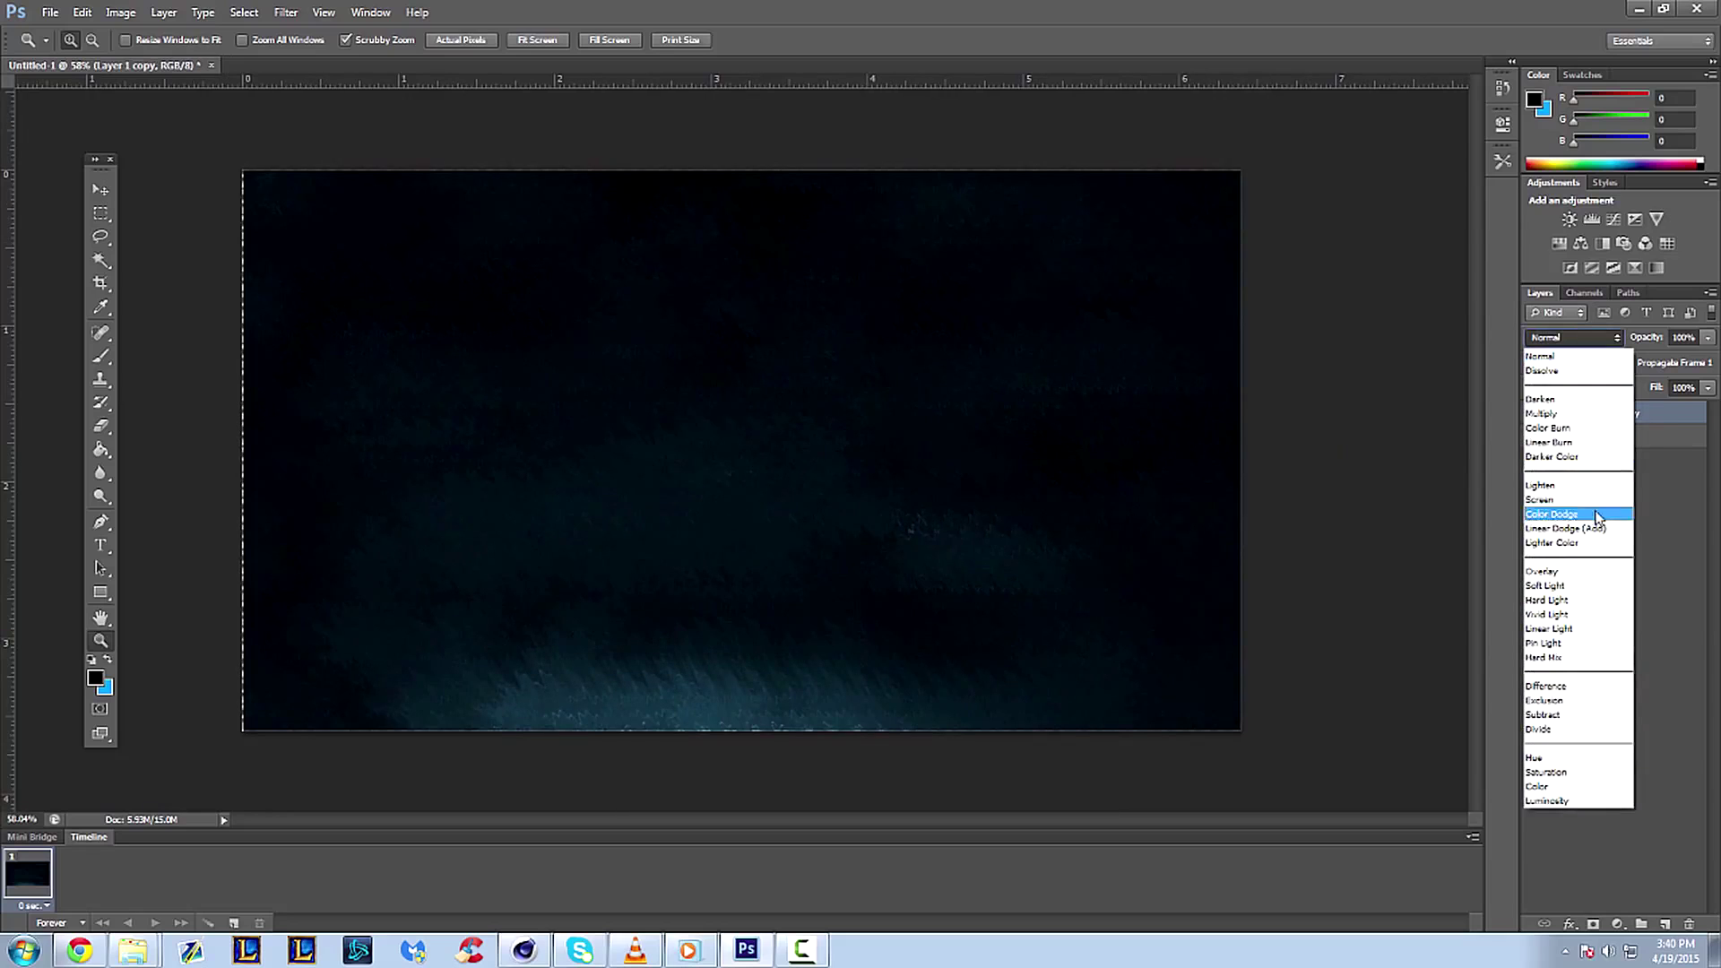
left_click(1596, 518)
left_click(1573, 339)
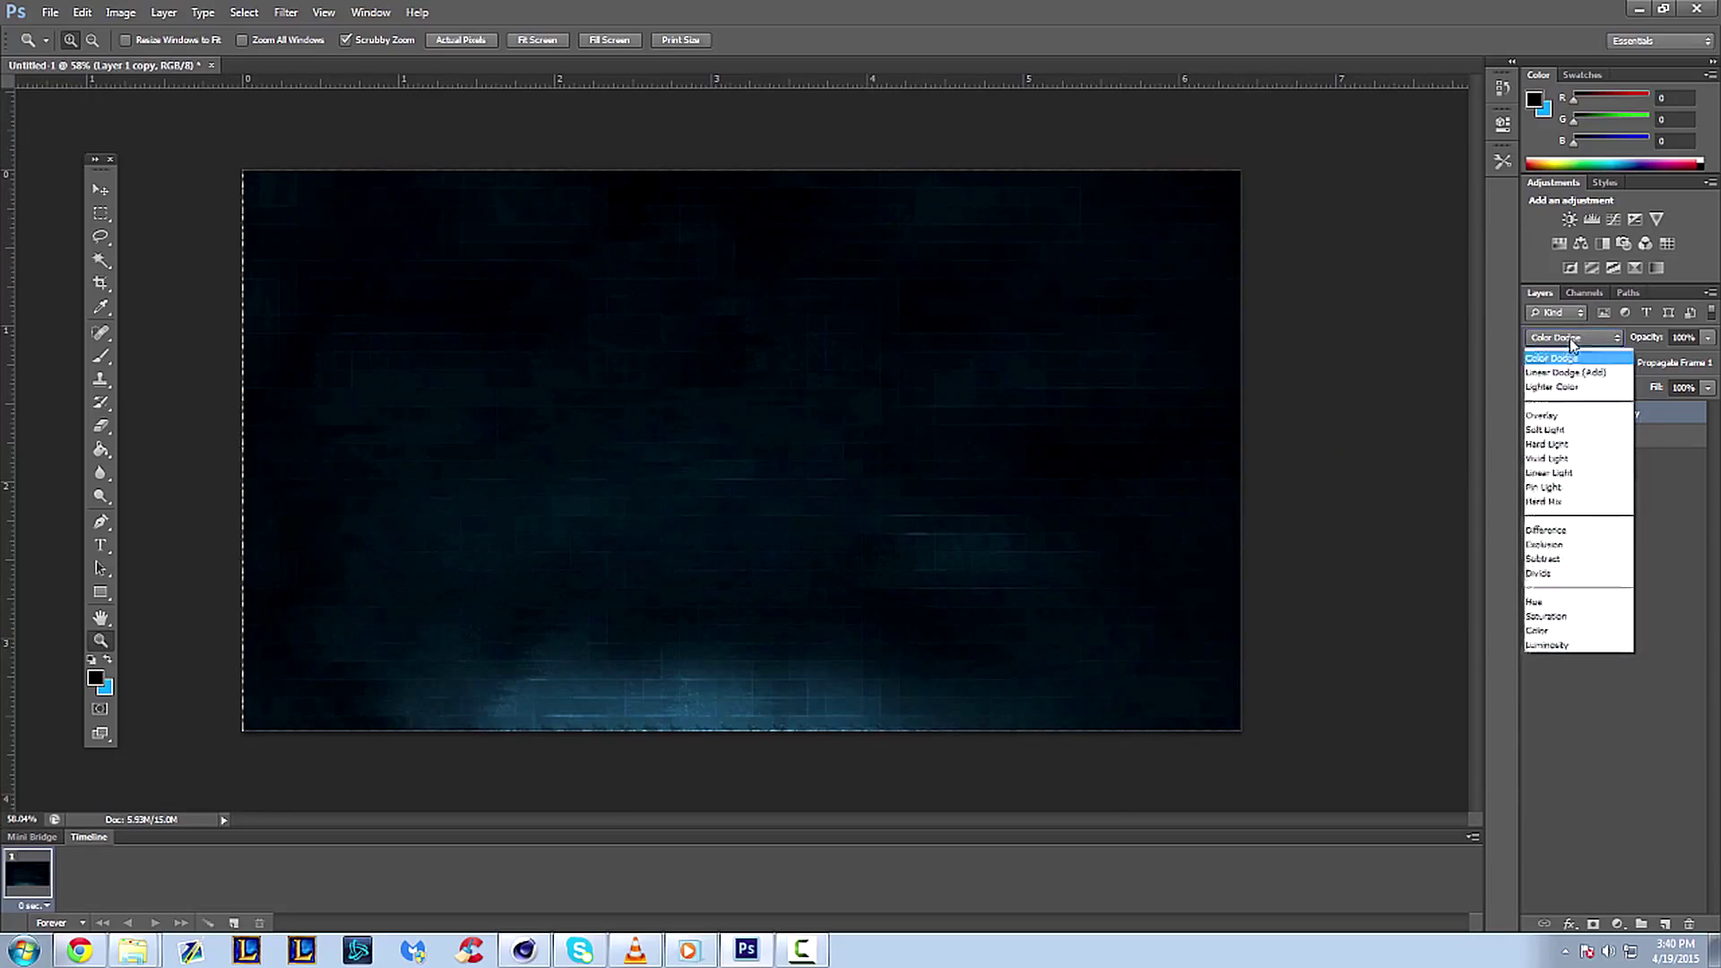
left_click(1557, 501)
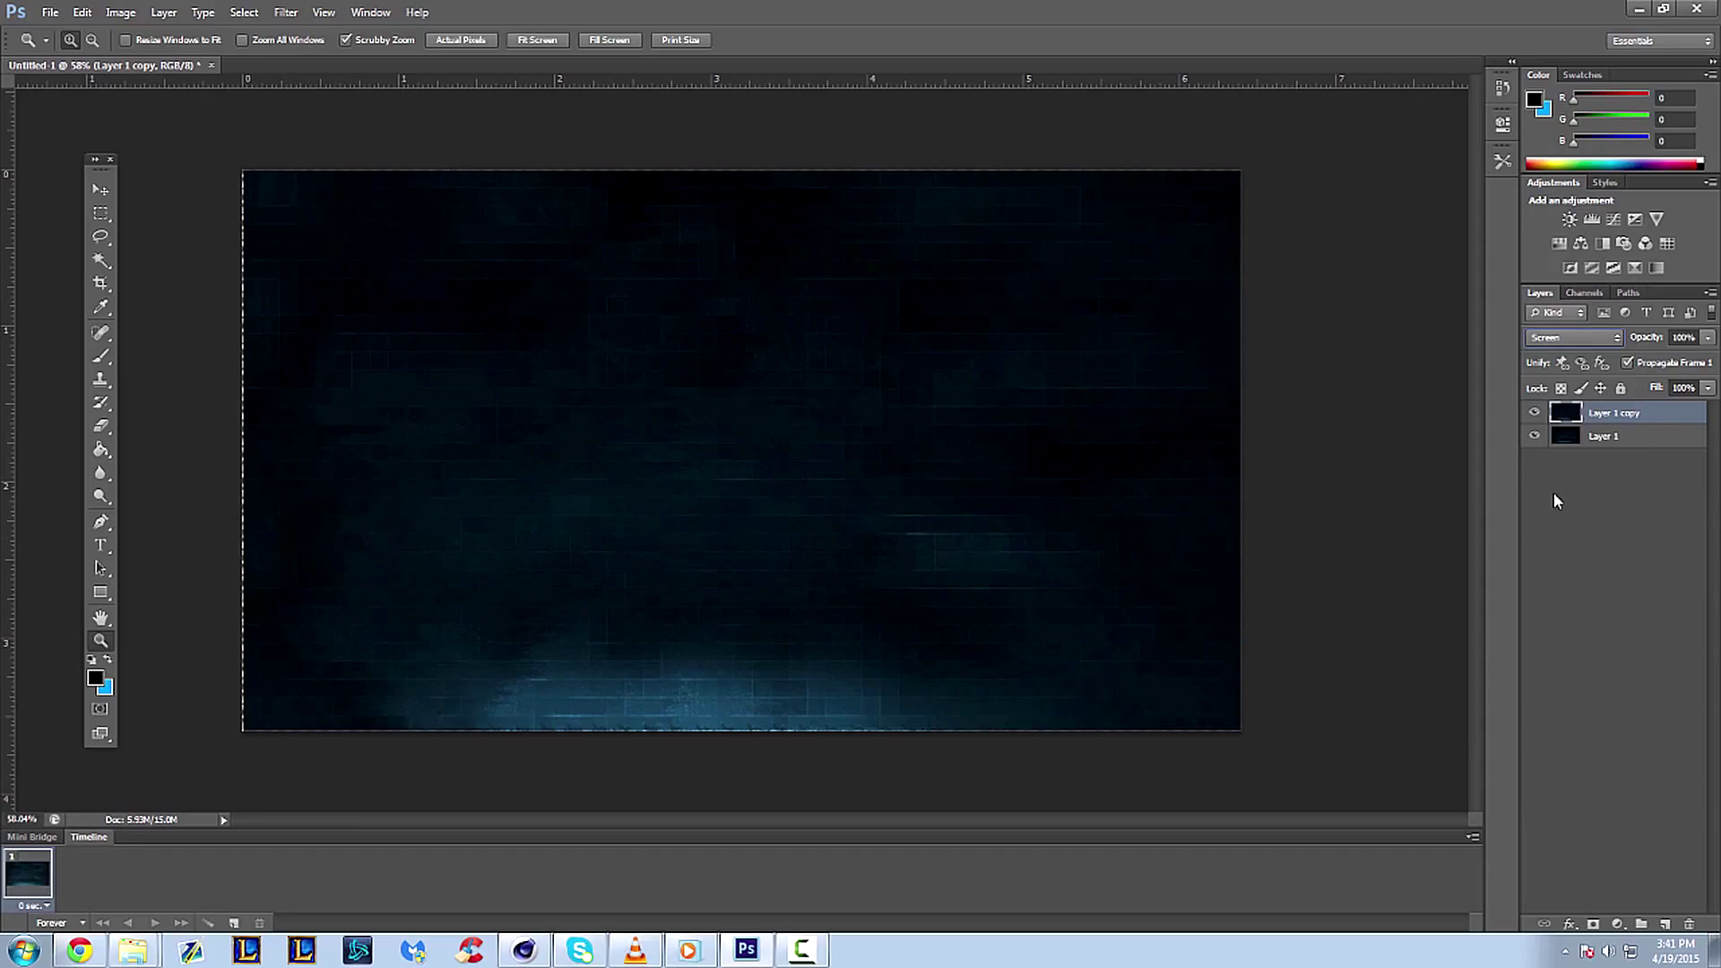
left_click(1548, 341)
left_click(1545, 580)
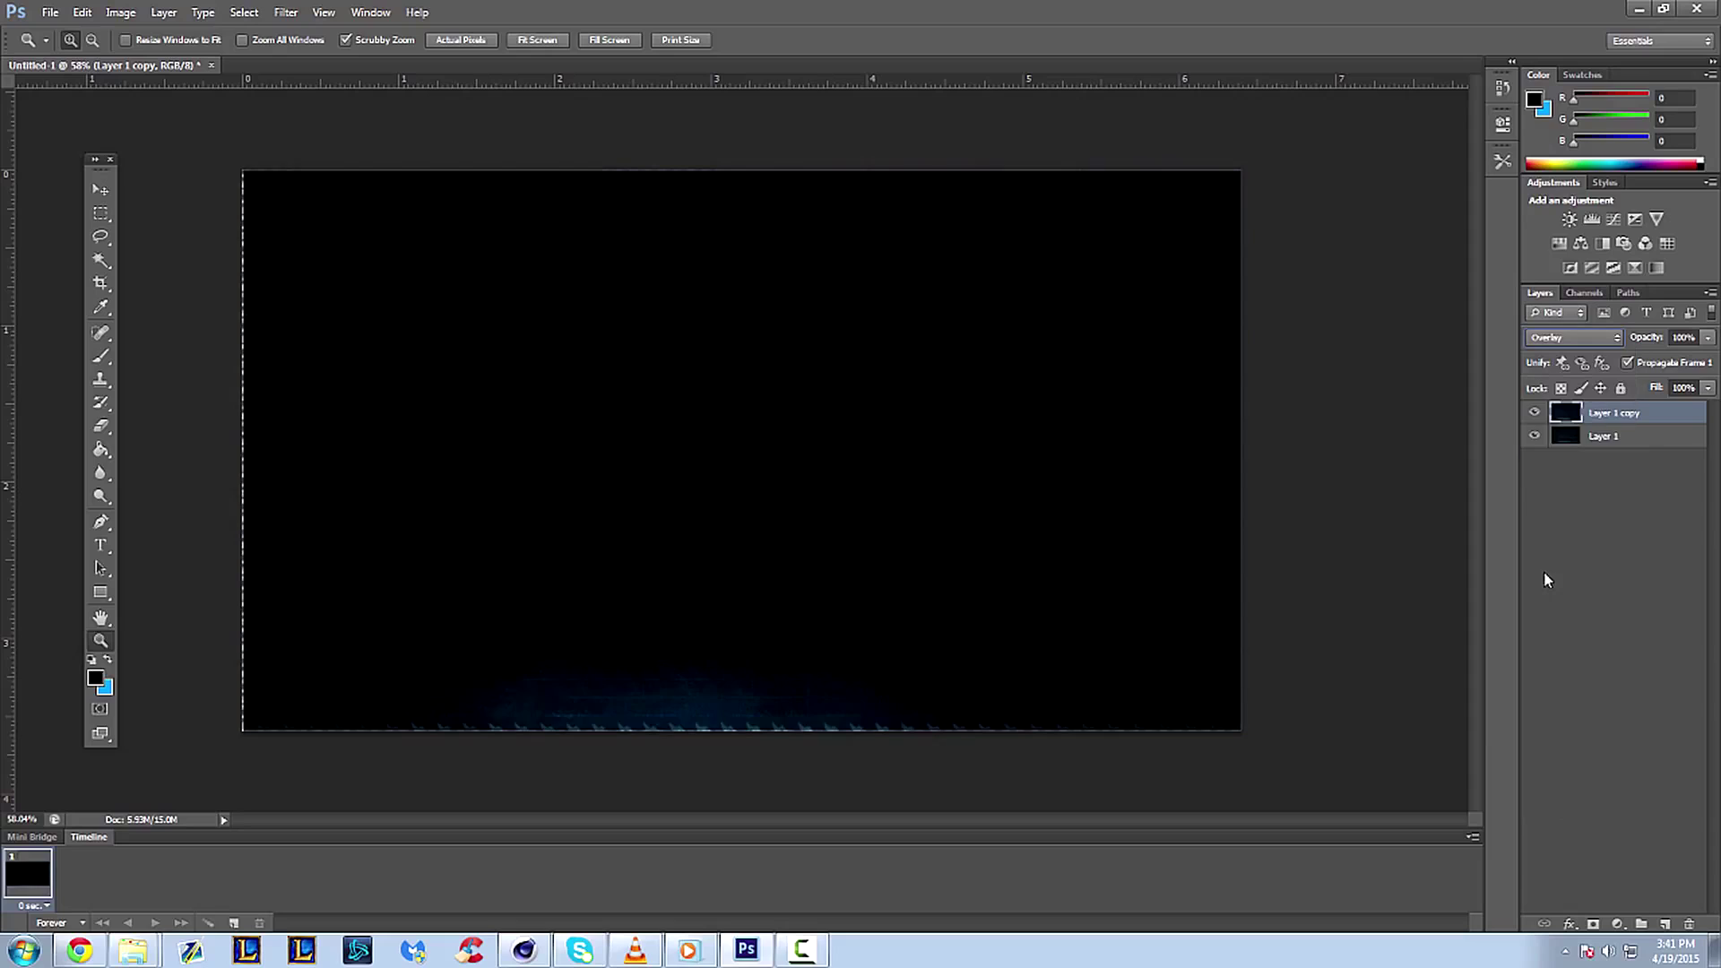
left_click(1564, 337)
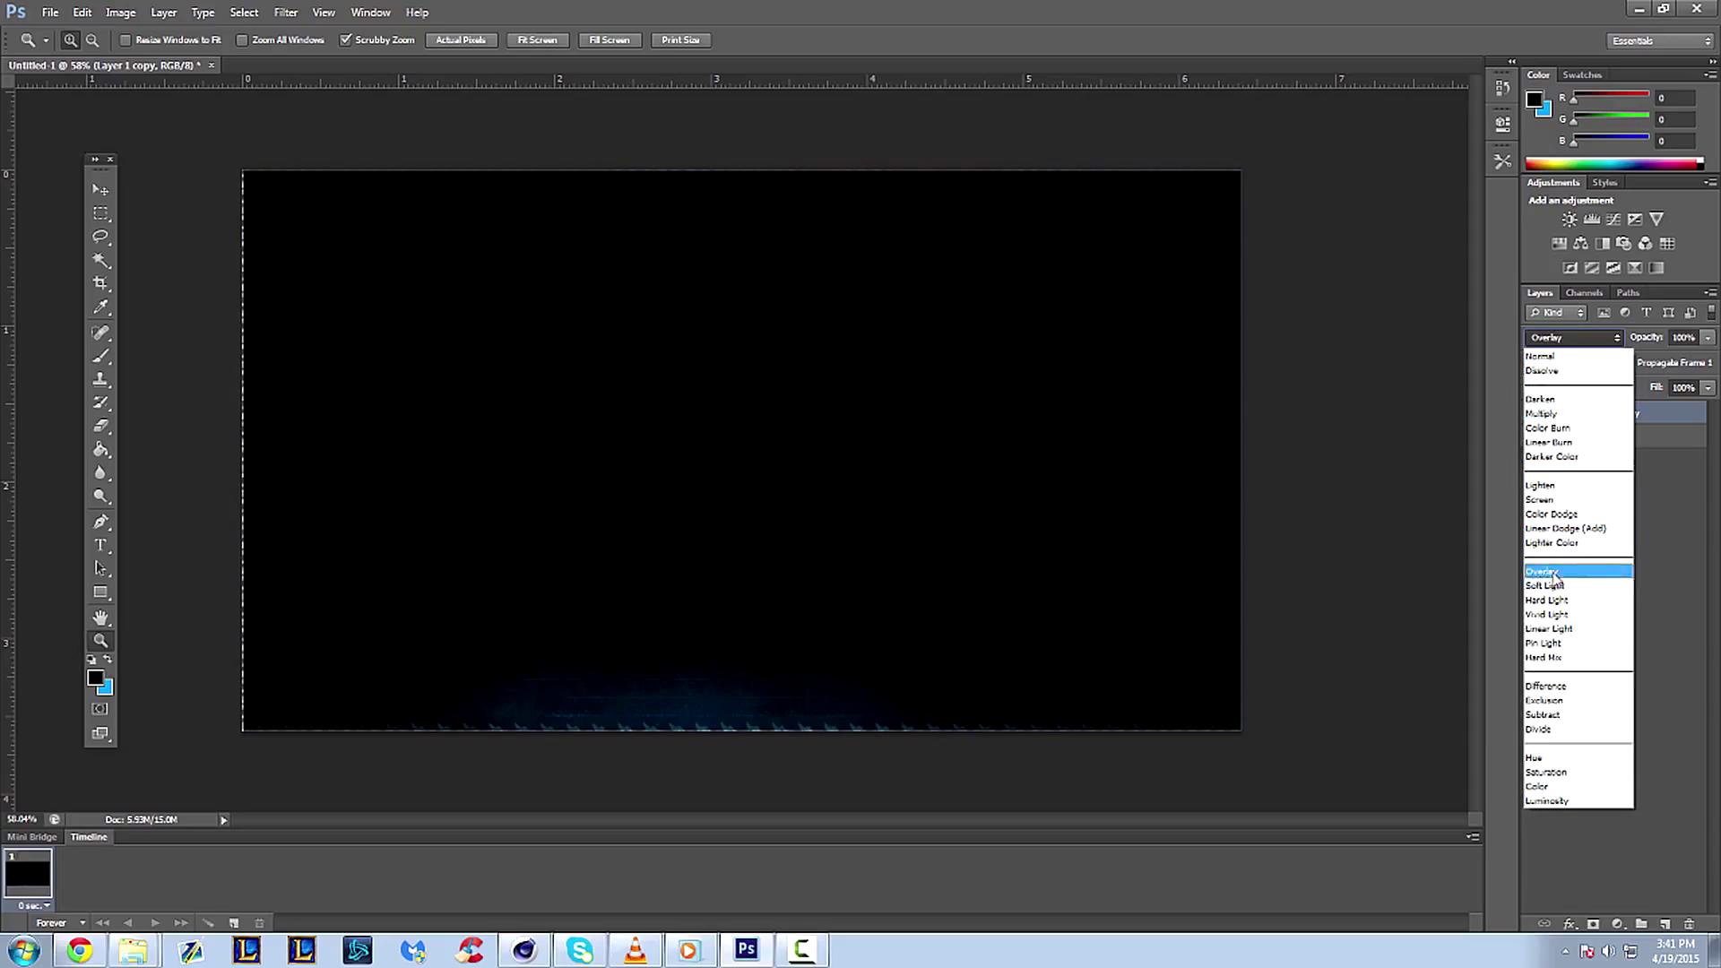
left_click(1547, 584)
left_click(1565, 339)
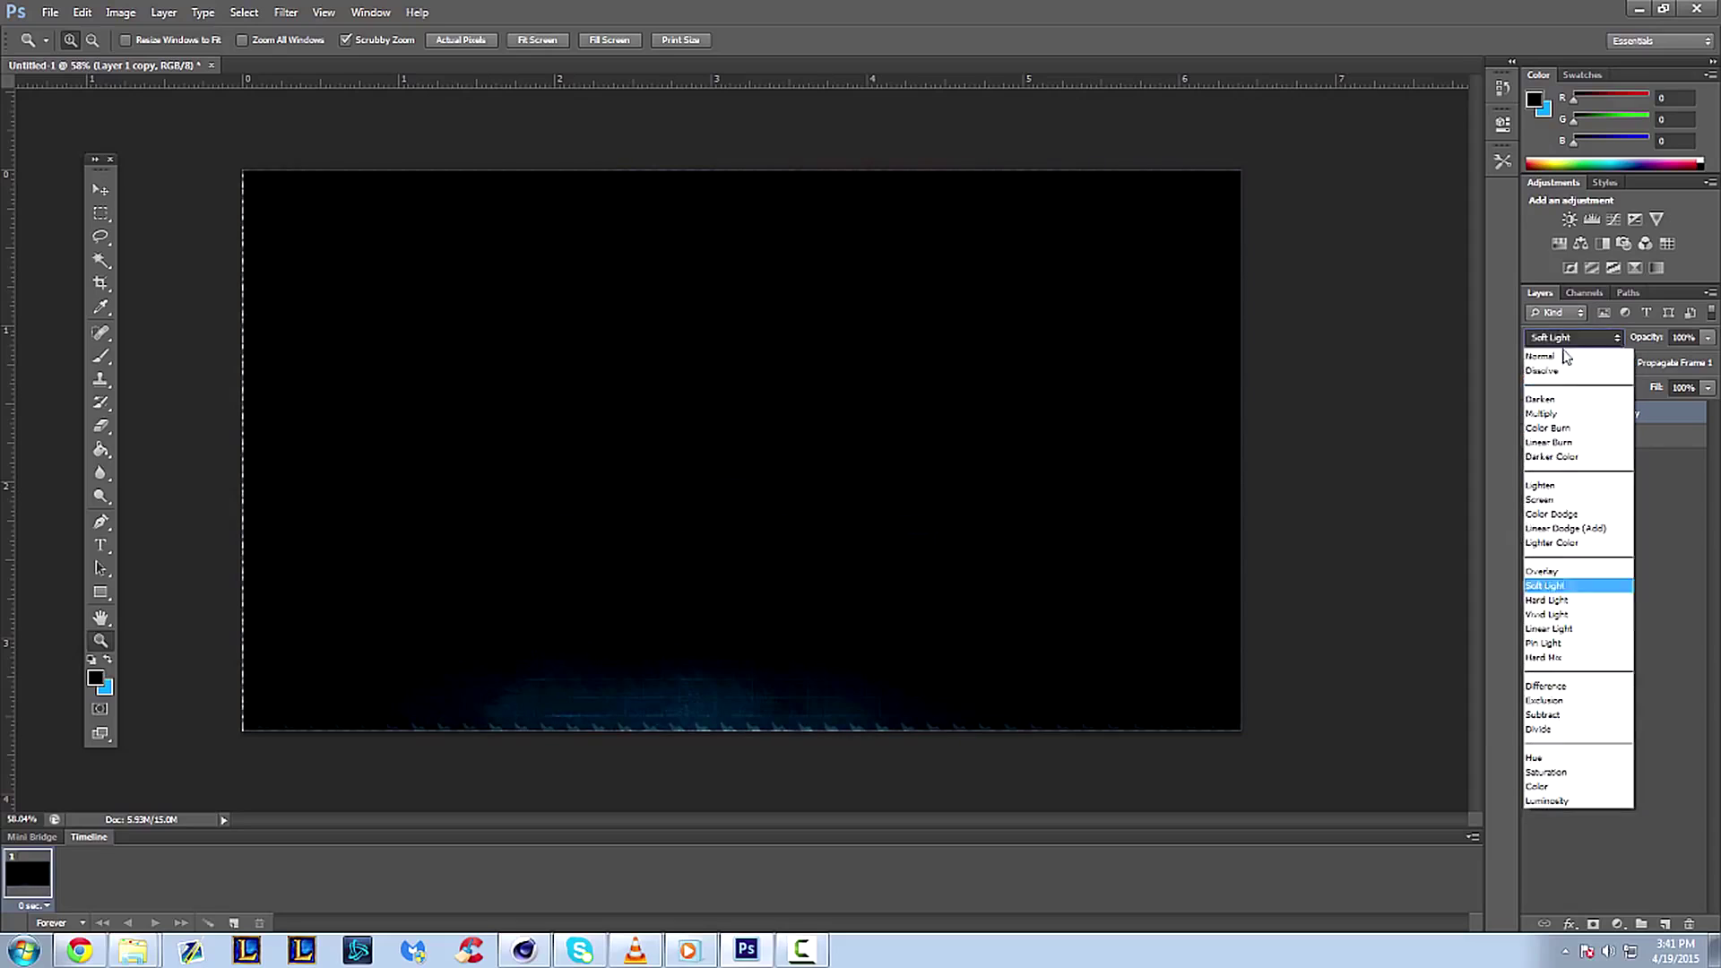
left_click(1564, 356)
- Try Layer 1 copy at 50% opacity and check how it blends with the texture below
left_click(1684, 338)
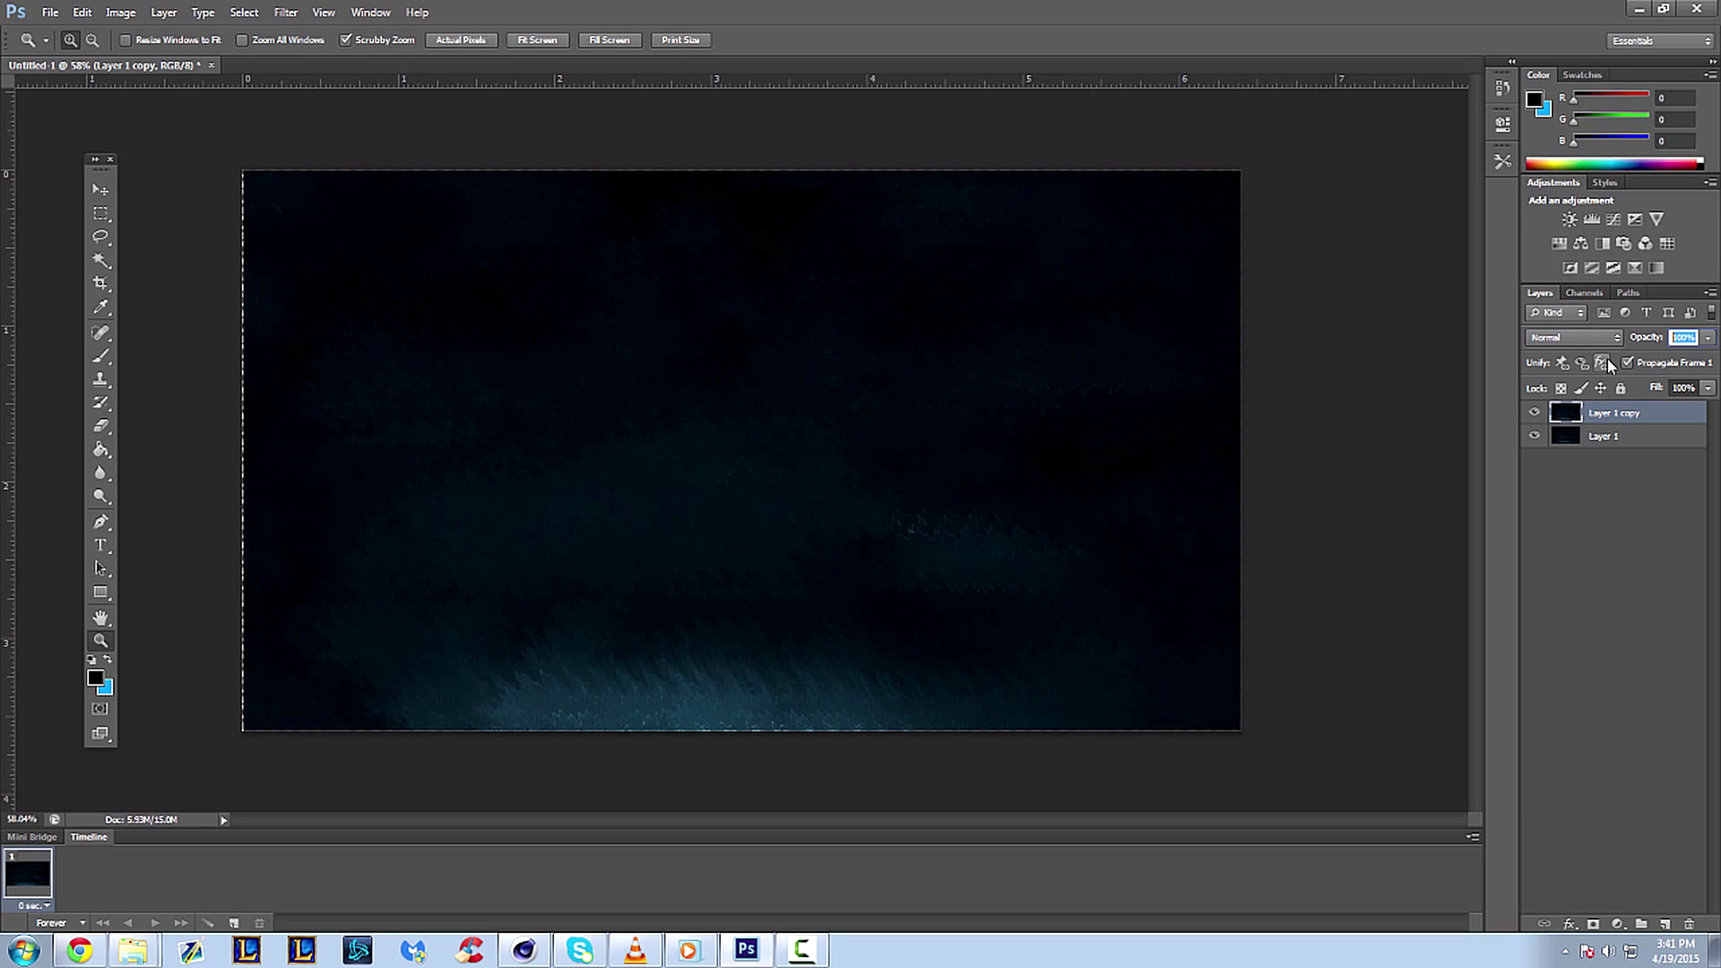
type("50")
key("Return")
left_click_drag(788, 411, 793, 411)
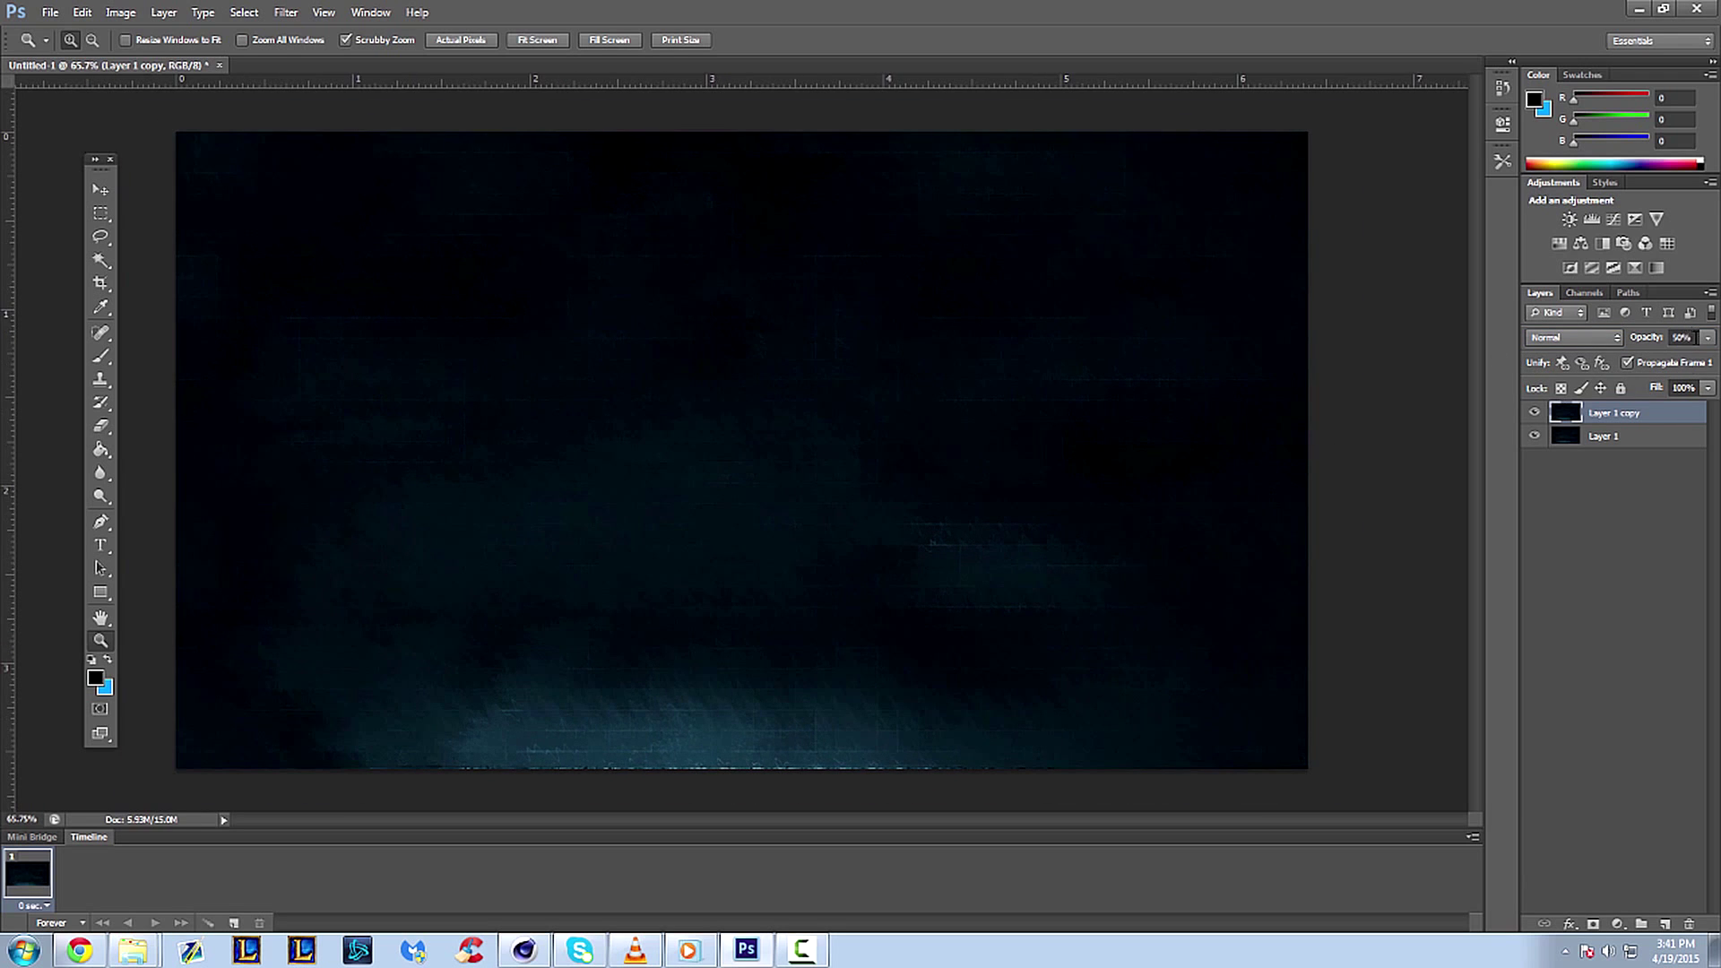
- Set Layer 1 copy's opacity to 25% and check the blend across the whole image
left_click(1633, 339)
key("Return")
left_click_drag(922, 492, 799, 484)
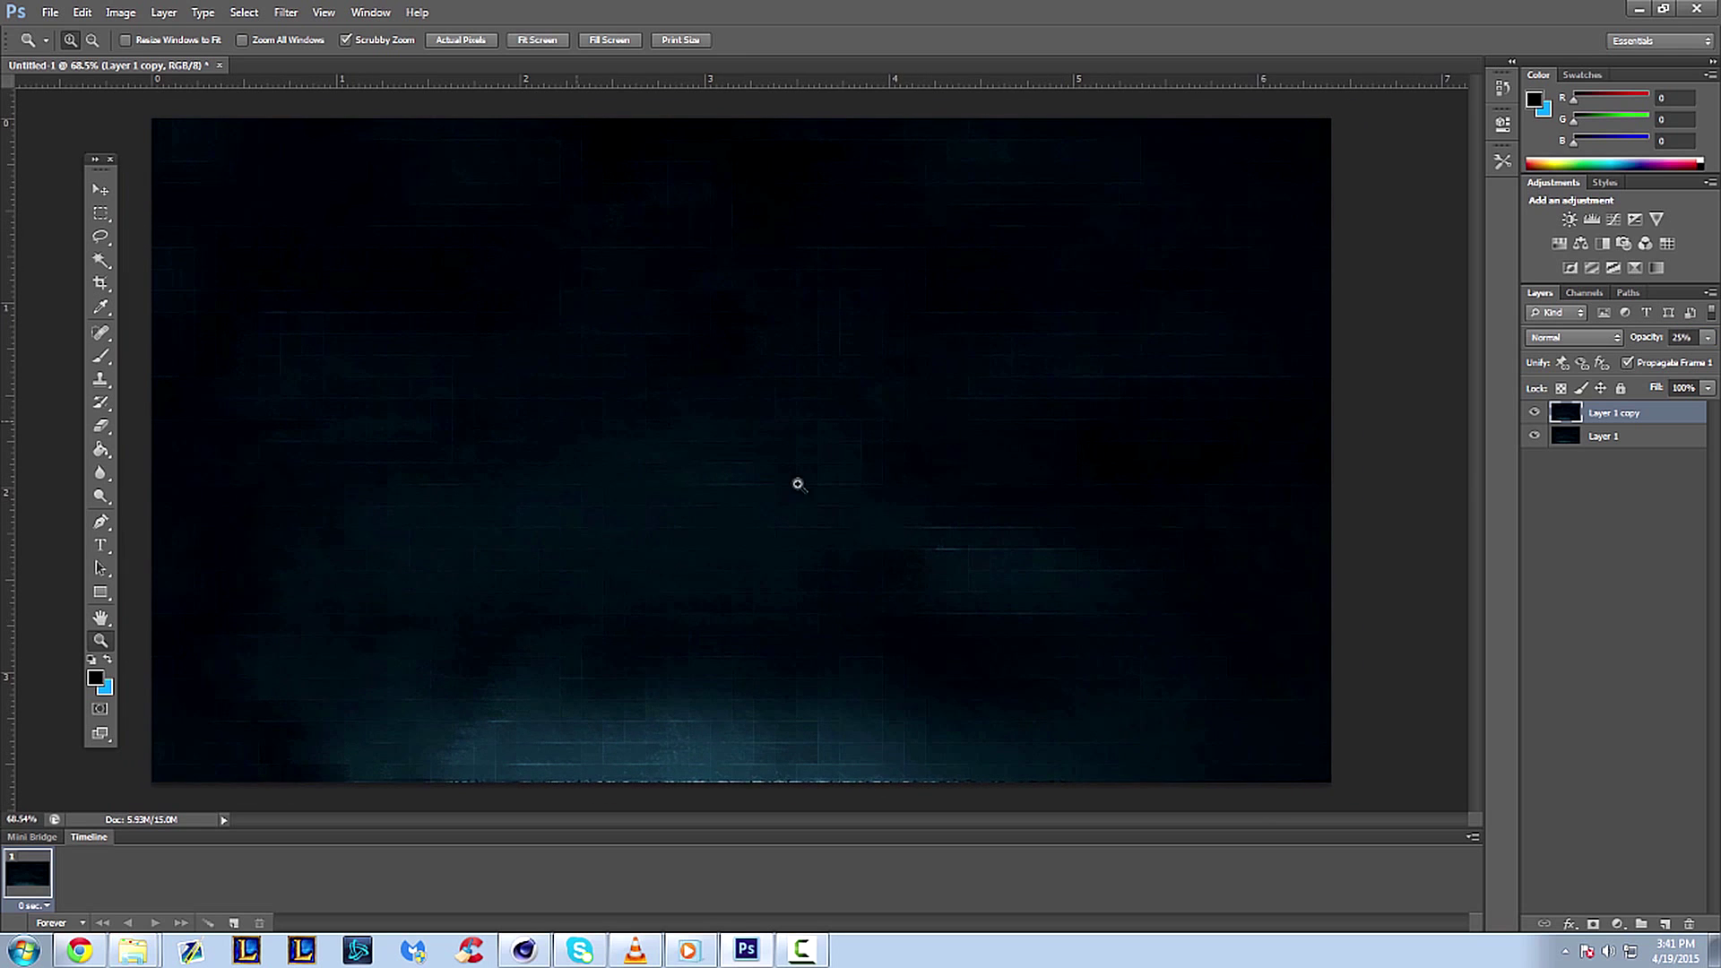
left_click_drag(884, 546, 869, 546)
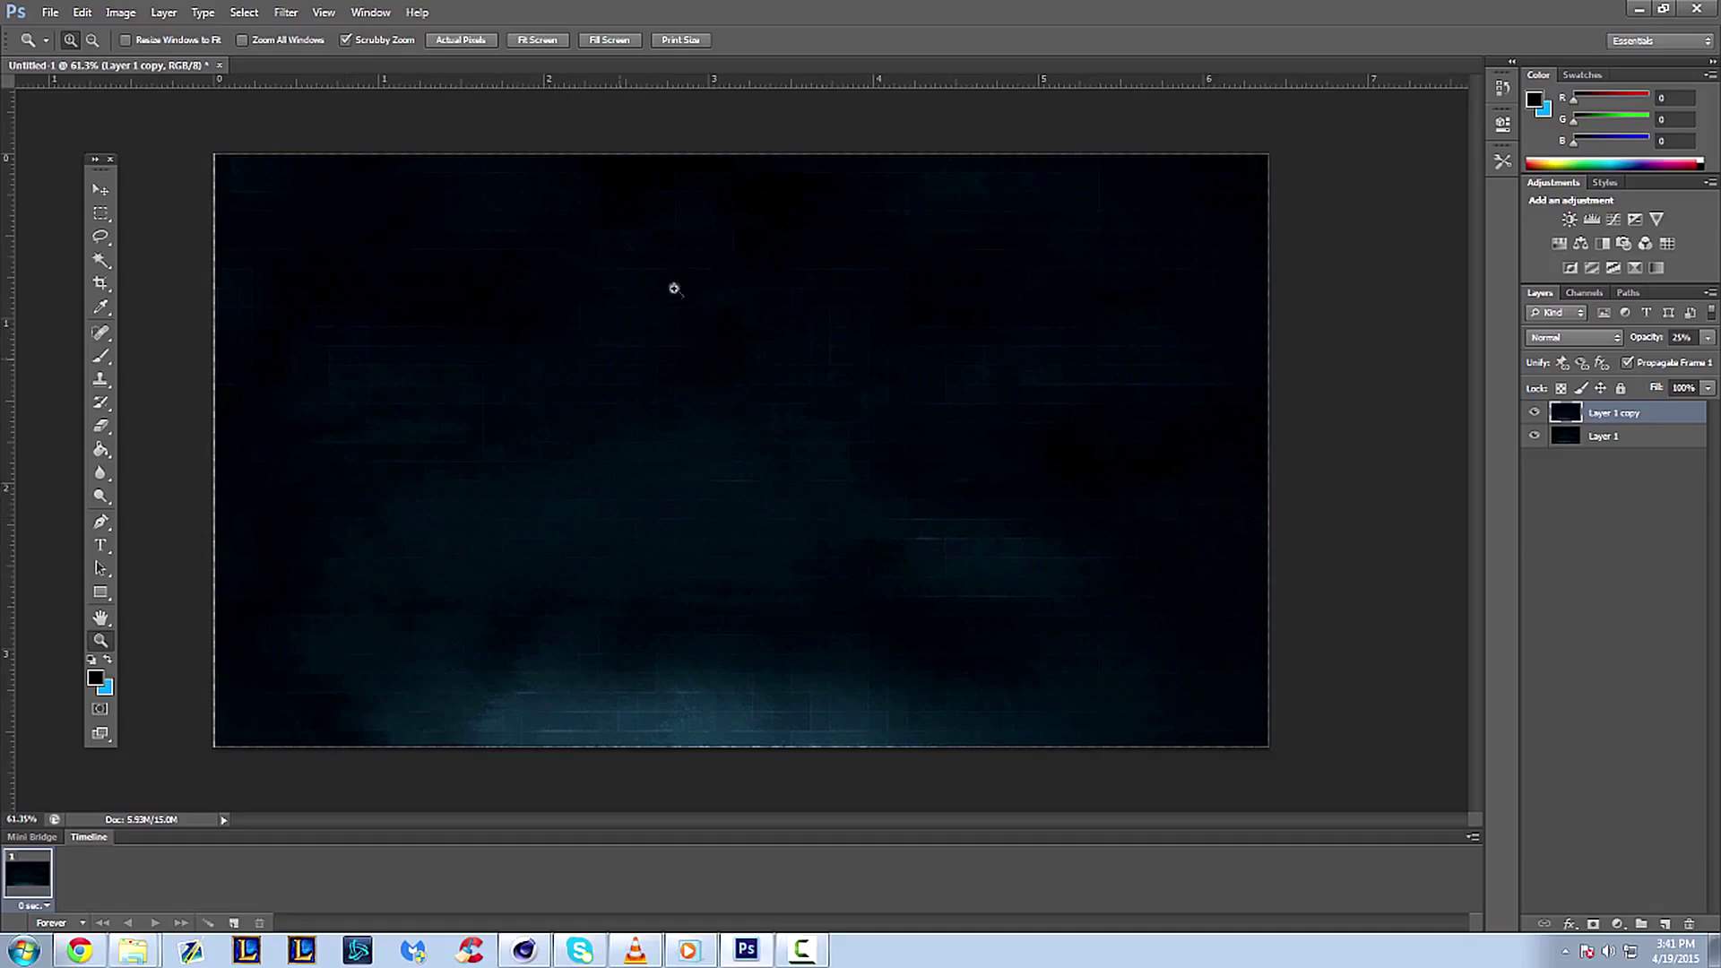
left_click_drag(674, 289, 610, 409)
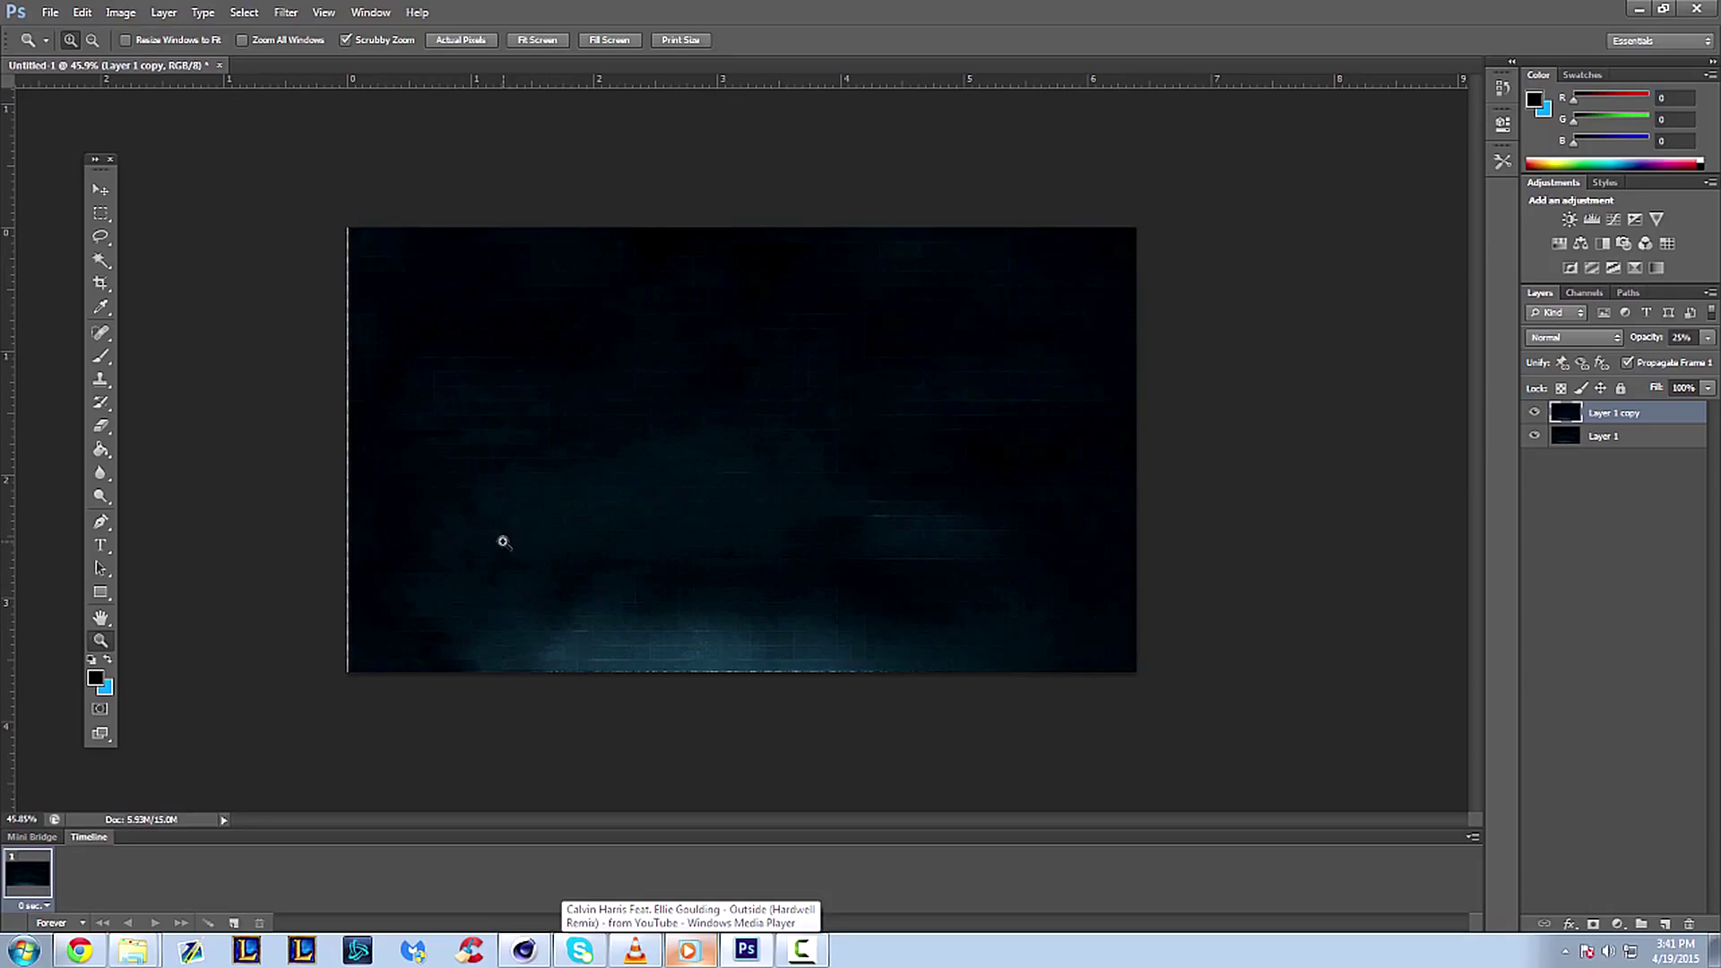
left_click_drag(740, 430, 807, 407)
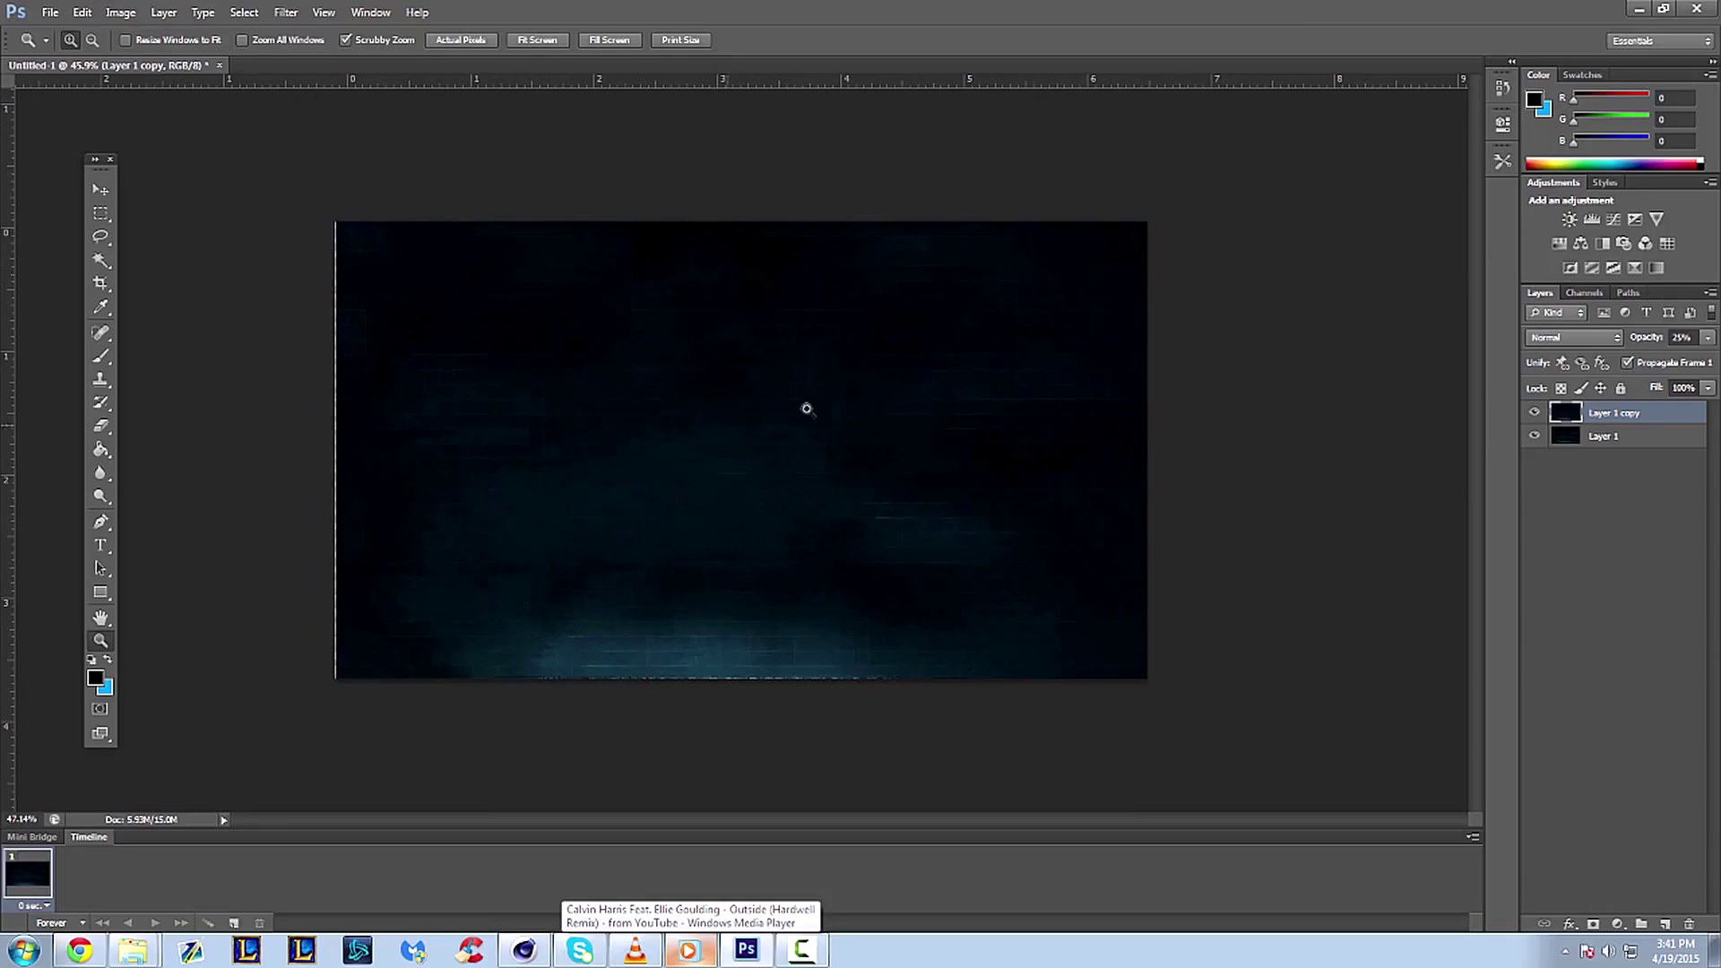
- Merge Layer 1 and Layer 1 copy into a single layer
left_click(1644, 438)
left_click(1630, 414, "shift")
right_click(1630, 414)
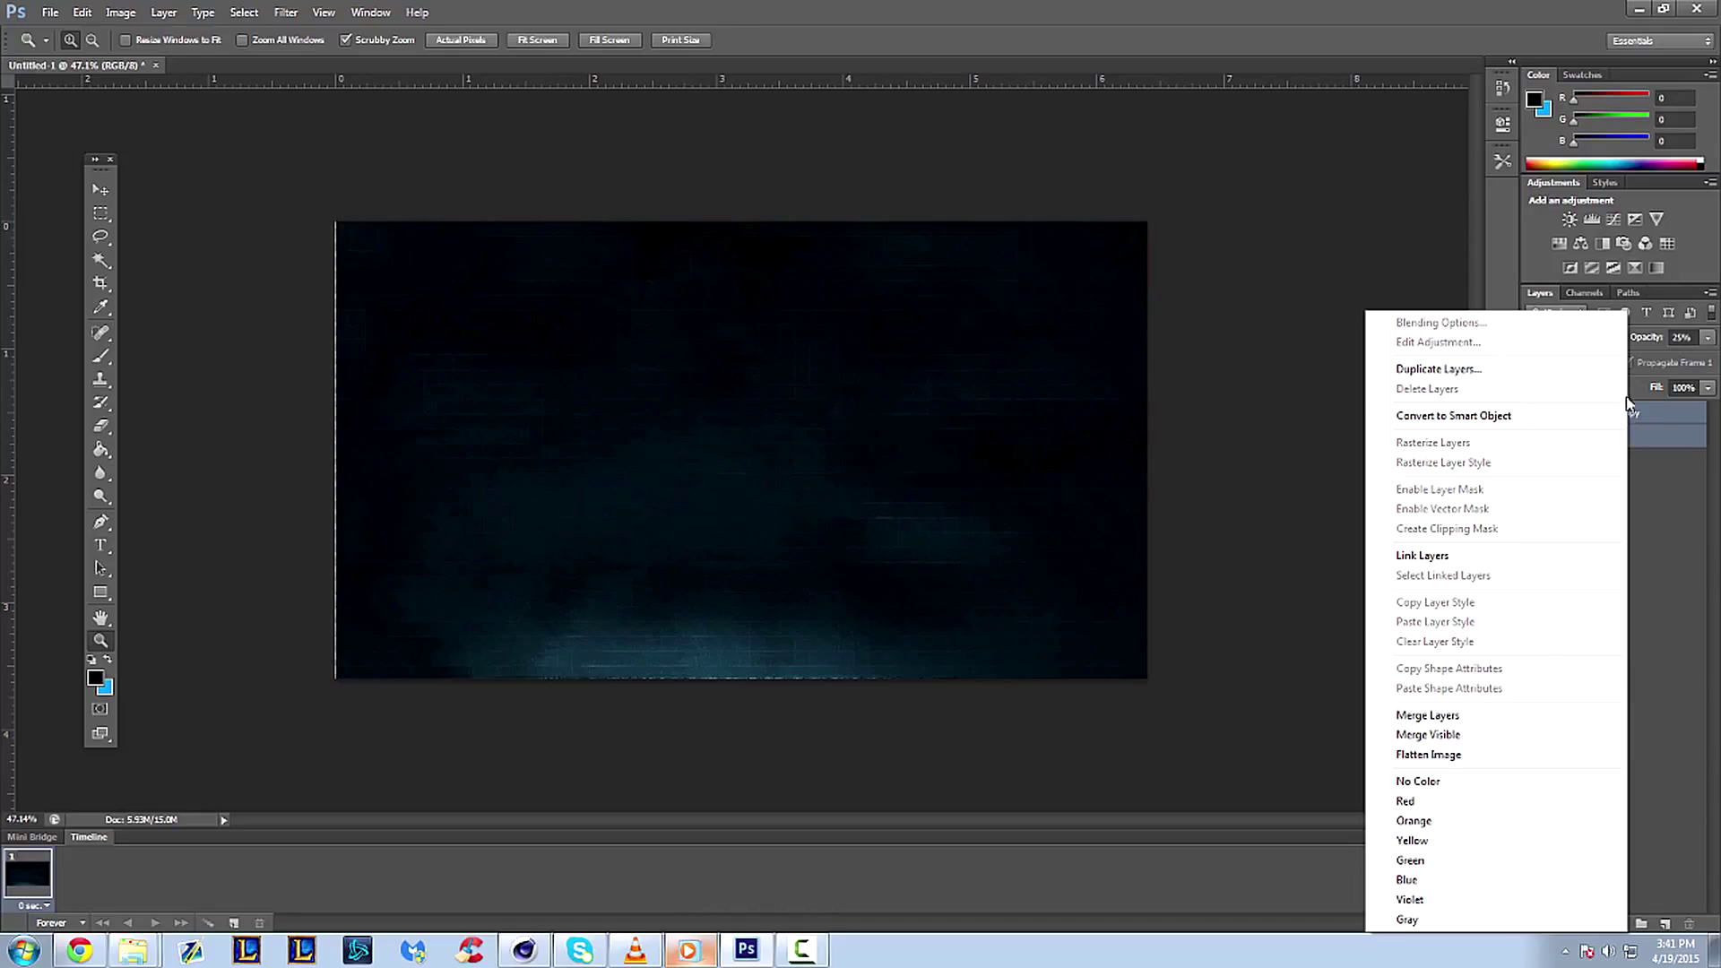
left_click(1445, 715)
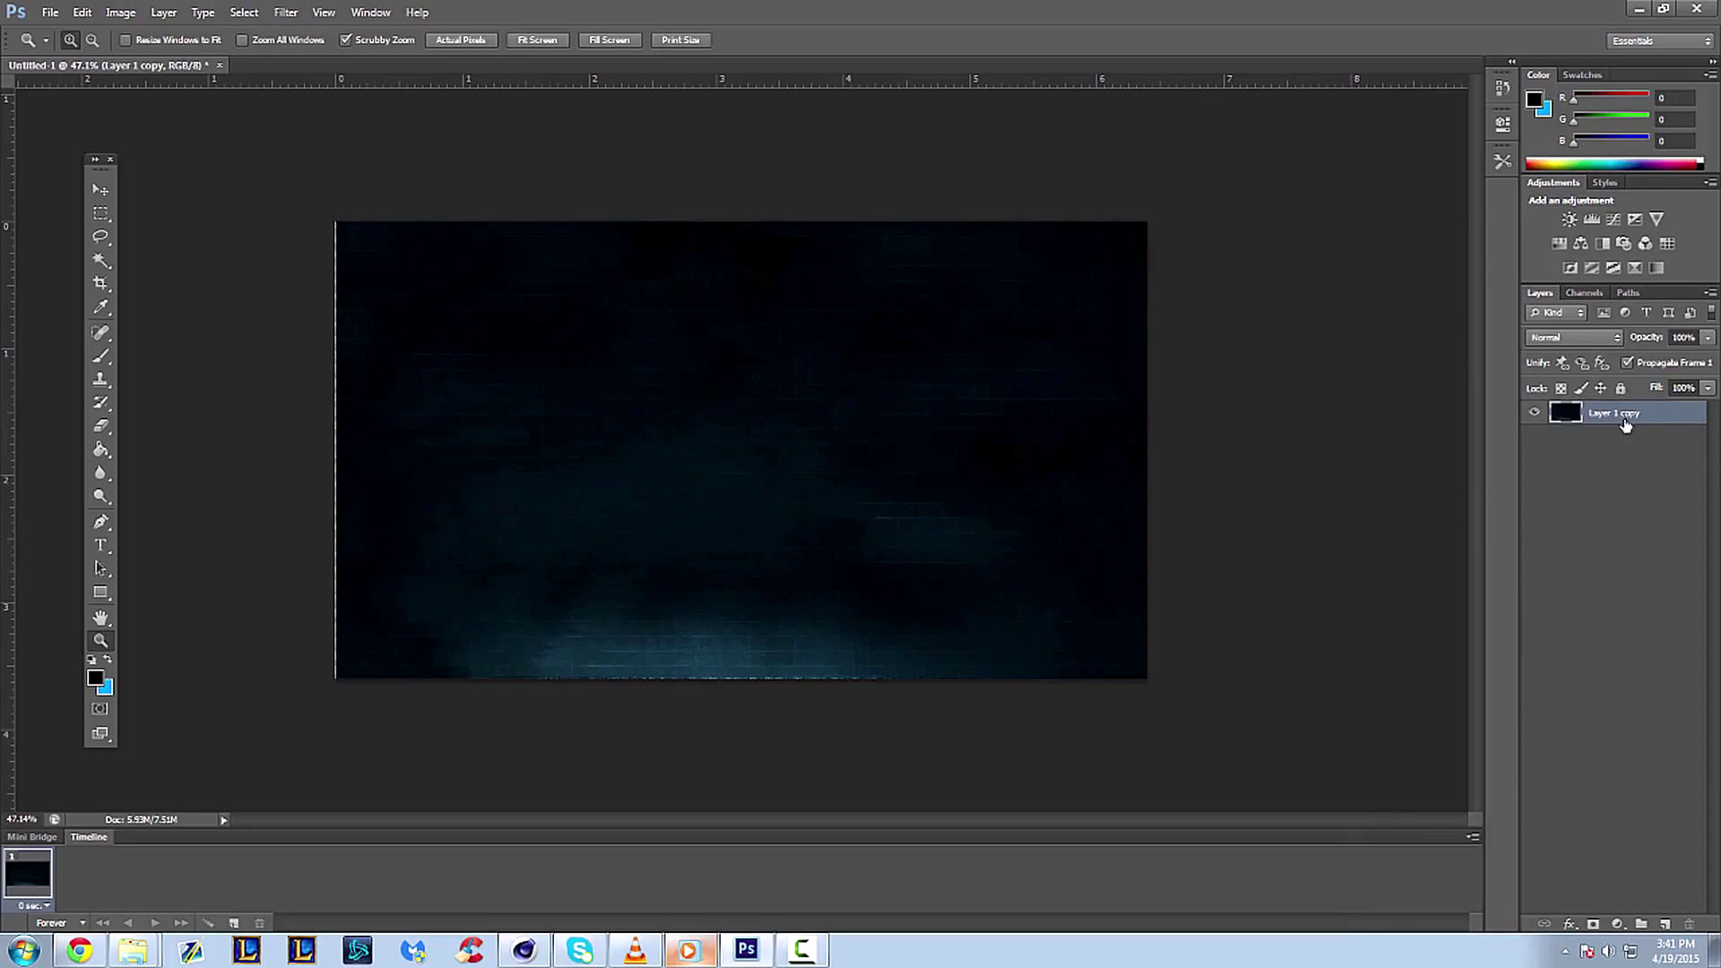
- Open the merged layer in the Magic Bullet PhotoLooks filter and remove all the preset tools from the tool chain
left_click(285, 12)
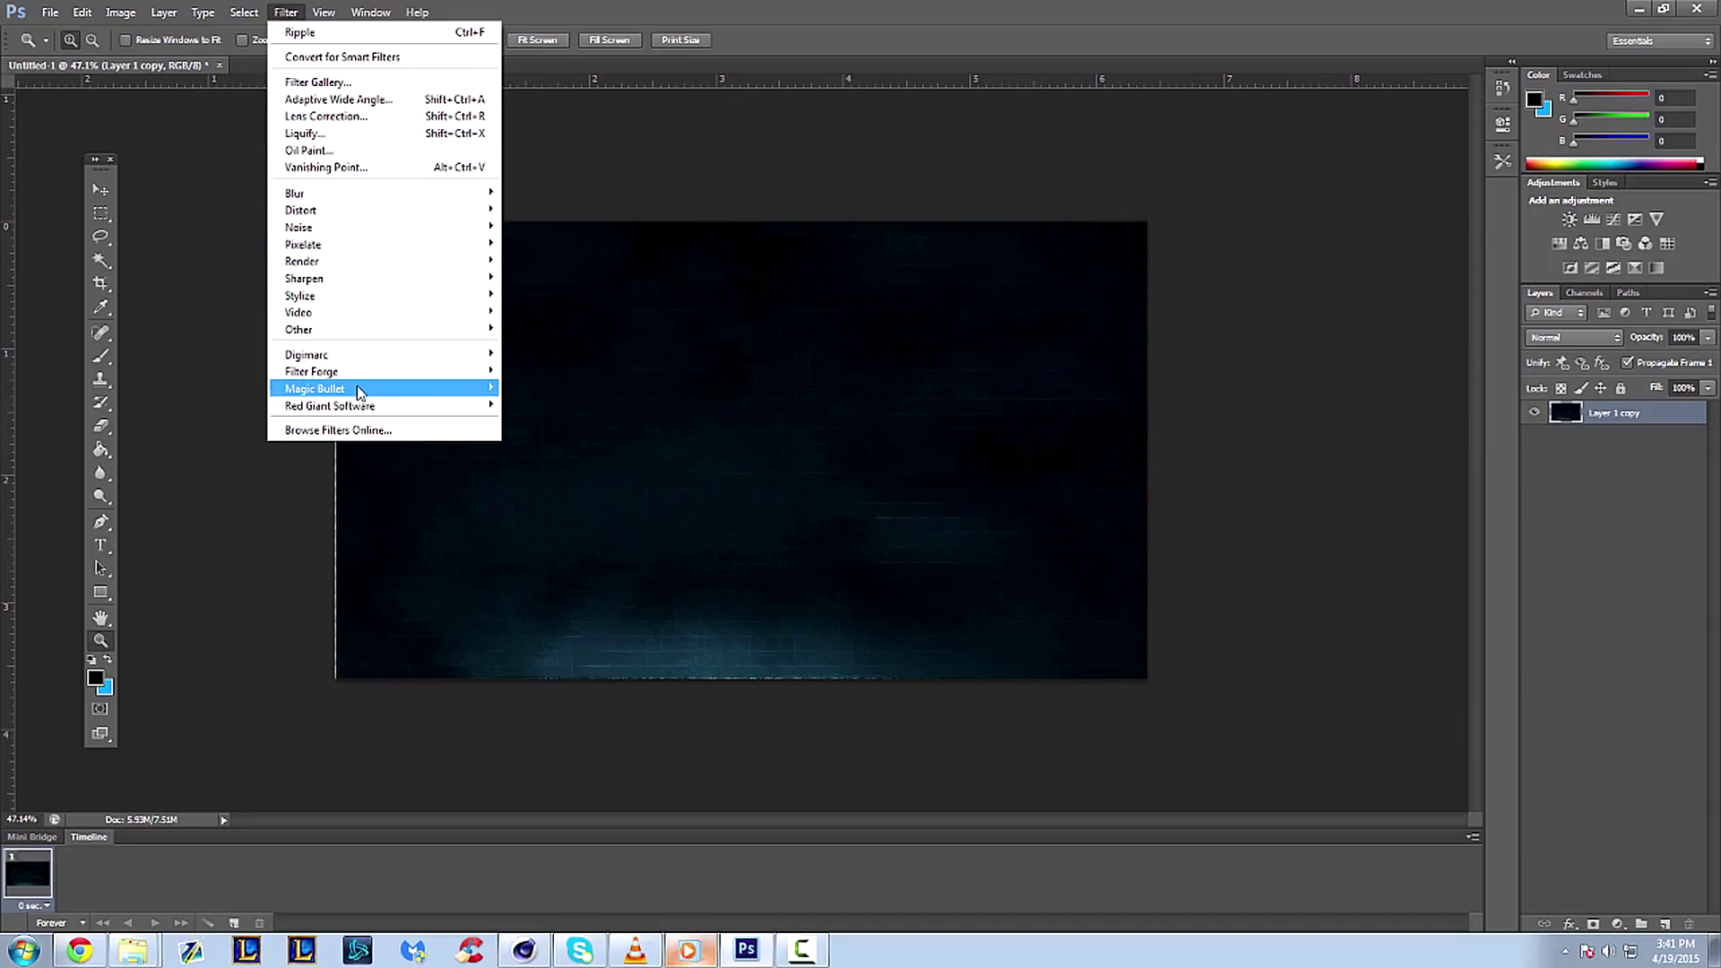
mouse_move(470, 396)
left_click(529, 388)
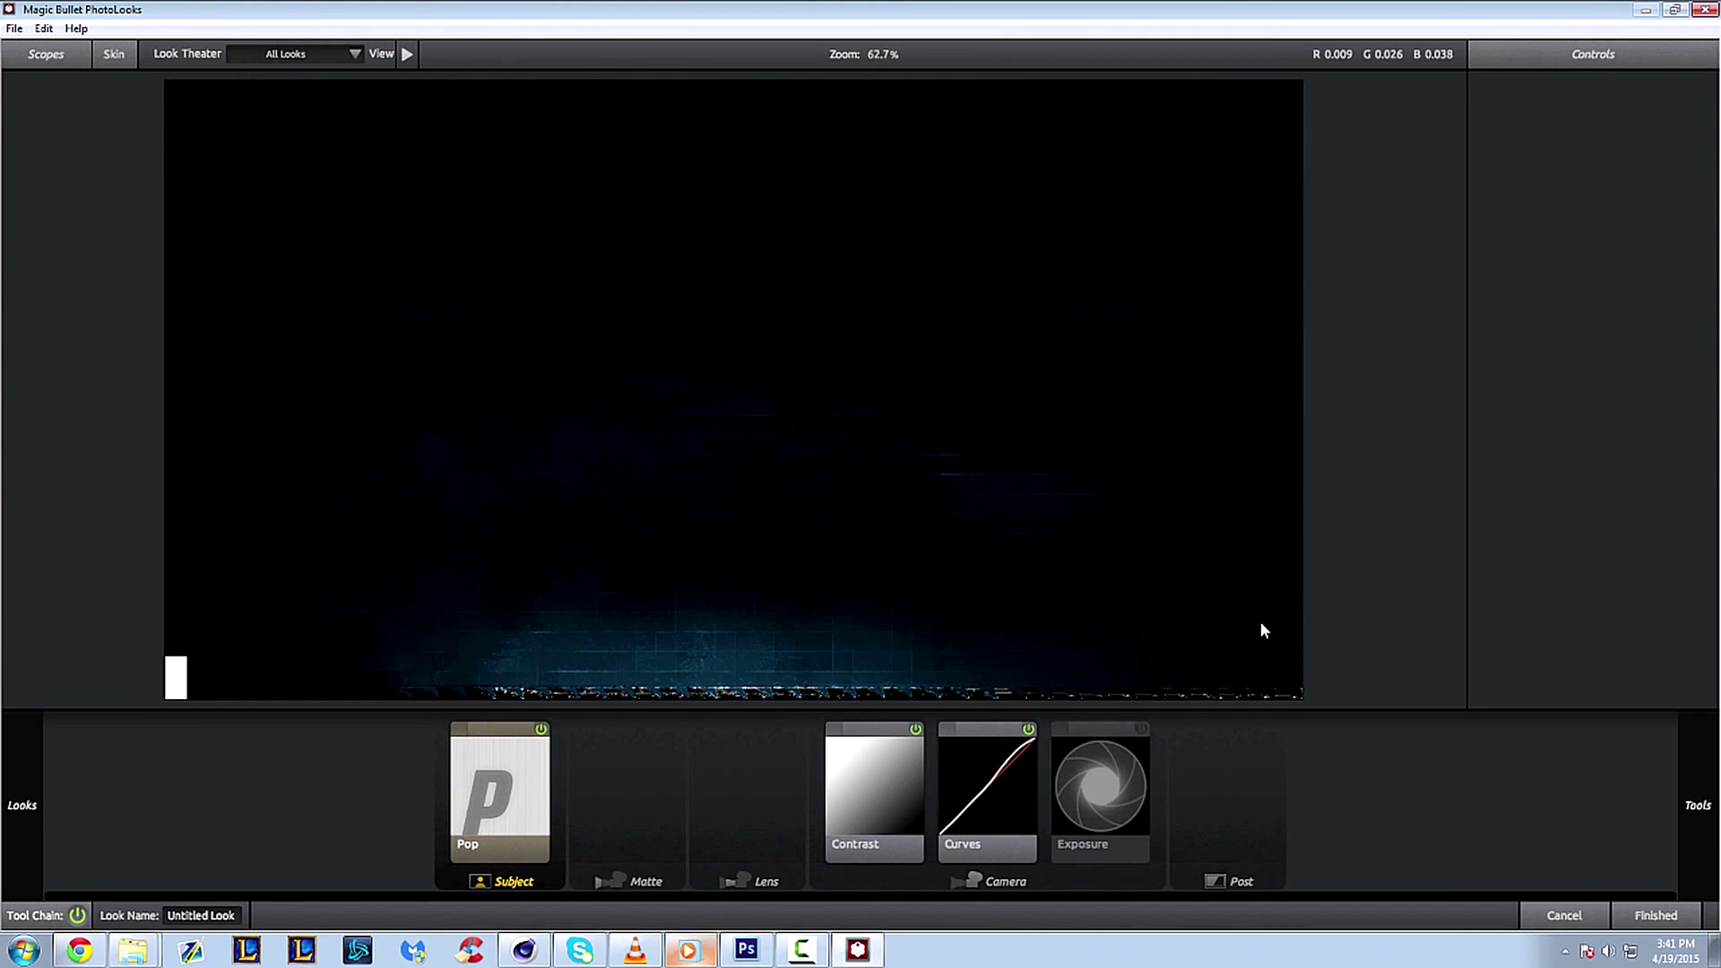
left_click(471, 787)
key("Delete")
key("Delete")
key("Delete")
key("Delete")
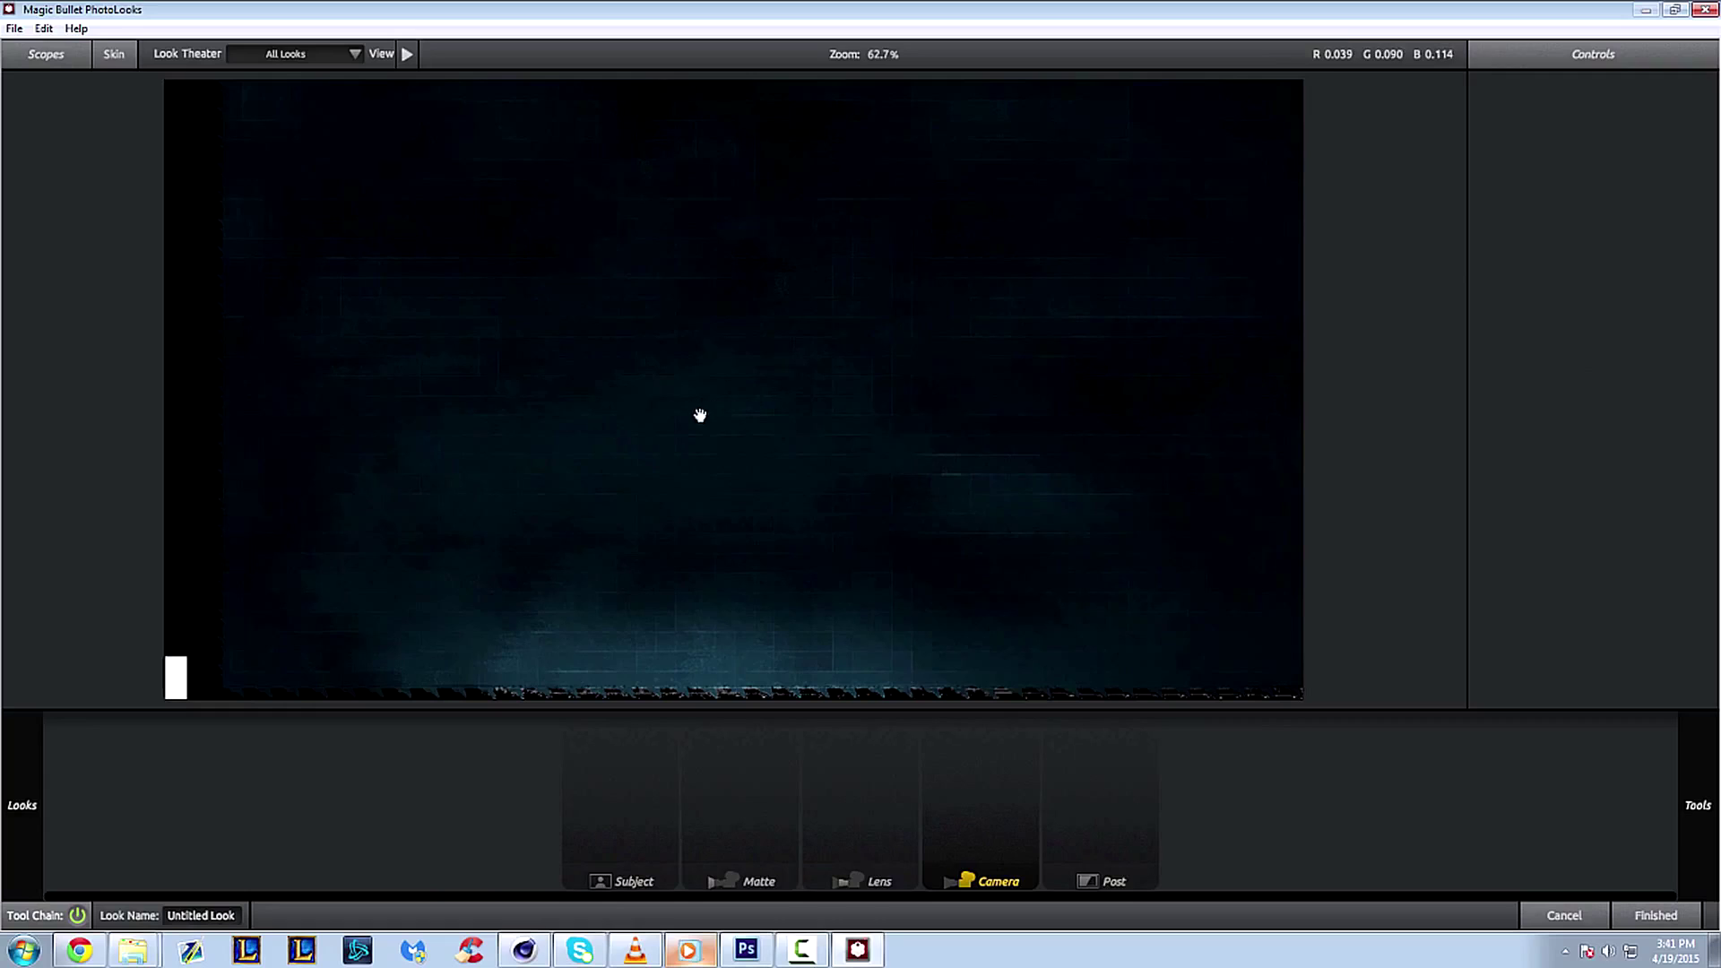
- Add a Vignette to the Lens stage and widen its radius to about 1.354
scroll(727, 415, "down", 2)
scroll(744, 412, "up", 1)
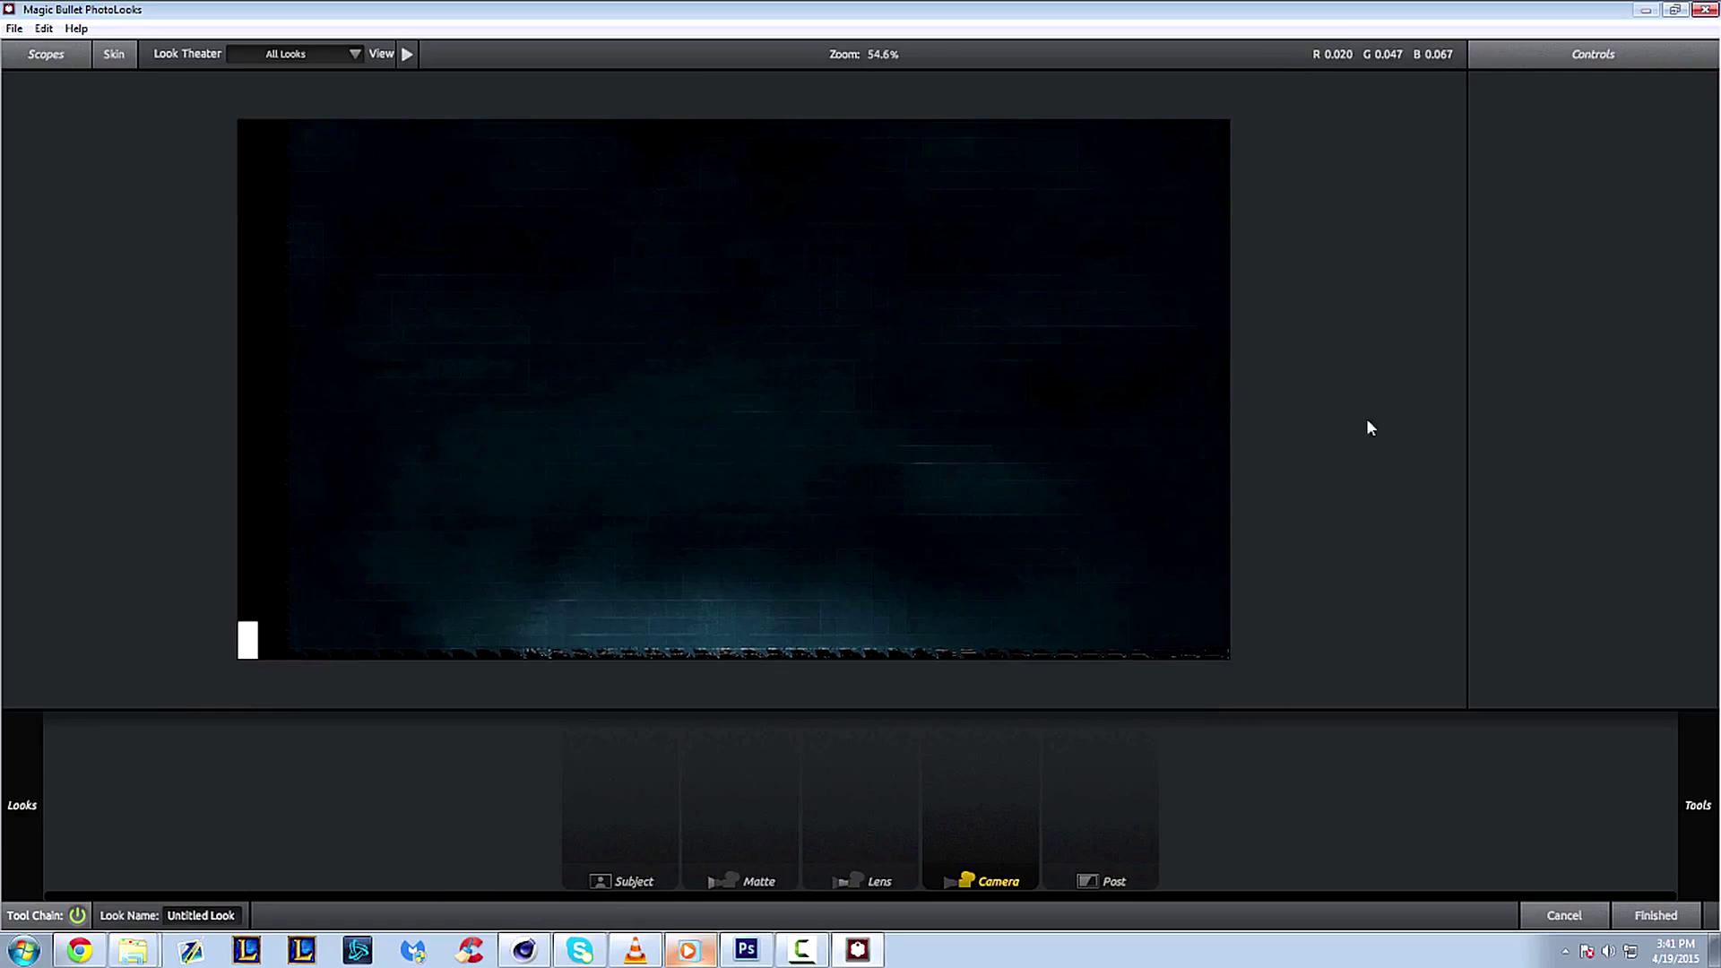
mouse_move(1699, 805)
scroll(1427, 378, "down", 1)
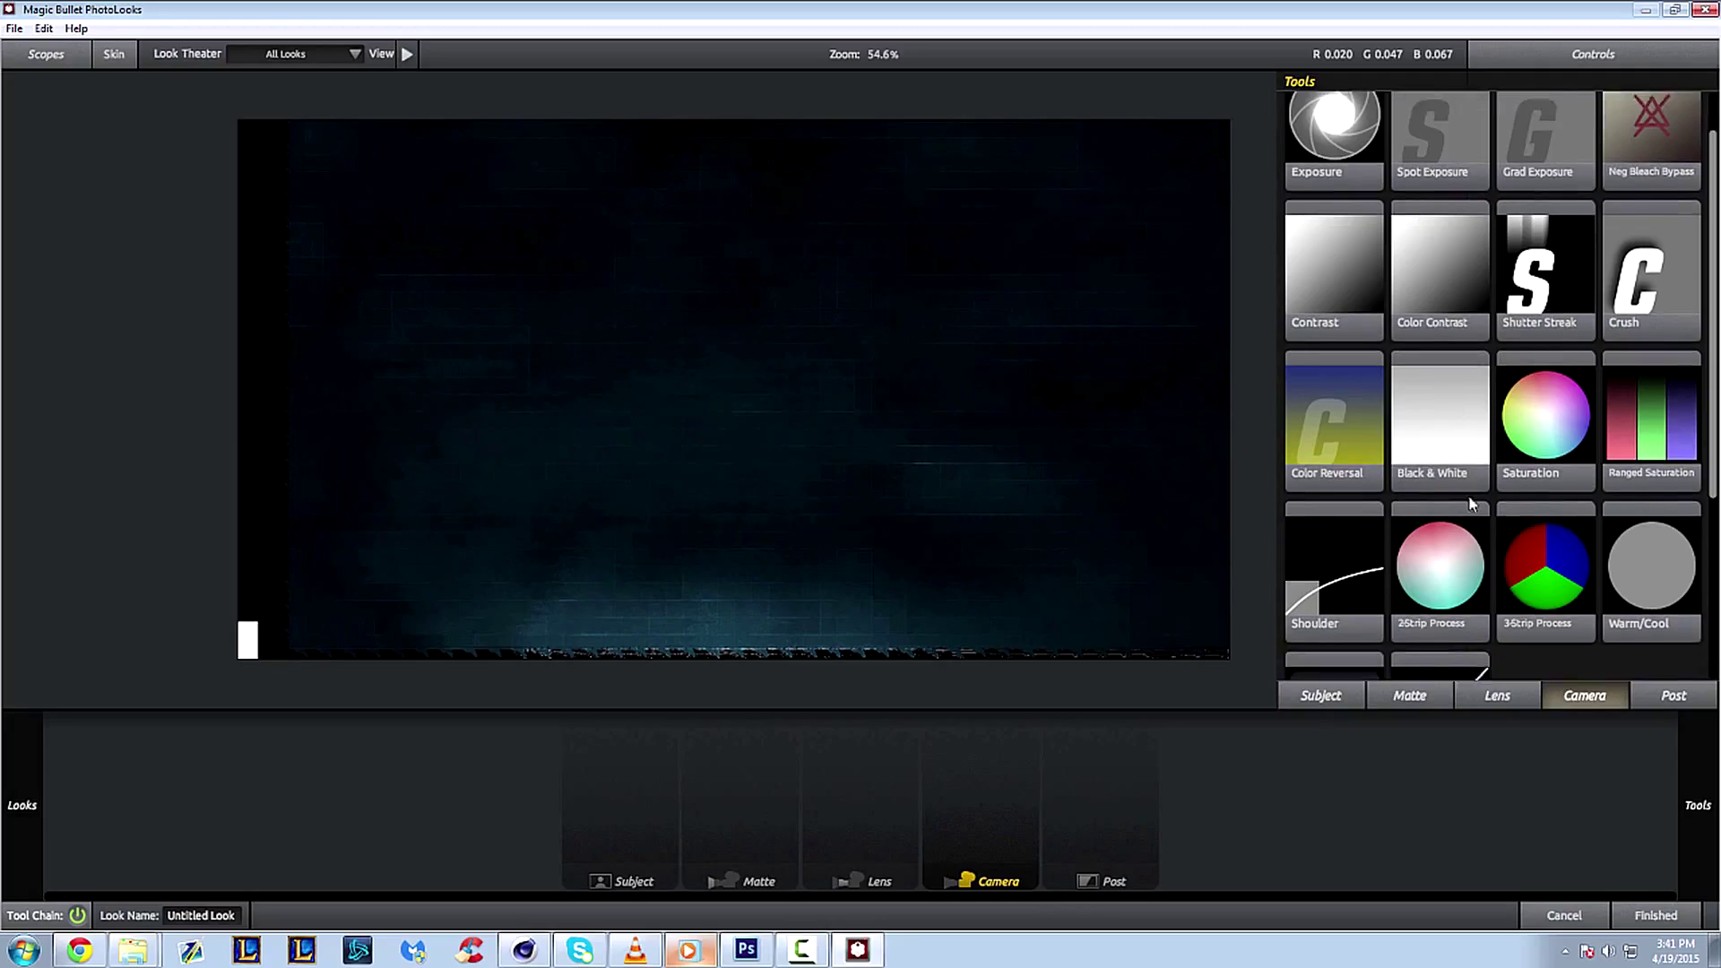
left_click(1481, 697)
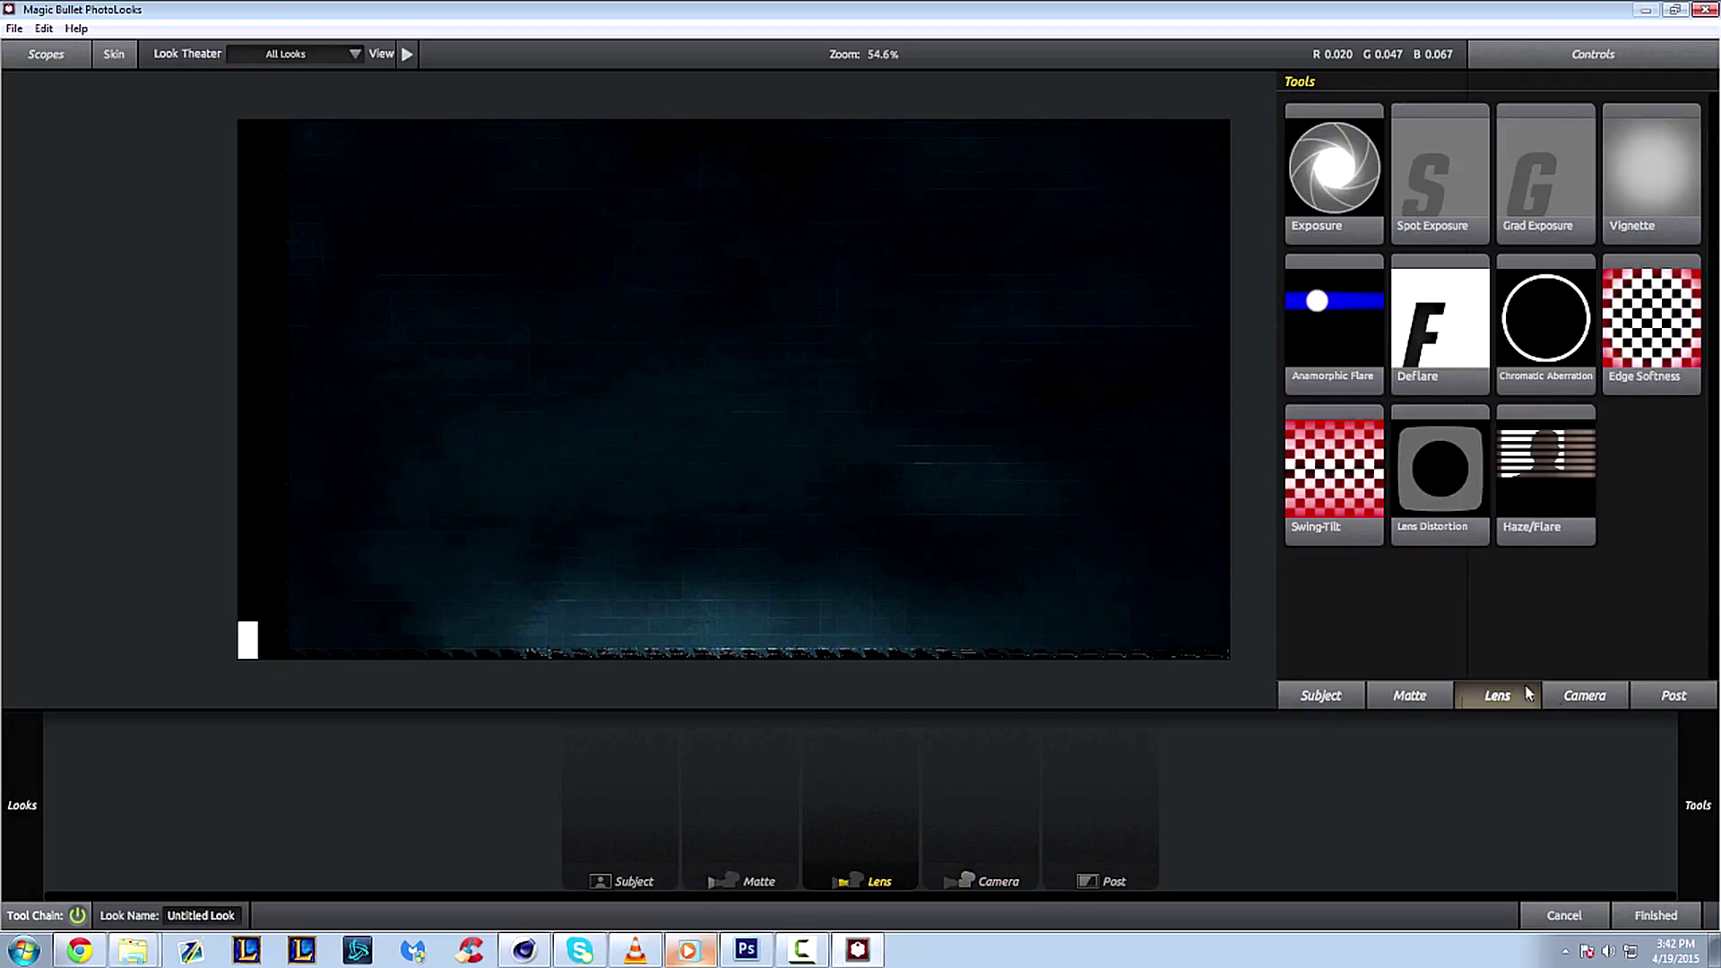
left_click_drag(1652, 170, 772, 326)
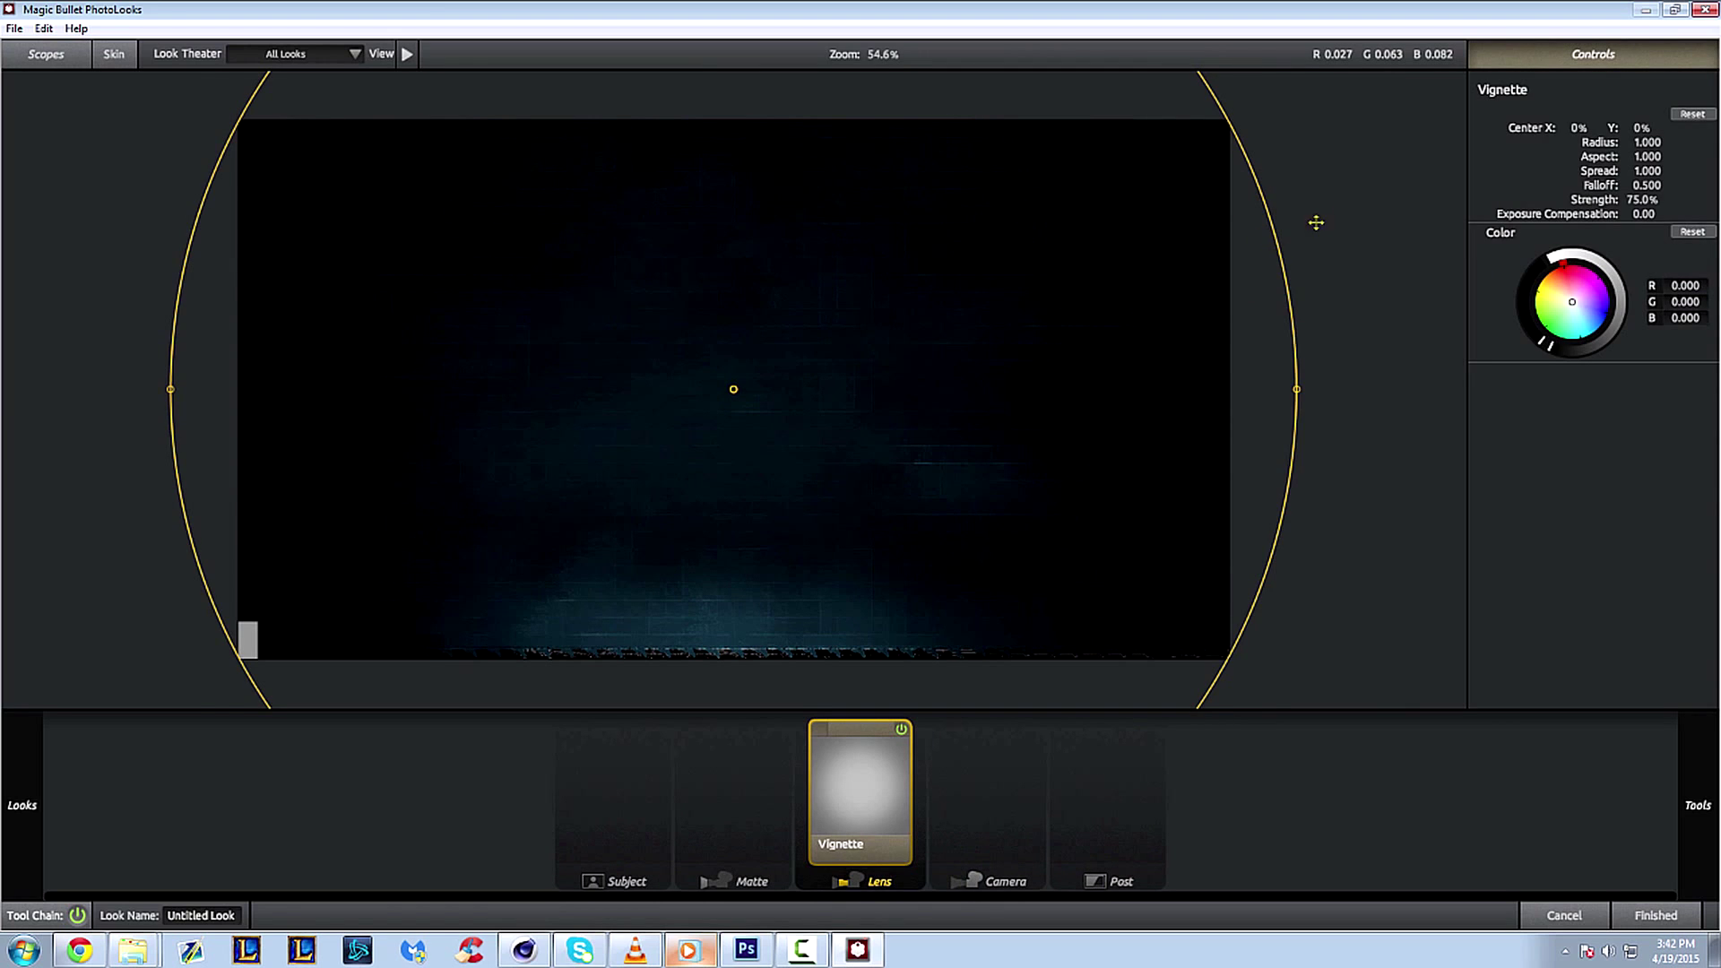
left_click_drag(1316, 222, 1412, 176)
scroll(1172, 245, "down", 2)
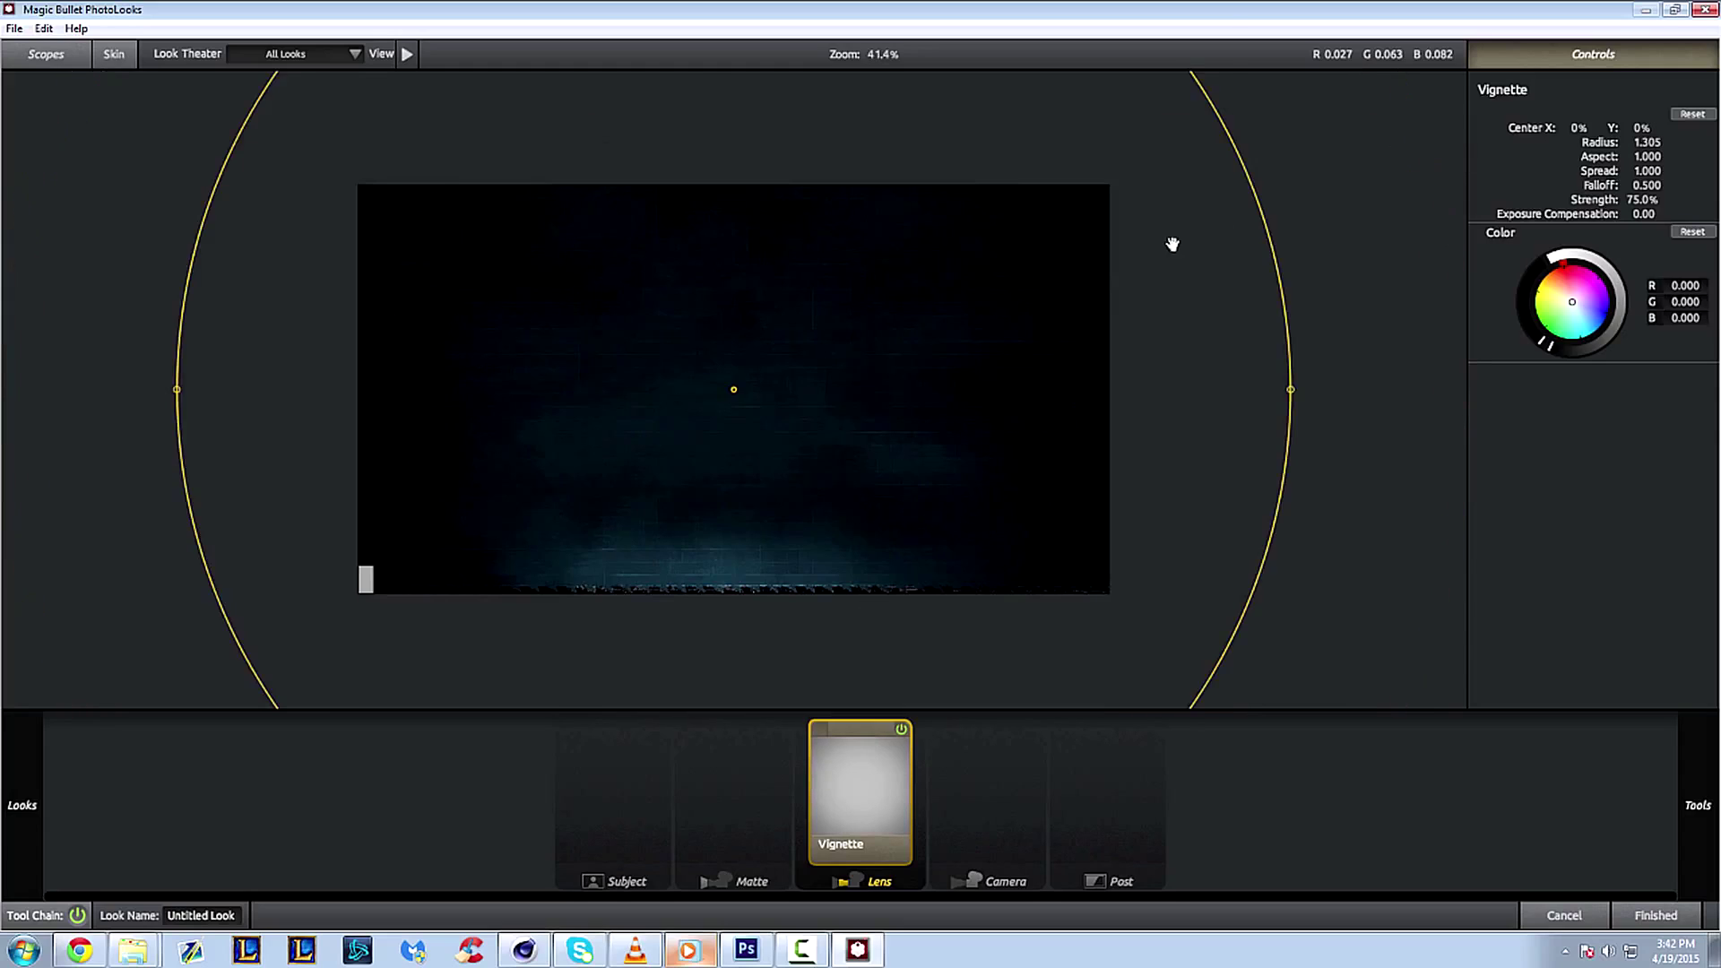
left_click_drag(1272, 231, 1301, 236)
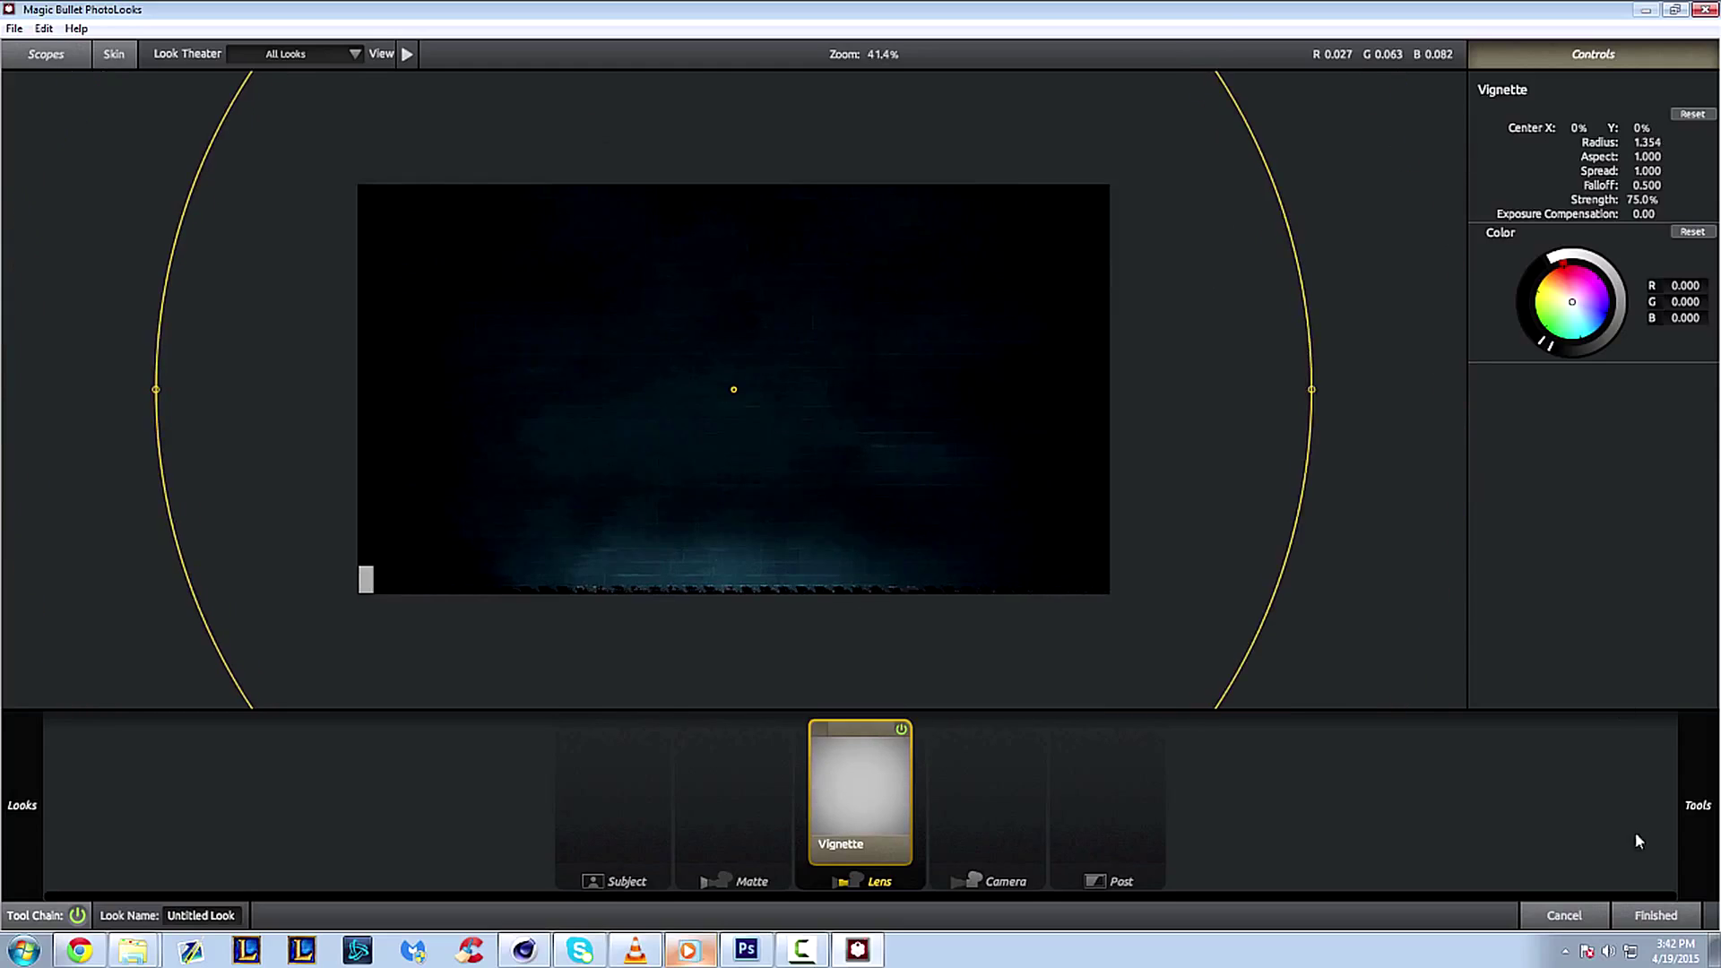
- Add Edge Softness to the Lens stage and adjust its inner ring to a spread of about 0.167
mouse_move(1711, 800)
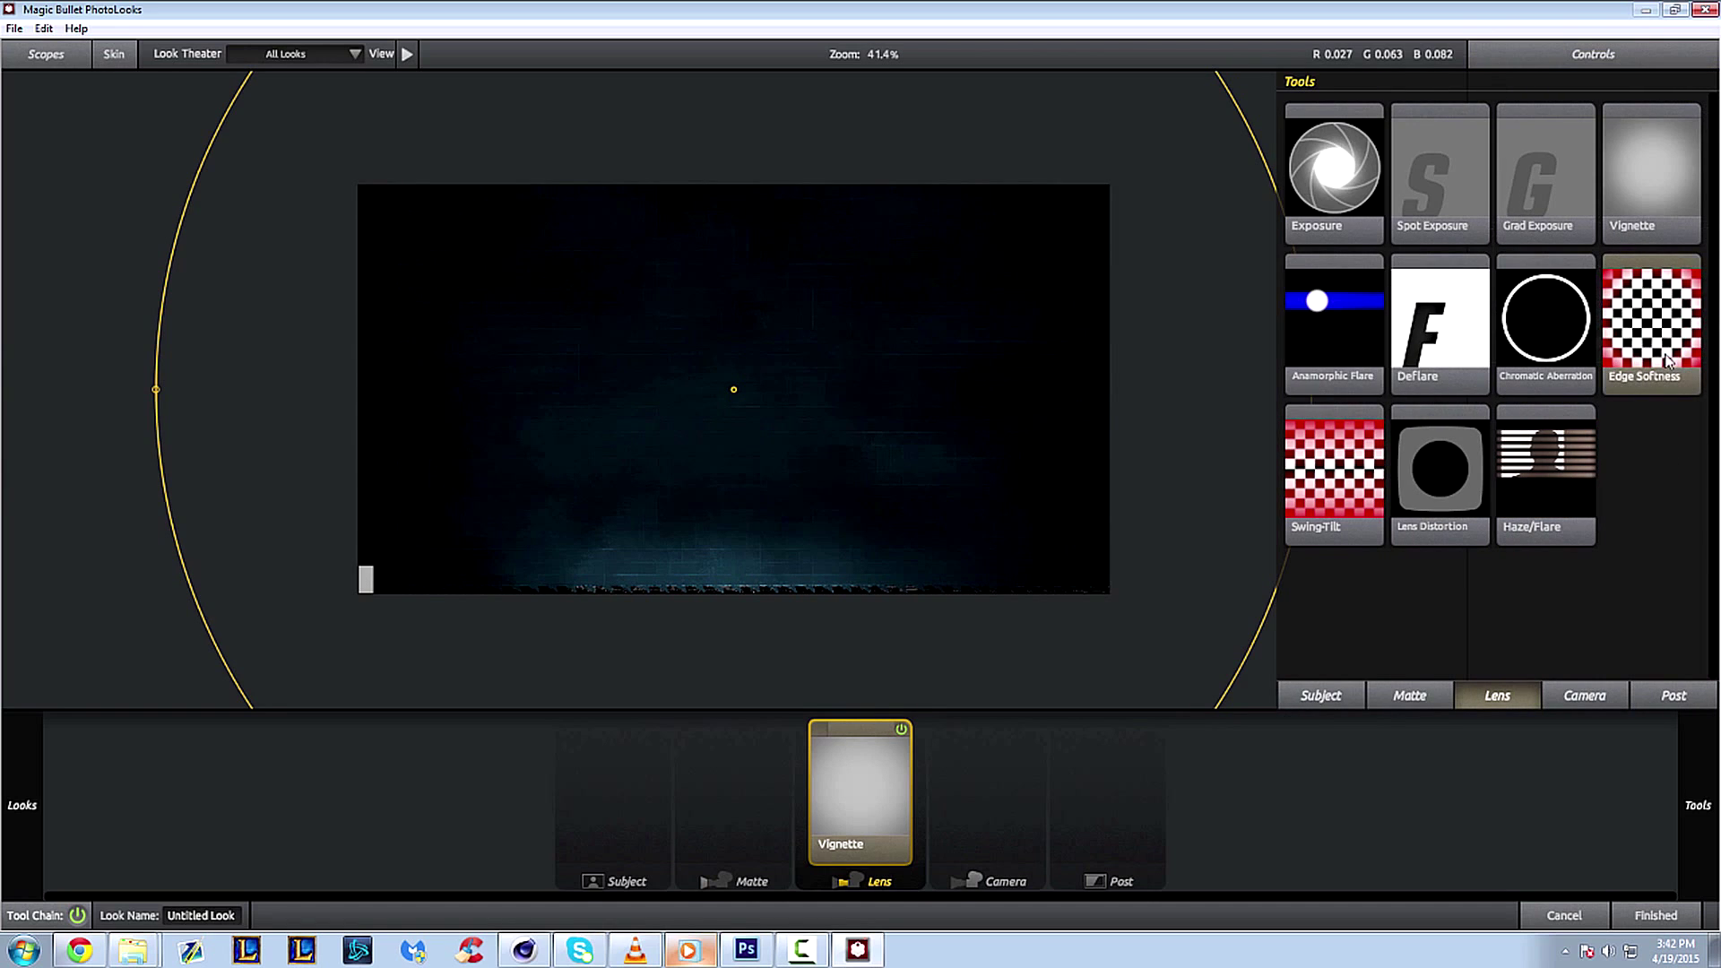
left_click_drag(1664, 386, 1256, 363)
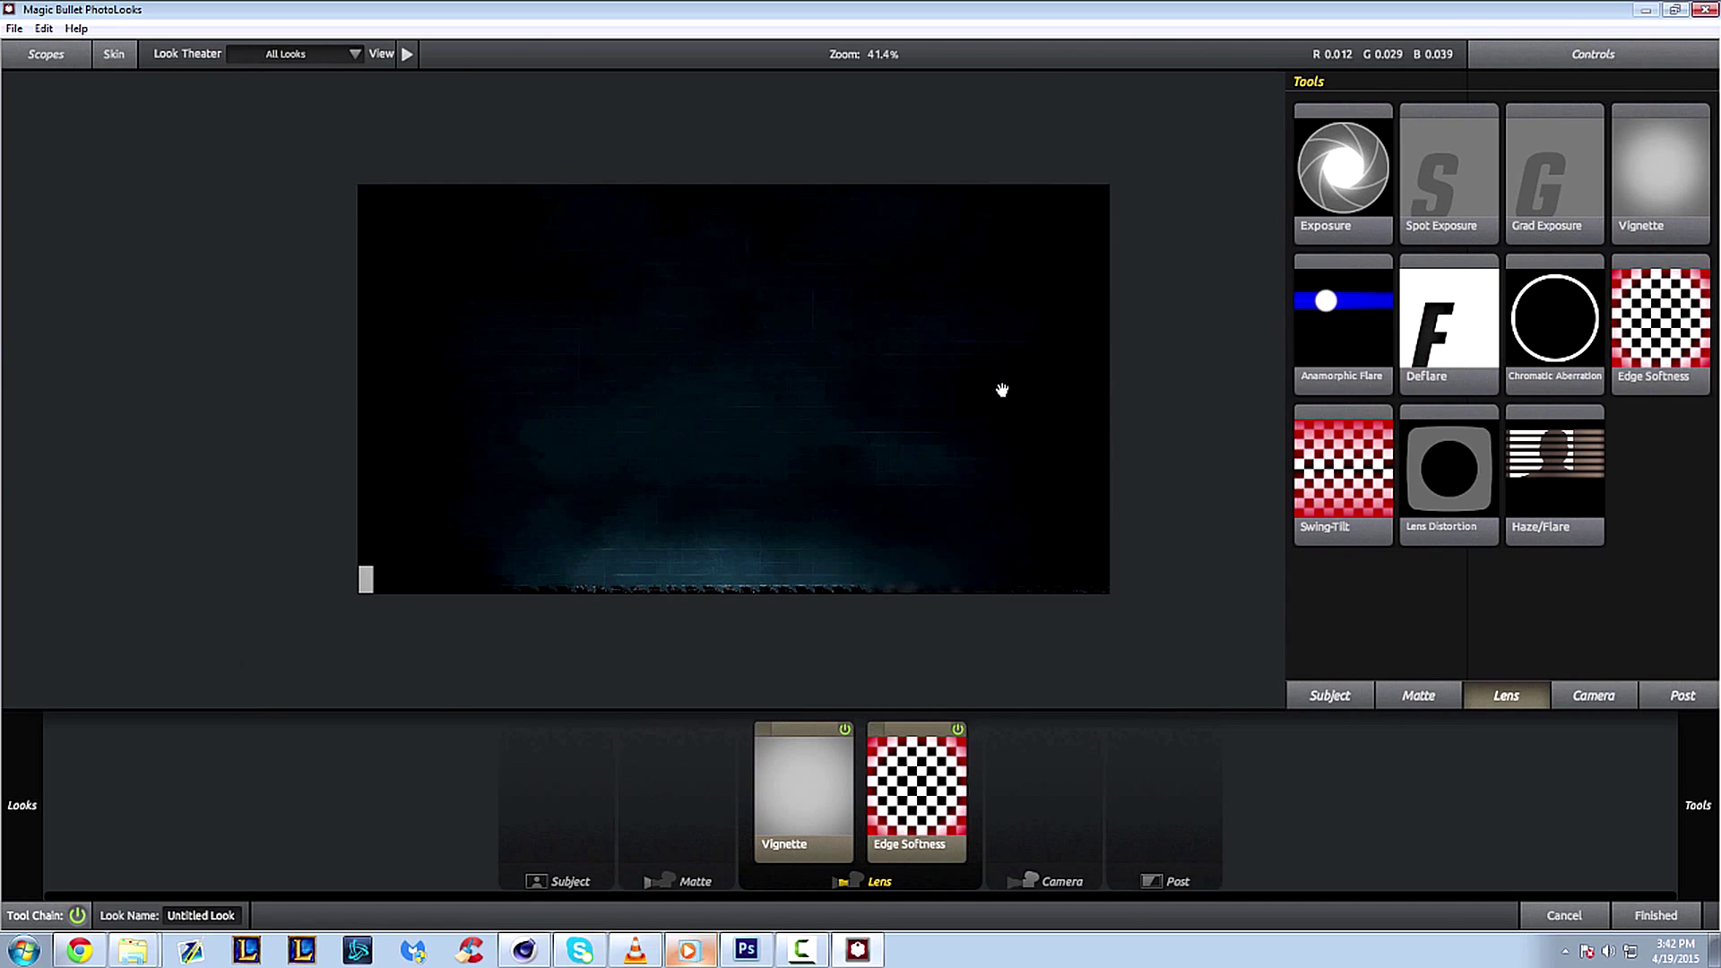
left_click_drag(936, 305, 1062, 248)
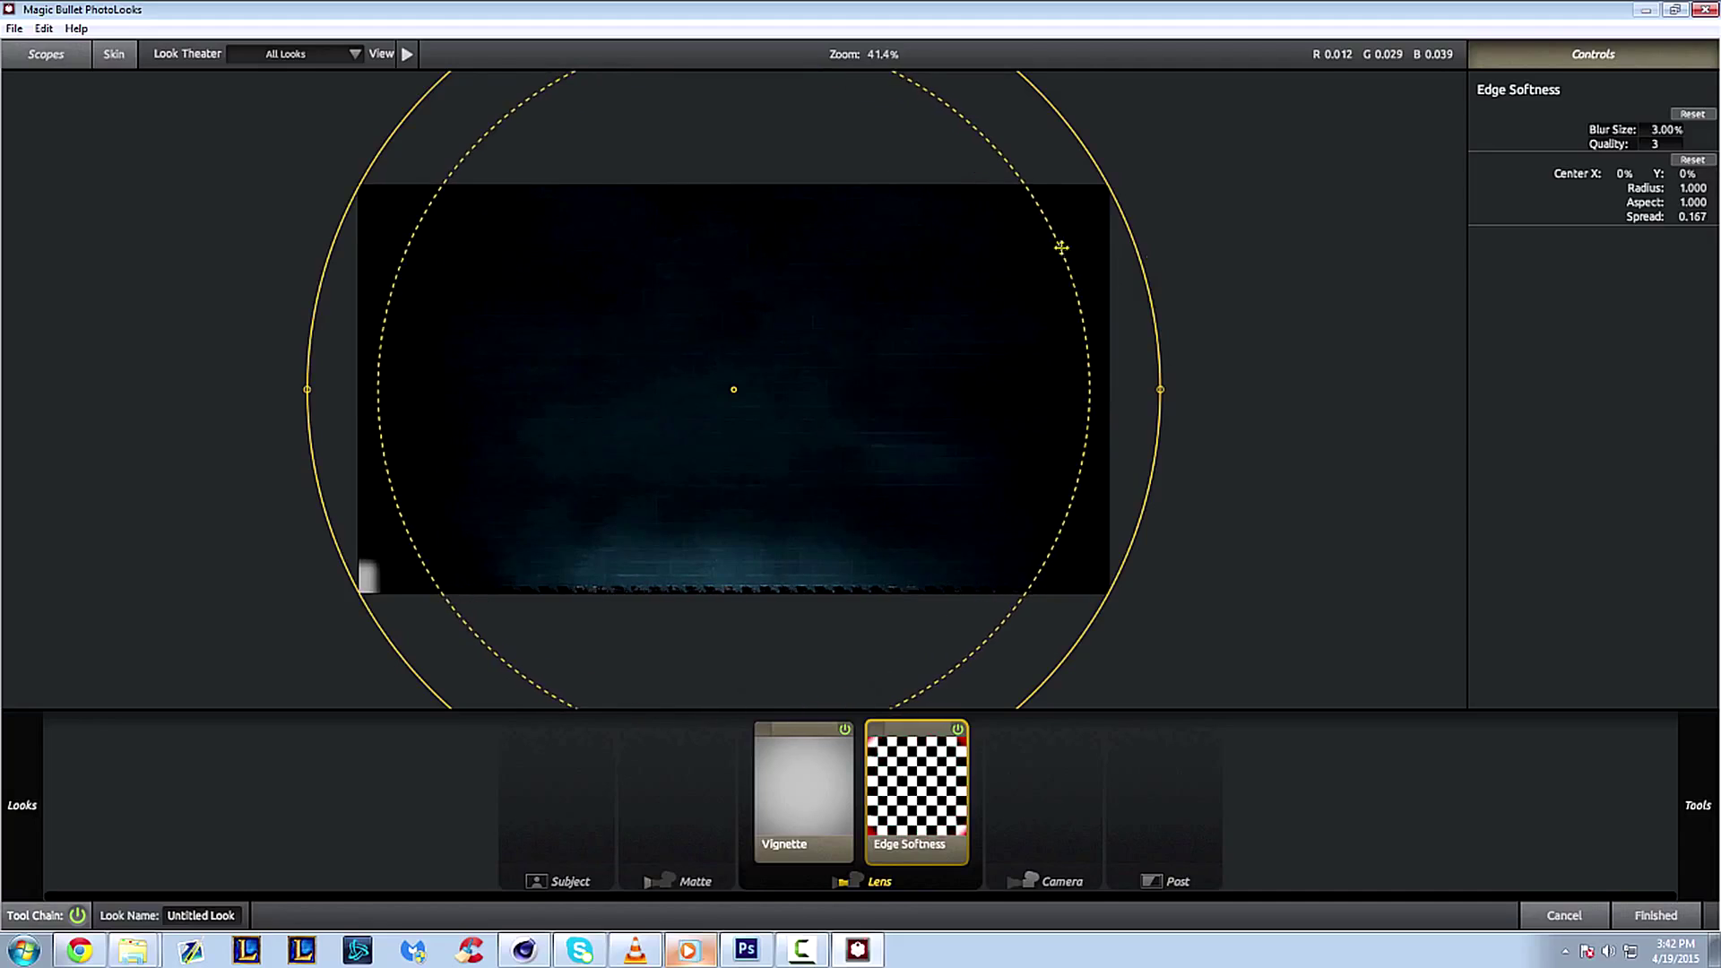
- Add a Contrast tool to the Subject stage and set its contrast to 0.3
mouse_move(1717, 394)
left_click(1425, 695)
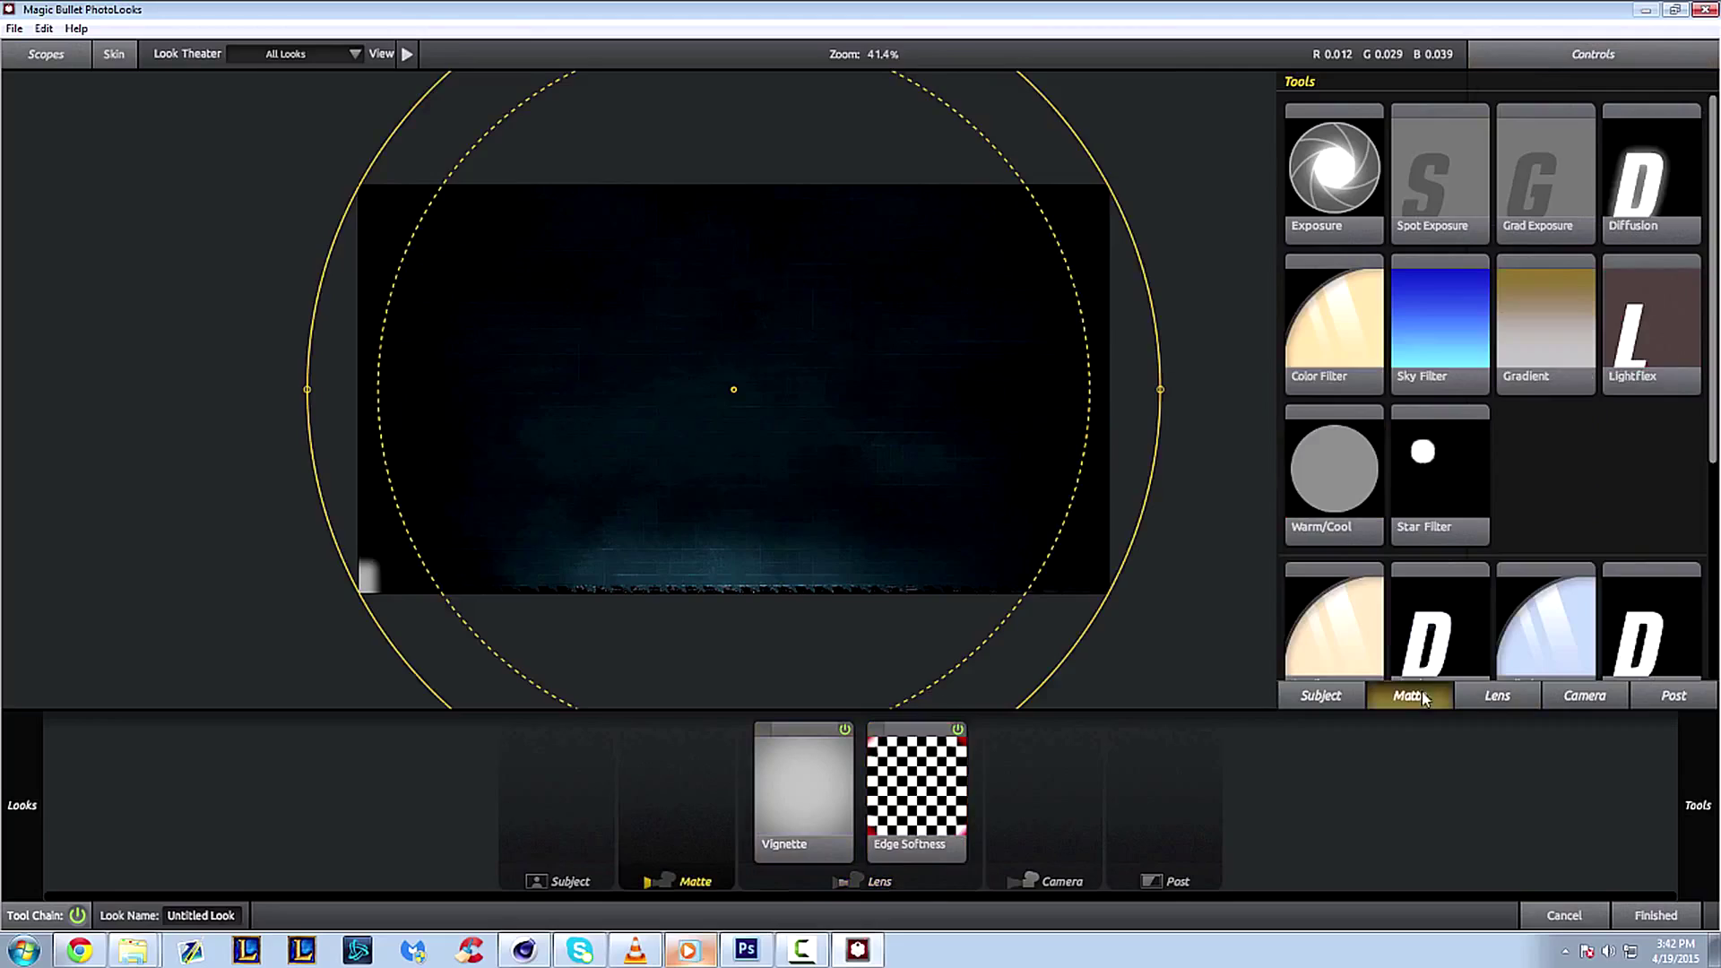
scroll(1498, 508, "down", 1)
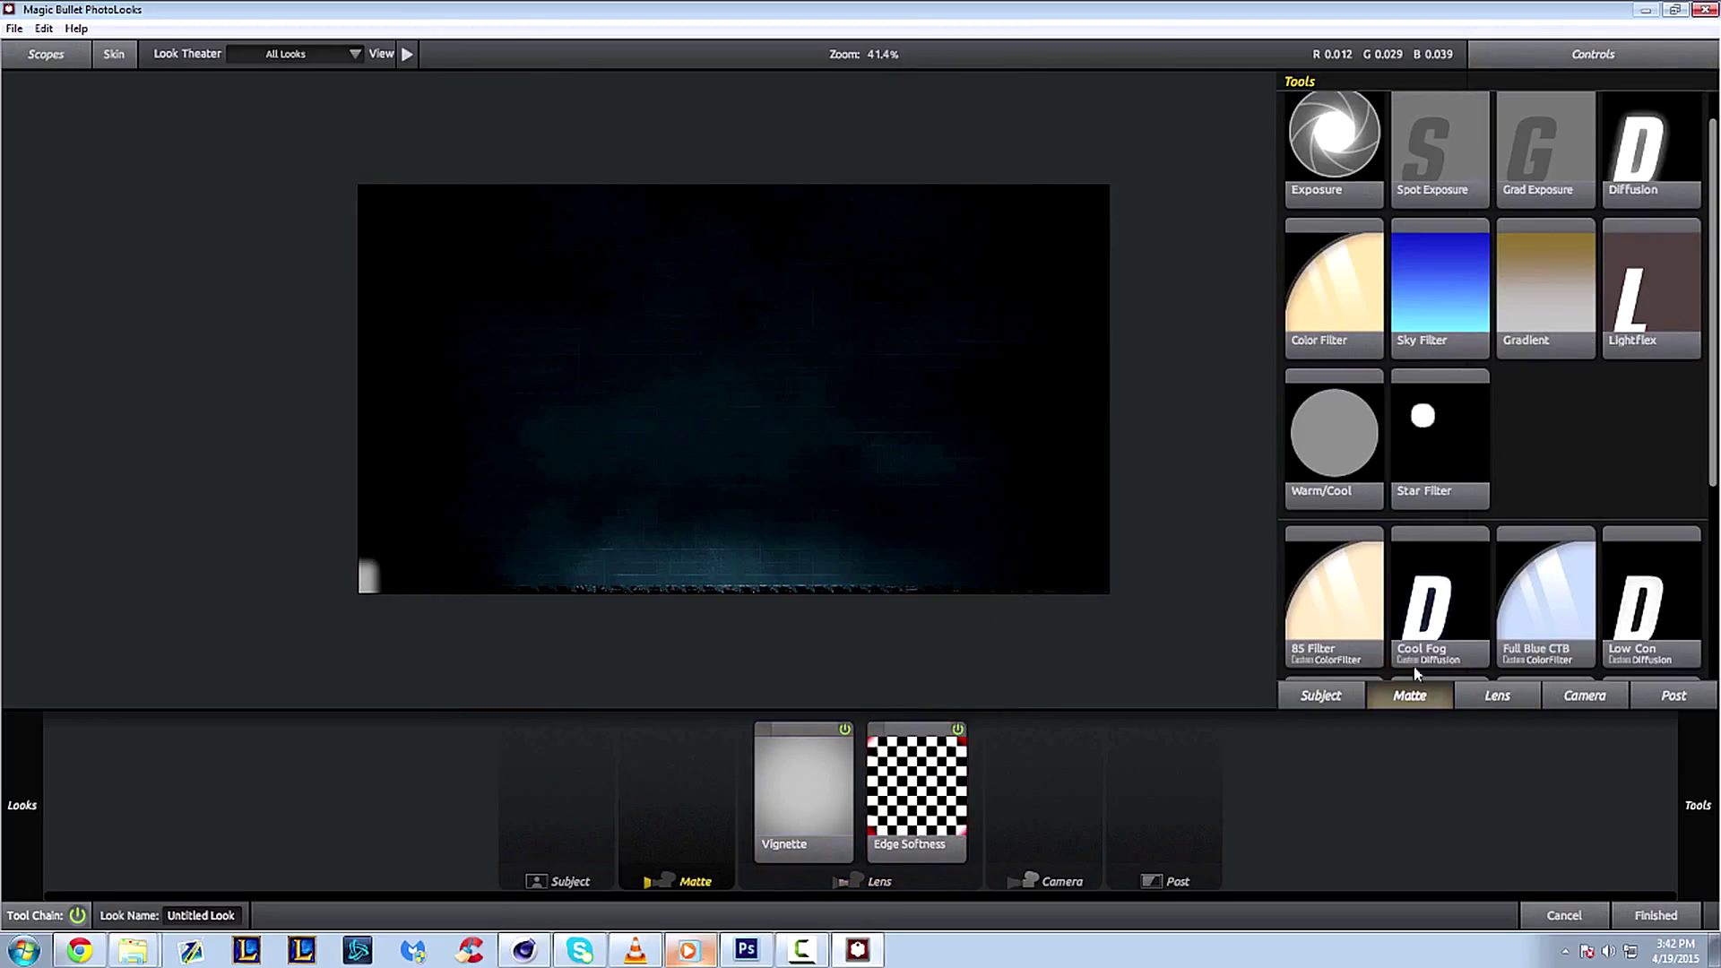
left_click(1339, 696)
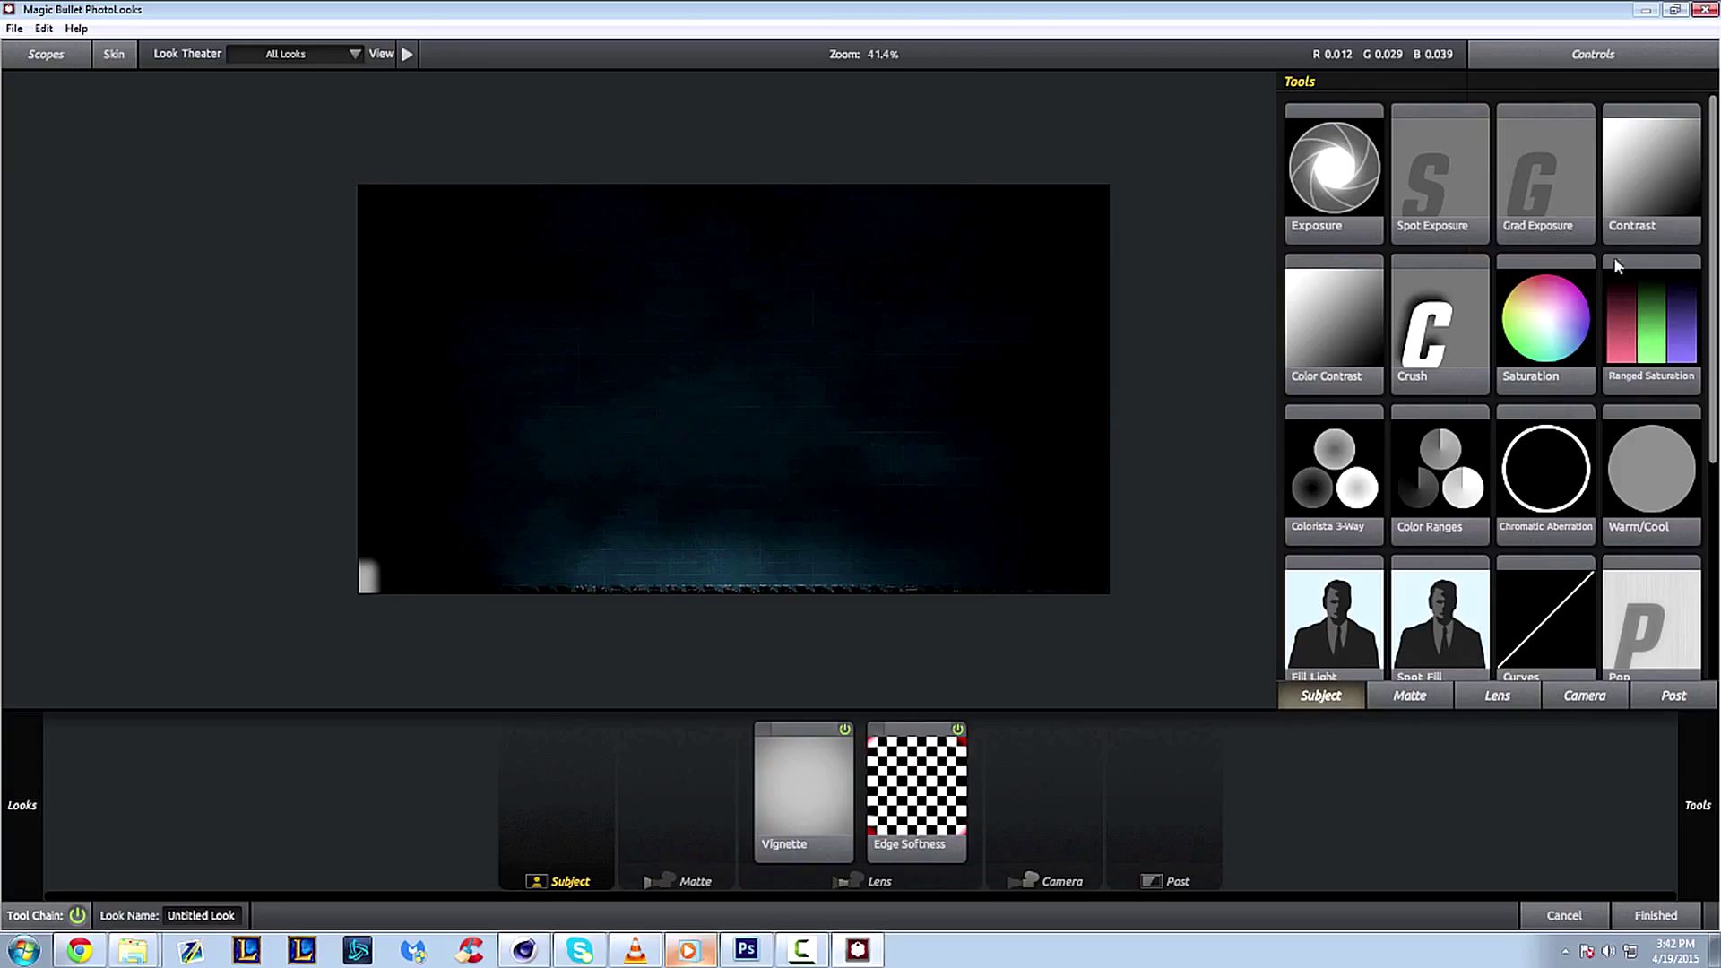
double_click(1619, 220)
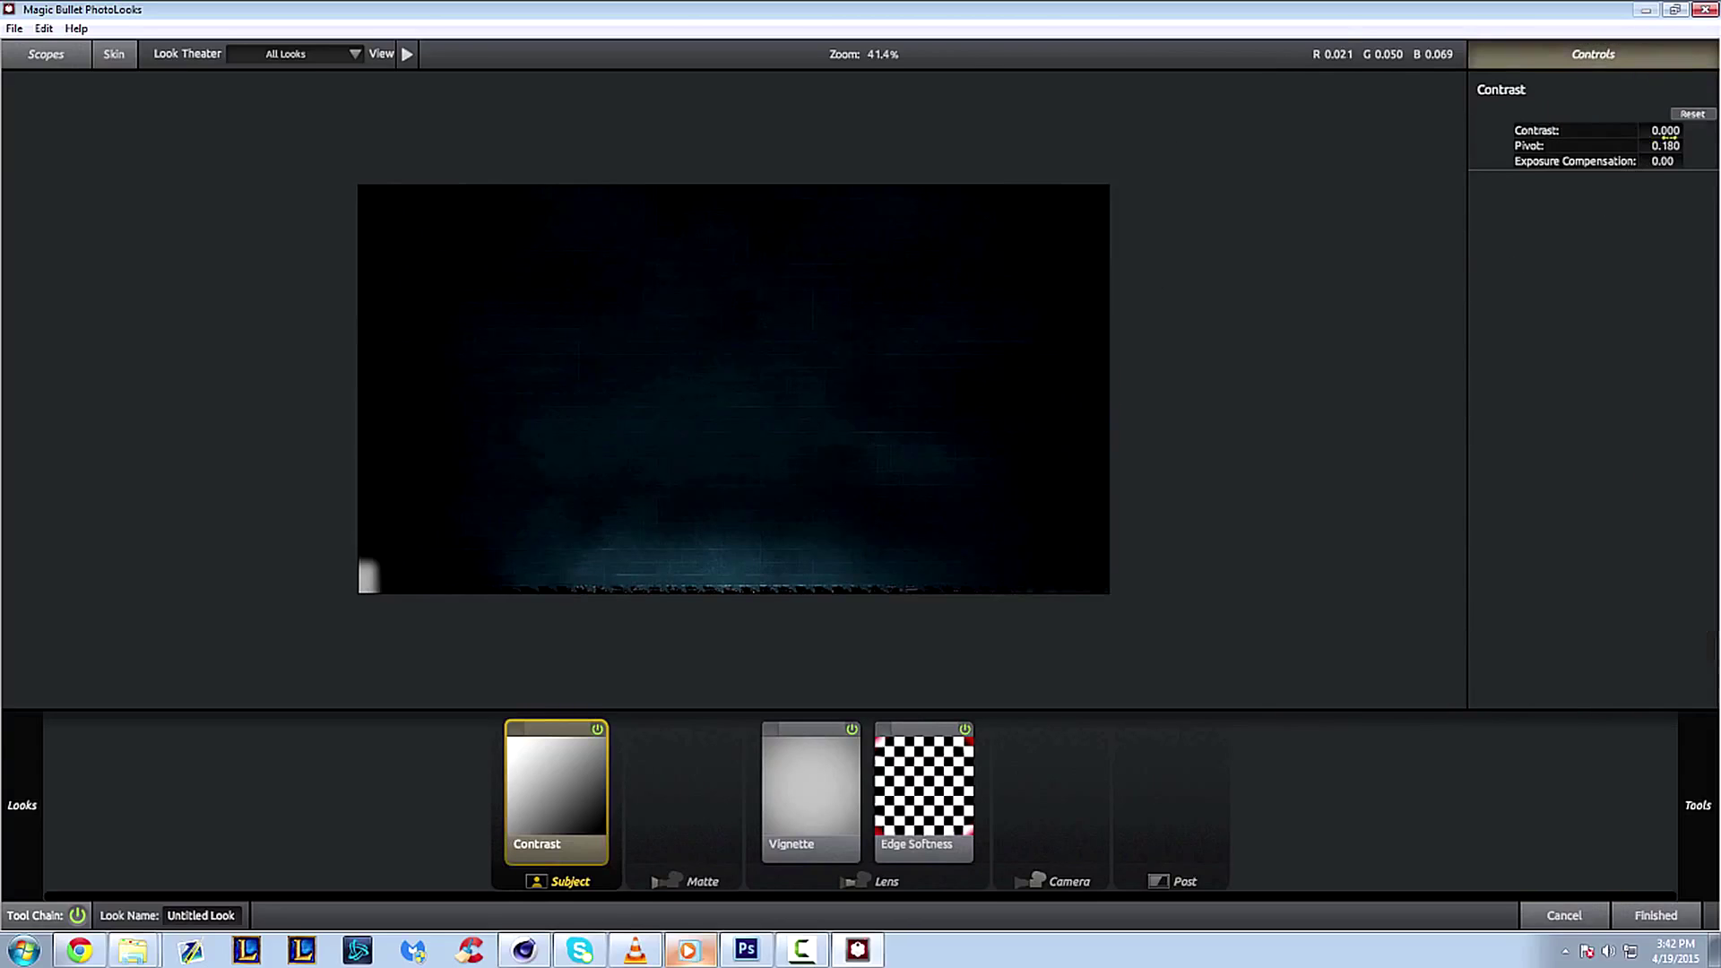
left_click(1666, 132)
type("0.3")
key("Return")
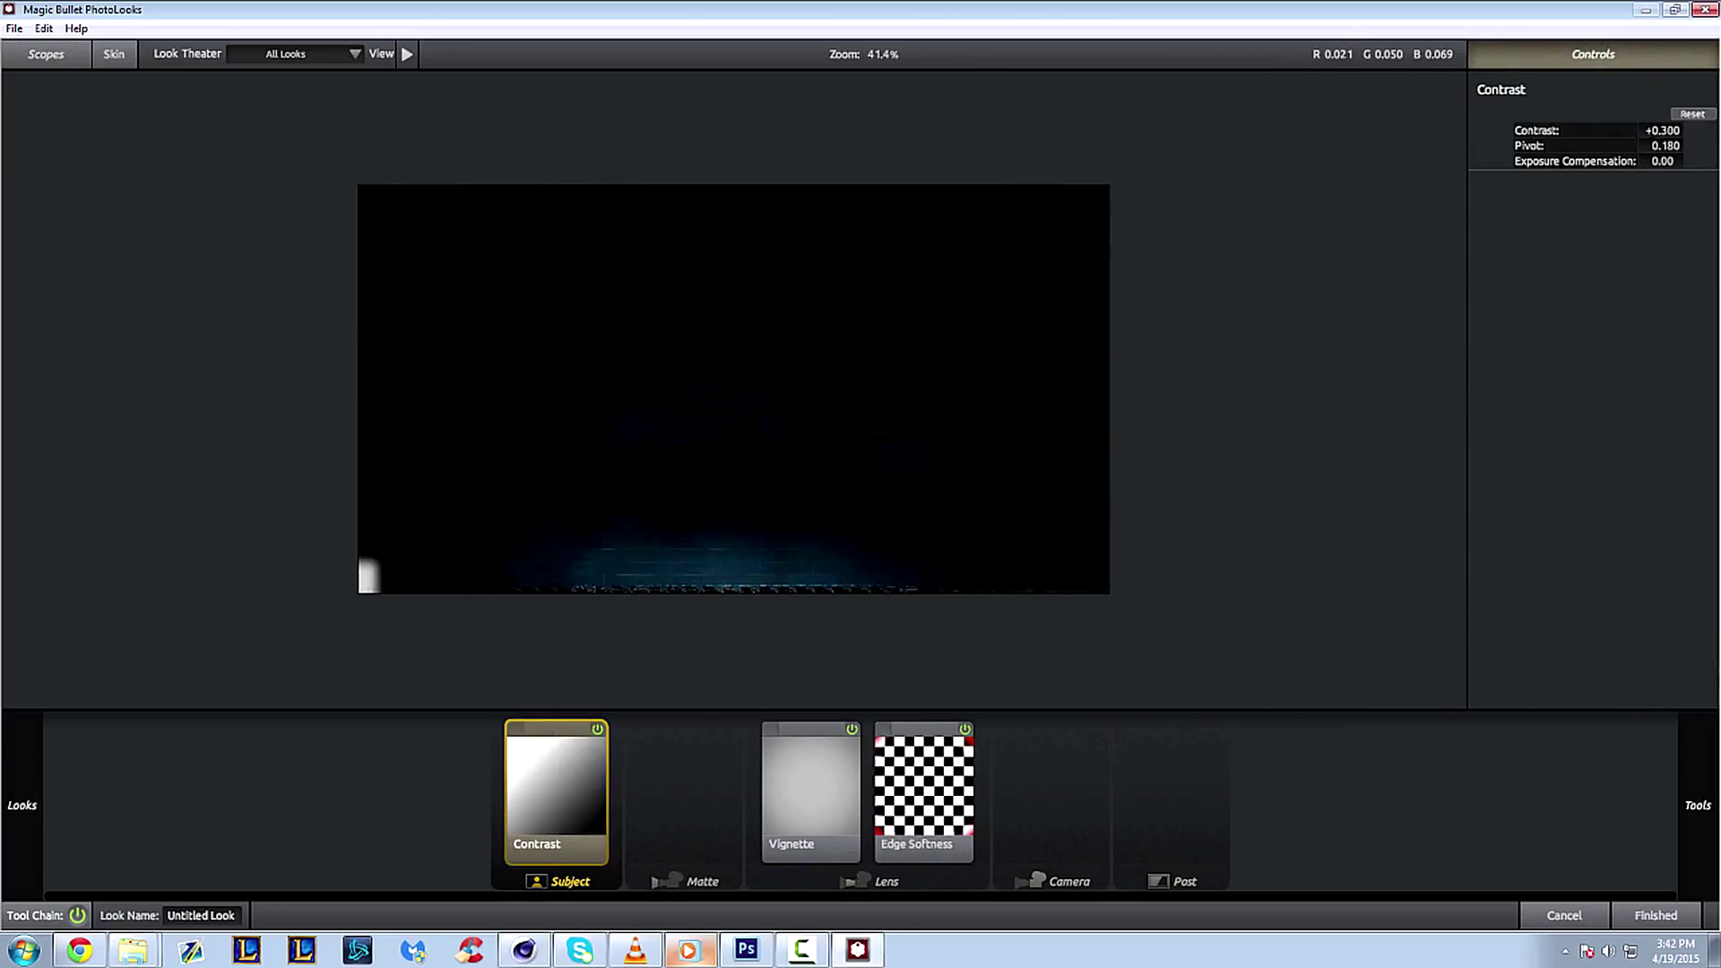
left_click_drag(1666, 132, 1675, 132)
left_click(1665, 132)
type("0.3")
key("Return")
- Add an Exposure tool to the Subject stage and set its stops to +1.50
mouse_move(1699, 789)
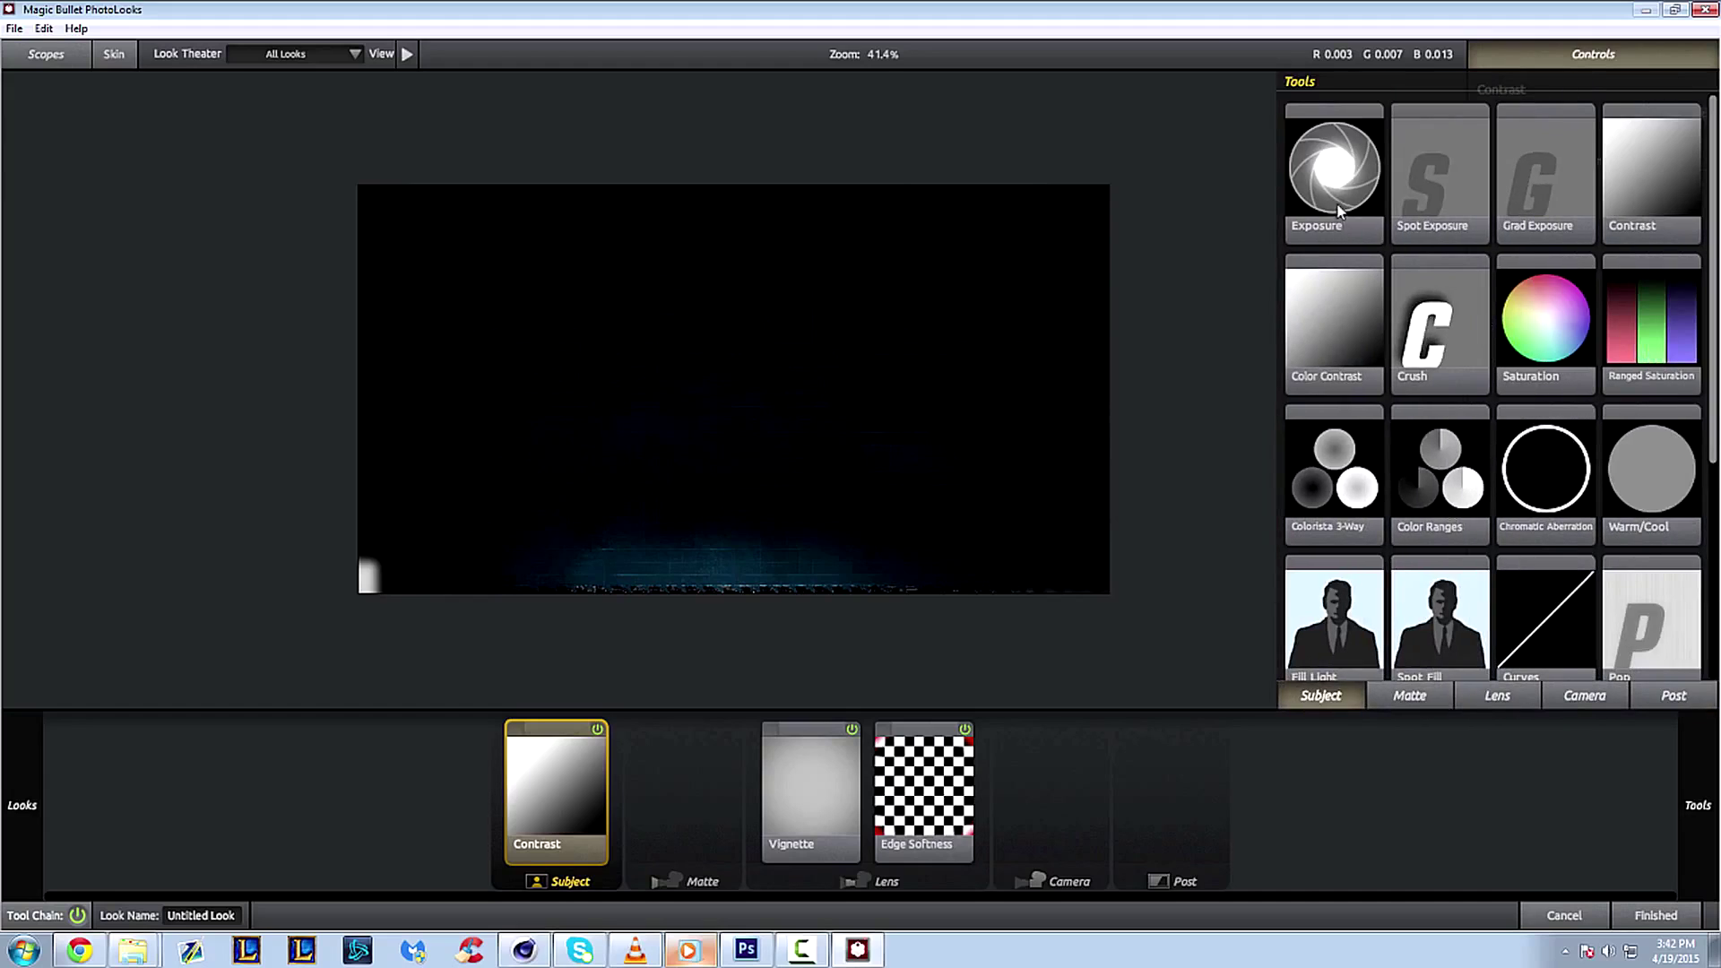
left_click_drag(1336, 199, 906, 295)
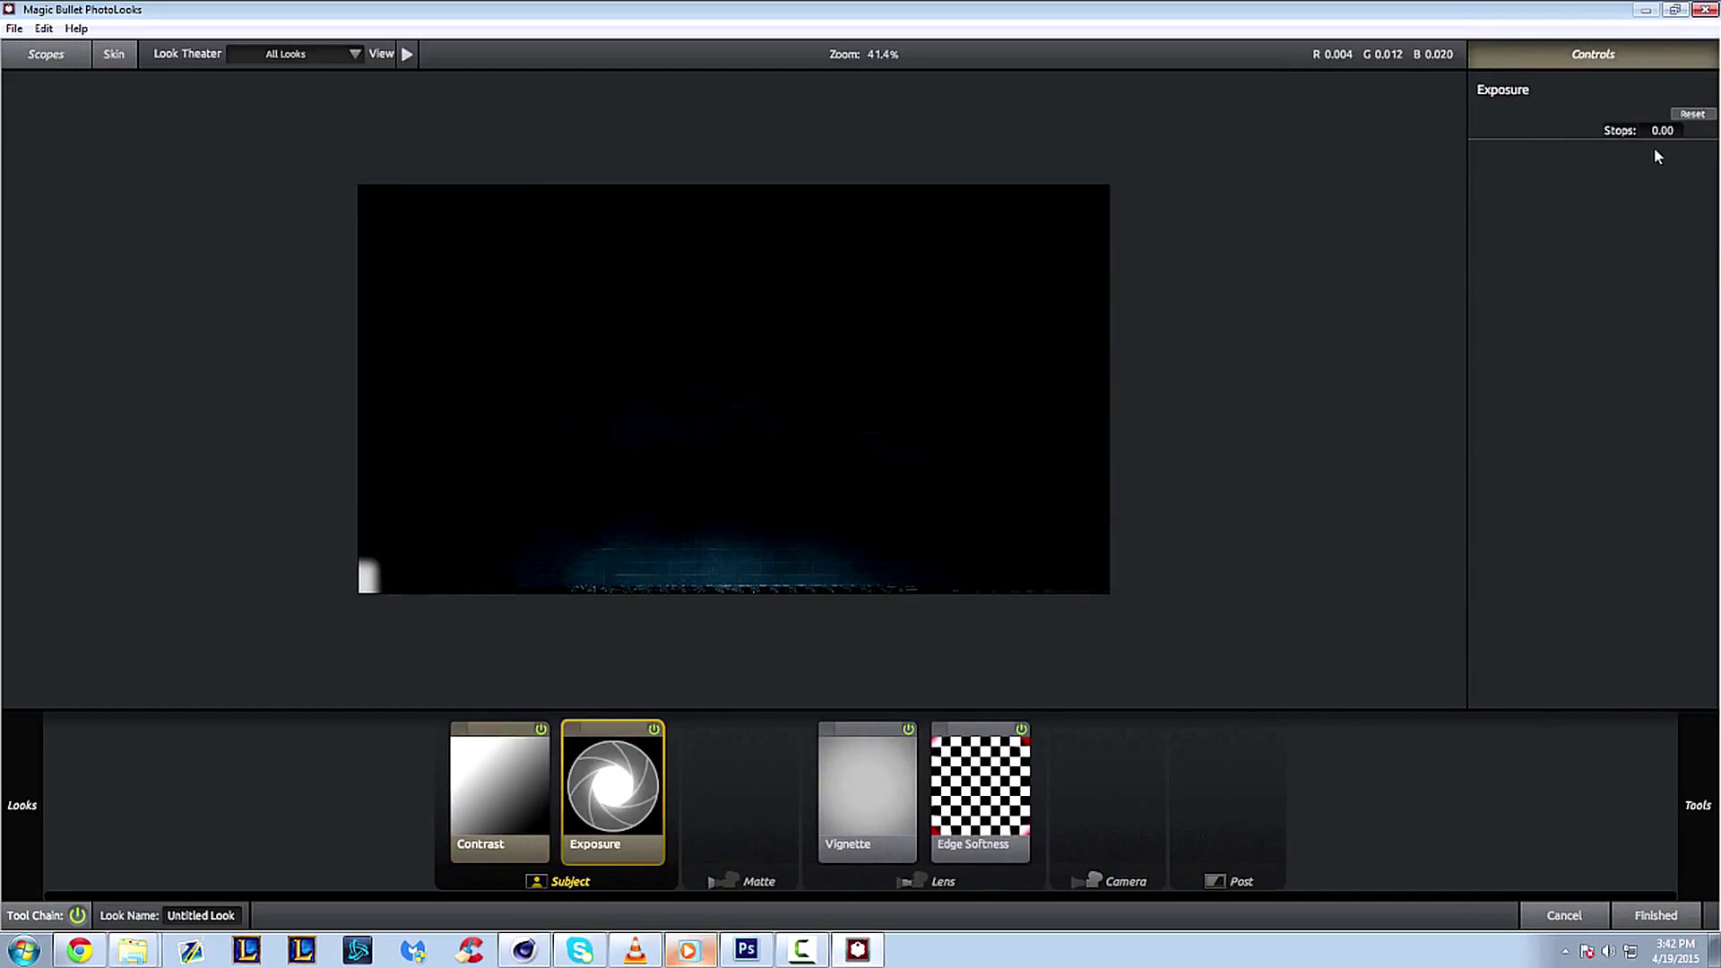
type("2.3")
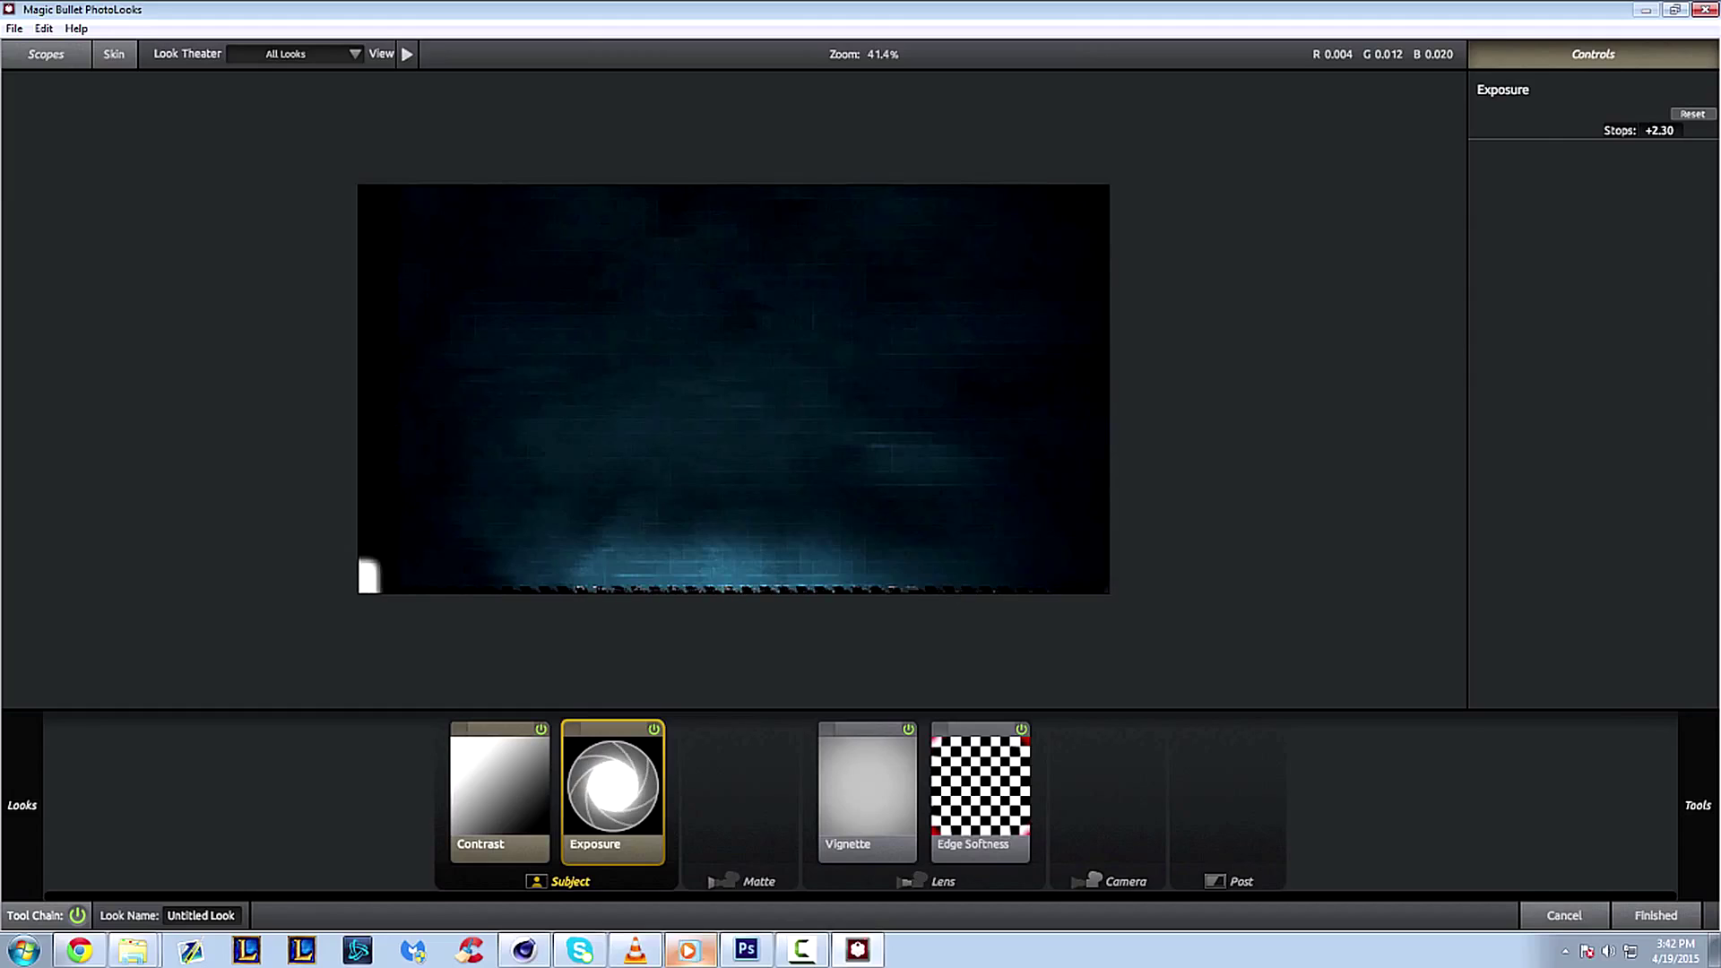
left_click_drag(1660, 130, 1652, 130)
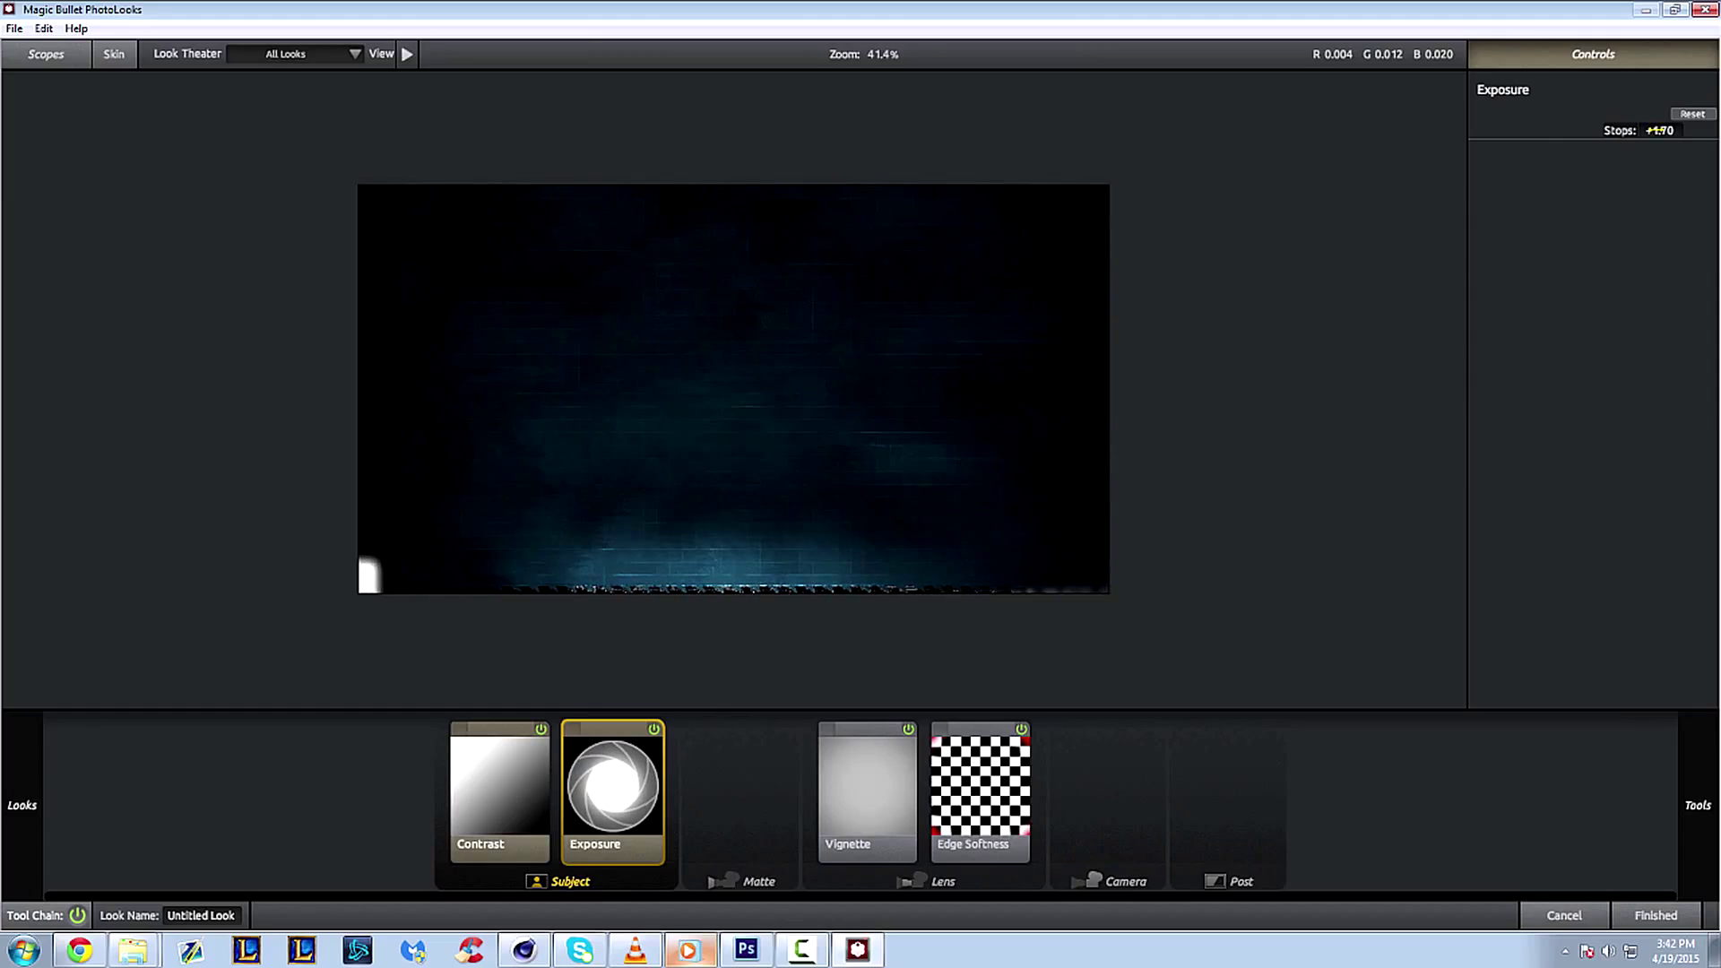
left_click(1657, 130)
key("Return")
scroll(764, 430, "up", 1)
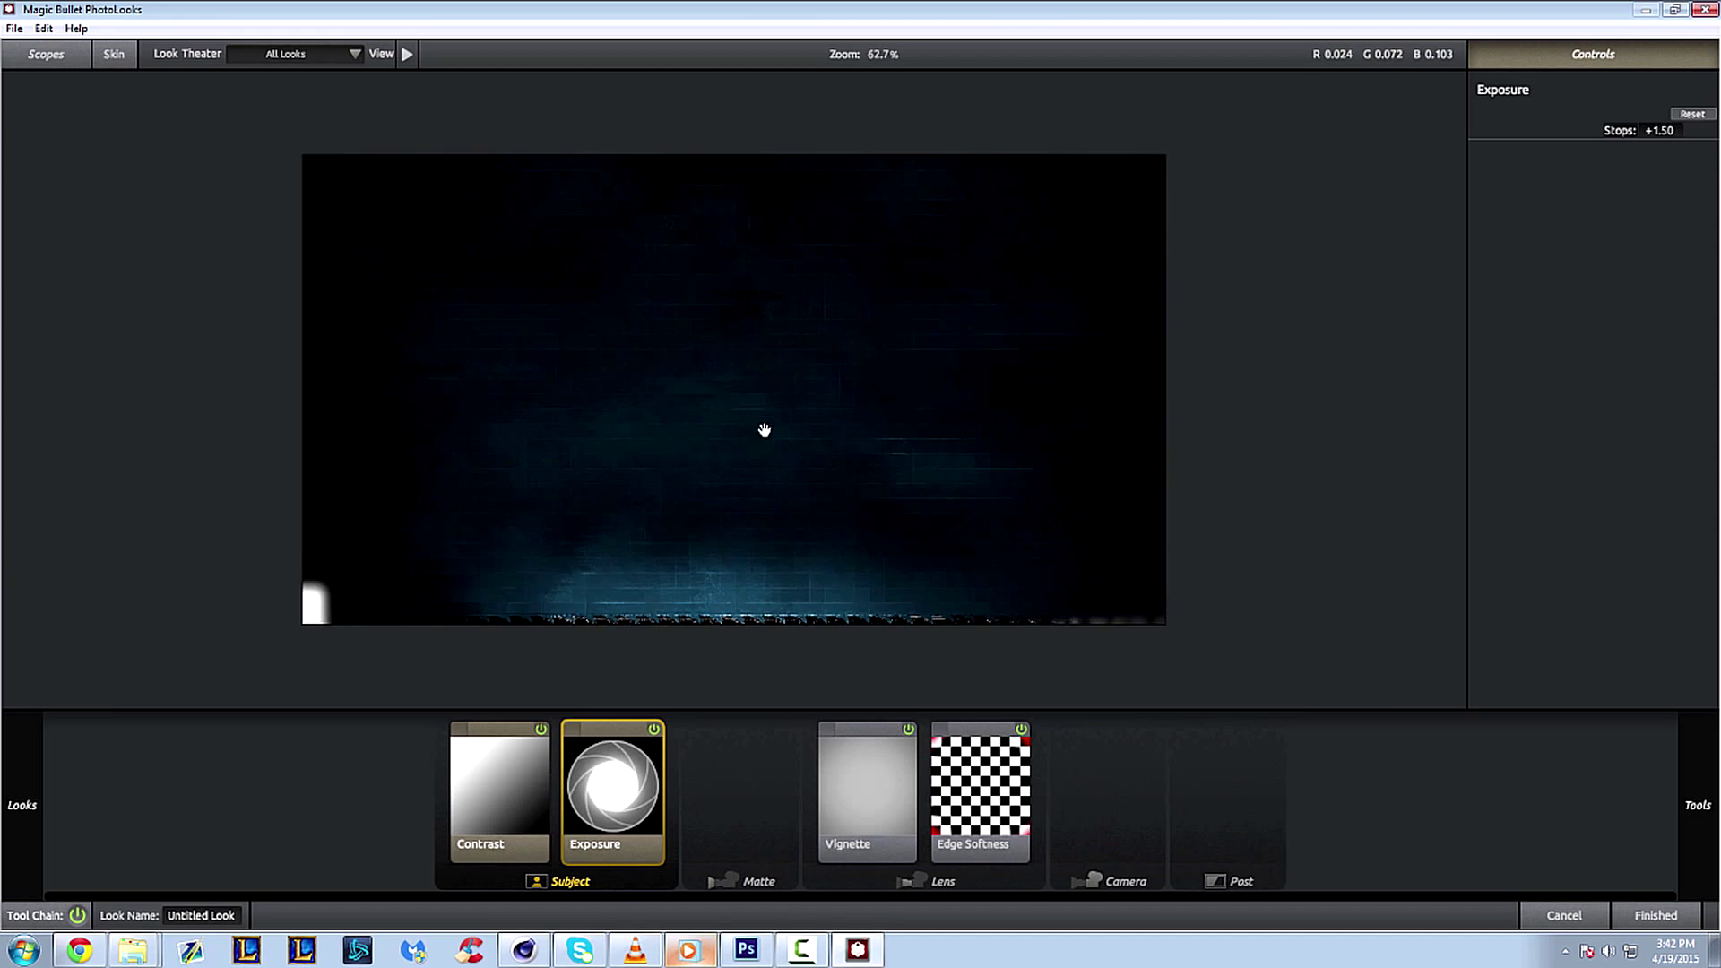
scroll(799, 427, "down", 1)
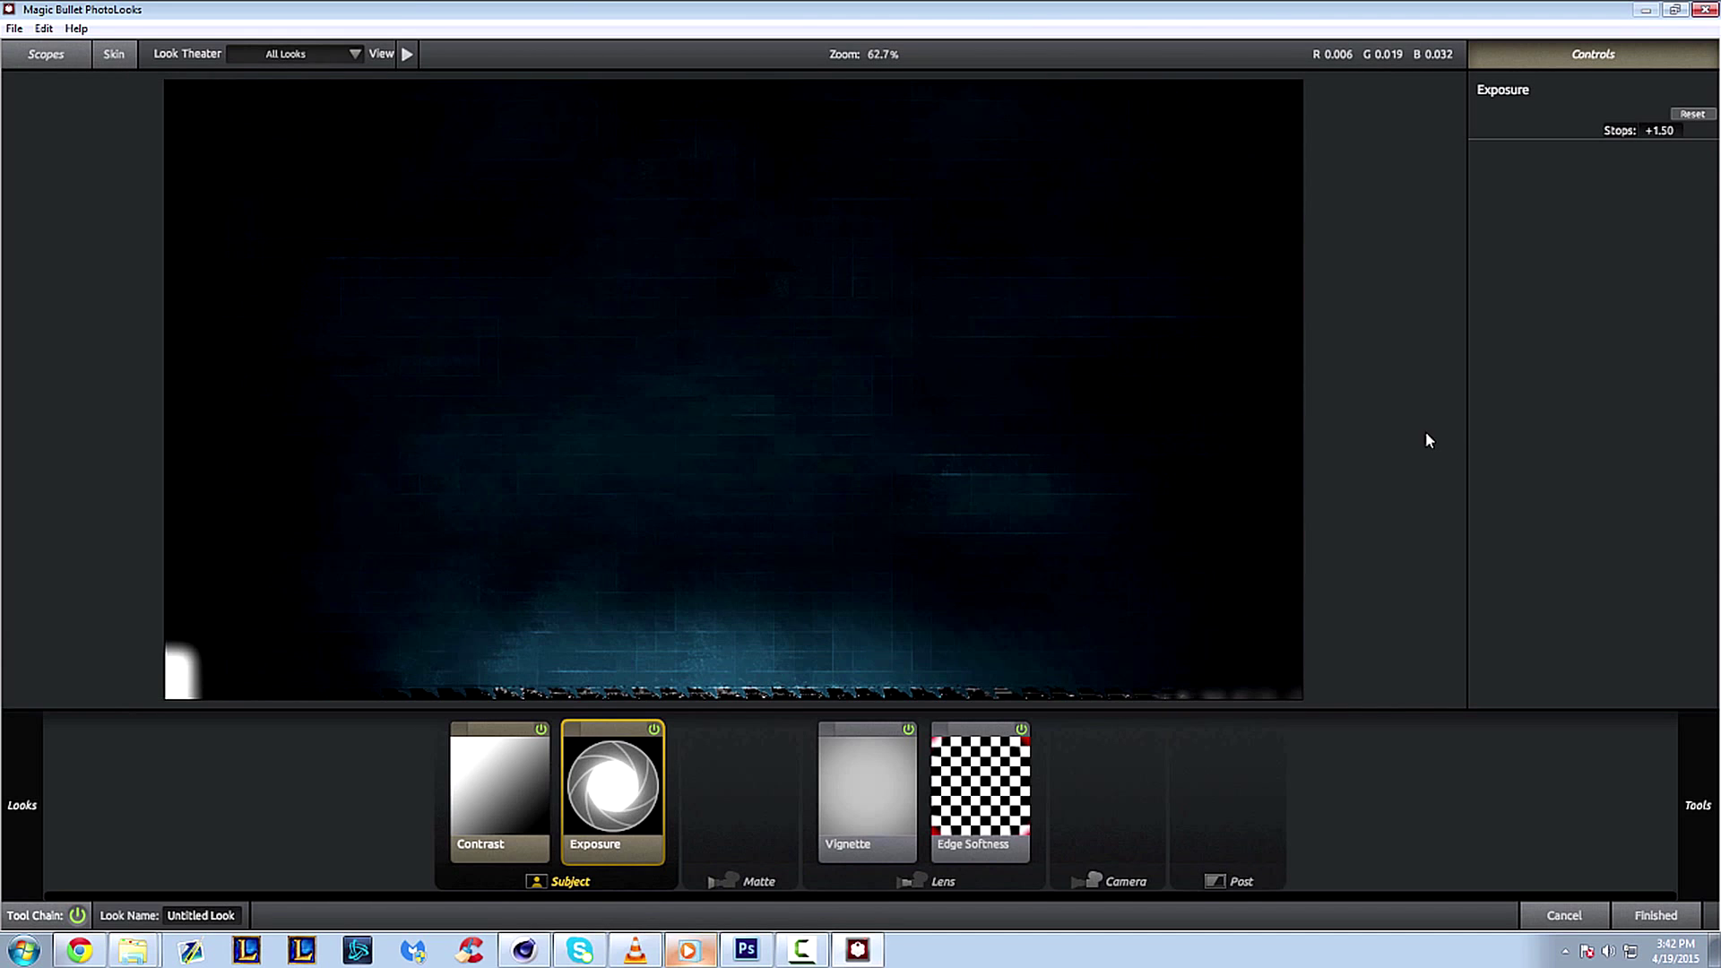
- Add a Curves tool to the Subject stage and shape its RGB curve into a gentle S with raised highlights and lowered shadows
mouse_move(1712, 477)
scroll(1646, 475, "down", 2)
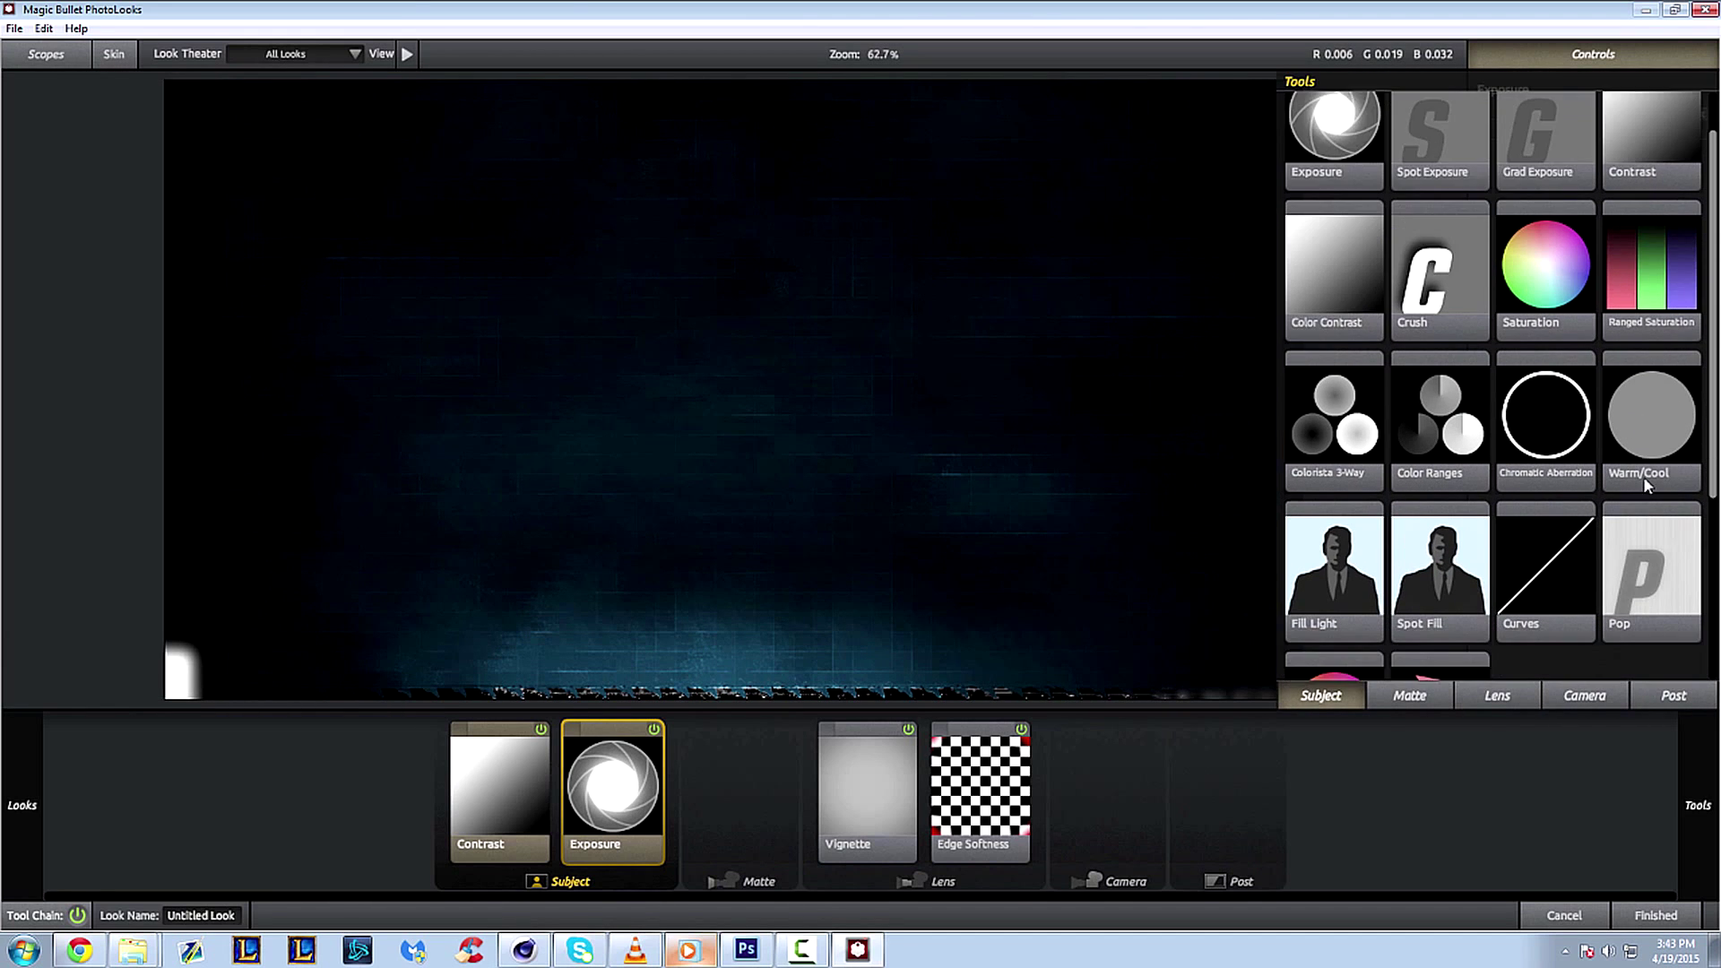
left_click_drag(1546, 444, 663, 251)
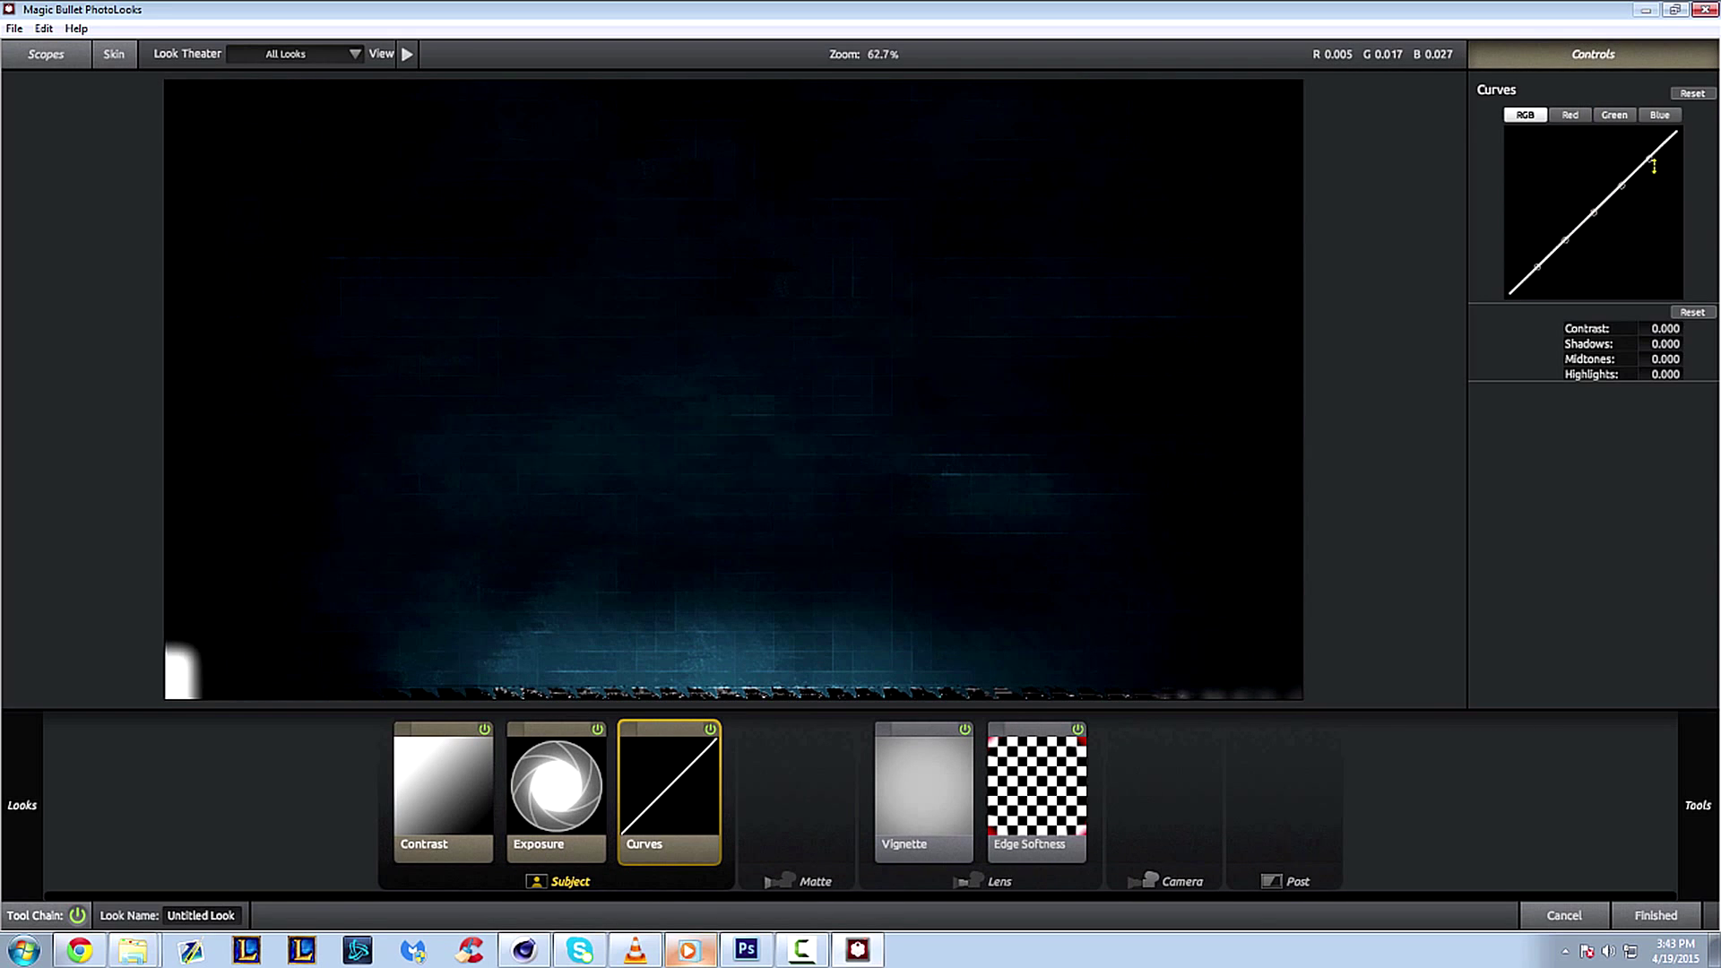
mouse_move(1649, 162)
left_mouse_down()
mouse_move(1650, 143)
mouse_move(1622, 176)
left_mouse_up()
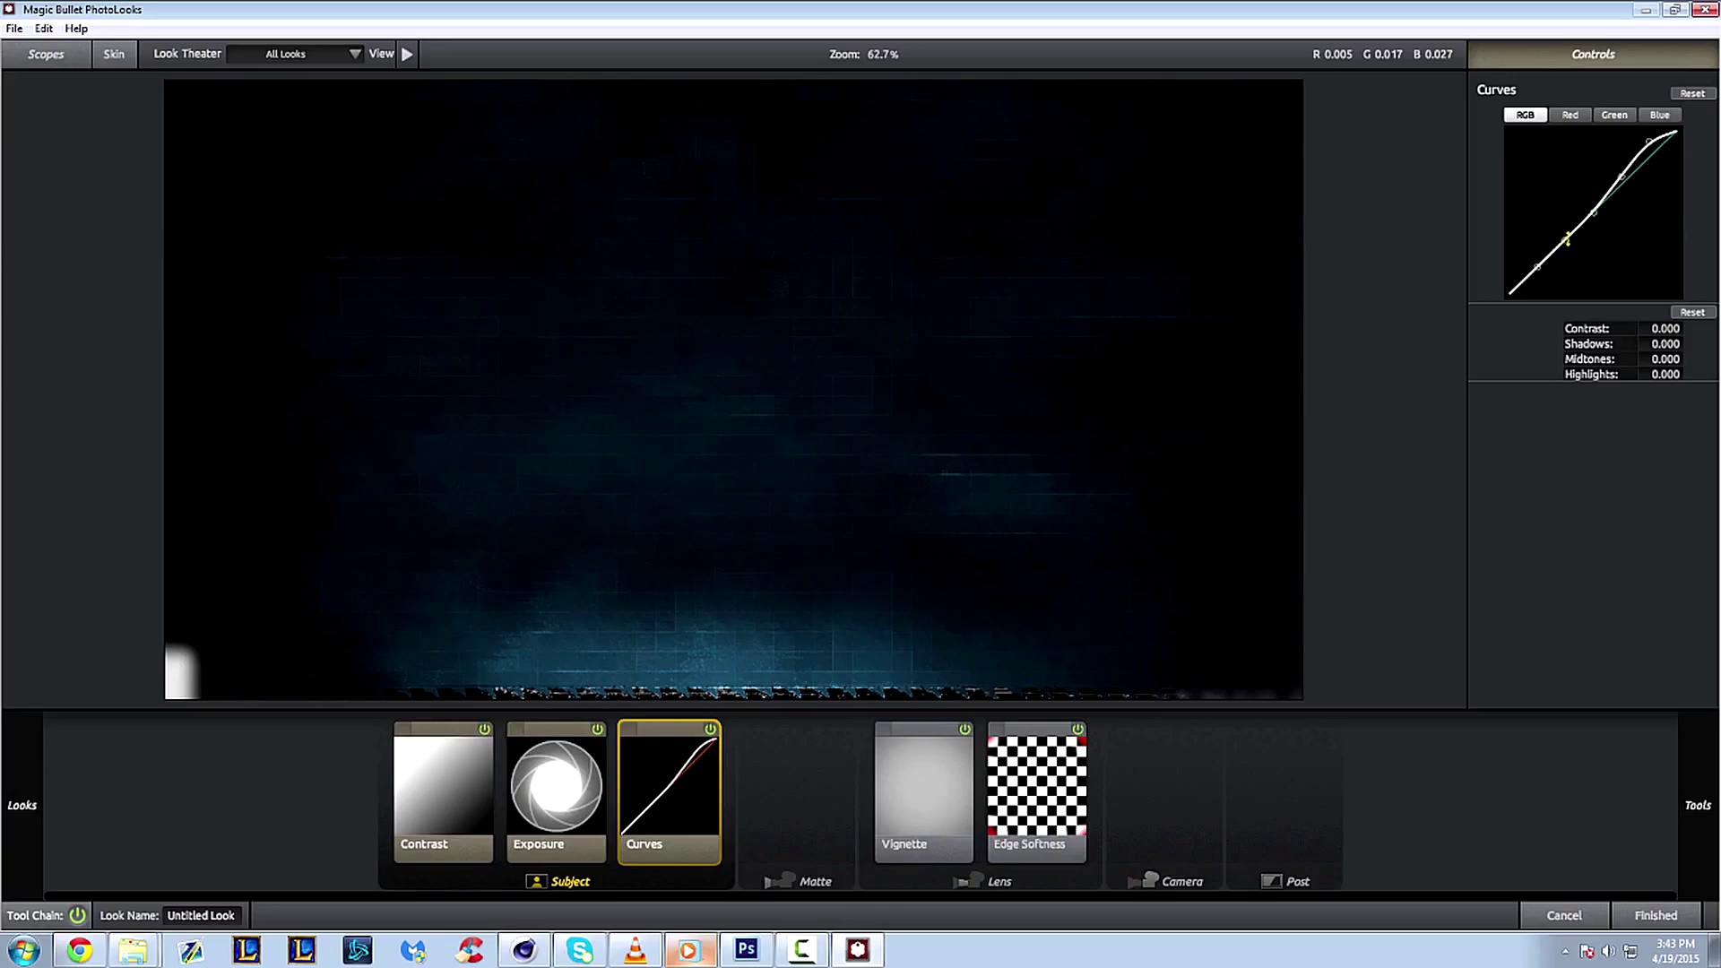
left_click_drag(1568, 239, 1538, 277)
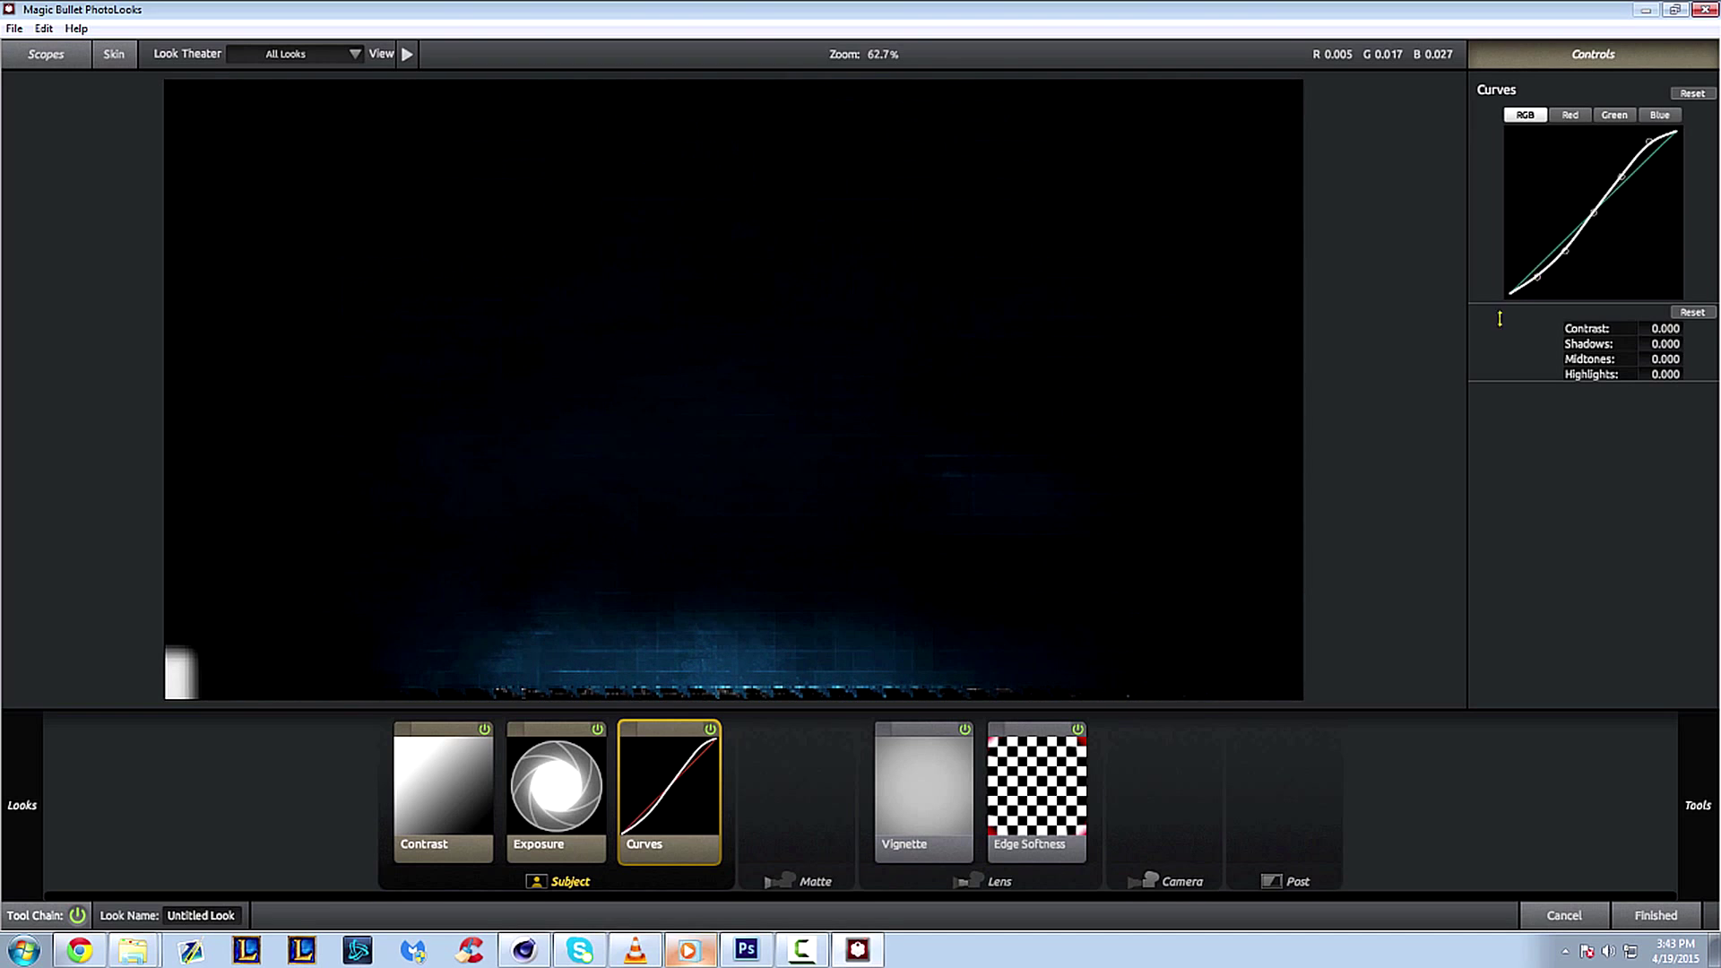
- Raise the stops of the existing Exposure tool to brighten the image darkened by the curve
left_click(545, 827)
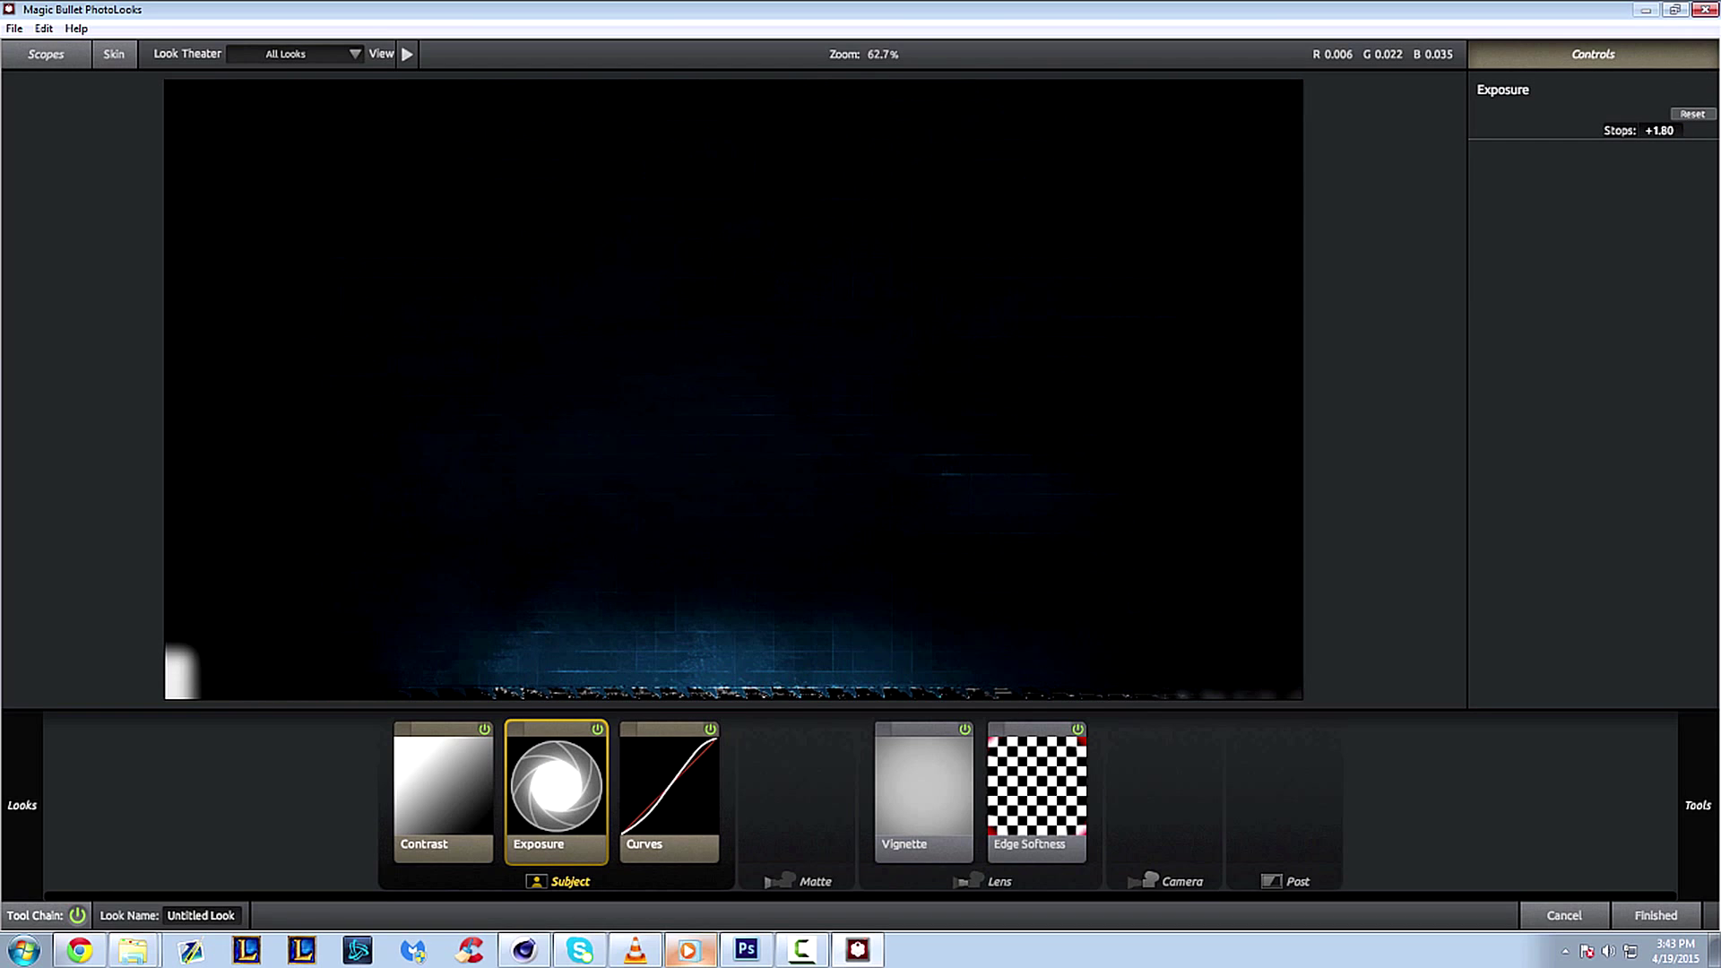
left_click_drag(1660, 130, 1697, 129)
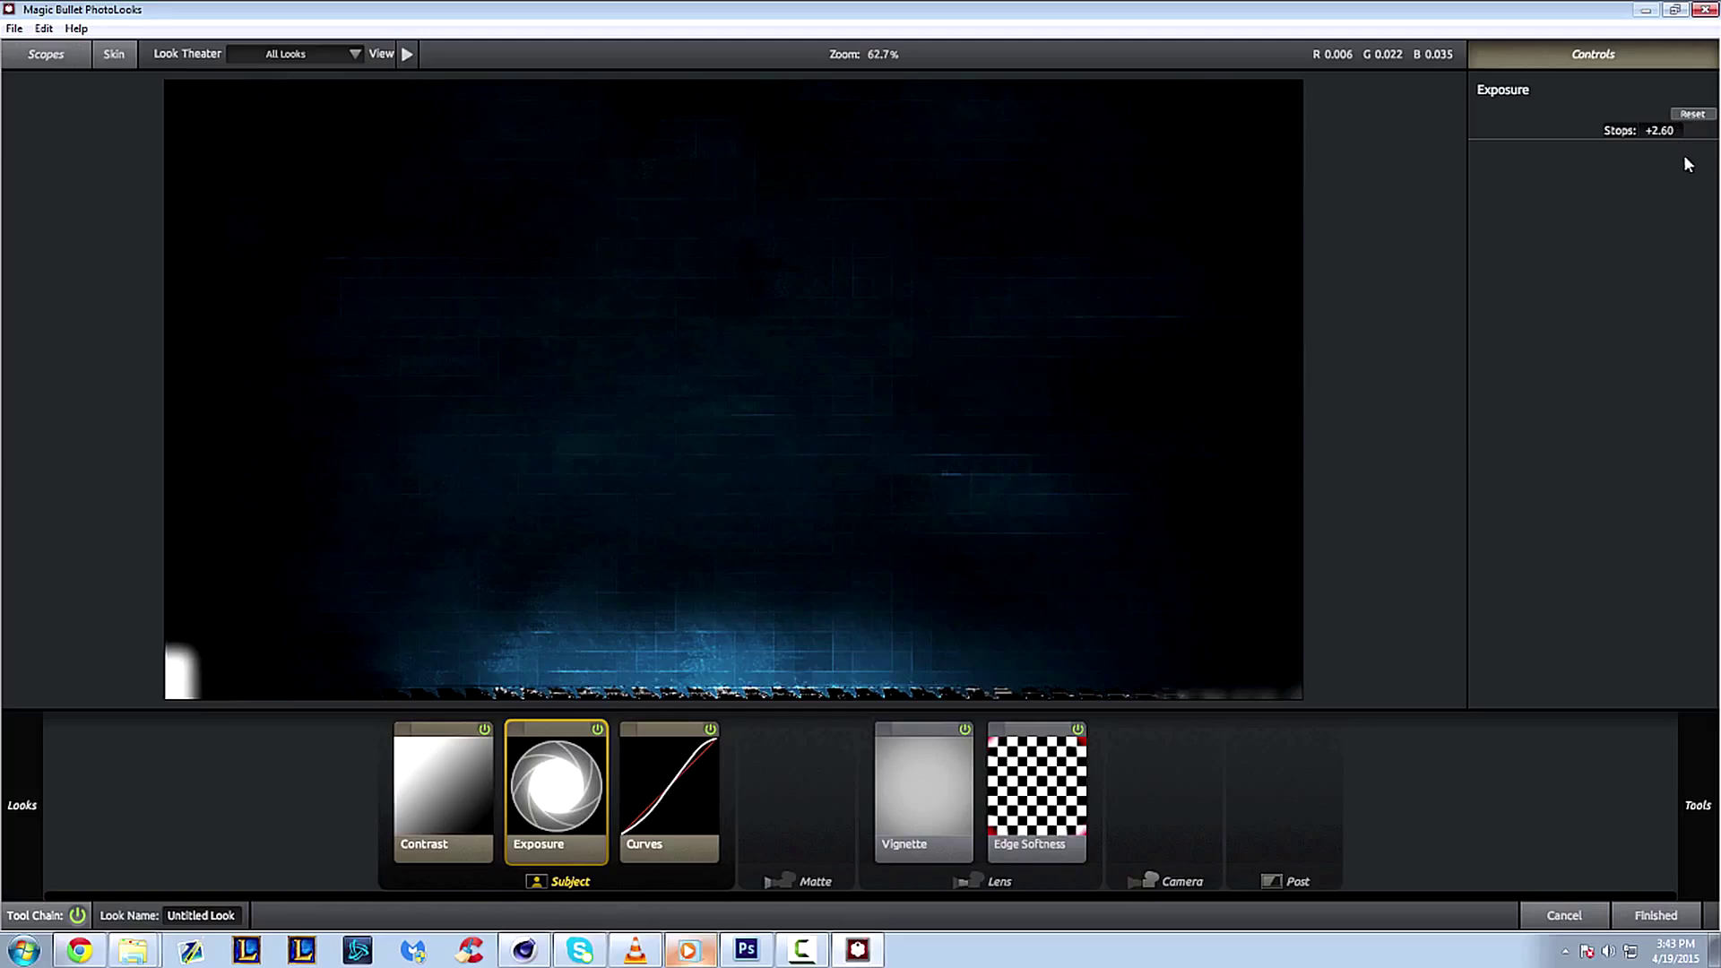
left_click(1660, 132)
type("2.")
left_click(1392, 228)
- Add a Pop tool to the Subject stage with Pop set to 50%, and apply the finished look to the layer
mouse_move(1711, 314)
scroll(1668, 394, "down", 1)
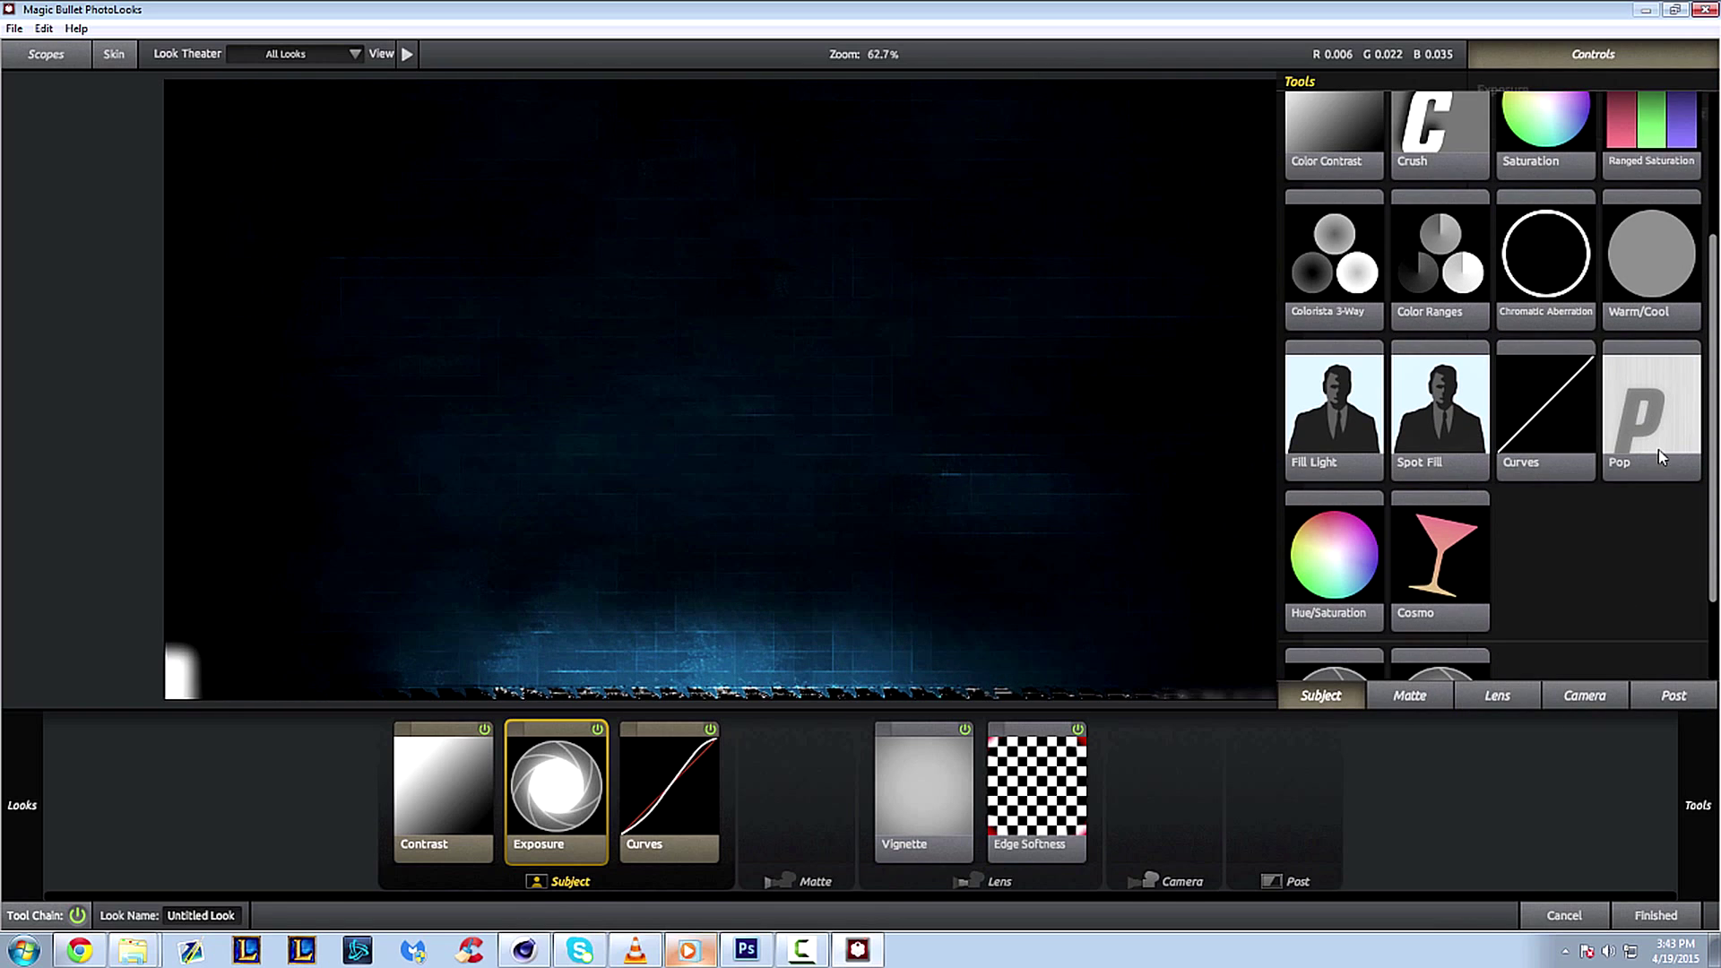
left_click(1633, 439)
left_click_drag(1638, 438, 807, 413)
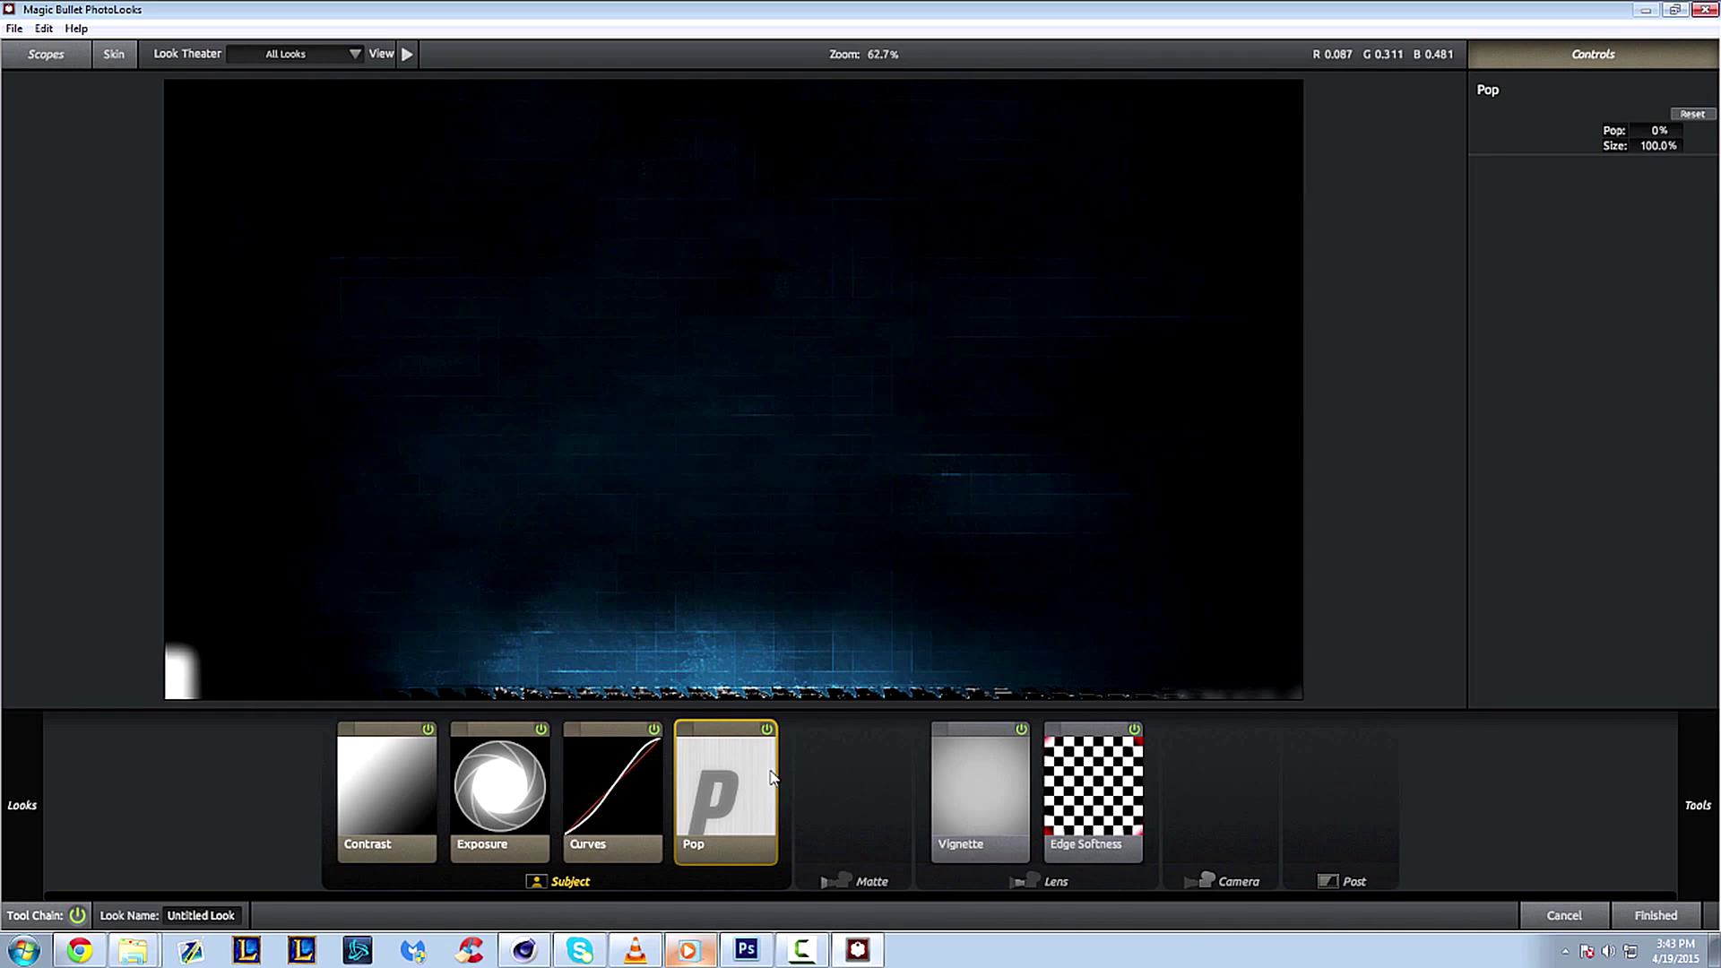
left_click_drag(1660, 130, 1687, 130)
type("50")
key("Return")
scroll(928, 490, "down", 3)
scroll(746, 482, "up", 3)
left_click(1656, 916)
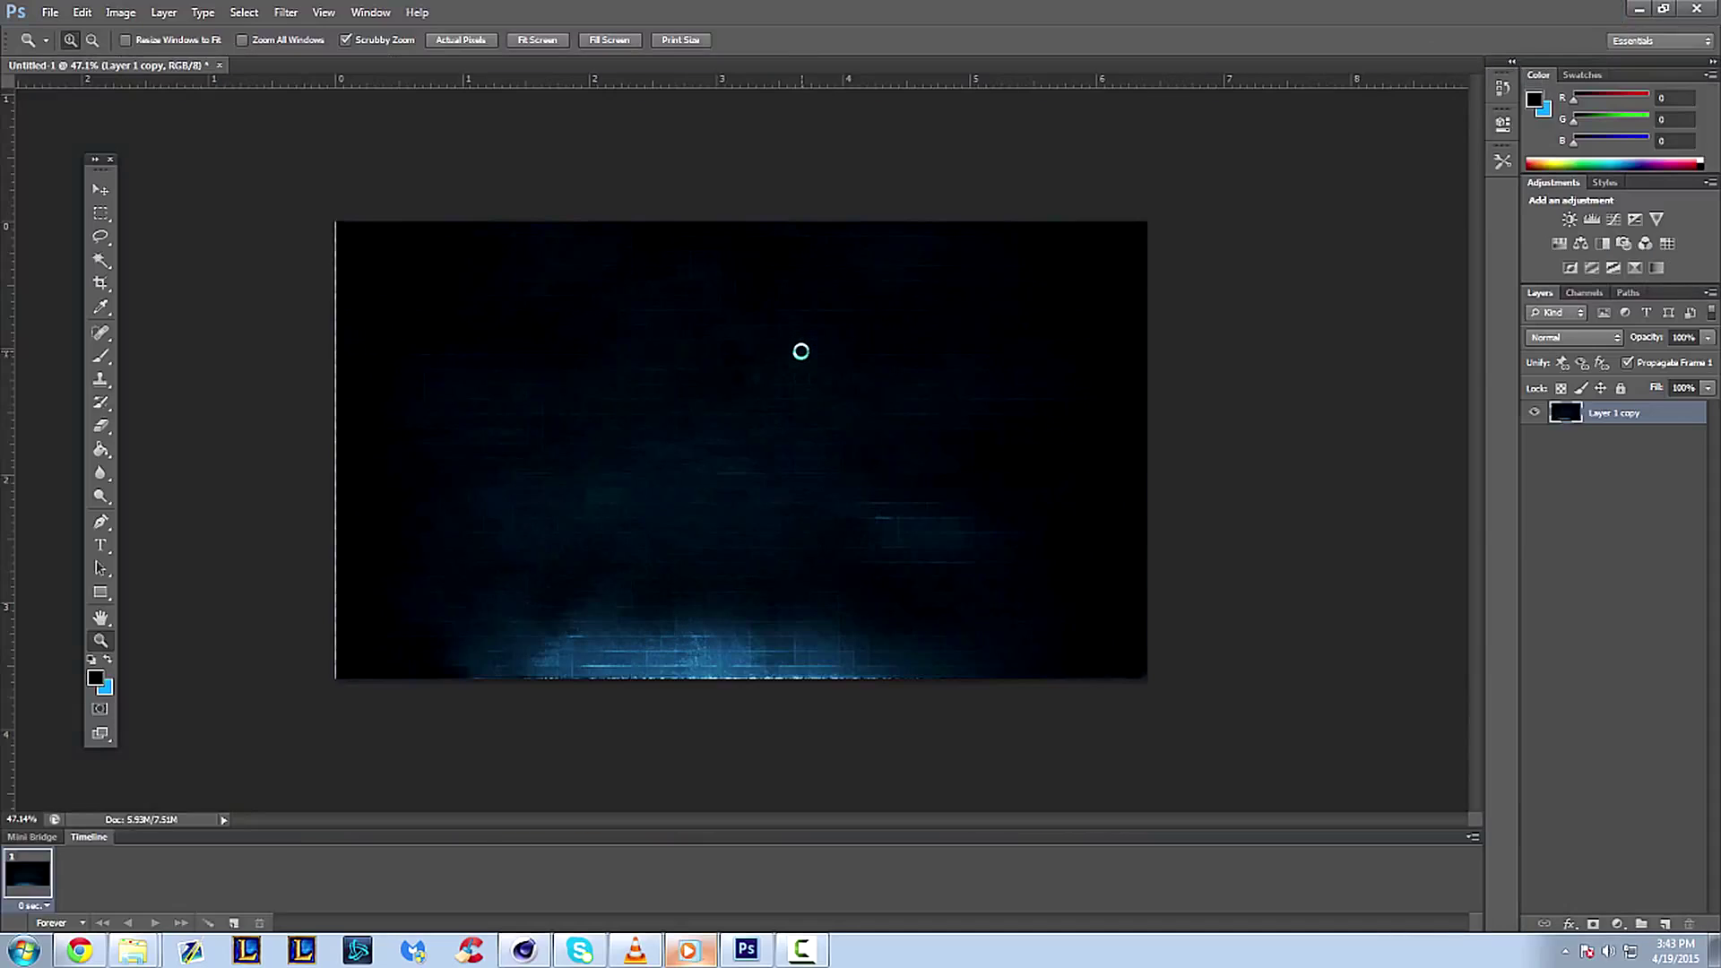
- Swap the foreground and background colours and inspect the graded background up close
left_click(107, 659)
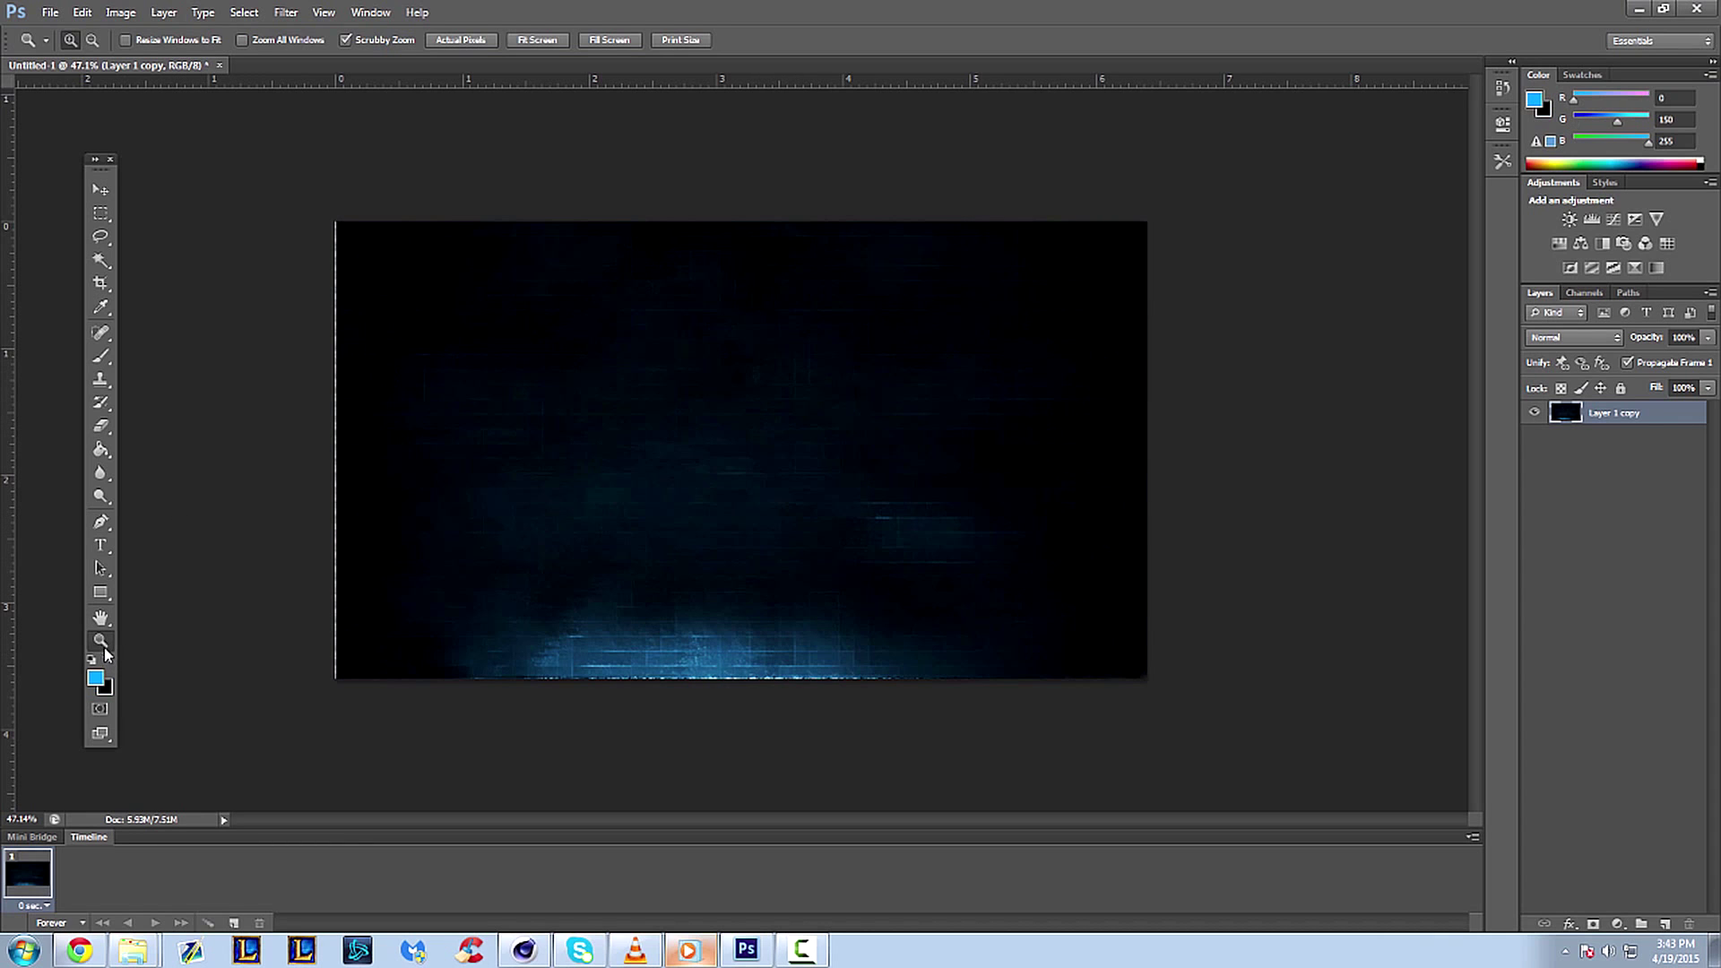
left_click_drag(629, 537, 715, 503)
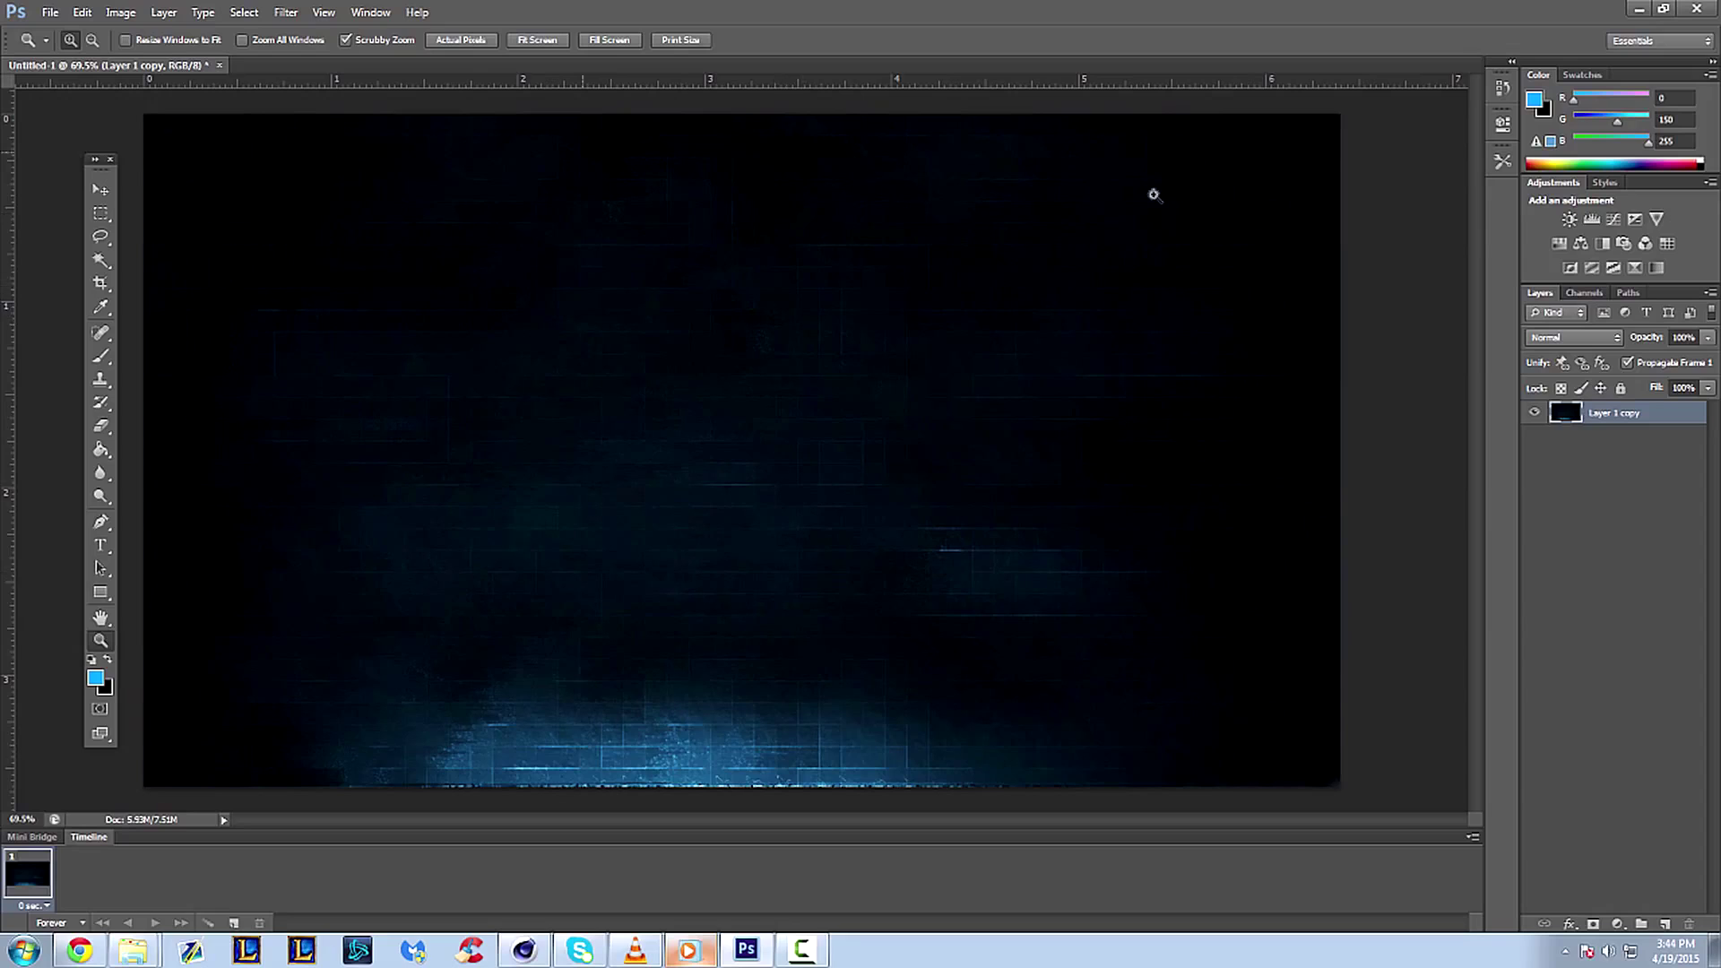
left_click(50, 13)
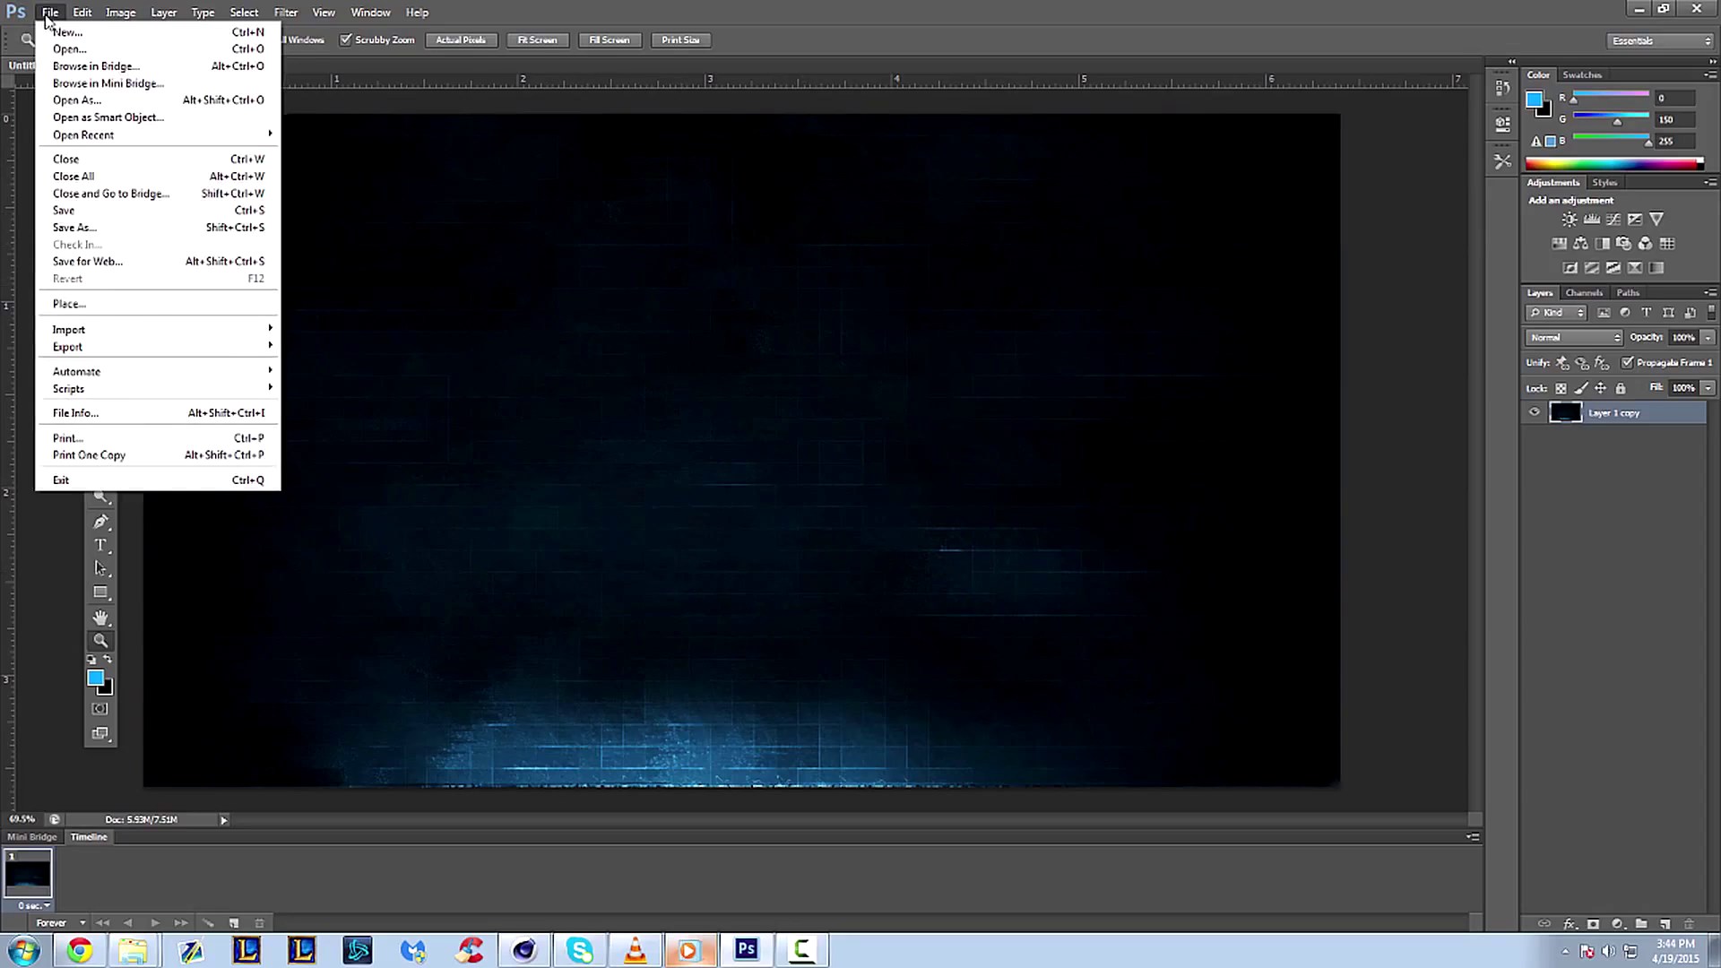
left_click(135, 264)
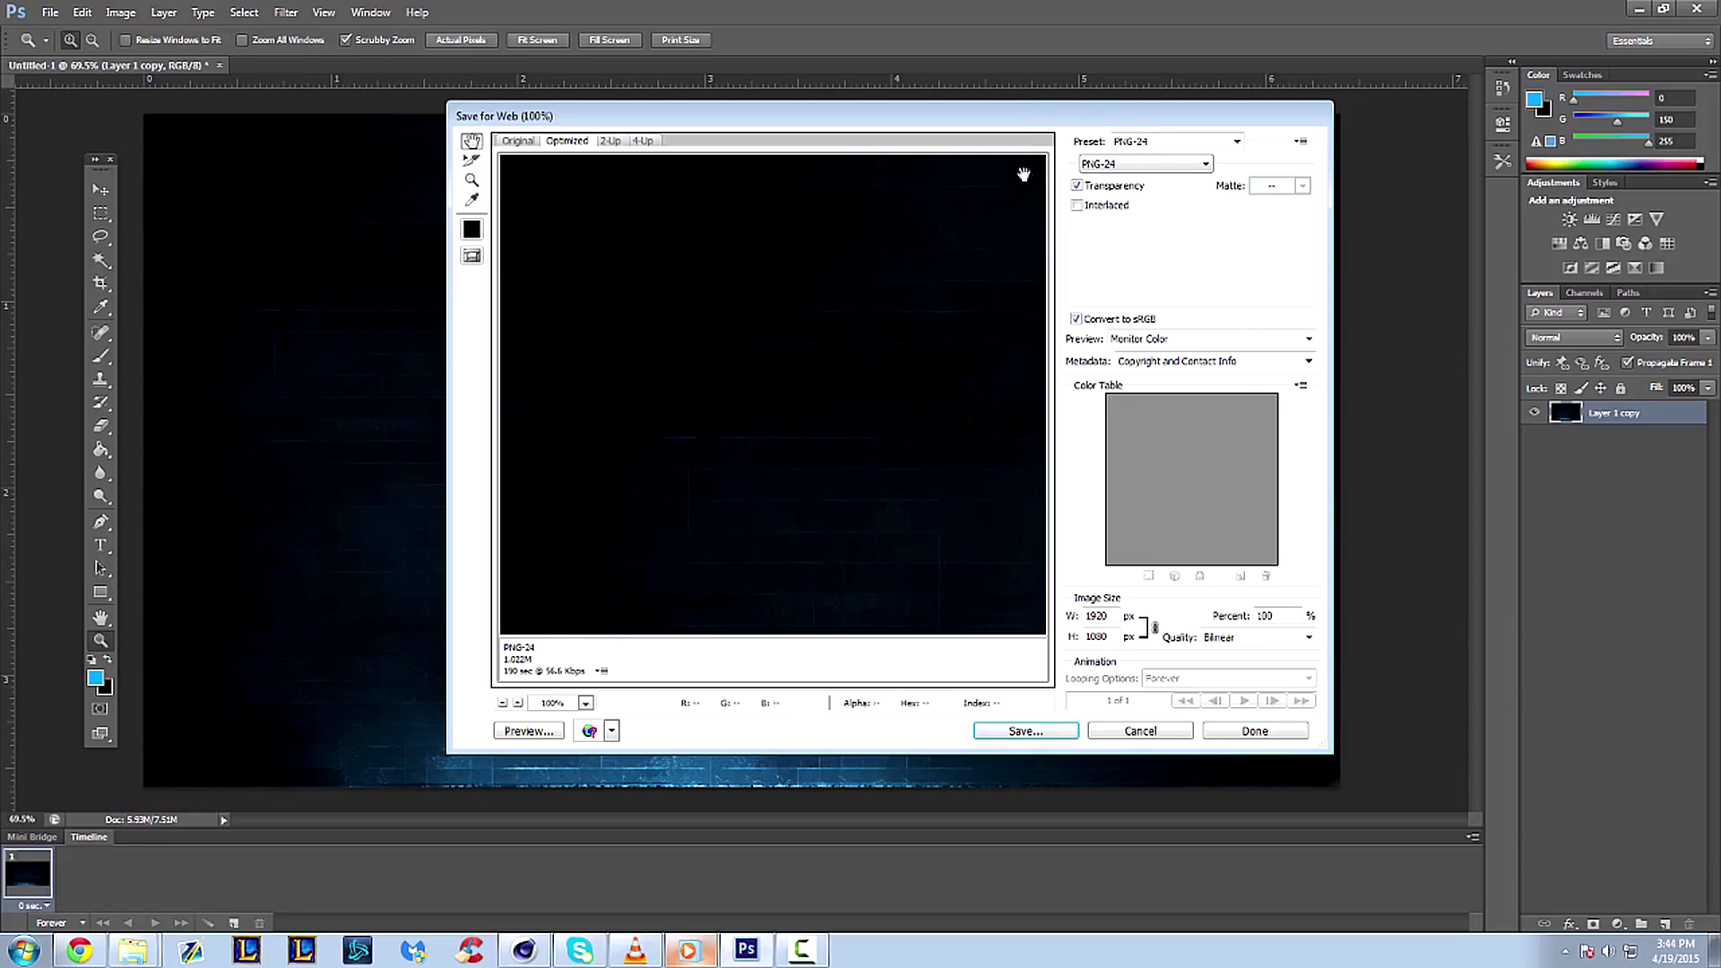
left_click(1023, 731)
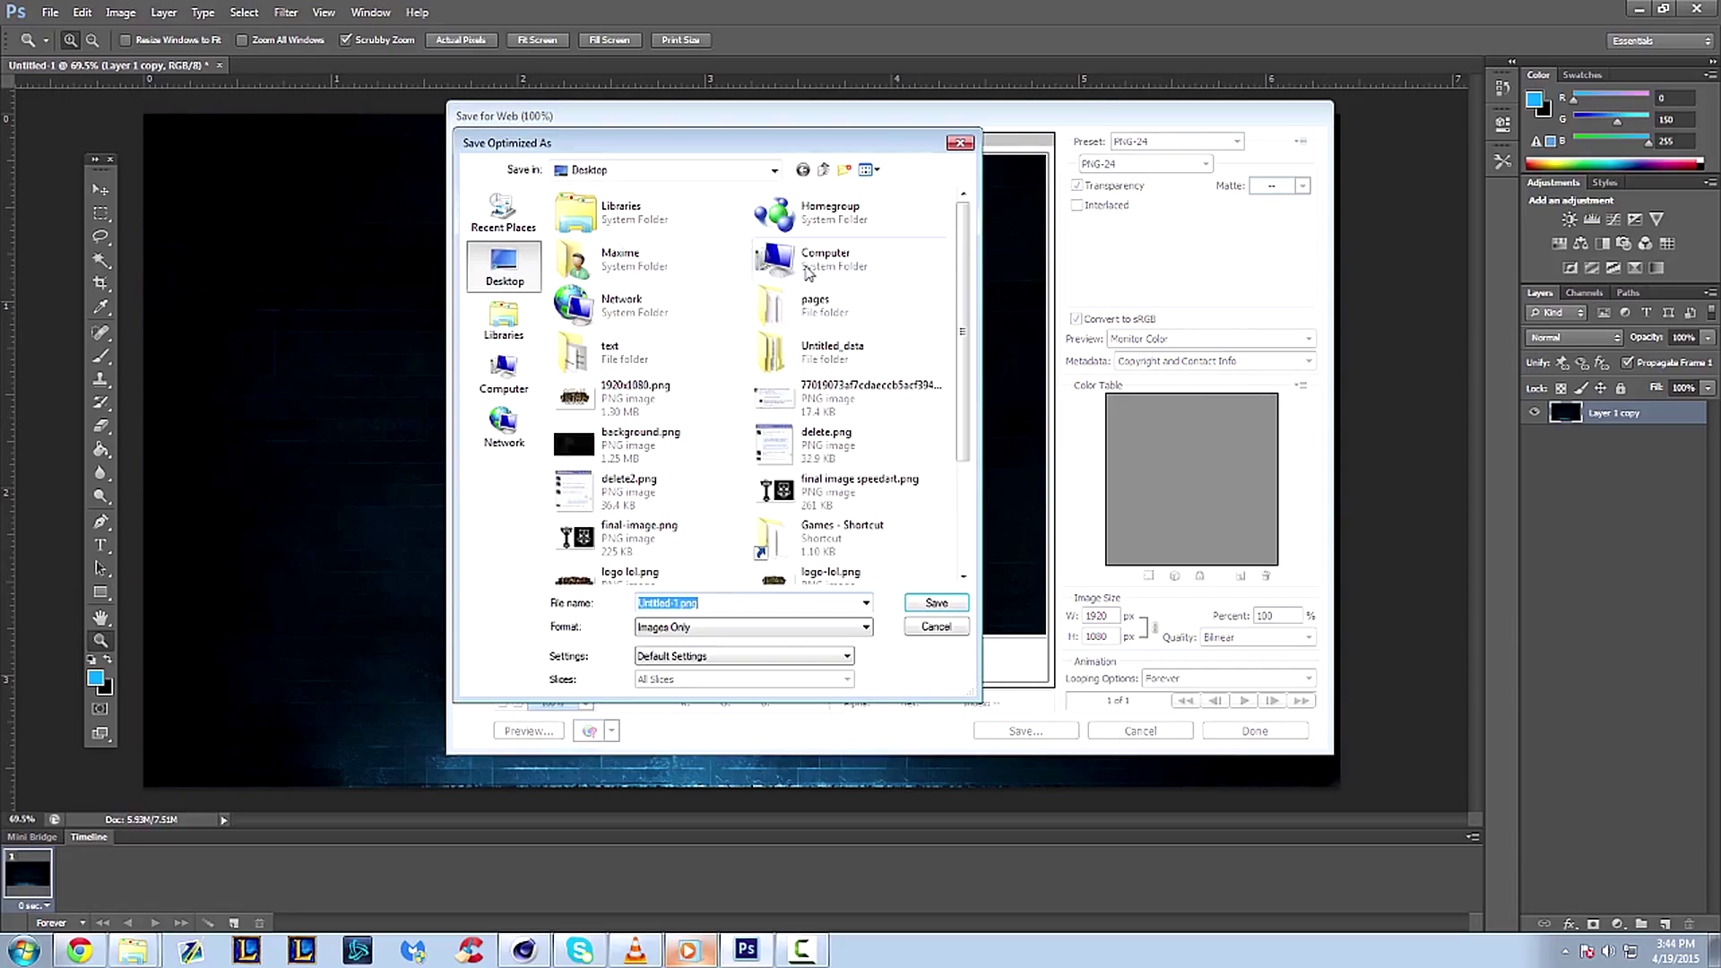
left_click(959, 143)
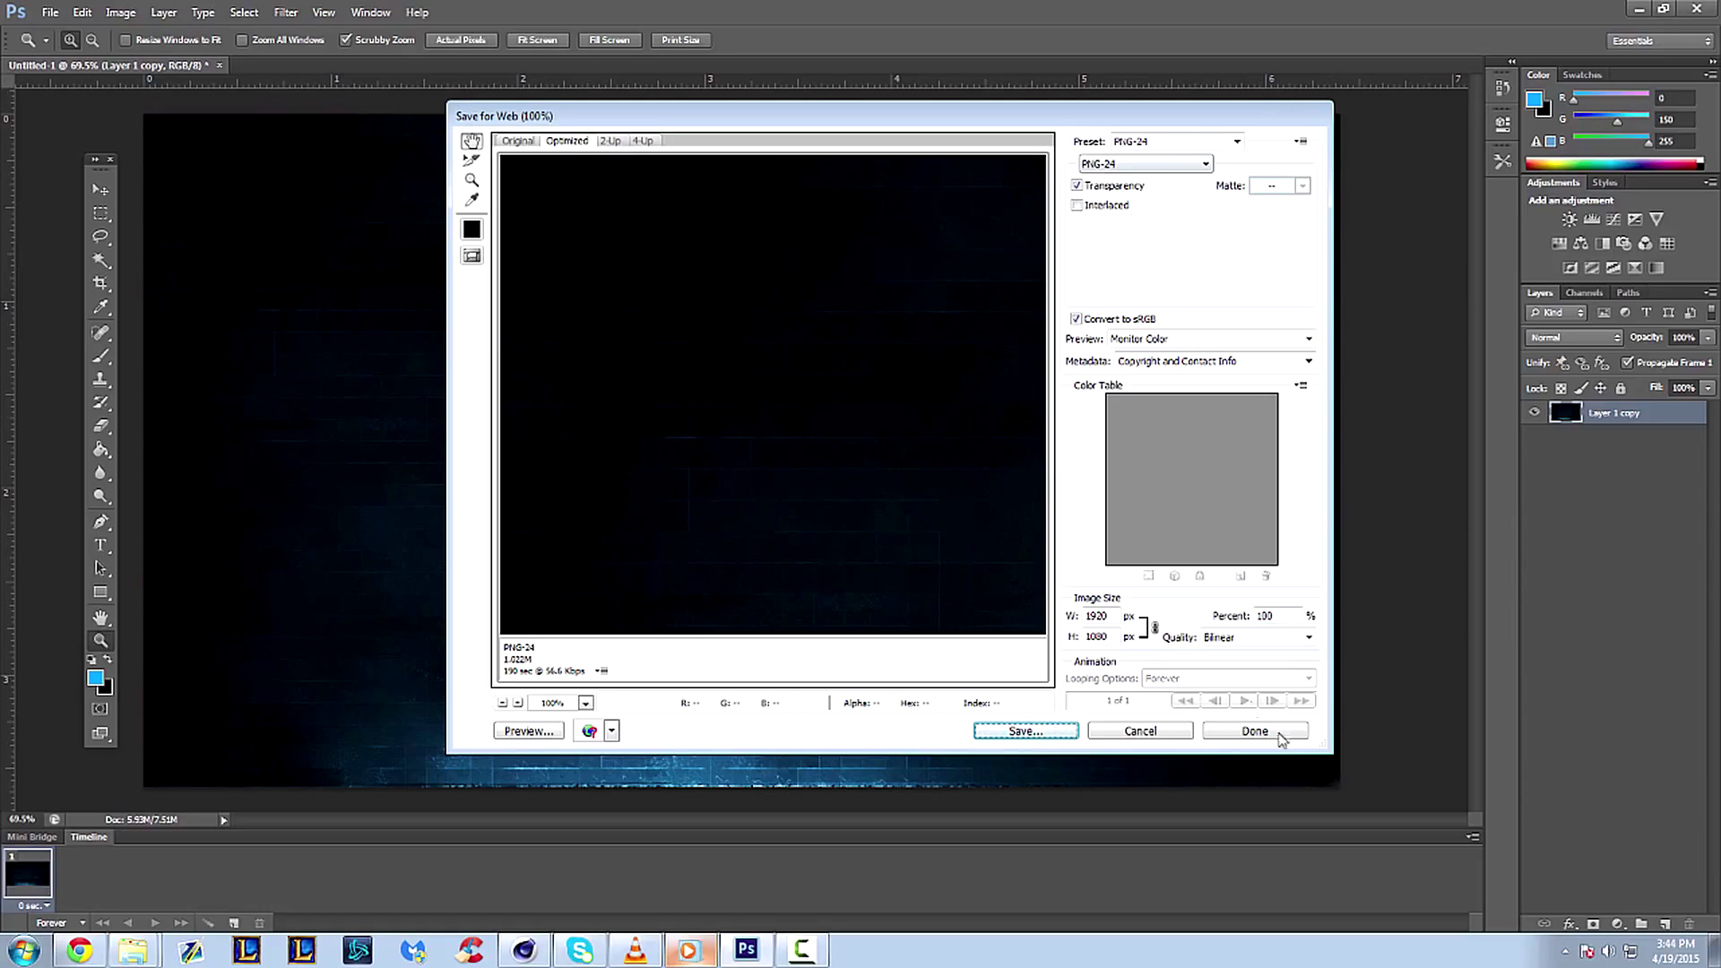
left_click(1170, 737)
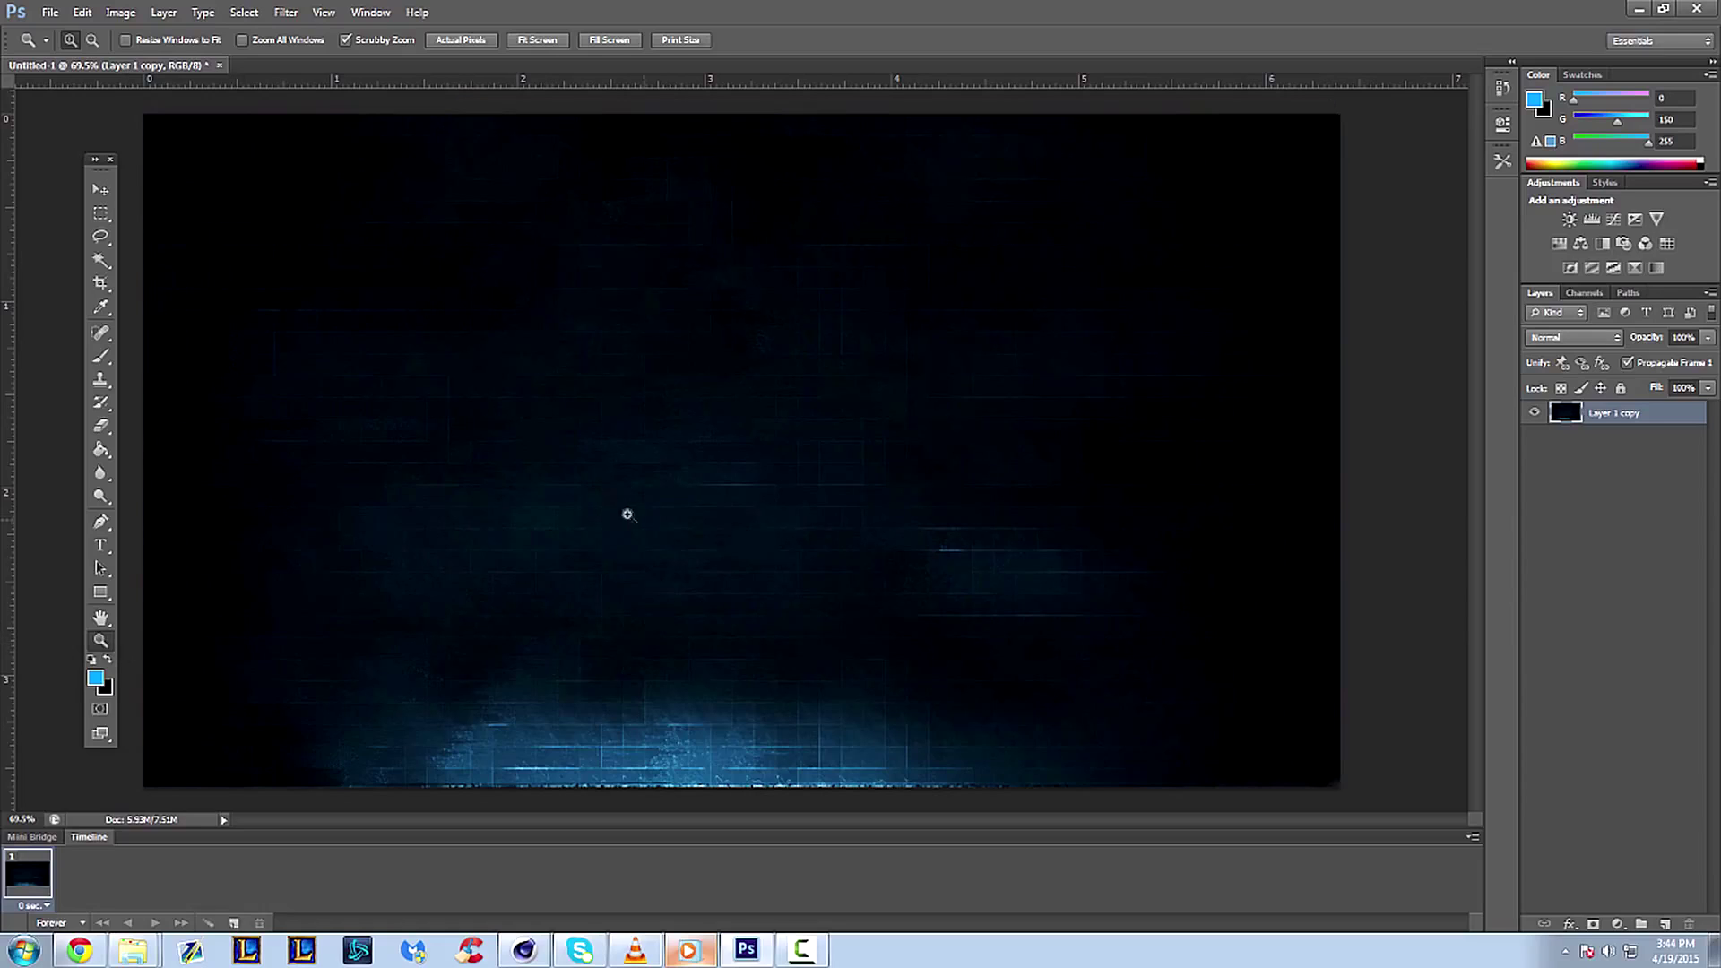
left_click_drag(626, 511, 616, 512)
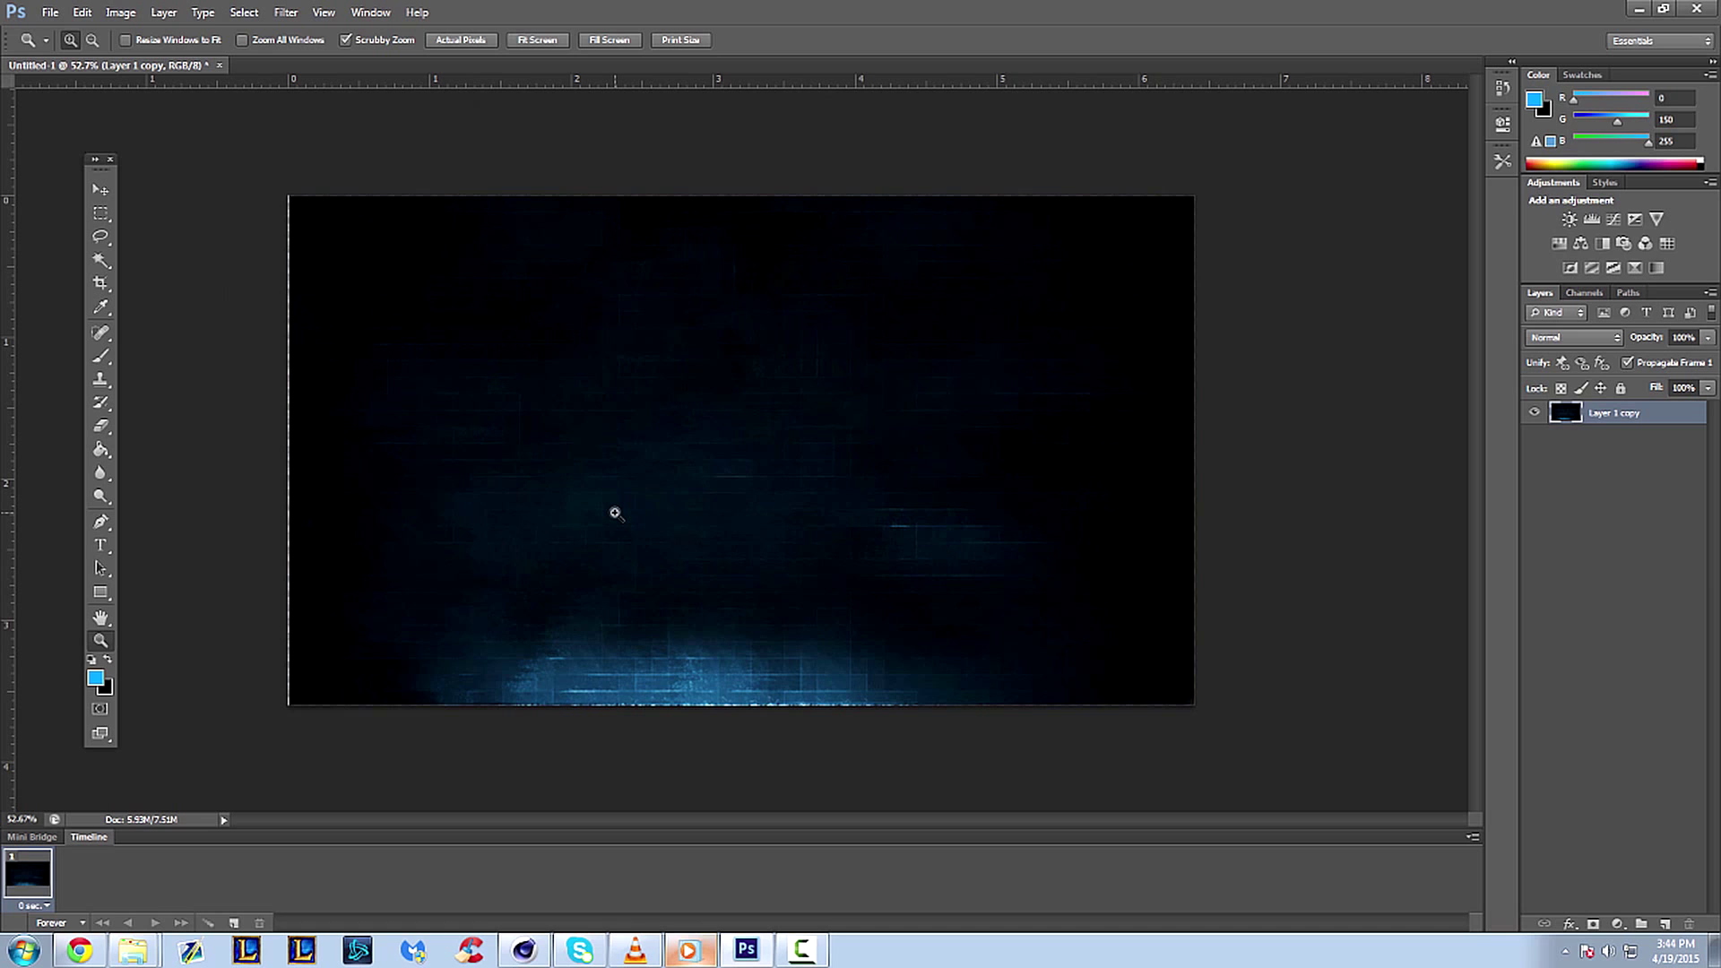